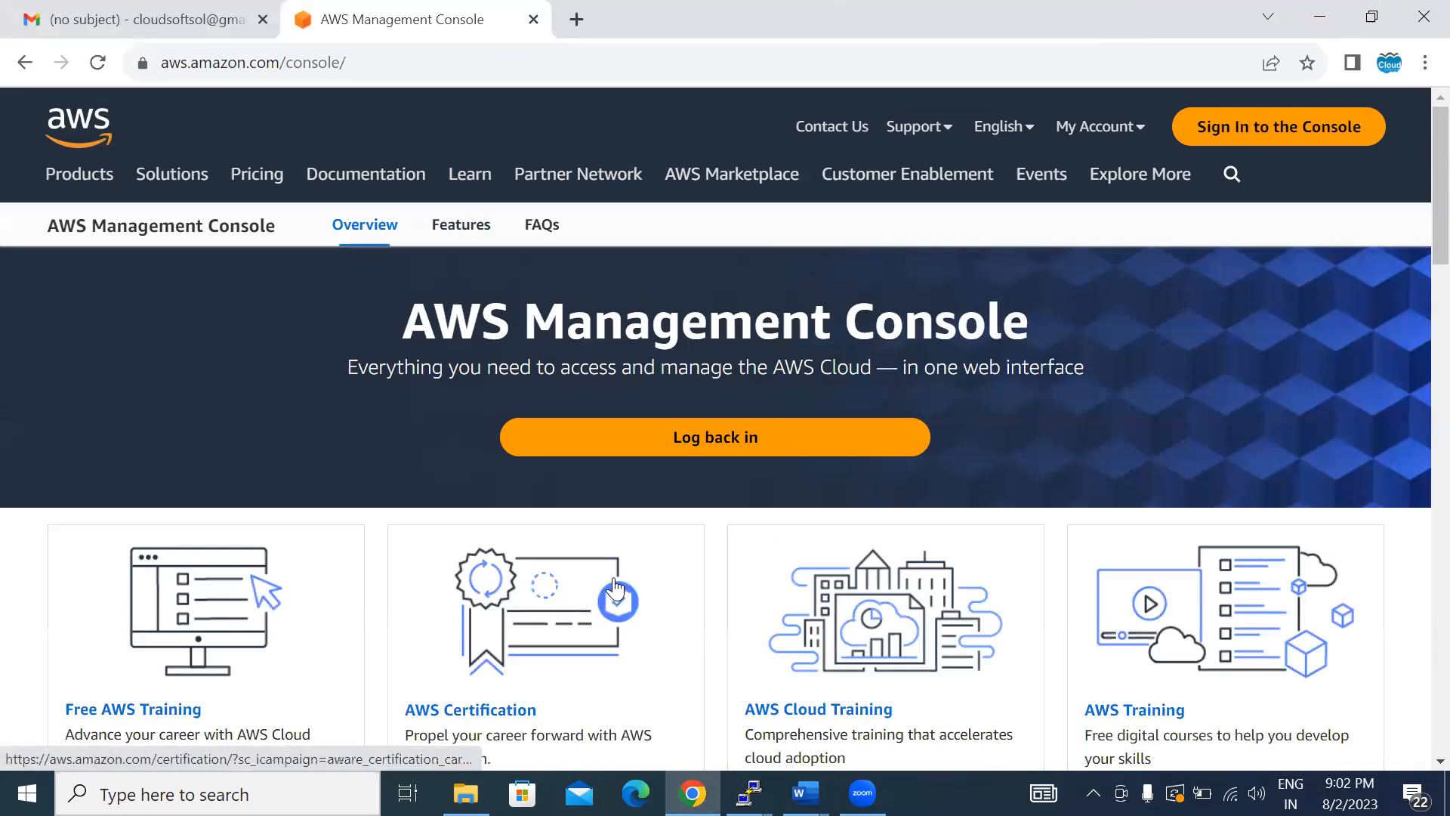
- Open Notepad and write the heading "Aws Autoscaling:" followed by a blank line
key(super+r)
text(notepad)
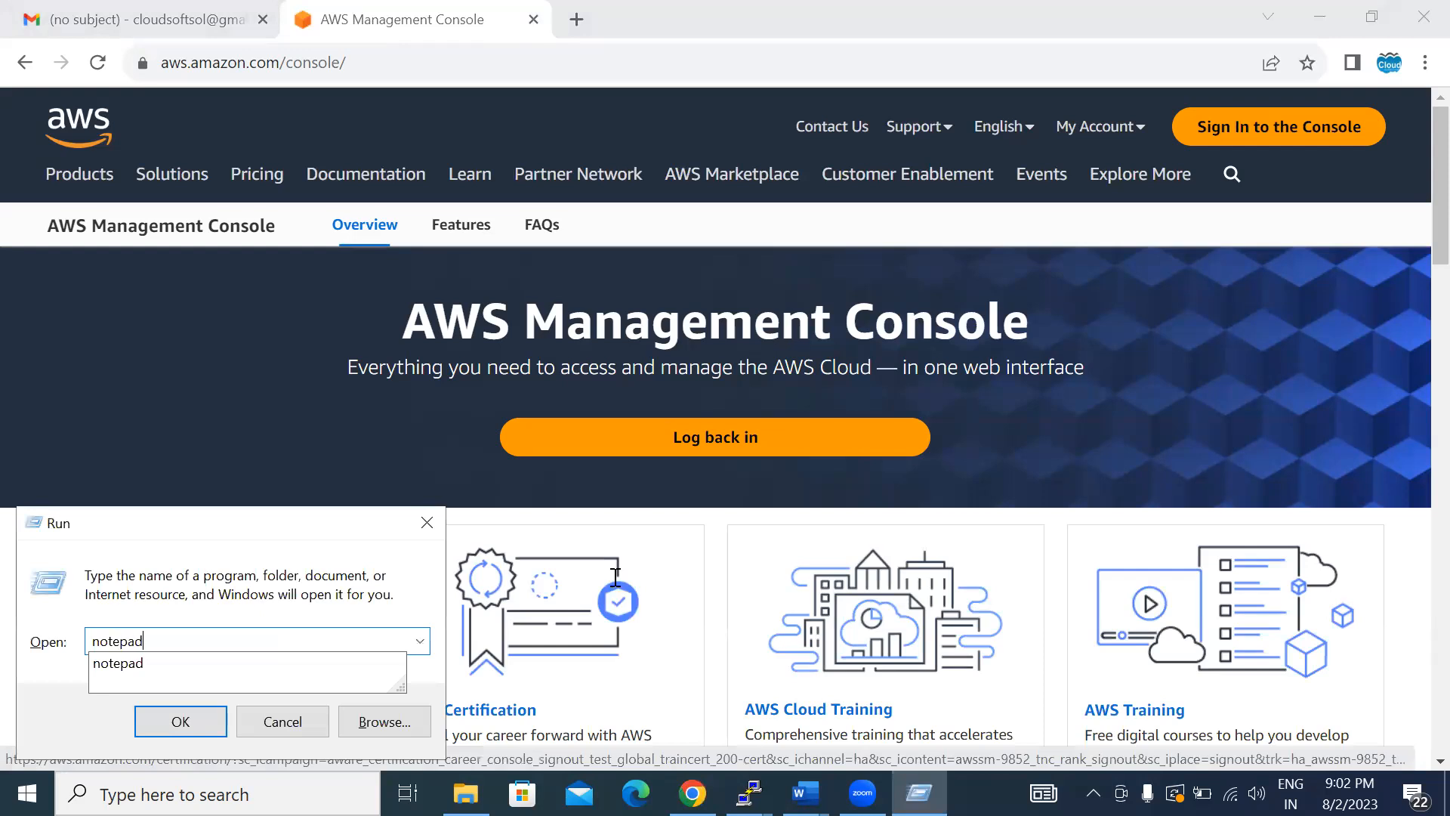
key(Return)
text(Aws A)
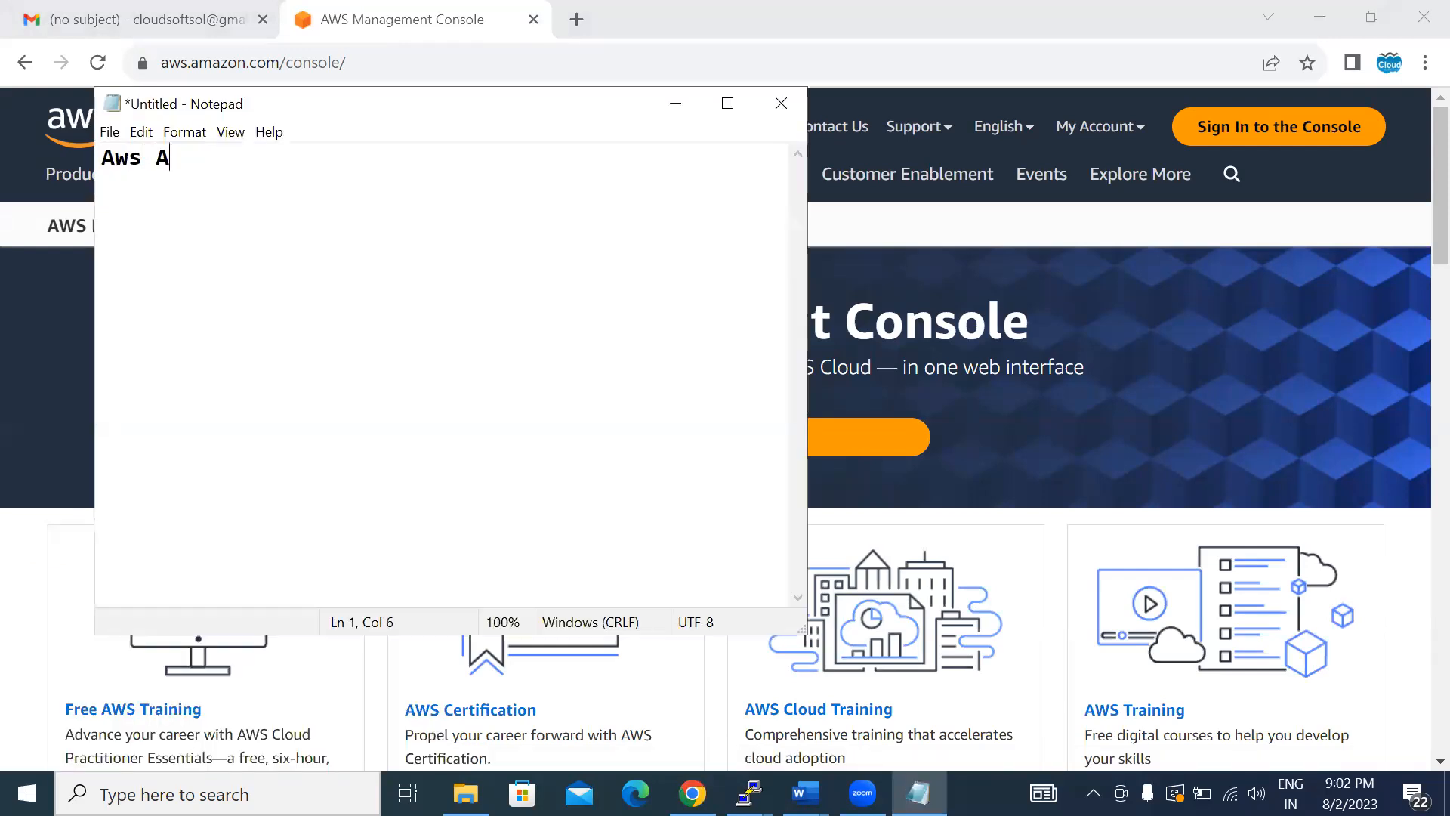
text(utoscaling:)
key(Return)
key(Return)
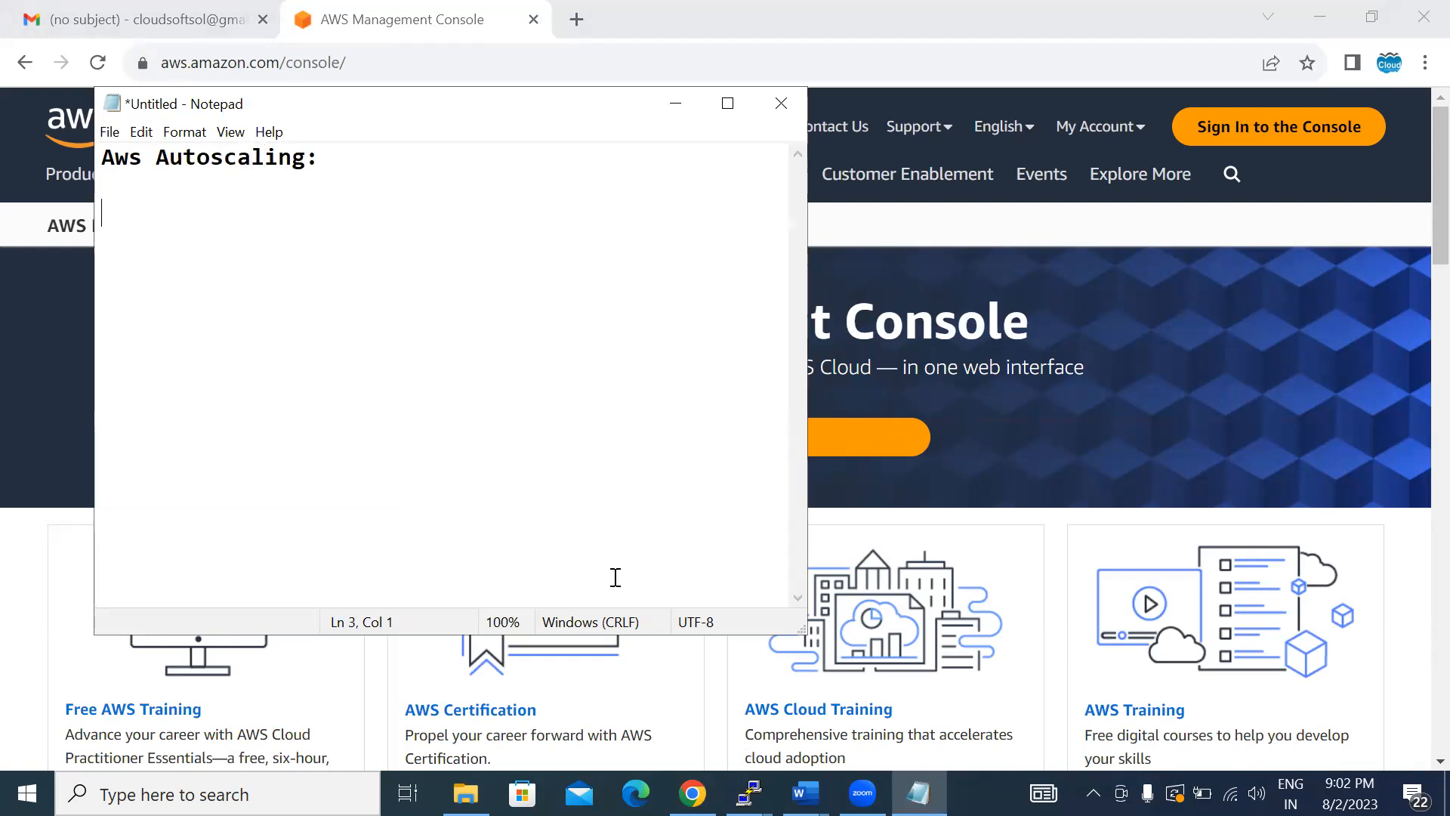
- Add the subheadings "Vertical Scaling:" and "Horizontal Scaling:" below the title, separated by a blank line
text(Vertical )
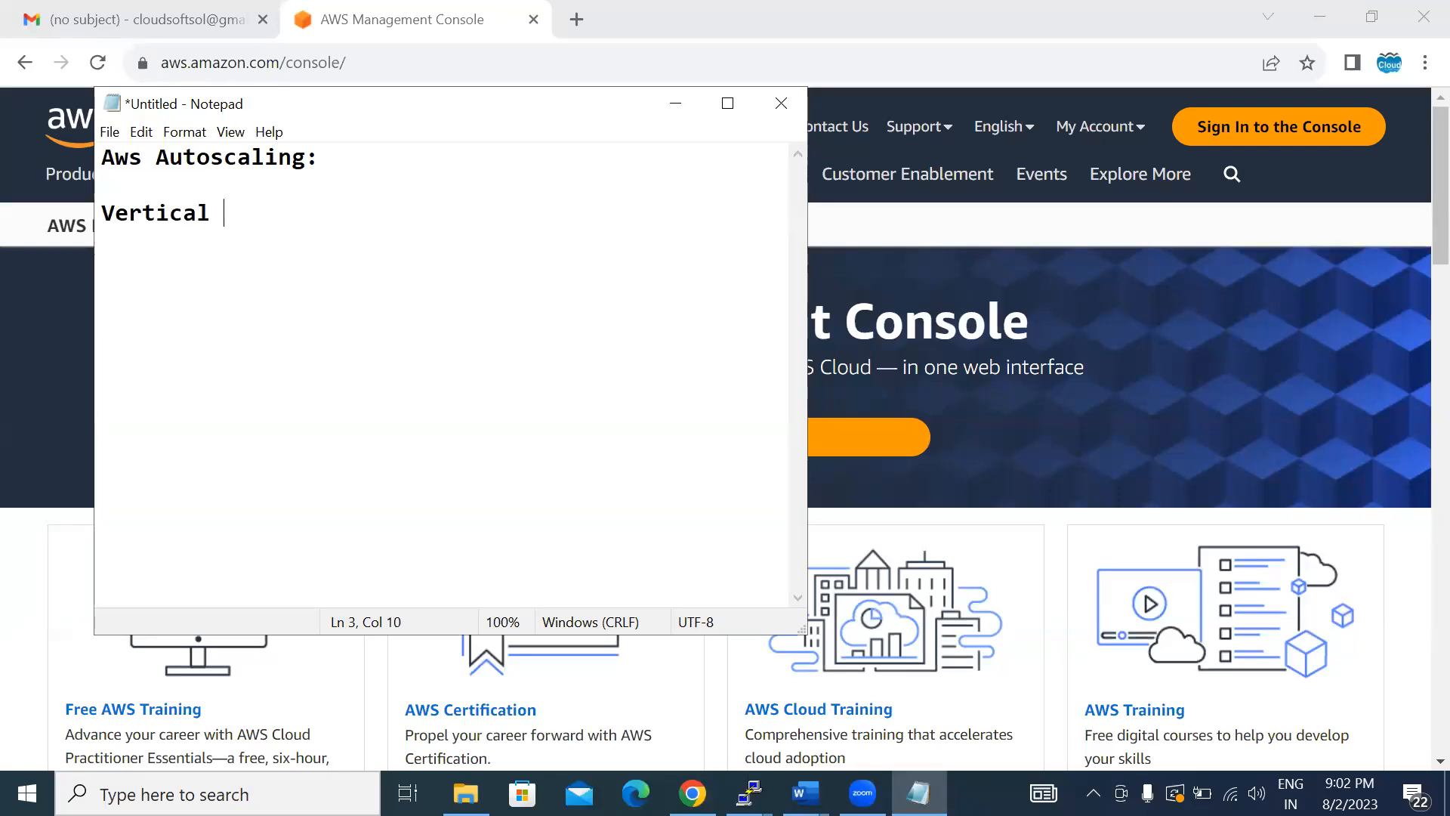
text(Scaling:)
key(Return)
key(Return)
text(Hori)
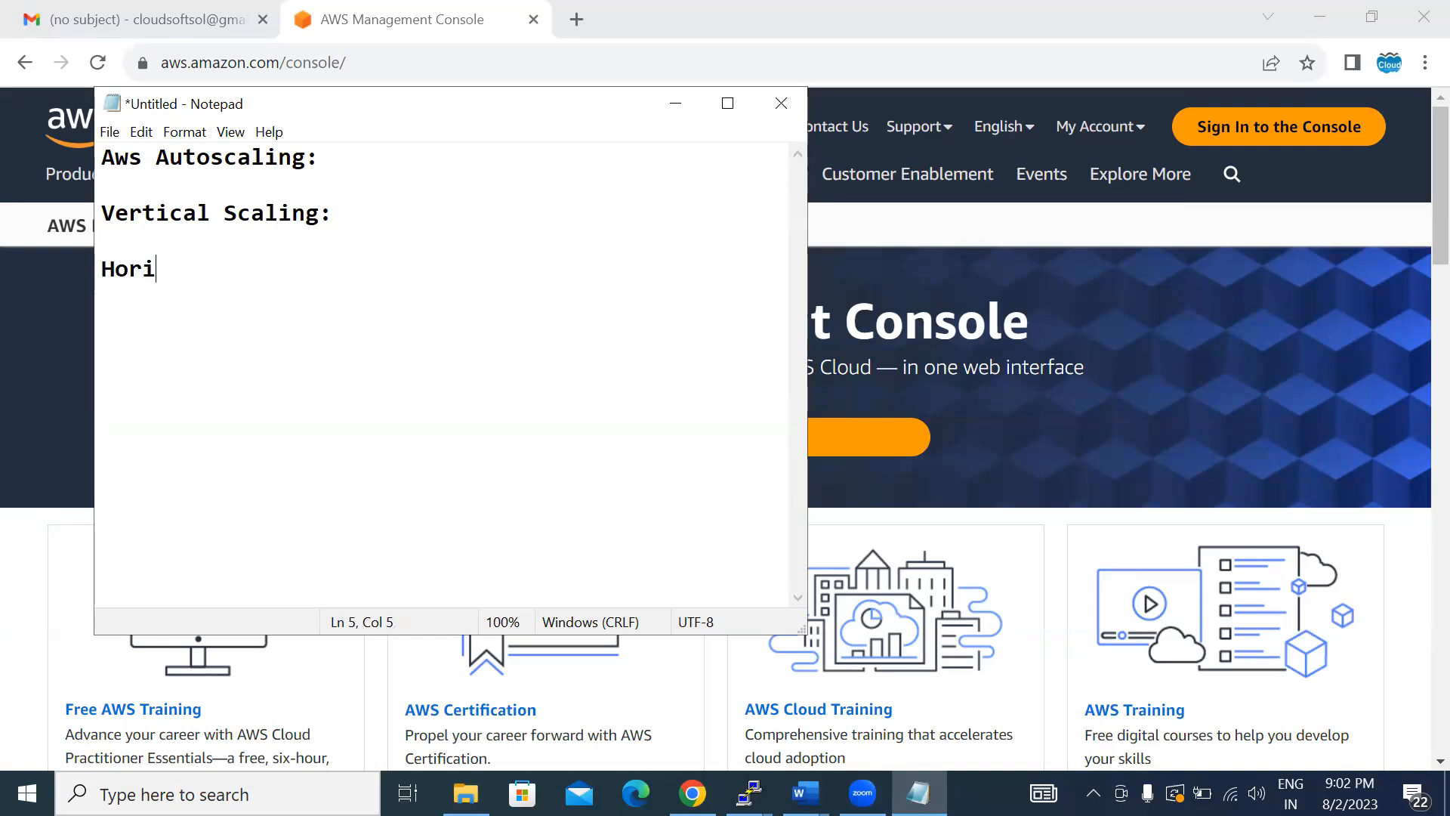
text(zontal Scaling)
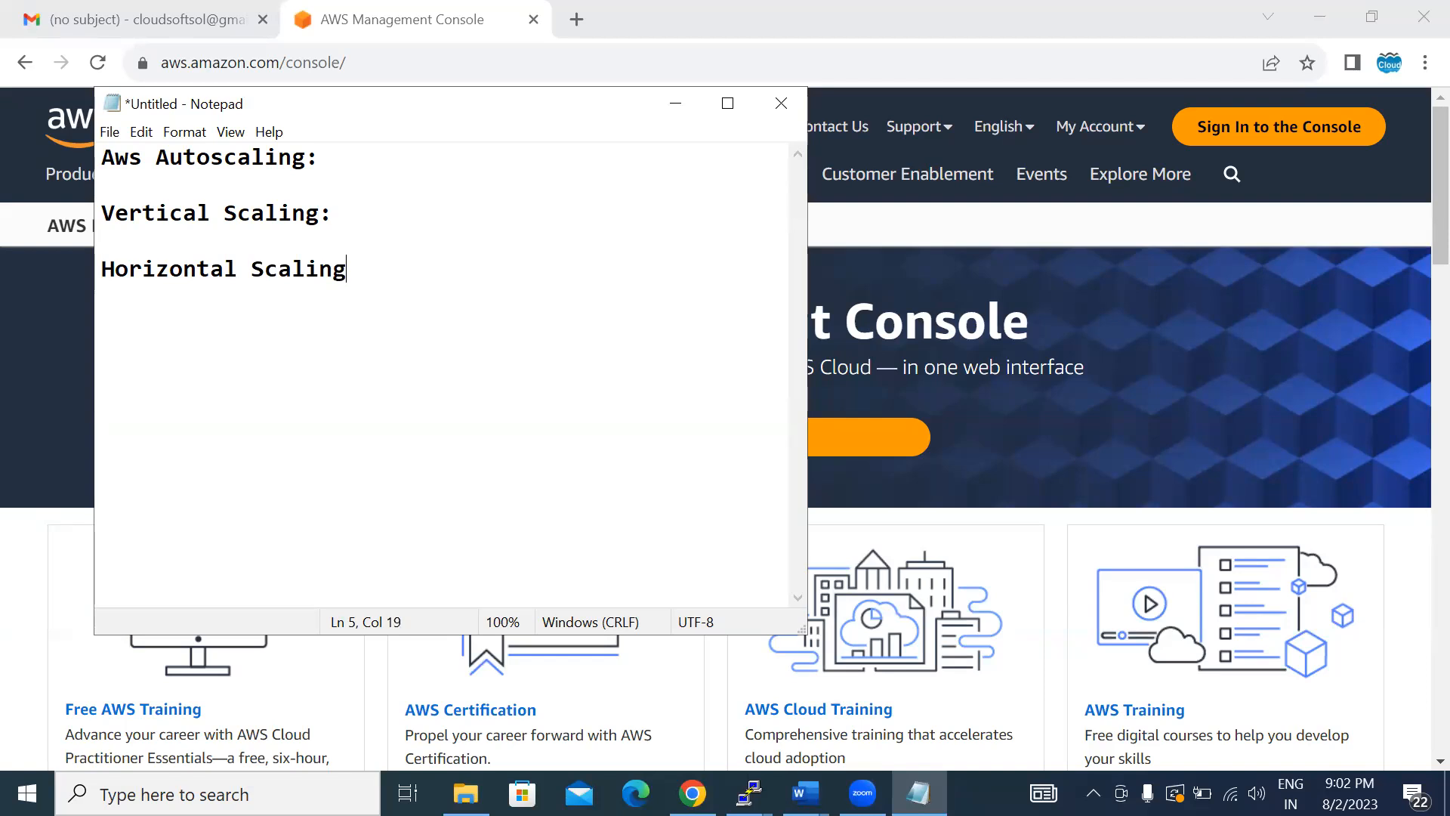
text(:)
- Write "same instance we are increasing the resource size" directly after the Vertical Scaling heading
click(375, 211)
text(same instance we are ic)
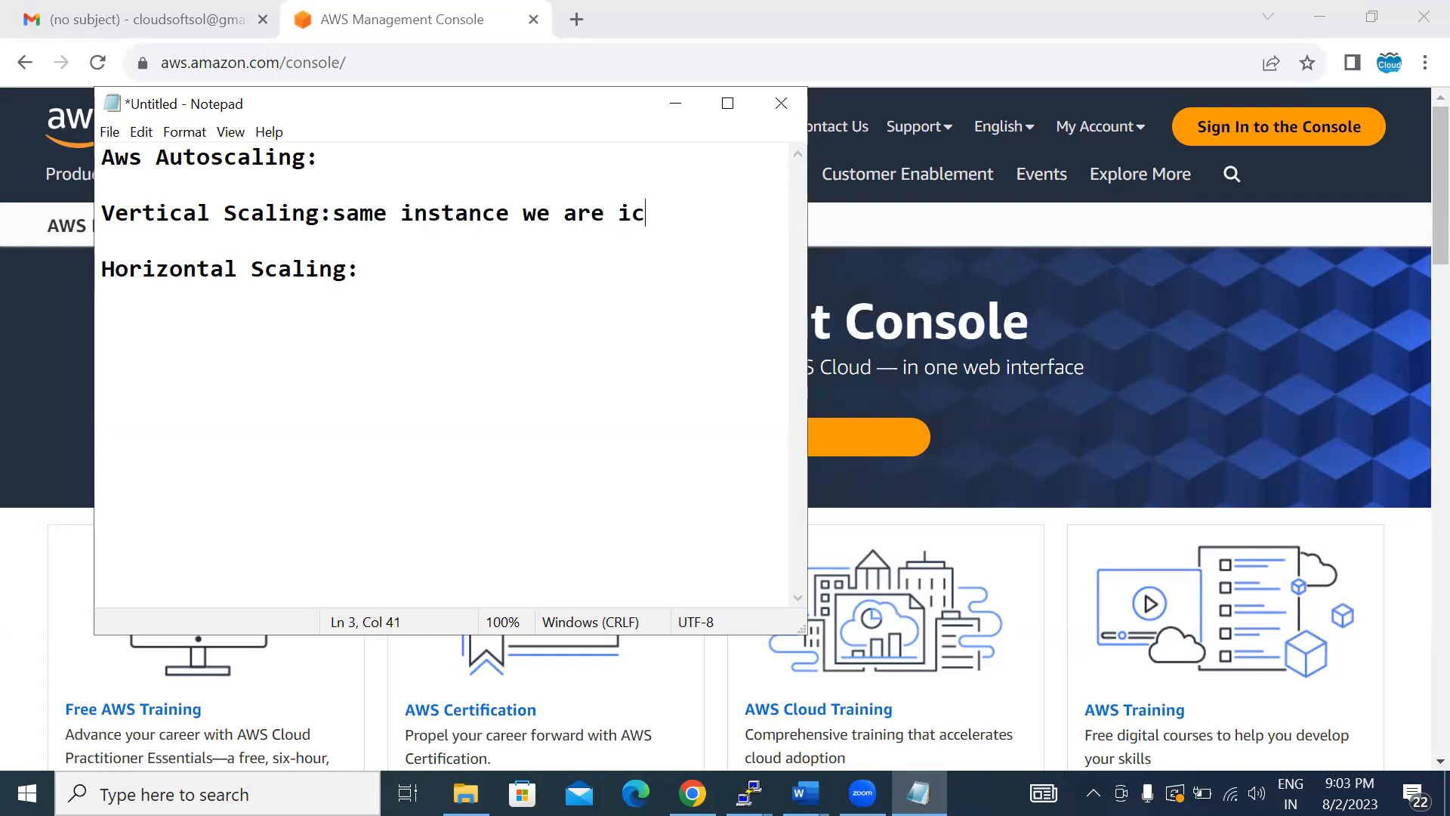
key(BackSpace)
text(ncreasing the re)
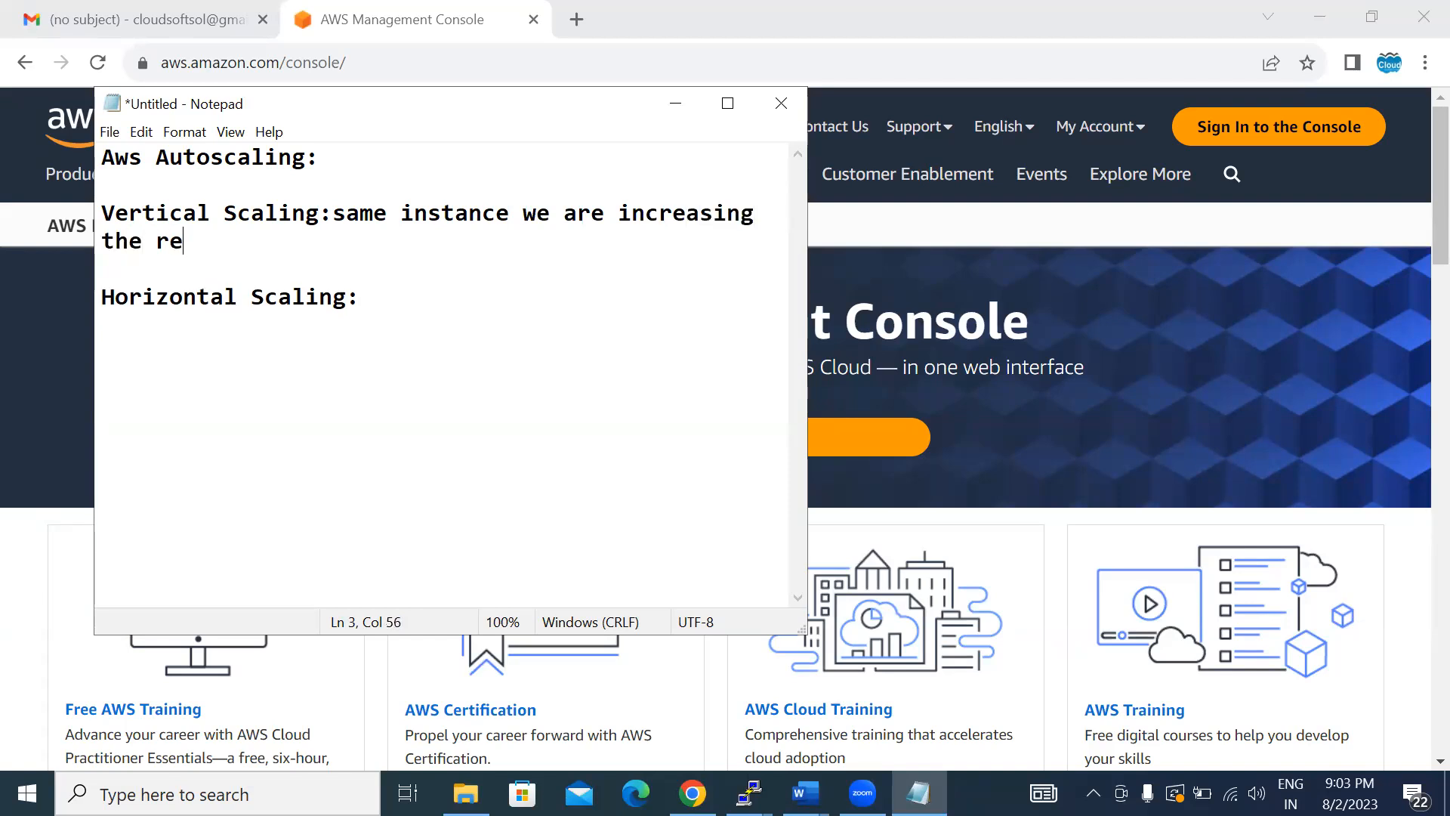
text(source size)
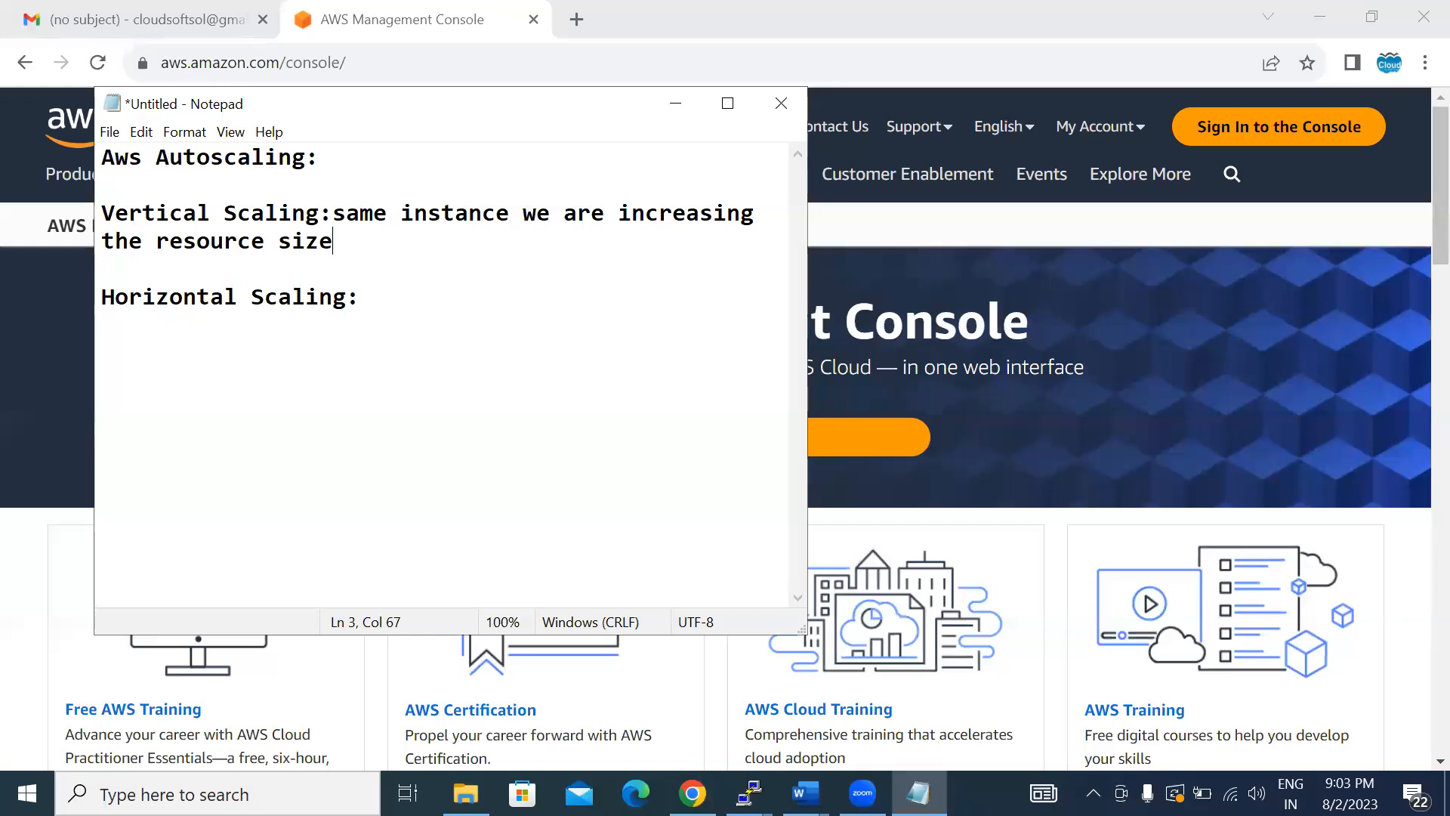
- Extend the Vertical Scaling note with "or we can enable unlimited credit"
text(or we can )
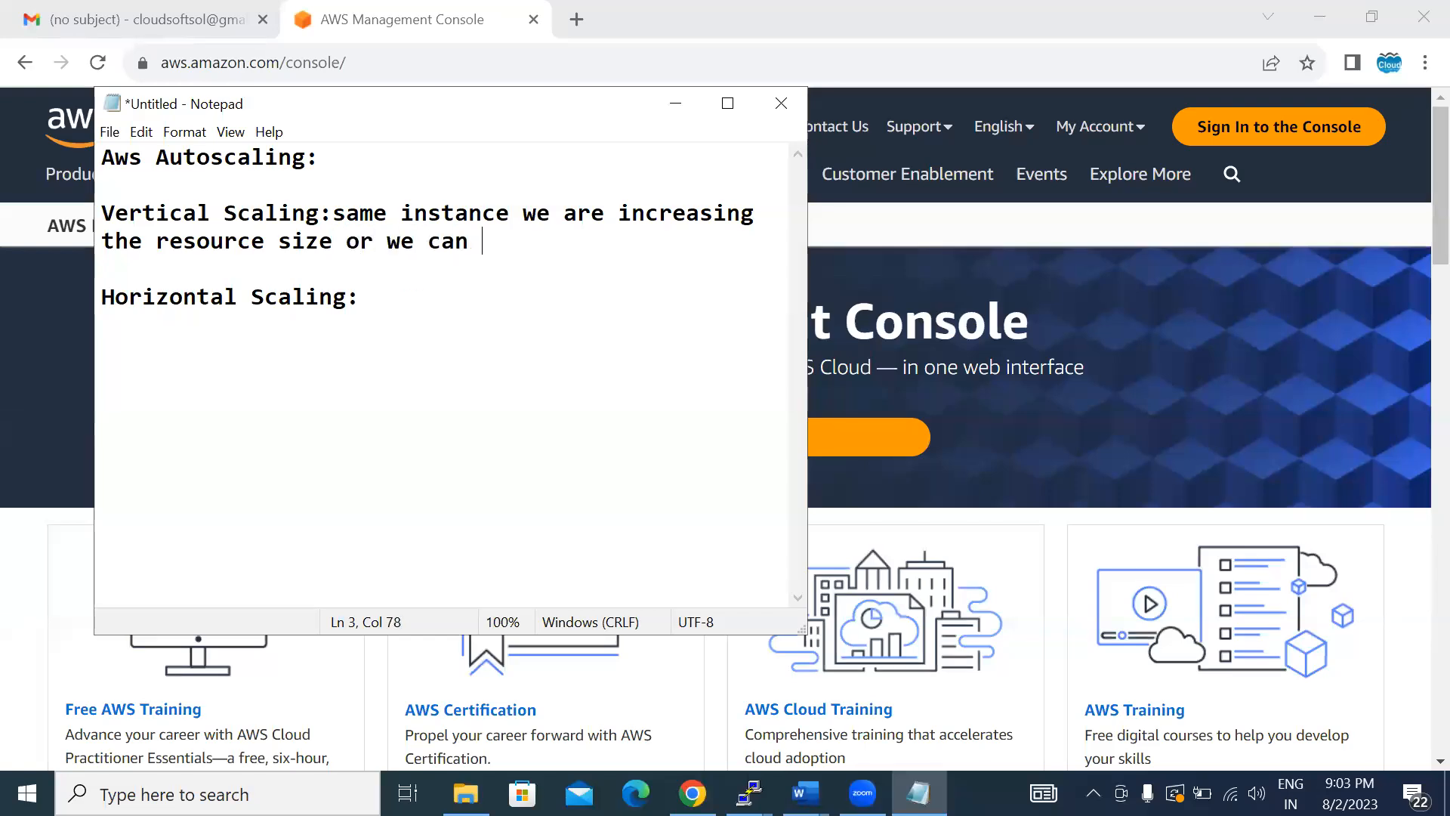
text(enable )
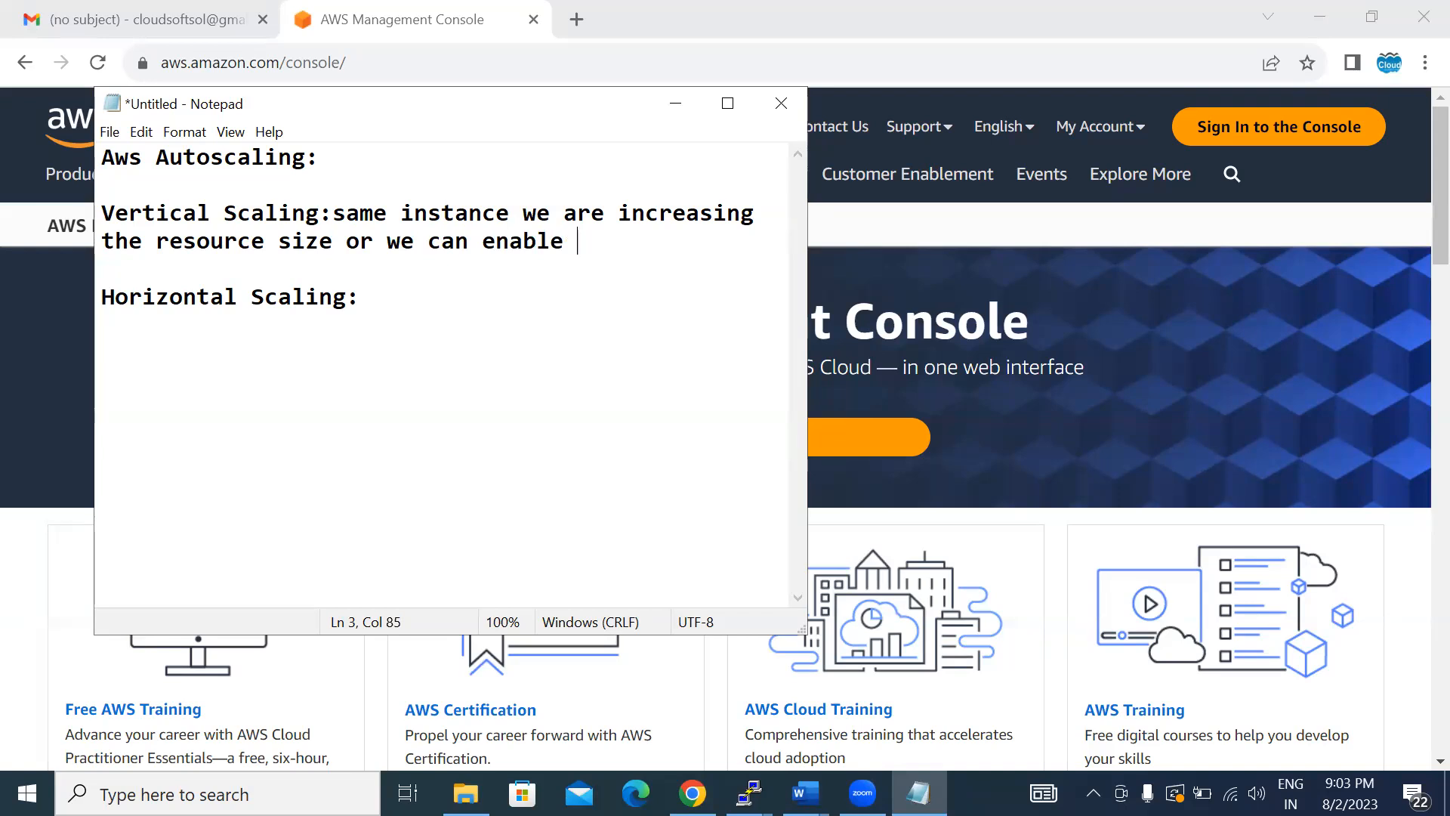
text(unlimited credidt)
key(Return)
key(BackSpace)
key(BackSpace)
key(BackSpace)
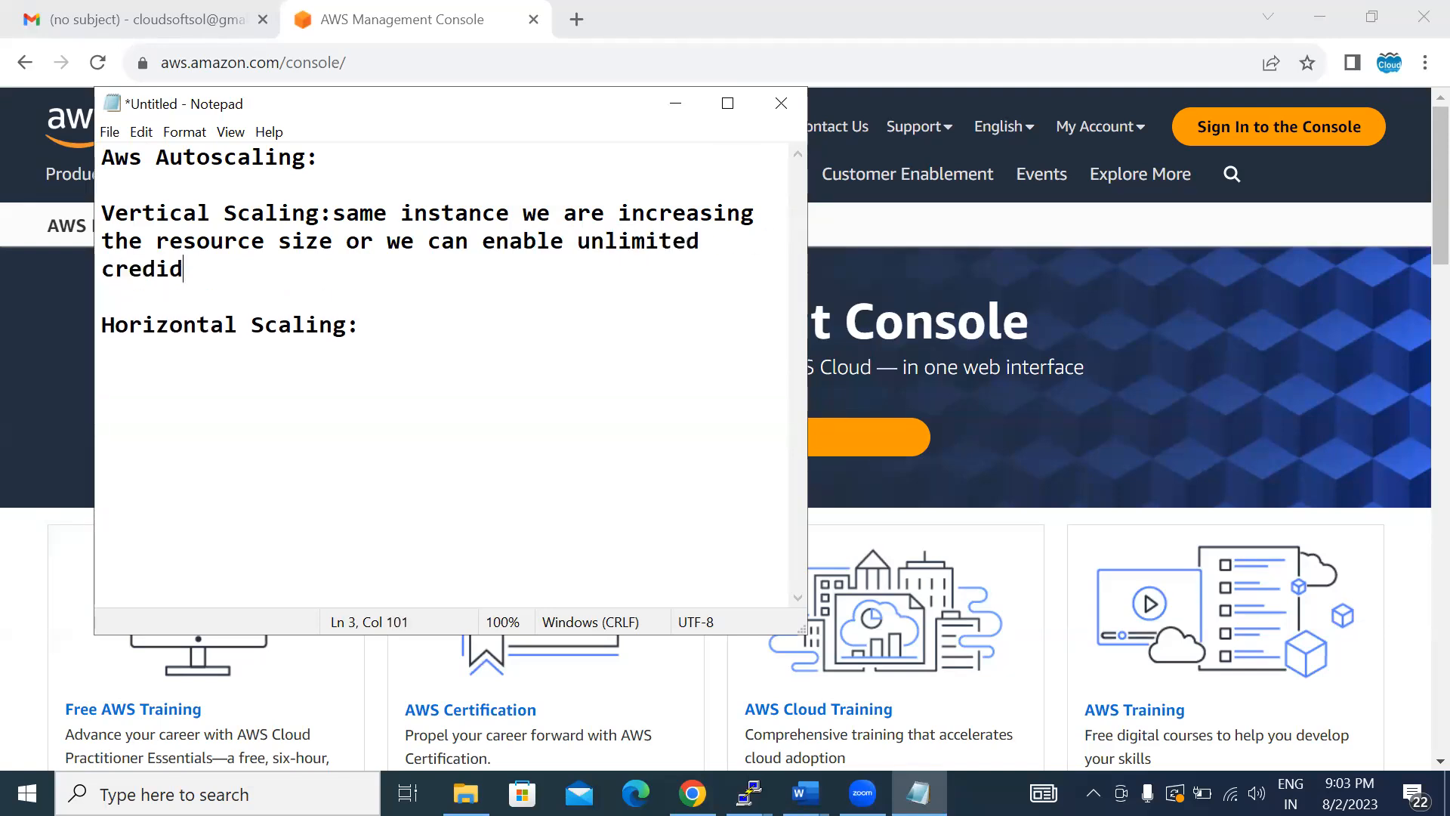
text(t)
- Describe Horizontal Scaling after its heading as "We are going to increase more number of instances depends on load"
click(446, 326)
text(We are going t)
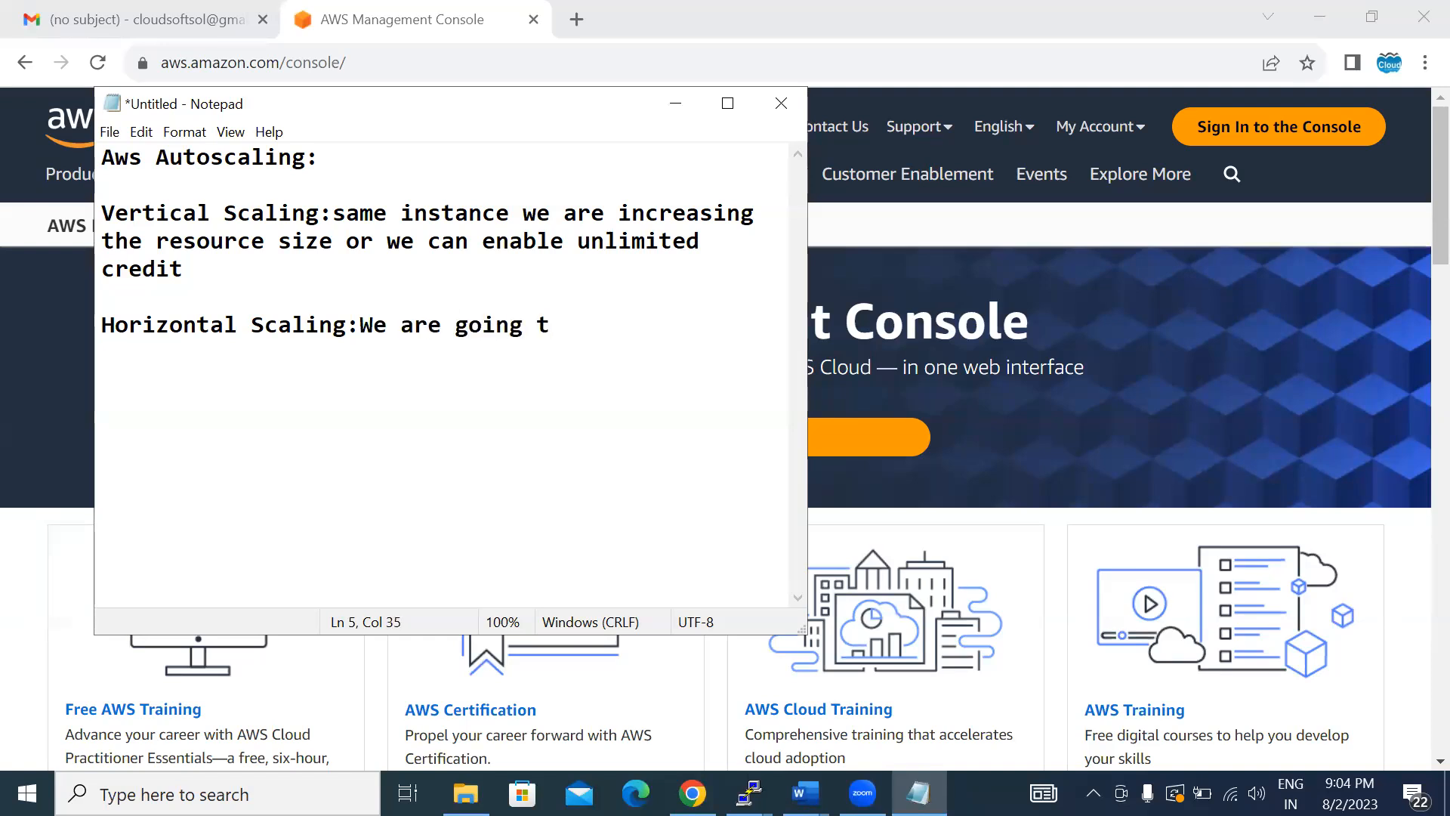
key(BackSpace)
text(o increas)
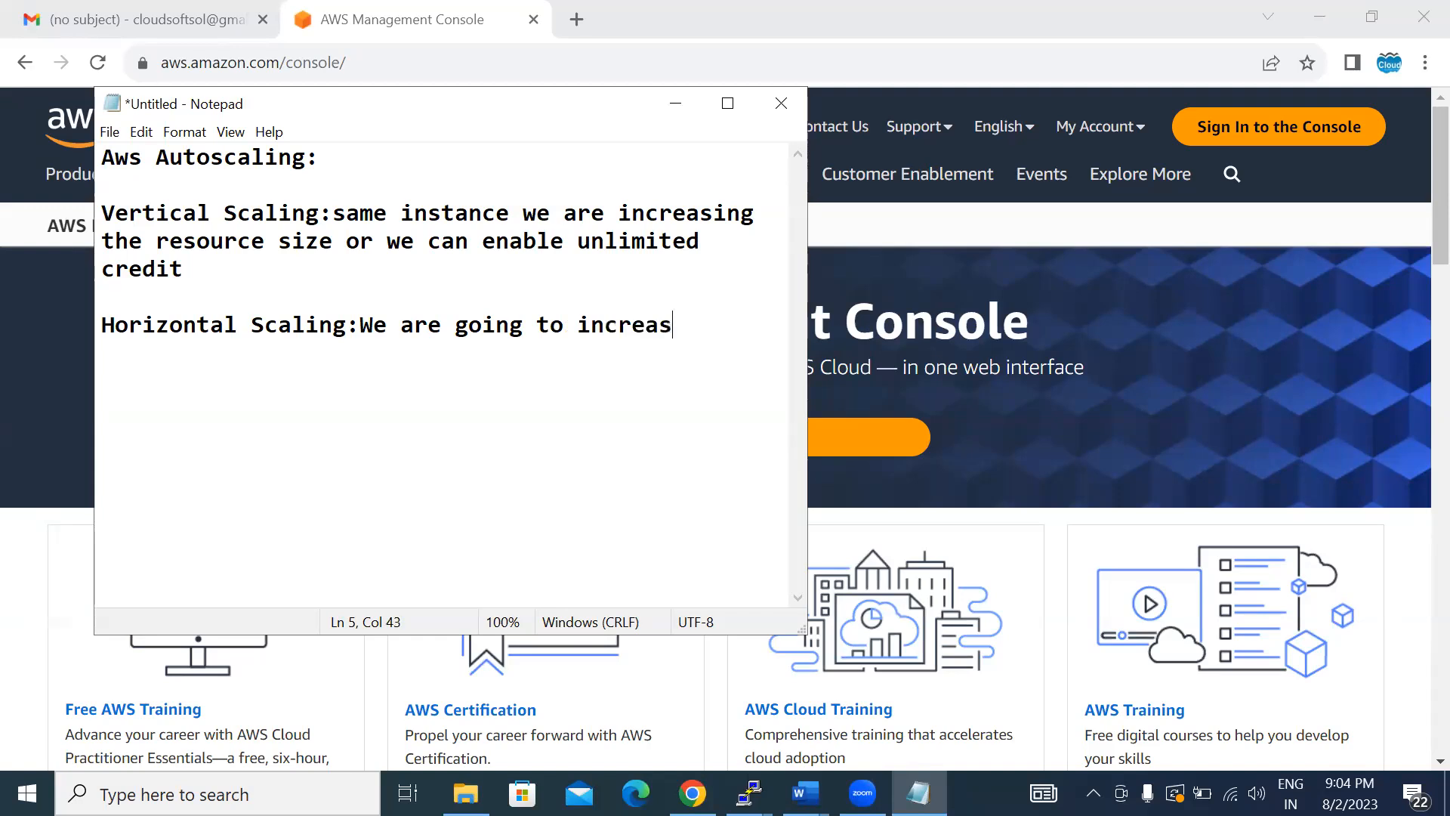
text(e more num)
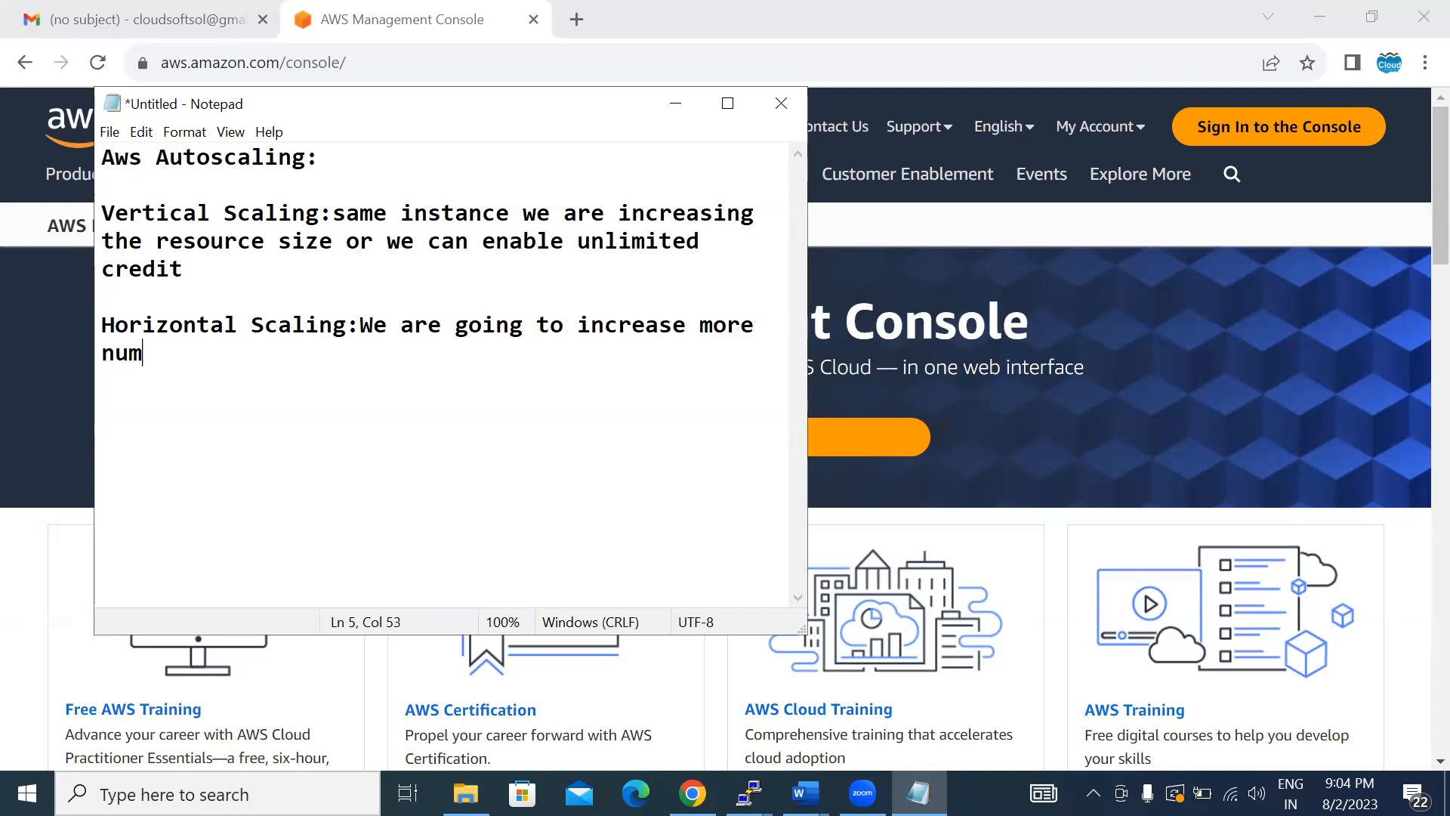
text(ber of instances)
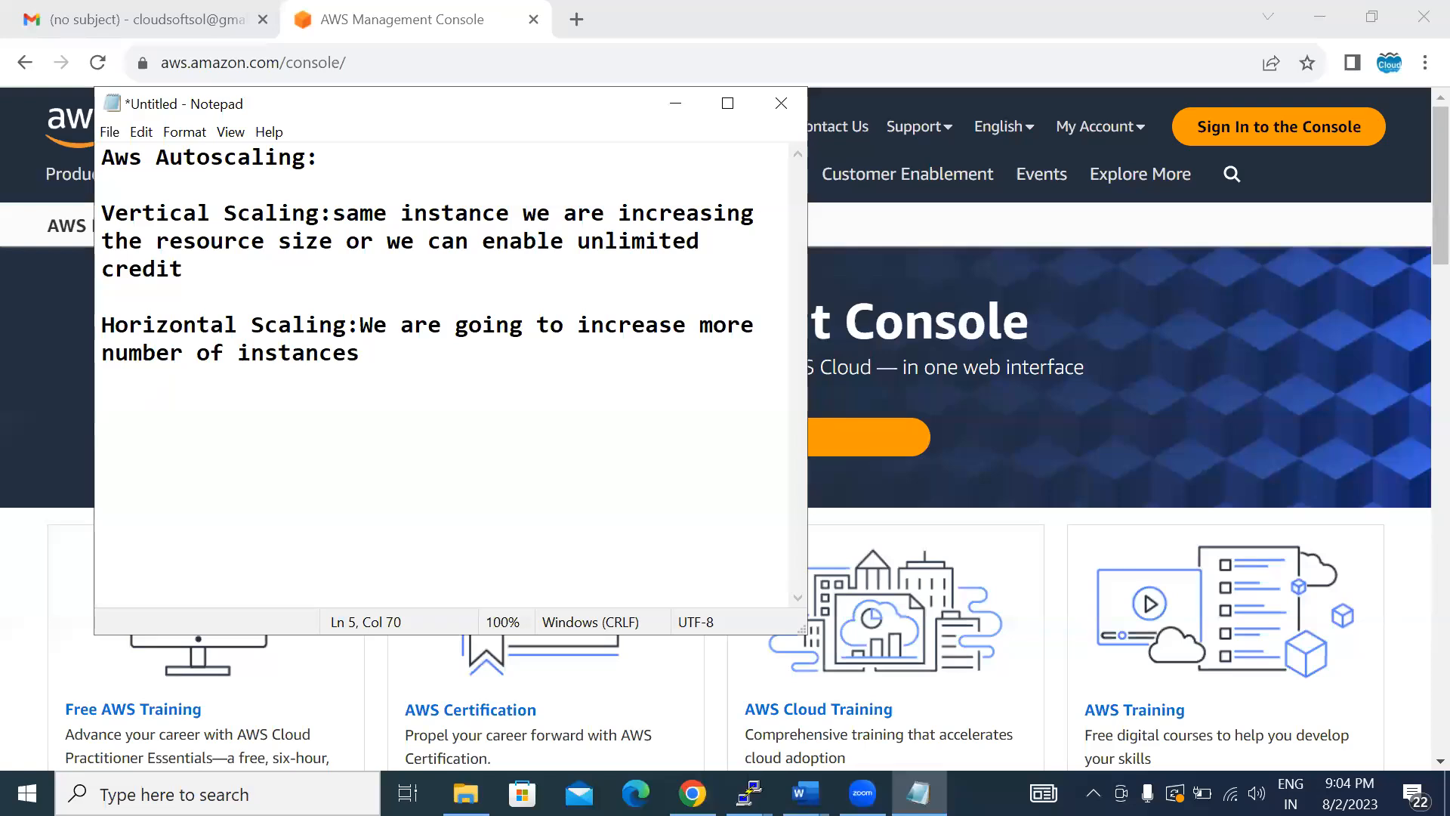
text(depends on load)
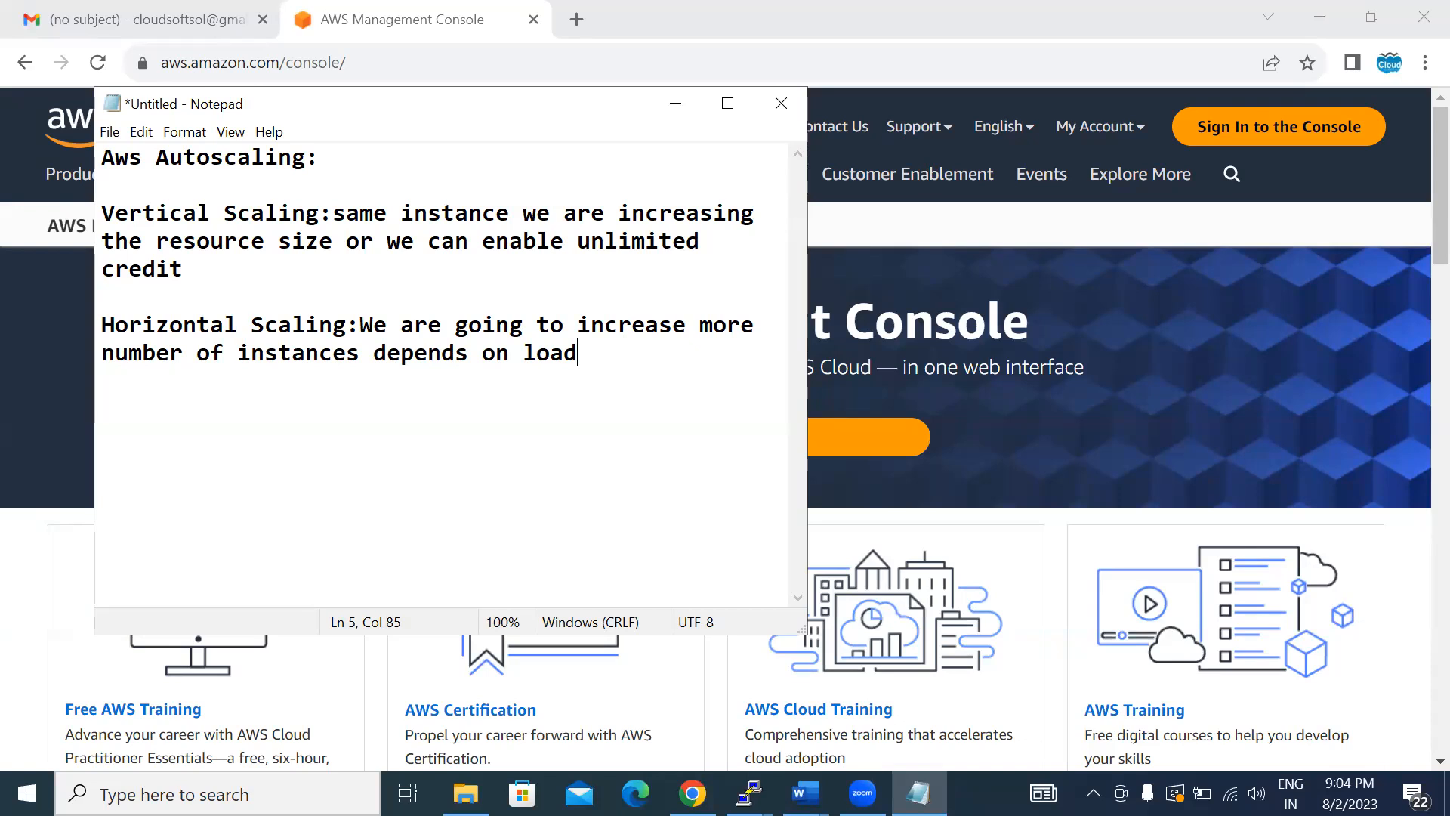
- Add a separate closing line to the notes reading "AWS ec2 autoscaling provides Horiantal scaling"
key(Return)
key(Return)
text(AWS)
text( au)
key(BackSpace)
key(BackSpace)
text(ec2 )
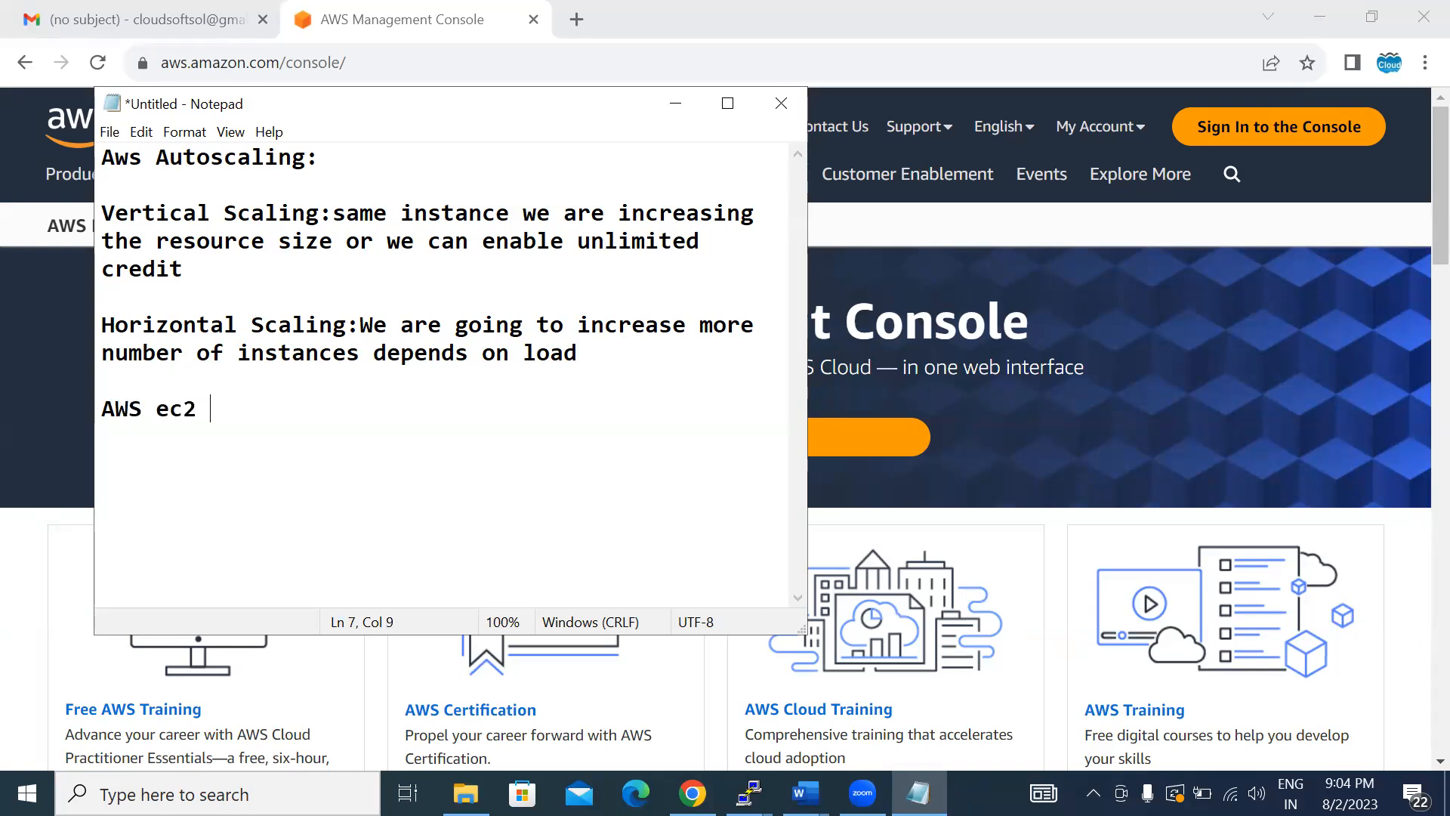
text(autoscalin)
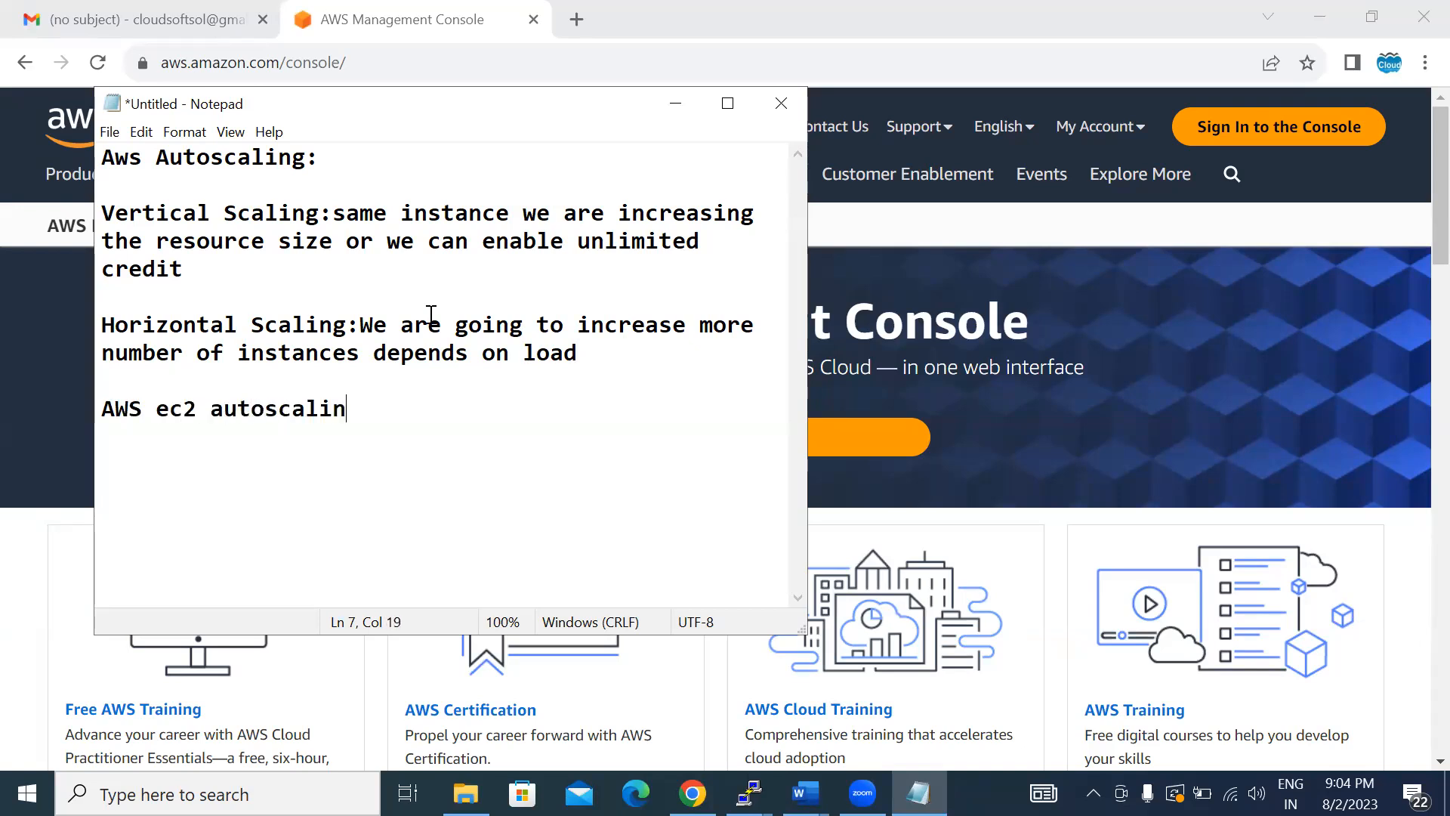
text(g provi)
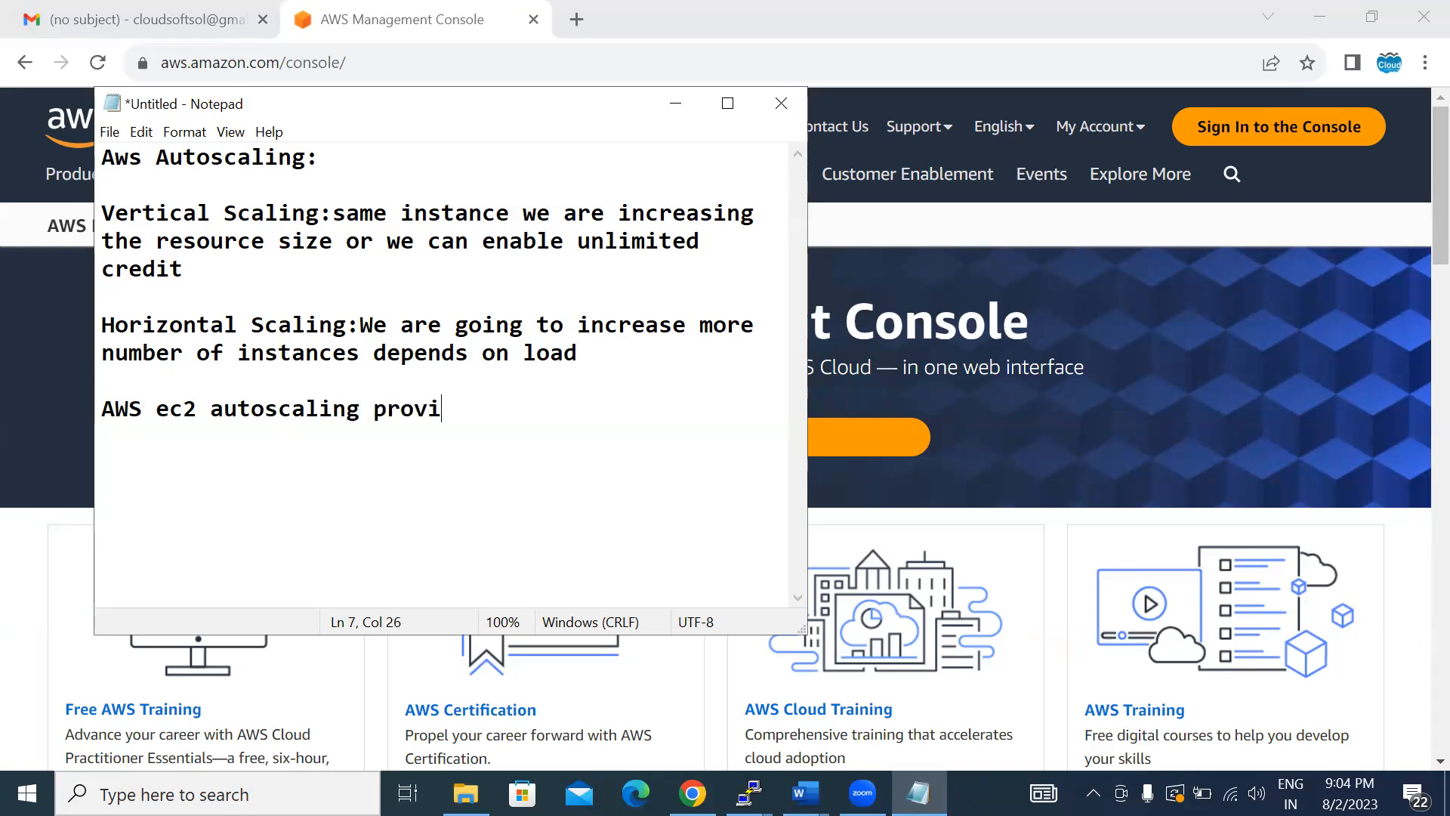
text(des Horiantal )
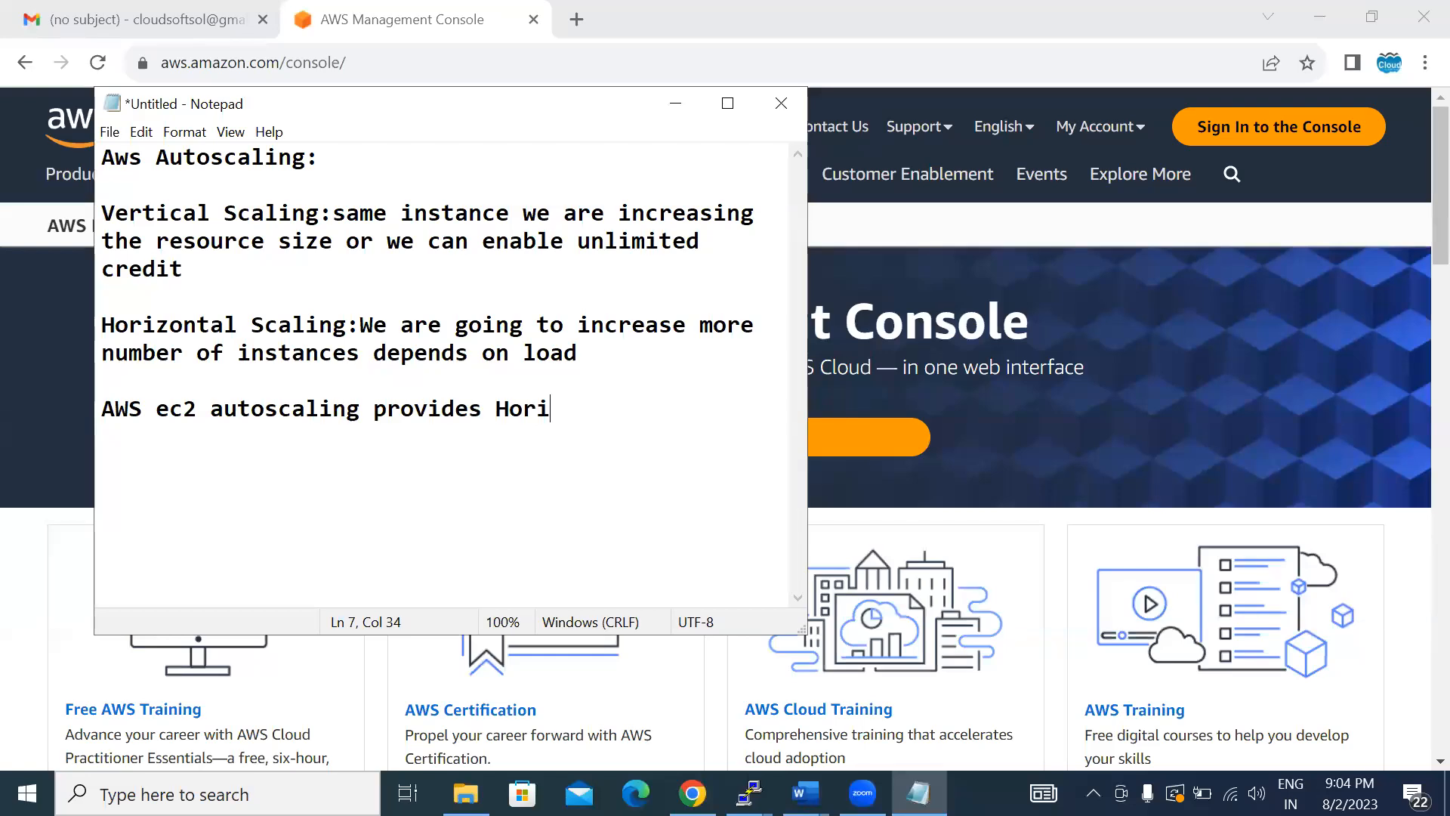
text(scaling)
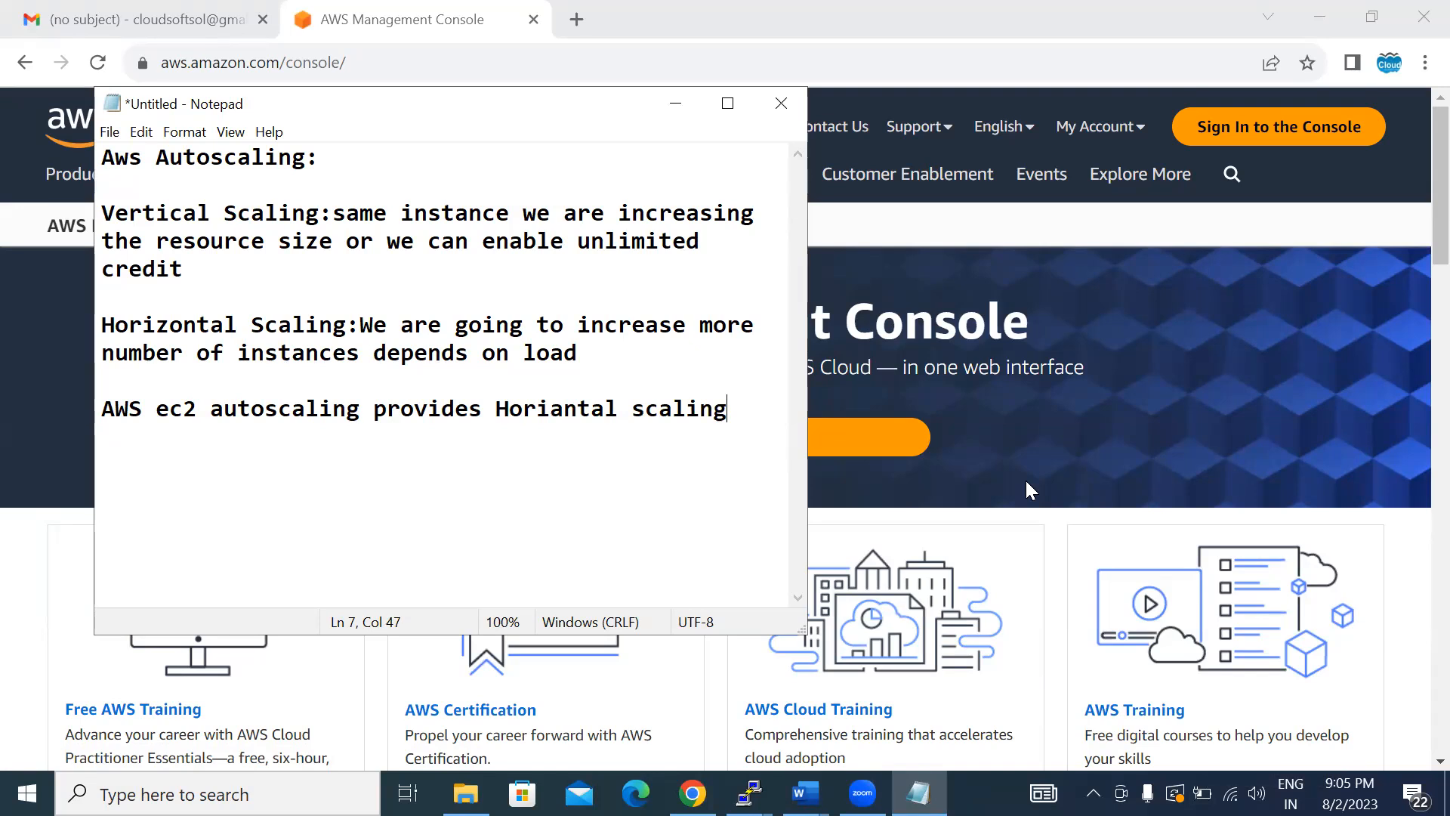
- Switch to the browser and sign in to the AWS console as root user with the prefilled e-mail address
click(1276, 127)
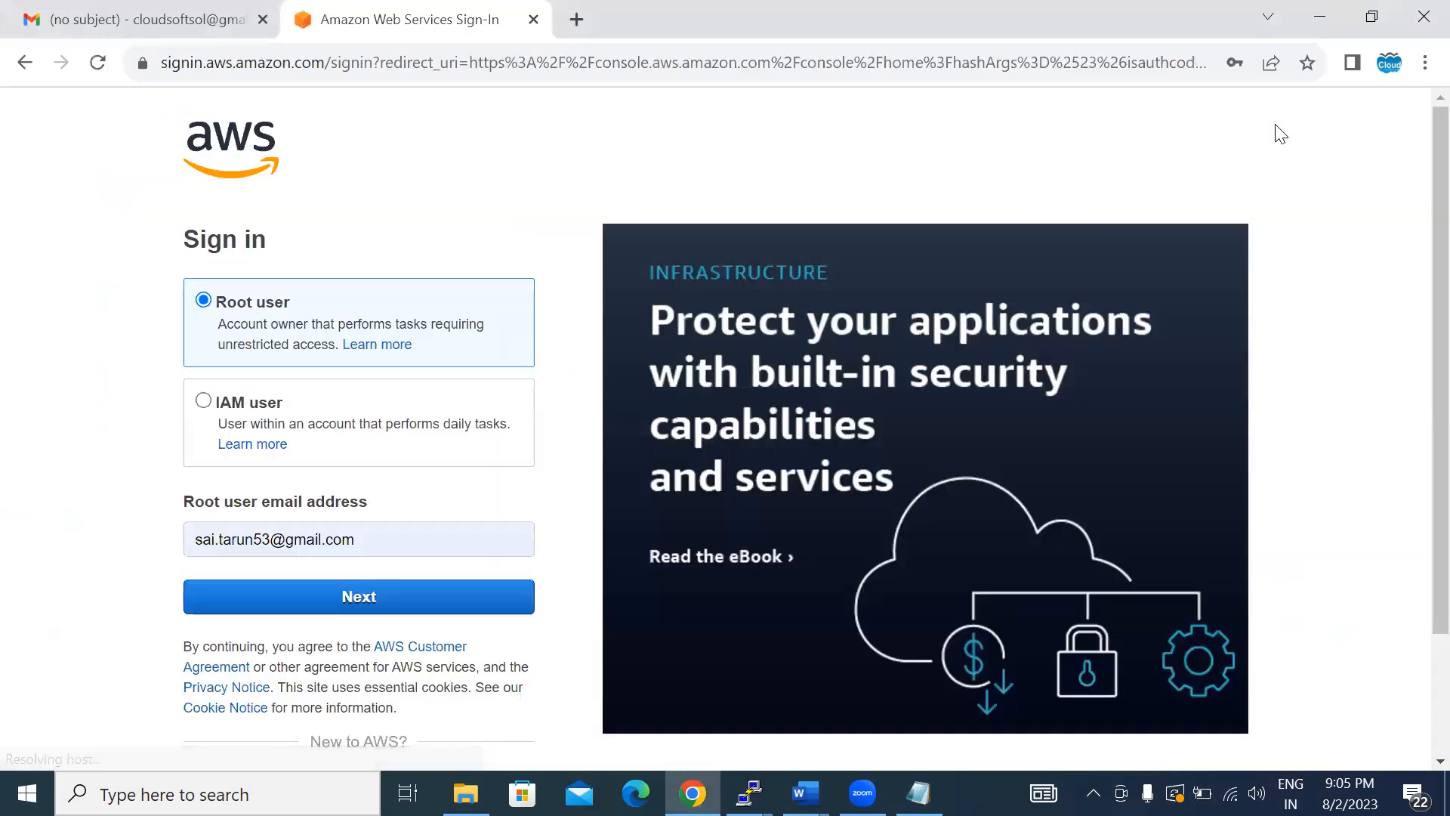
click(385, 596)
click(302, 427)
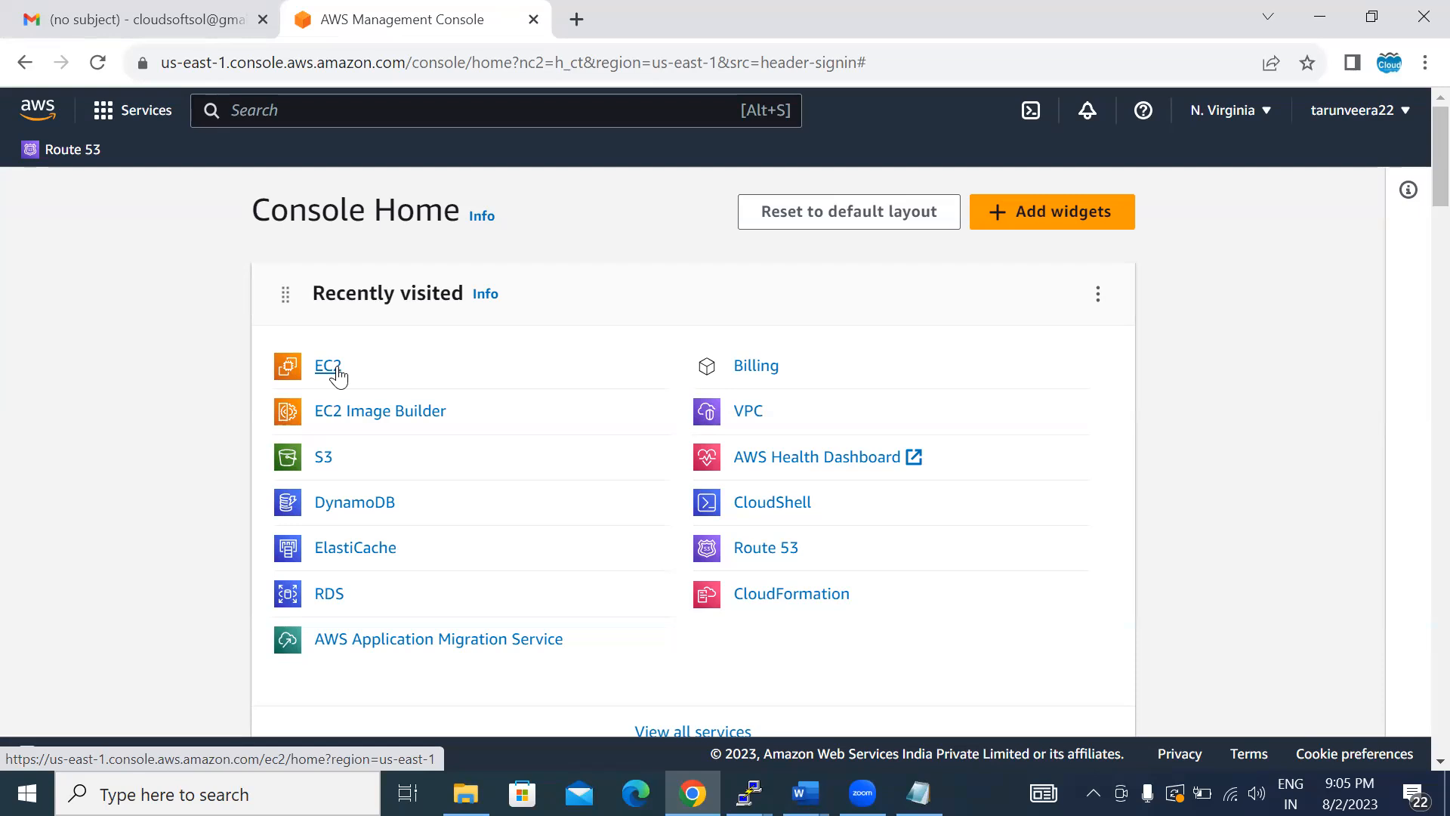
- Start launching a new EC2 instance from the running instances list and name it "myautoscaling"
click(330, 381)
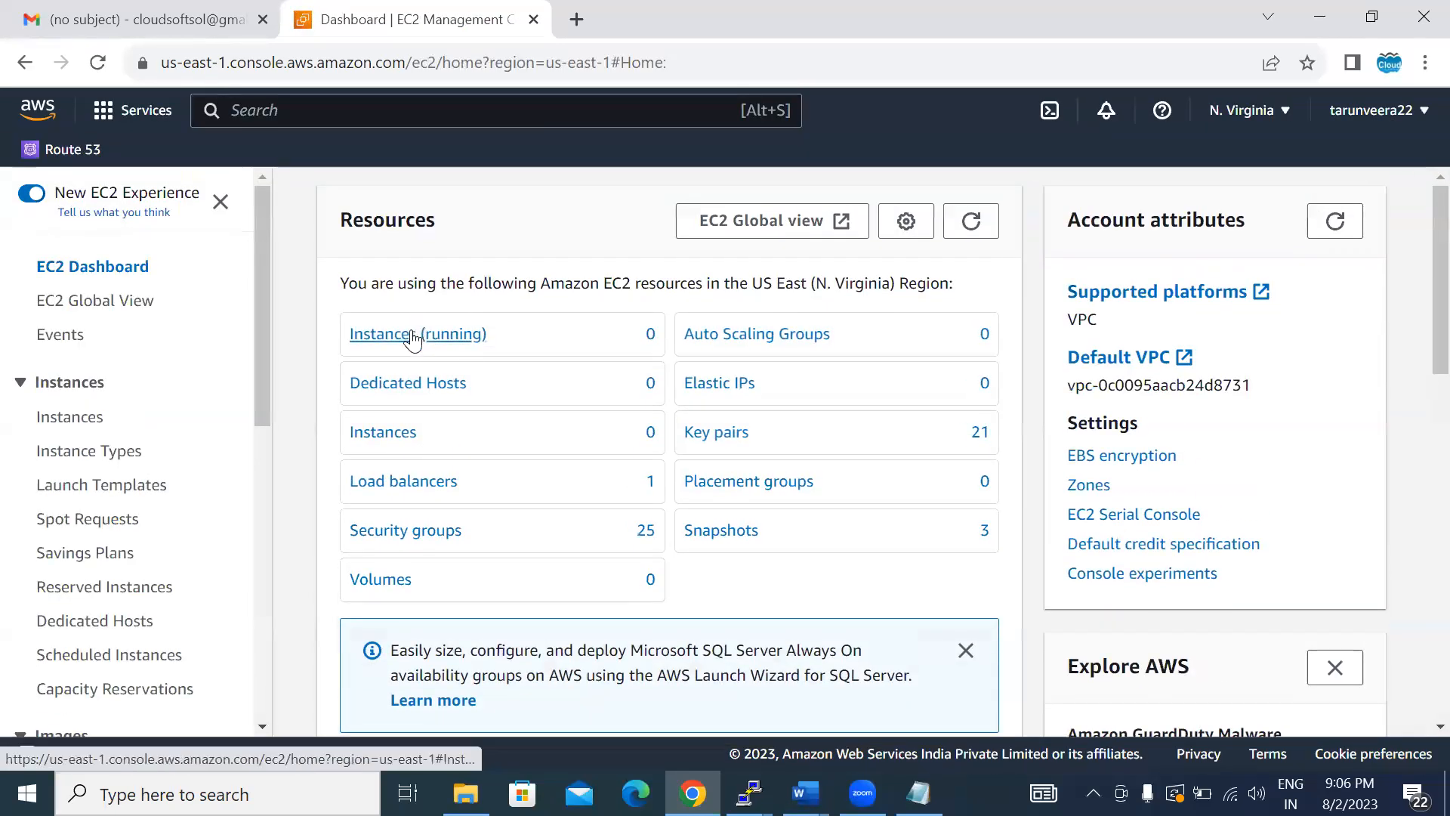
click(411, 336)
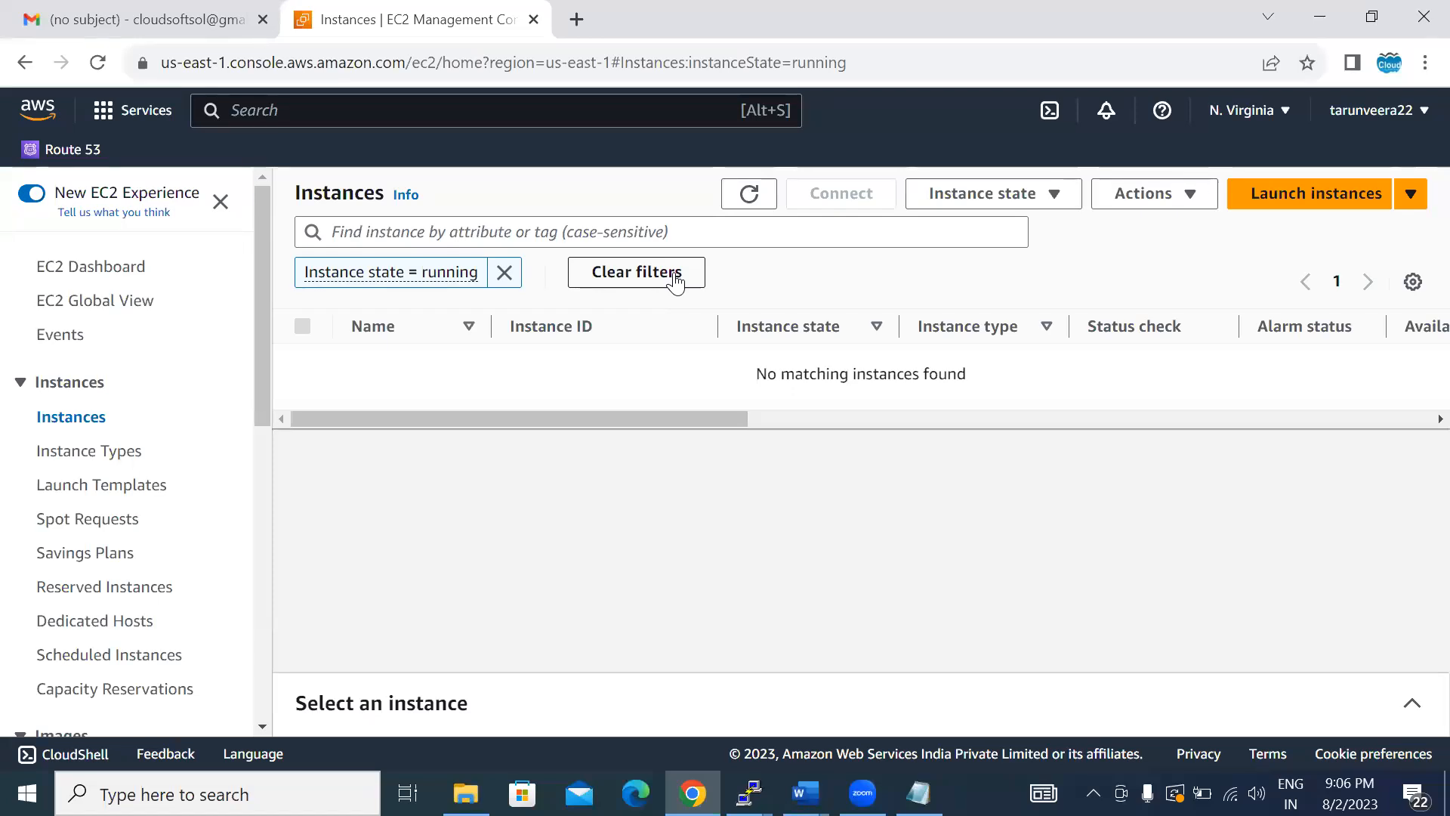
click(1288, 198)
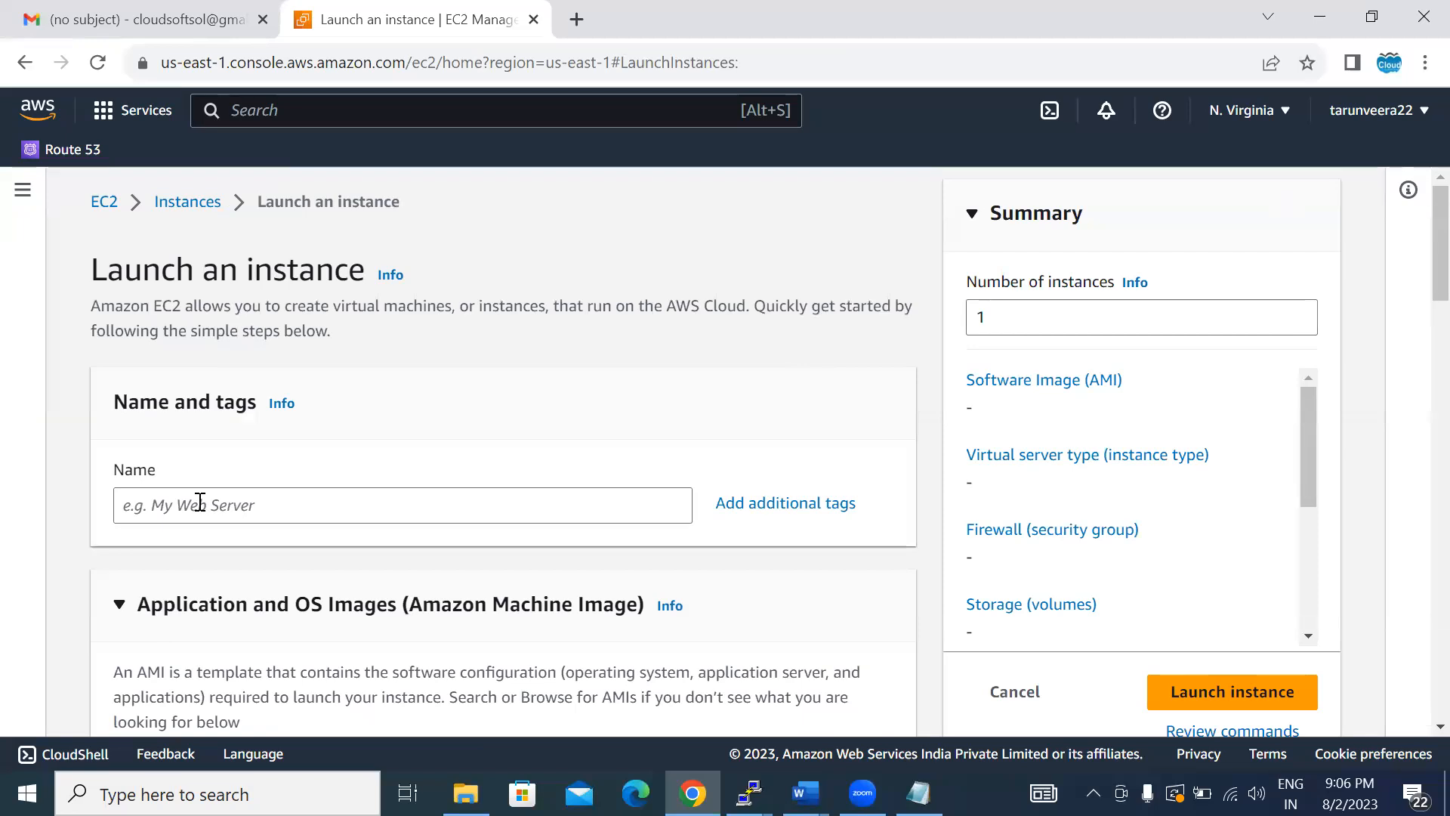
click(200, 502)
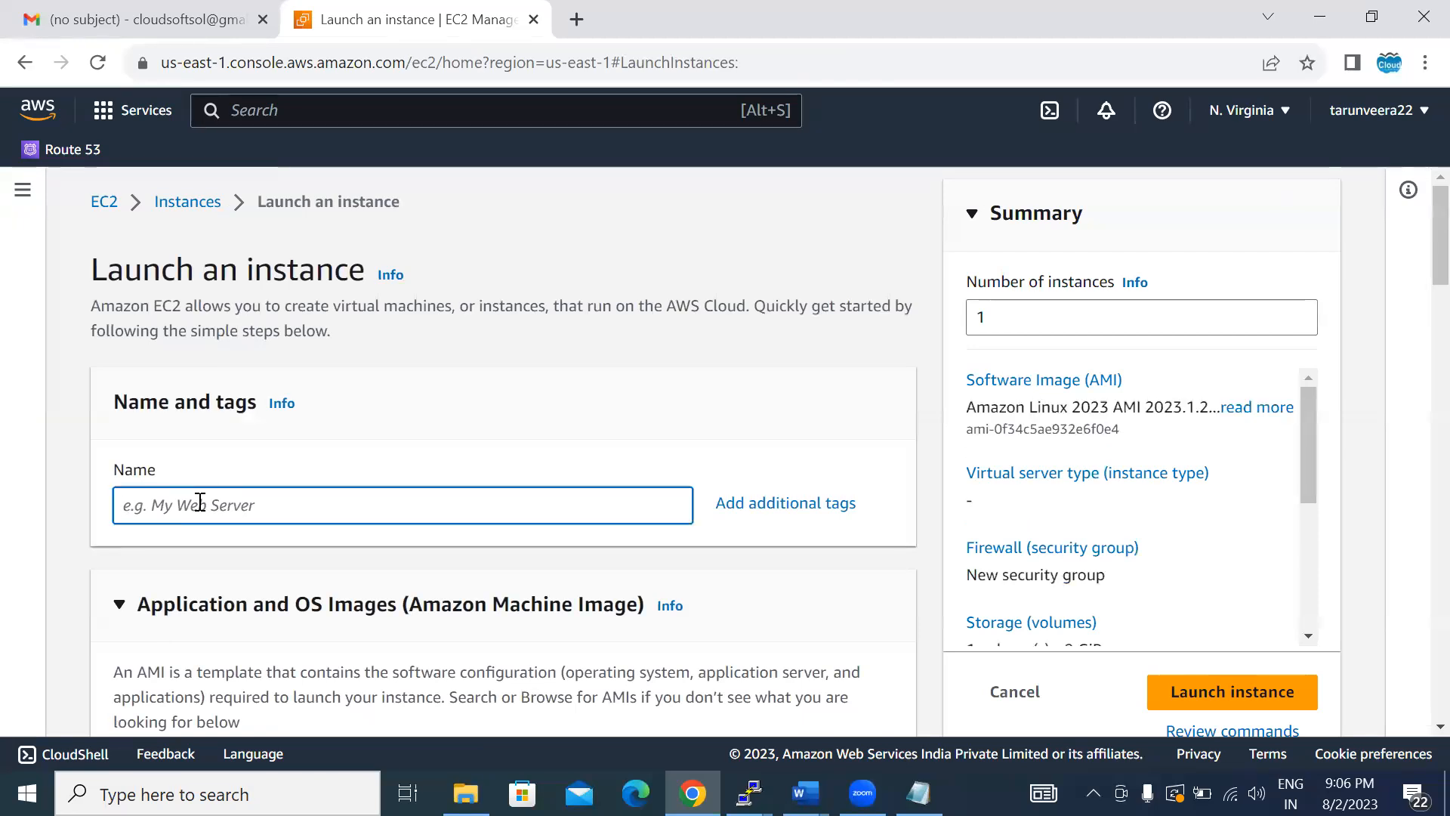
text(myautoscaling)
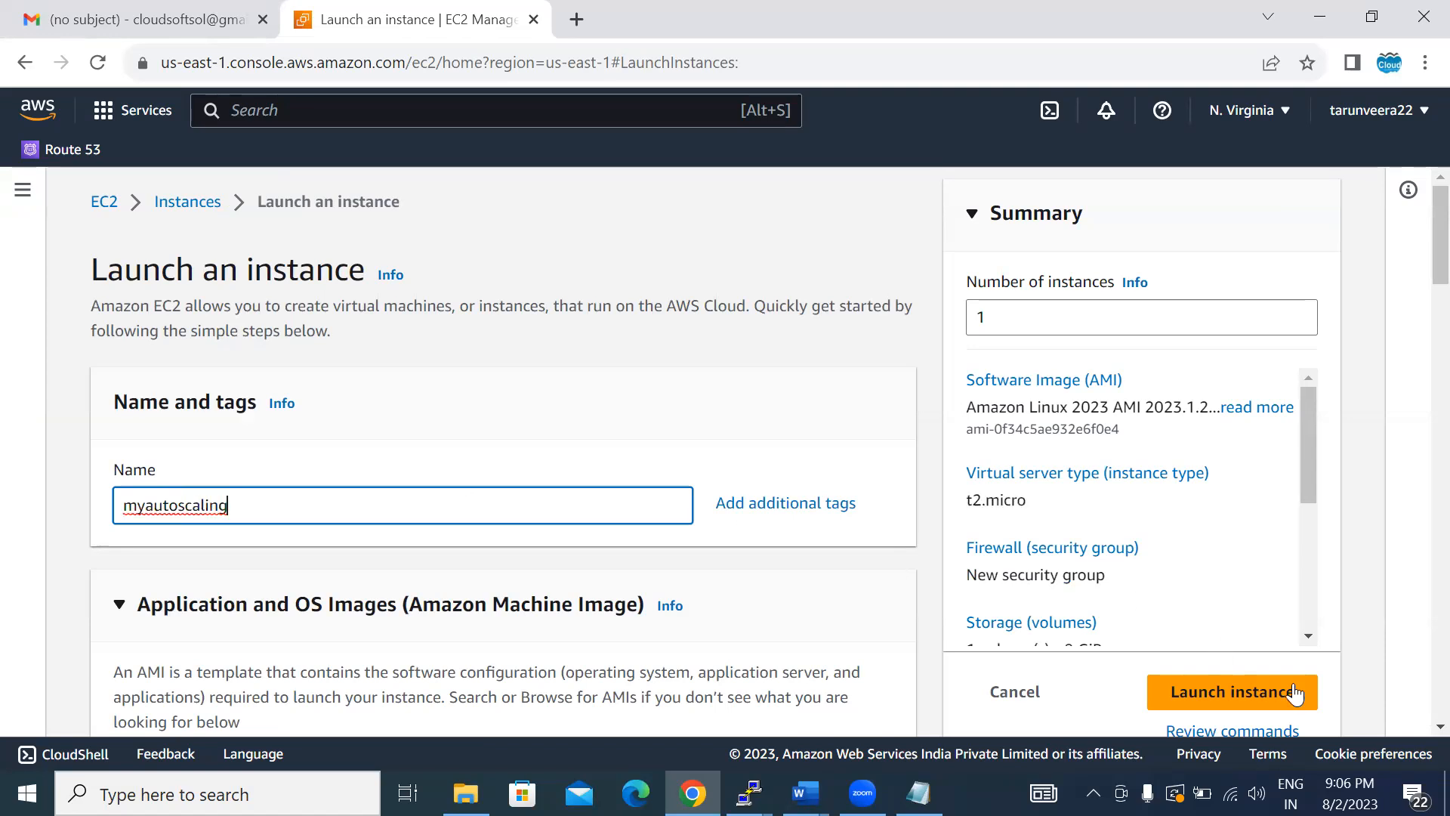
- Expand the Advanced details section of the instance launch form, keeping the AMI, instance type and storage settings as they are
scroll(1416, 733, down, 5)
scroll(1416, 732, down, 4)
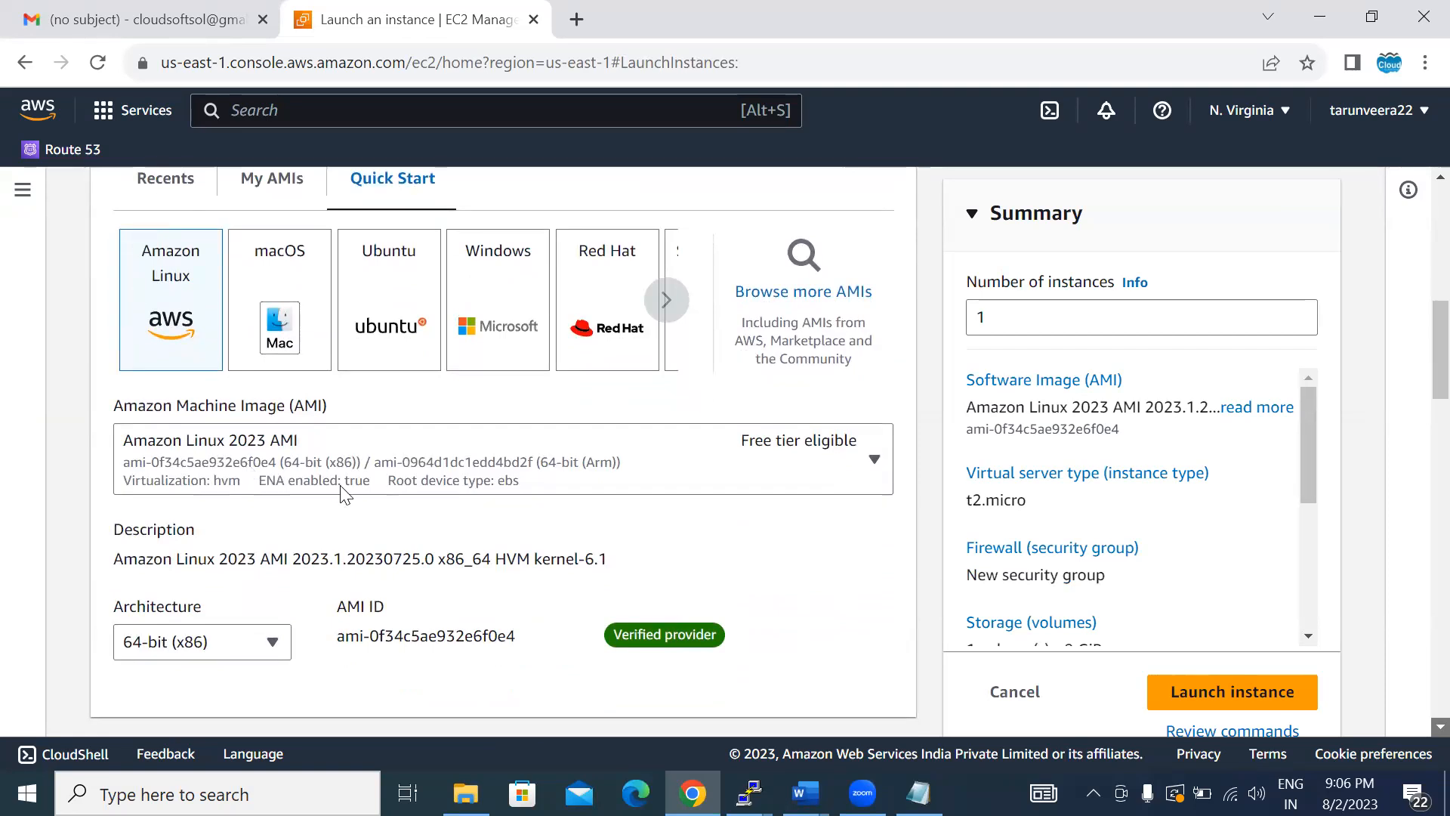
click(1439, 726)
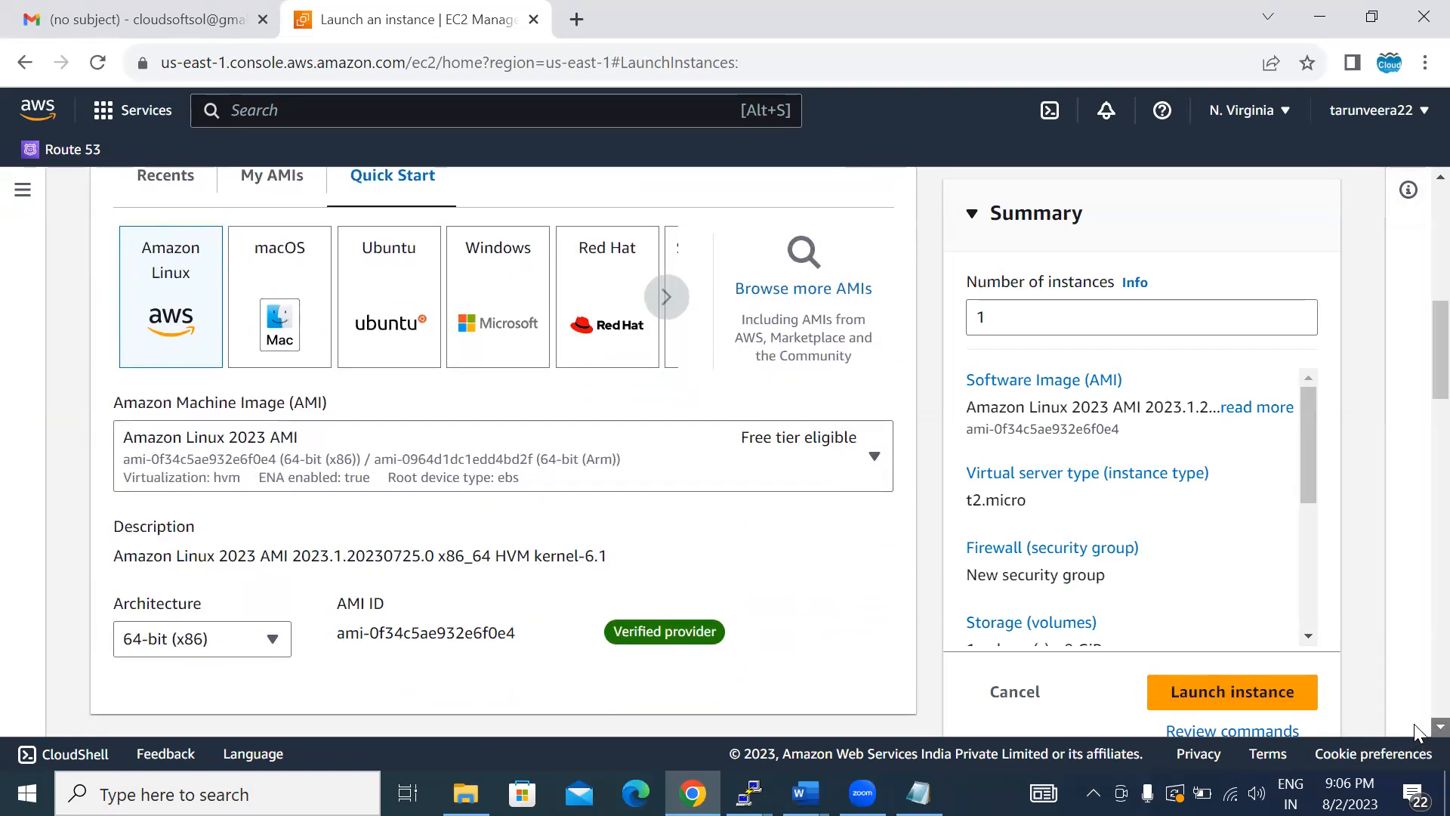
scroll(1416, 733, down, 5)
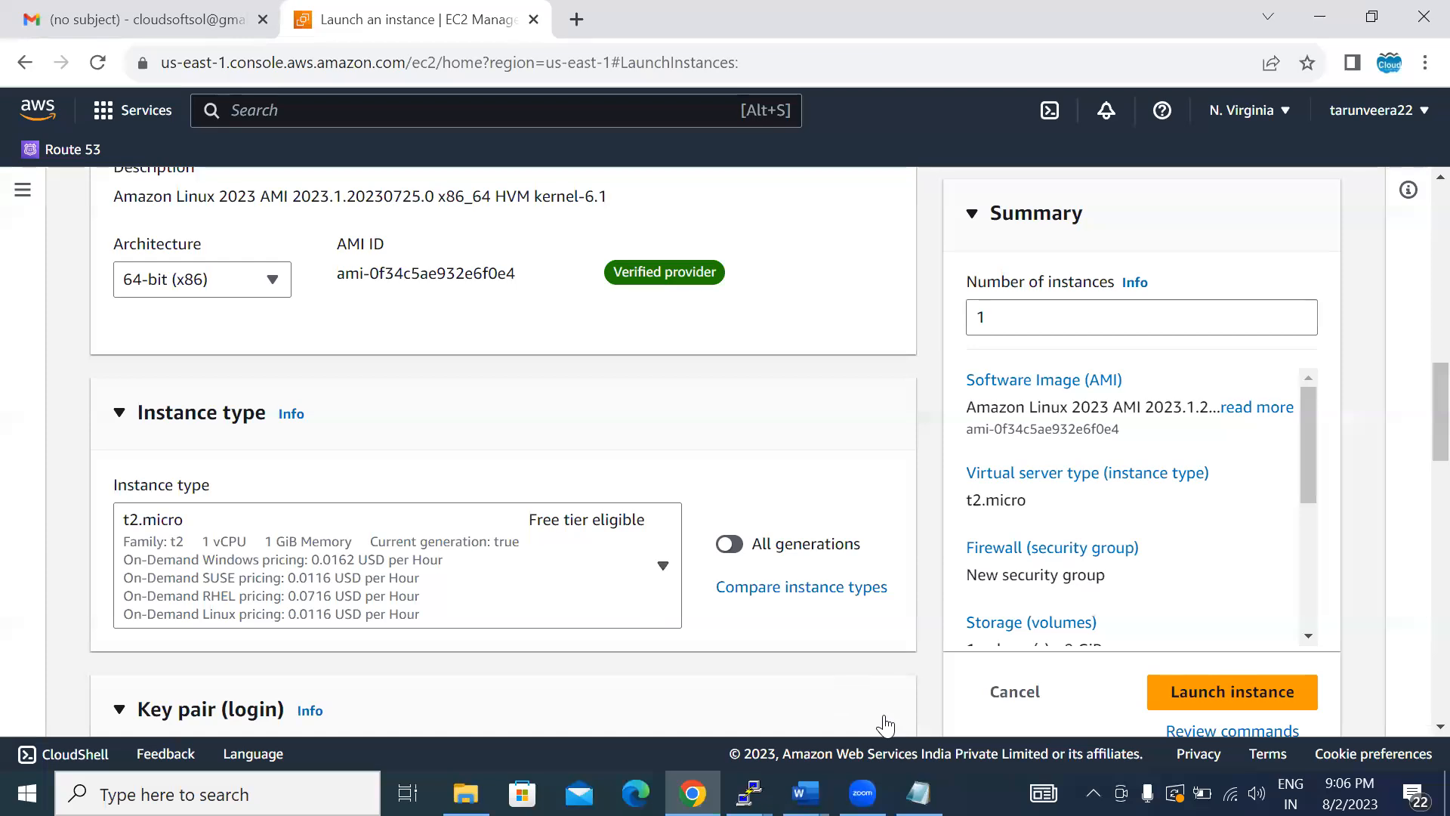
scroll(1414, 737, down, 8)
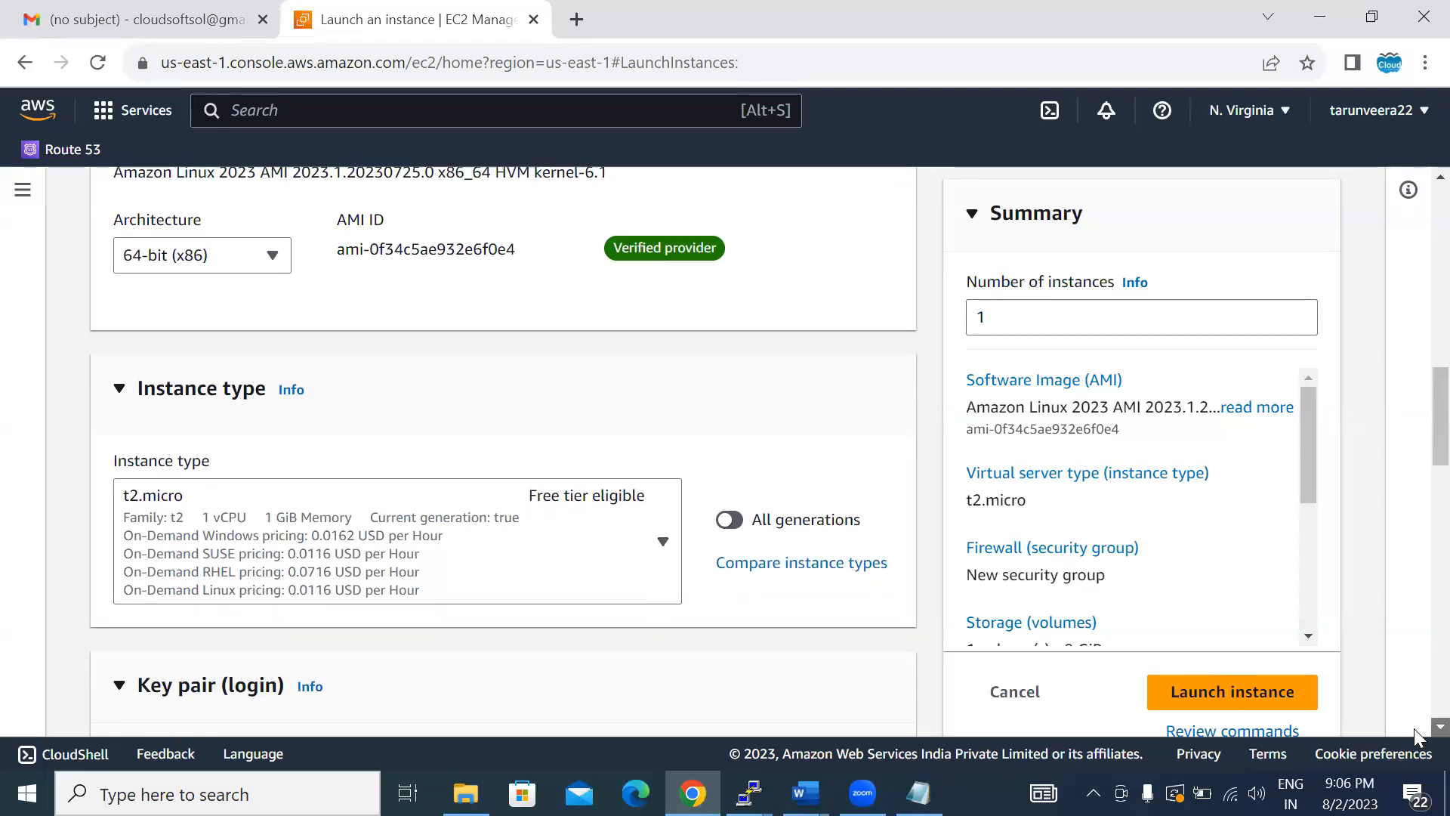
scroll(1414, 737, down, 12)
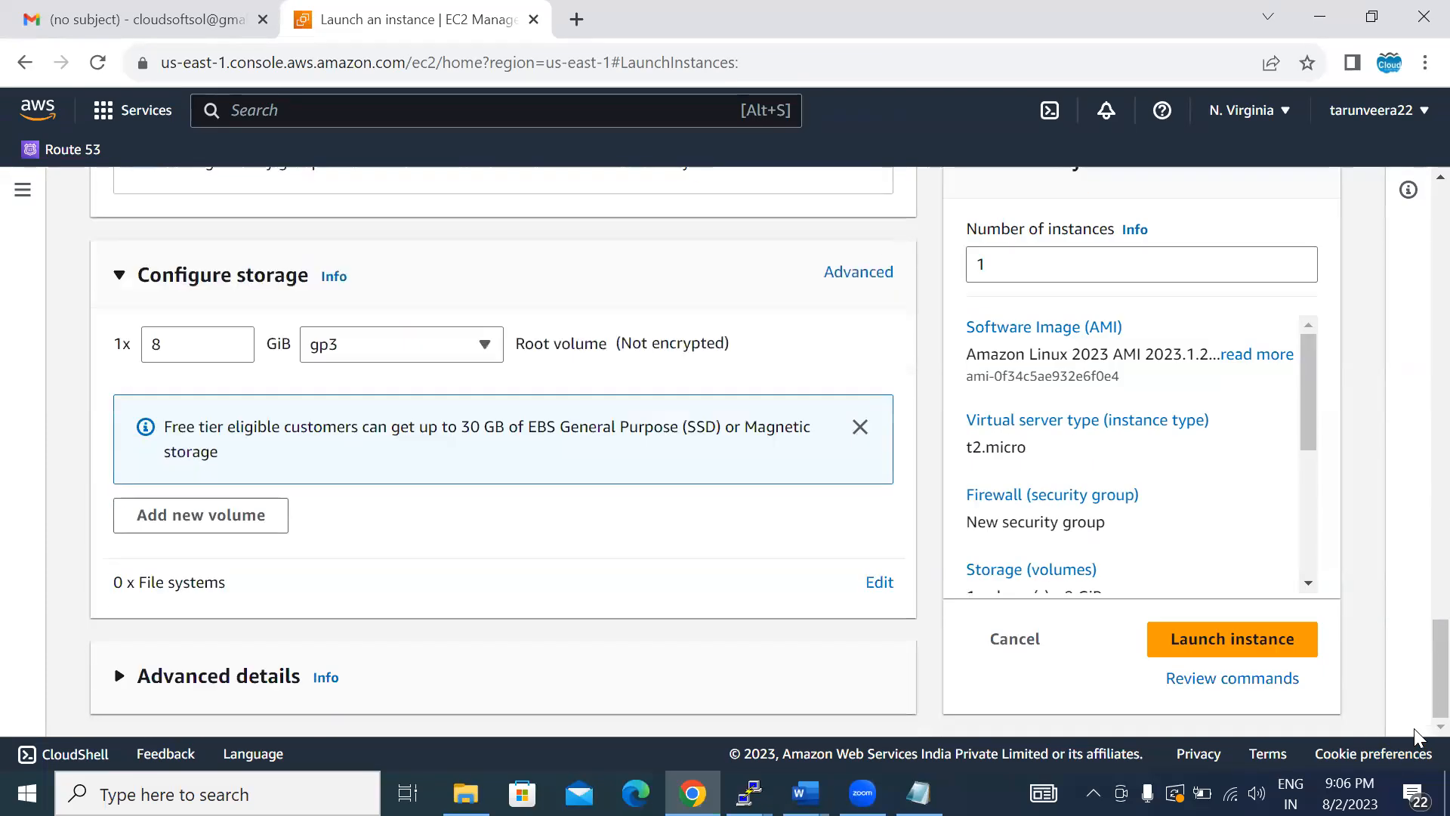
click(119, 677)
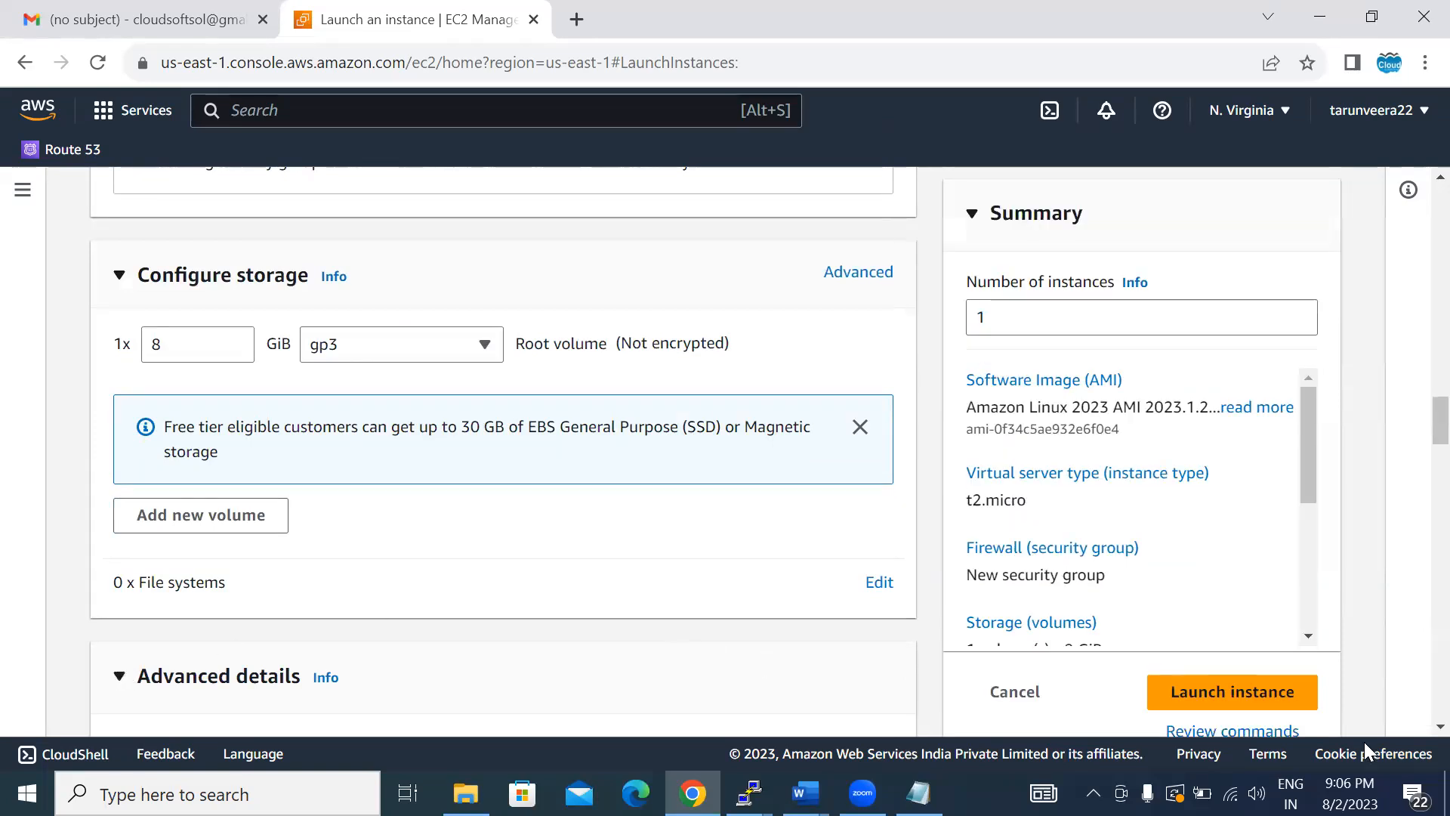
- Set the instance's shutdown behavior to Terminate in the advanced details
scroll(1416, 727, down, 4)
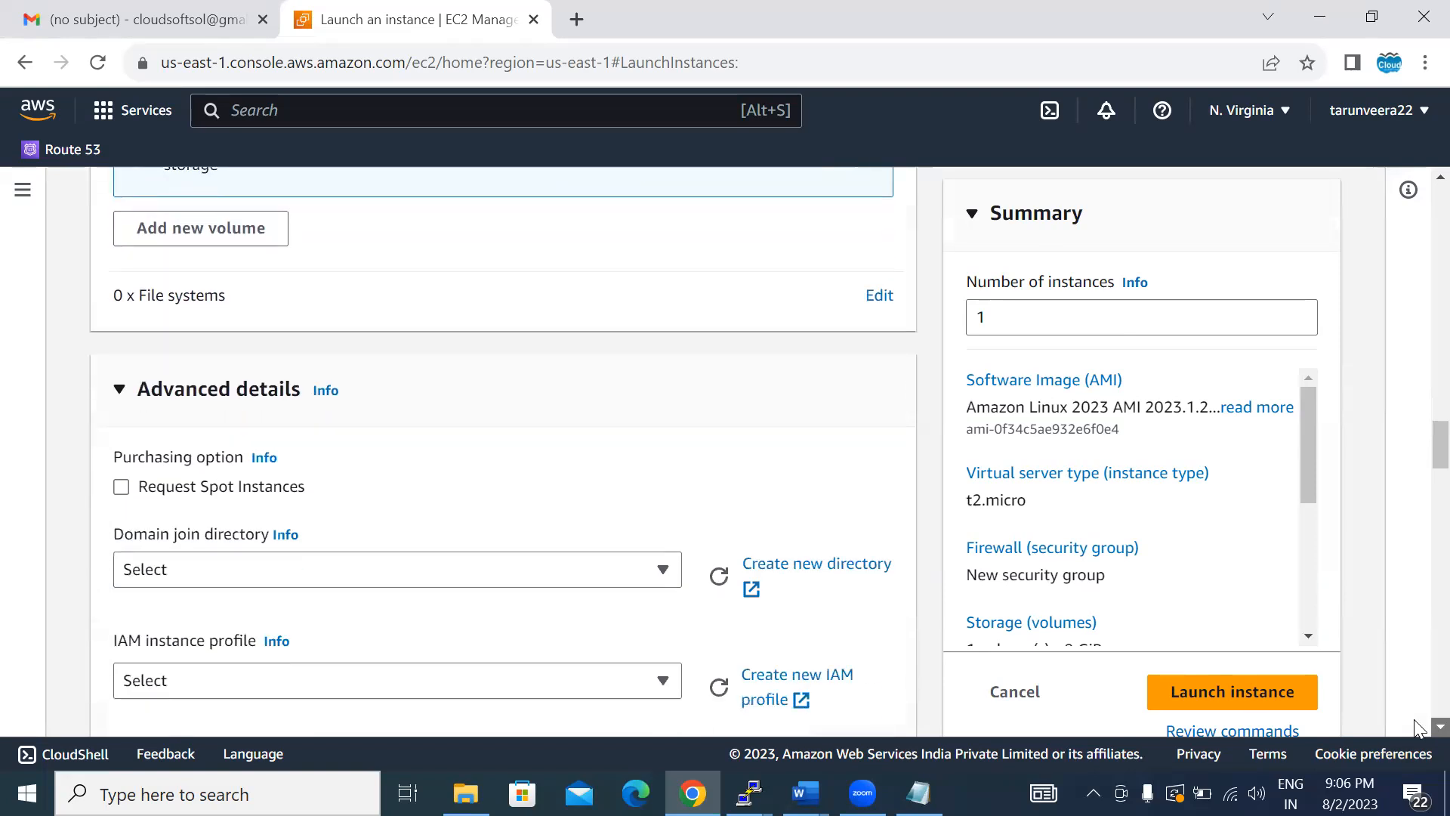
scroll(1416, 727, down, 4)
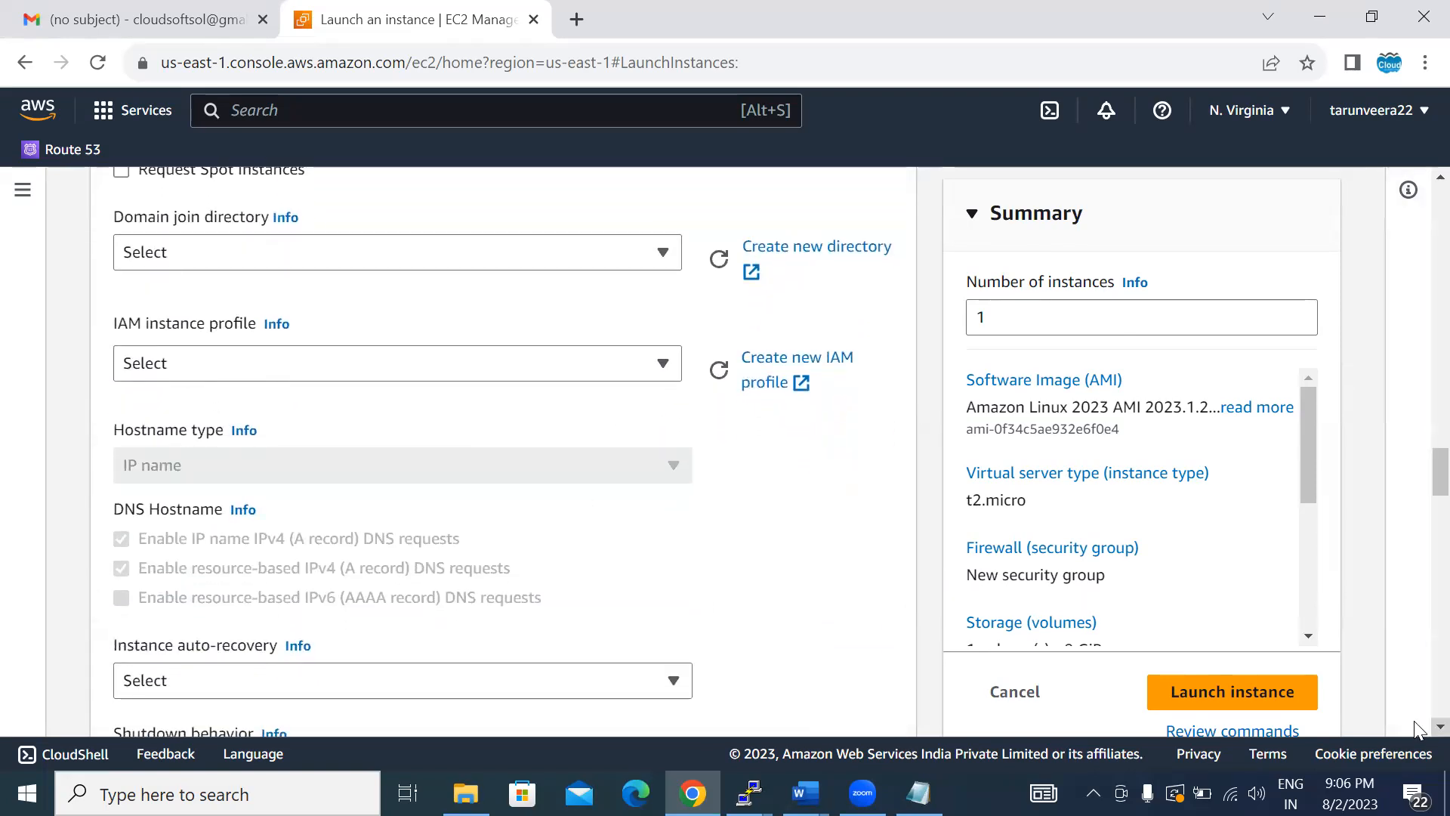
scroll(1417, 727, down, 5)
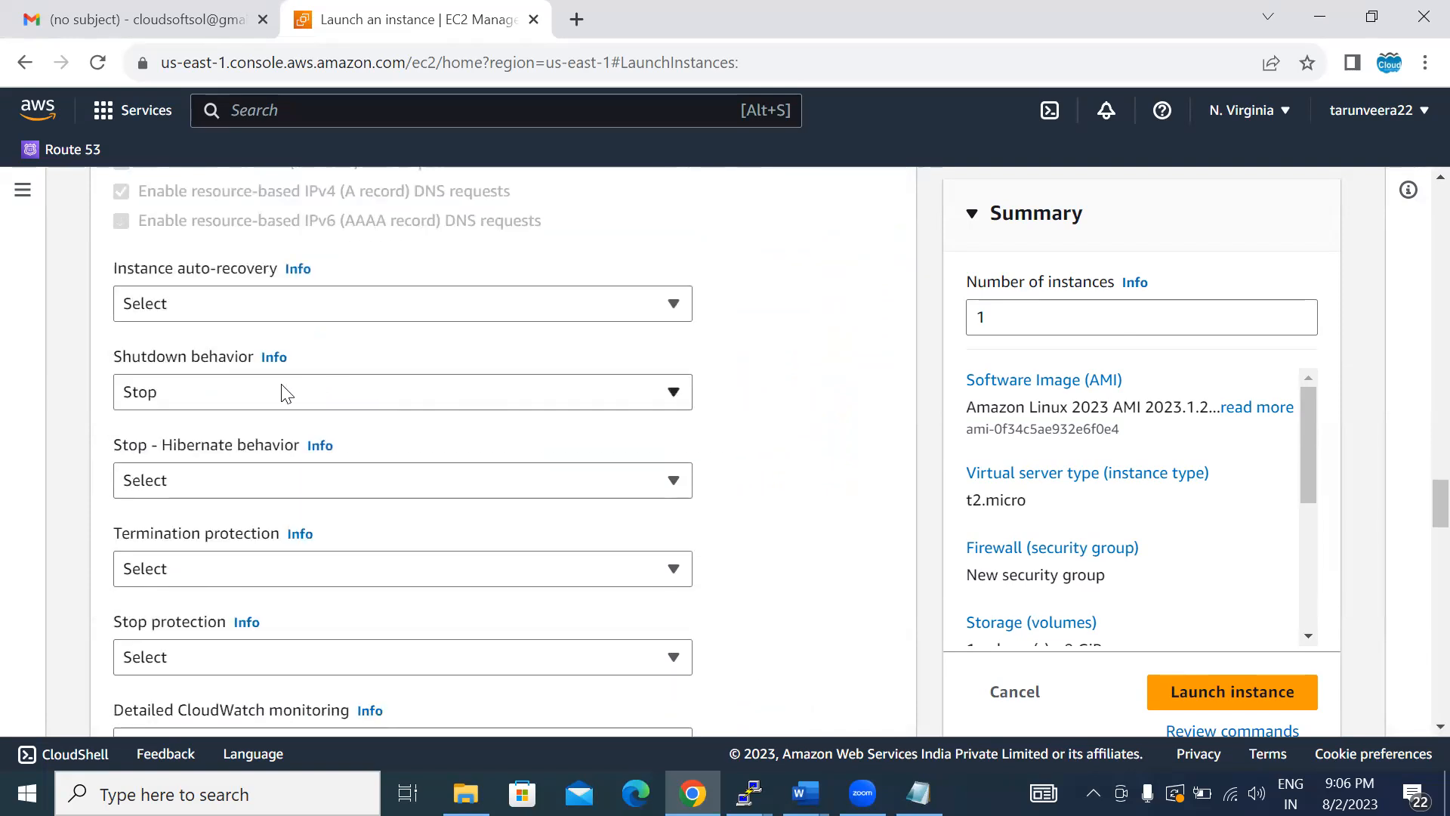
click(283, 394)
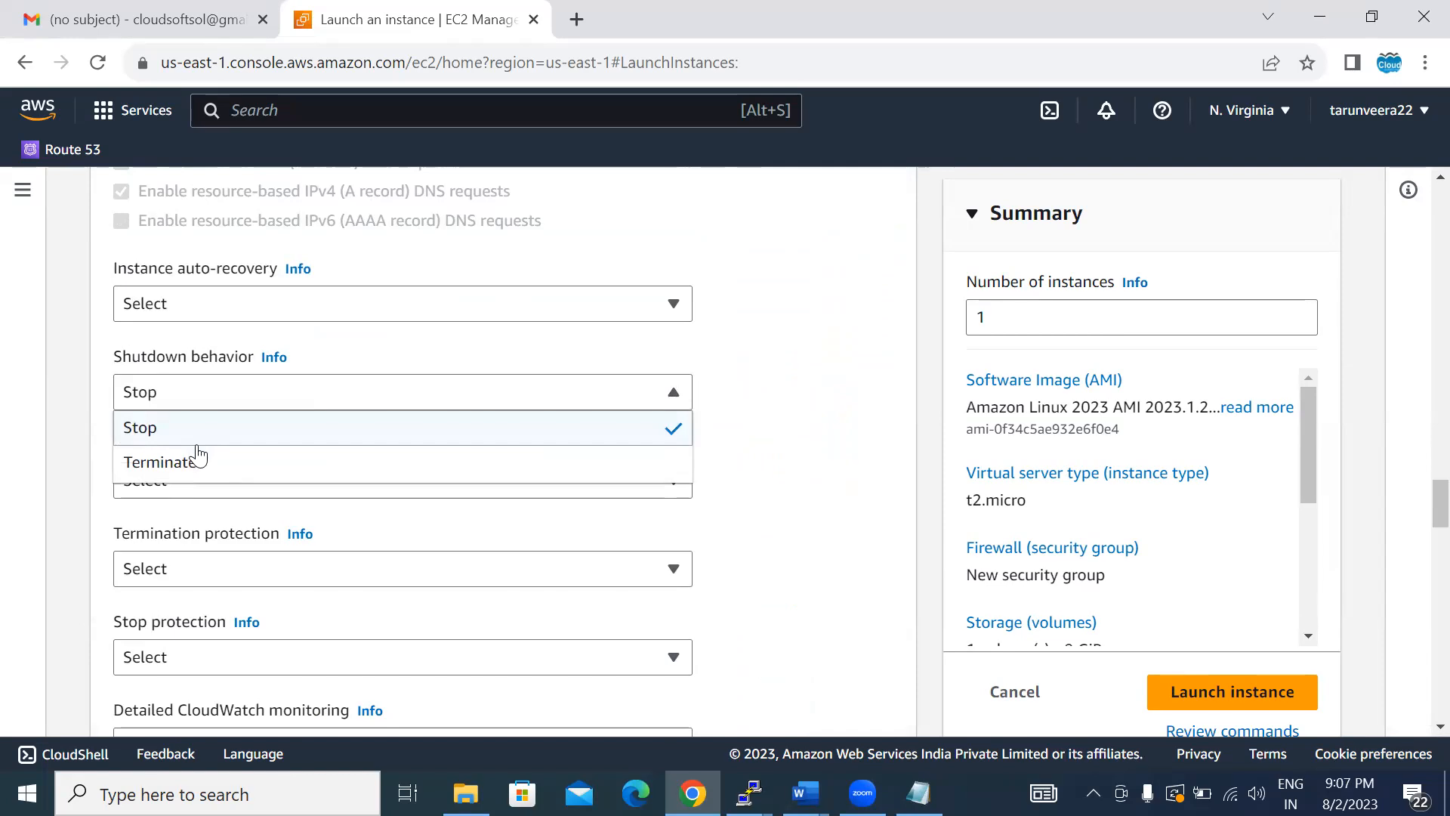
click(197, 460)
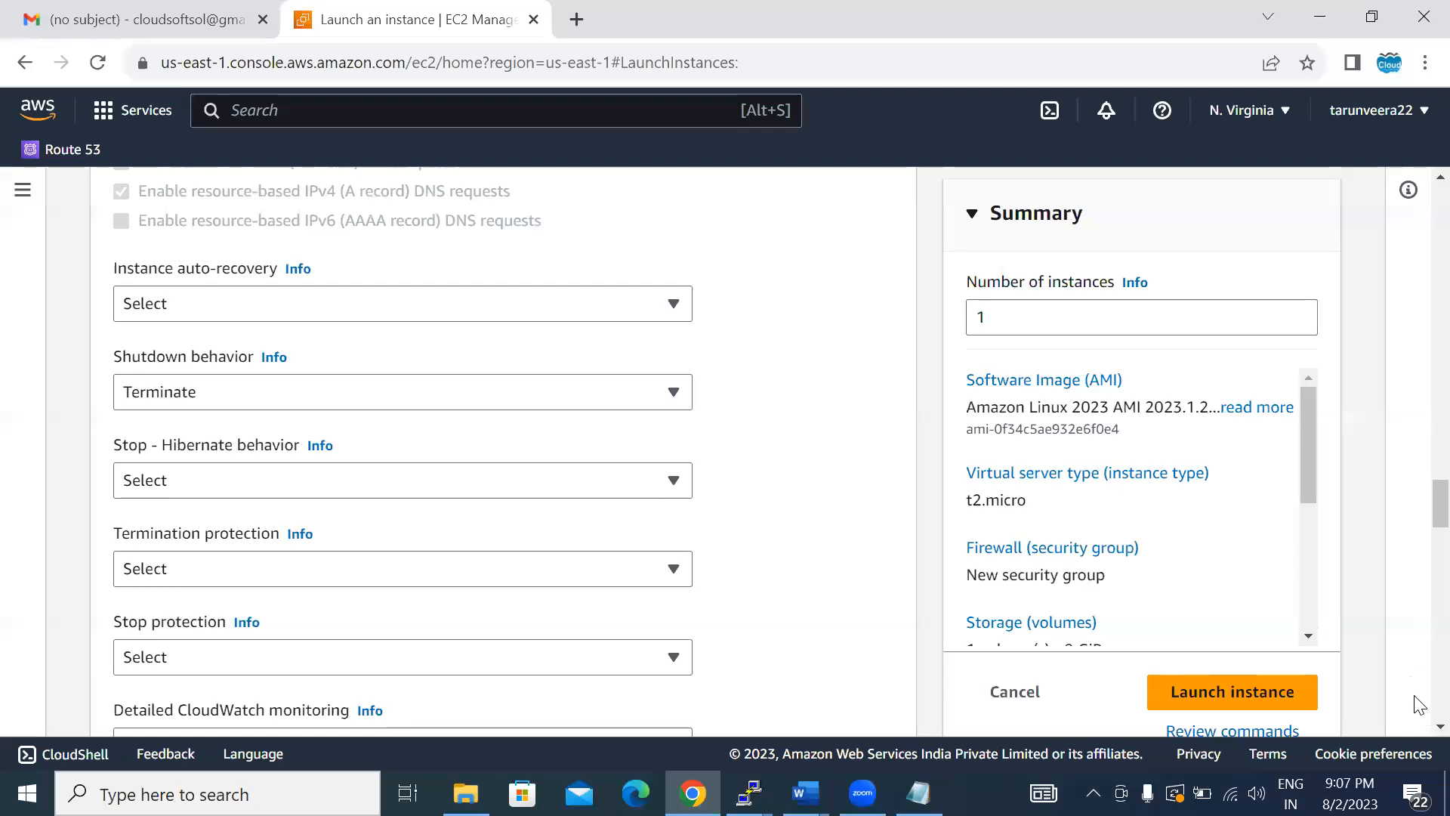
- Enable both termination protection and stop protection for the instance
scroll(679, 528, down, 2)
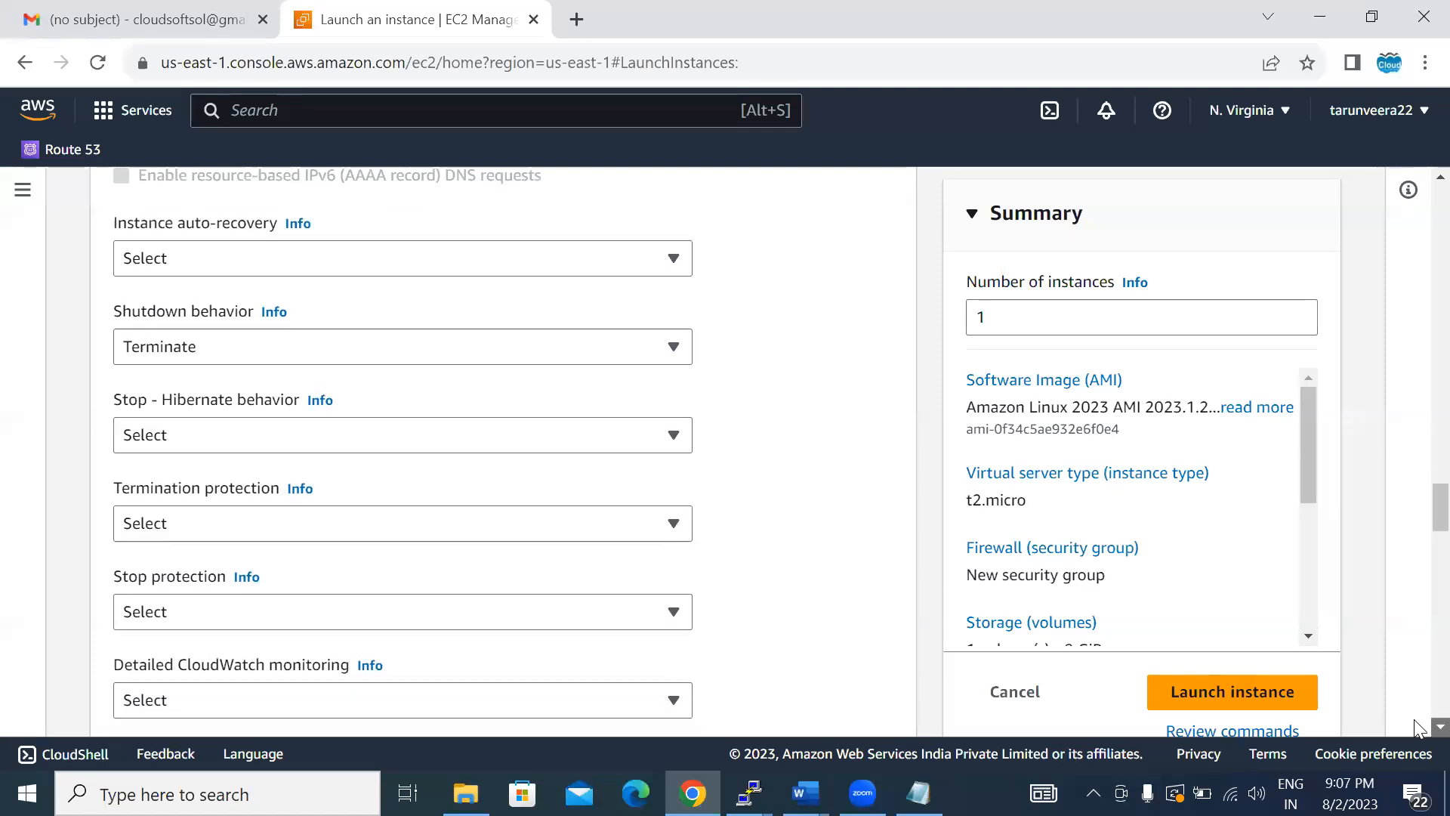
click(287, 395)
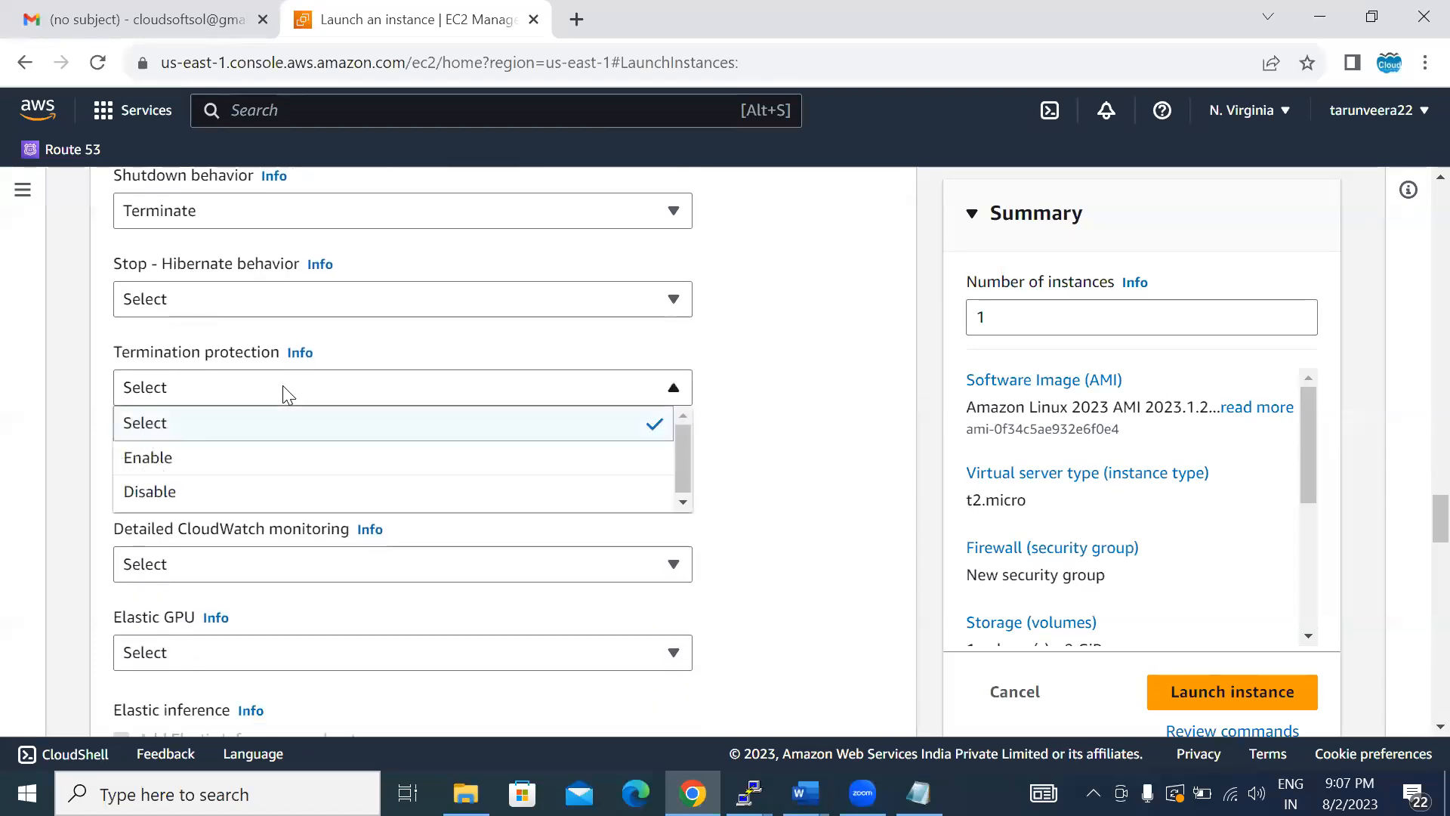
click(239, 462)
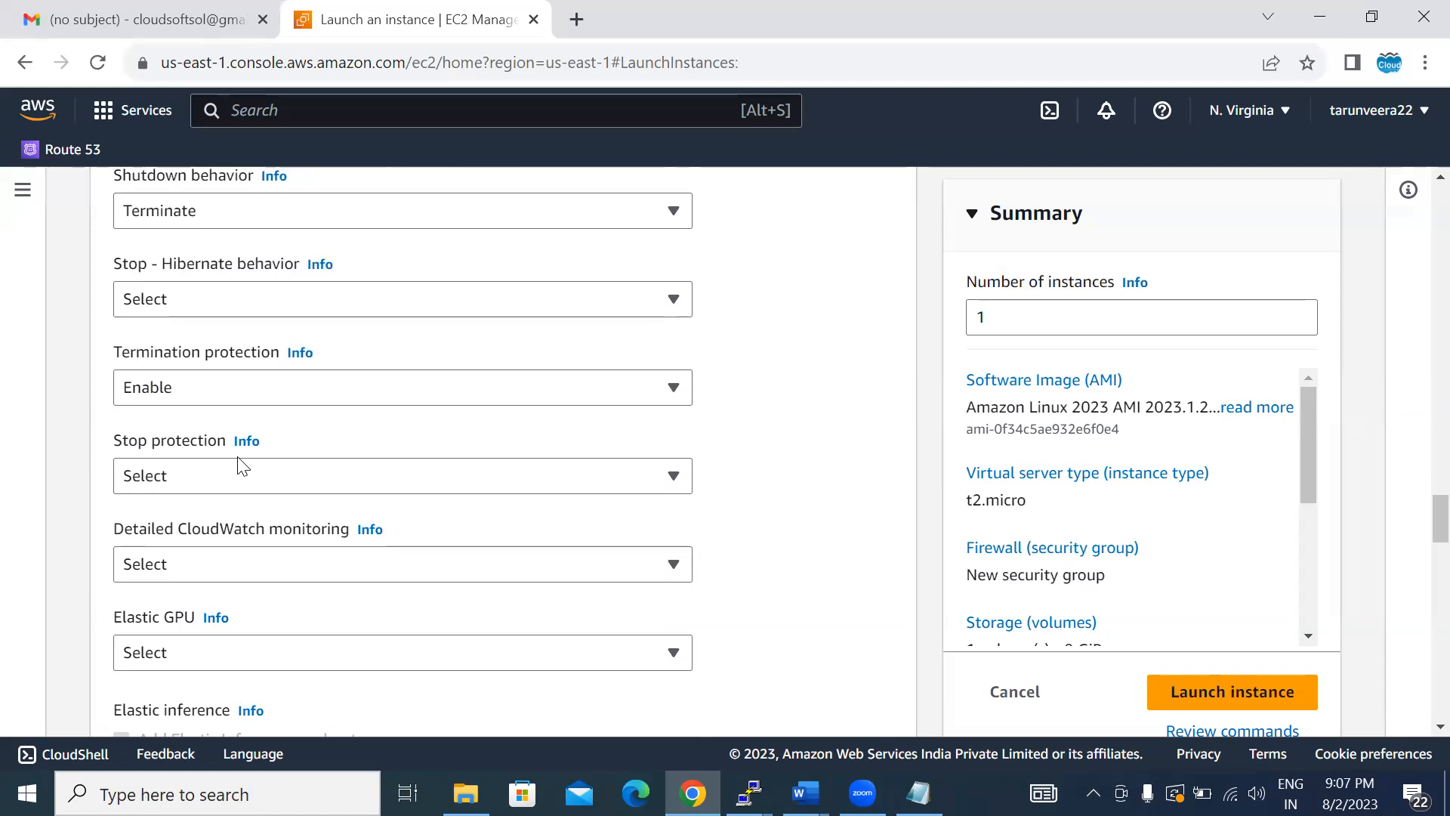
click(239, 474)
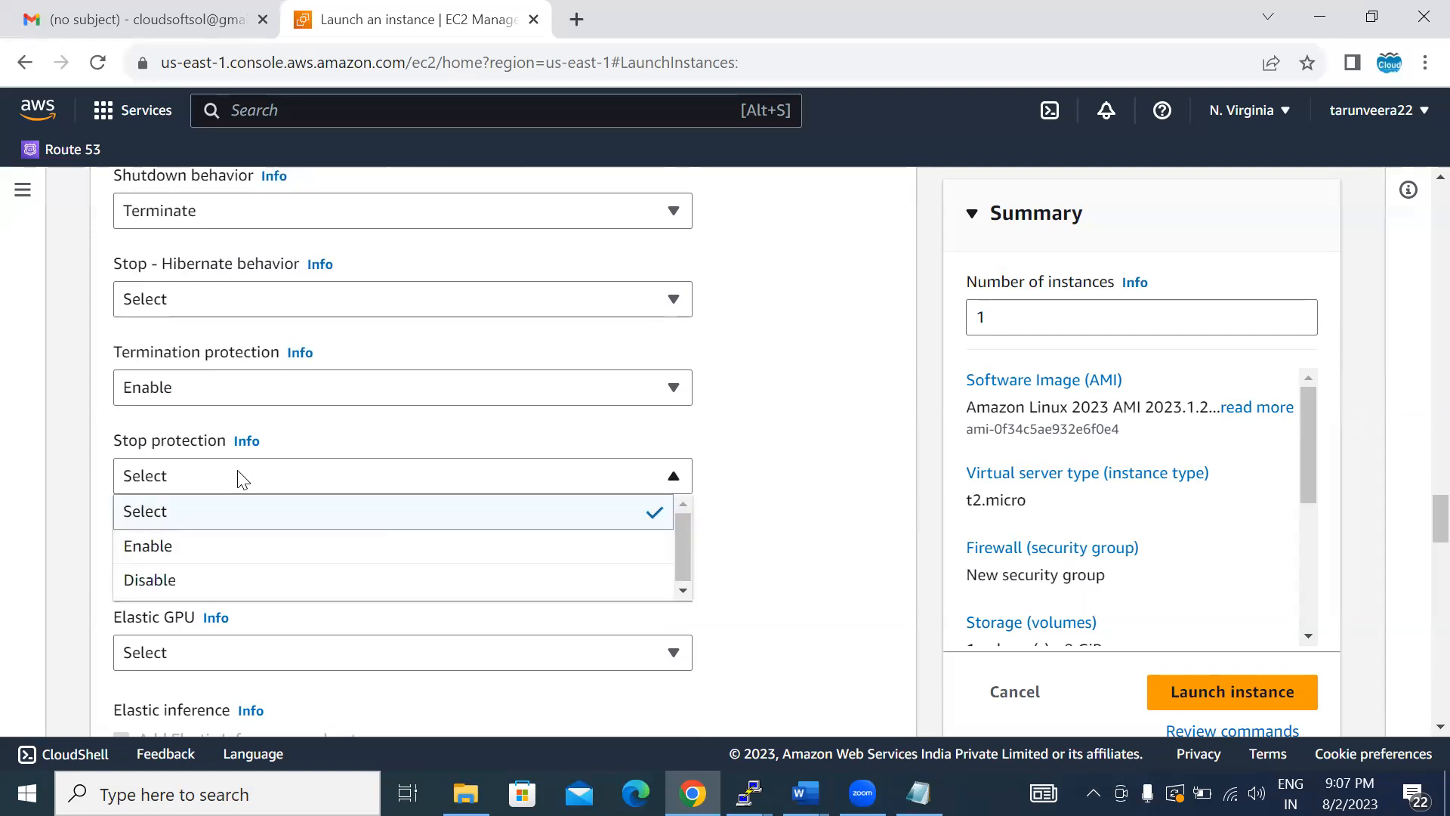
click(210, 545)
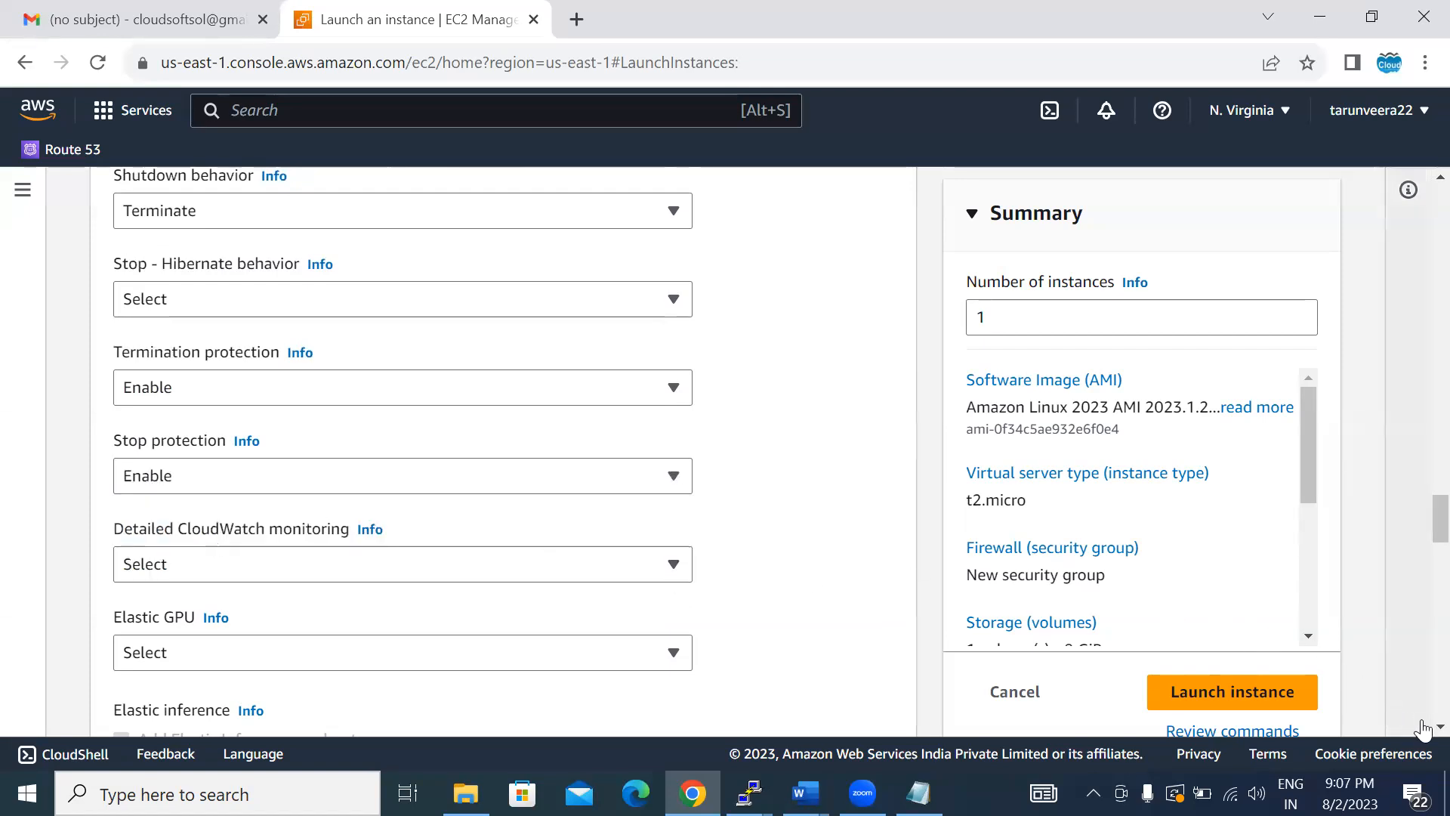
- Examine the options for detailed CloudWatch monitoring without choosing one
scroll(1415, 726, down, 1)
scroll(1415, 725, down, 1)
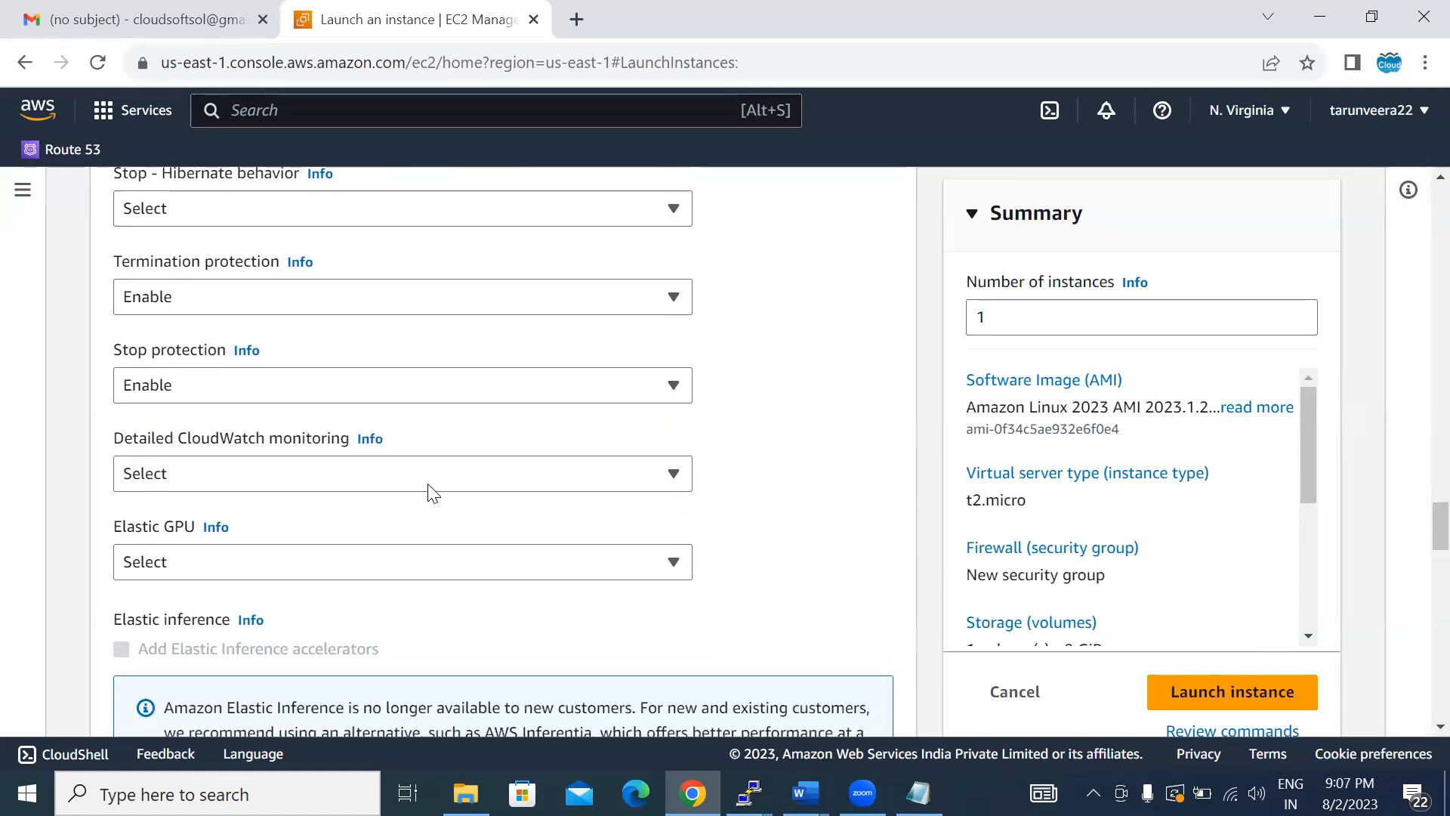
click(293, 476)
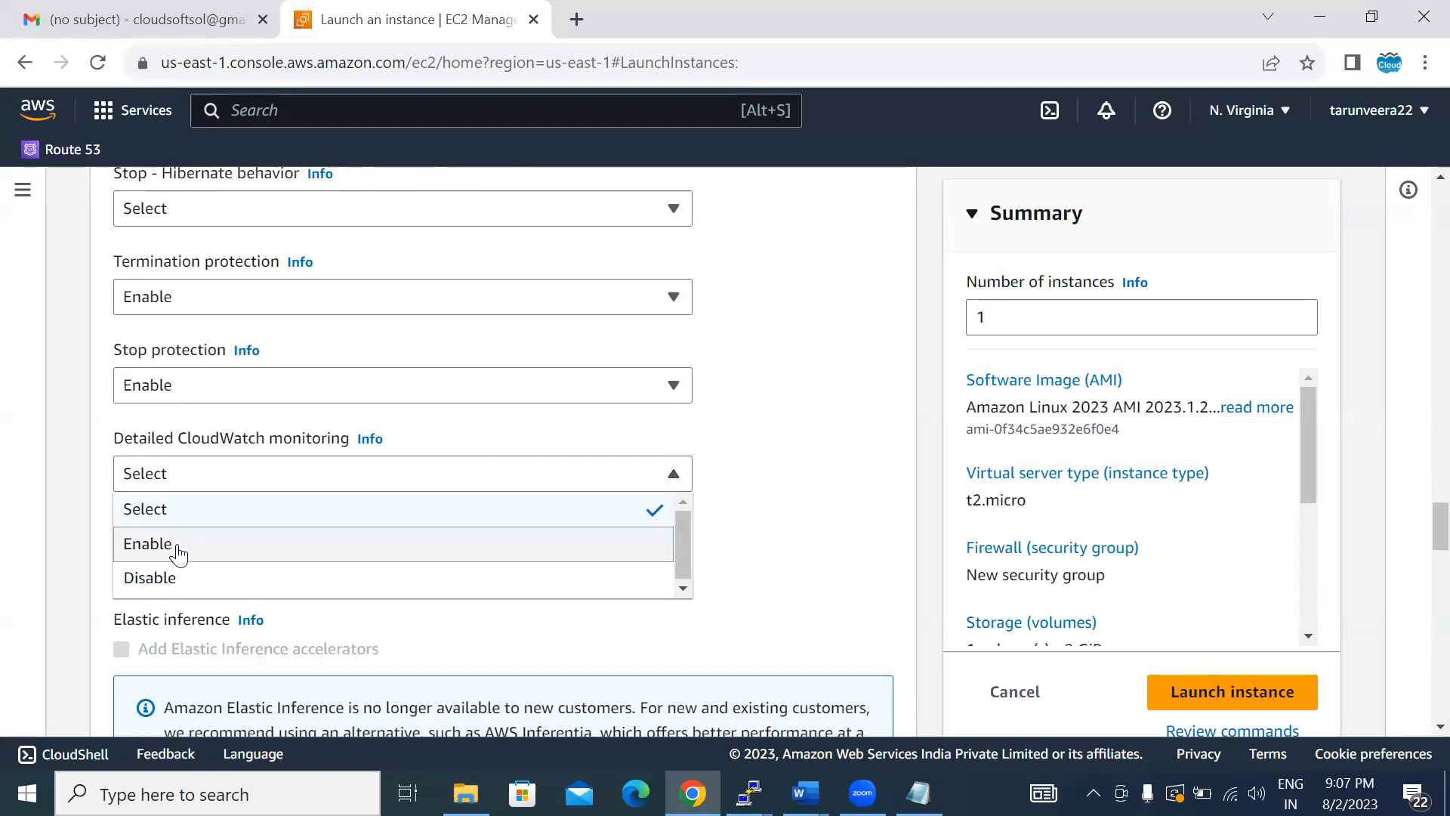
click(853, 597)
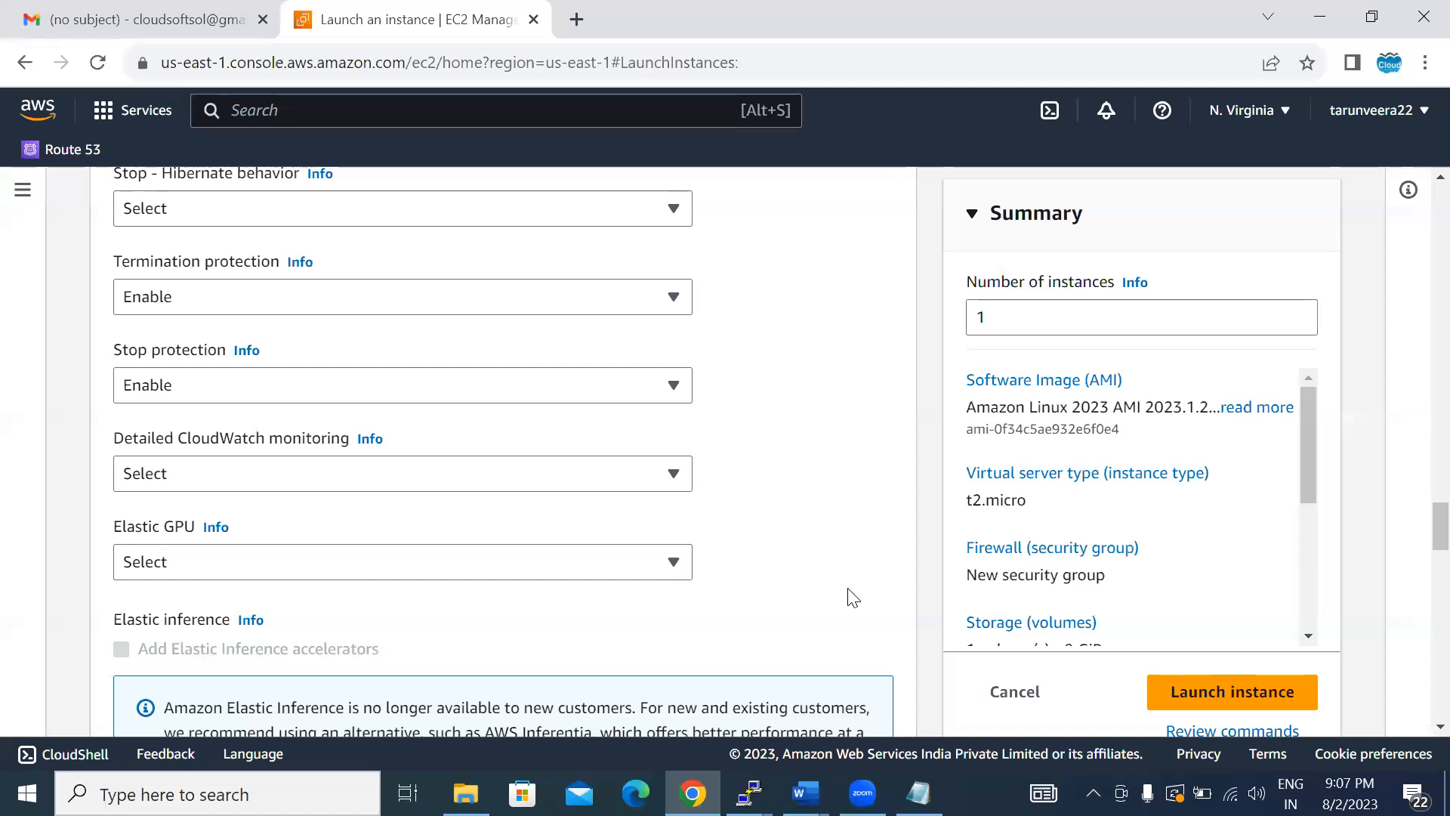
- Examine the available credit specification options for the instance
scroll(852, 597, down, 5)
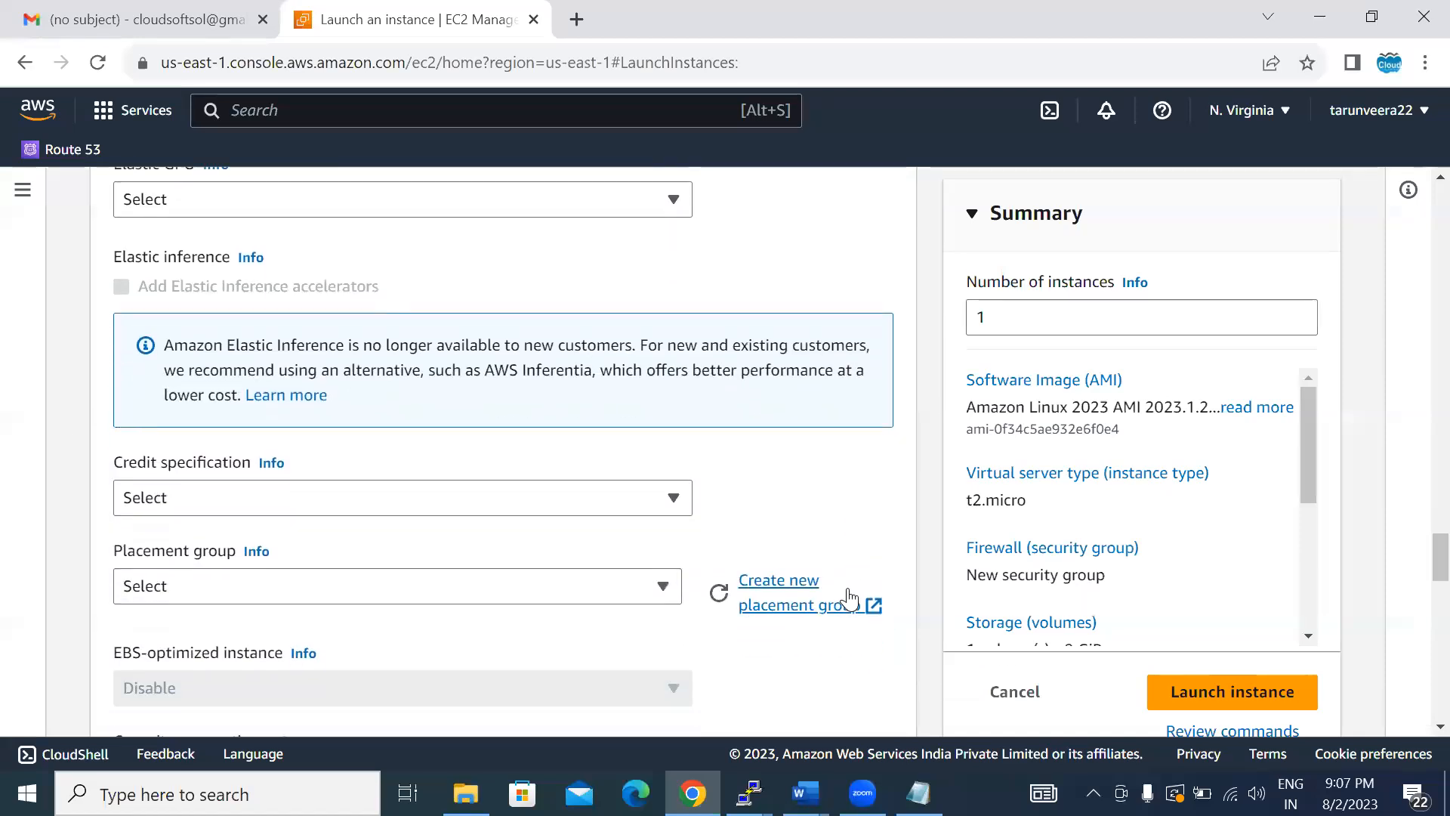
scroll(852, 595, down, 1)
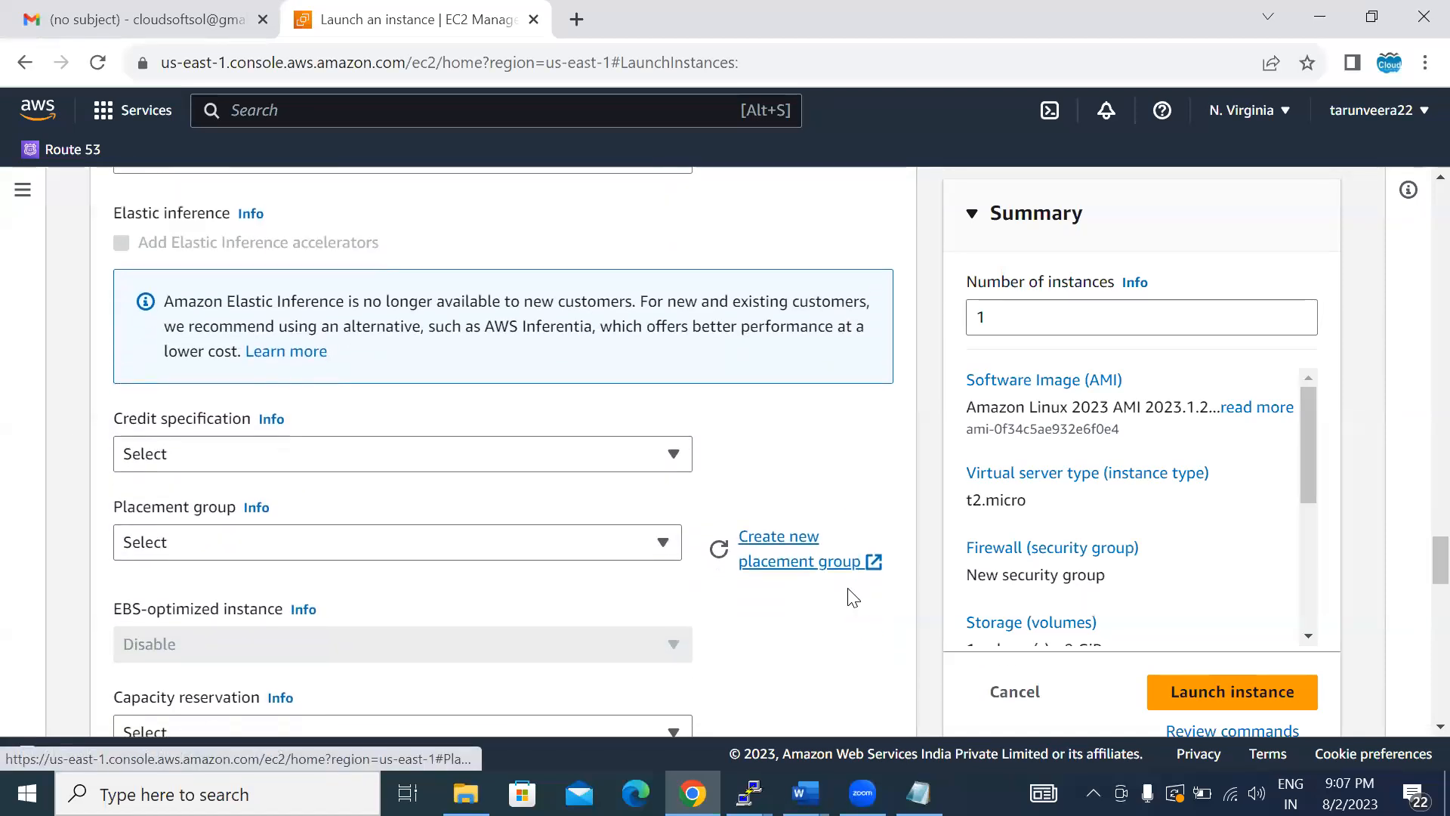
click(240, 450)
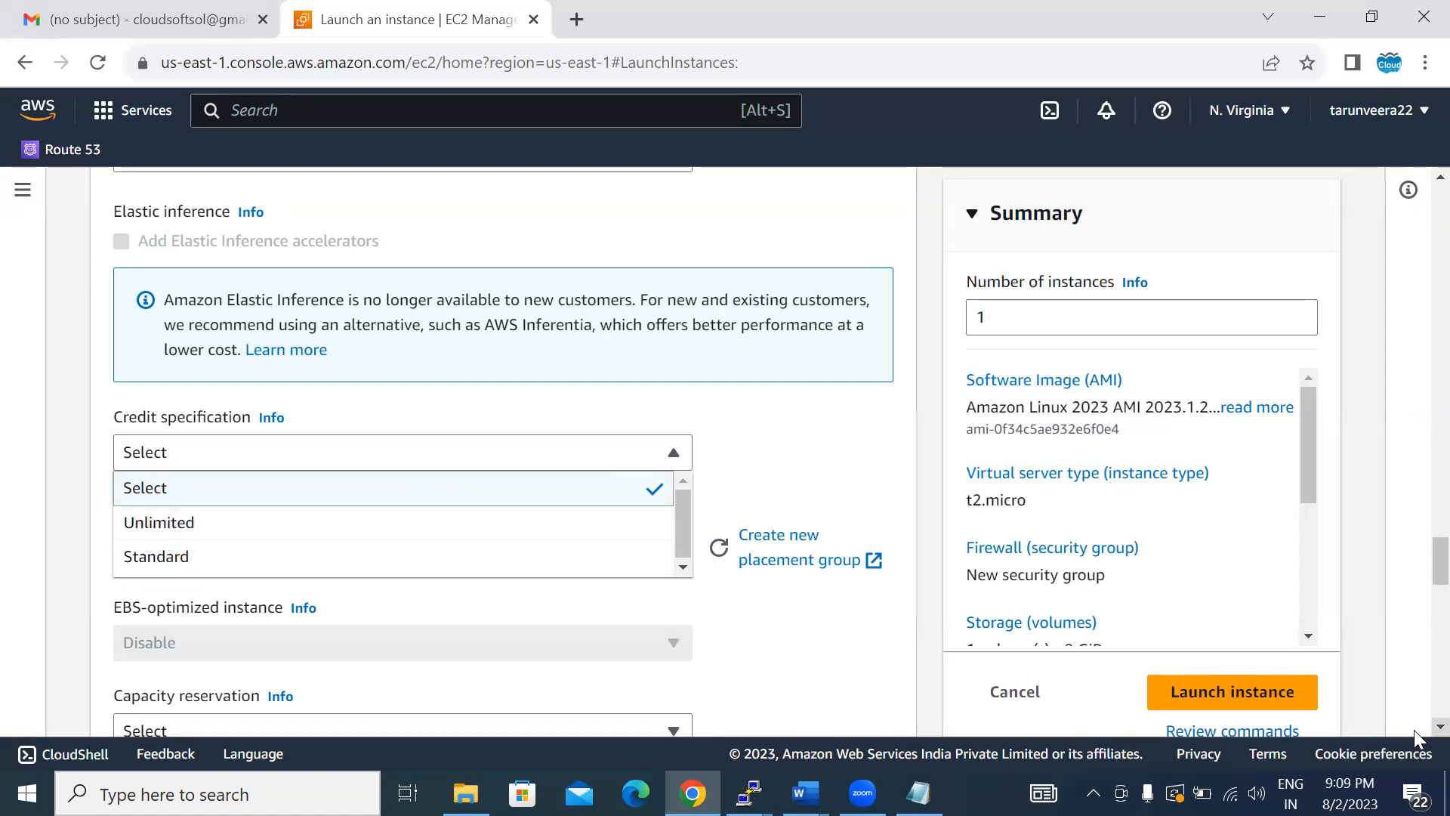
- Go to the optional User data field in the advanced details and place the cursor in it
scroll(1413, 734, down, 5)
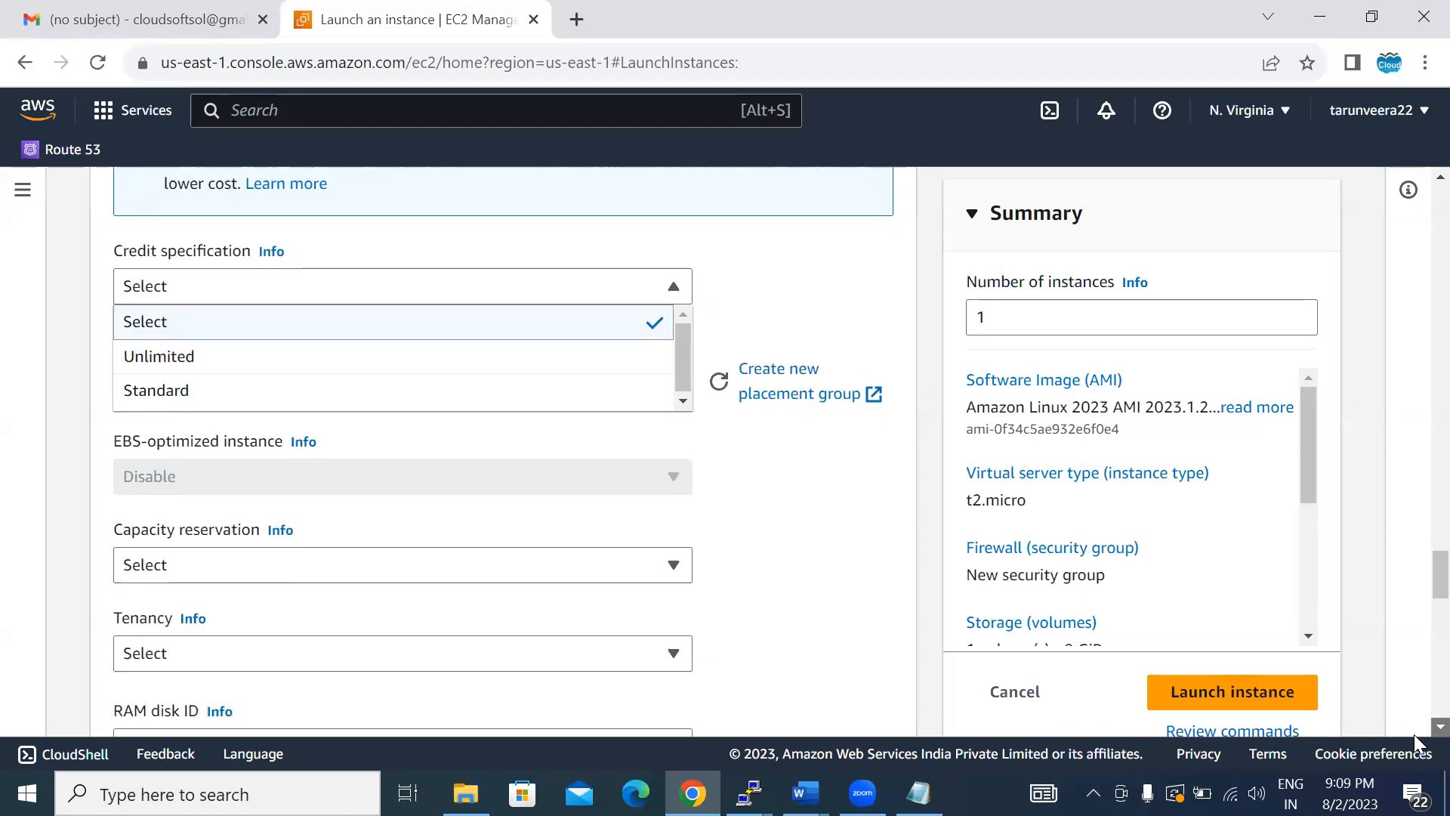
scroll(1413, 734, down, 6)
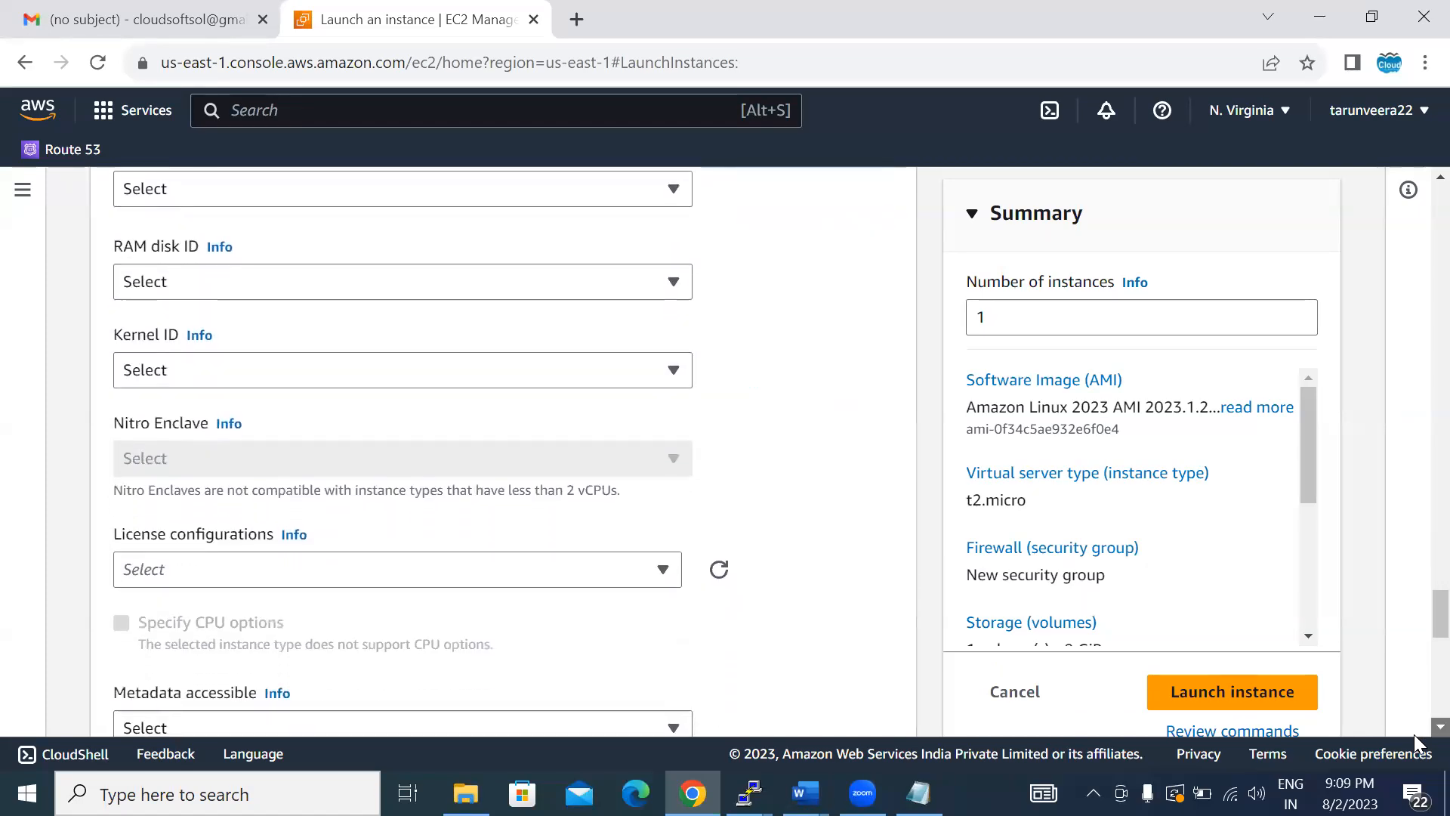
scroll(1413, 734, down, 9)
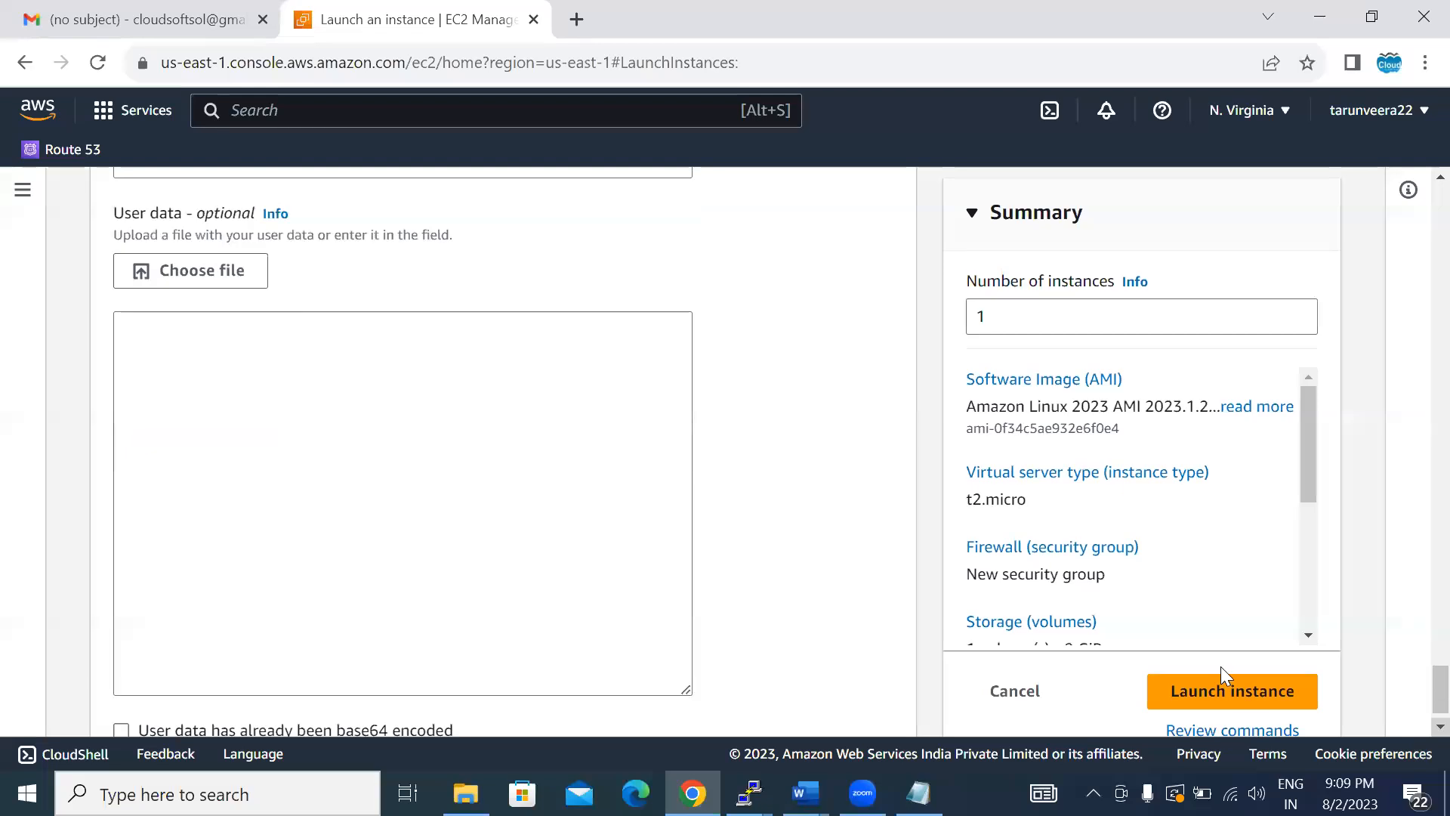
click(173, 390)
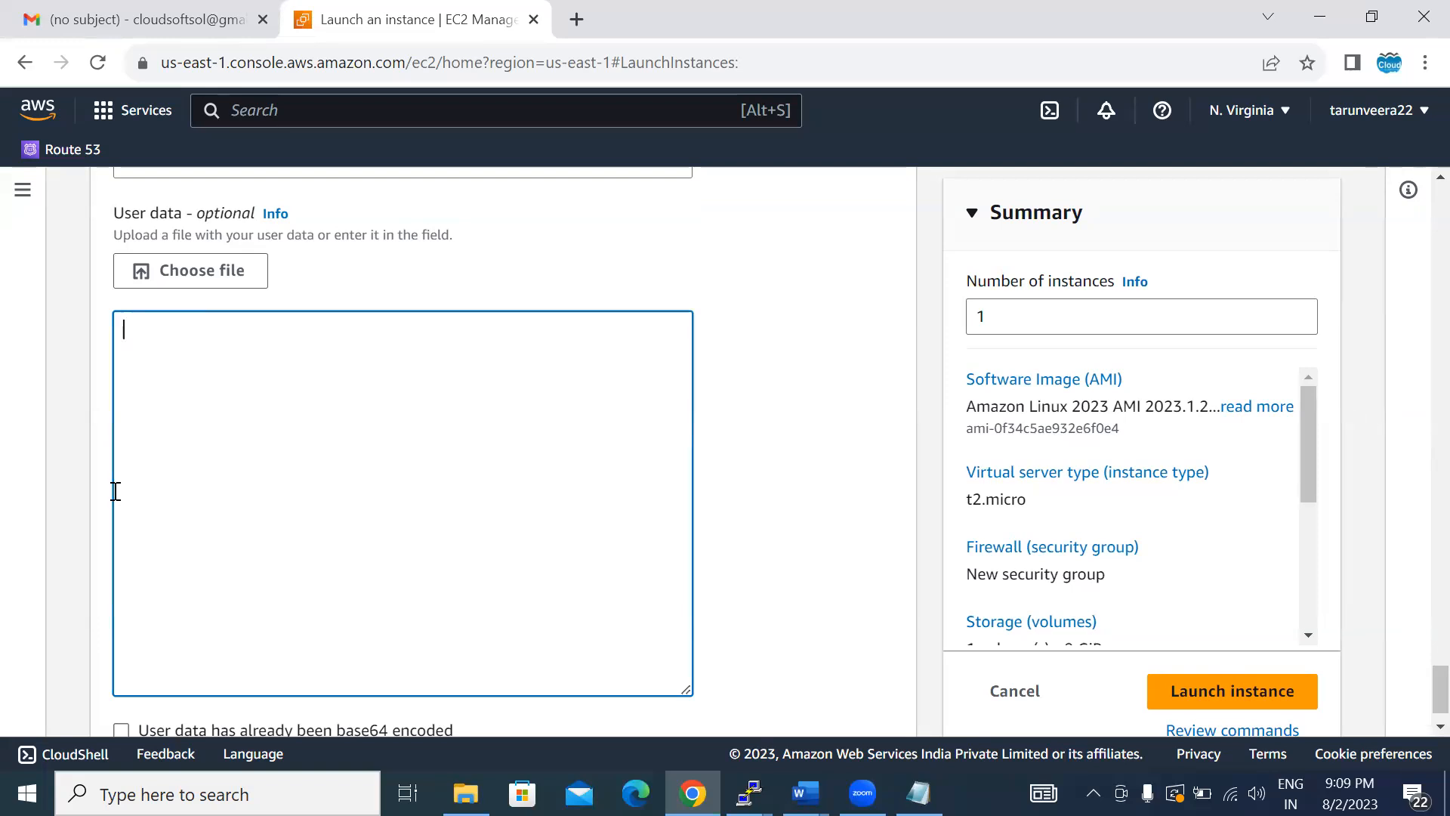
- Switch to the Notepad notes and add a "User data:" heading below the autoscaling line
key(alt+Tab)
key(Return)
key(Return)
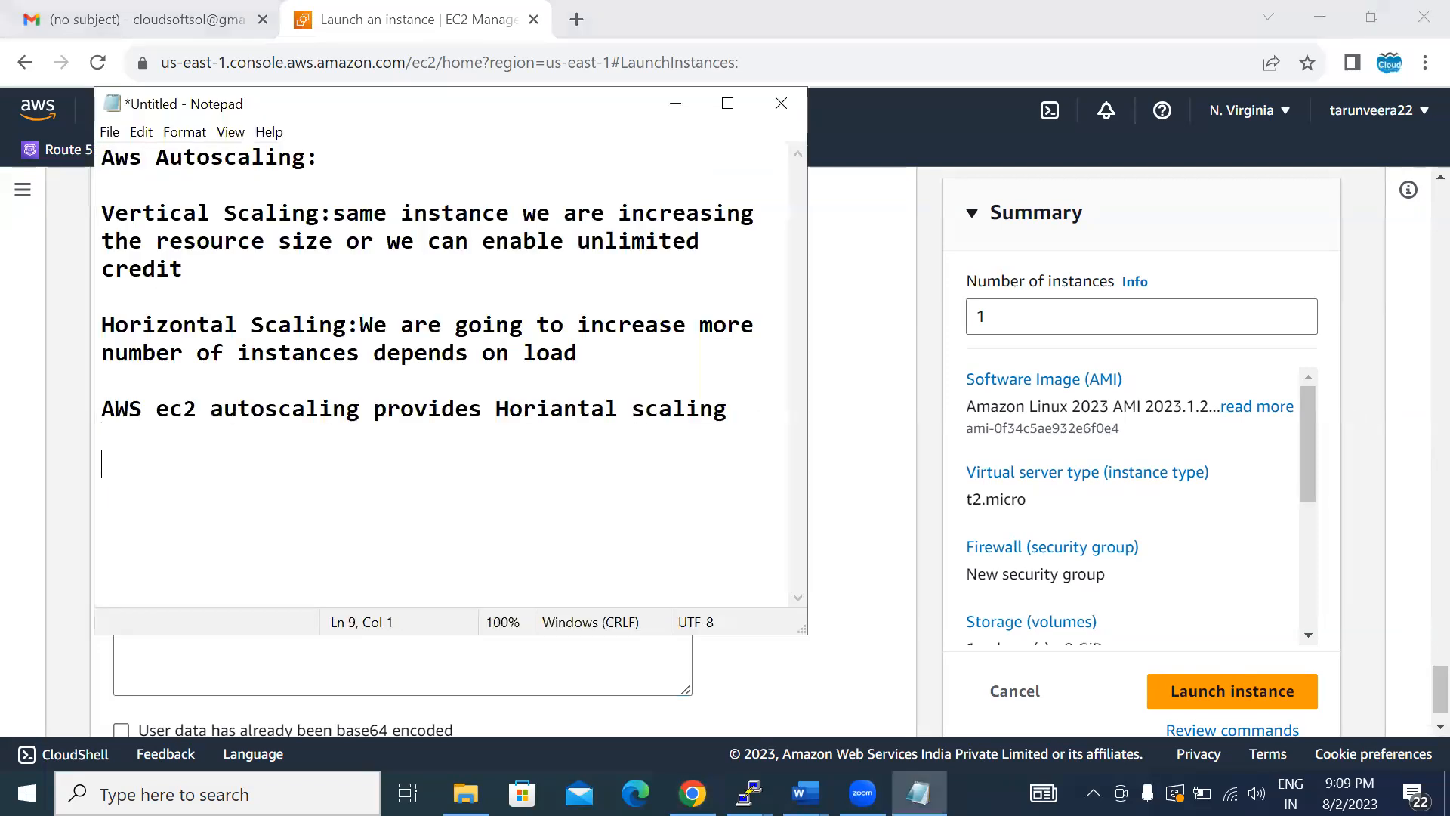
text(User )
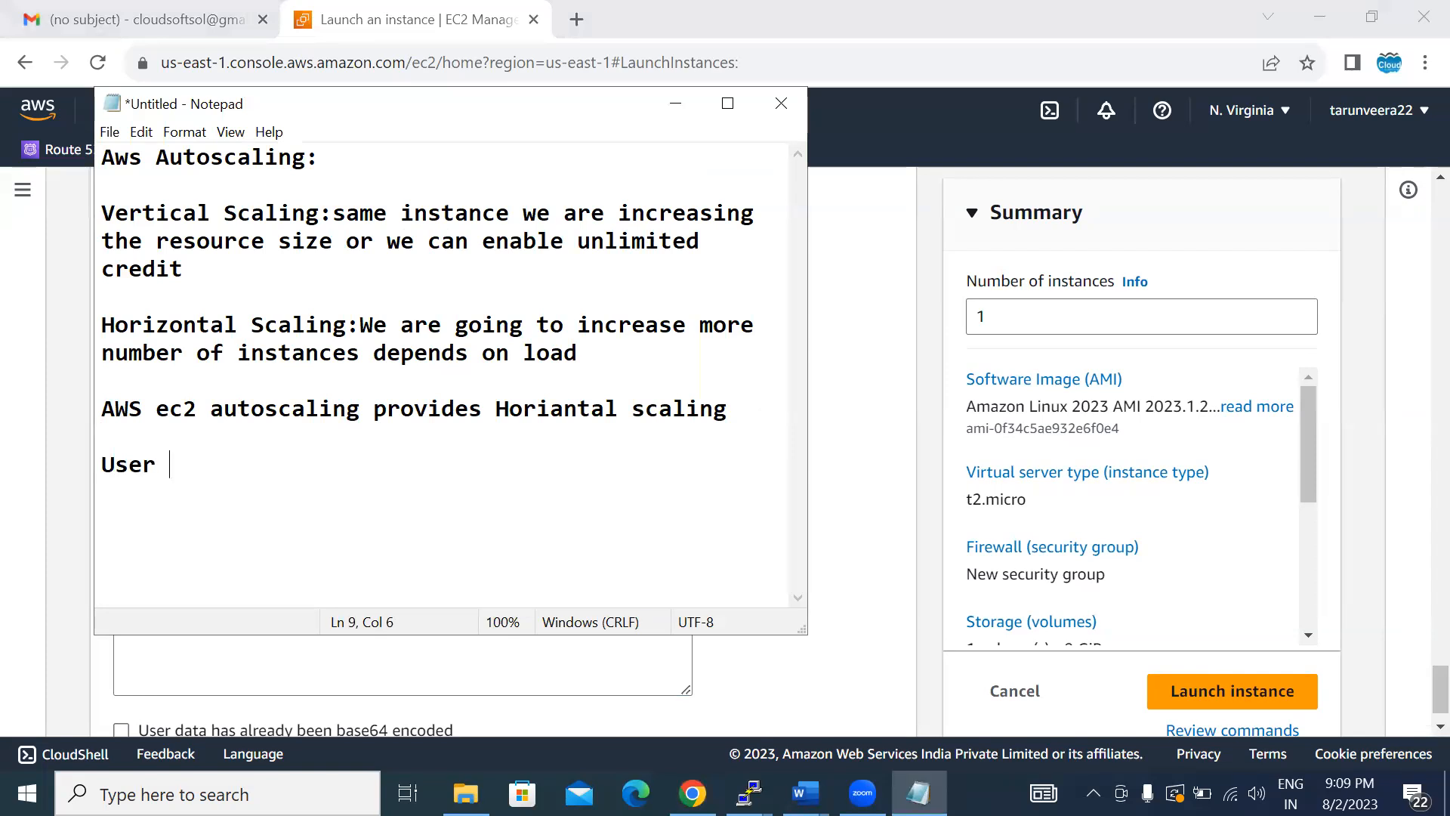
text(data)
text(:)
key(Return)
key(Return)
- Describe user data under its heading as "launching we want to run some commands those we can run in the userdata"
text(s)
key(BackSpace)
text(launching we a)
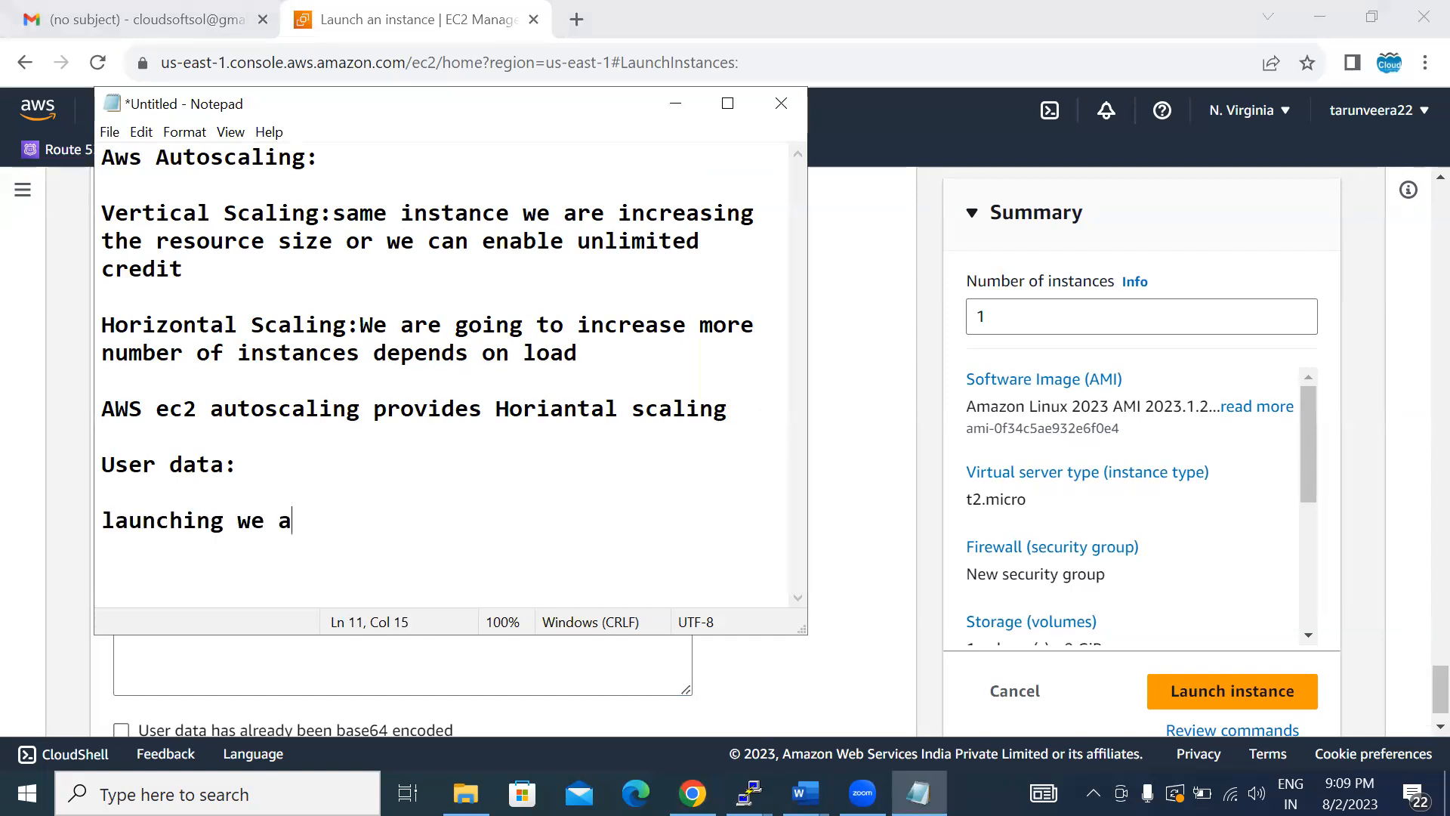
key(BackSpace)
text(want )
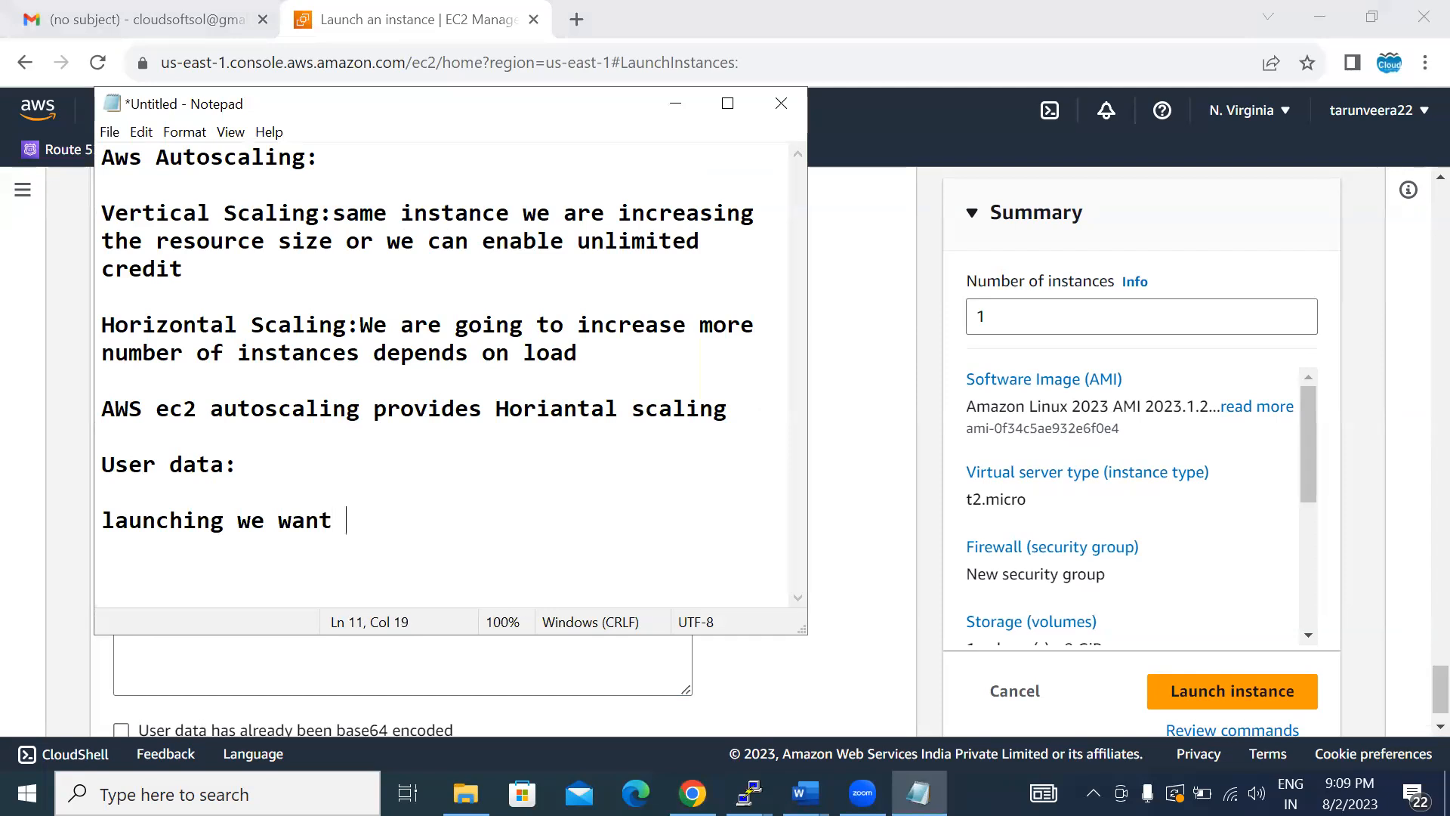
text(to run some co)
key(BackSpace)
text(me comma)
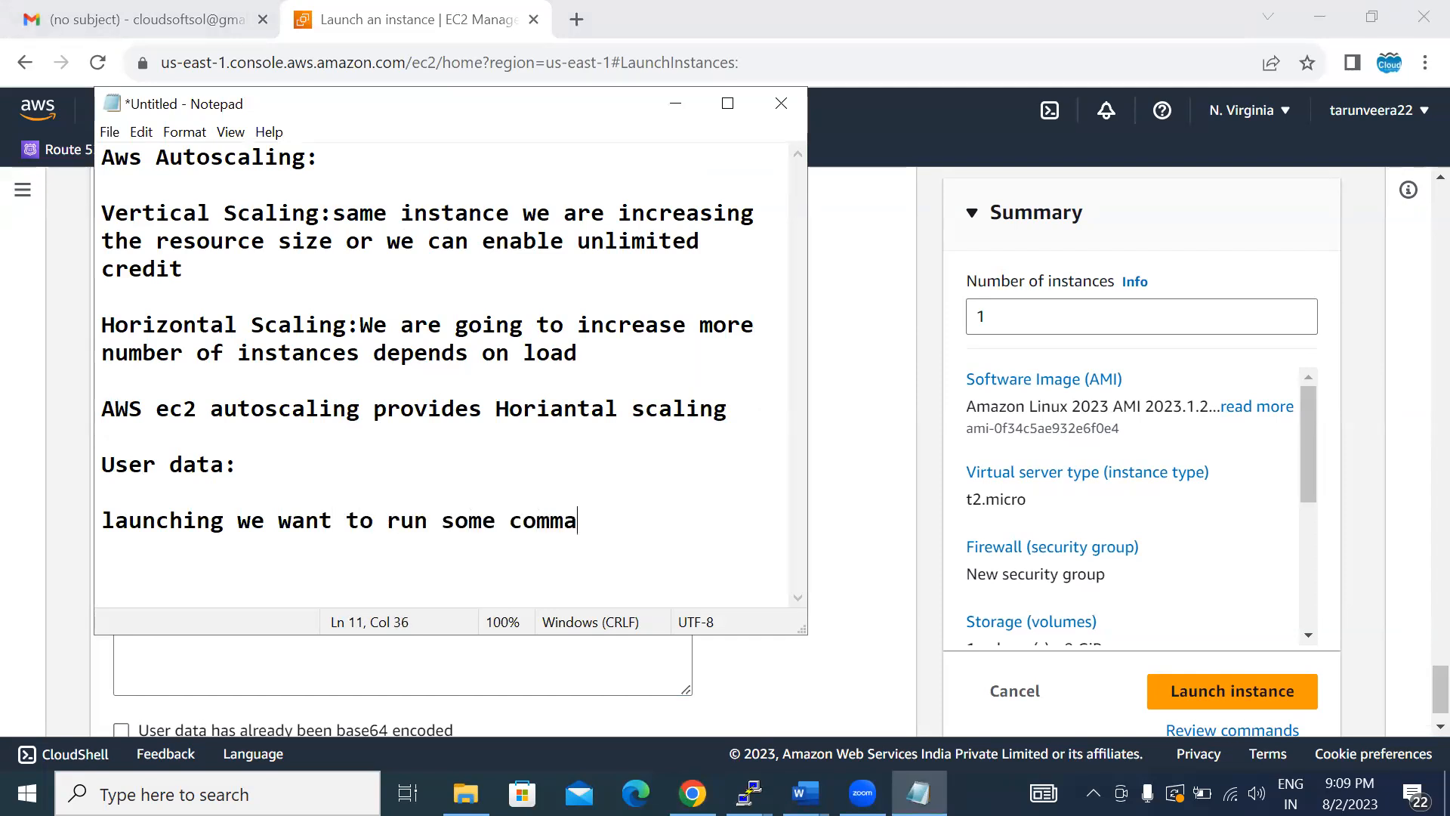
text(nds those we)
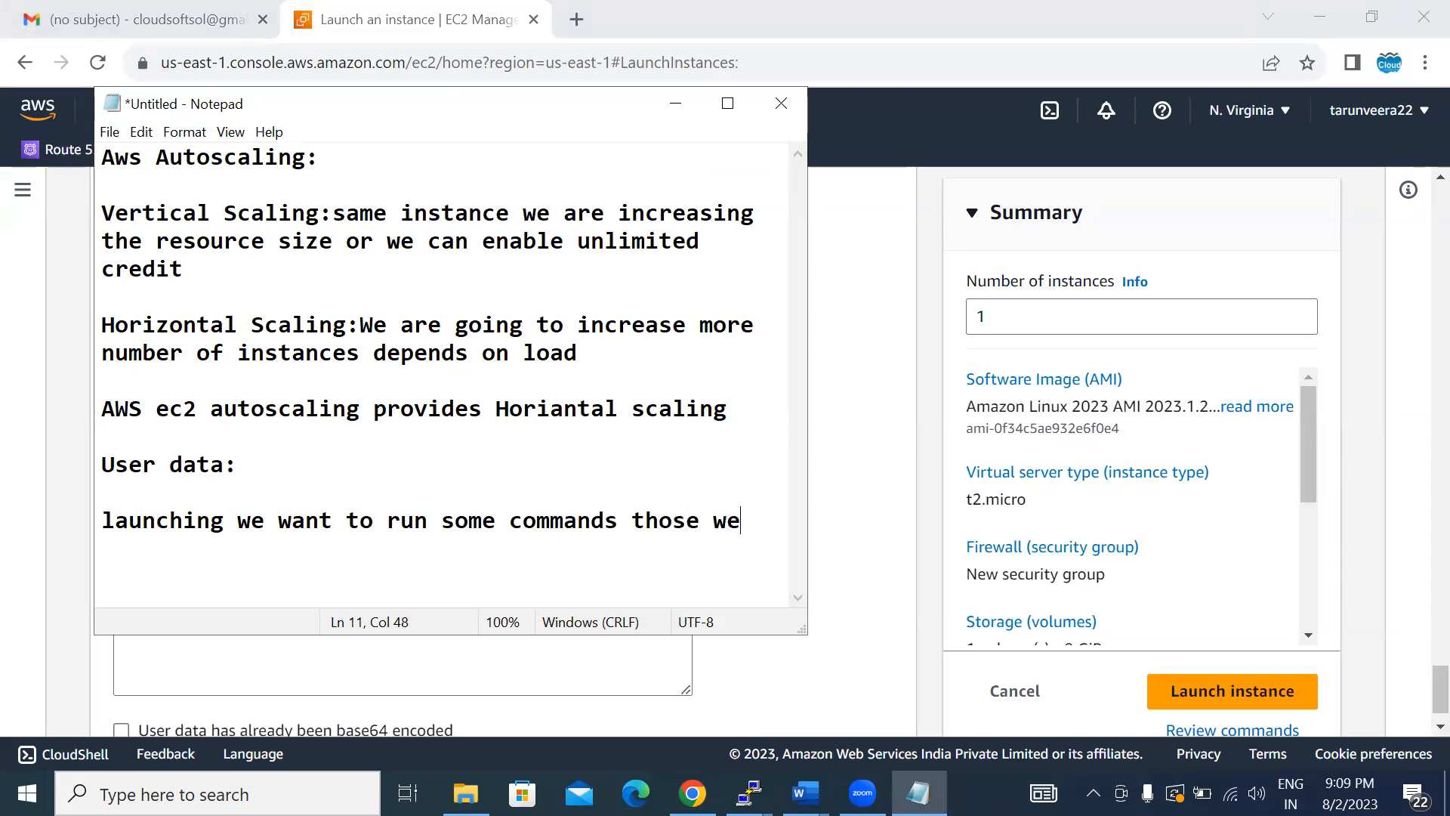
text( can run )
text(in )
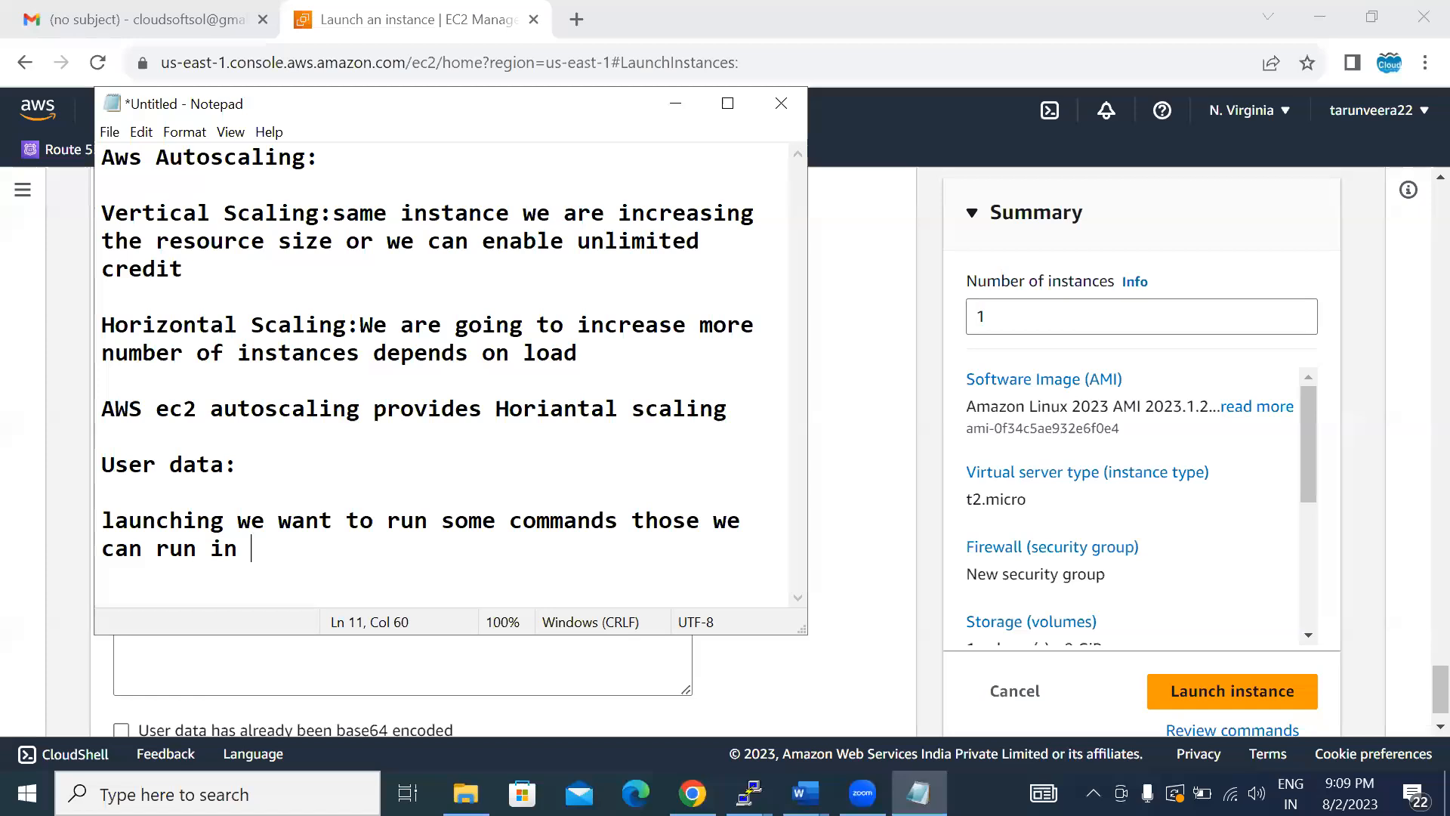
text(the userdata)
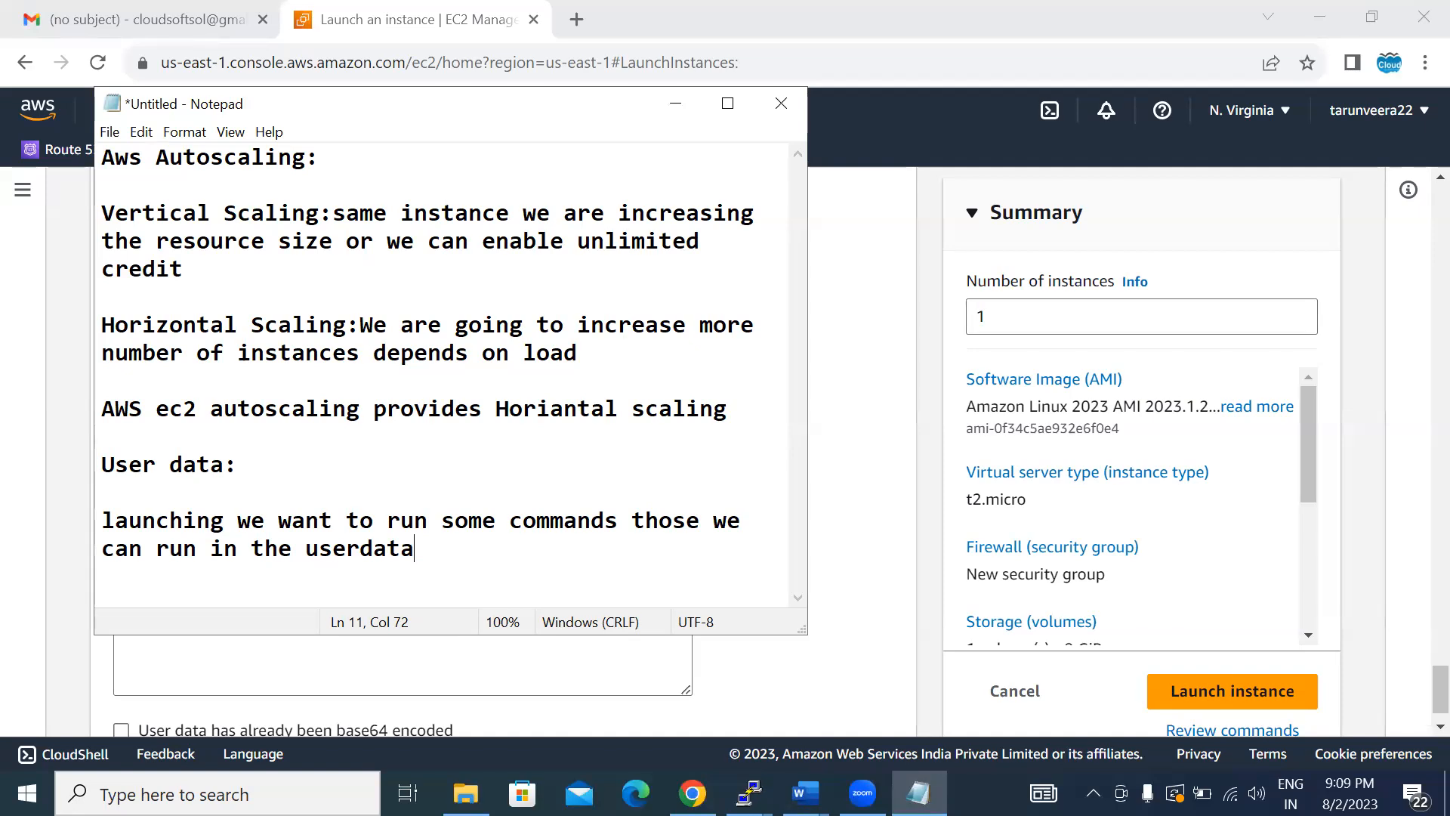
- Search the web in a new browser tab for "amazon linux 2023 user data"
click(577, 12)
text(user)
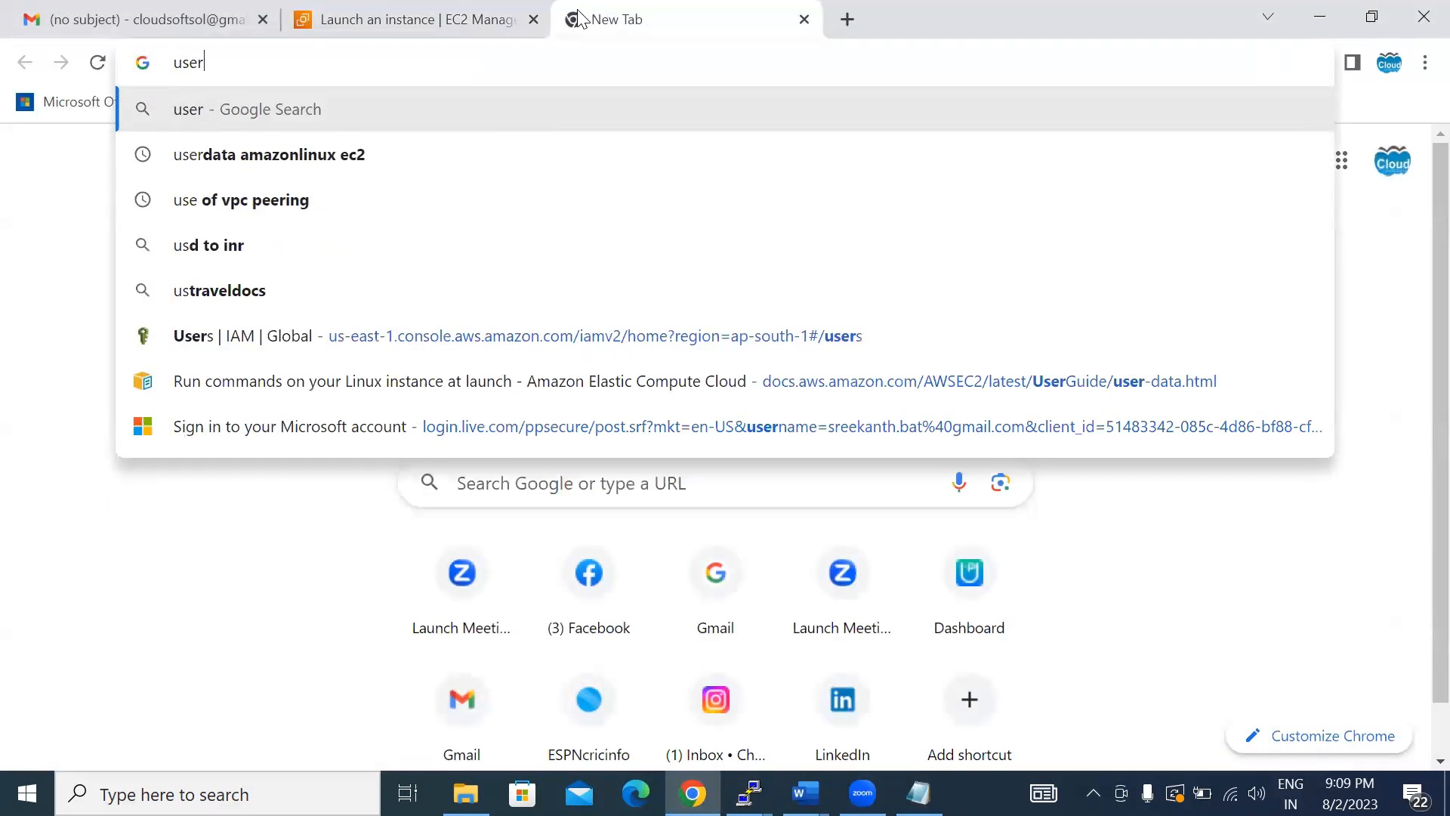
text(daya amazon)
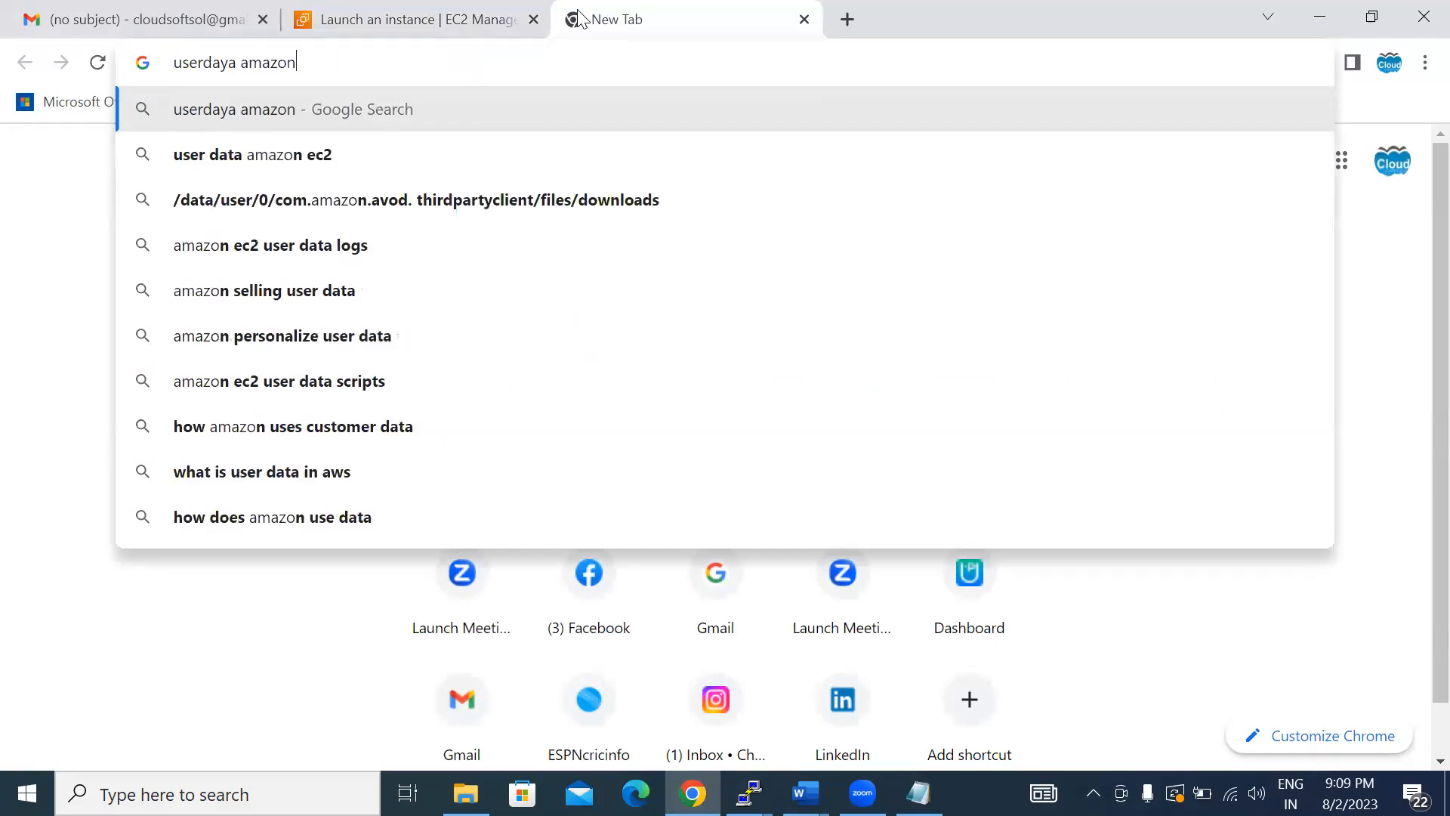
text( 2023)
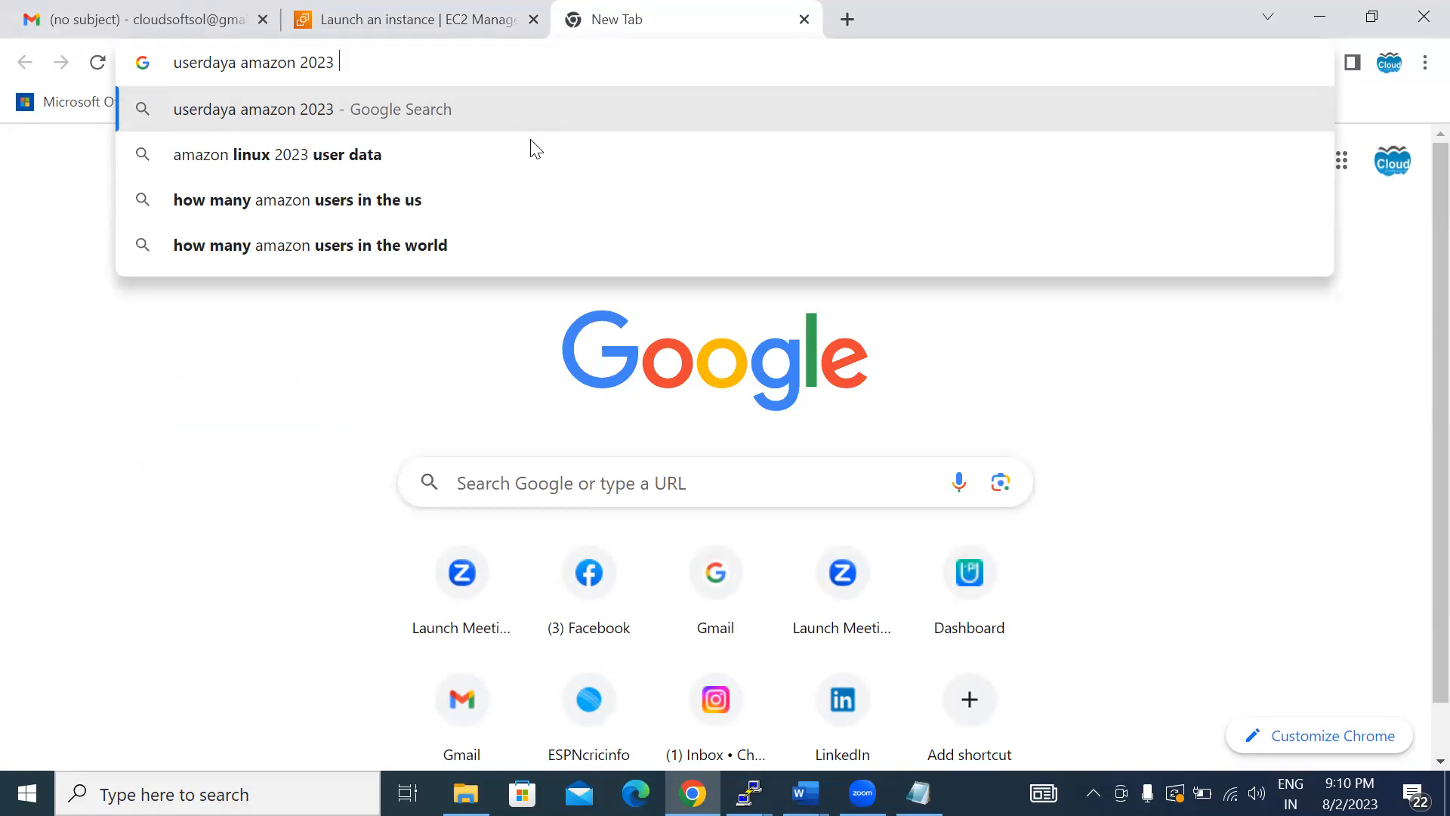
click(416, 152)
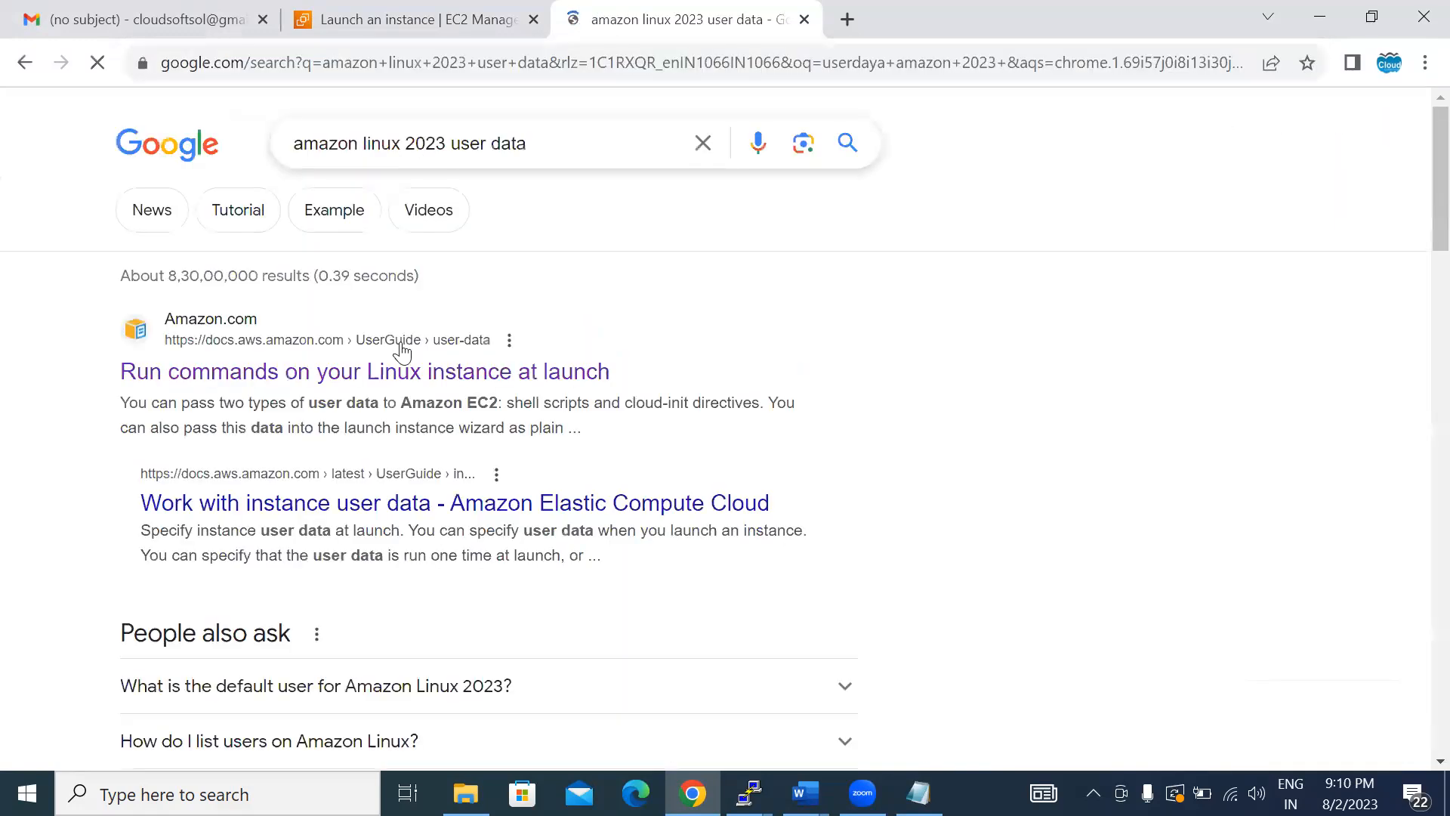
- Examine the user data examples in the "Work with instance user data" guide and return to the search results
click(511, 507)
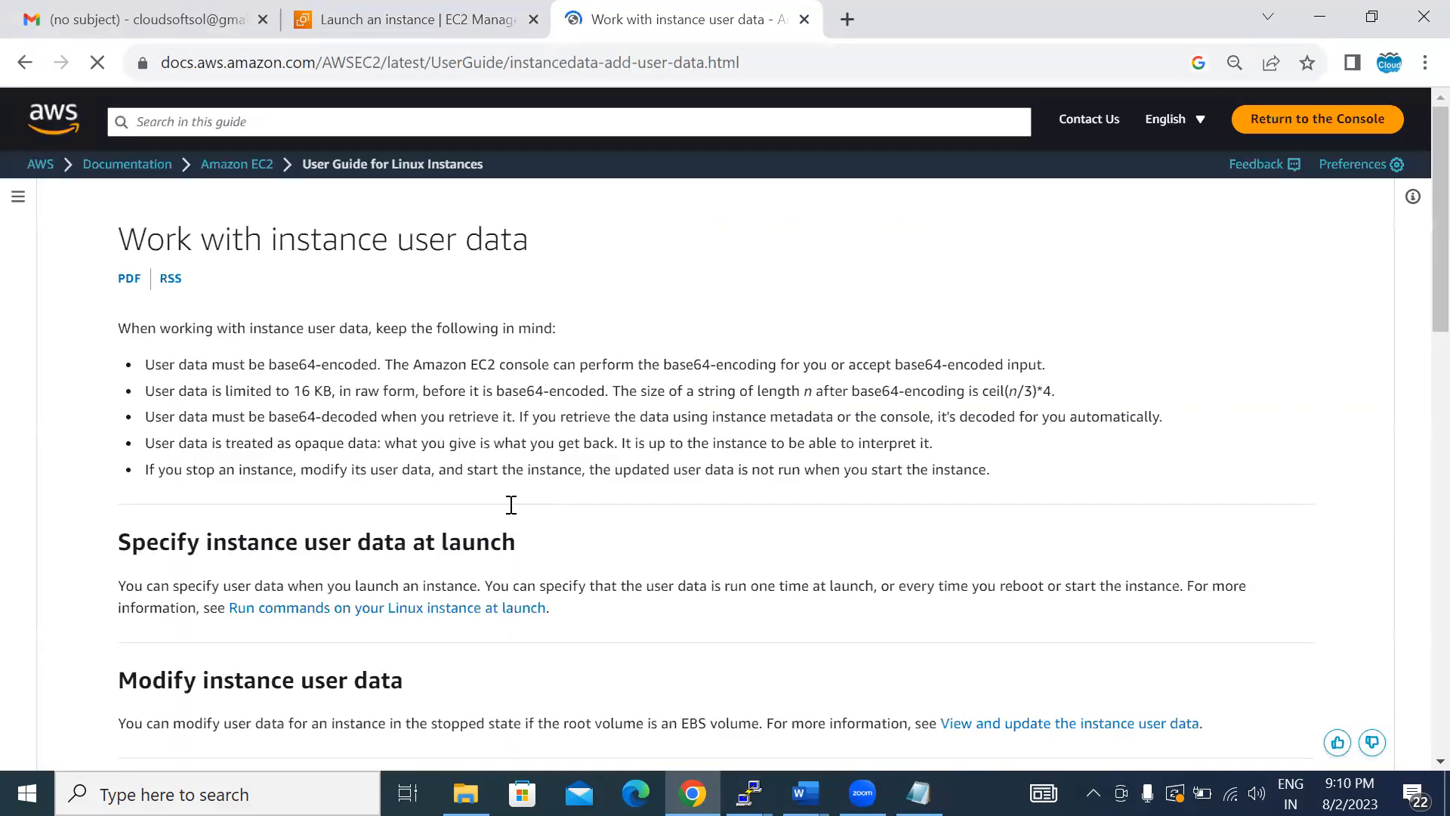
scroll(513, 514, down, 6)
scroll(509, 504, down, 7)
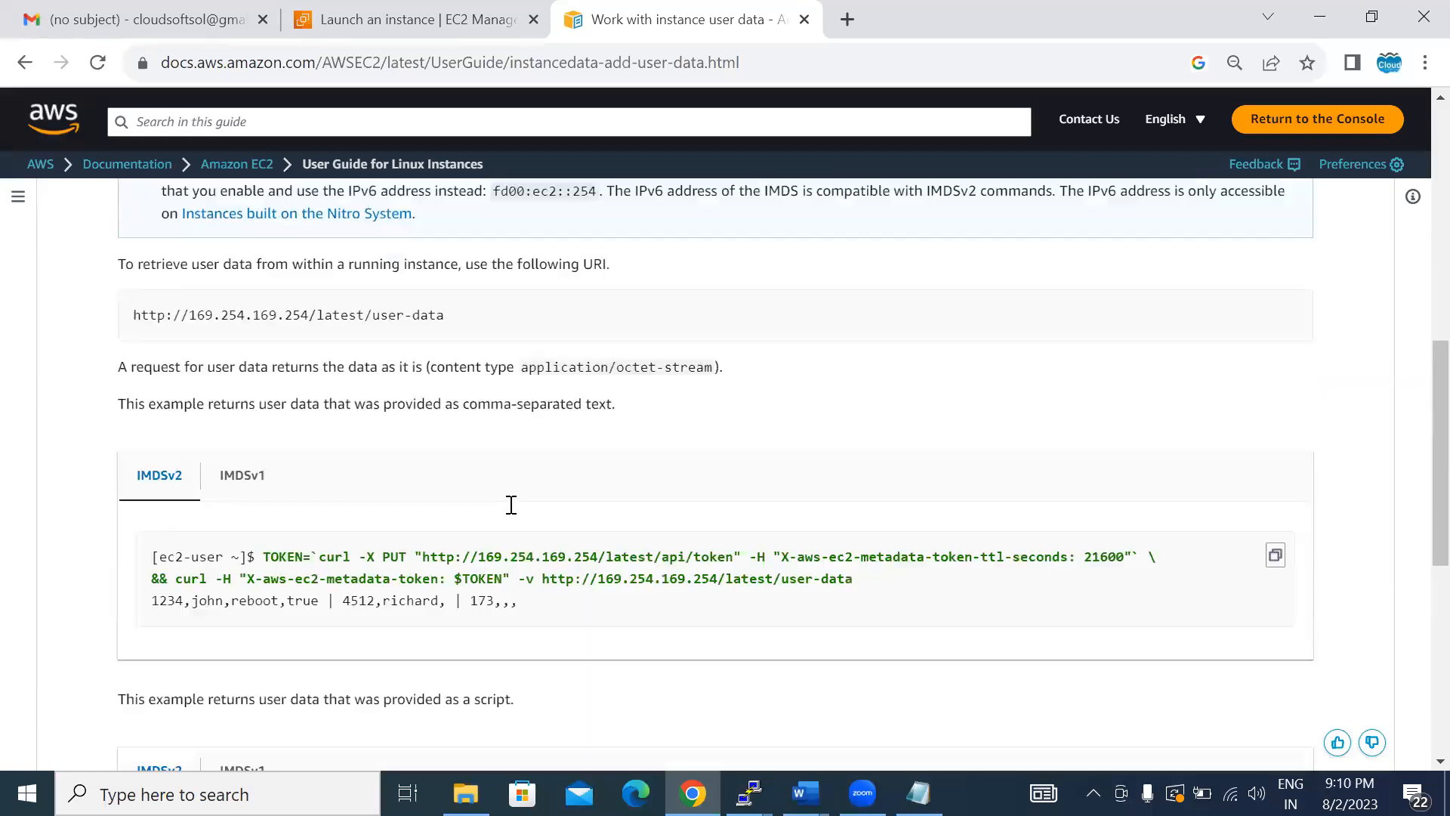
scroll(509, 505, down, 3)
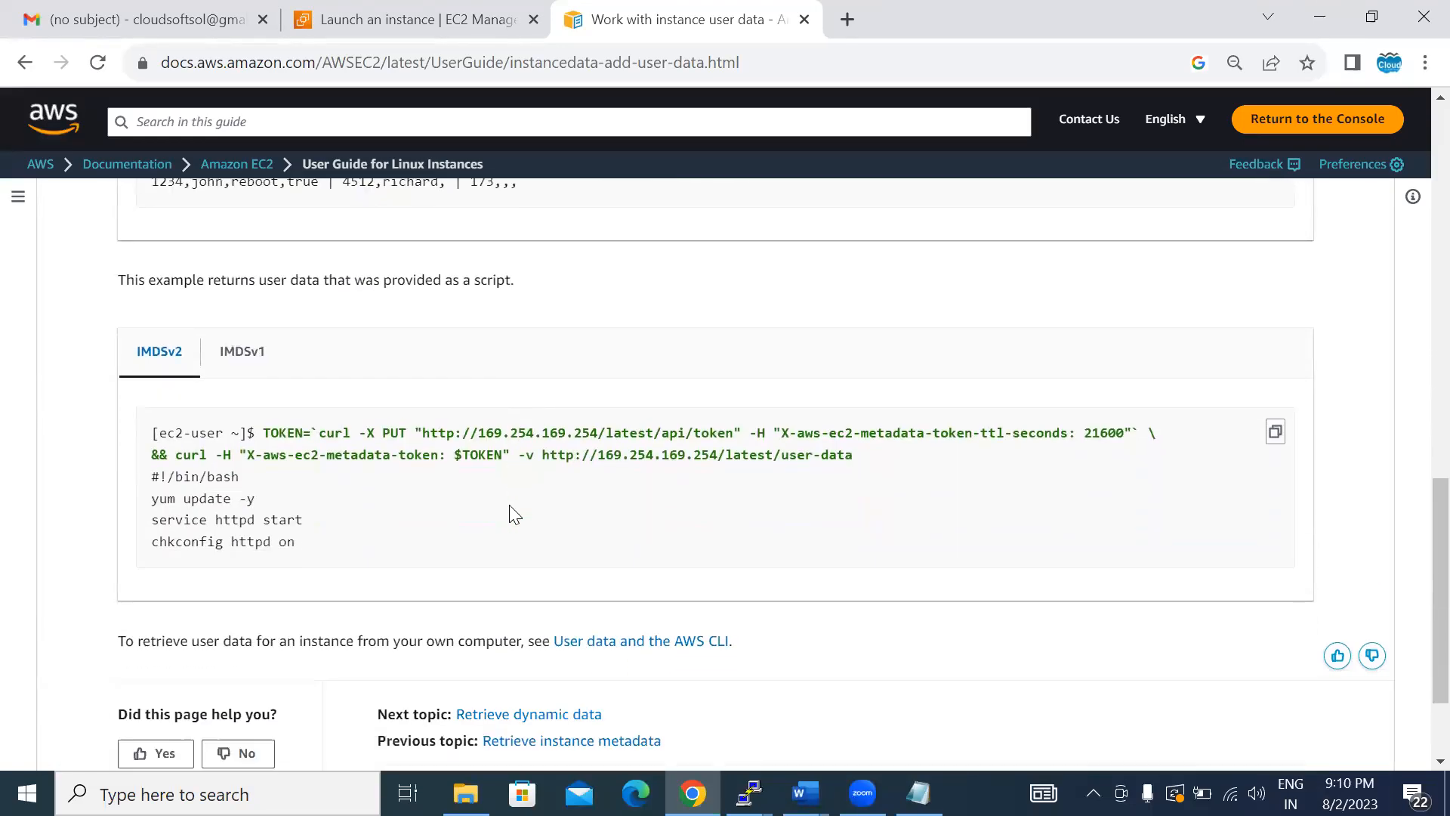
click(26, 64)
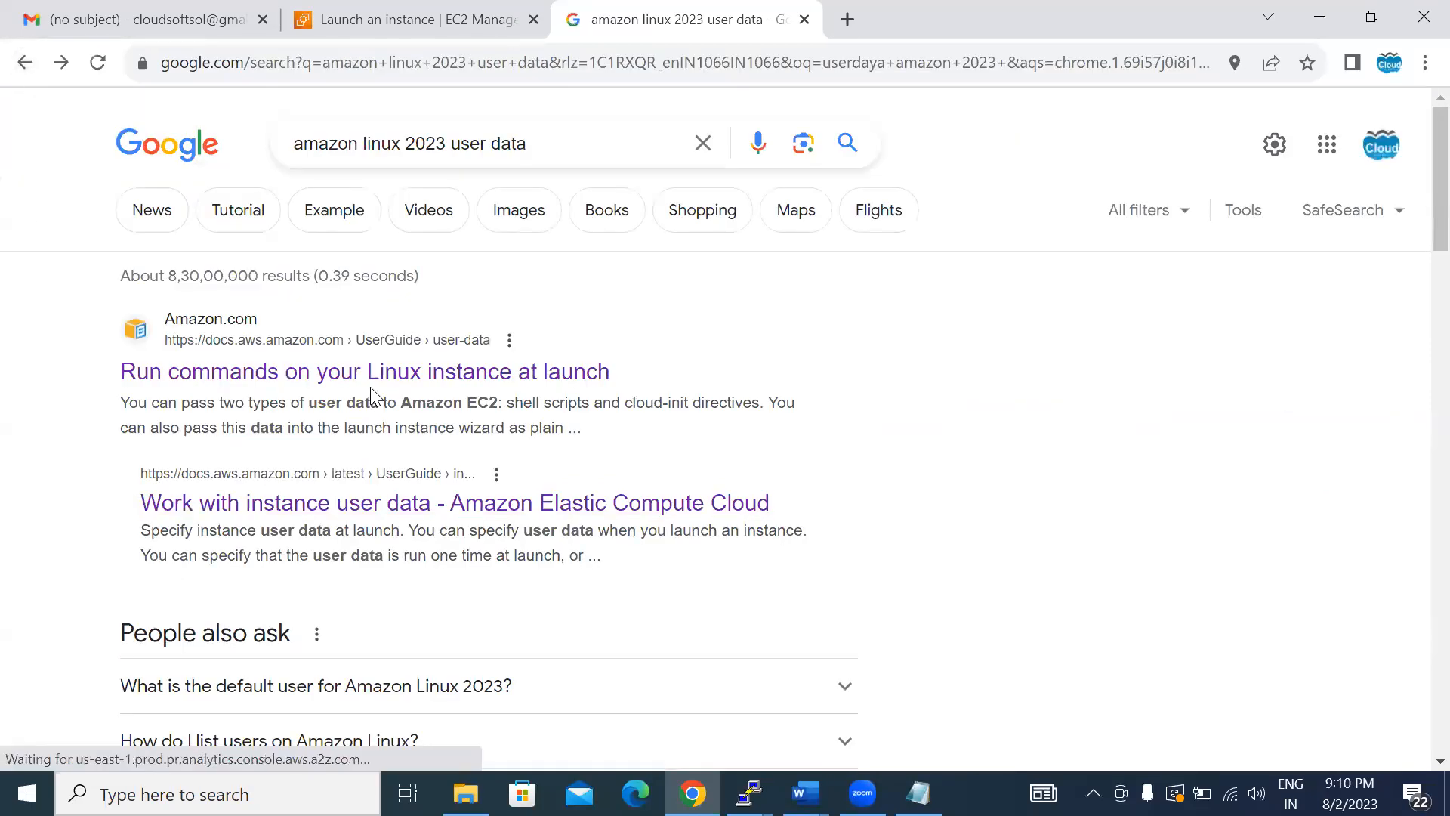
- Copy the example web server bash script from the "Run commands on your Linux instance at launch" guide into the instance's User data field
click(370, 383)
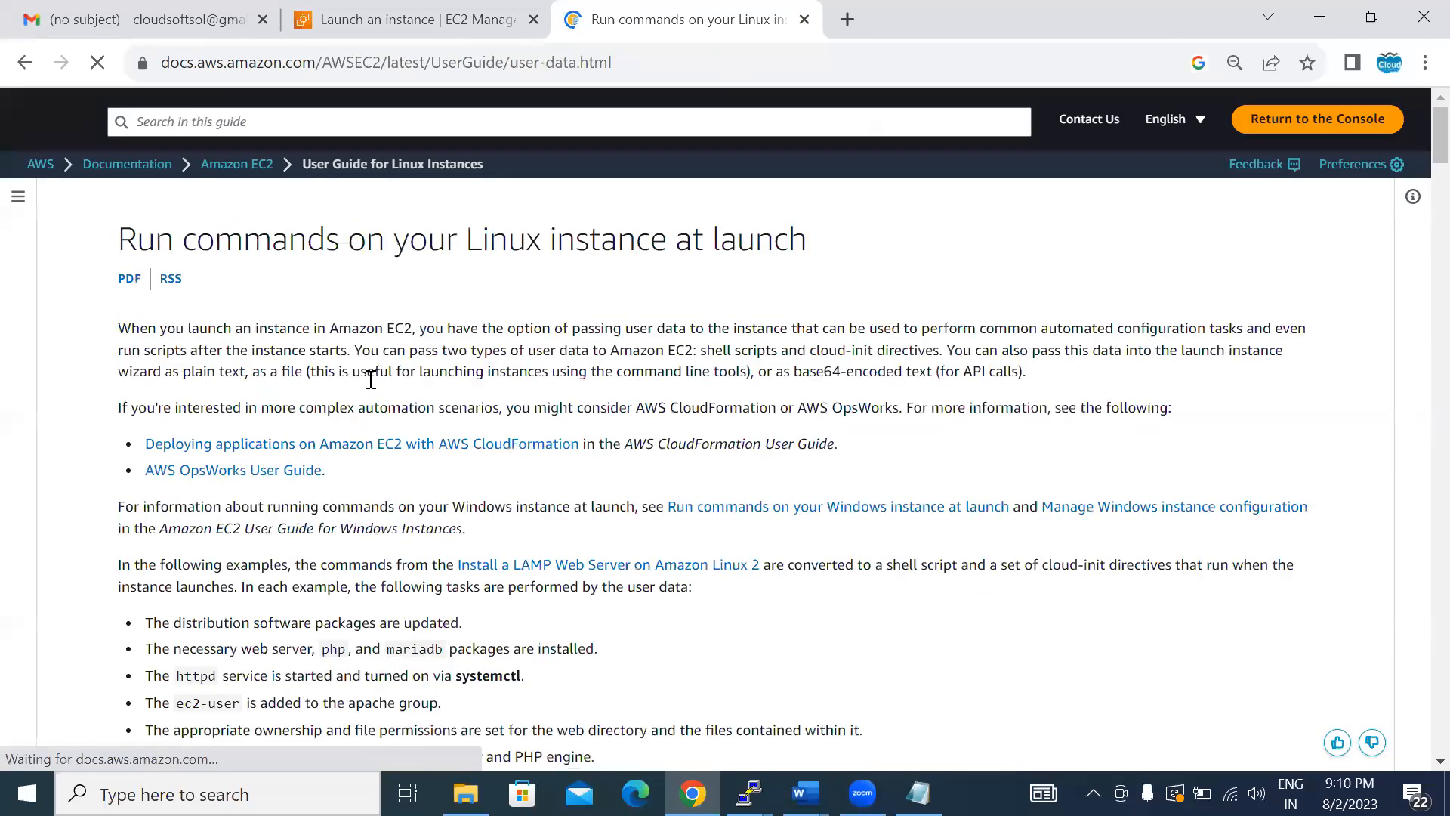
scroll(370, 380, down, 9)
scroll(370, 387, down, 7)
scroll(370, 387, down, 4)
scroll(1268, 389, down, 1)
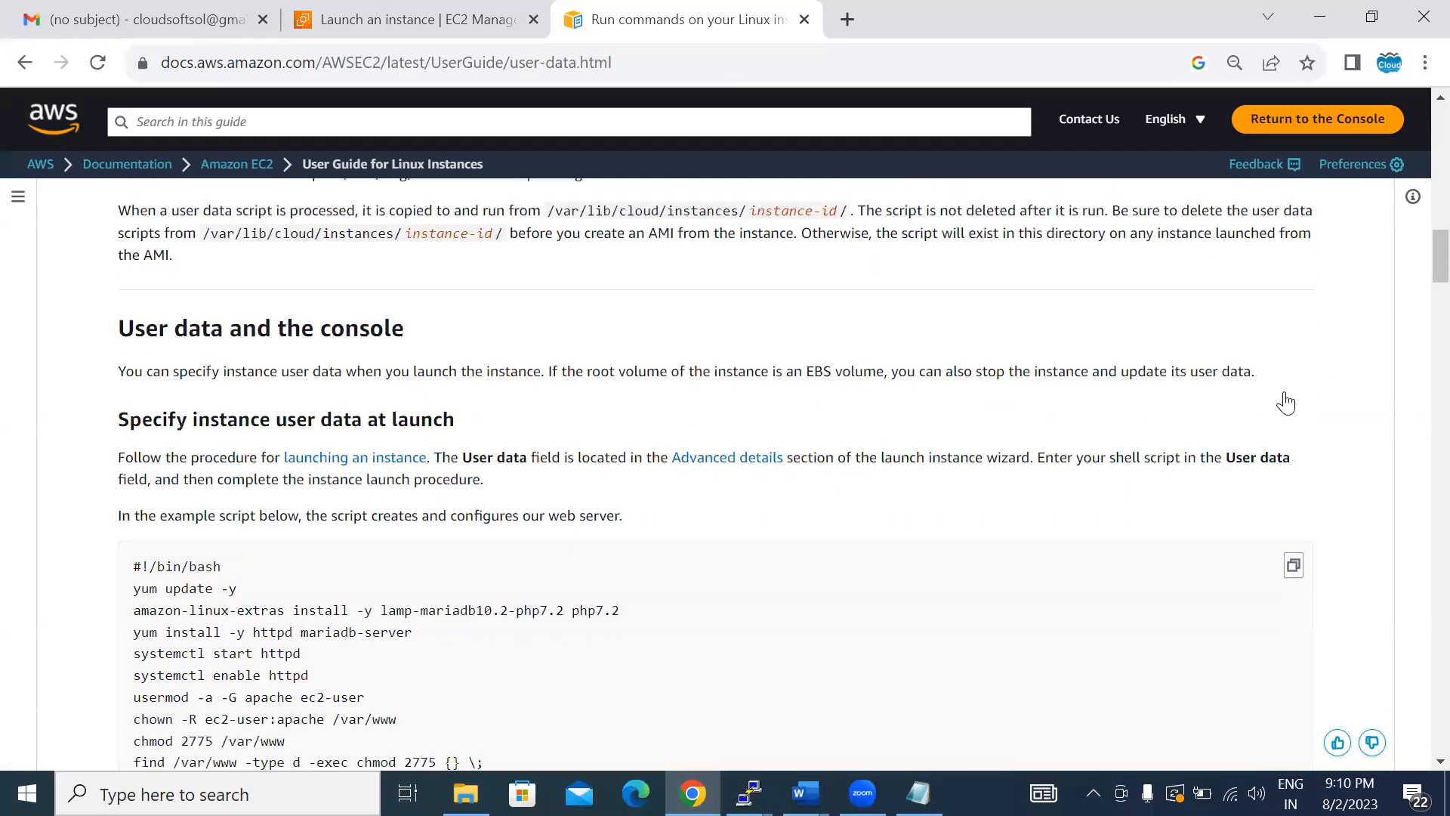
scroll(1286, 403, down, 2)
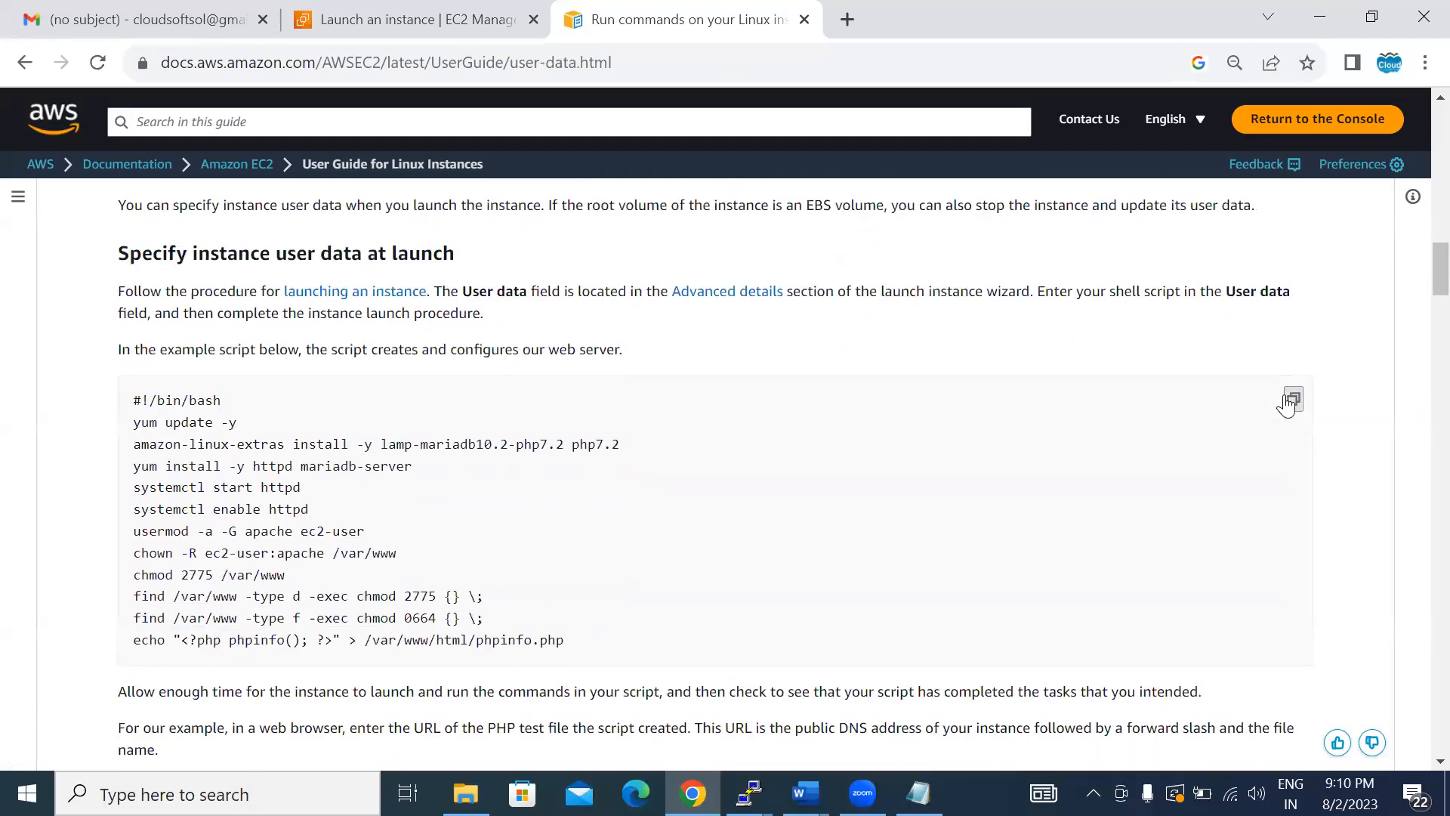
click(421, 19)
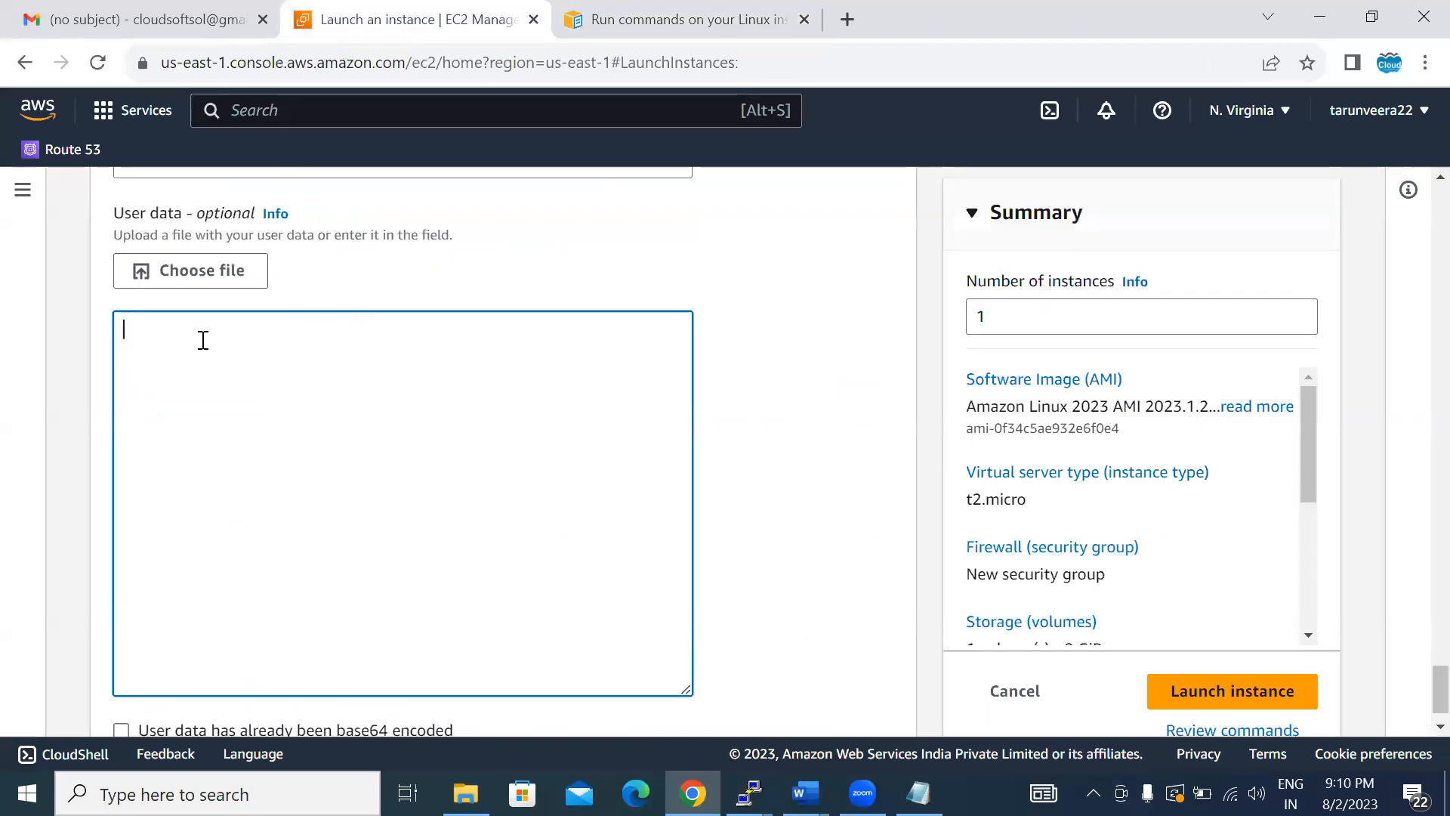
text(#!/bin/bash yum update -y amazon-linux-extras install -y lamp-mariadb10.2-php7.2 php7.2 yum install -y httpd mariadb-server systemctl start httpd systemctl enable httpd usermod -a -G apache ec2-user chown -R ec2-user:apache /var/www chmod 2775 /var/www find /var/www -type d -exec chmod 2775 {} \; find /var/www -type f -exec chmod 0664 {} \; echo "<?php phpinfo(); ?>" > /var/www/html/phpinfo.php)
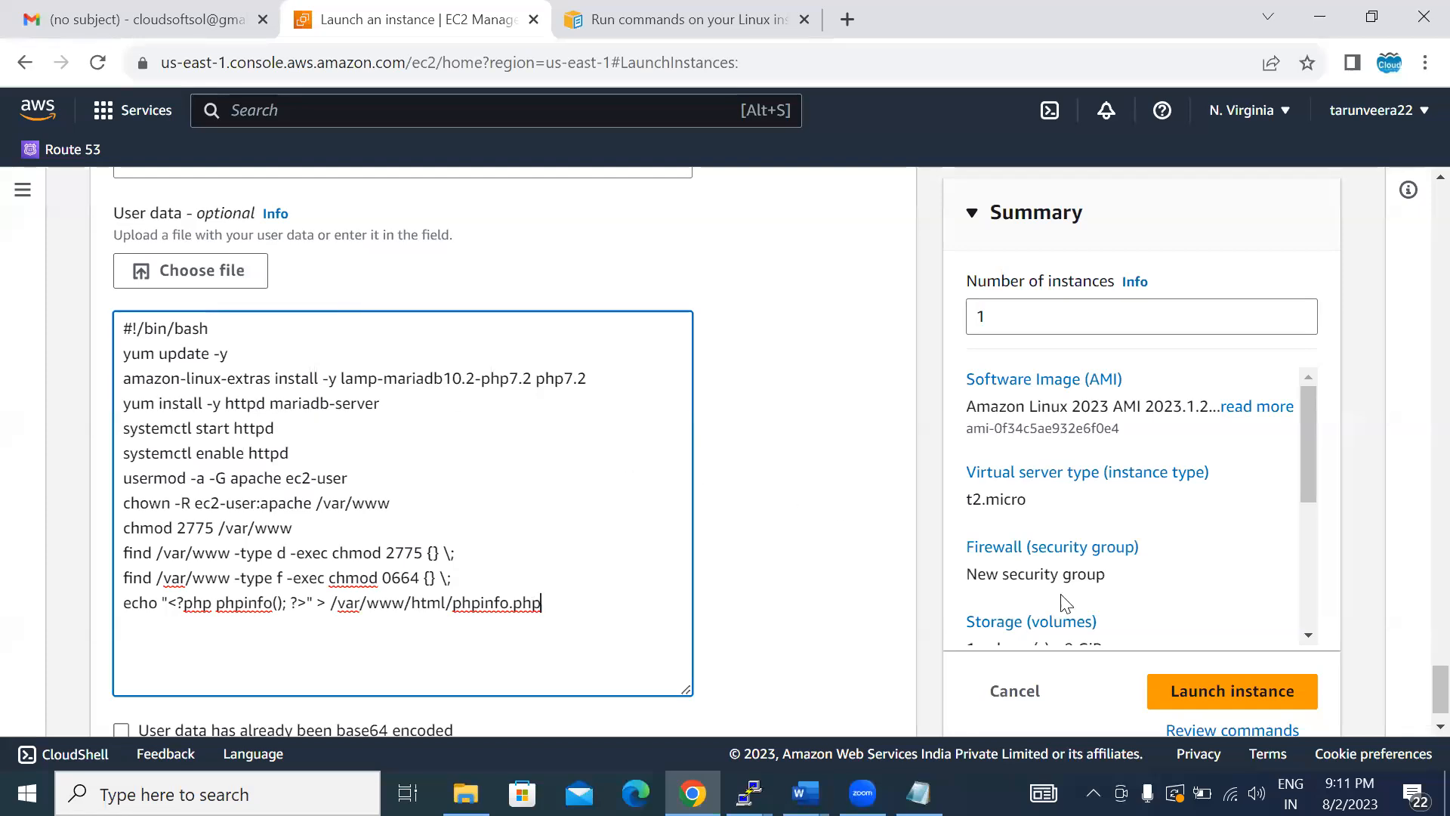
- Choose amazonlinuxkeypair as the key pair and launch the instance
click(1233, 691)
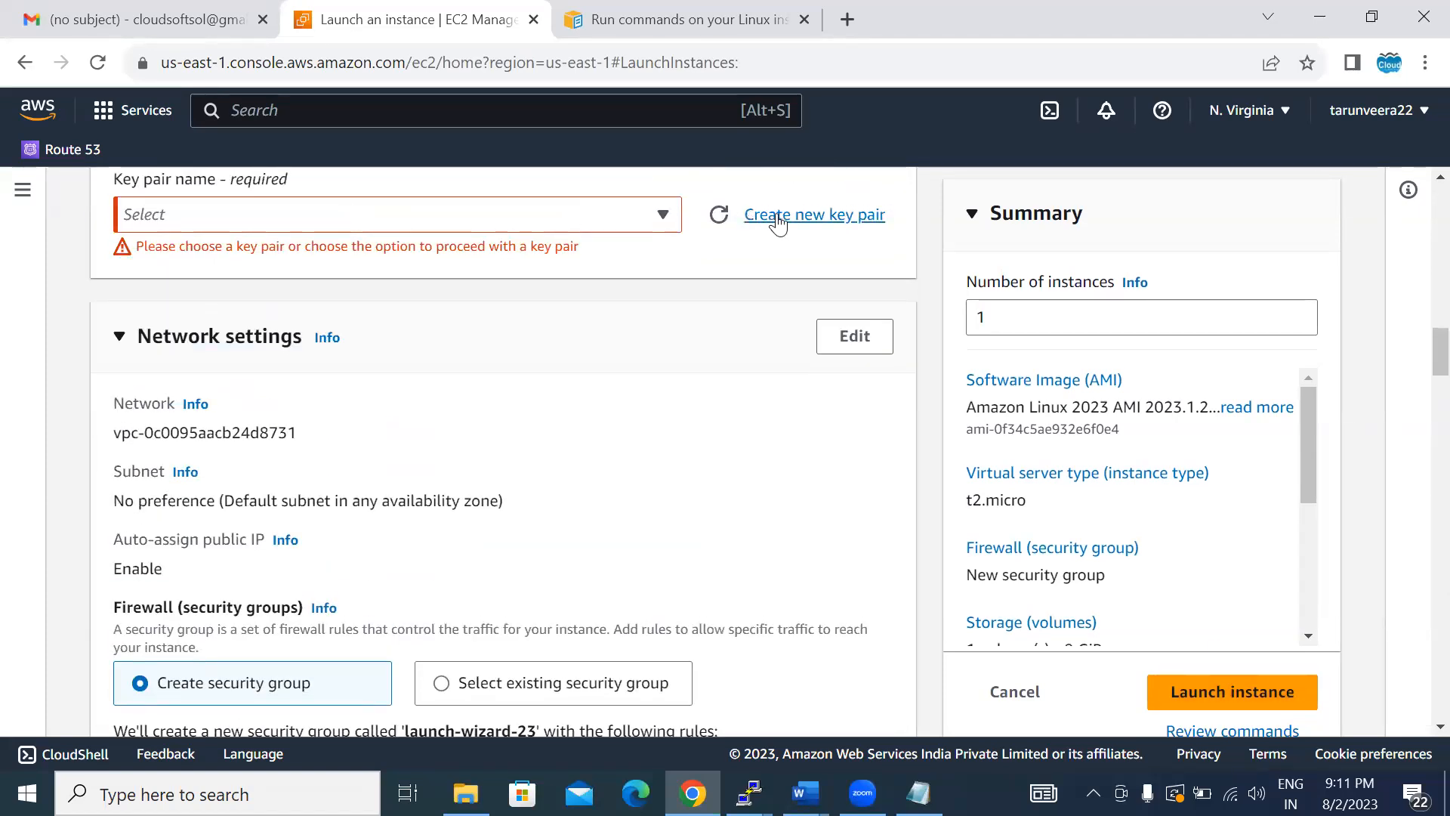
click(419, 214)
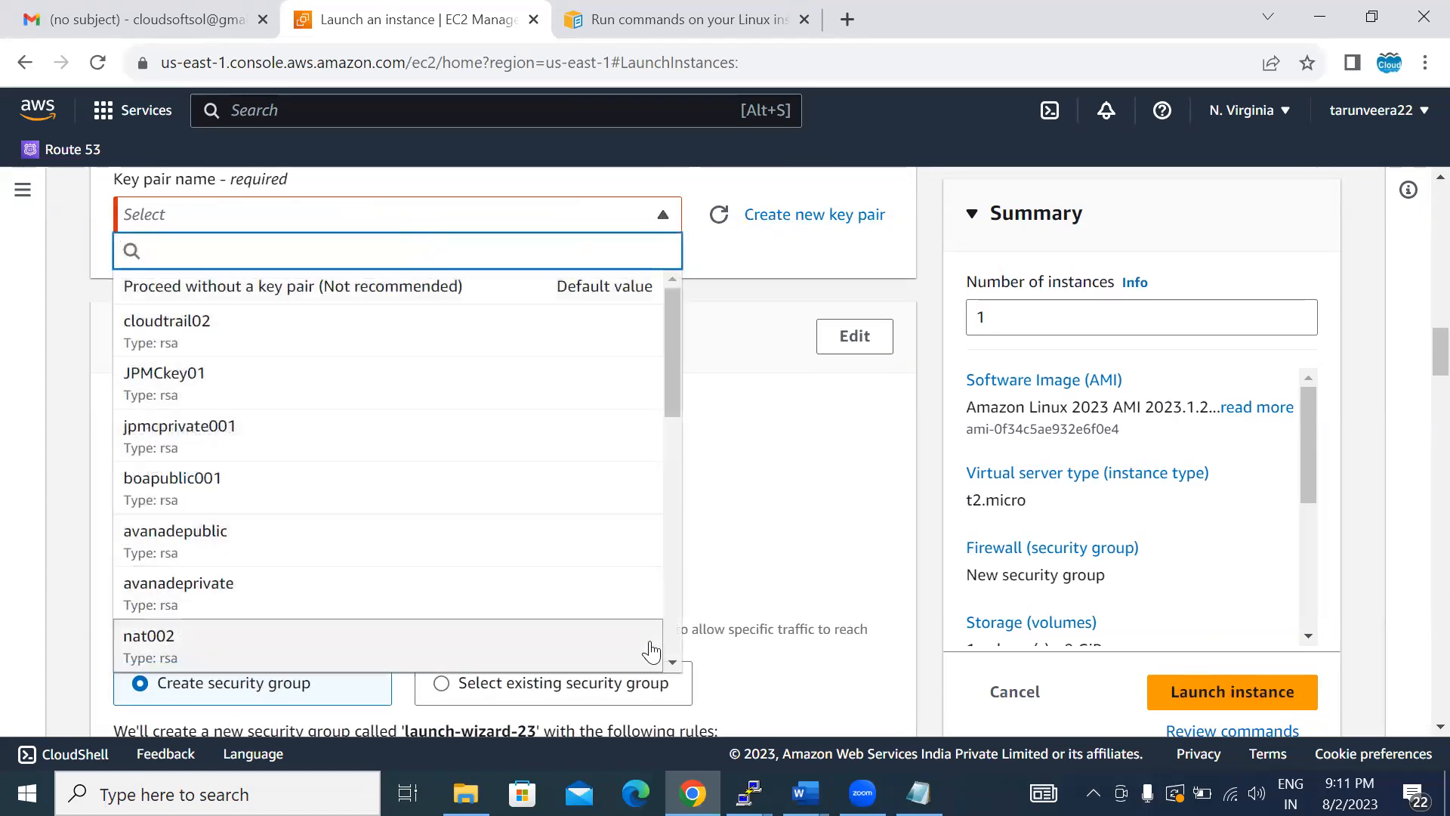
click(672, 662)
click(672, 662)
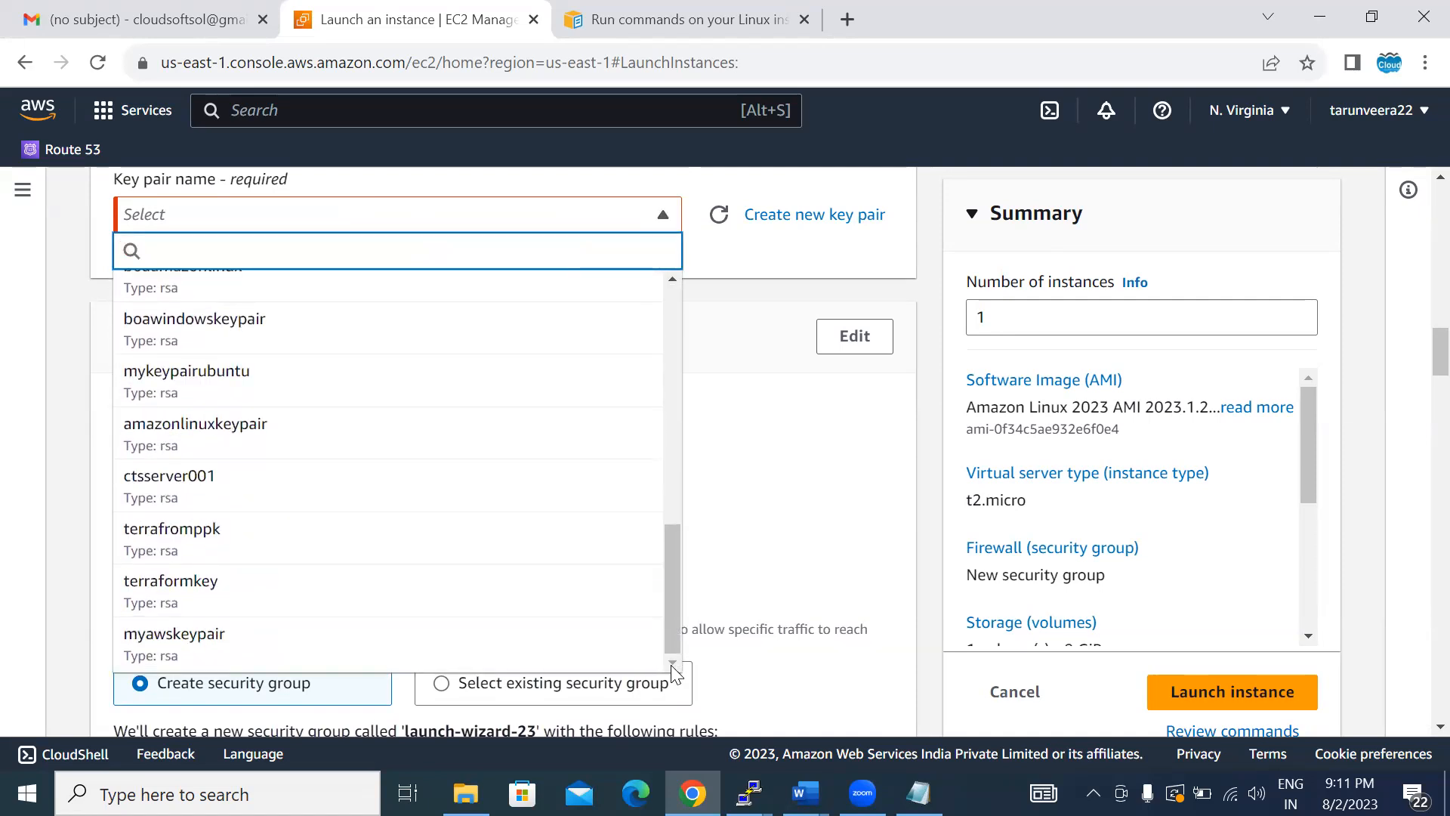
click(179, 424)
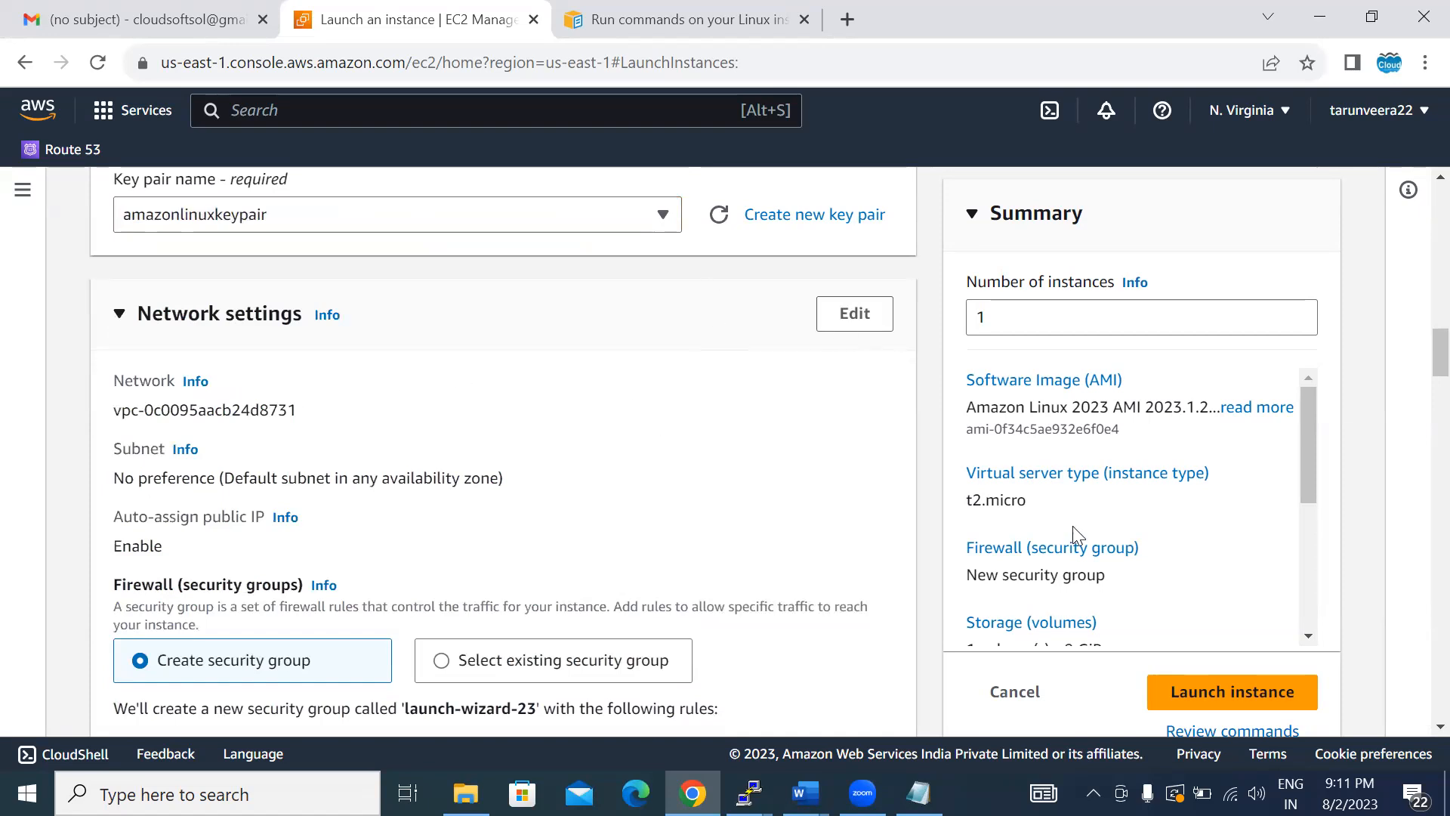
click(1221, 694)
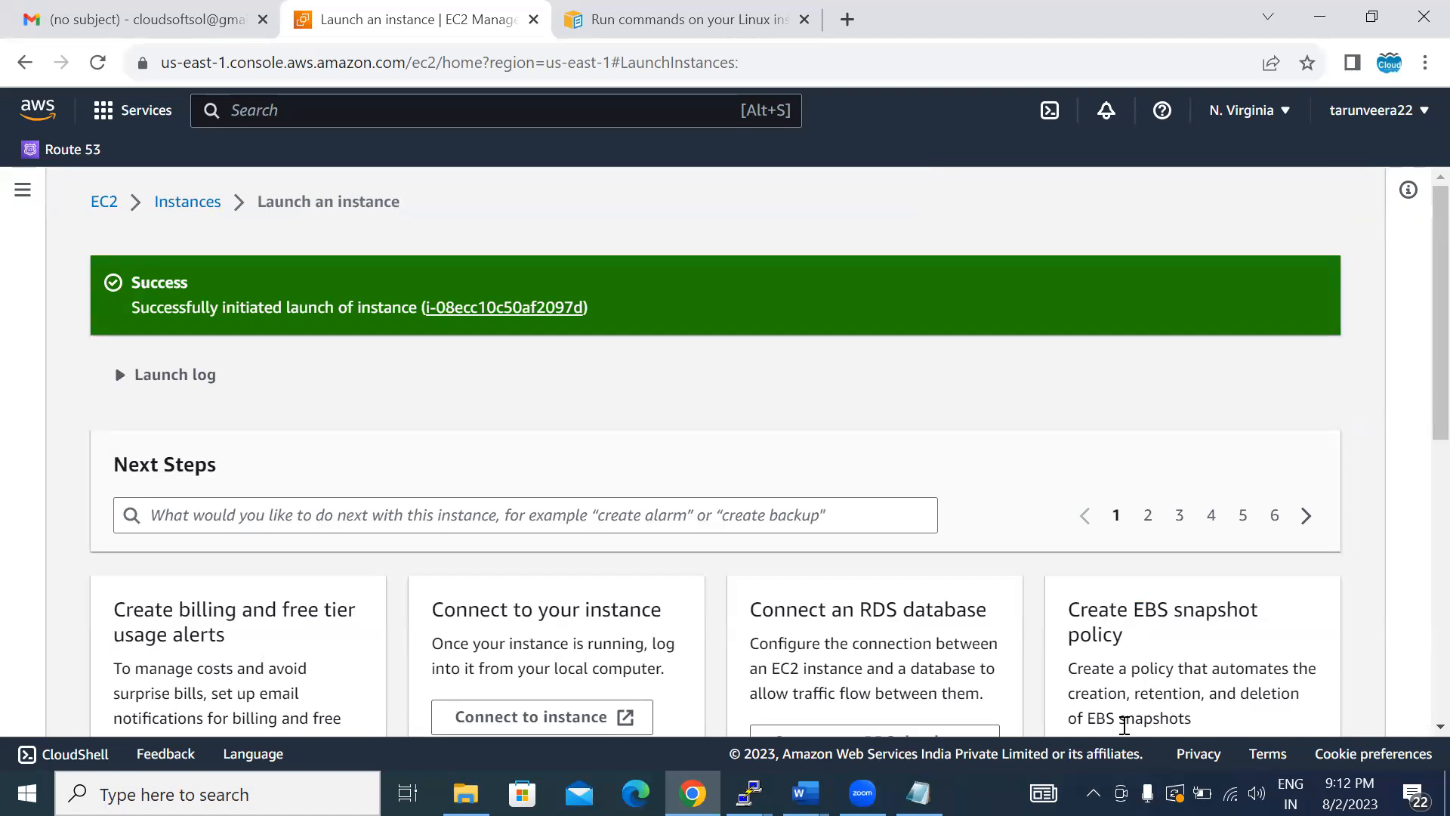
- Open the newly launched myautoscaling instance in the instance list and try to terminate it
click(476, 309)
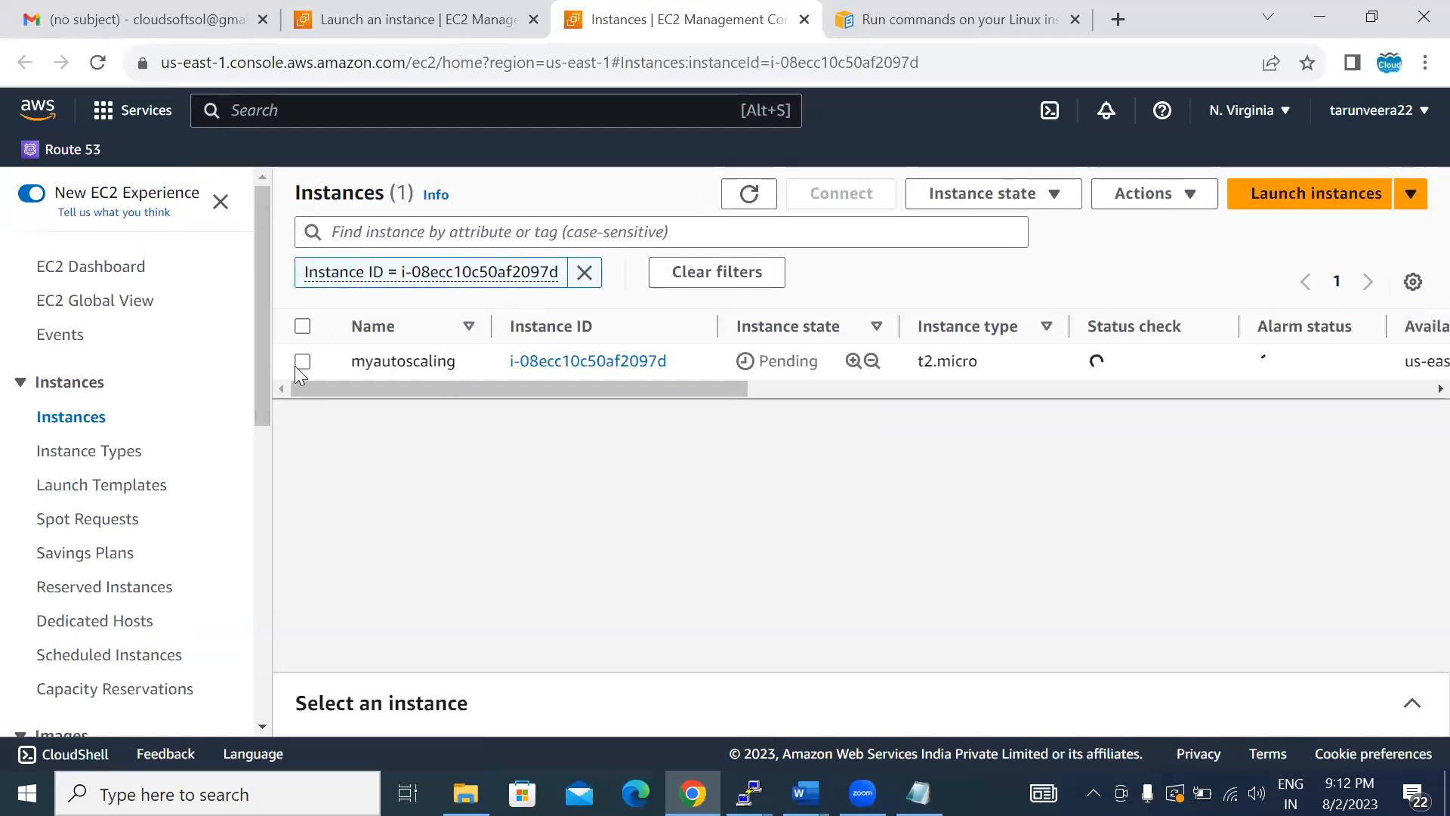
click(303, 361)
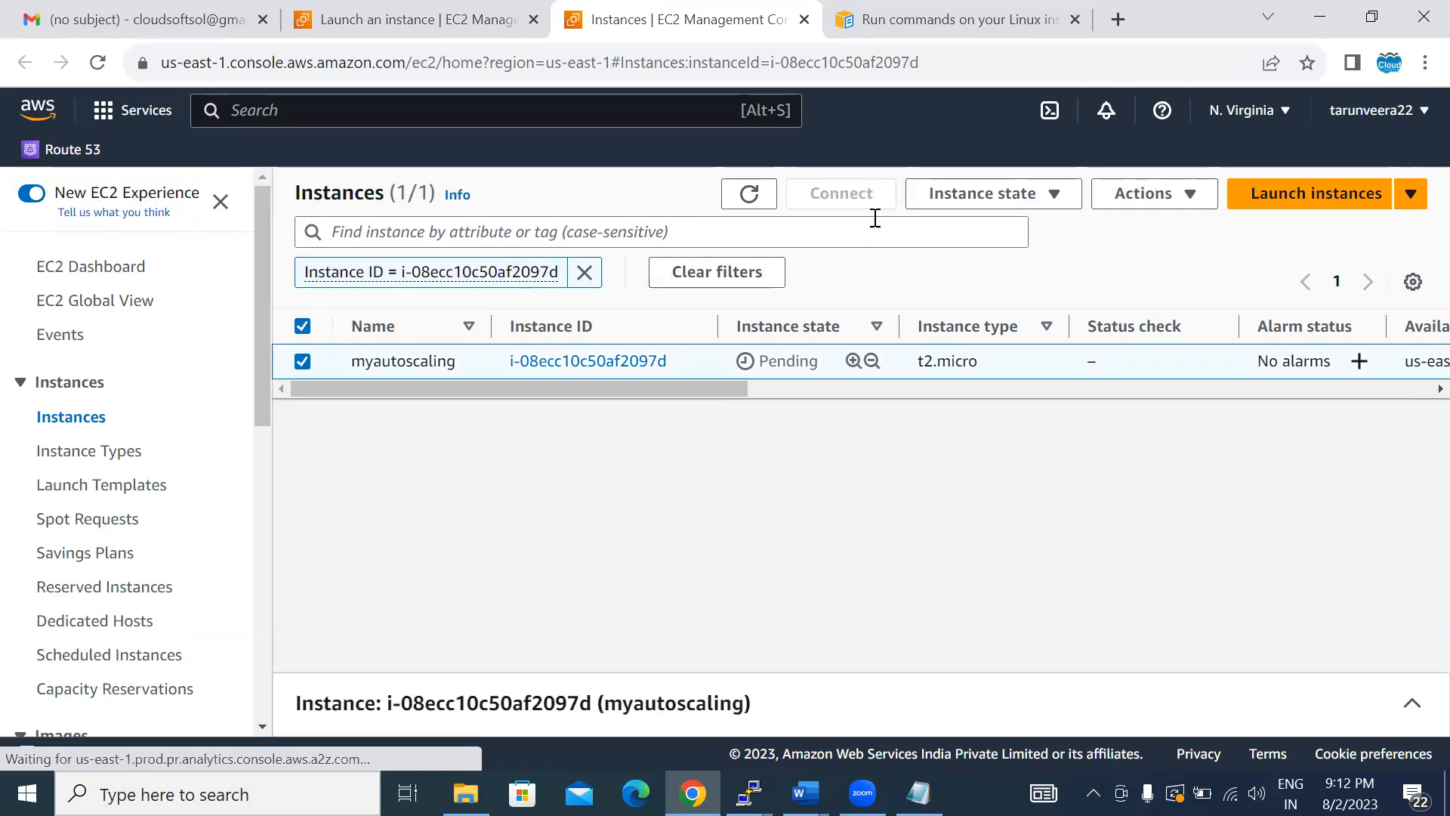
click(961, 197)
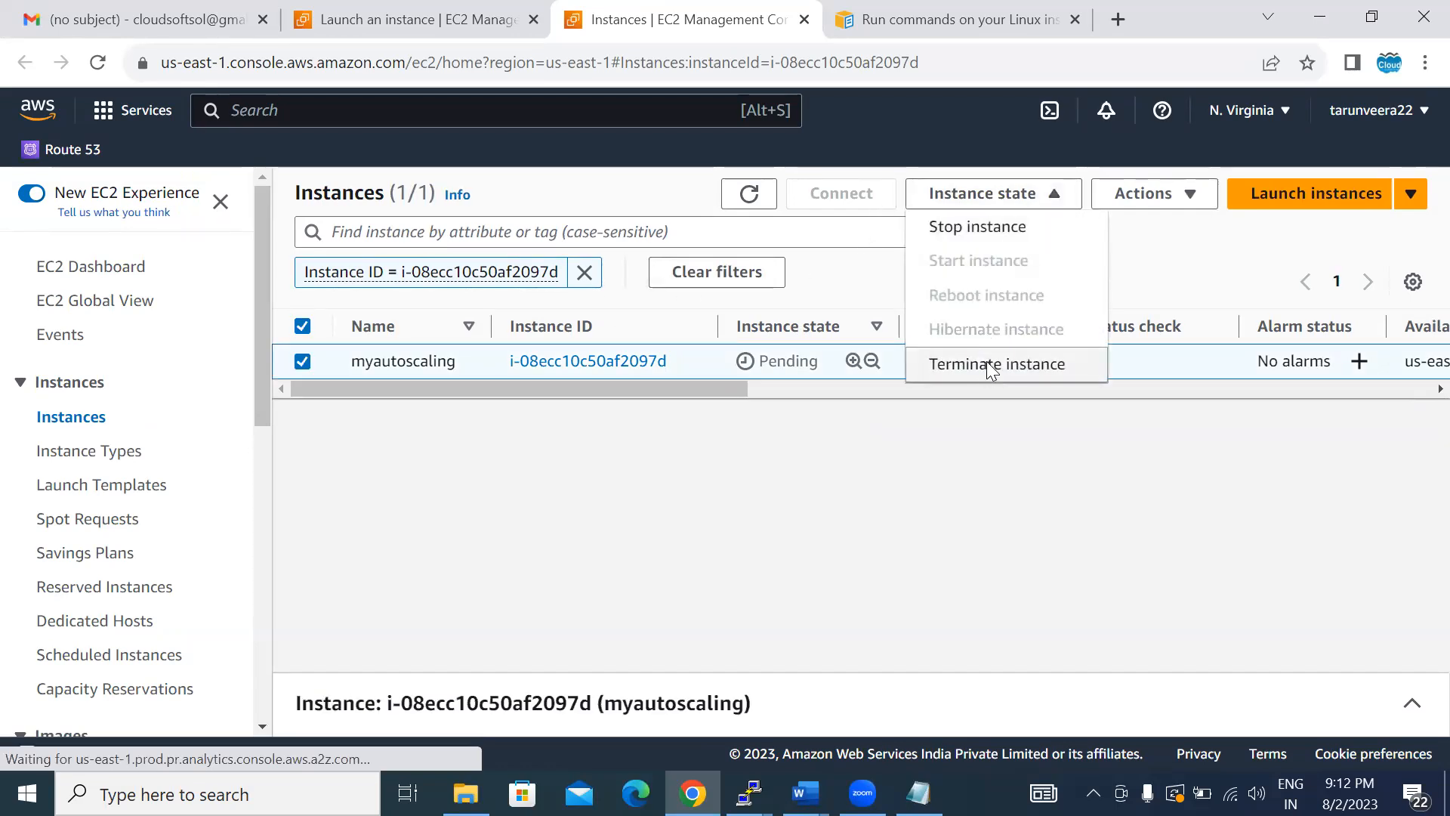
click(989, 365)
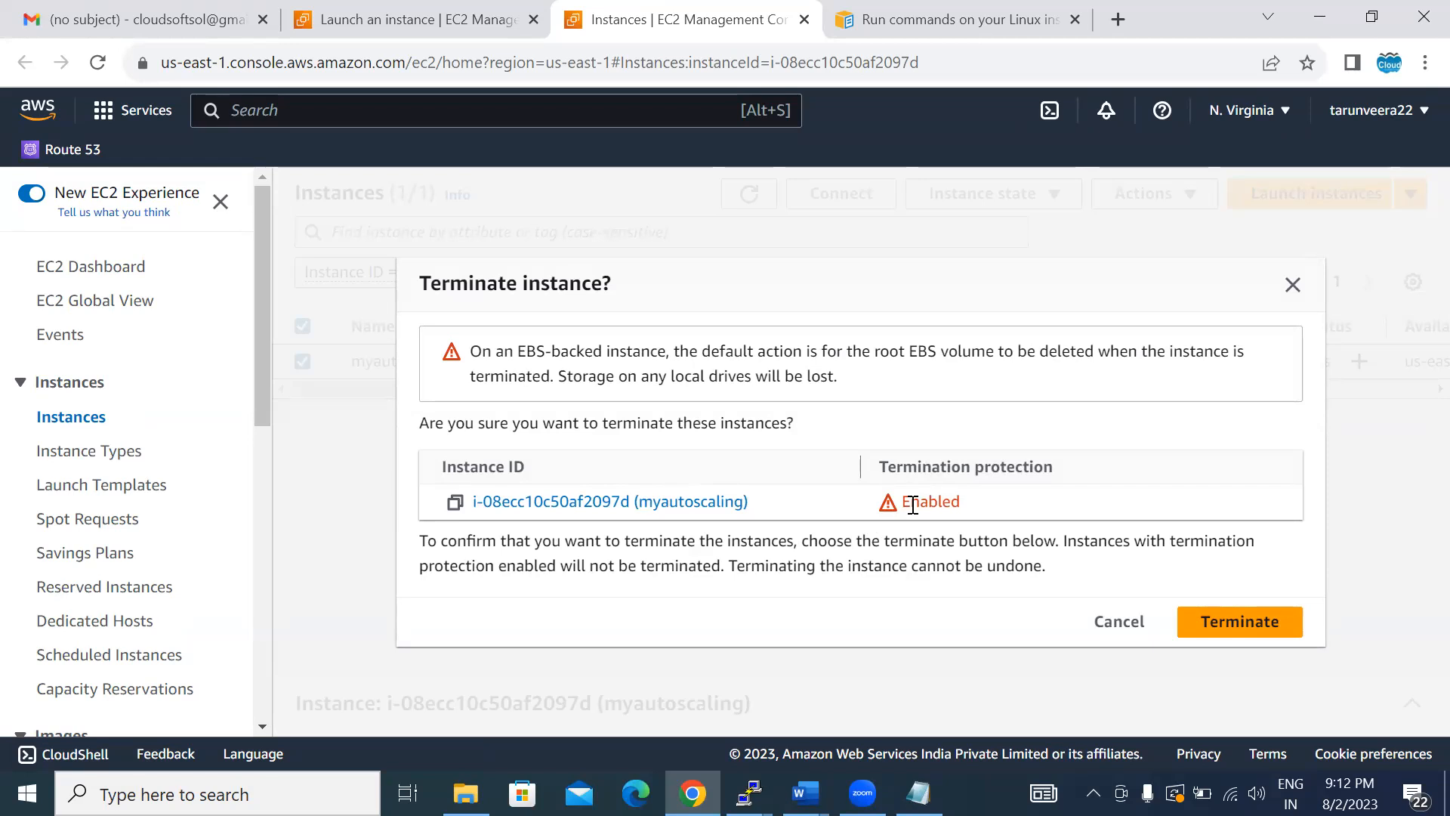
click(1219, 629)
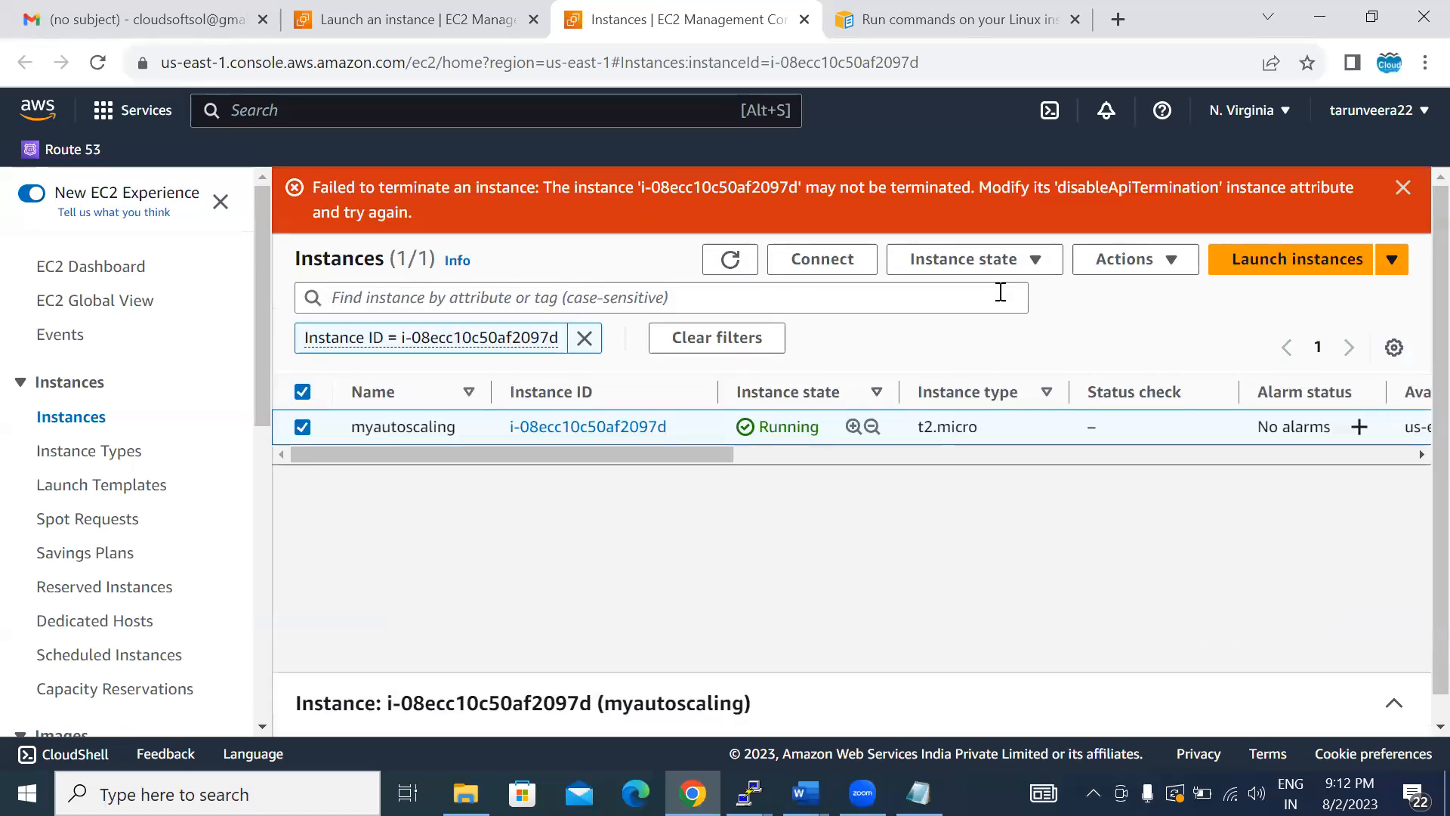
- Disable termination protection for the myautoscaling instance and save the change
click(1127, 272)
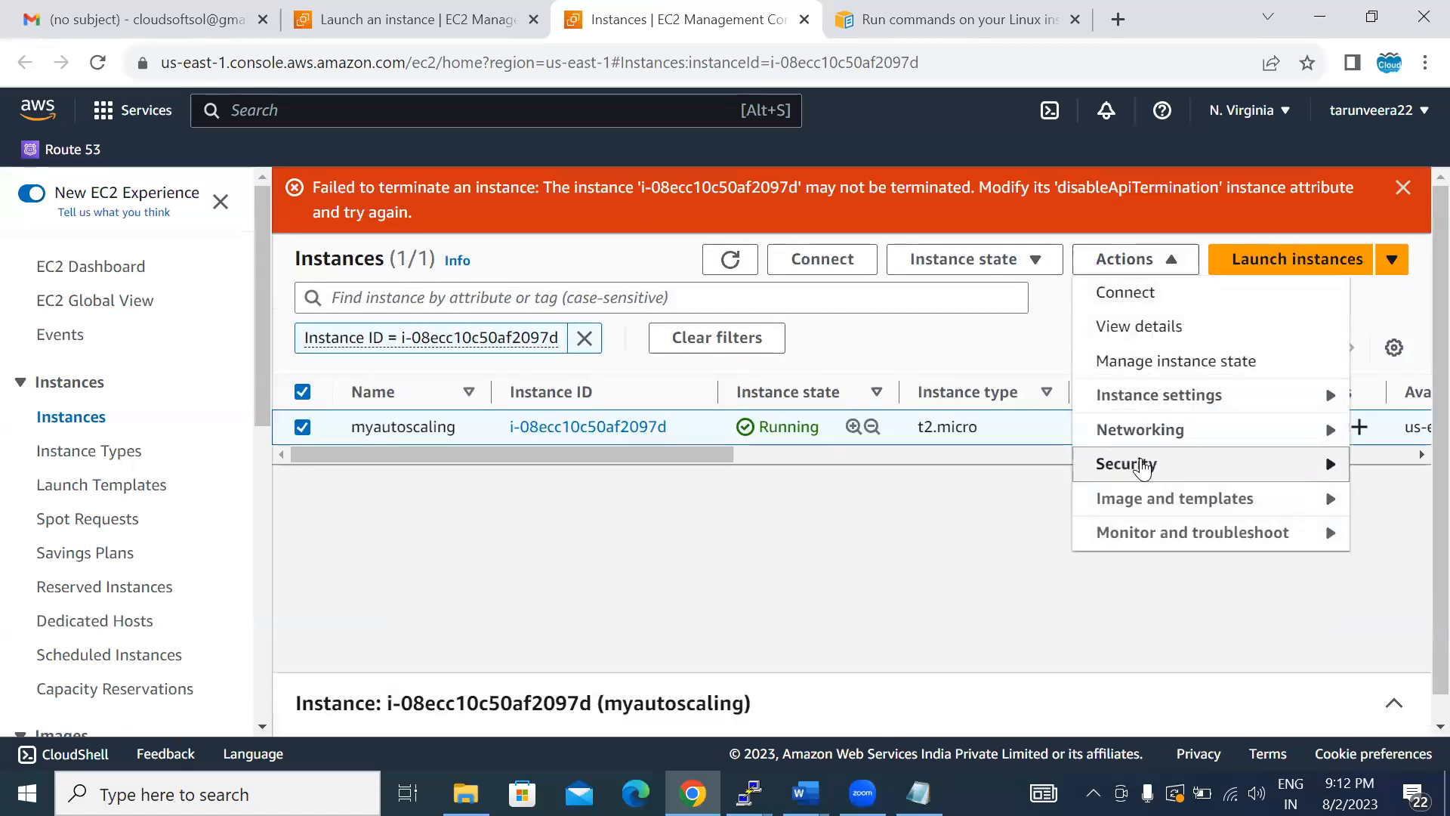
click(1156, 395)
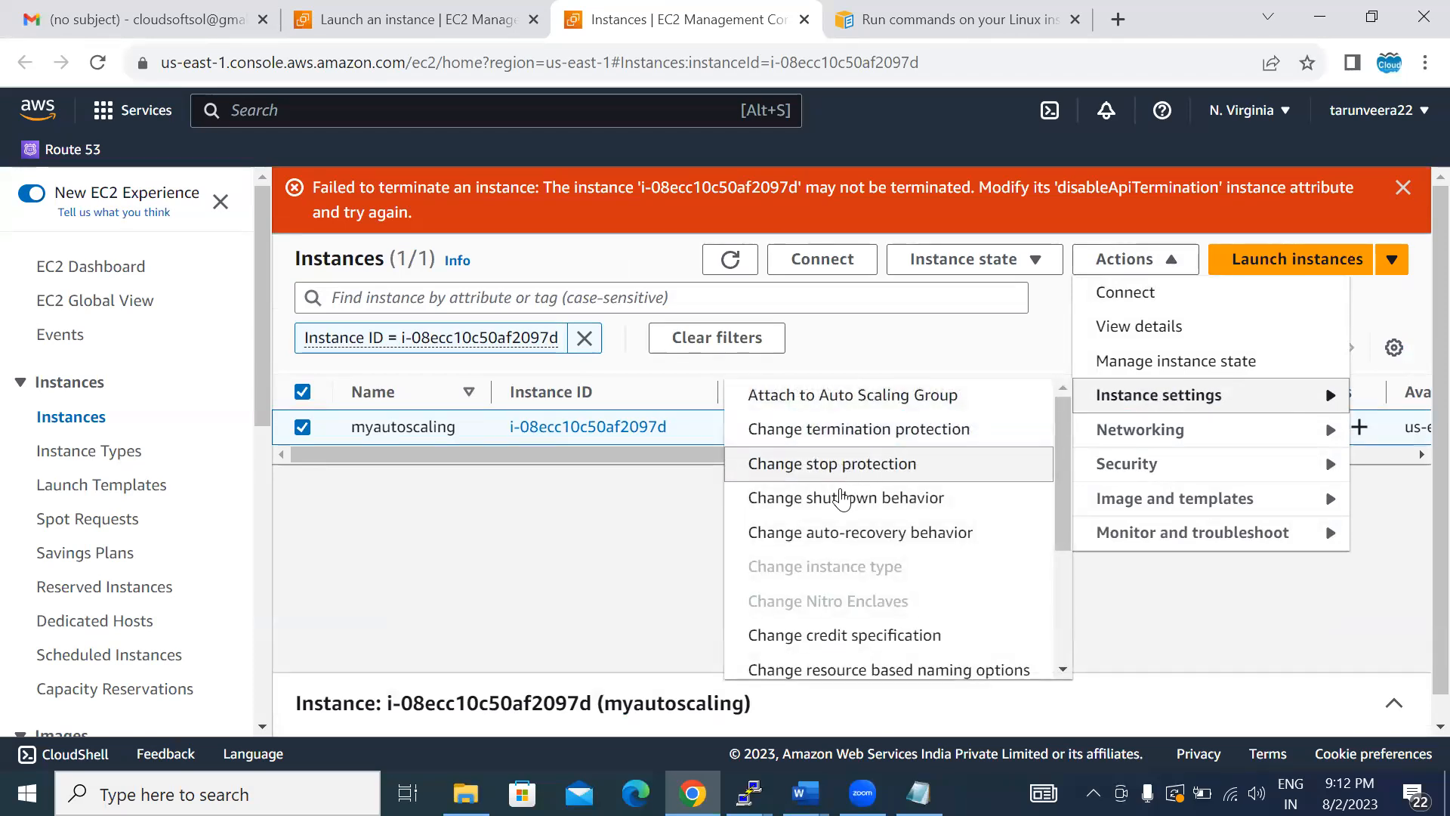
click(827, 432)
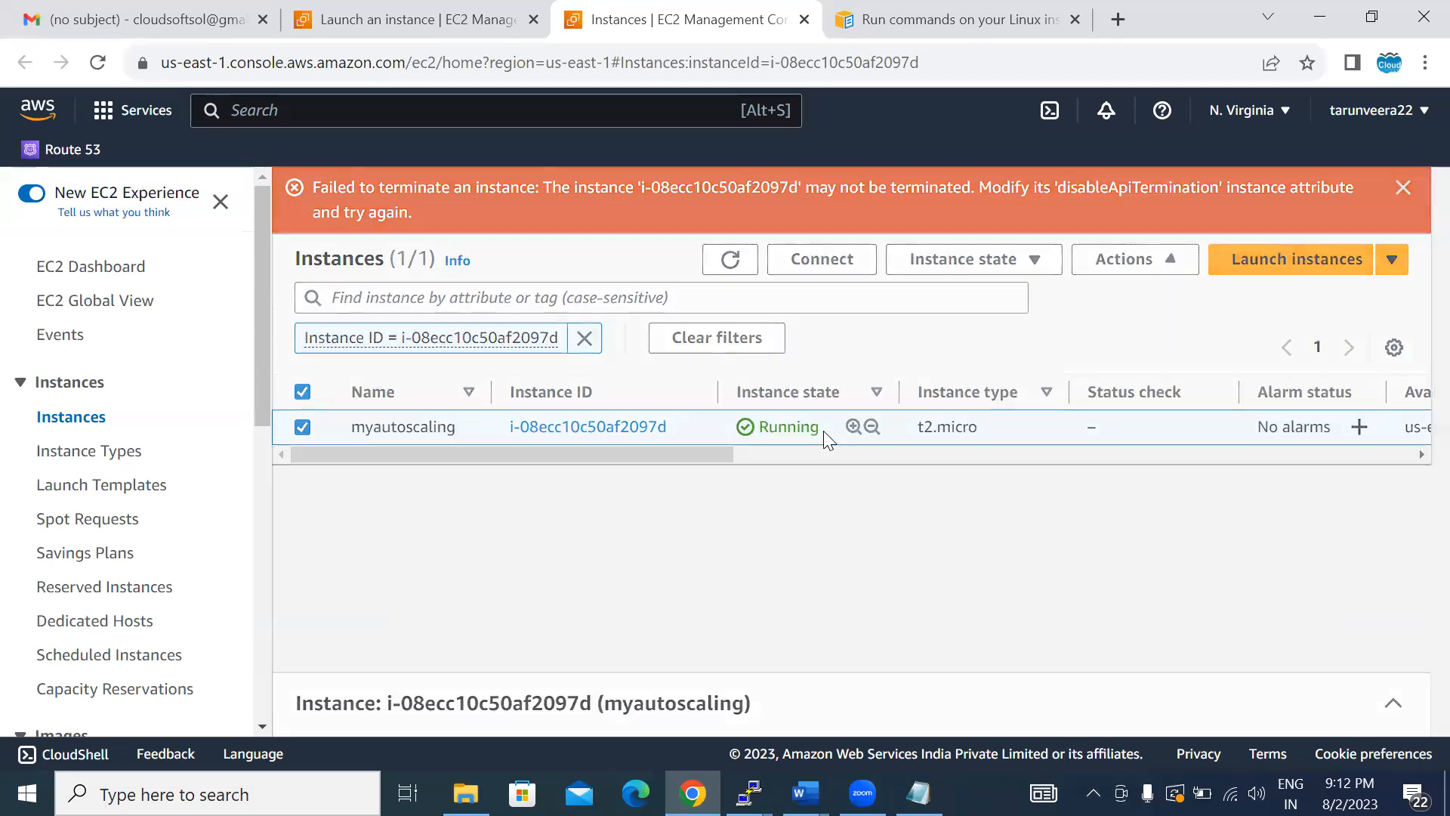
click(577, 527)
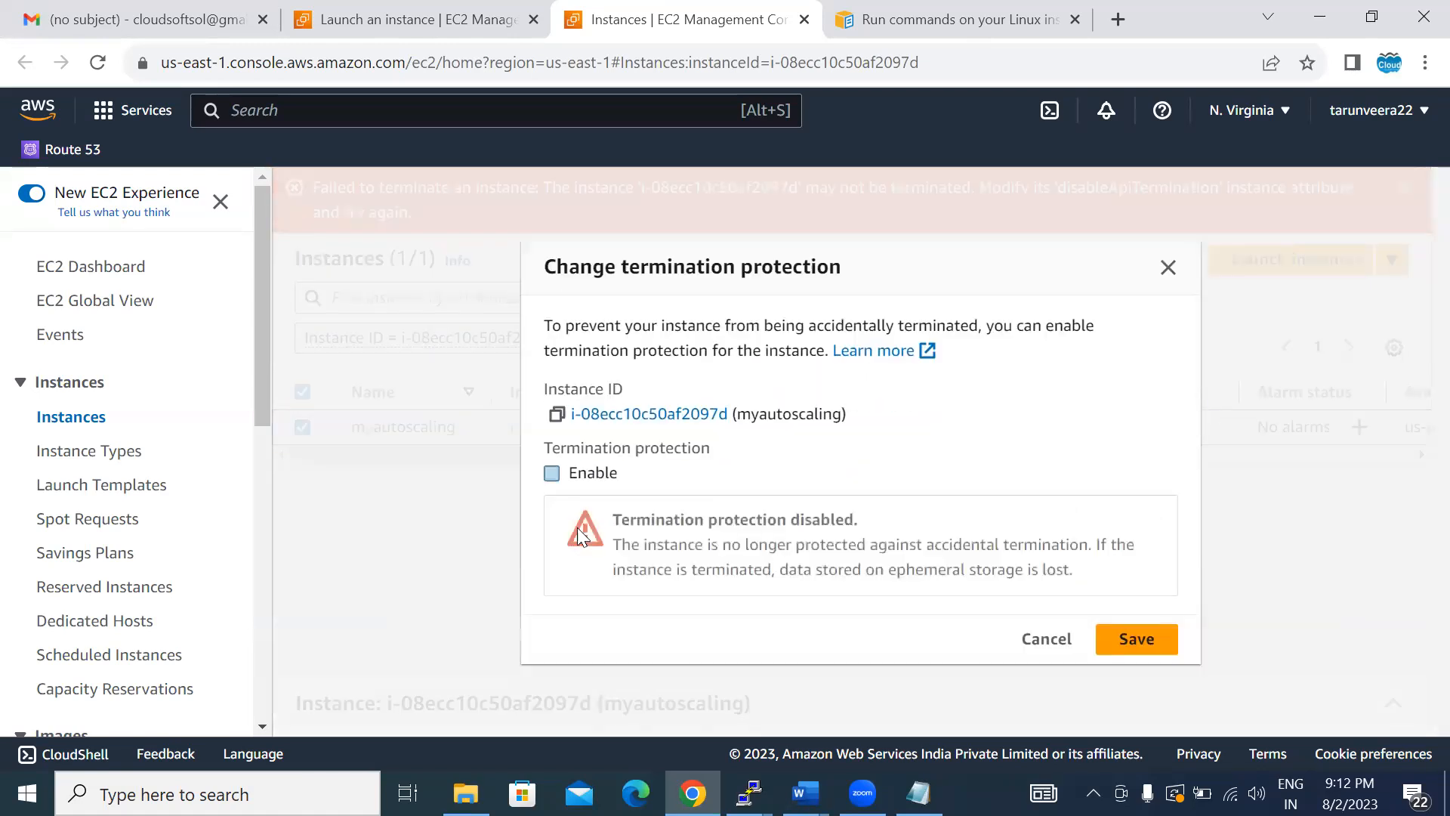
click(1132, 639)
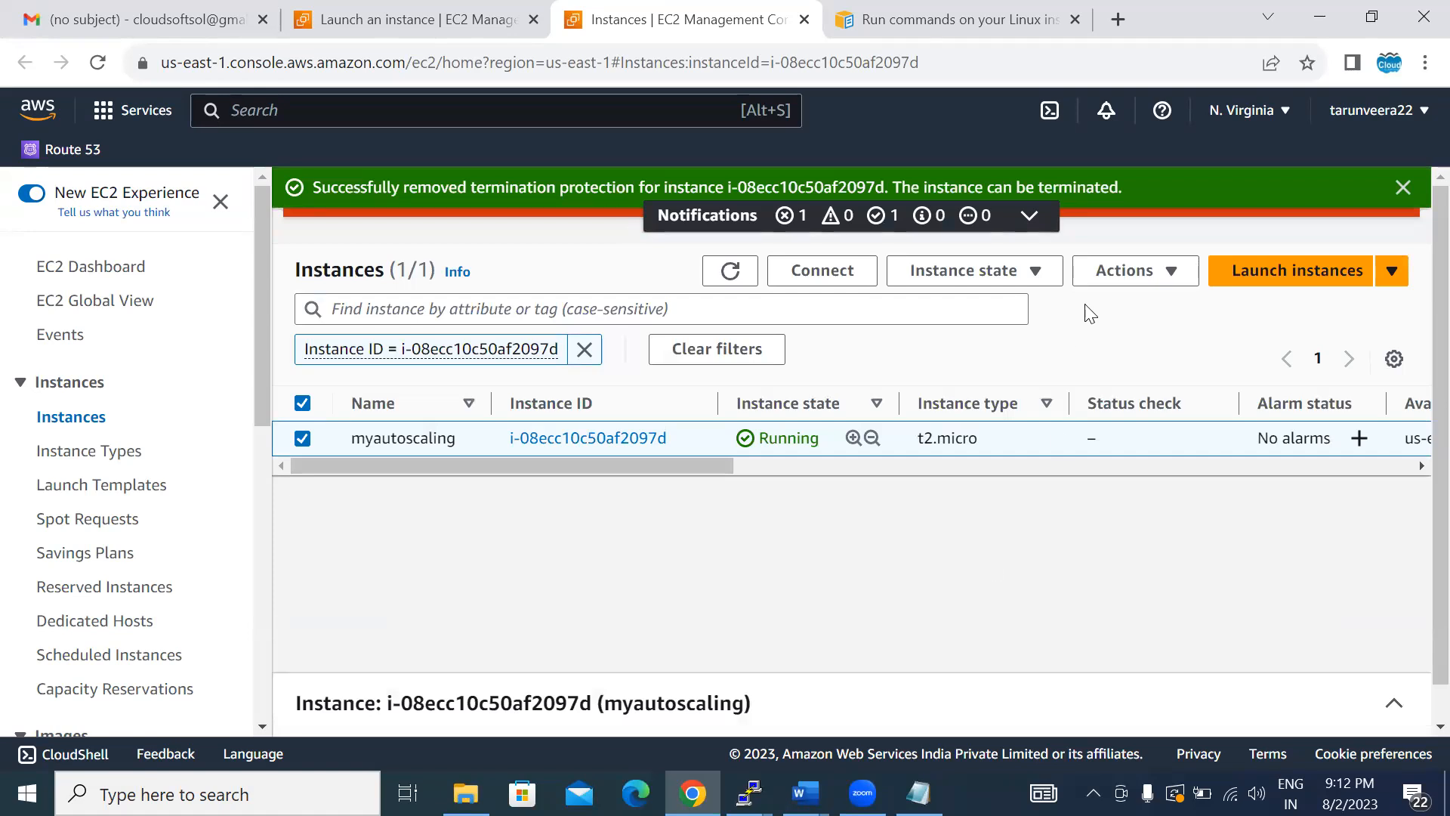
- Enable unlimited mode in the credit specification of the myautoscaling instance and save it
click(1124, 275)
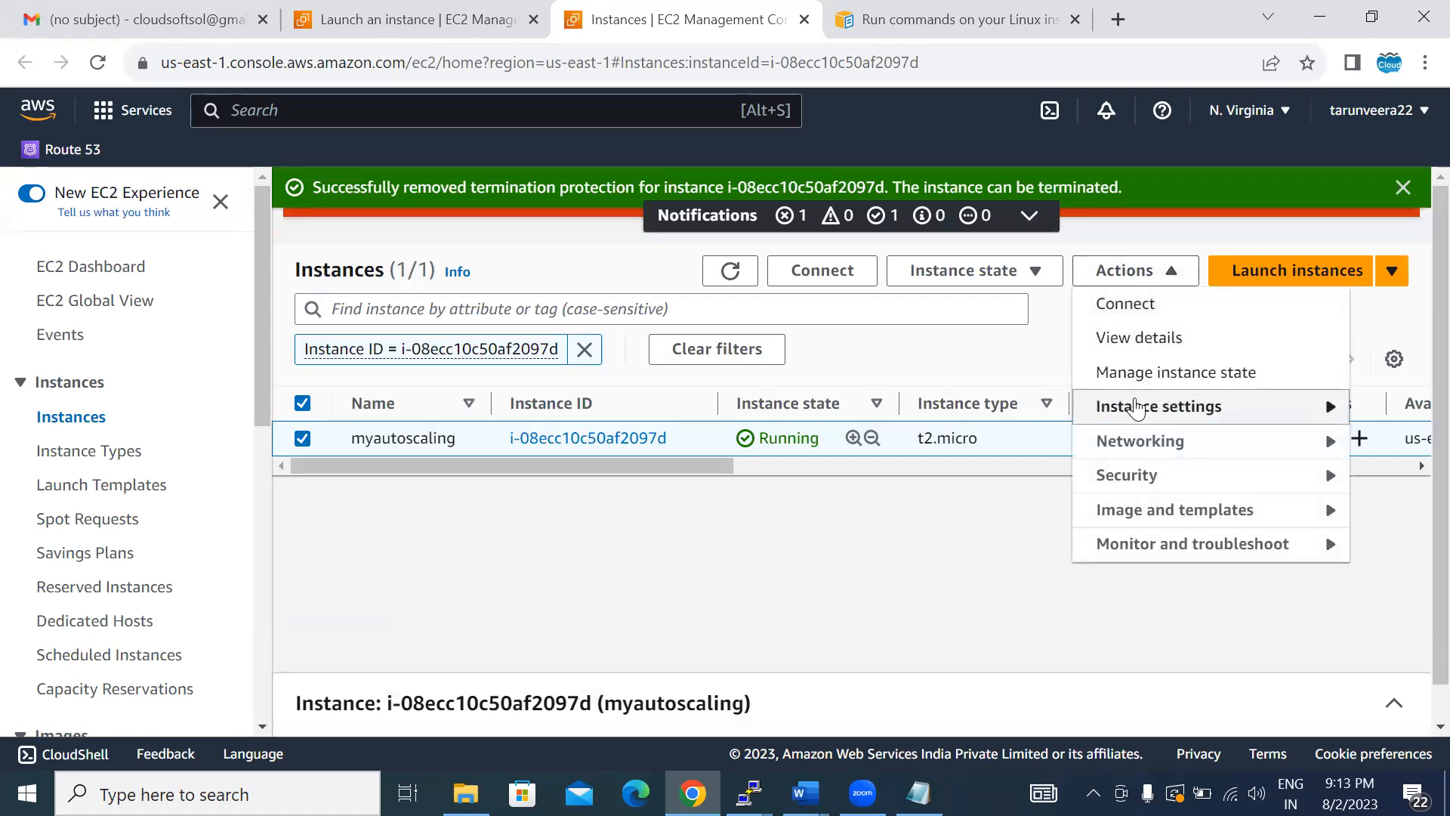
click(1142, 406)
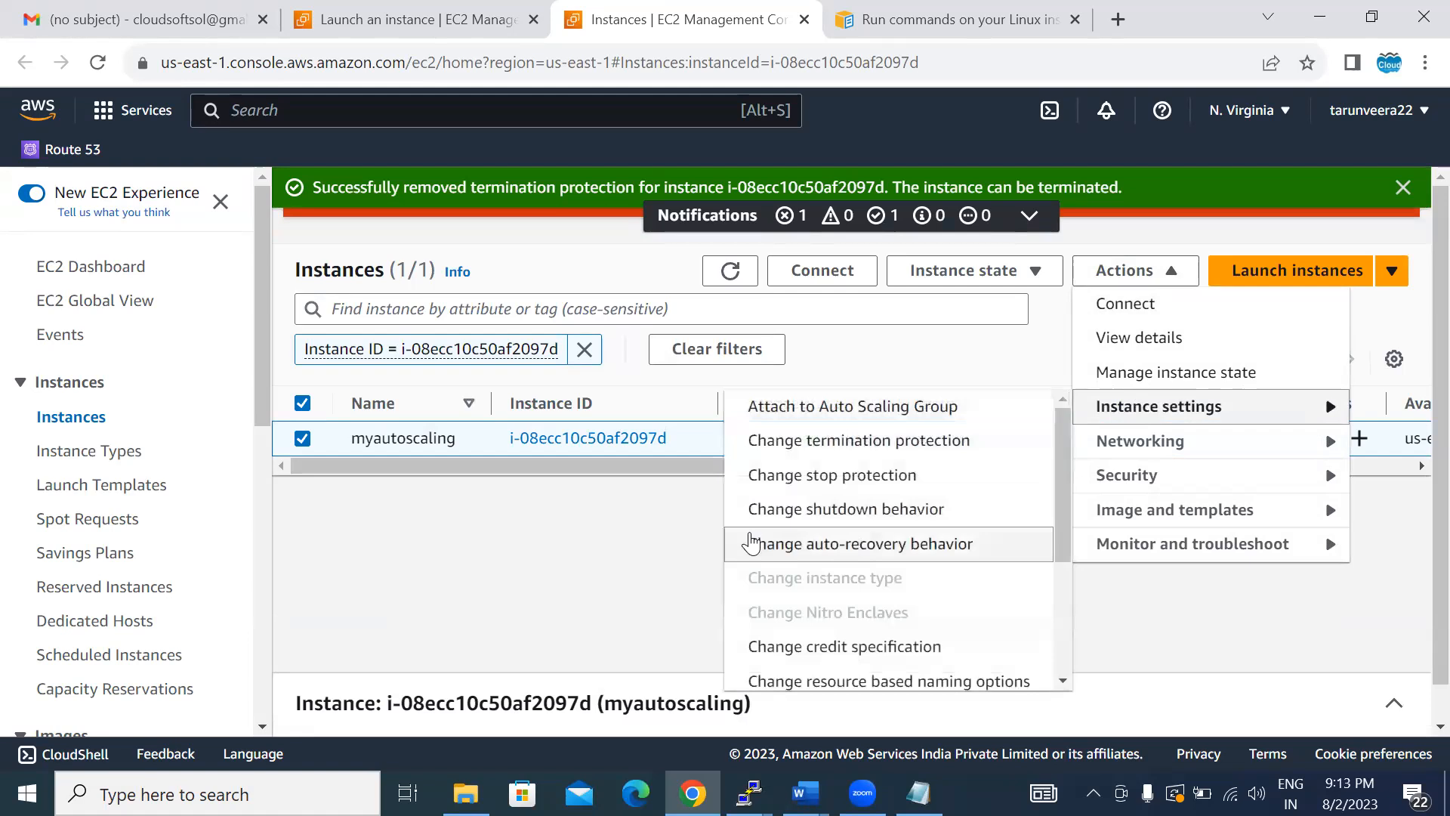
click(775, 654)
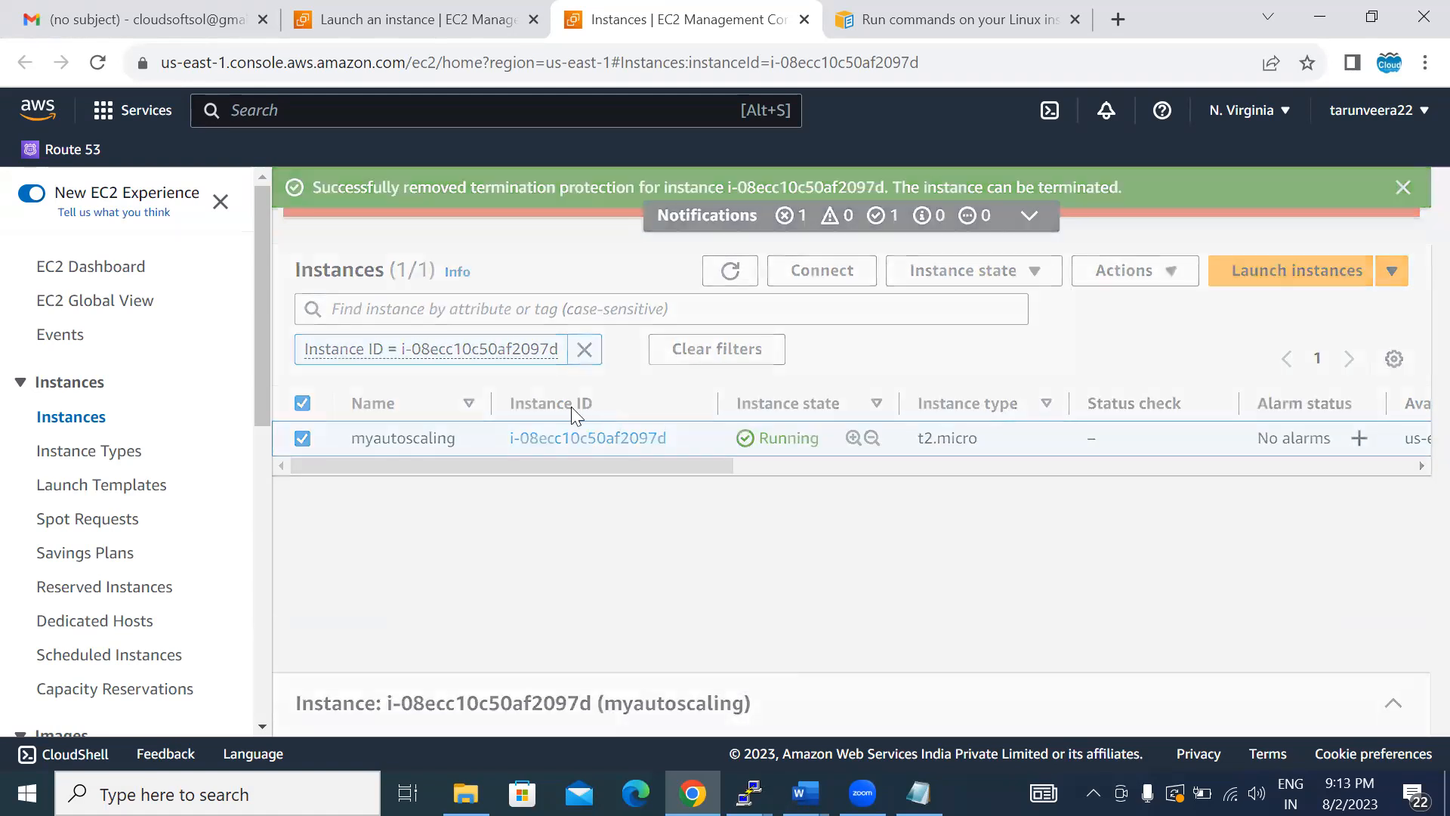
click(552, 476)
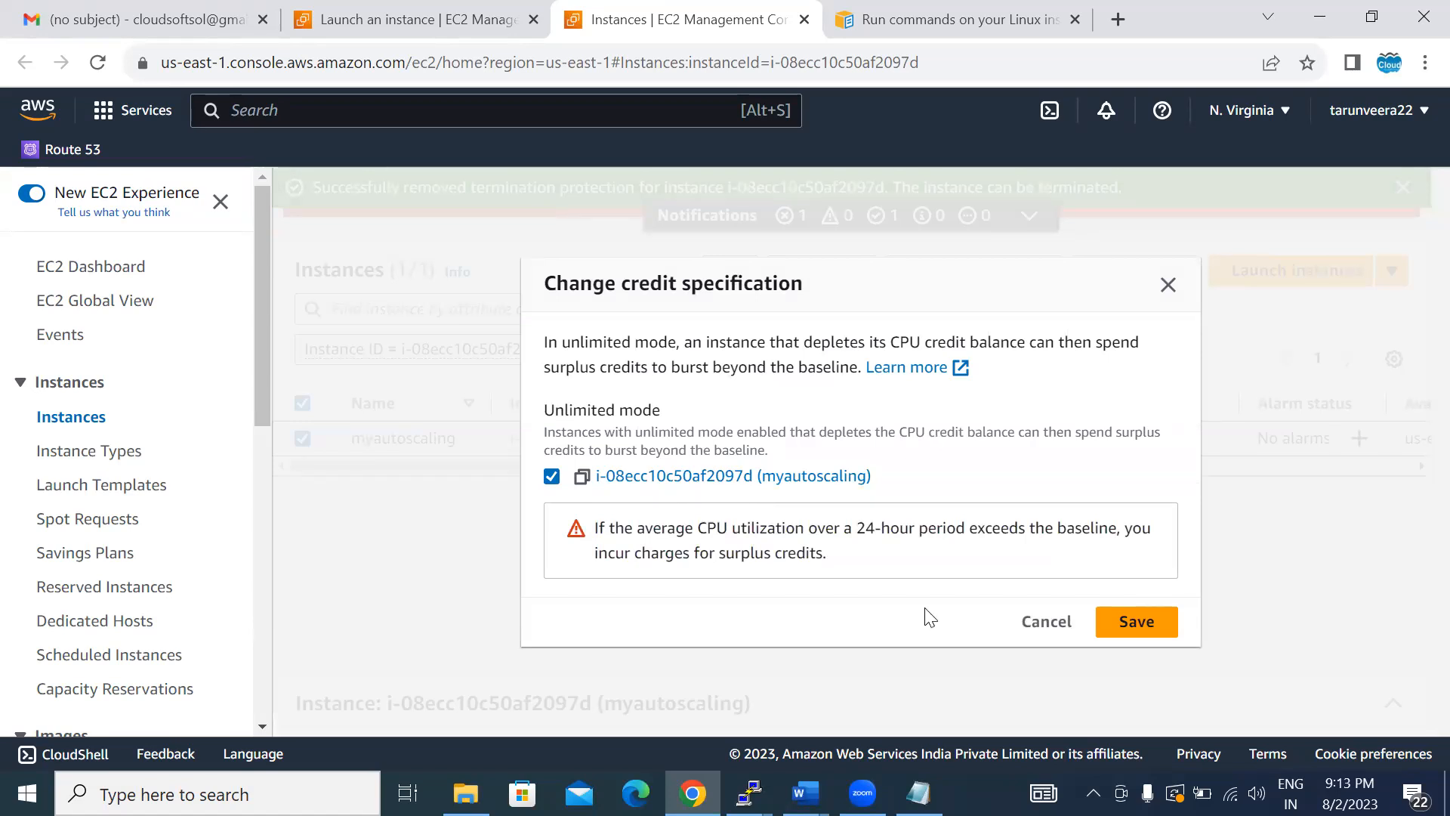
click(1133, 631)
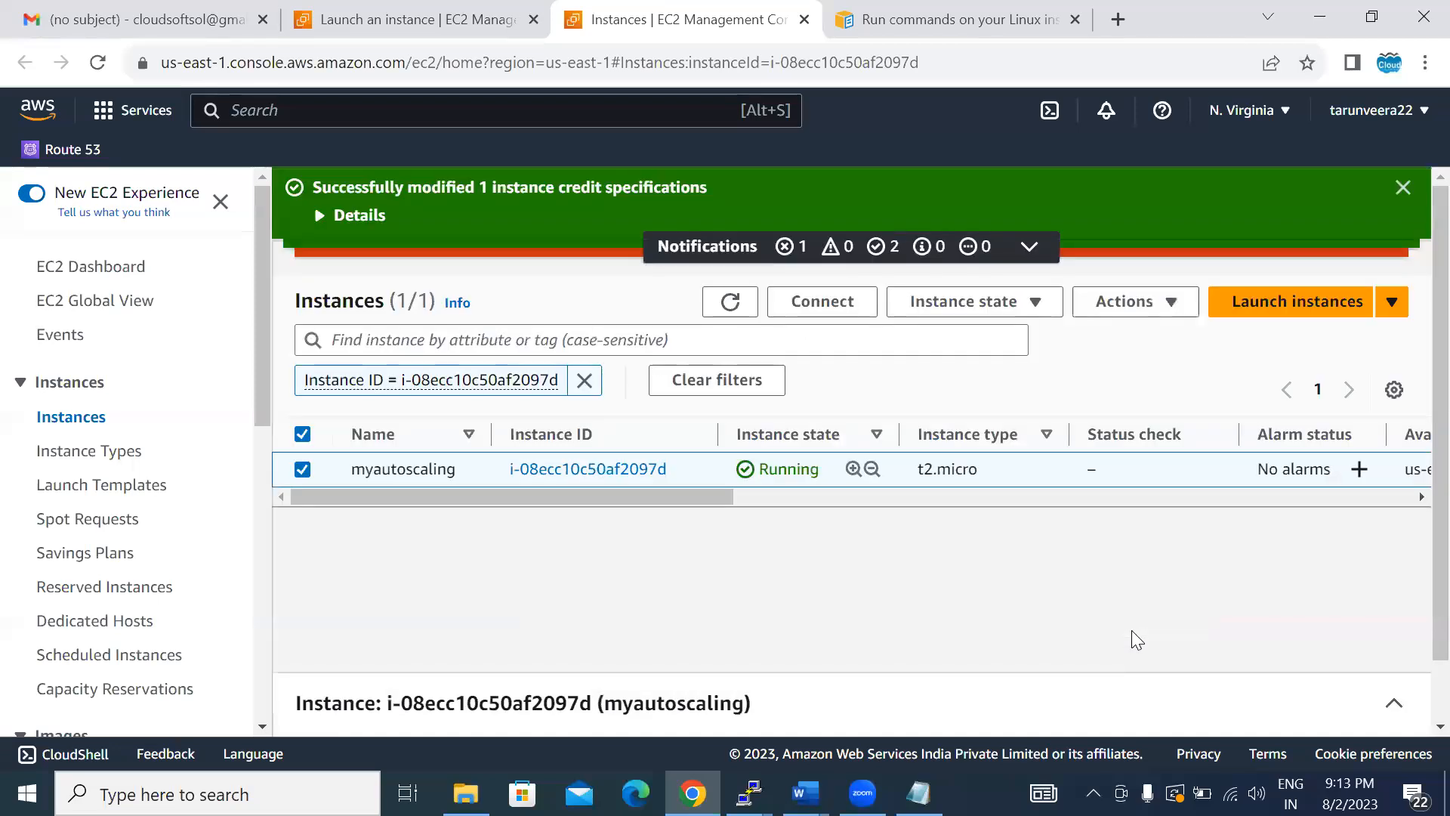
- Disable stop protection for the myautoscaling instance and save the change
click(1161, 302)
mouse_move(1139, 431)
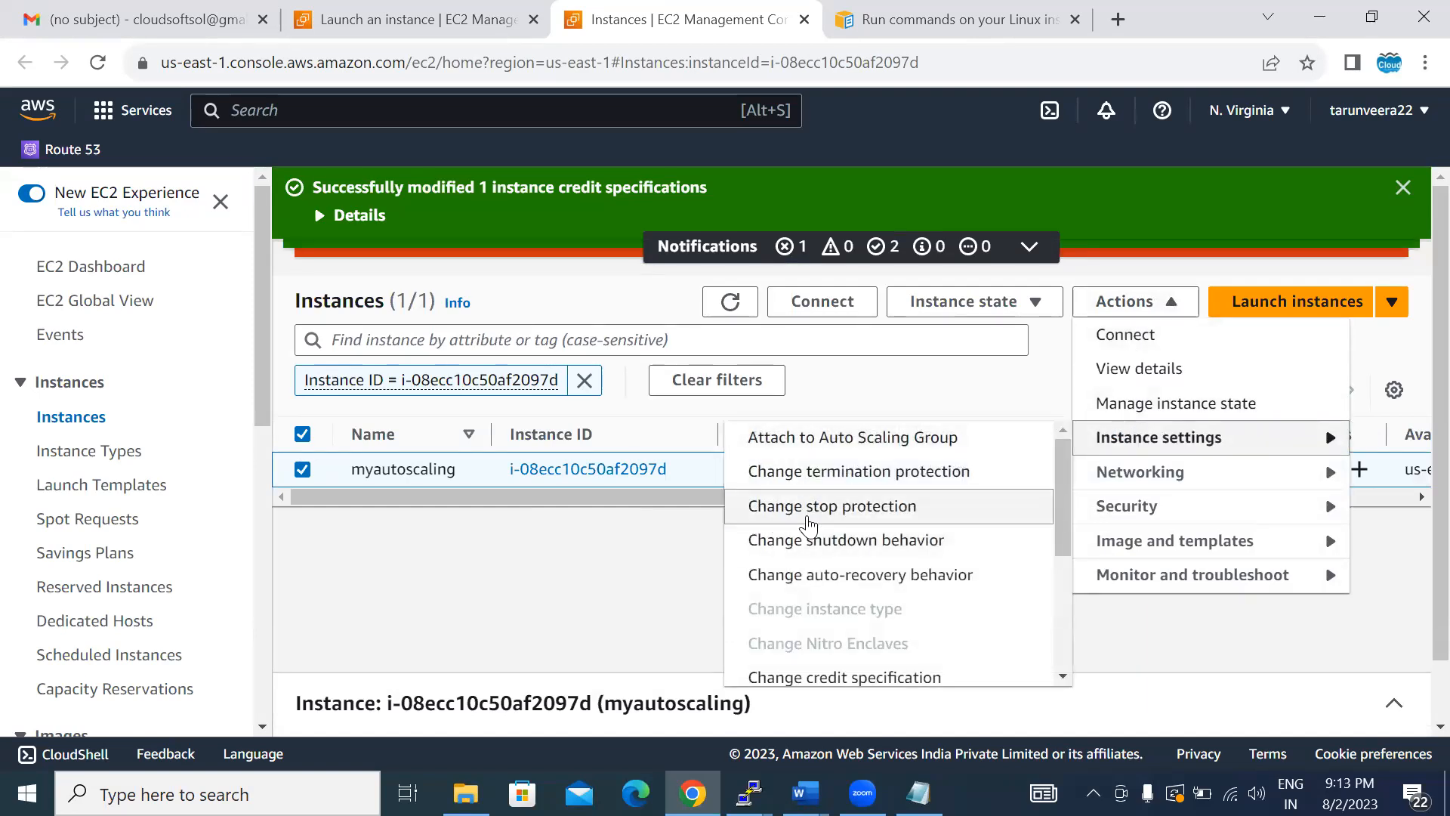
click(807, 518)
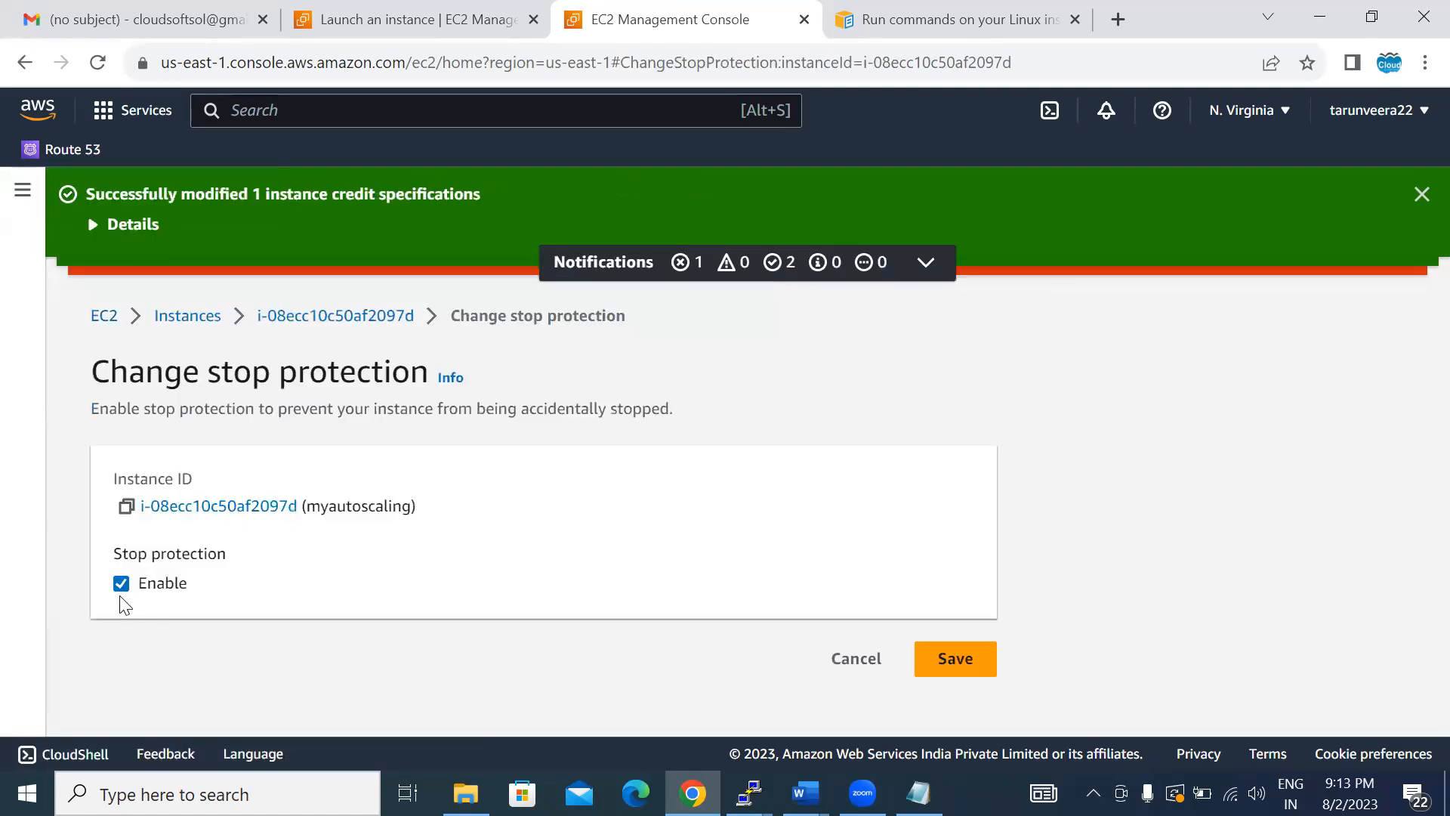
click(121, 585)
click(932, 661)
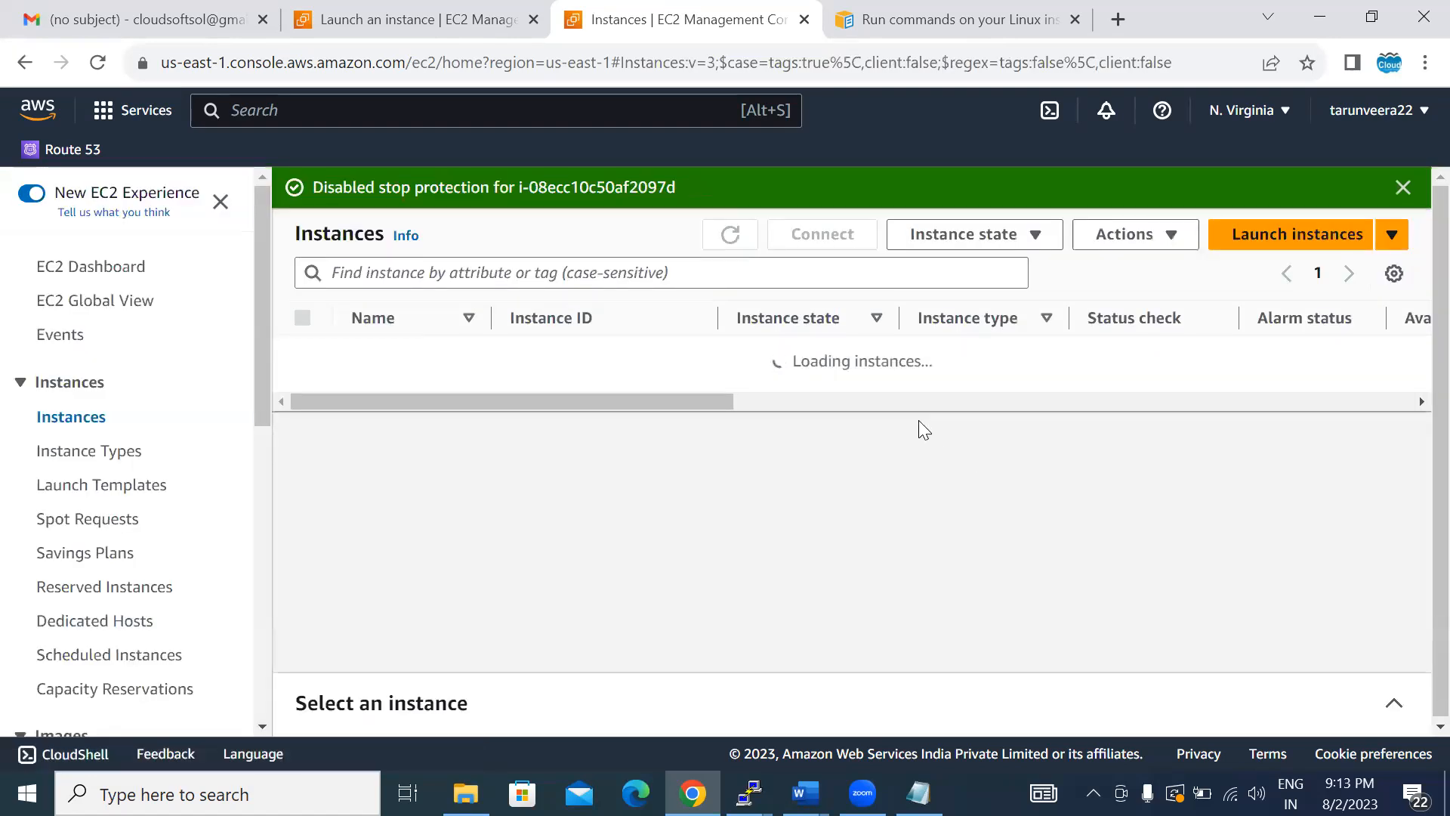
- Open the myautoscaling instance's connection options and connect through EC2 Instance Connect as ec2-user
click(559, 361)
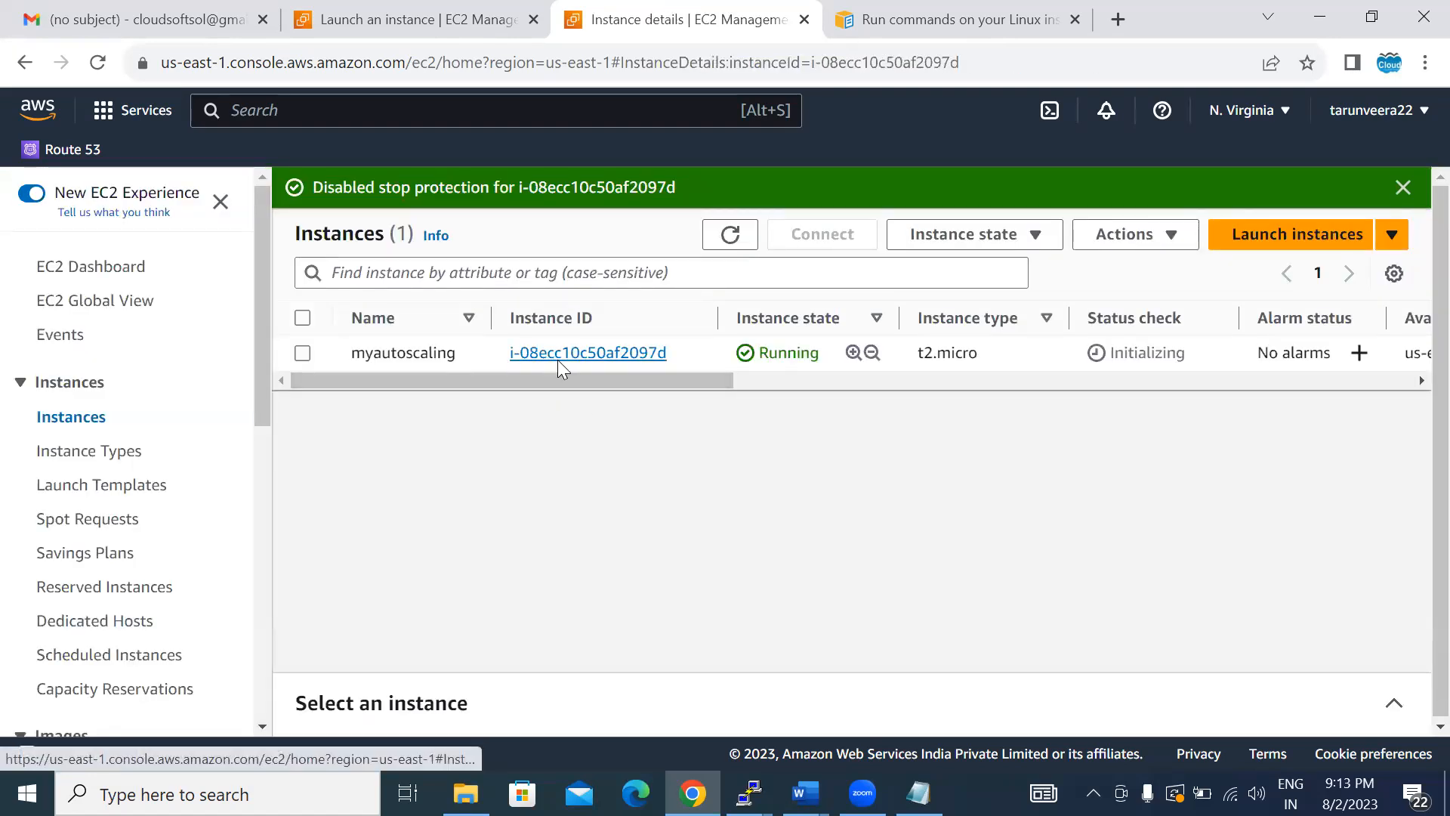
click(436, 310)
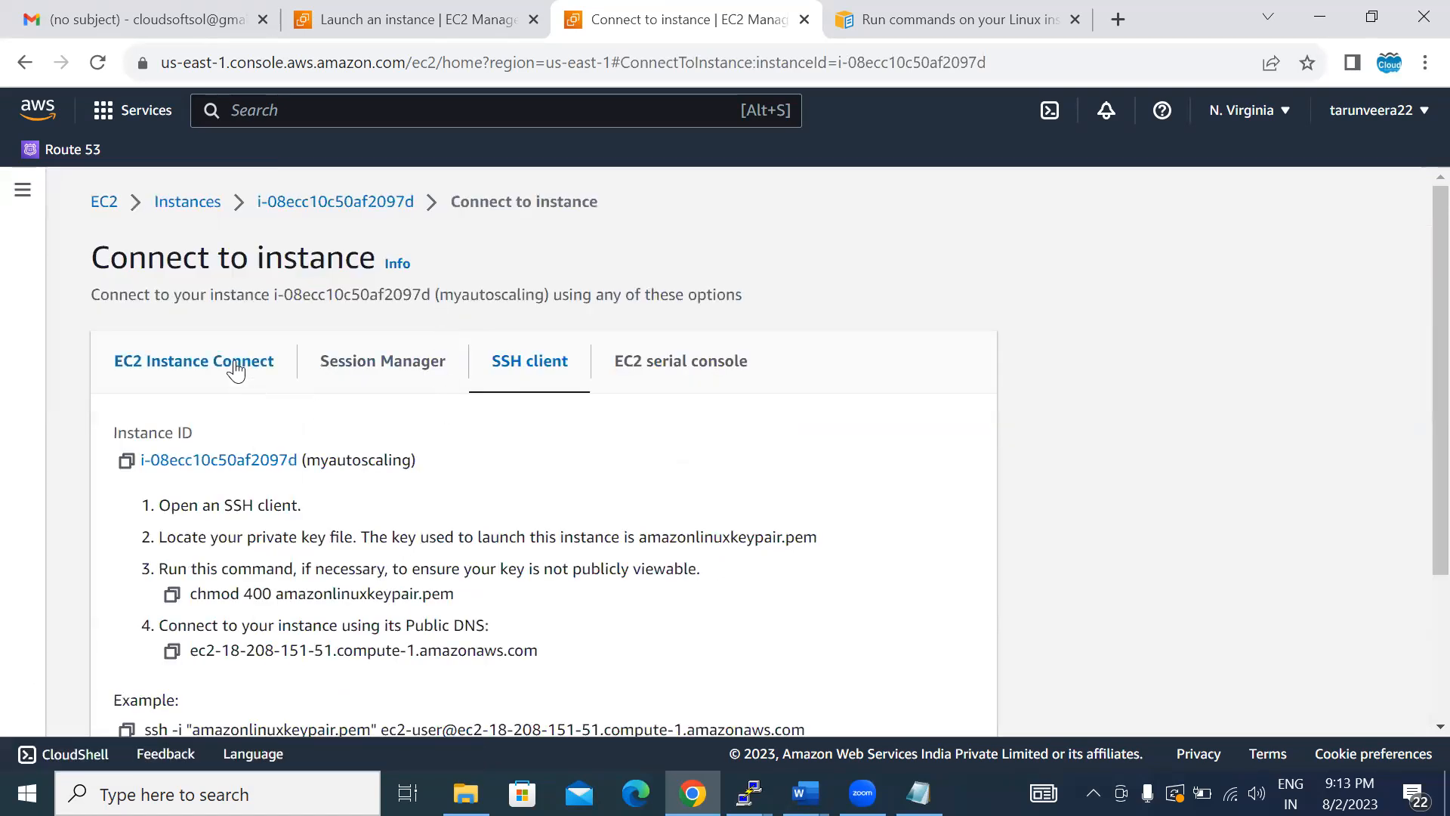
click(236, 370)
scroll(1067, 517, down, 3)
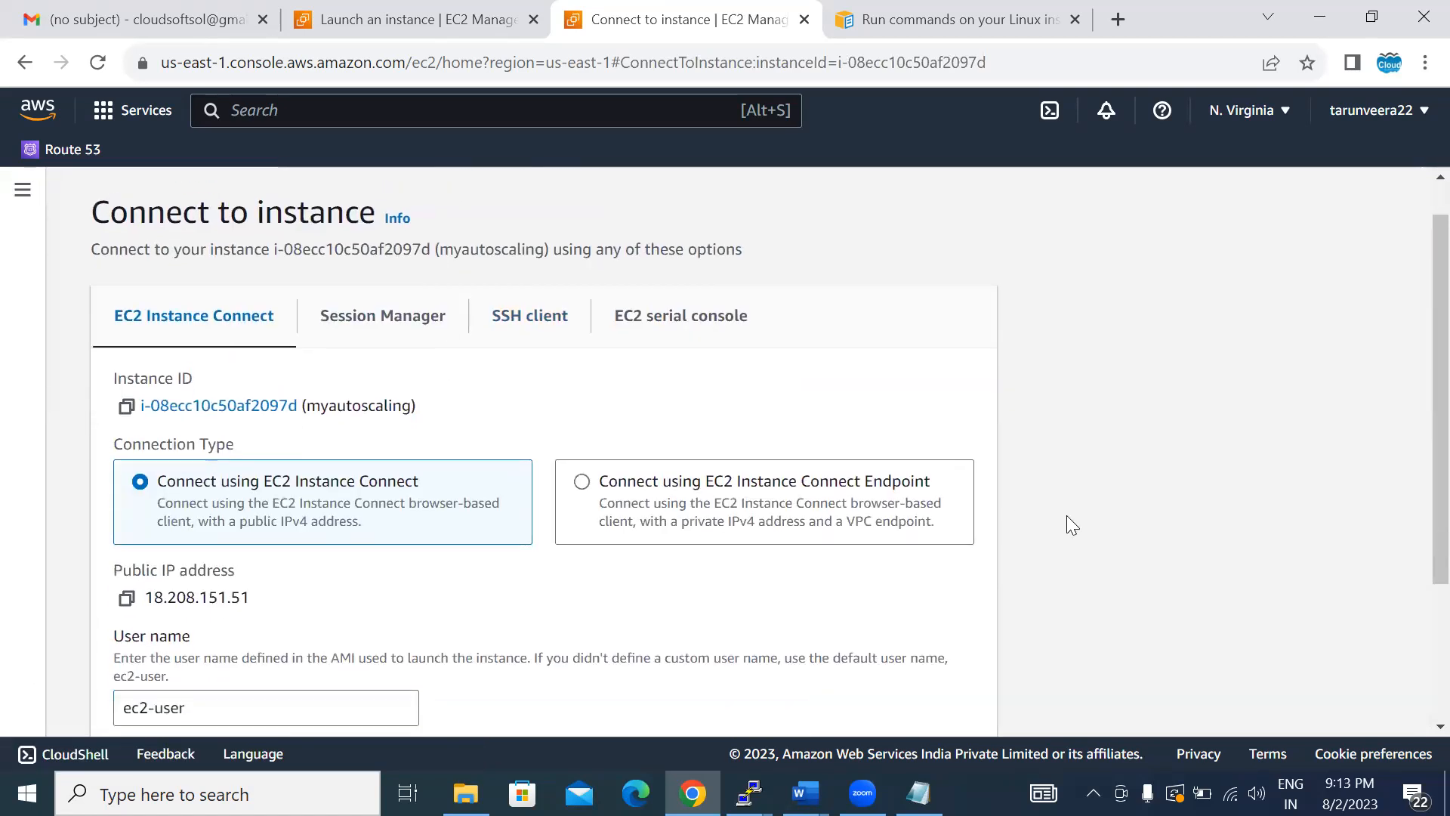
click(922, 698)
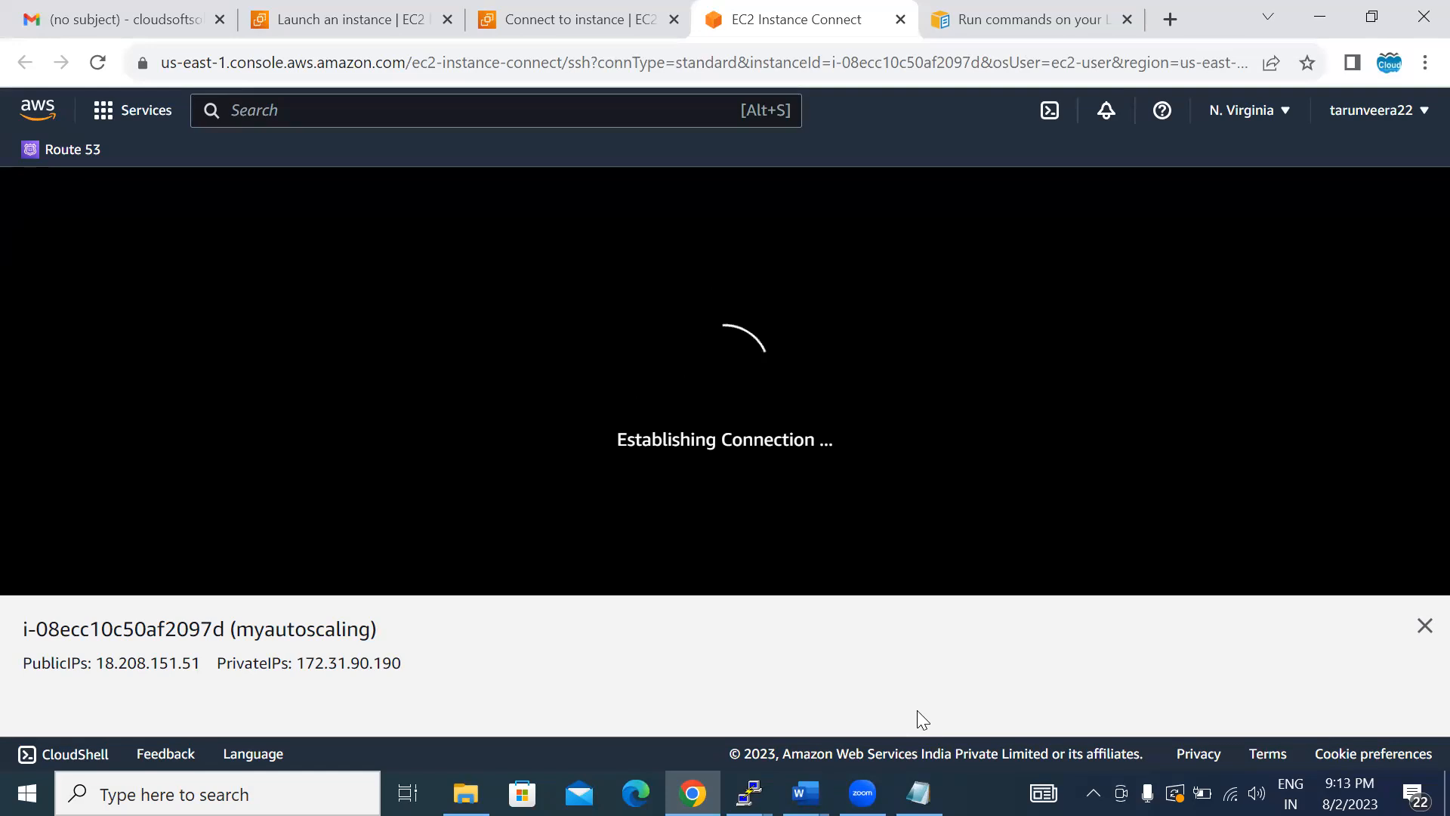
- Search the web for "userdata aws linux path" in the documentation page's browser tab and look through the results
click(1006, 23)
click(295, 63)
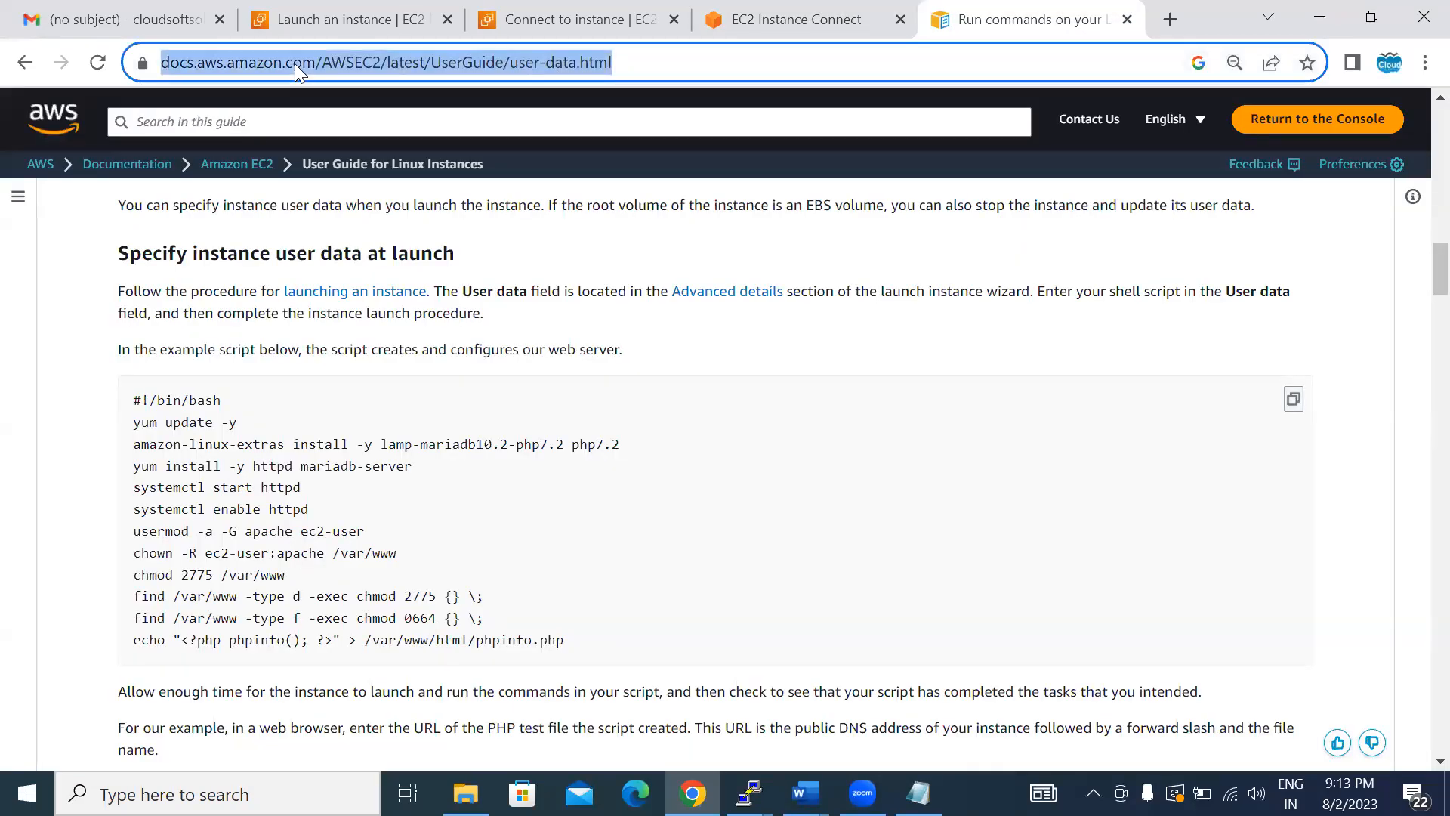
text(userdata a)
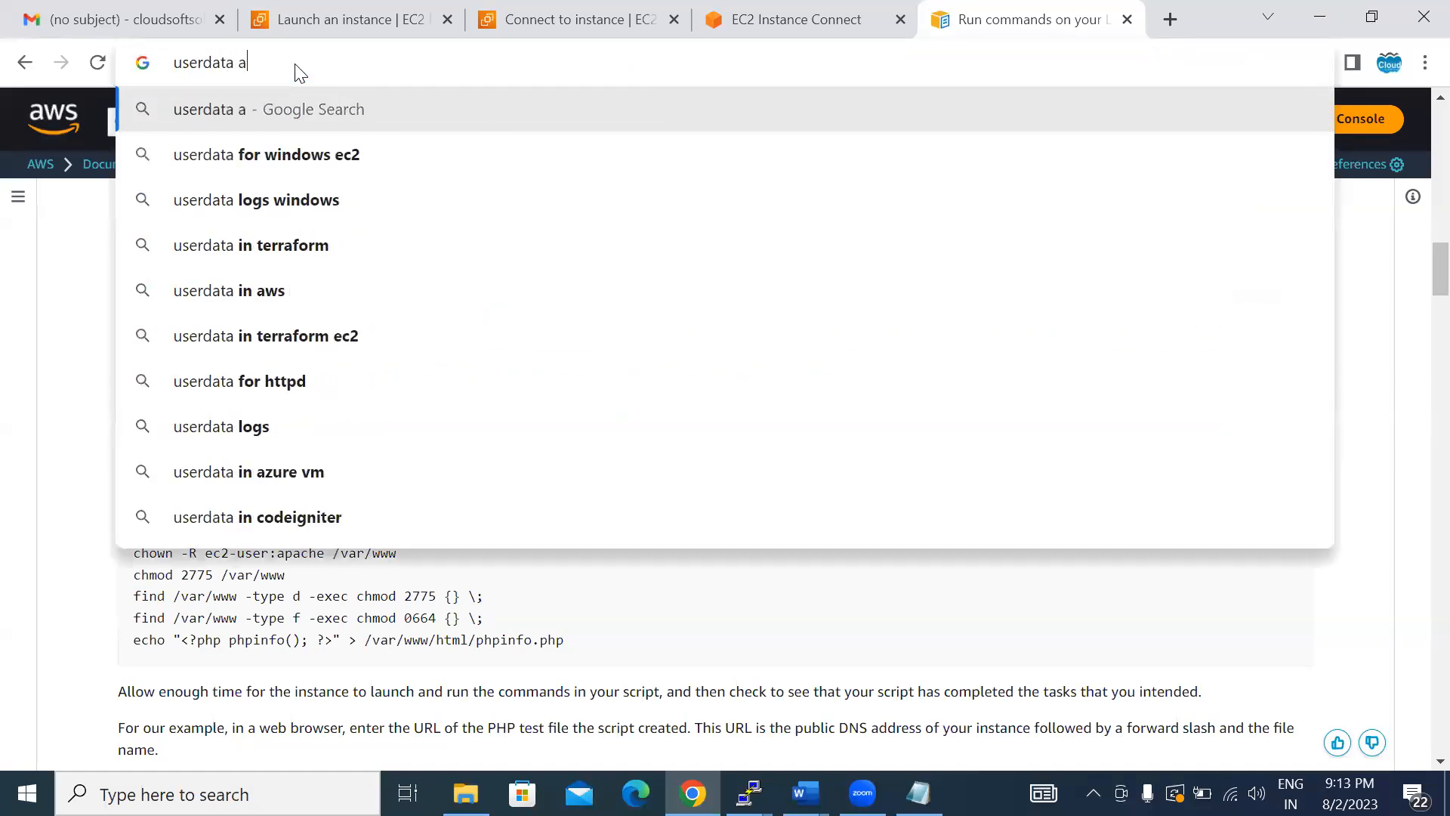
text(ws linux a)
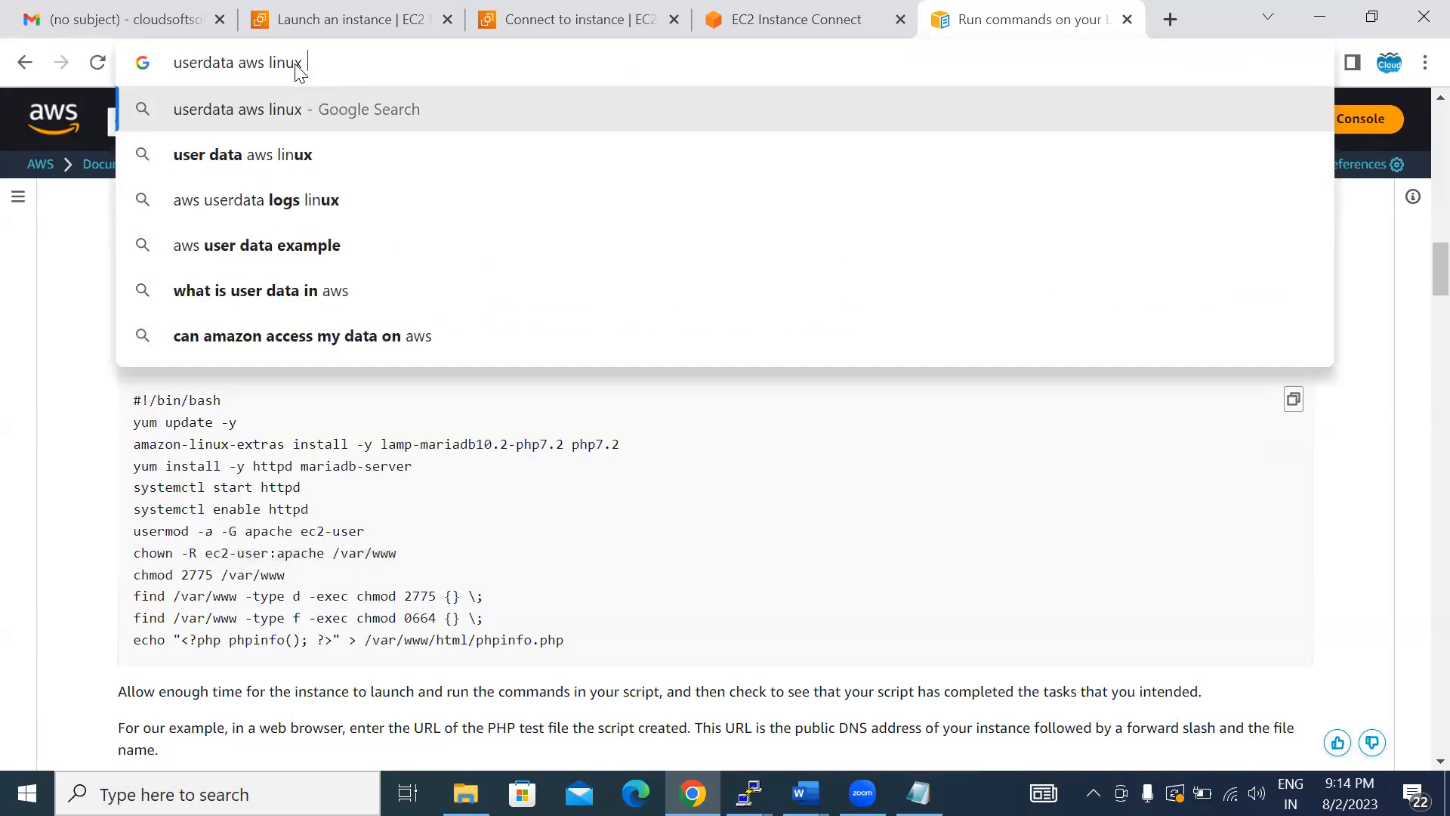
key(BackSpace)
text(path)
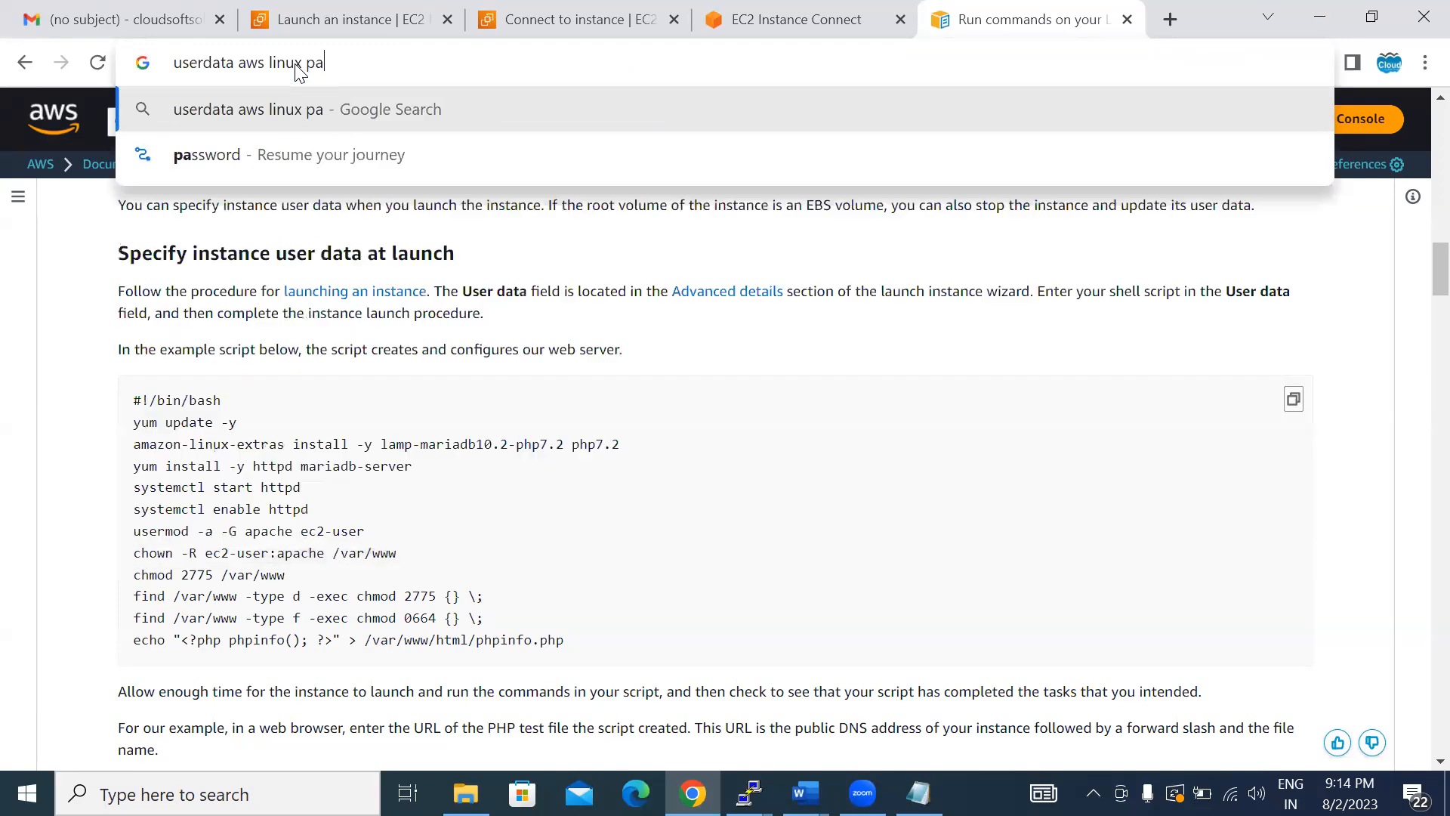
key(Return)
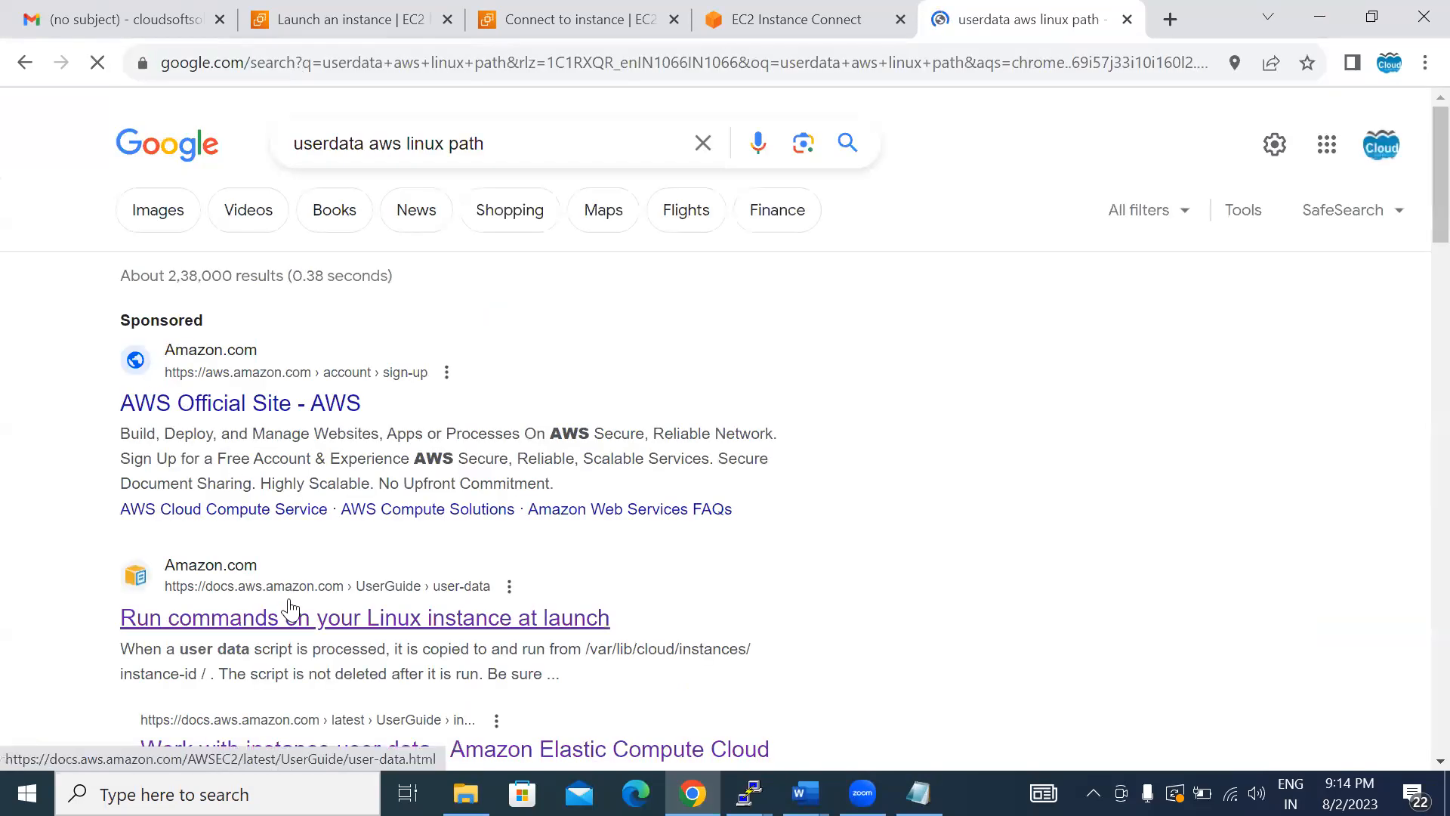
scroll(613, 602, down, 3)
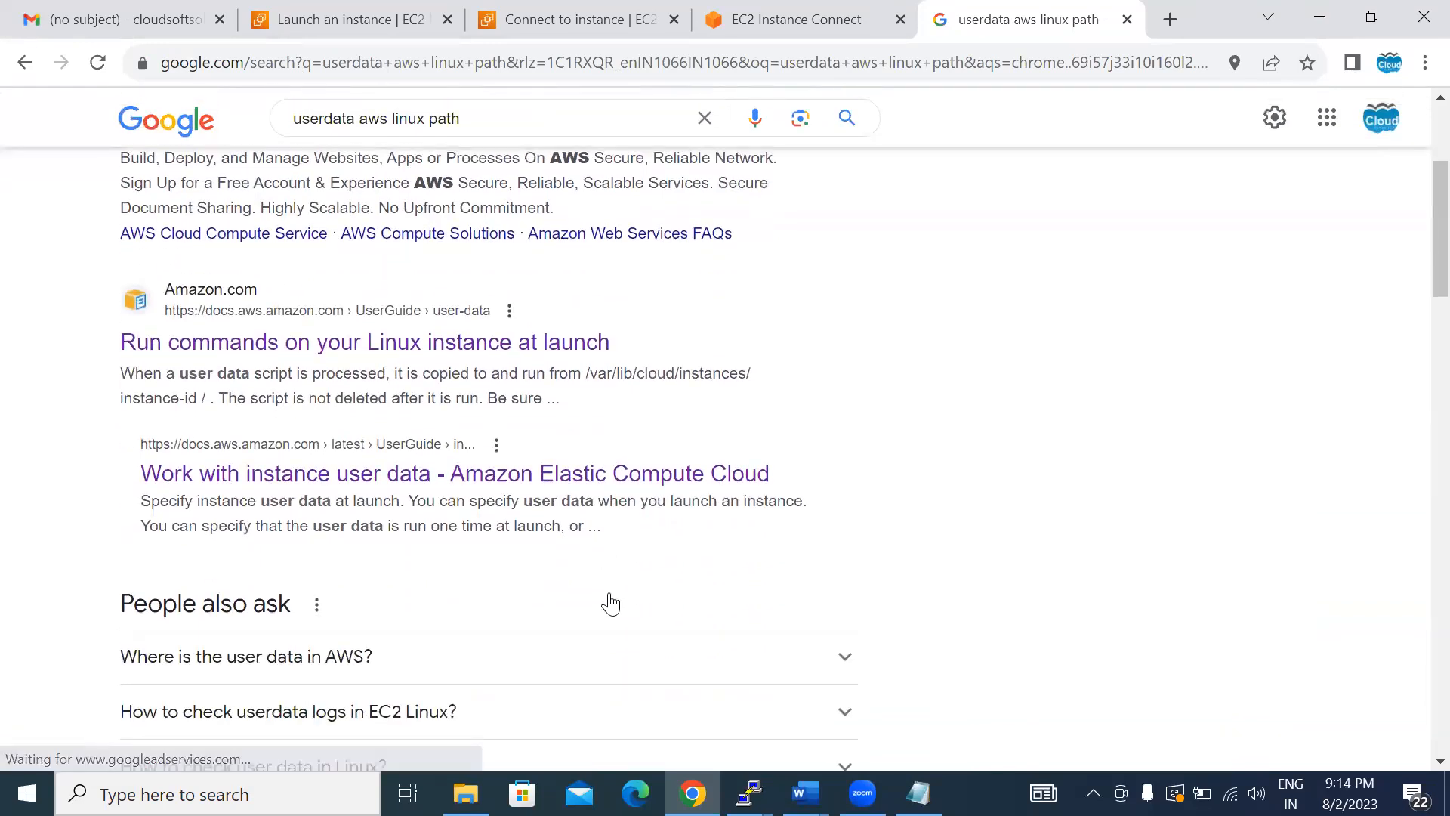
scroll(610, 602, down, 3)
scroll(611, 596, down, 2)
scroll(610, 593, down, 1)
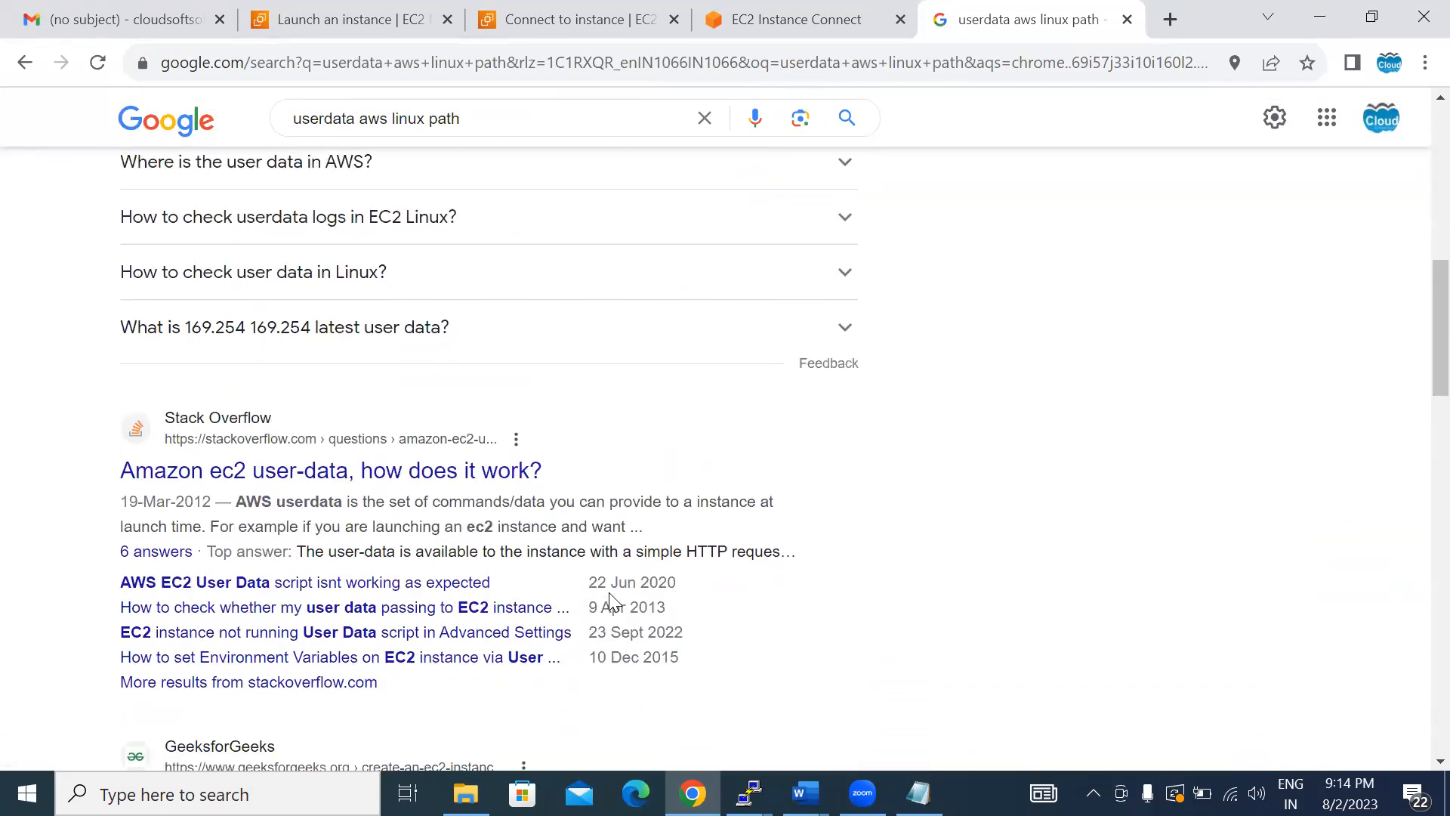
- Refine the web search to "userdata aws linux log path" and expand the question "Where can I find Userdata logs?"
click(478, 119)
key(BackSpace)
key(BackSpace)
key(BackSpace)
key(BackSpace)
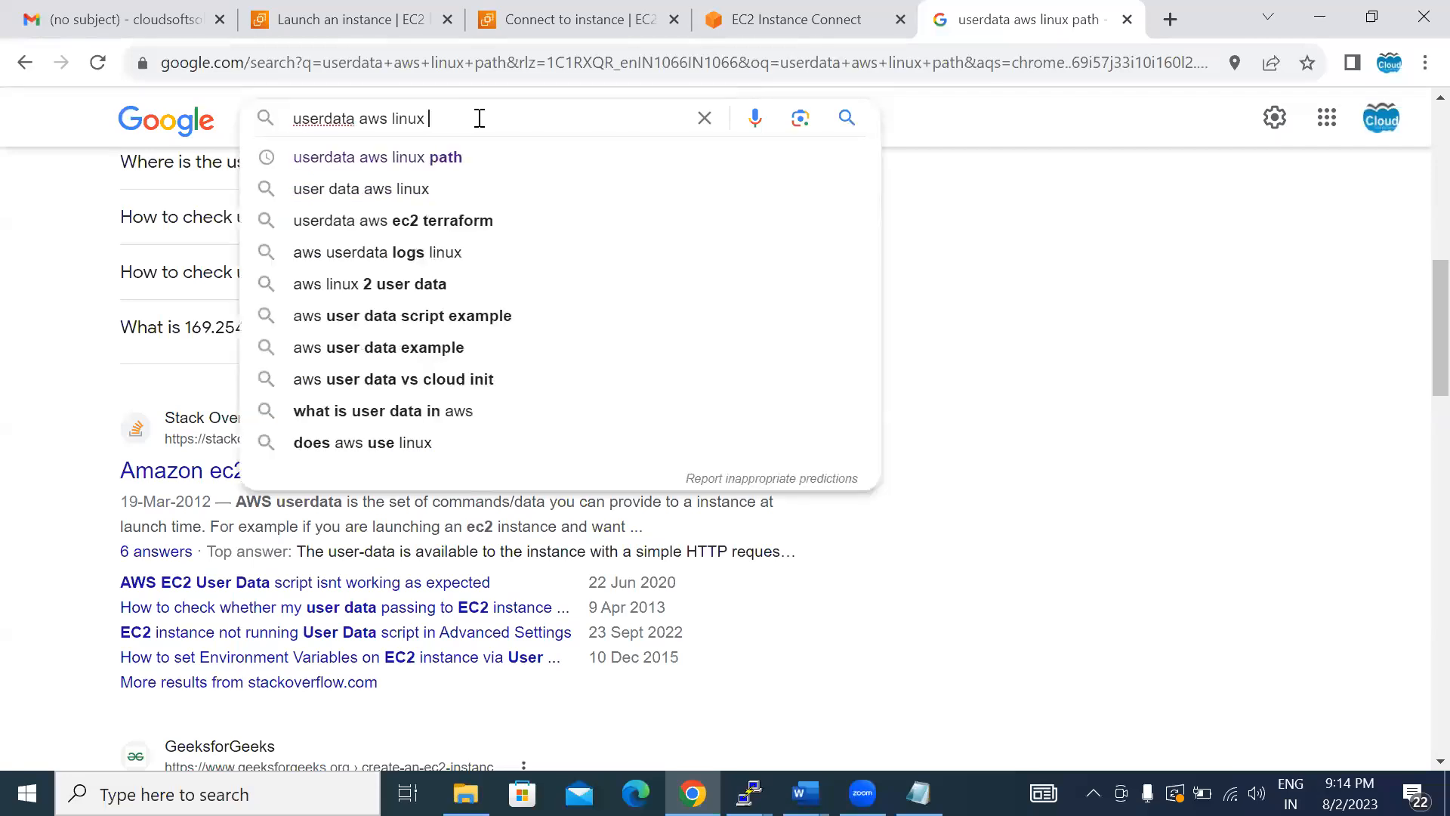
text(log path)
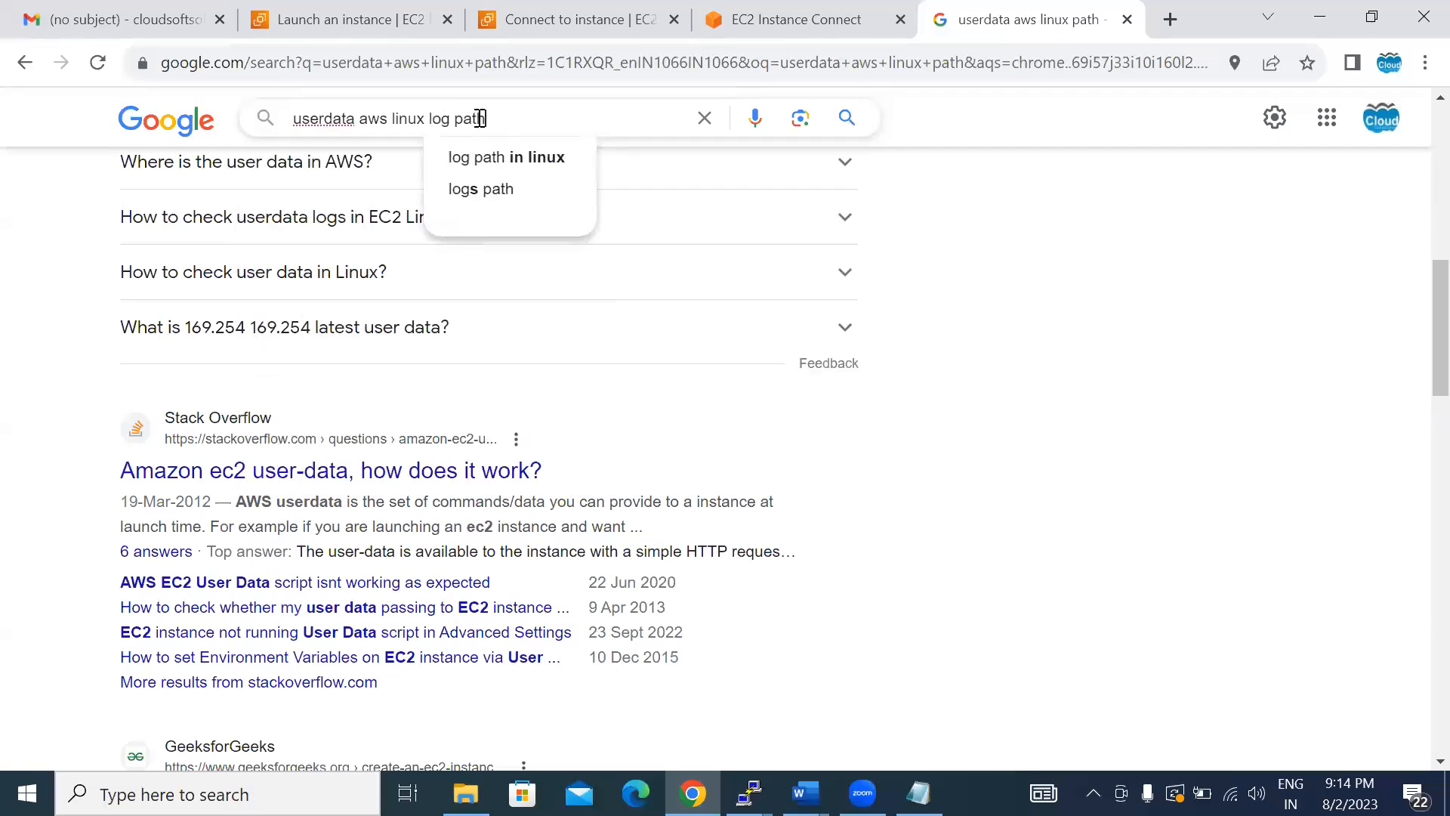
key(Return)
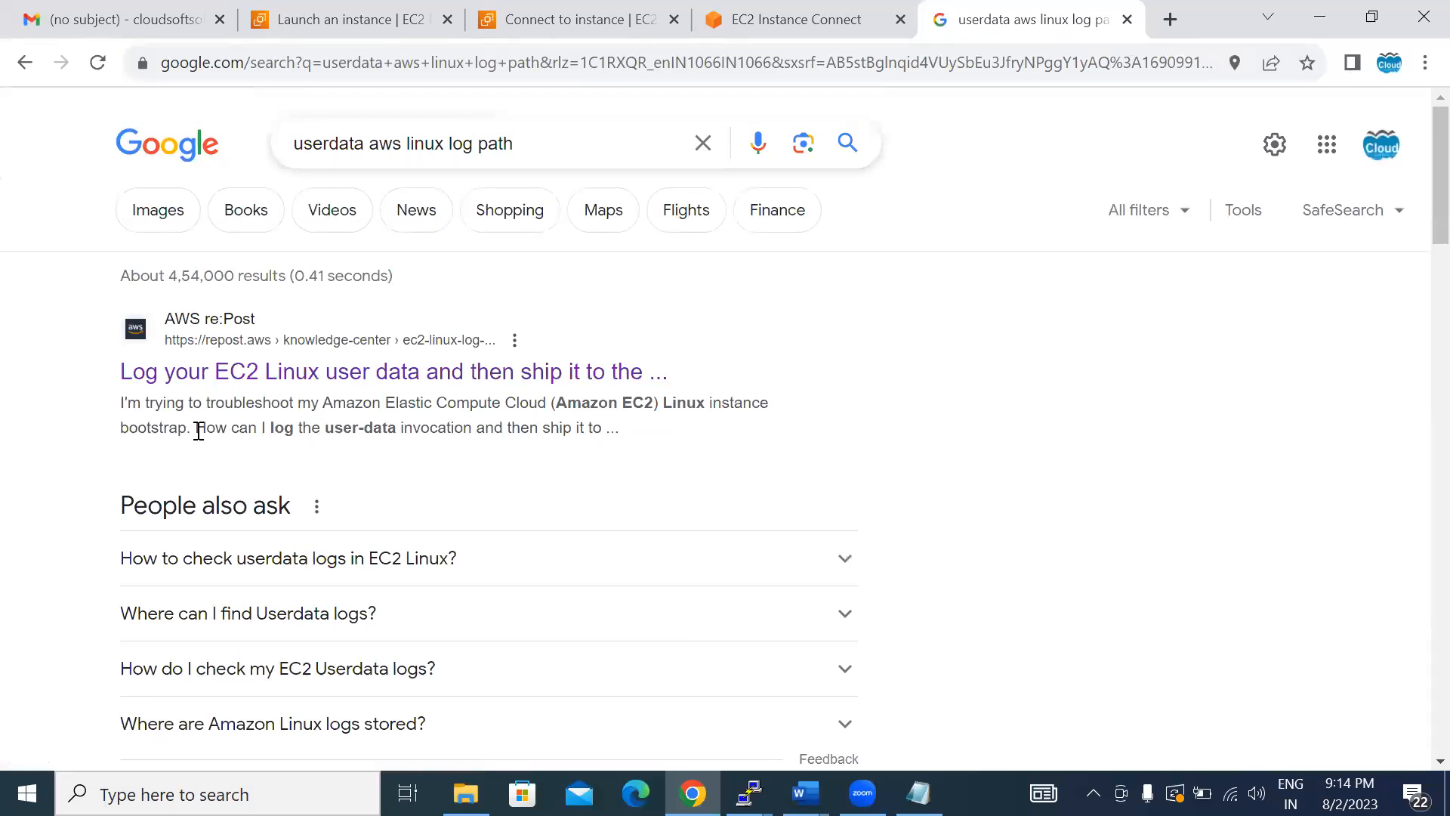
scroll(198, 431, down, 4)
click(274, 315)
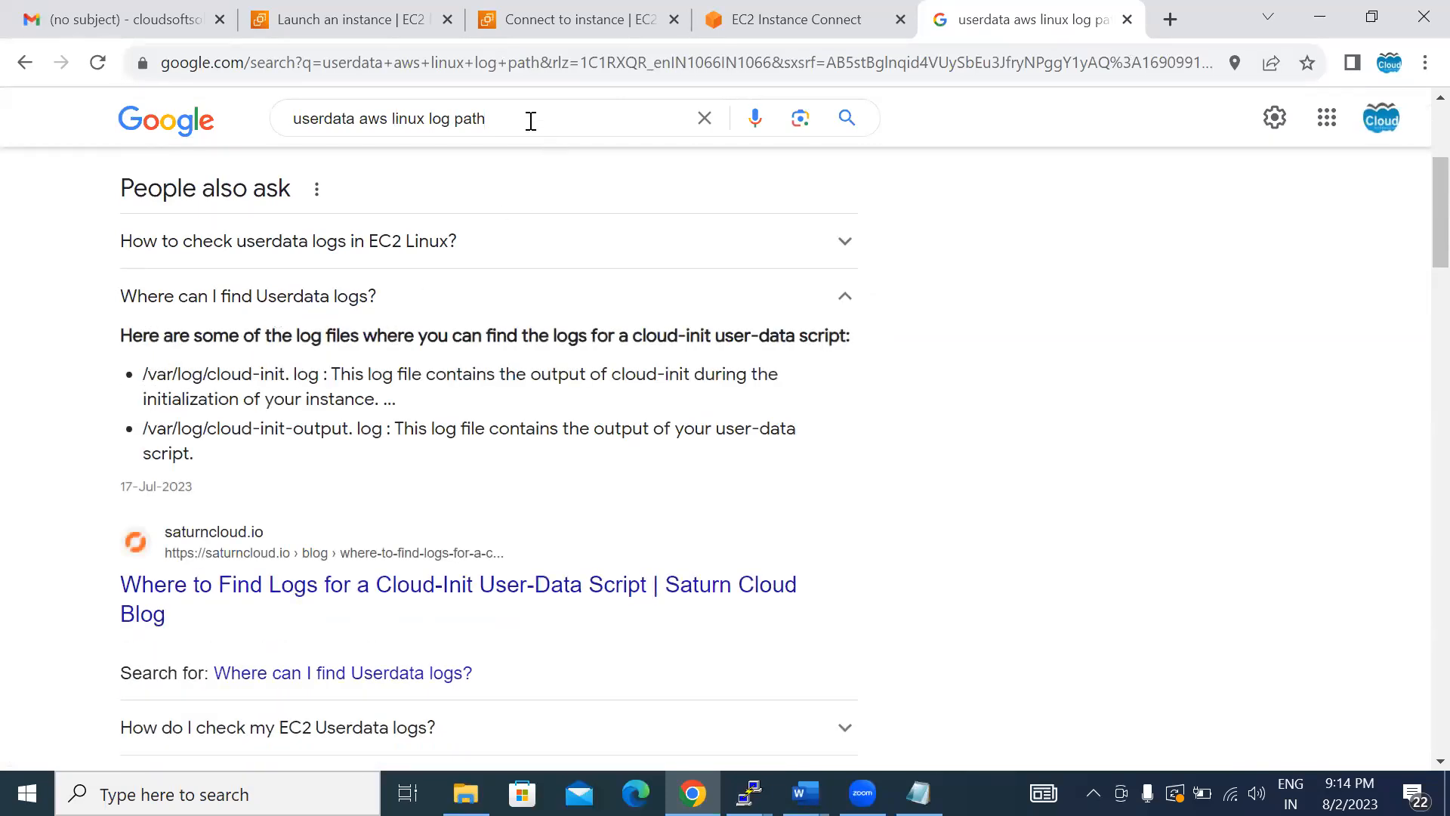
- In the EC2 Instance Connect terminal, try to enter the log directory with "sudo cd /var/log" and list its files
key(ctrl+shift+Tab)
text(cd /)
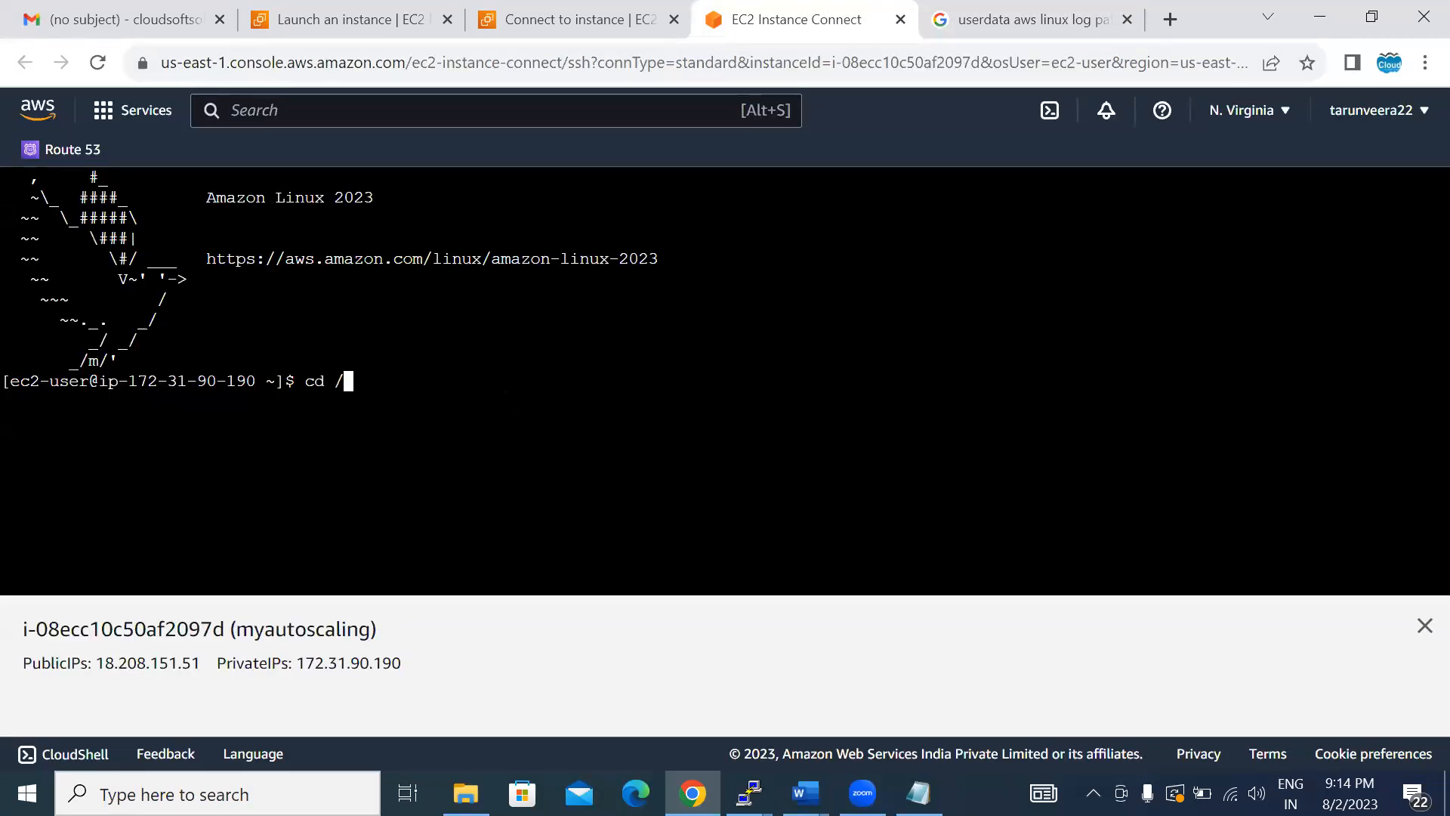
text(var/log)
key(Left)
key(Left)
key(Left)
key(Left)
key(Left)
key(Left)
key(Left)
key(Left)
key(Left)
key(Left)
key(Left)
text(sudo)
key(Return)
text(ls)
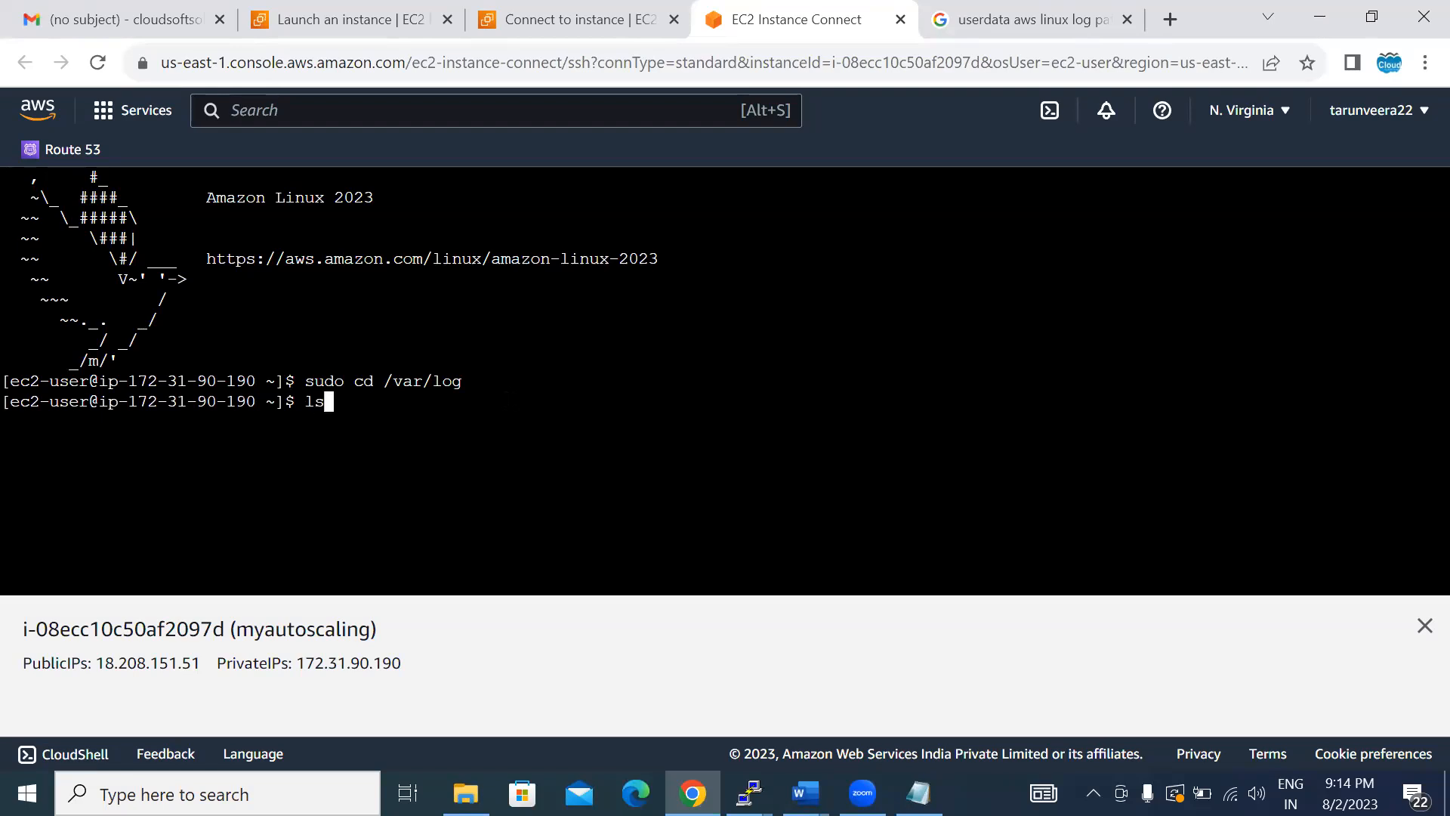
key(Return)
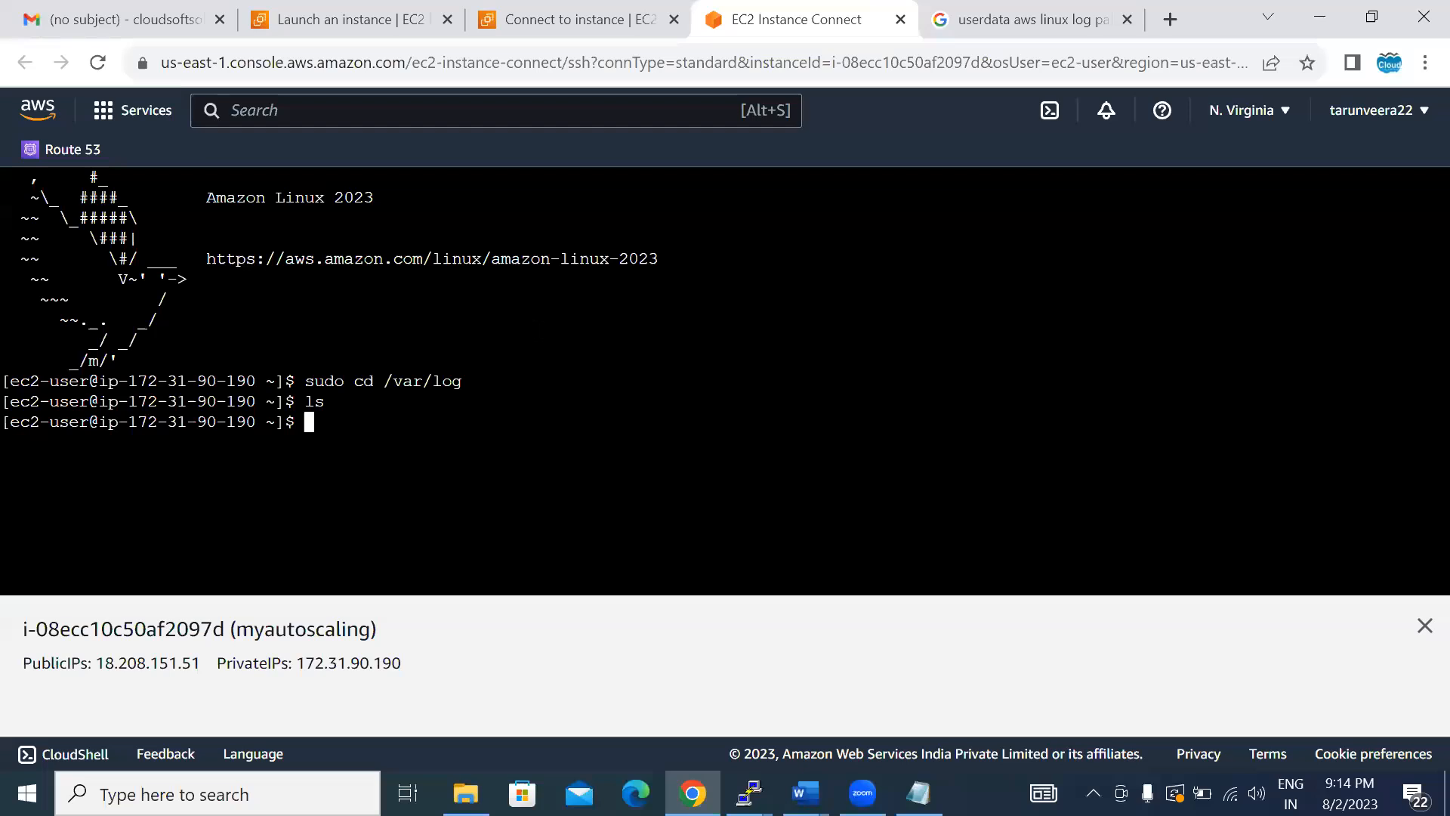
- Recheck the log paths in the search results, then run "ls -al" and "pwd" in the instance terminal
click(994, 12)
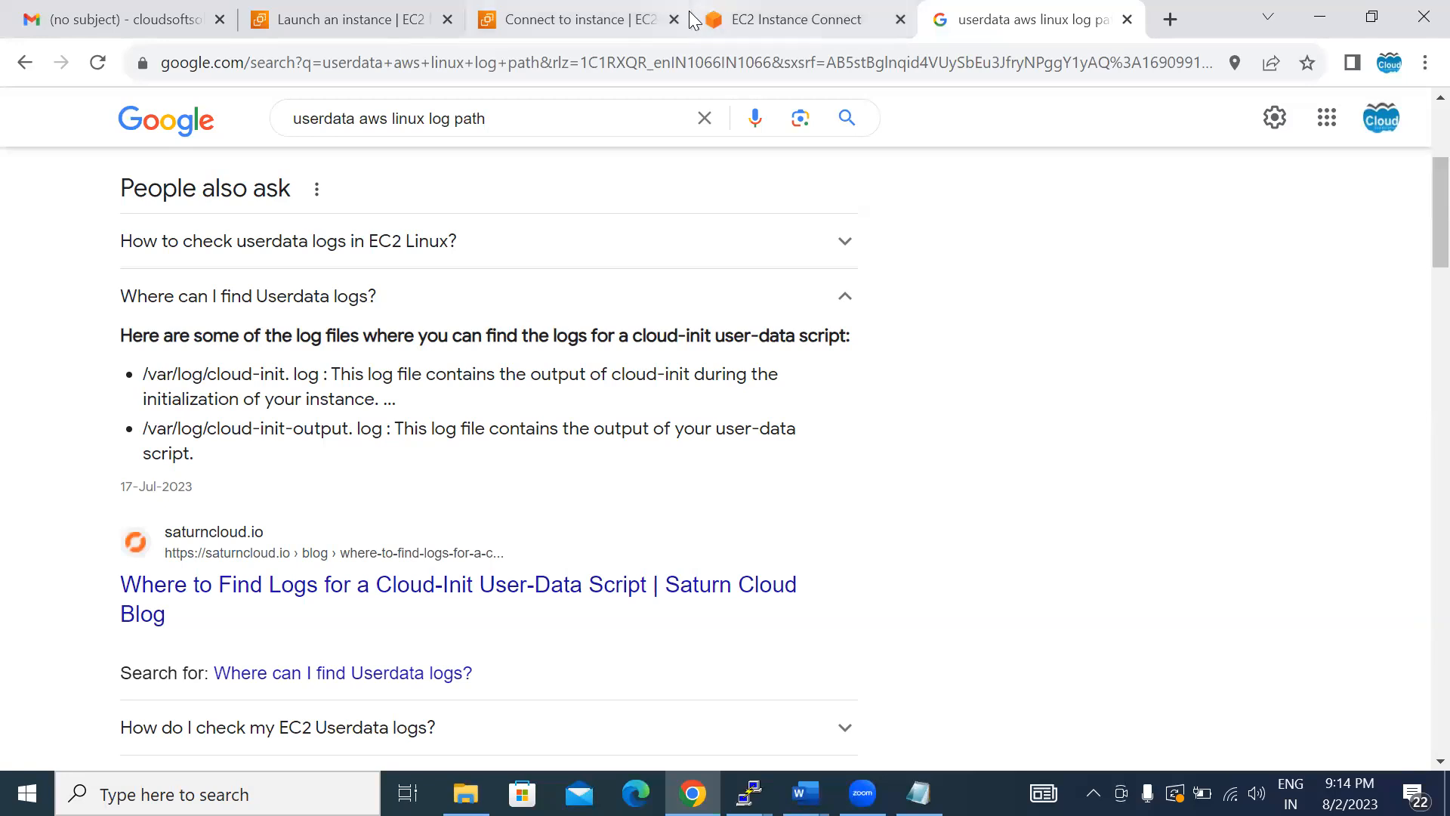
click(741, 27)
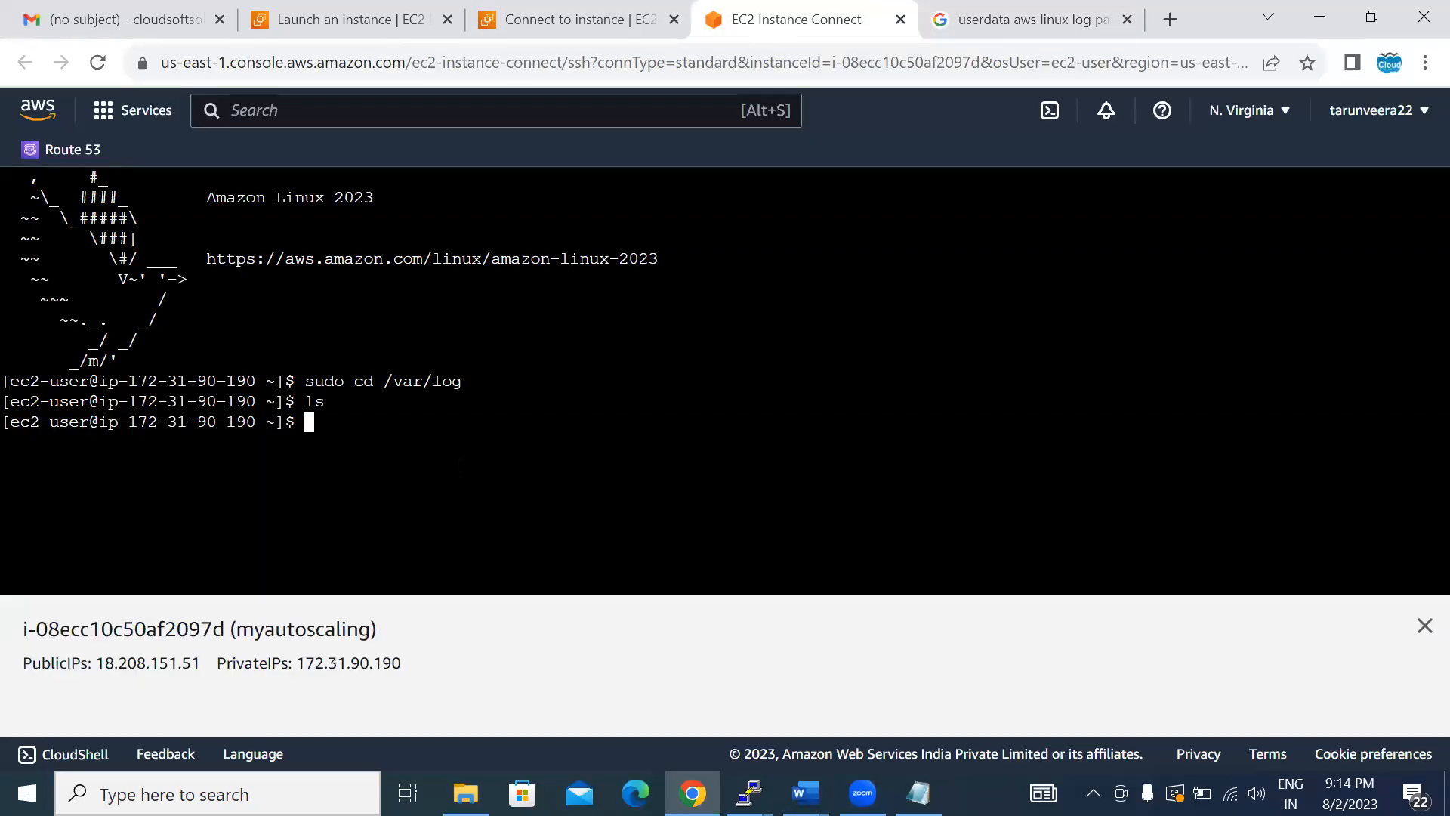
text(ls -al)
key(Return)
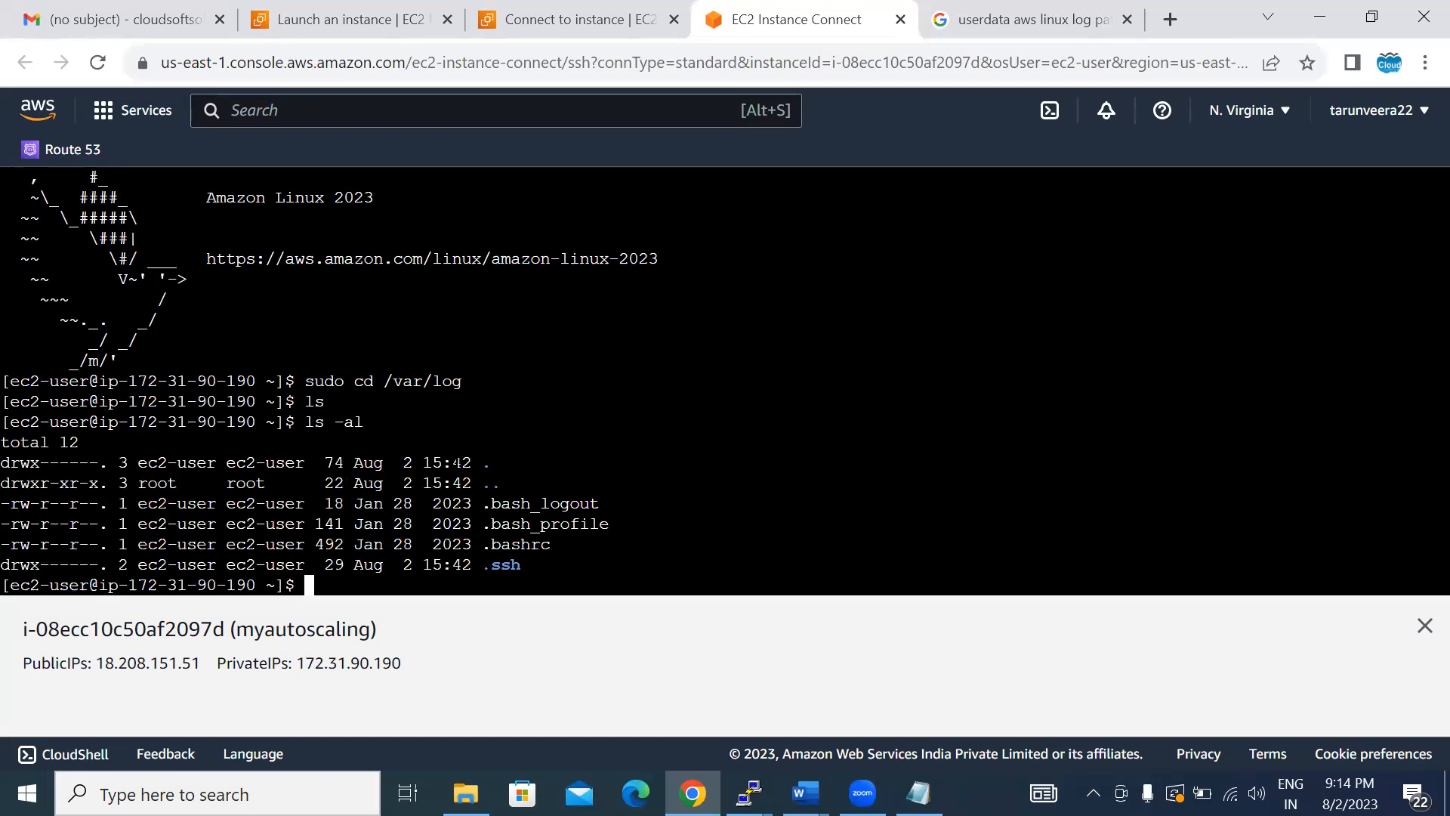
text(pwd)
key(Return)
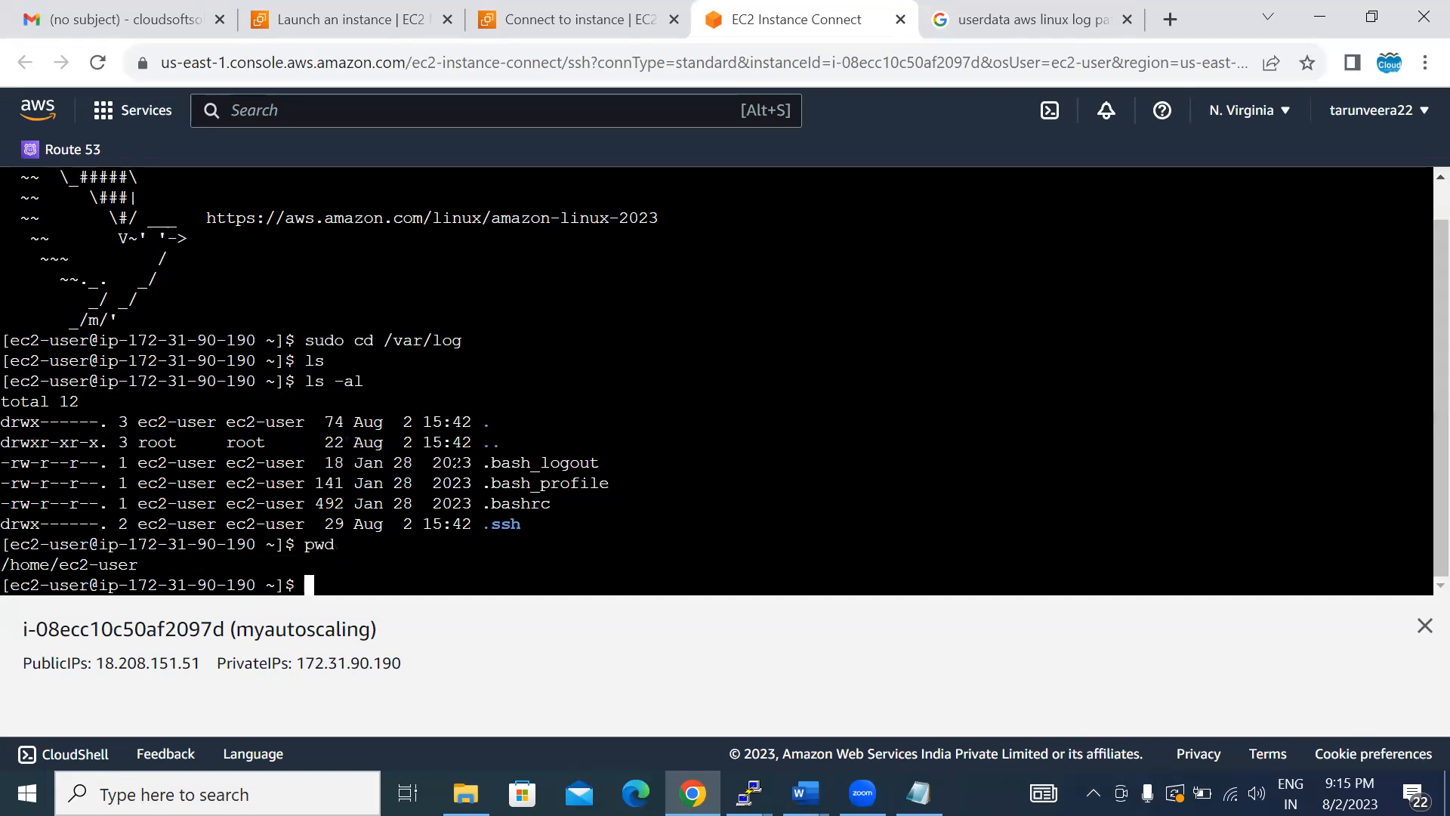
- Change the terminal's directory to /var/log and list its contents
text(cd /var/log)
key(Return)
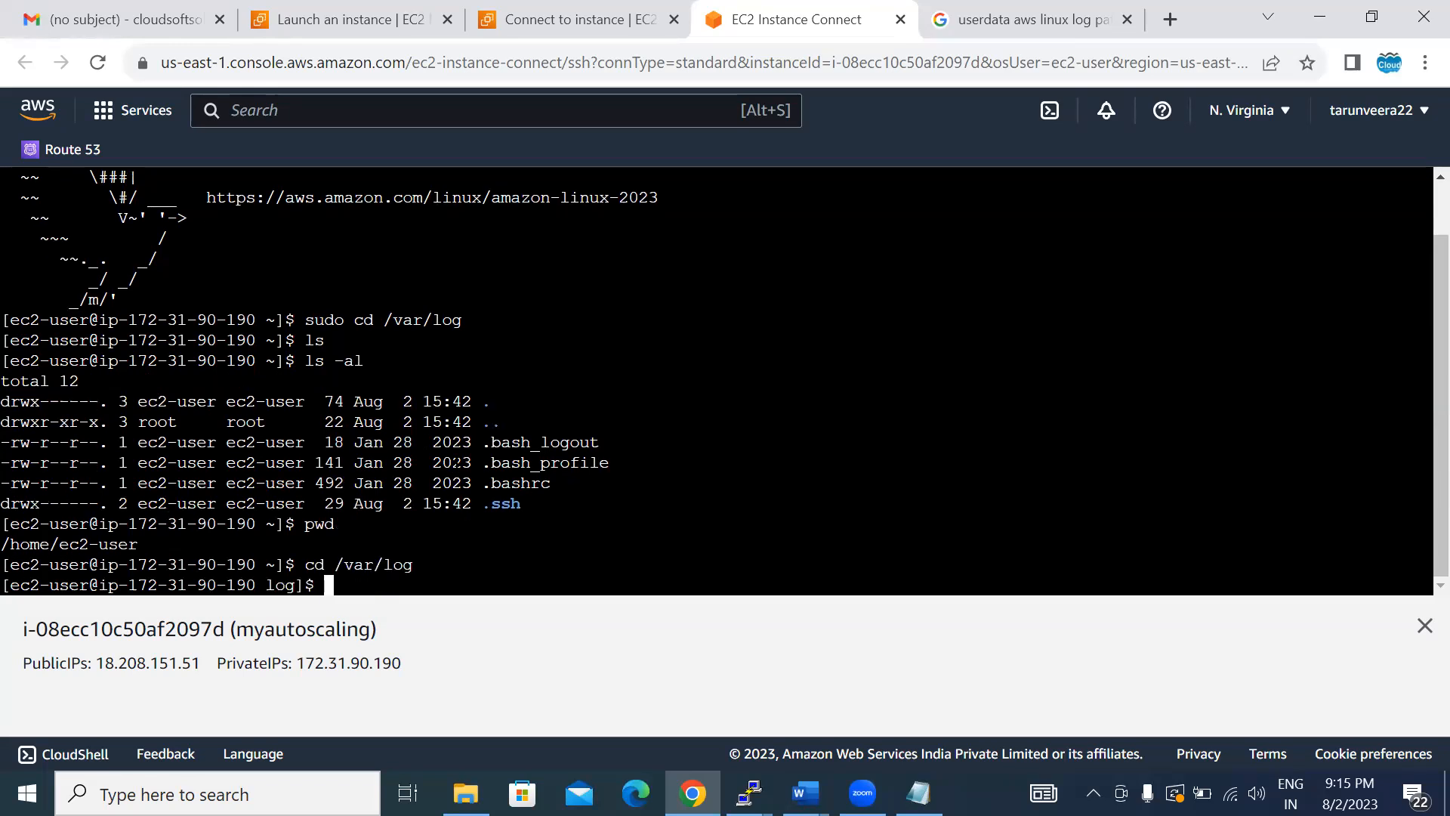
text(ls)
key(Return)
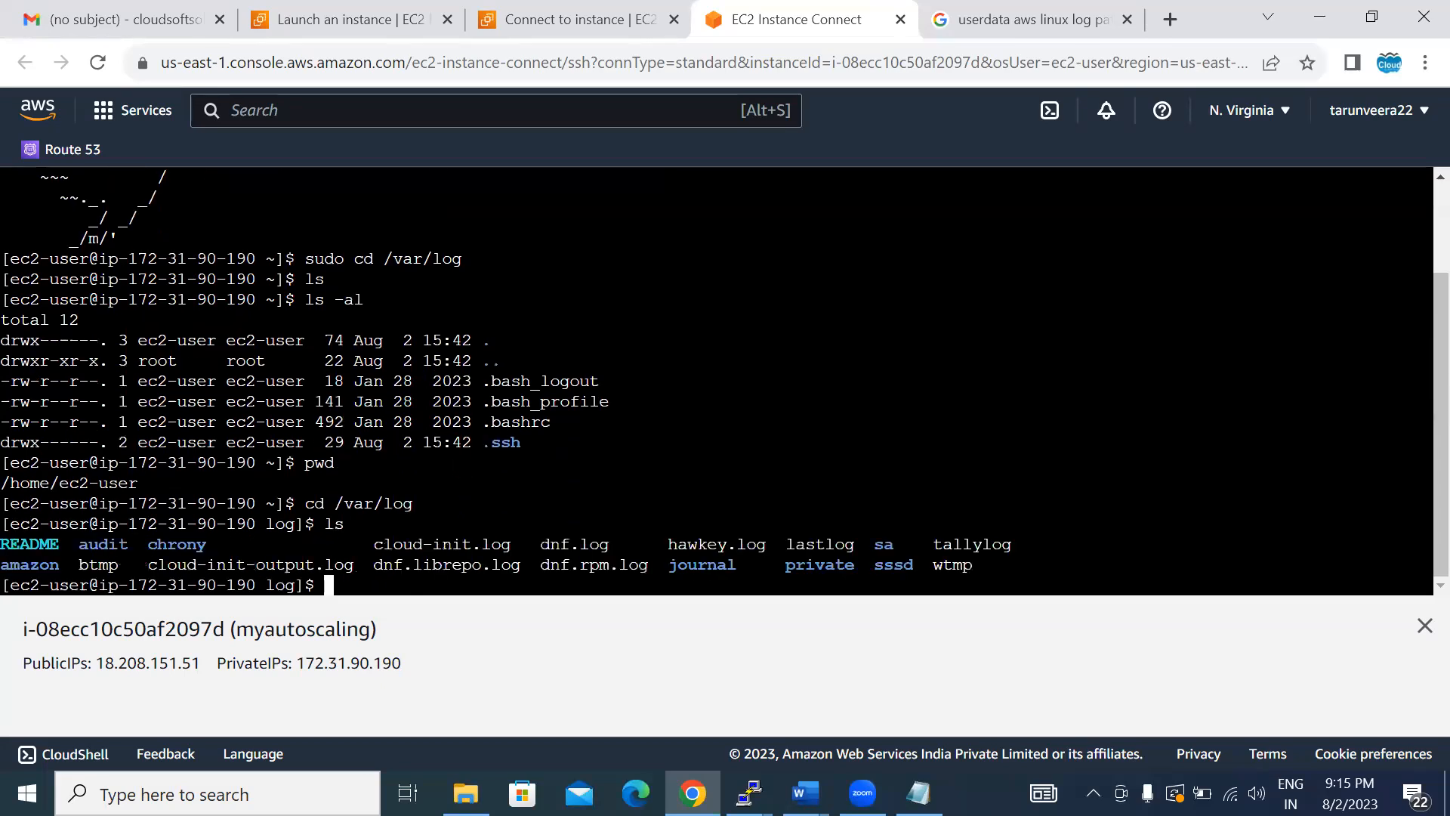
- Print the contents of cloud-init.log in the terminal
text(cat c)
text(l)
key(Tab)
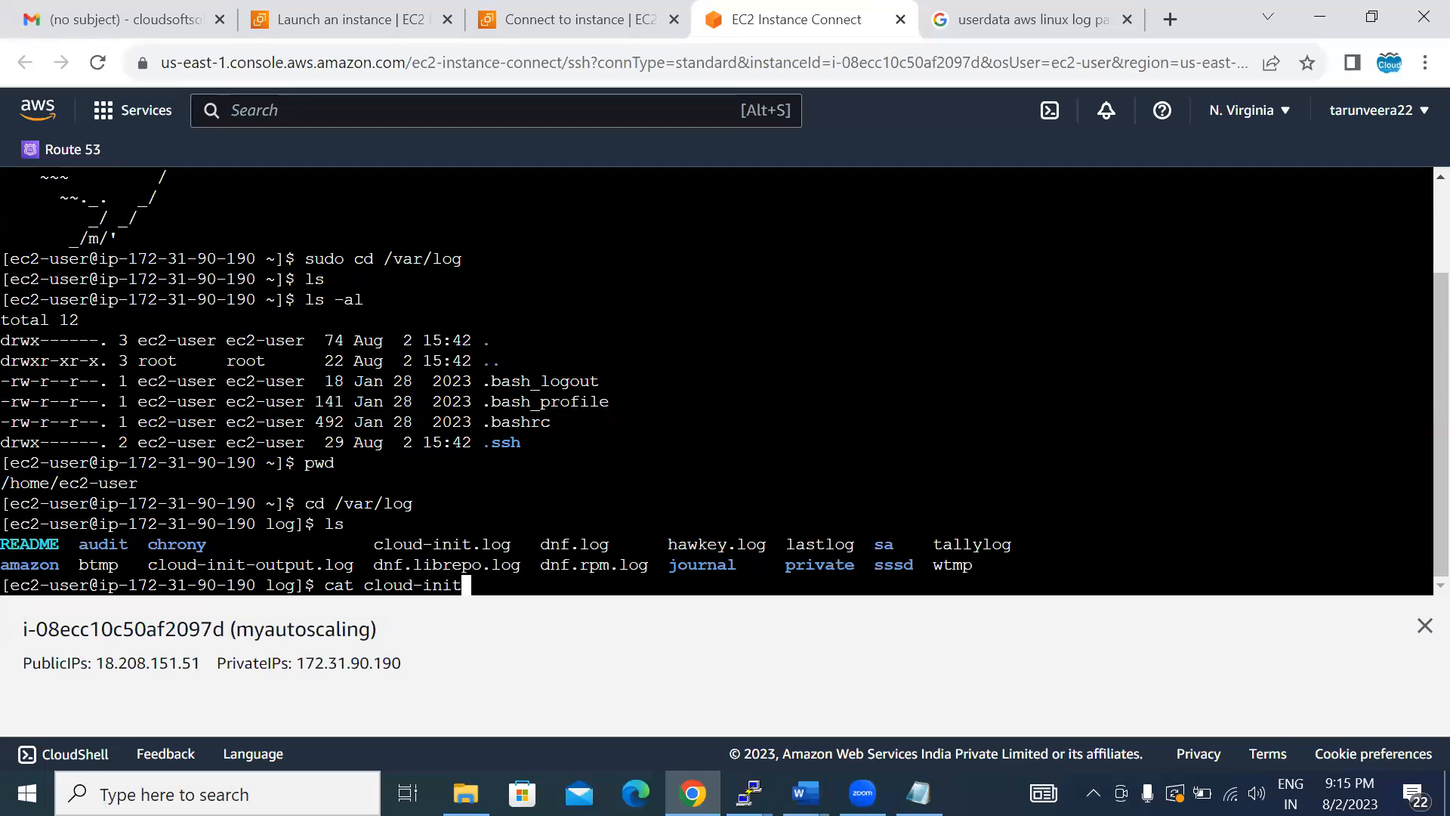
text(.)
key(Tab)
text(l)
key(BackSpace)
key(Return)
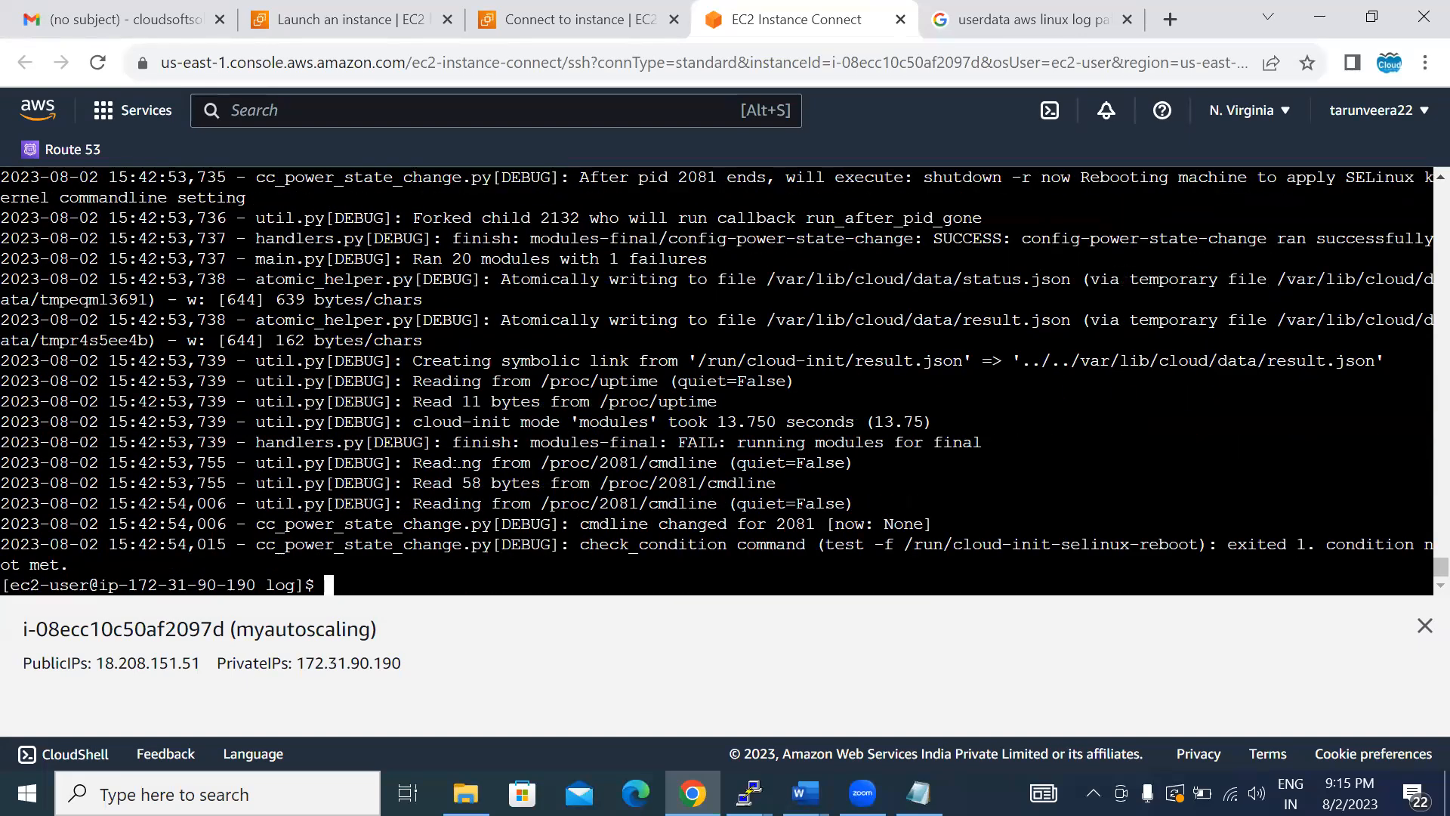
- Print the contents of cloud-init-output.log to check the user data script's output, then recall that command at the prompt
text(cat cloud-init)
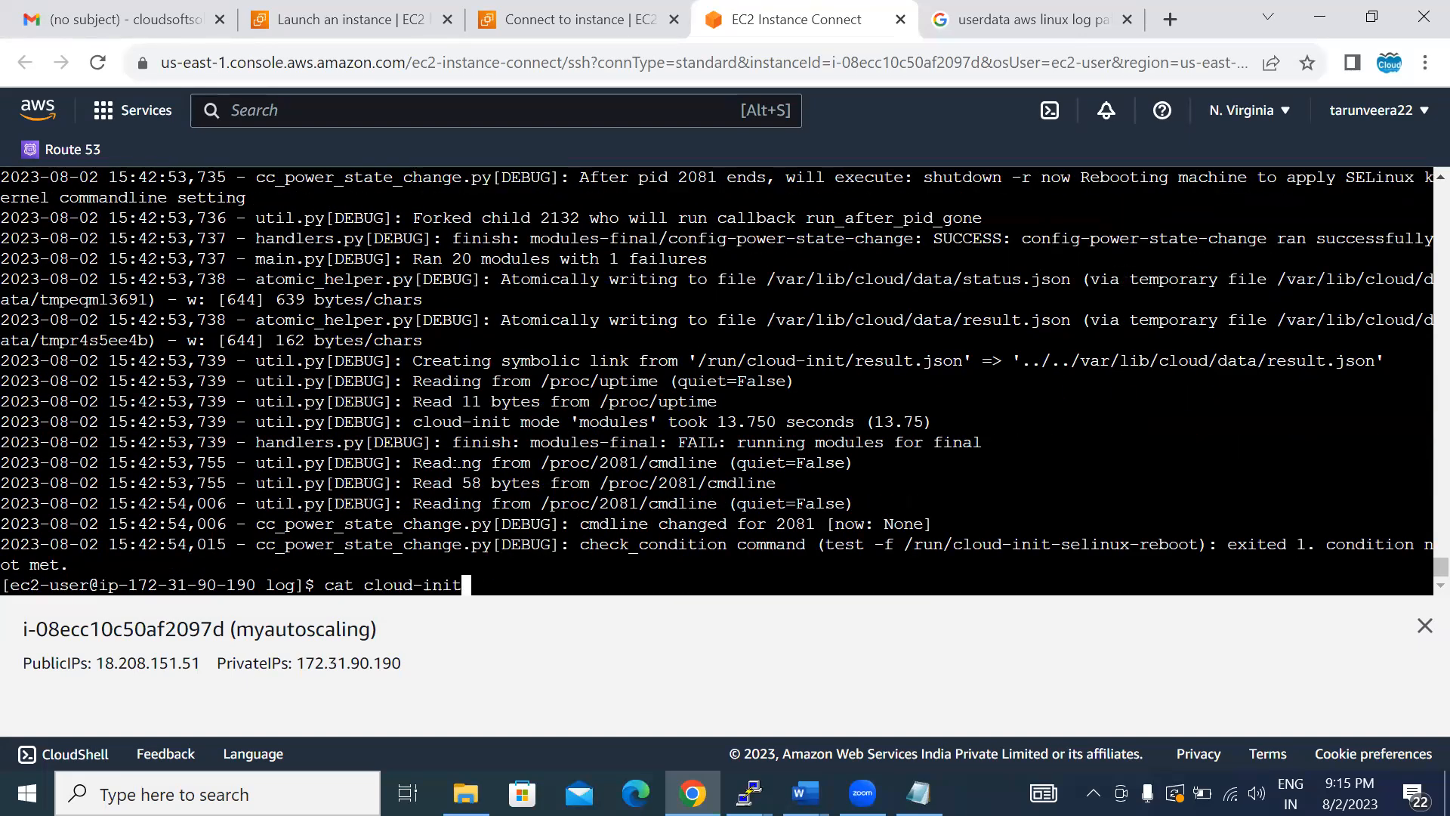
text(-)
key(Tab)
key(Return)
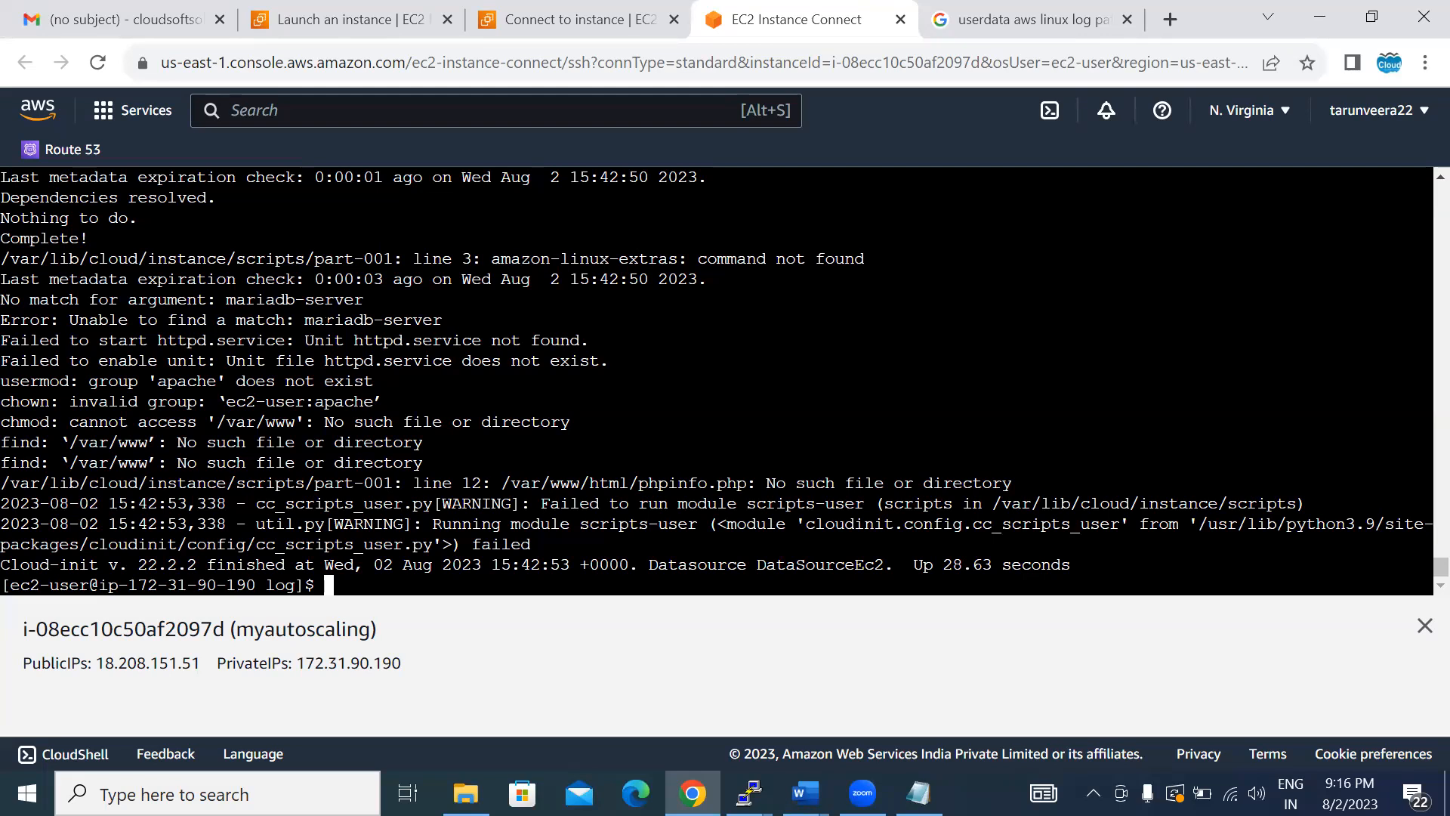
key(Up)
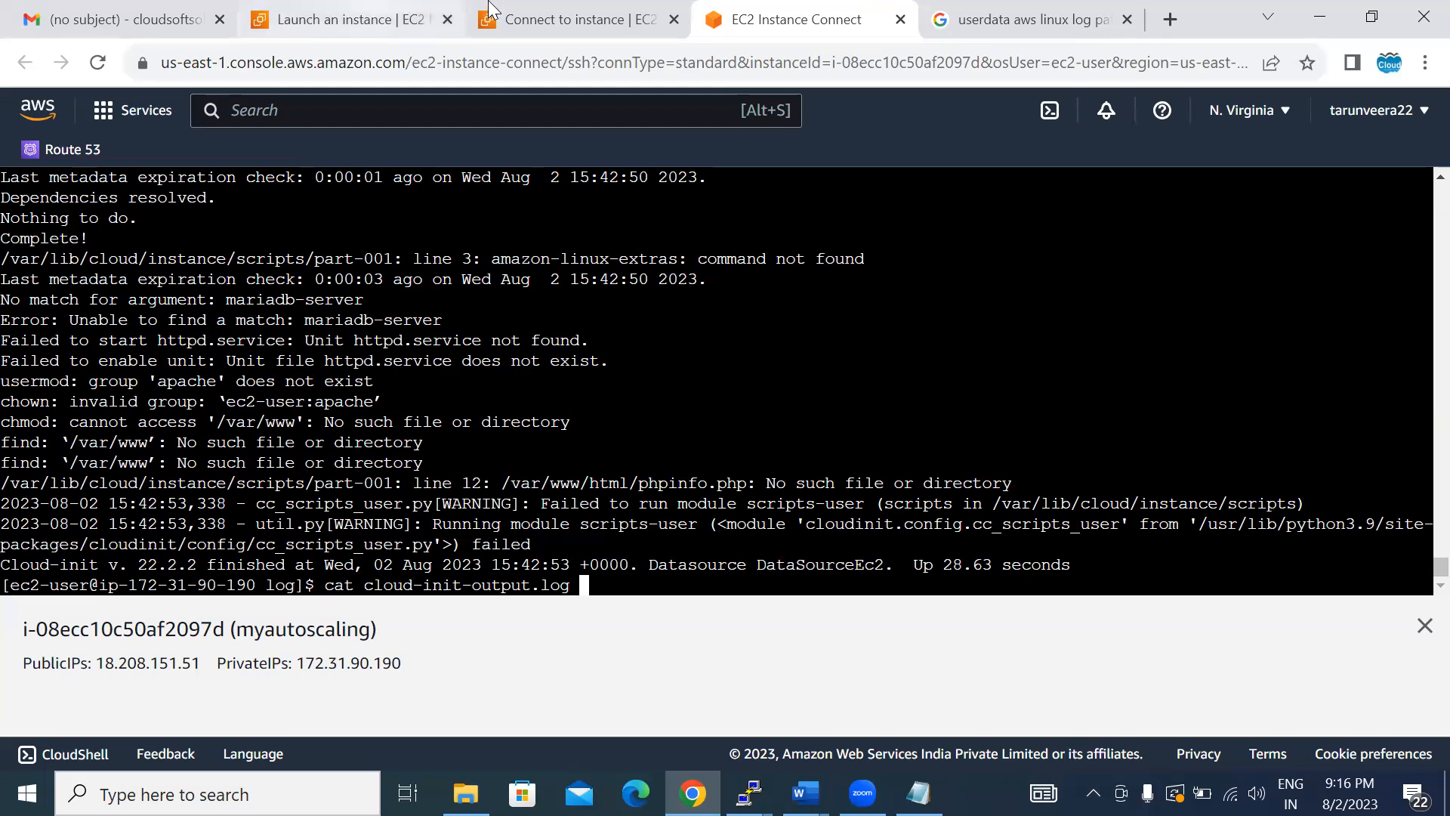
- Close the Connect to instance page and return to the Launch an instance page
click(563, 19)
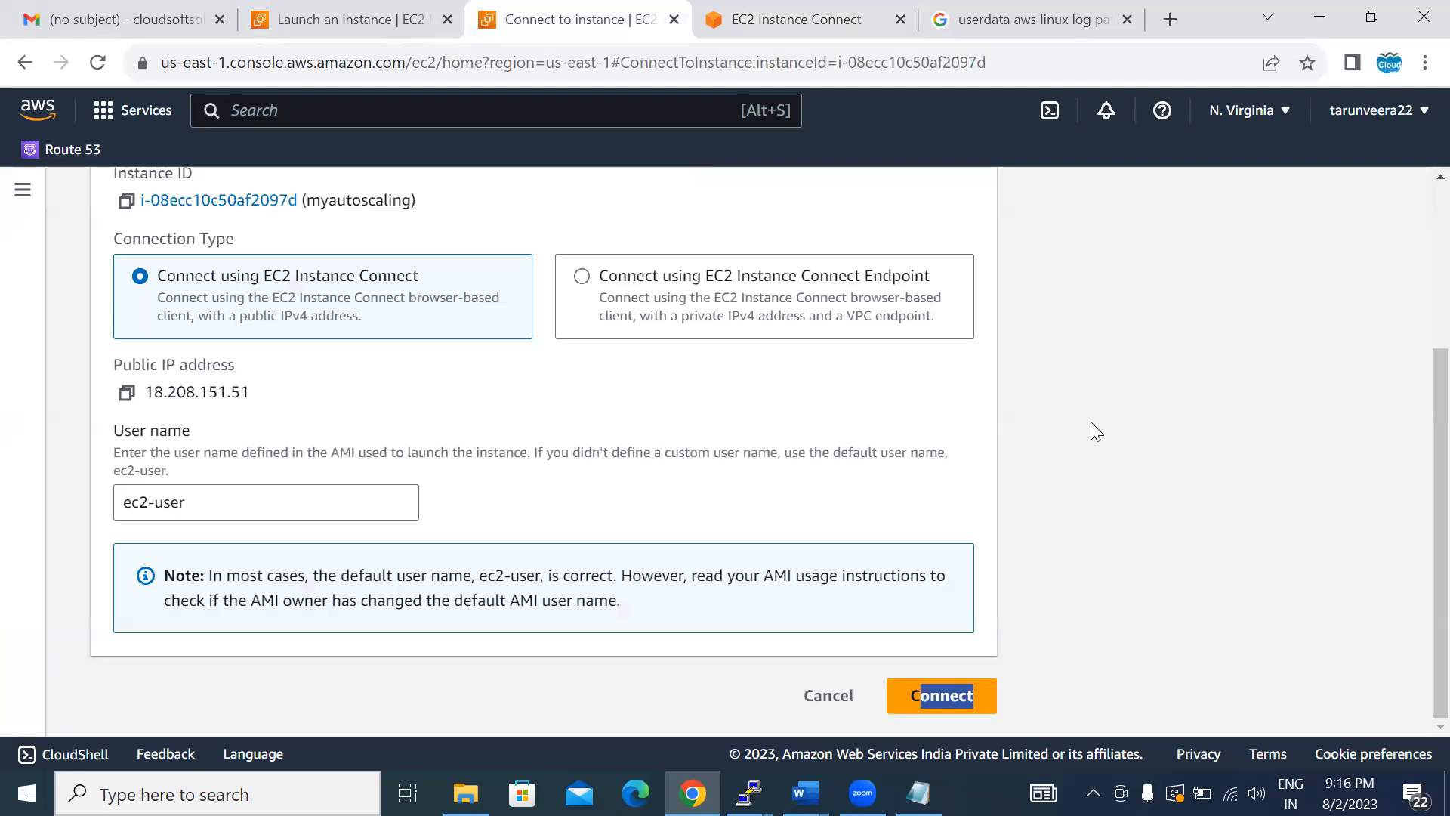
drag(1088, 421, 679, 23)
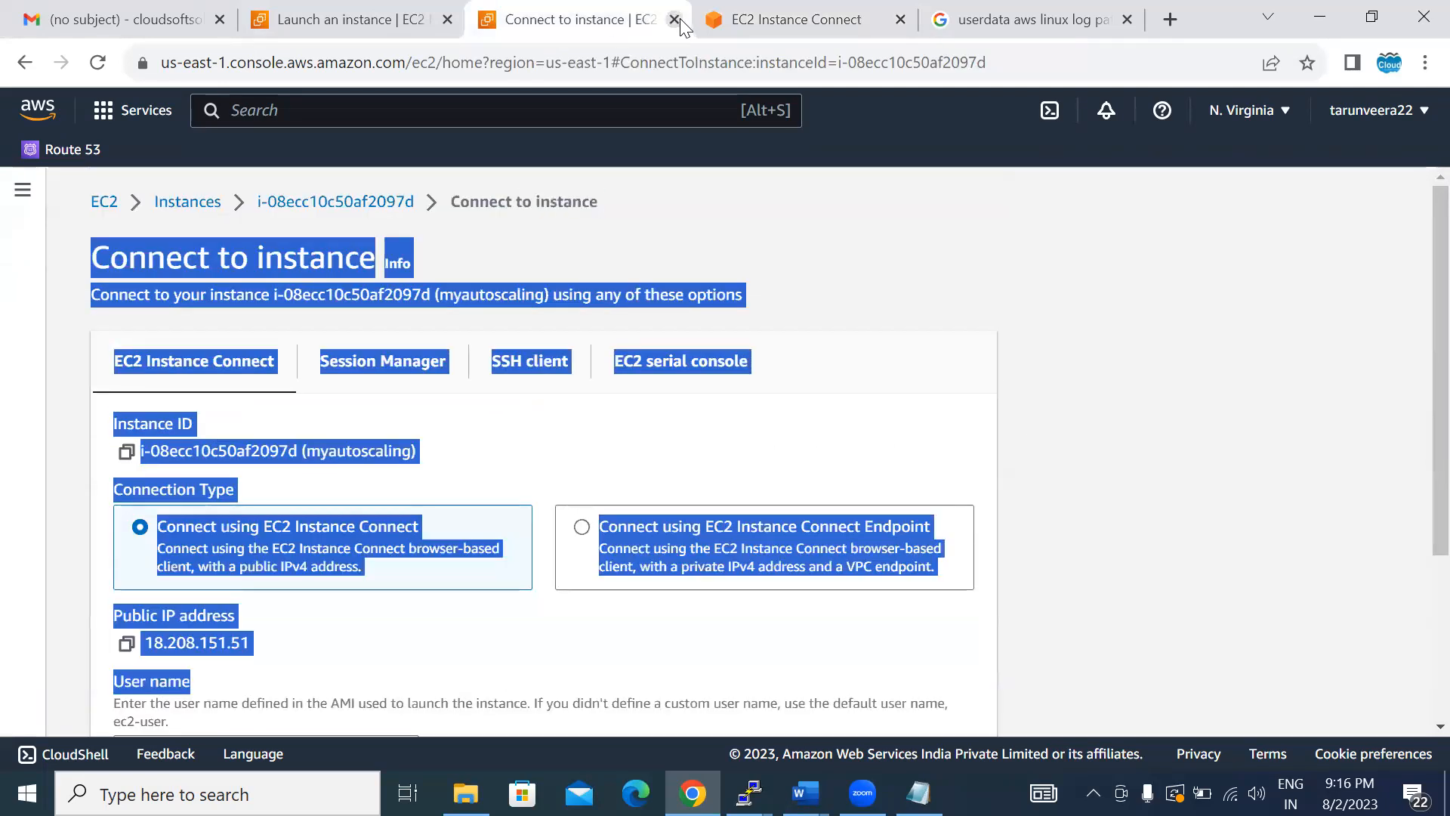
click(675, 20)
click(355, 19)
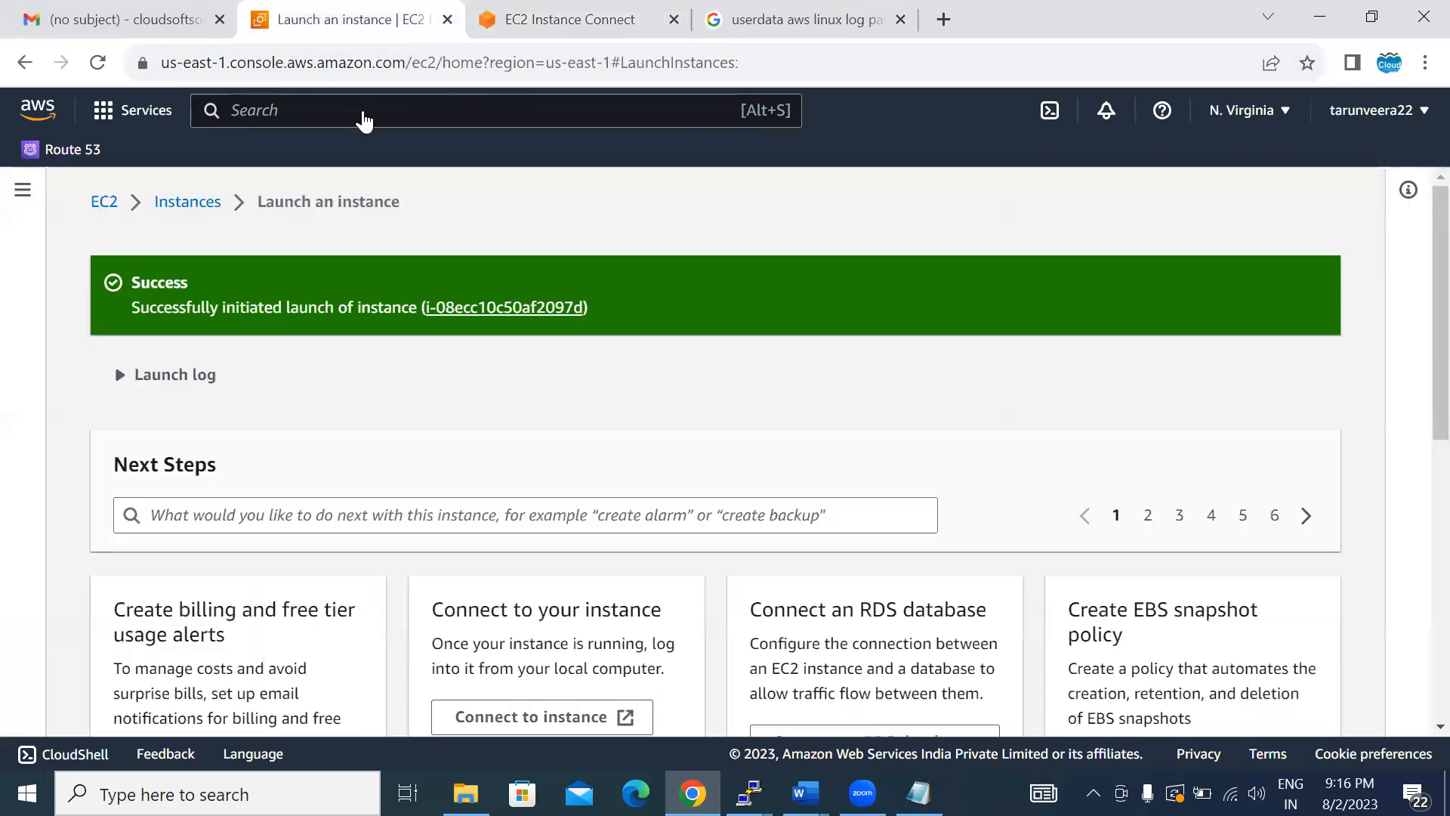
- Return from the launch confirmation to the list of EC2 instances
click(175, 204)
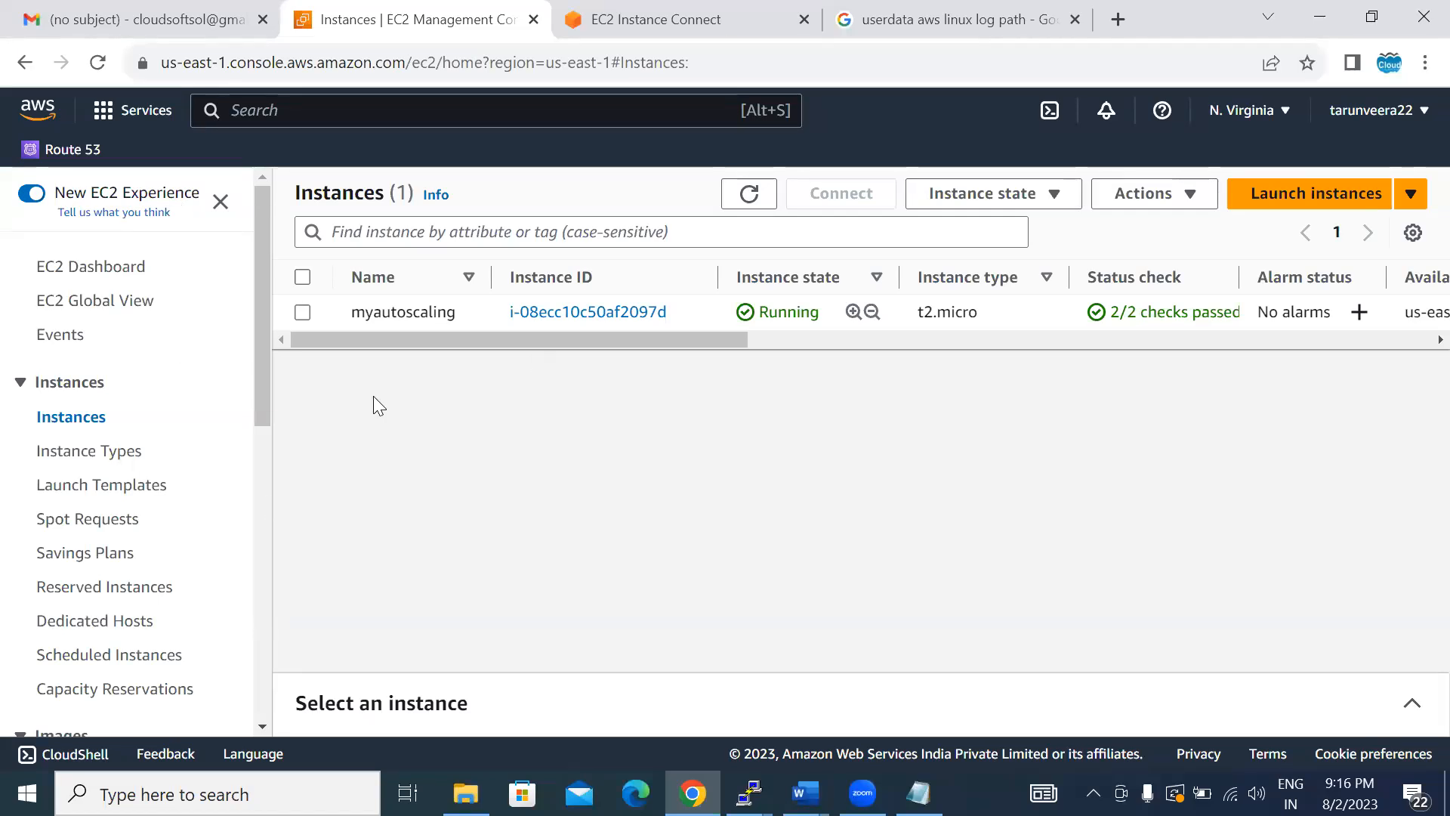
click(993, 194)
drag(1166, 355, 1135, 201)
click(1135, 198)
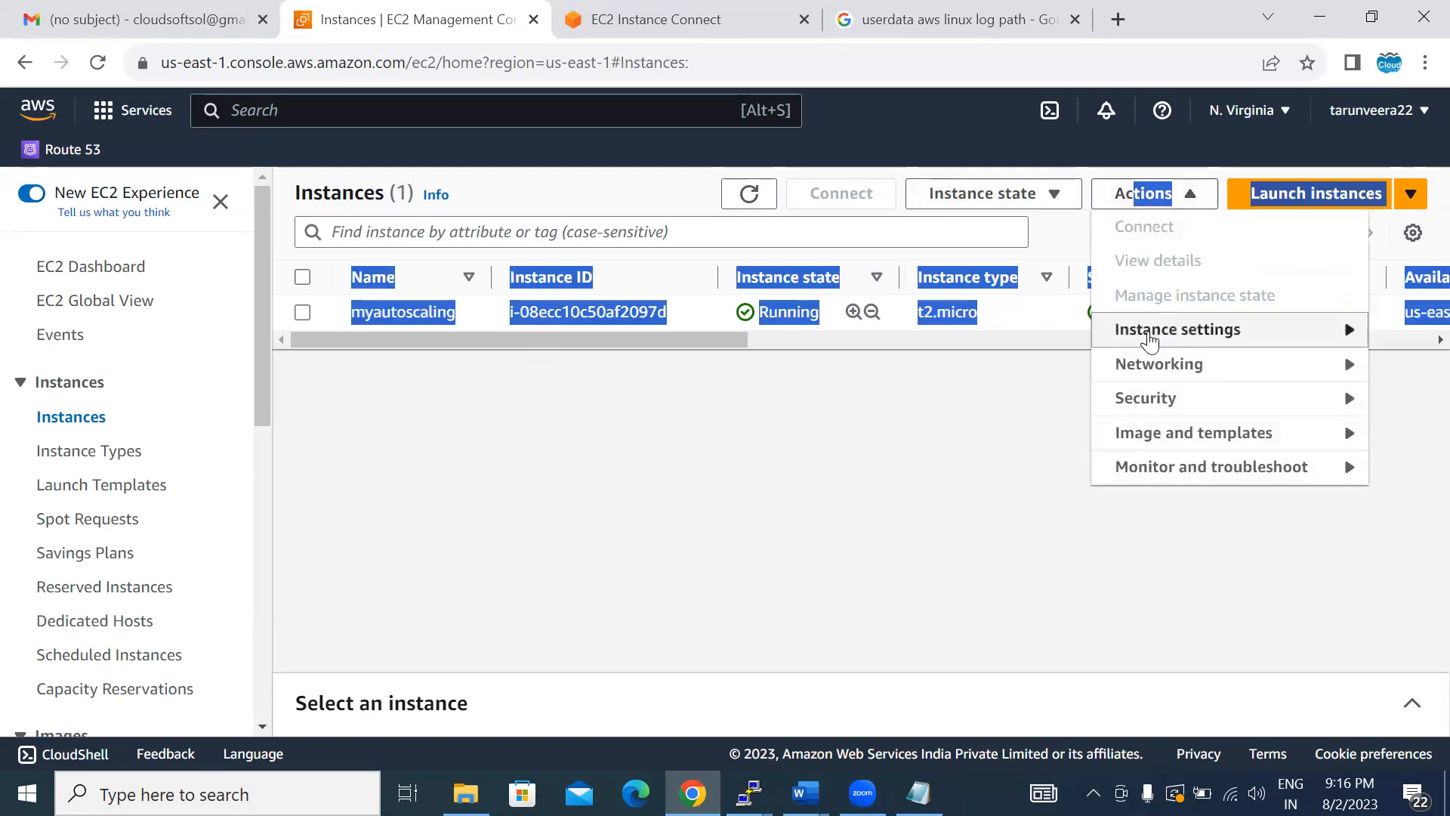
click(1149, 339)
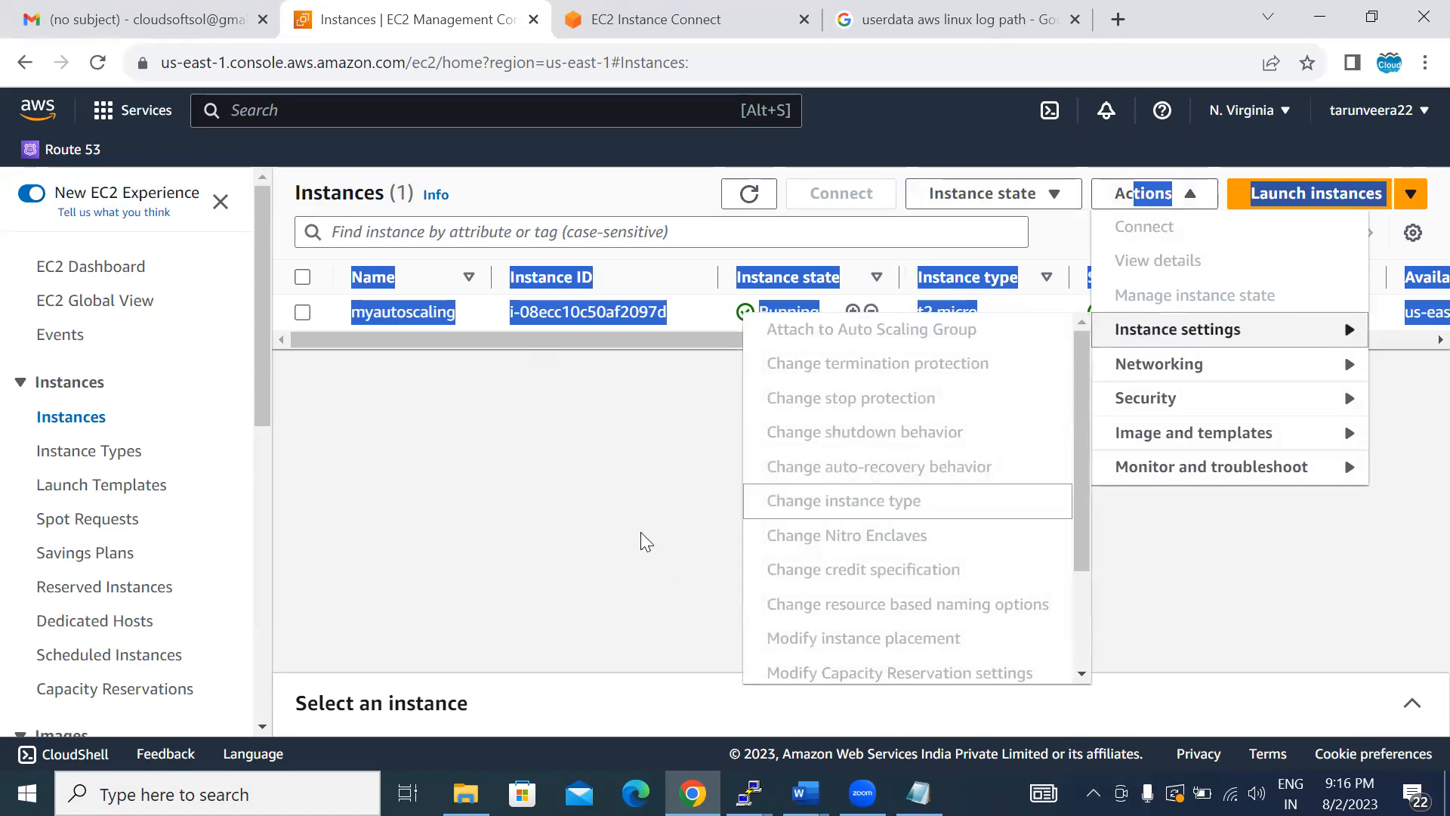
click(644, 541)
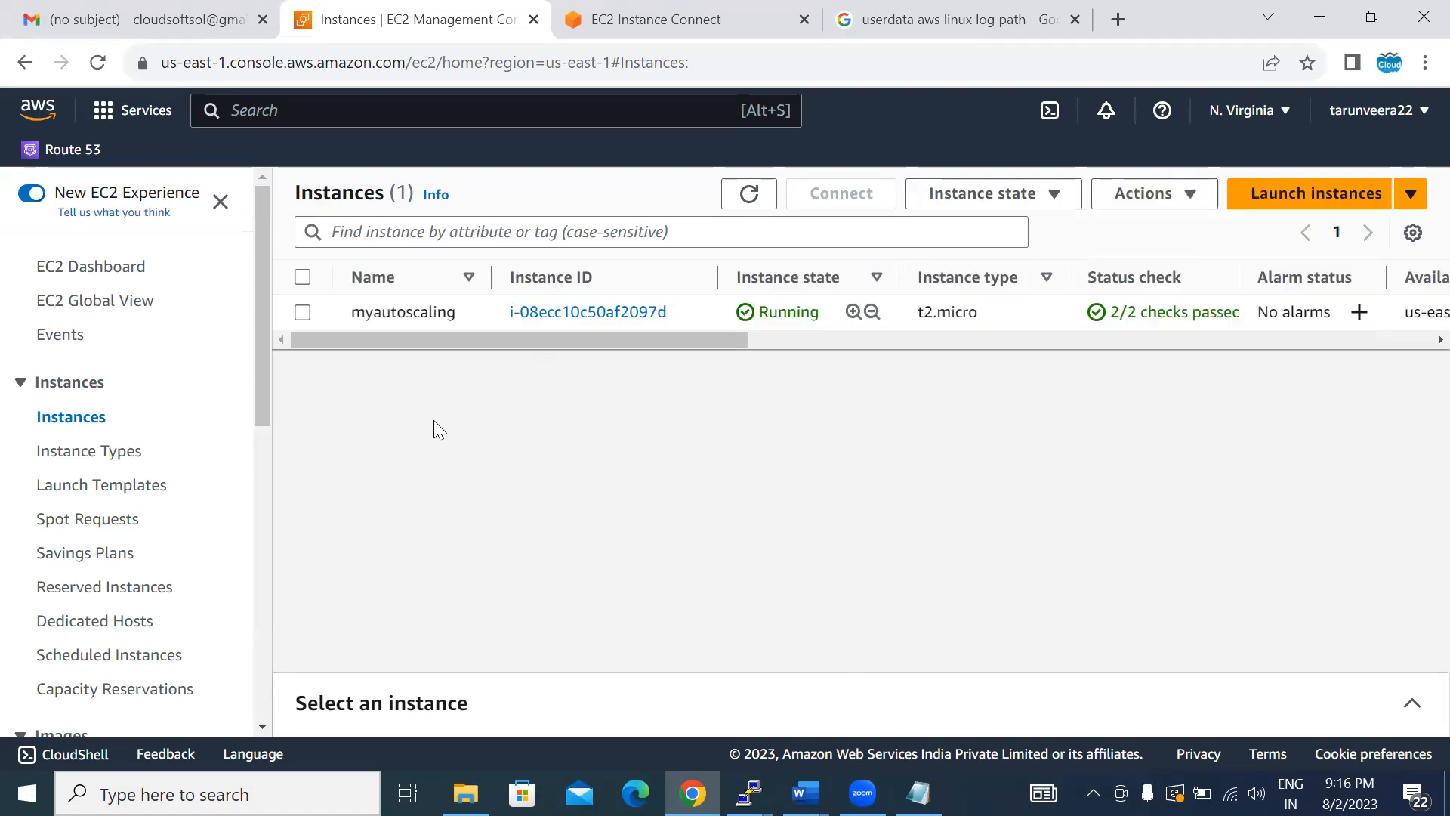
- Select the myautoscaling instance and look through its available instance settings options
click(303, 313)
click(1134, 198)
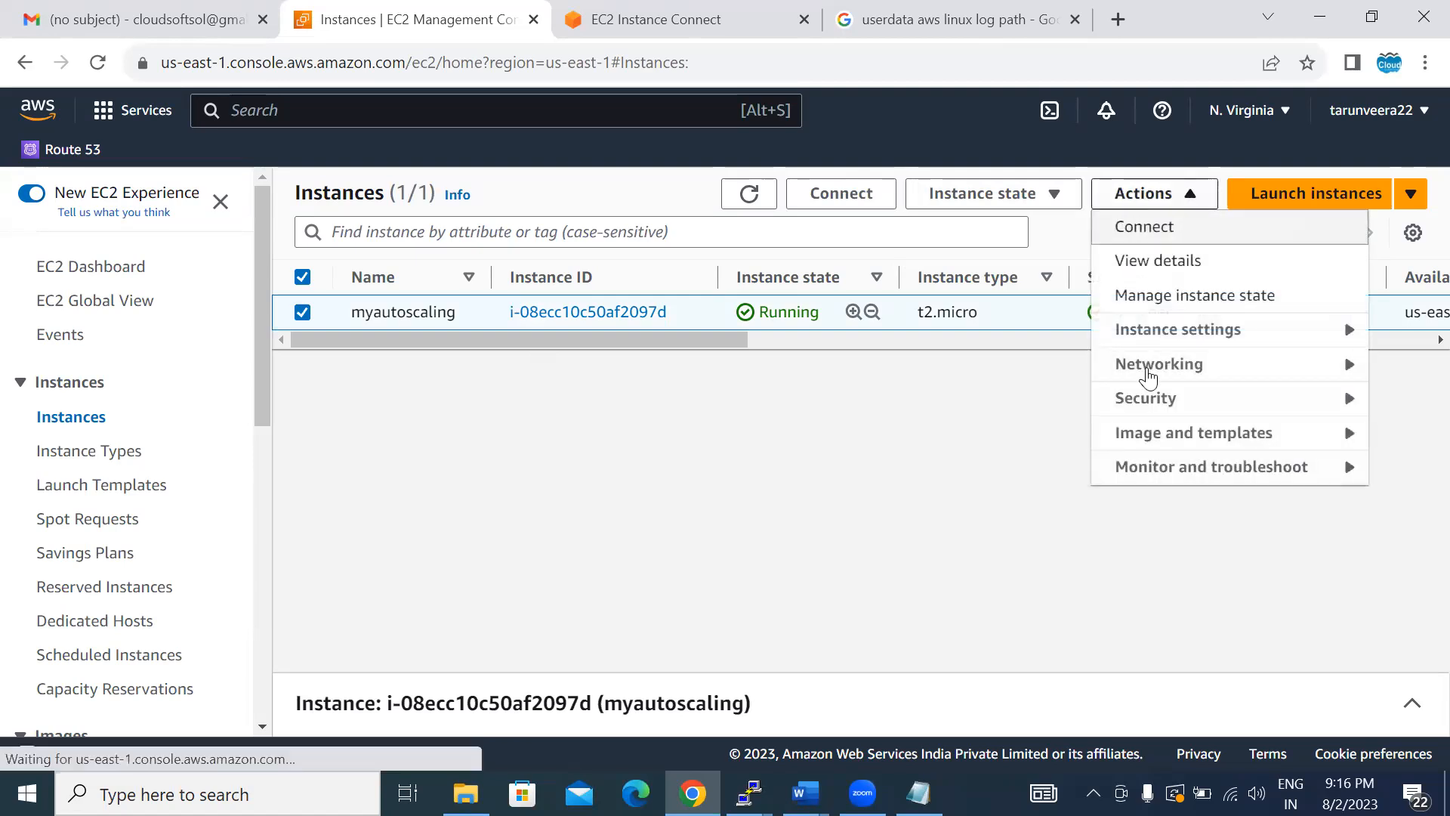
mouse_move(1152, 349)
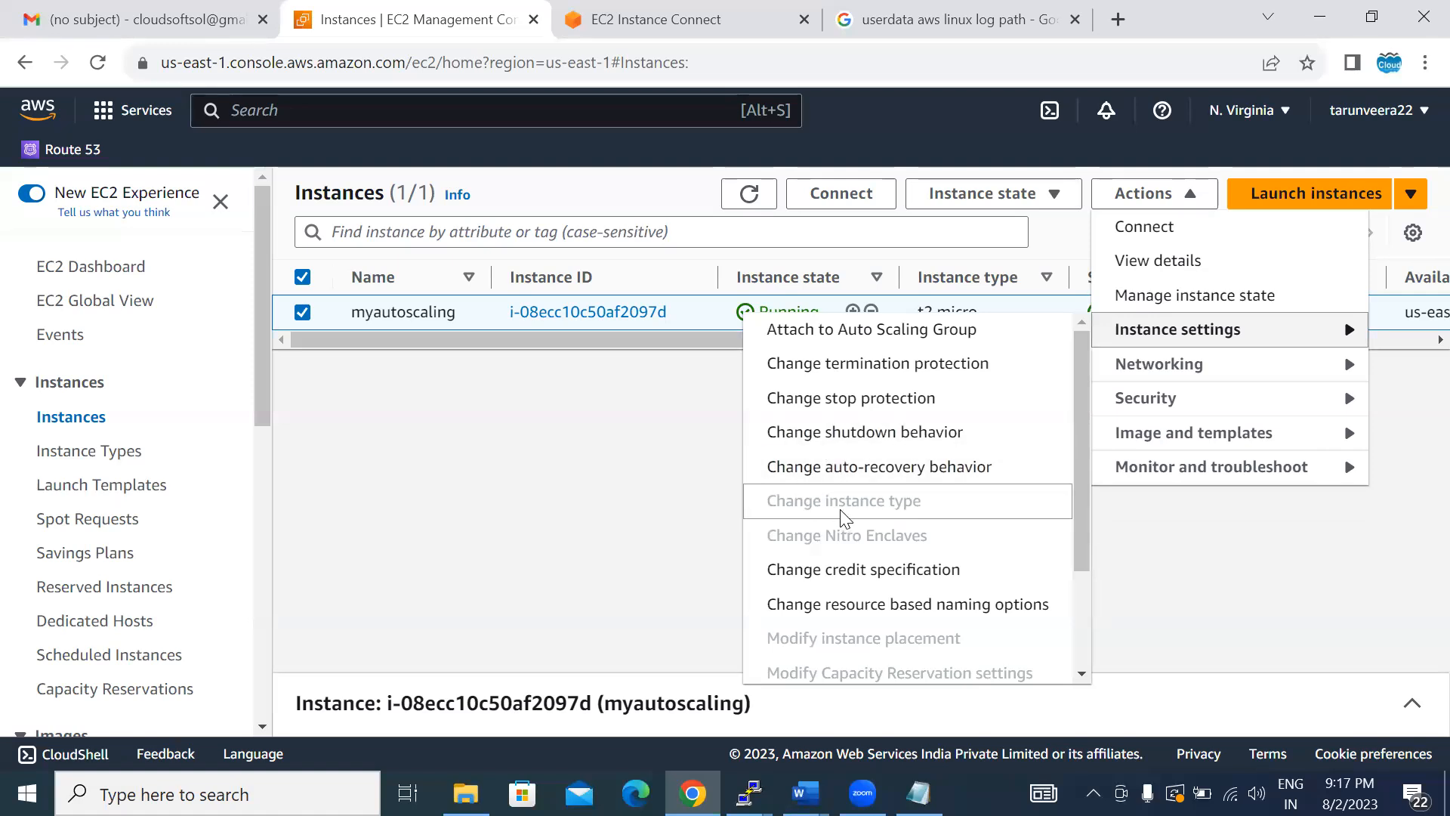
click(709, 494)
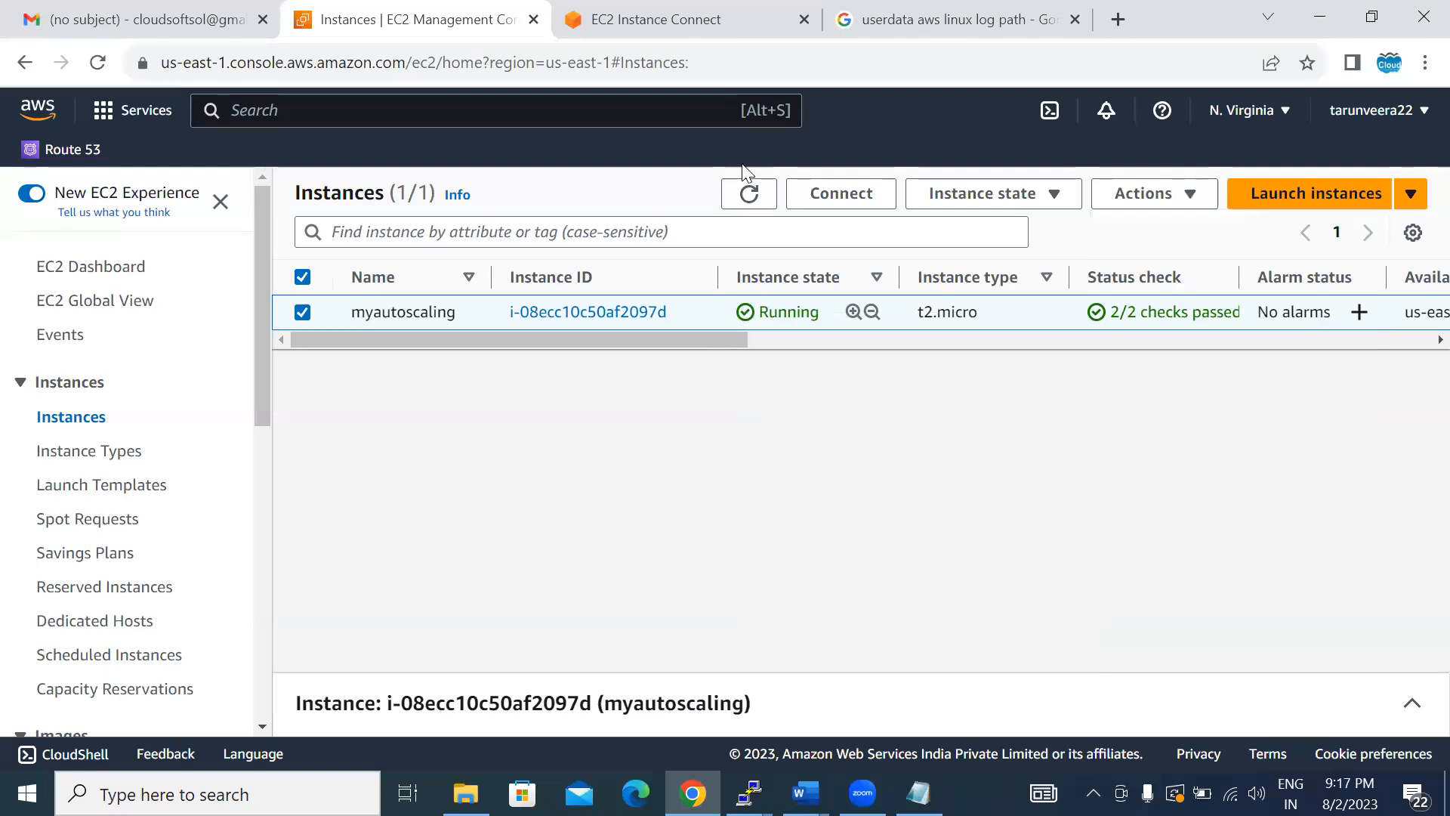
- Stop the myautoscaling instance and confirm the stop request
click(1140, 193)
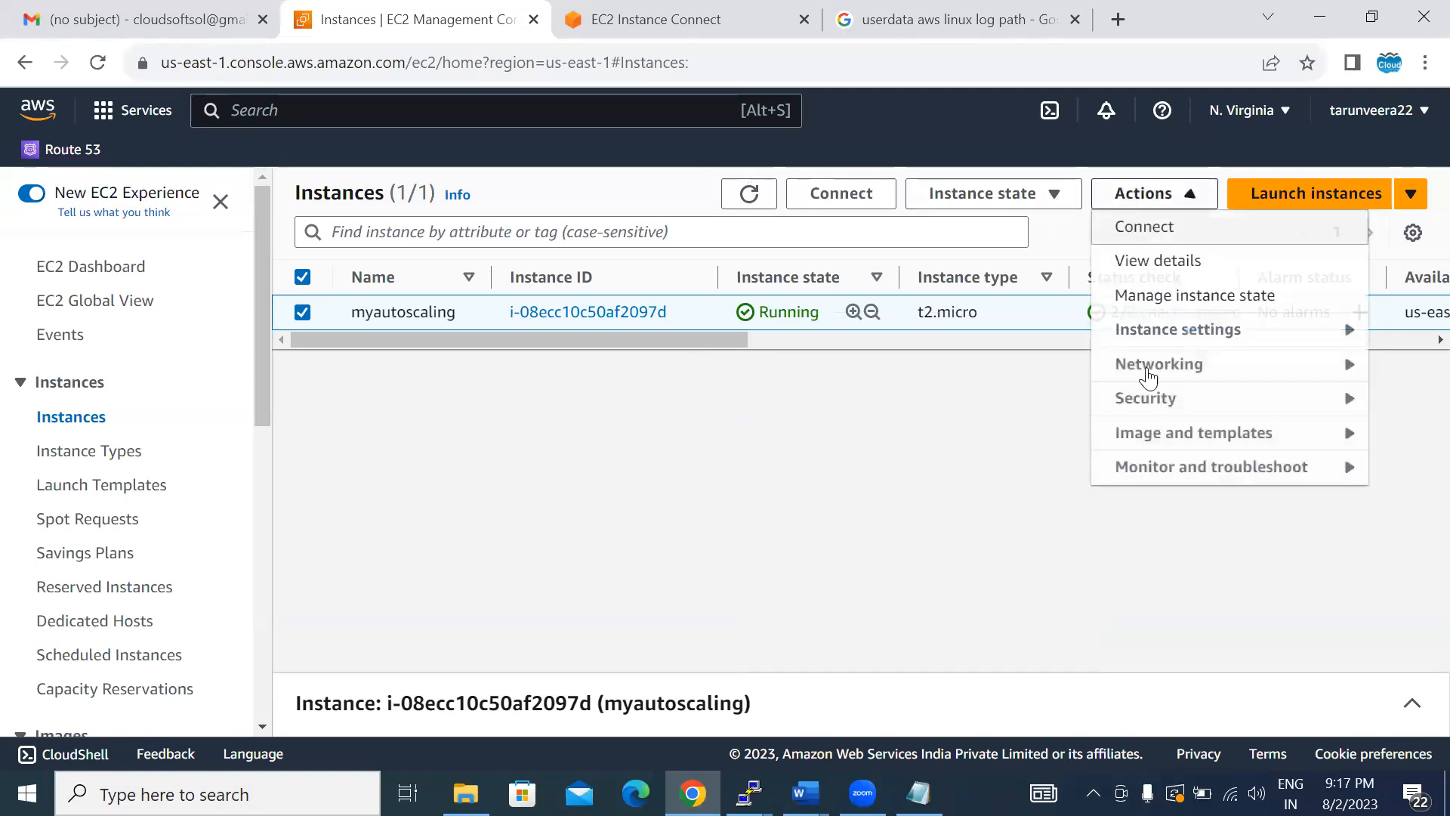
click(968, 192)
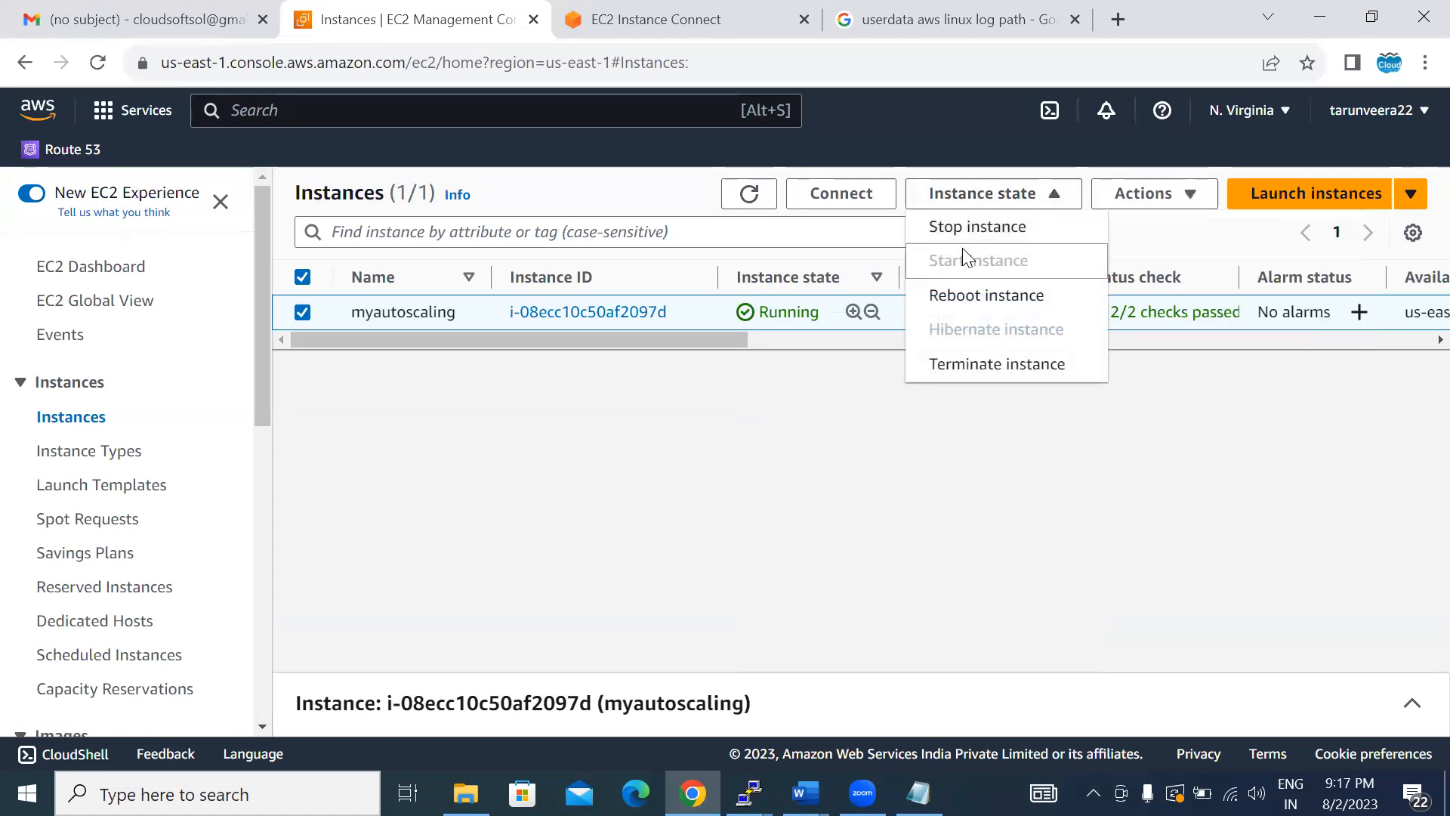
click(951, 228)
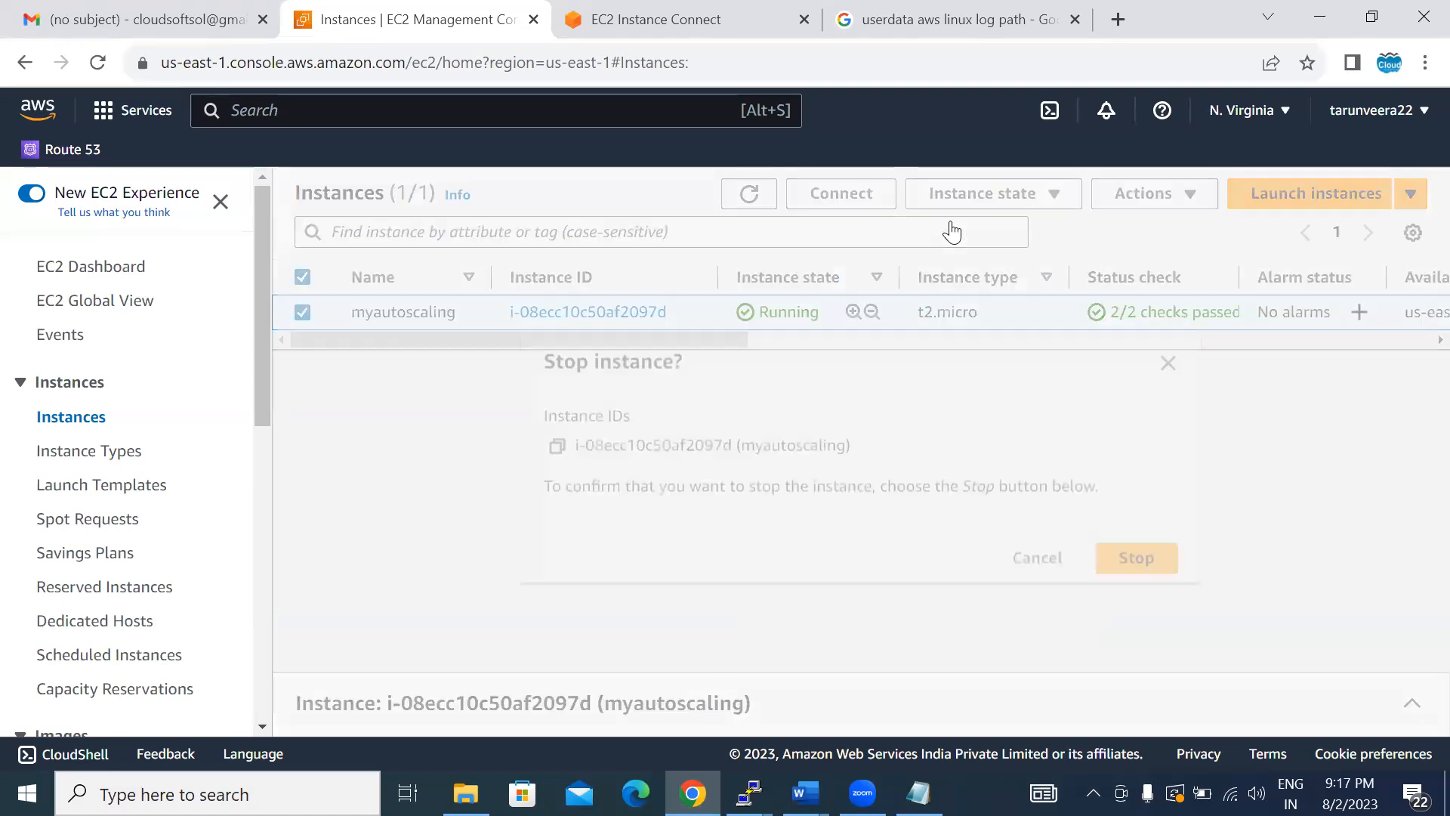
click(1125, 554)
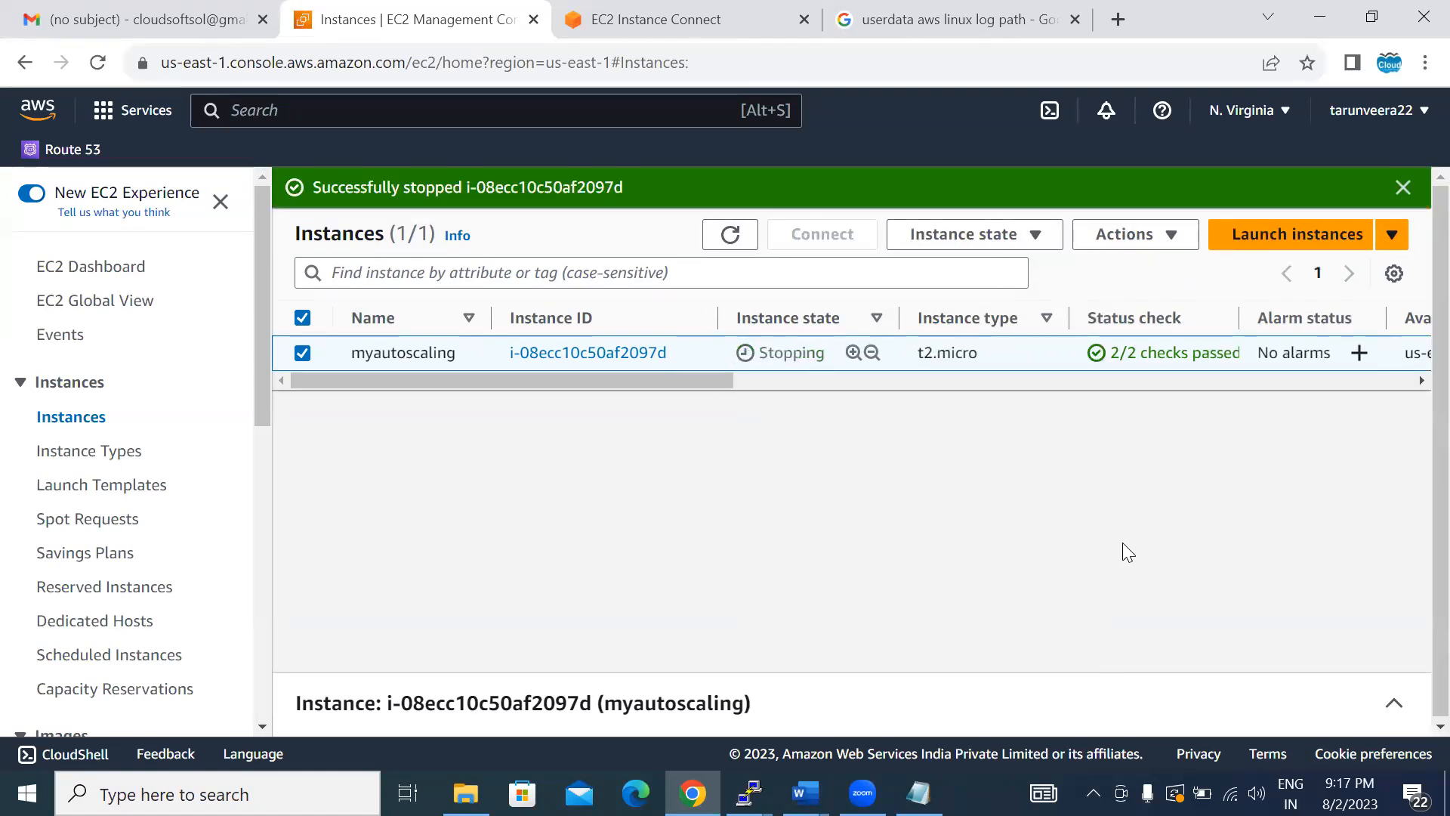
click(1141, 241)
click(1095, 378)
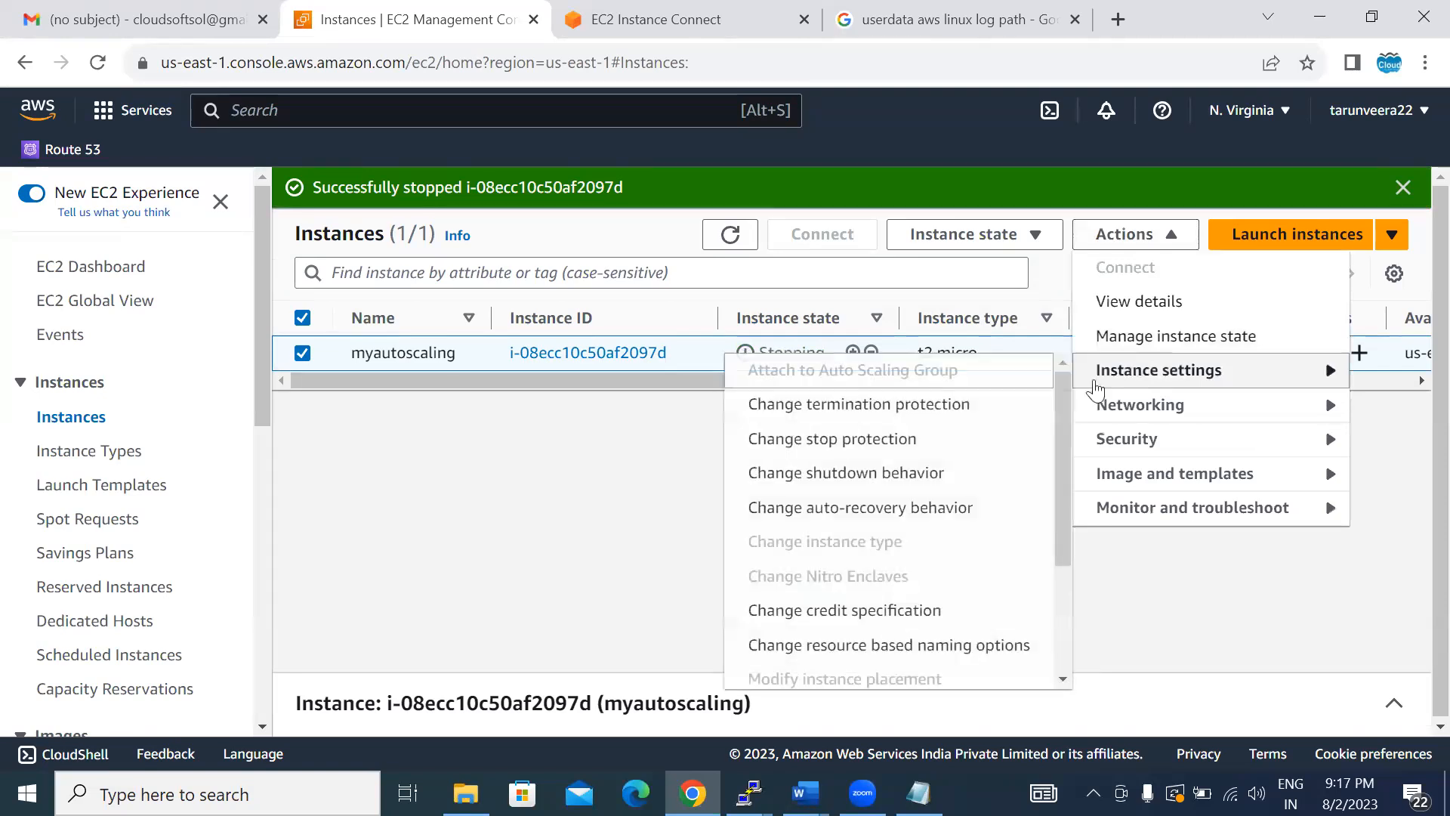
click(608, 576)
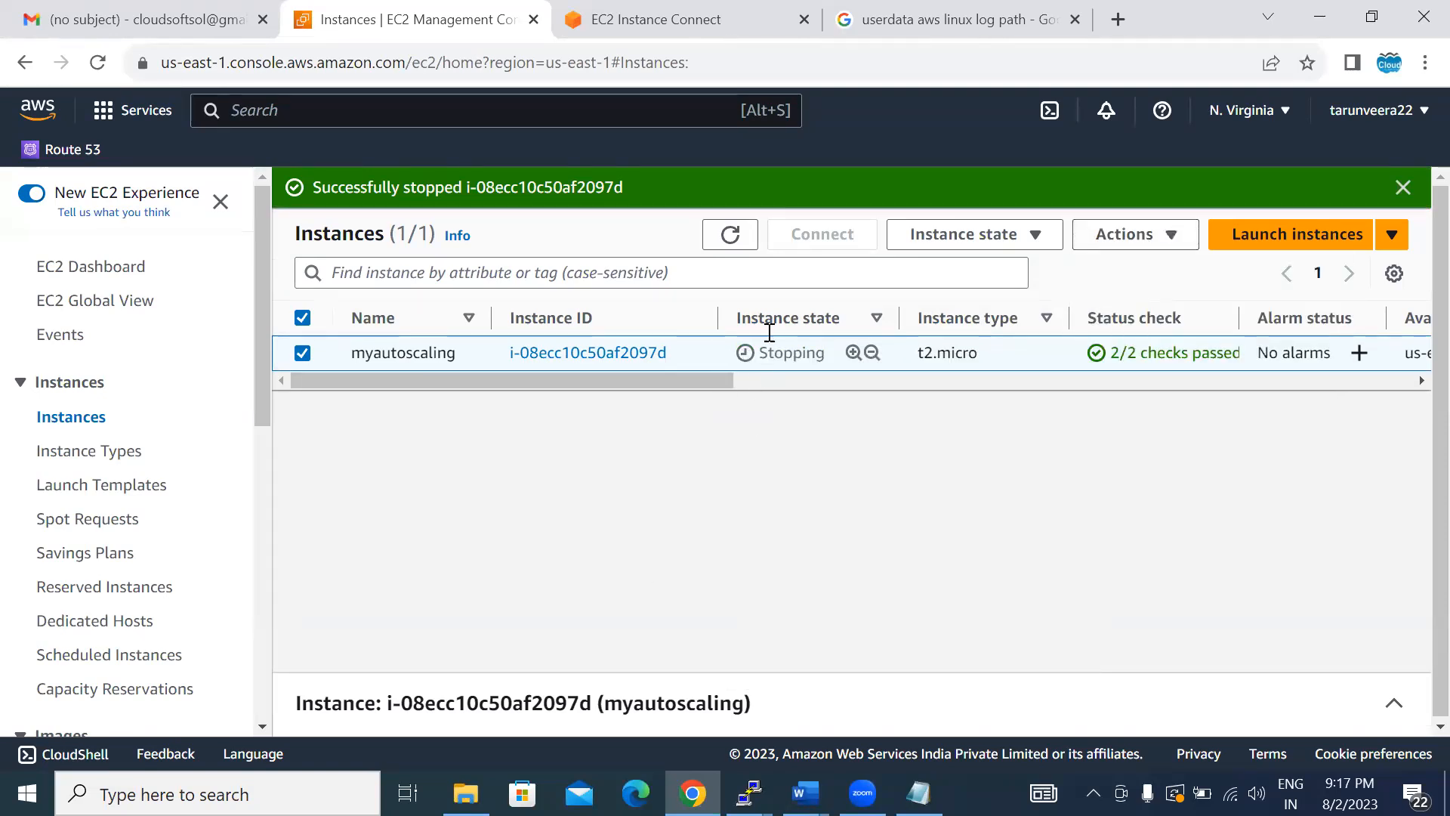
- Refresh the instances list until the myautoscaling instance has stopped
click(728, 234)
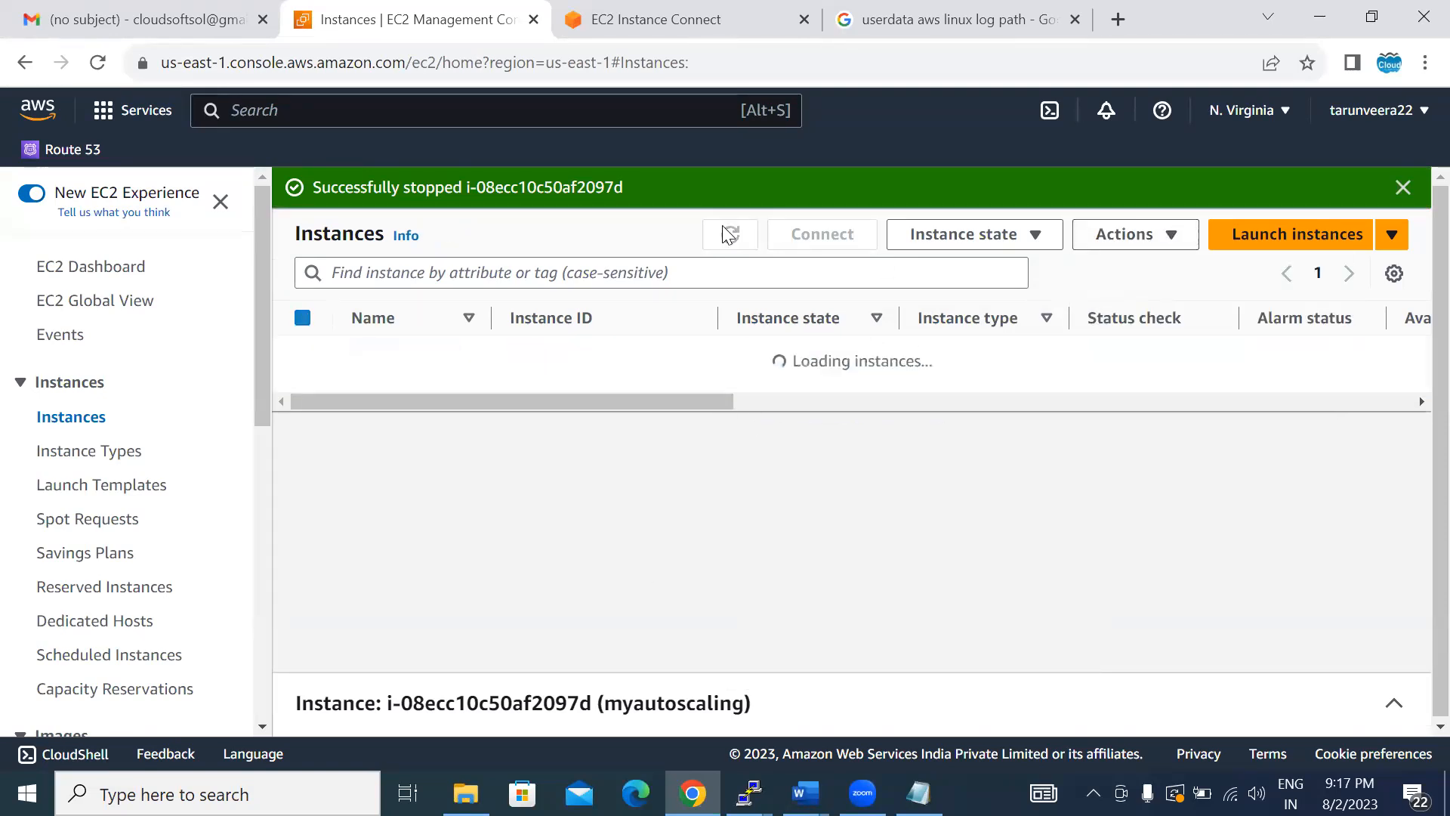
click(727, 235)
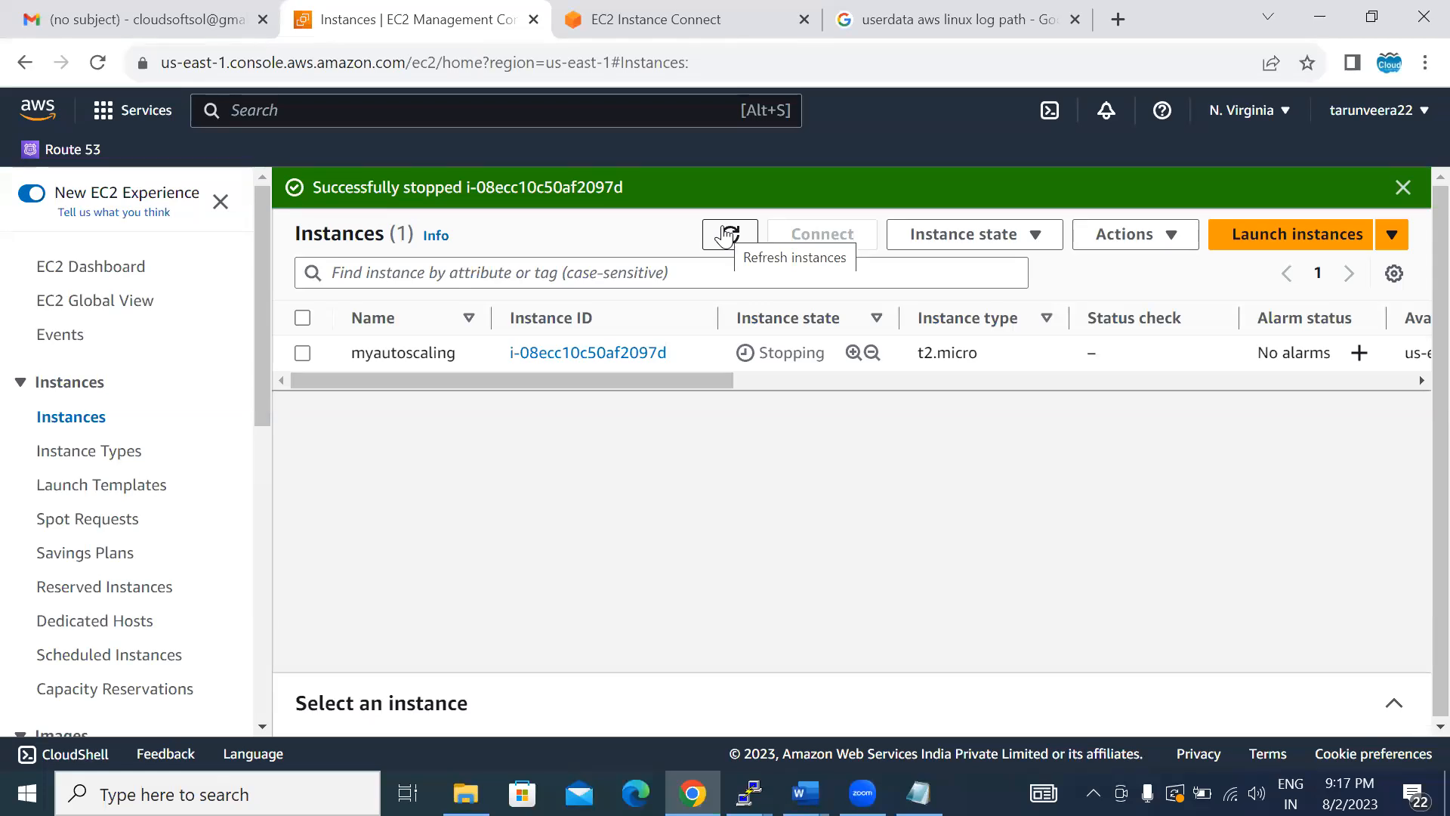
click(727, 235)
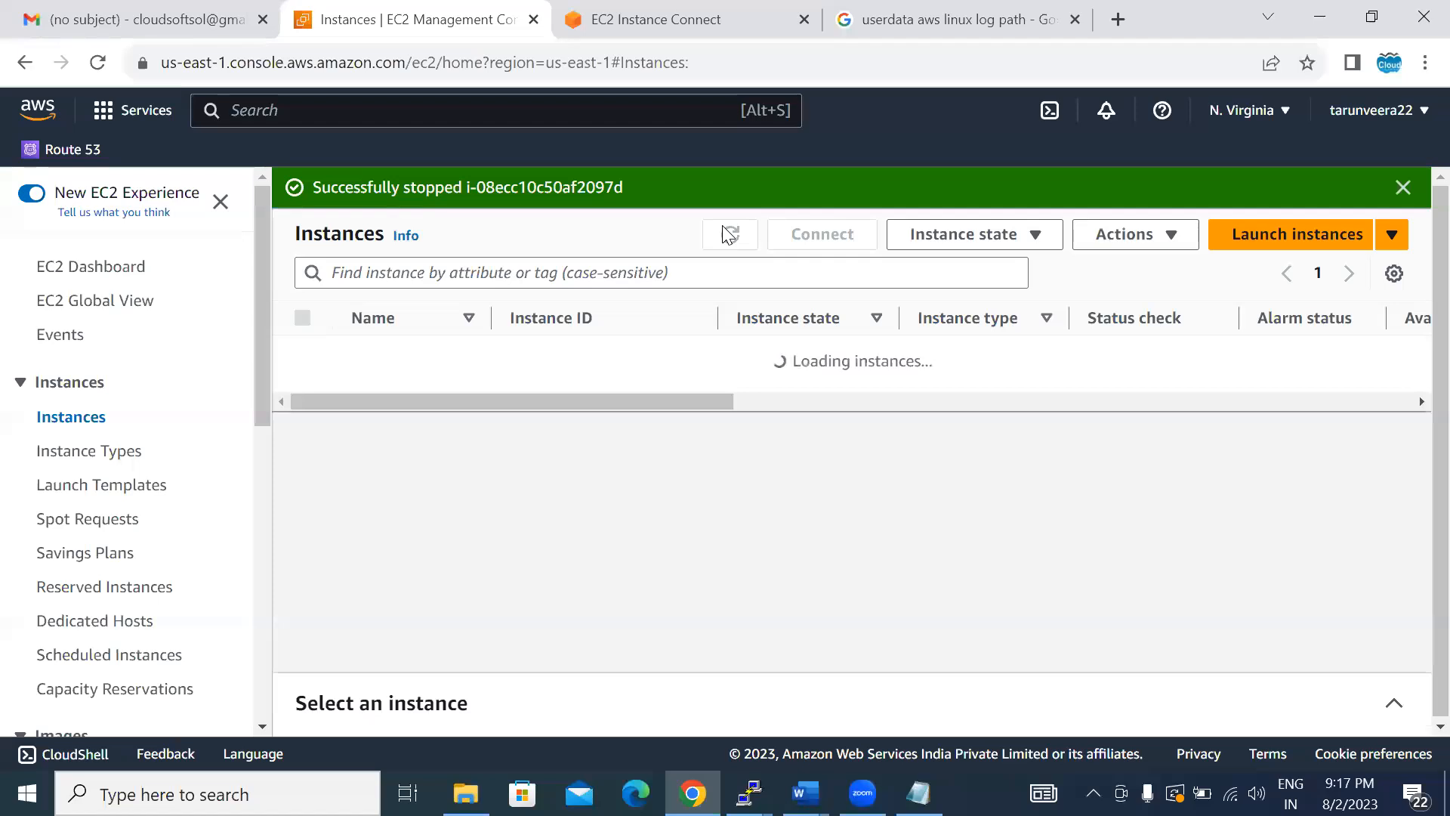
click(727, 235)
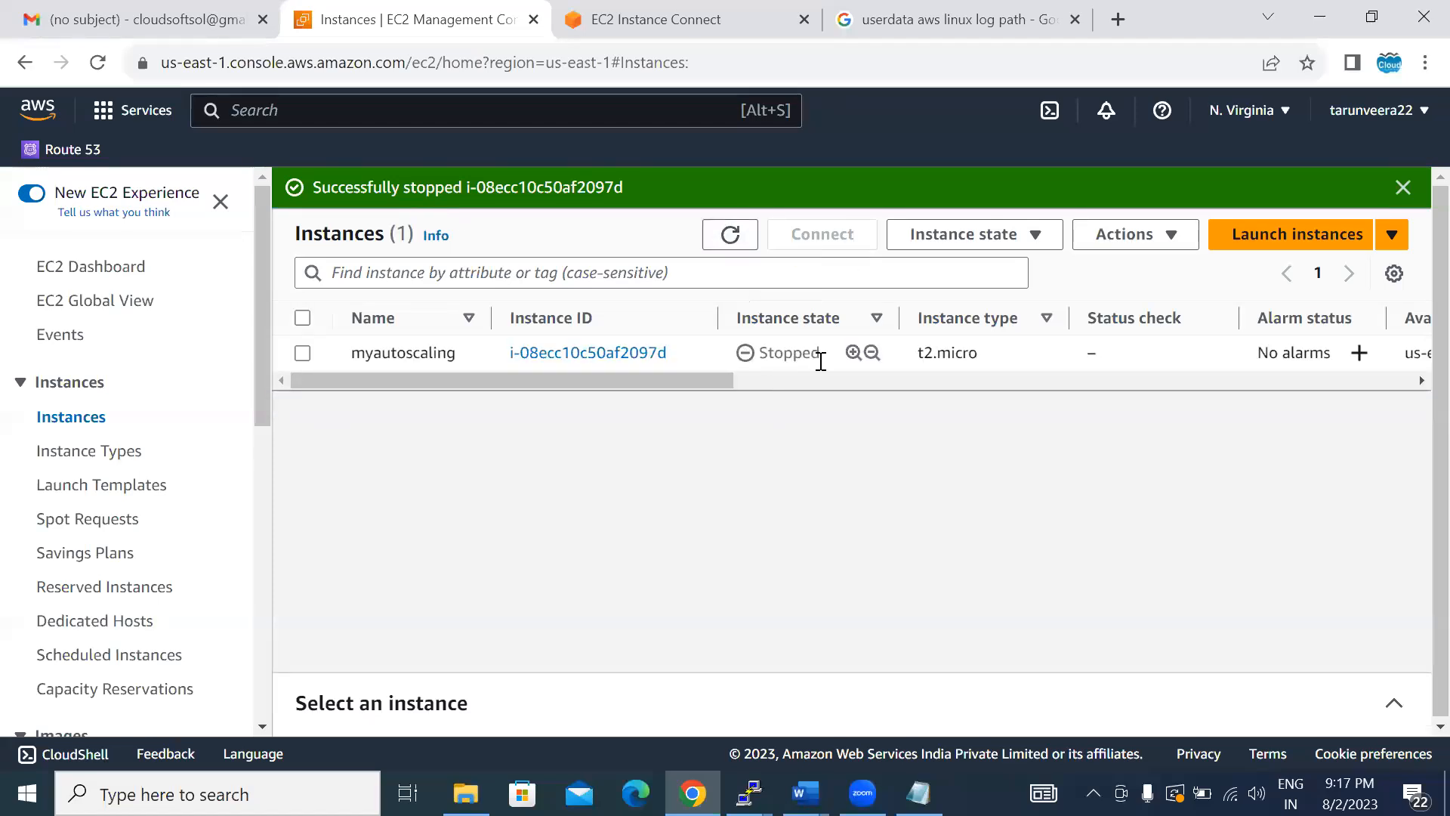
- Select the stopped myautoscaling instance and open its Change instance type page
click(1119, 234)
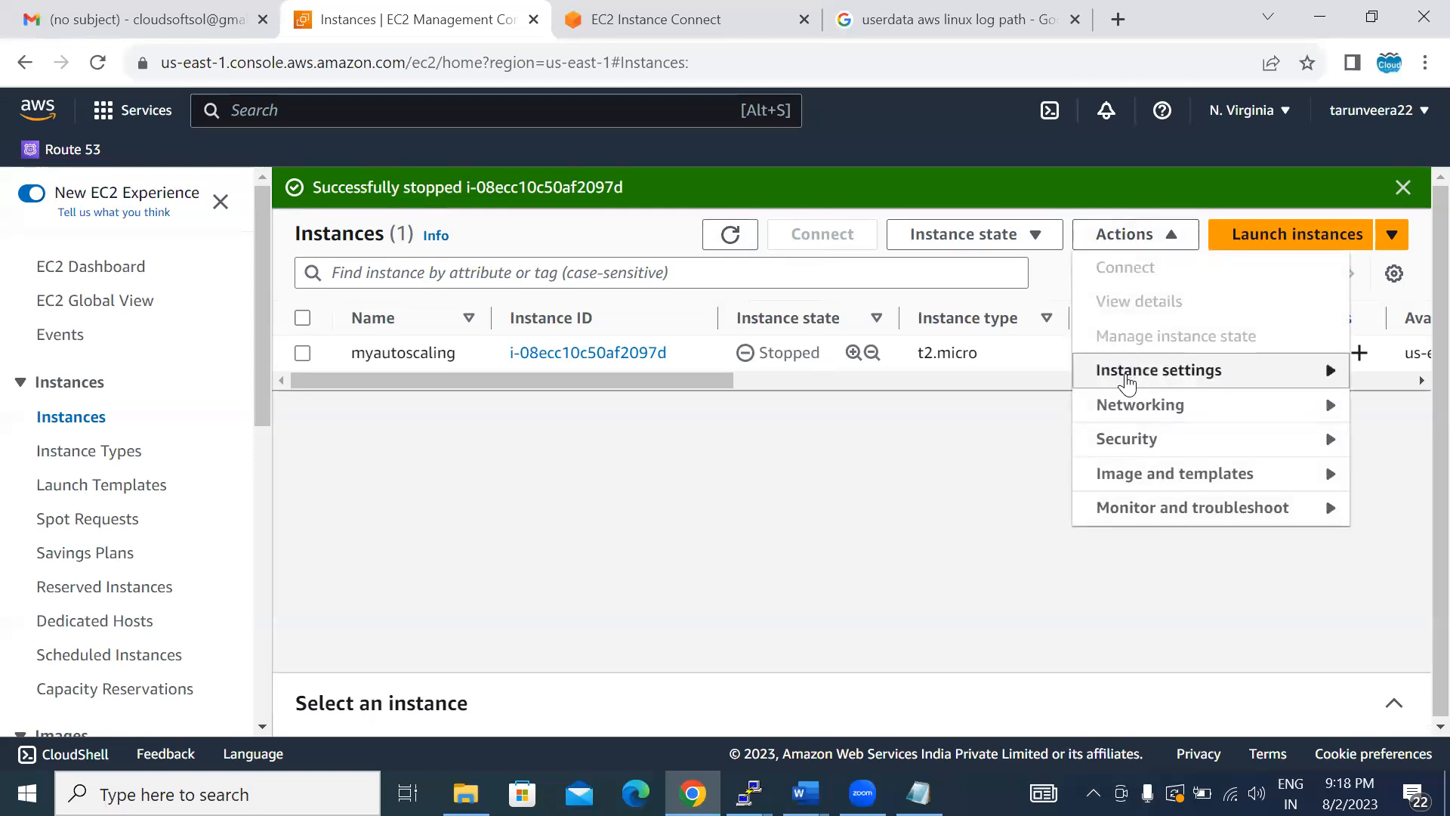
click(1125, 378)
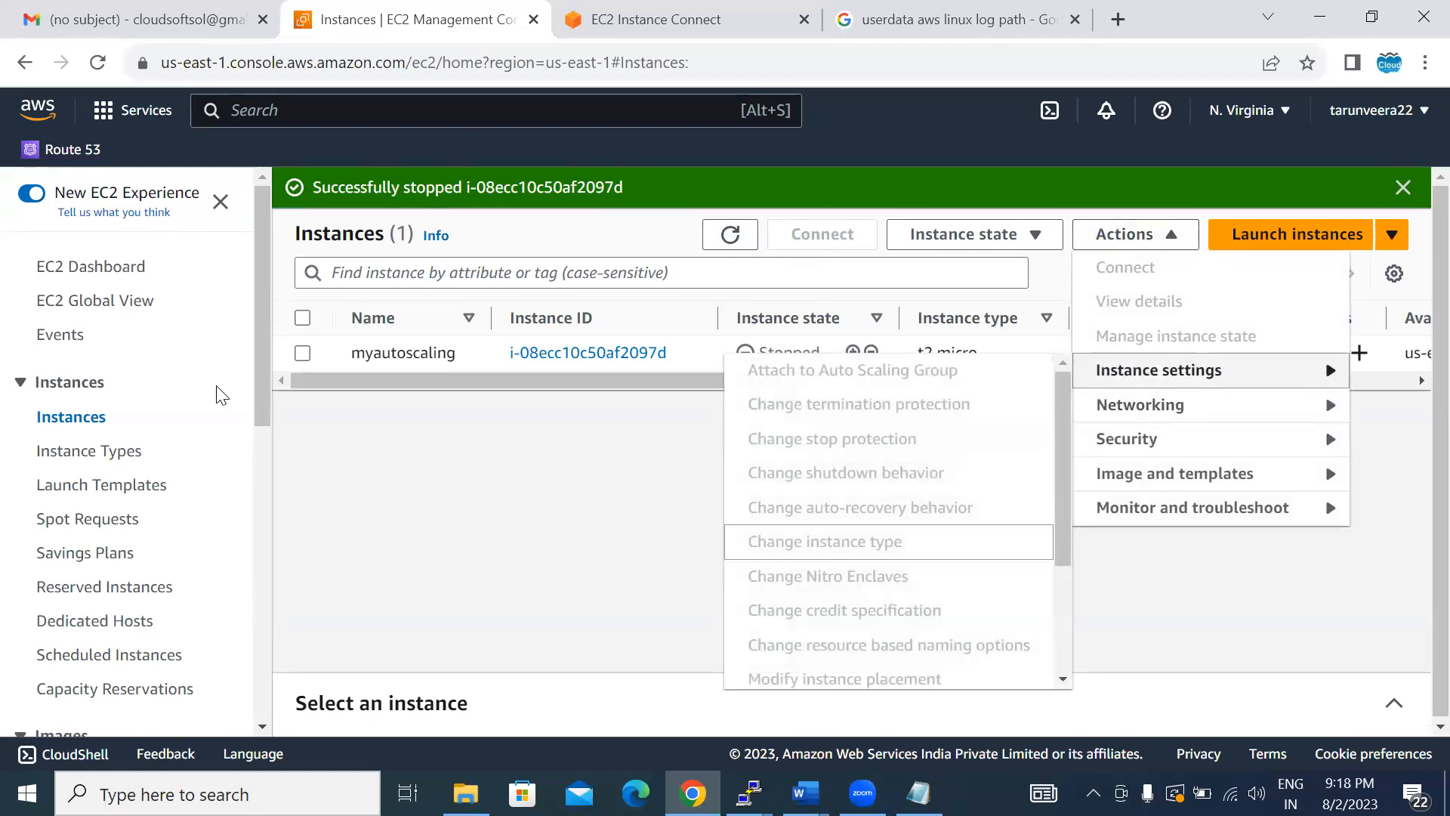
click(302, 352)
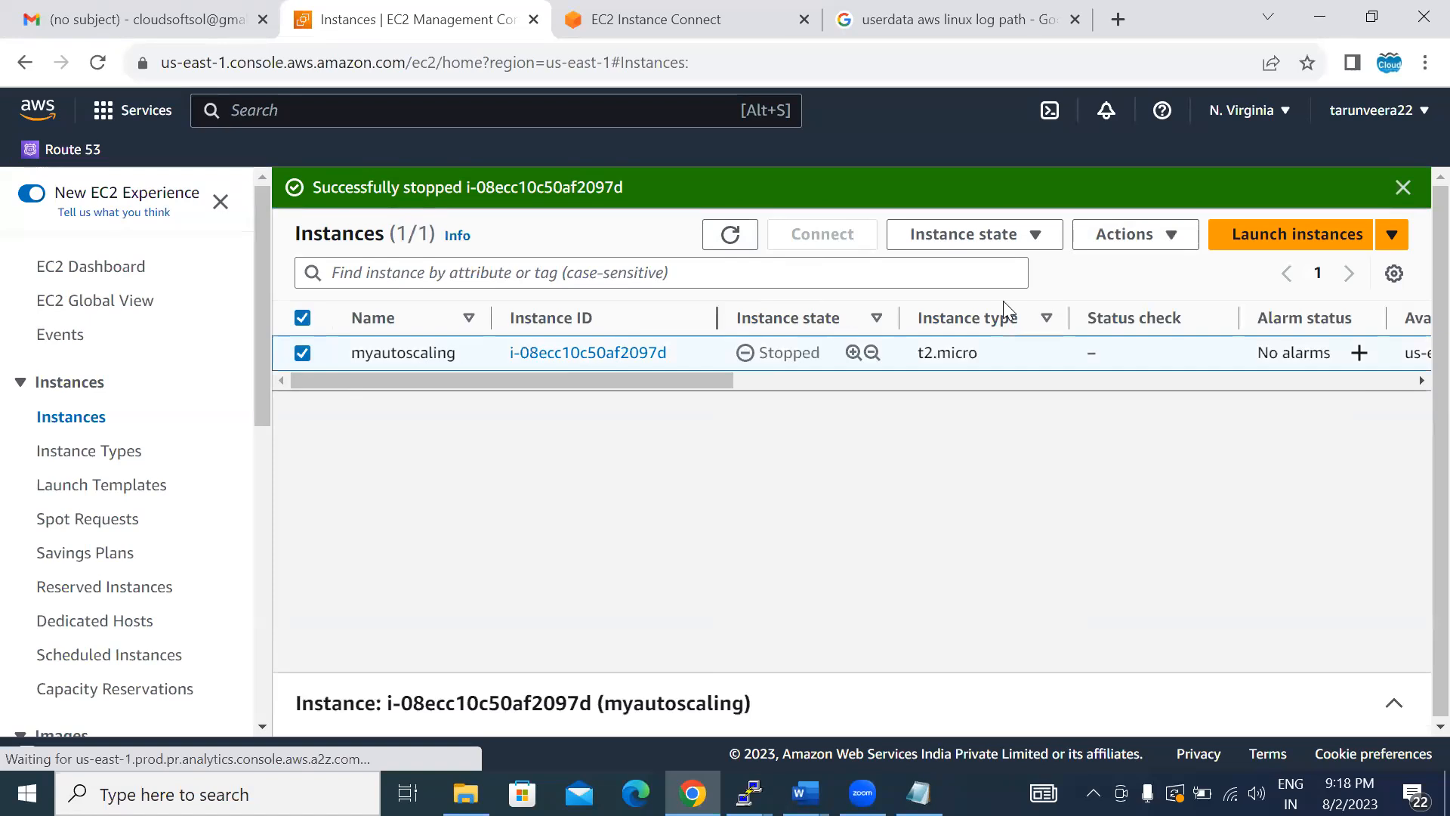
click(1123, 240)
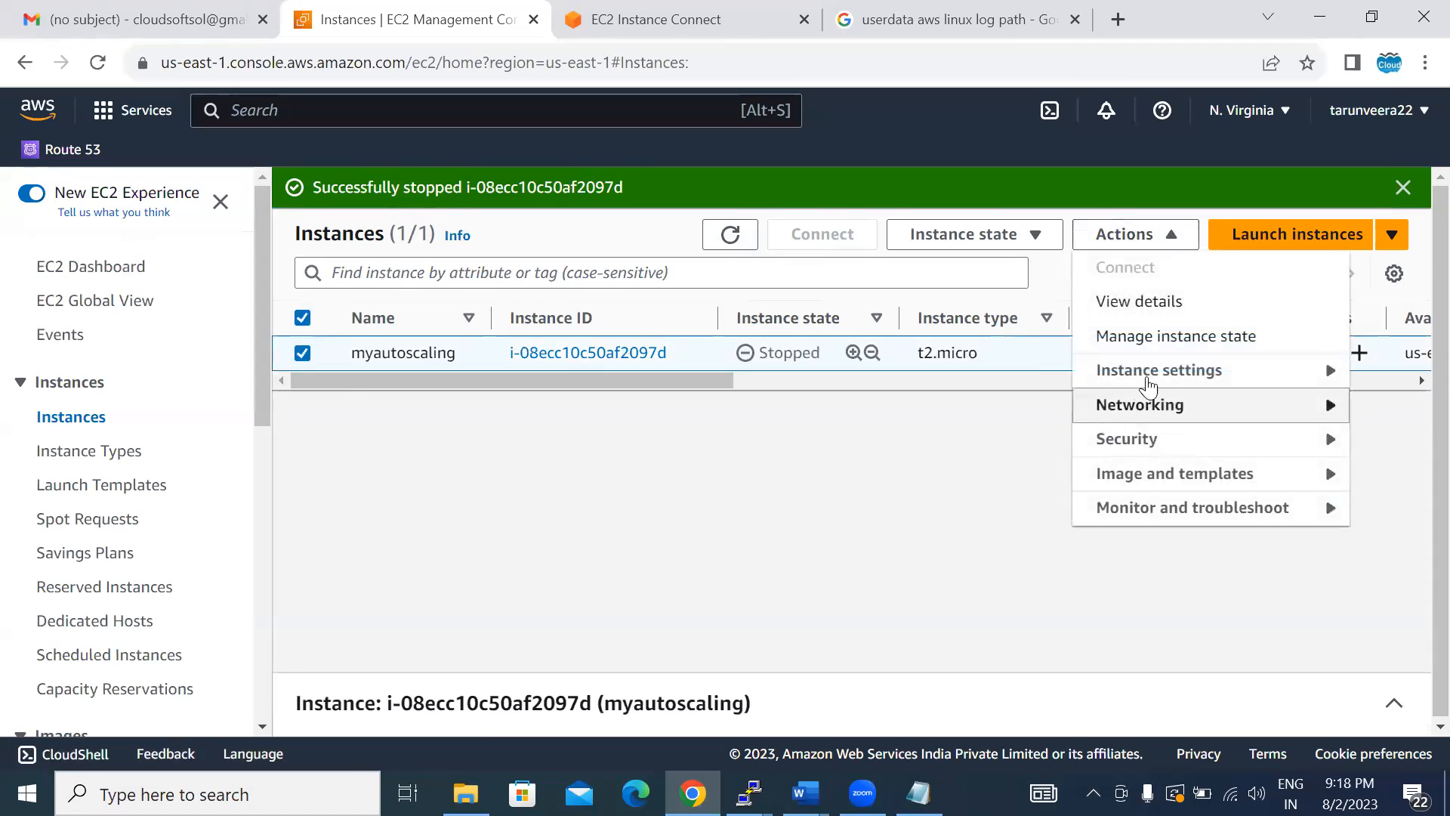
mouse_move(1144, 374)
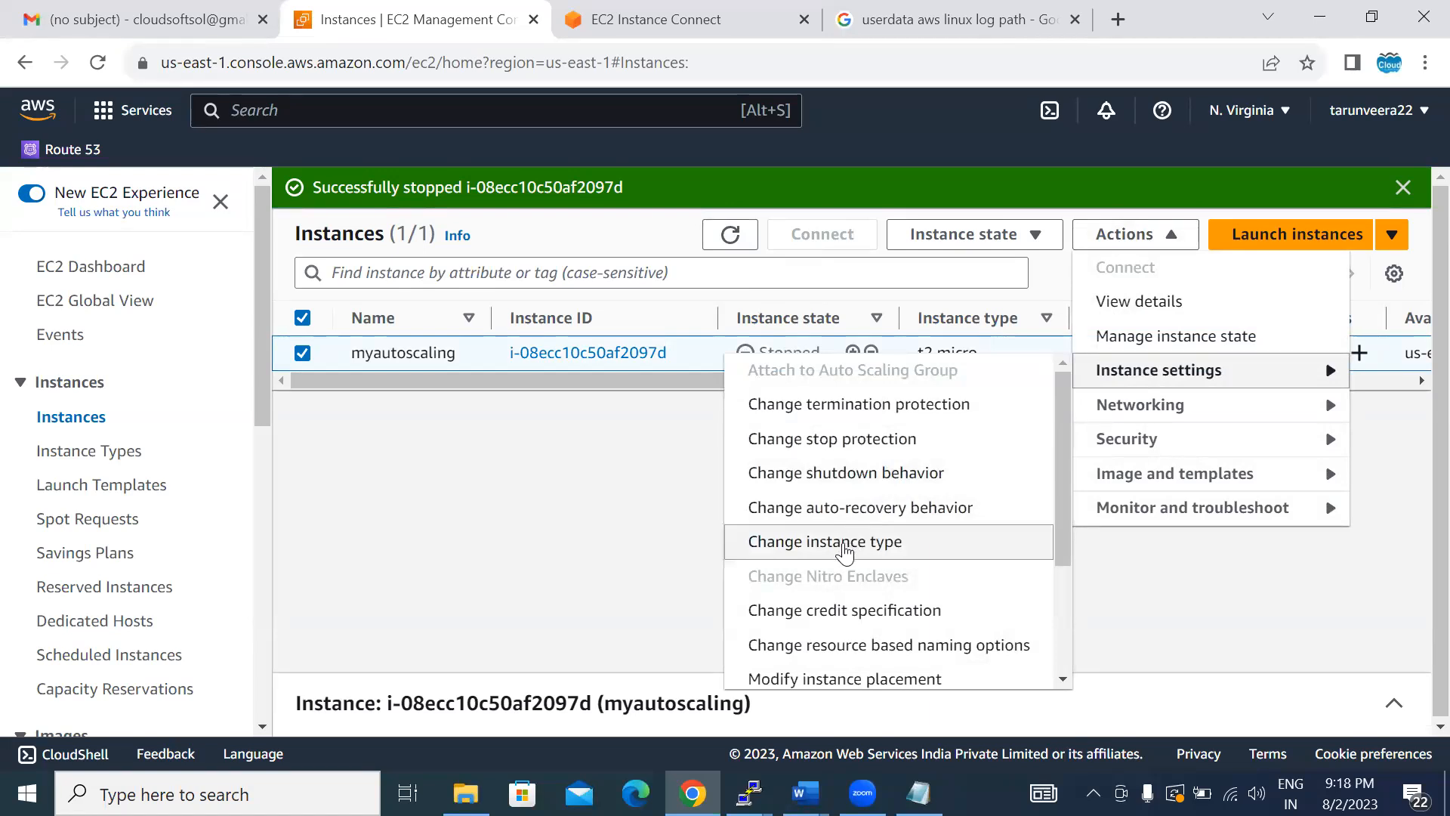
click(840, 537)
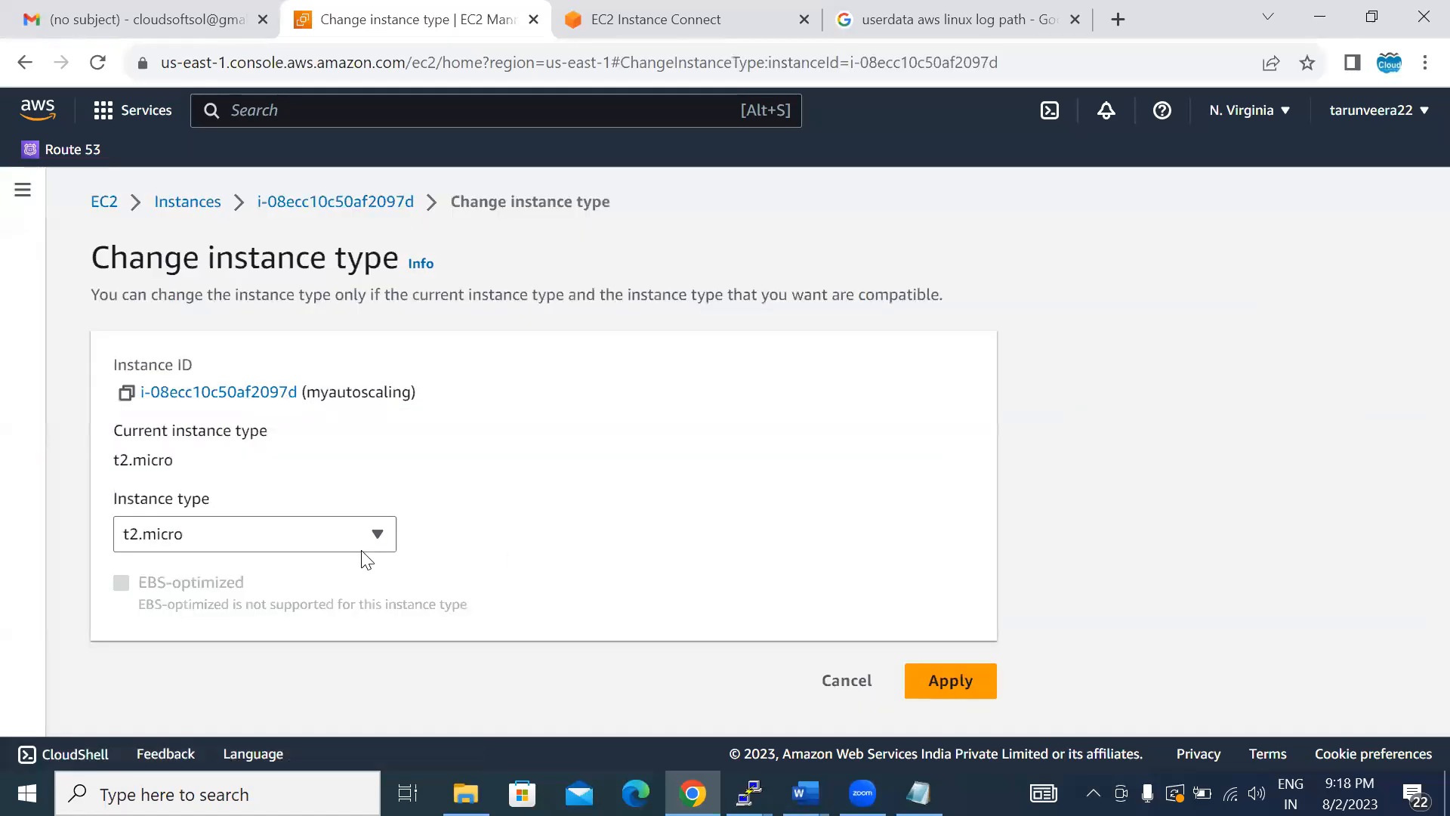
- Try to change the myautoscaling instance's type to c3.8xlarge
click(293, 540)
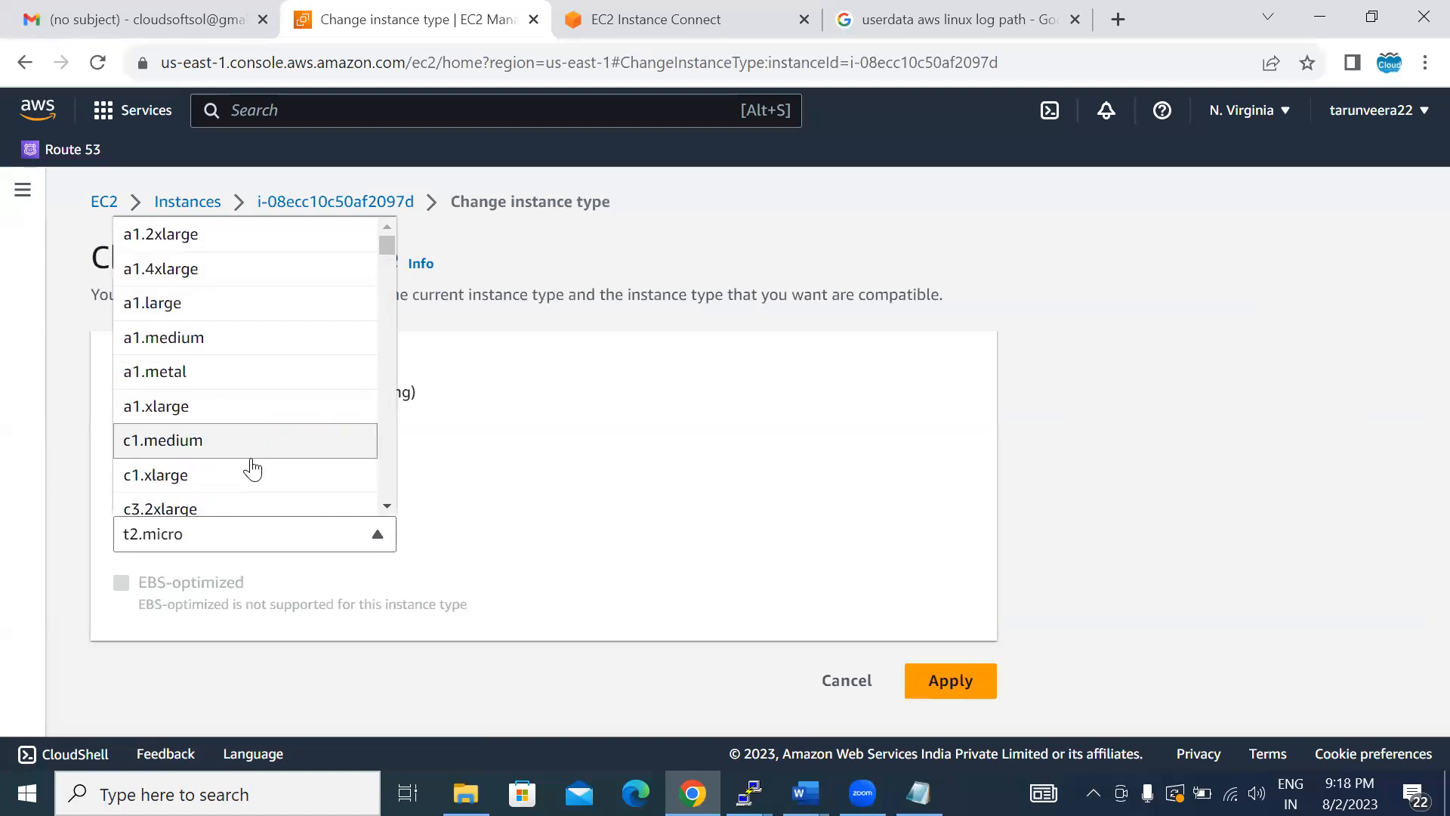
click(386, 505)
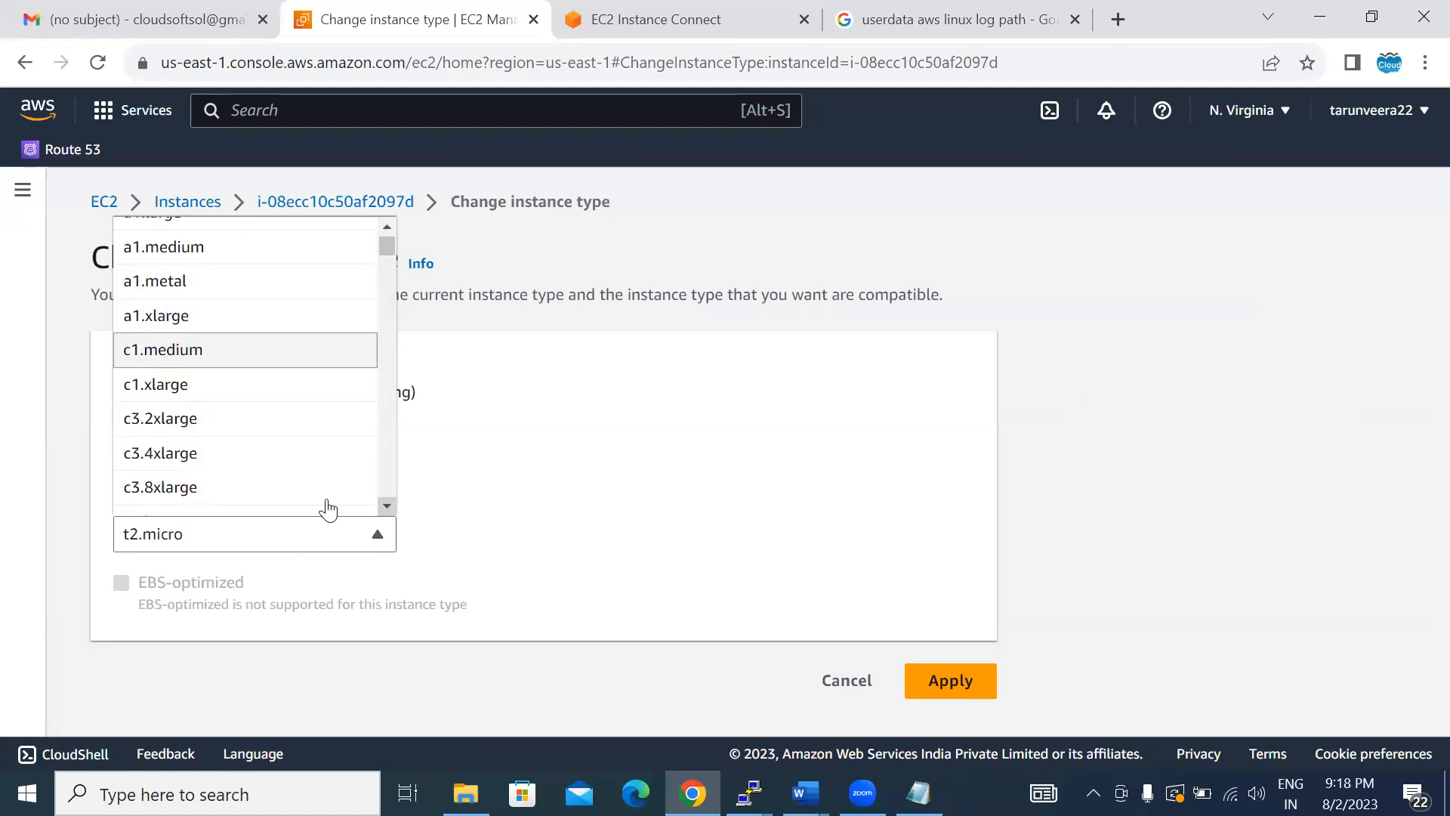
click(263, 490)
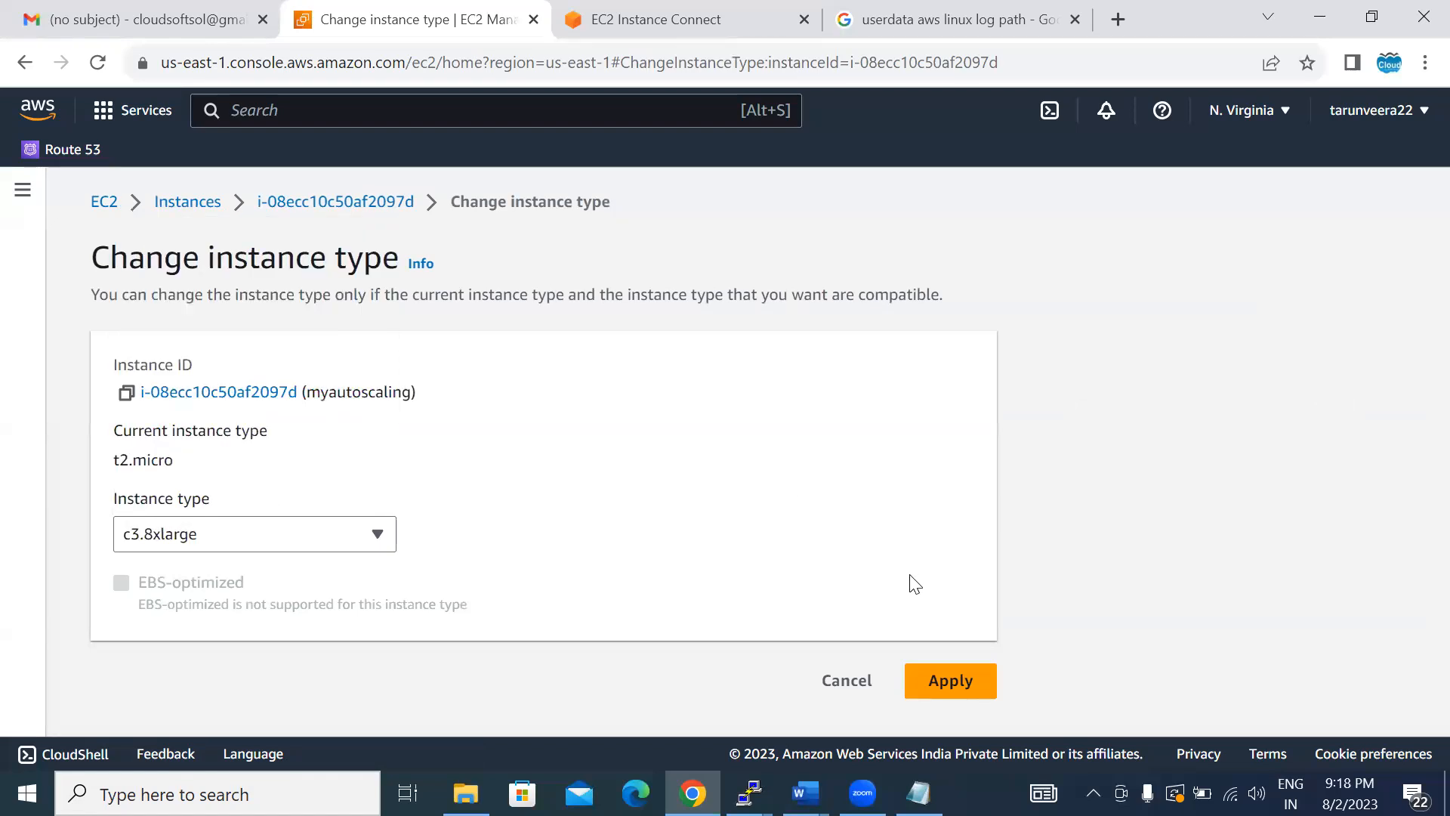
click(937, 684)
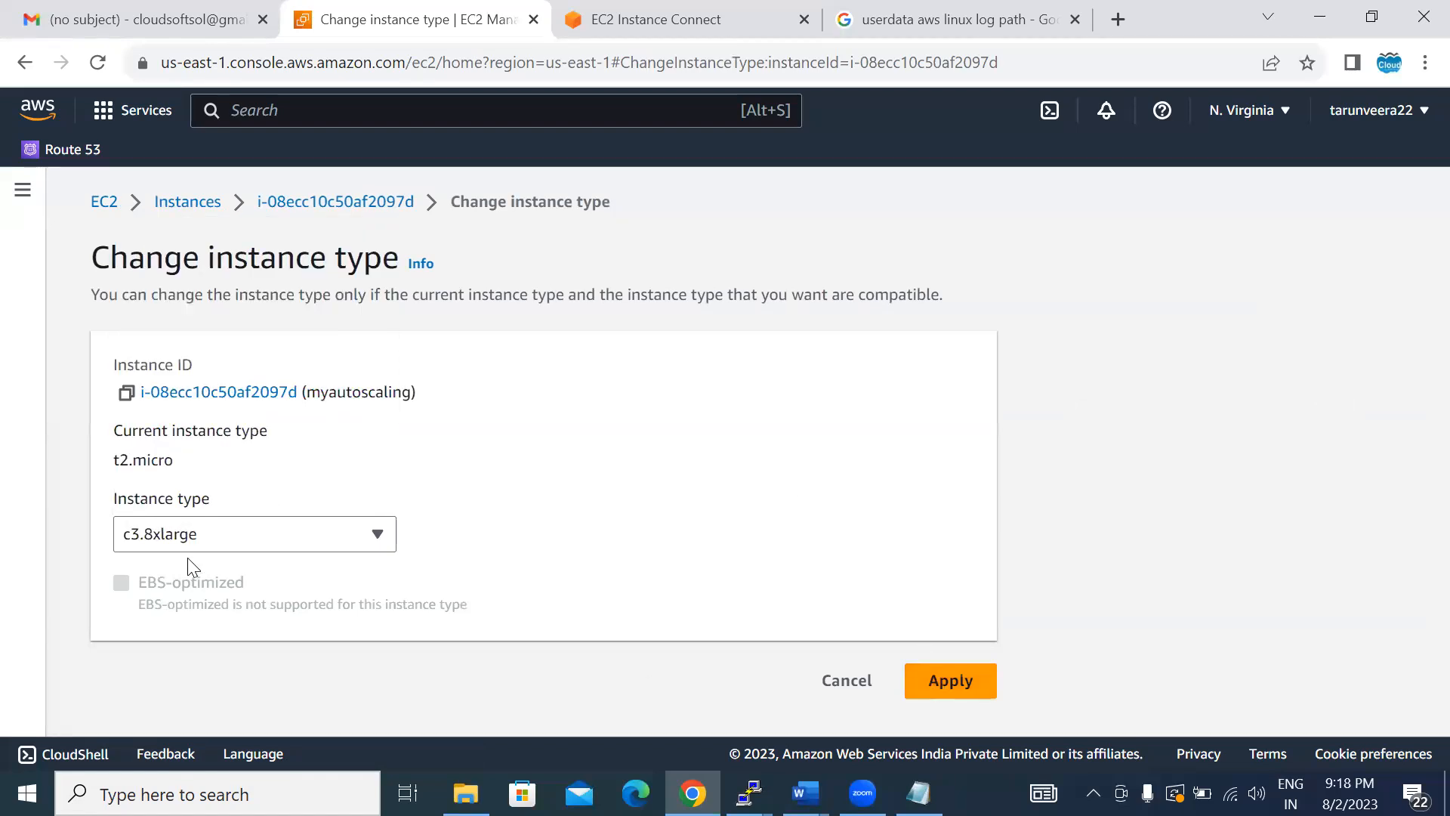
- Open the details page of the myautoscaling instance and terminate the instance
click(292, 214)
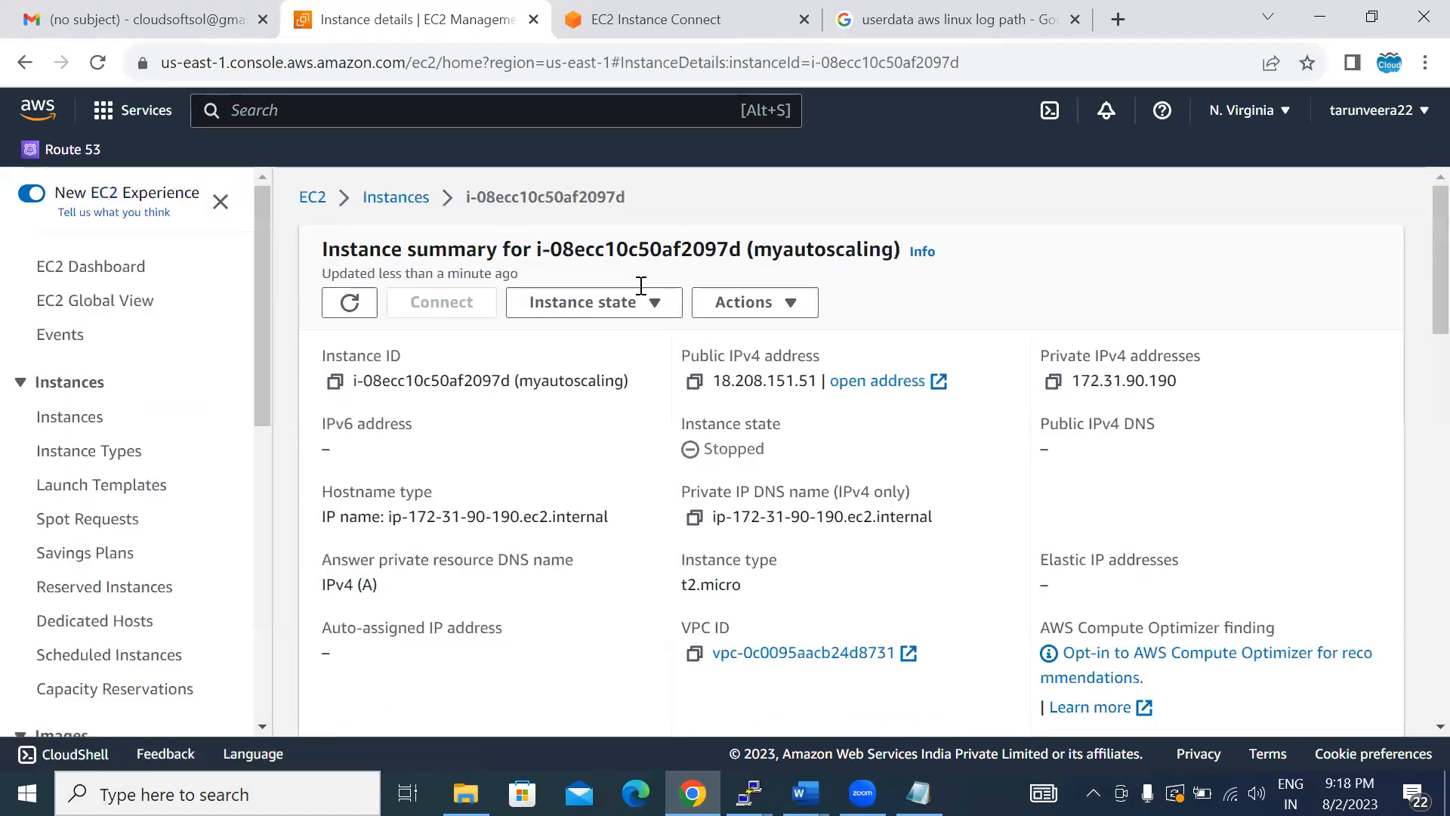
click(625, 311)
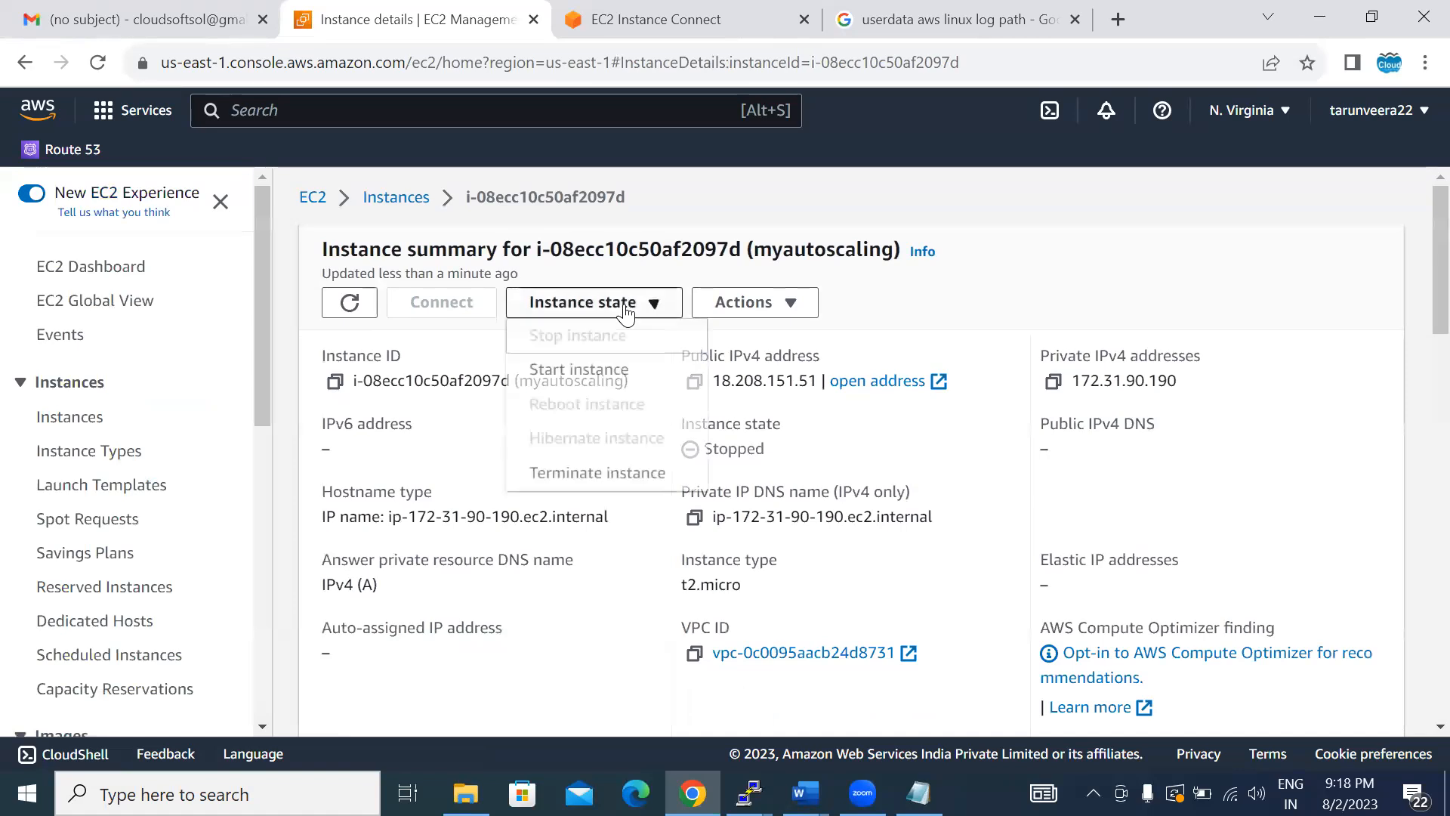
click(623, 473)
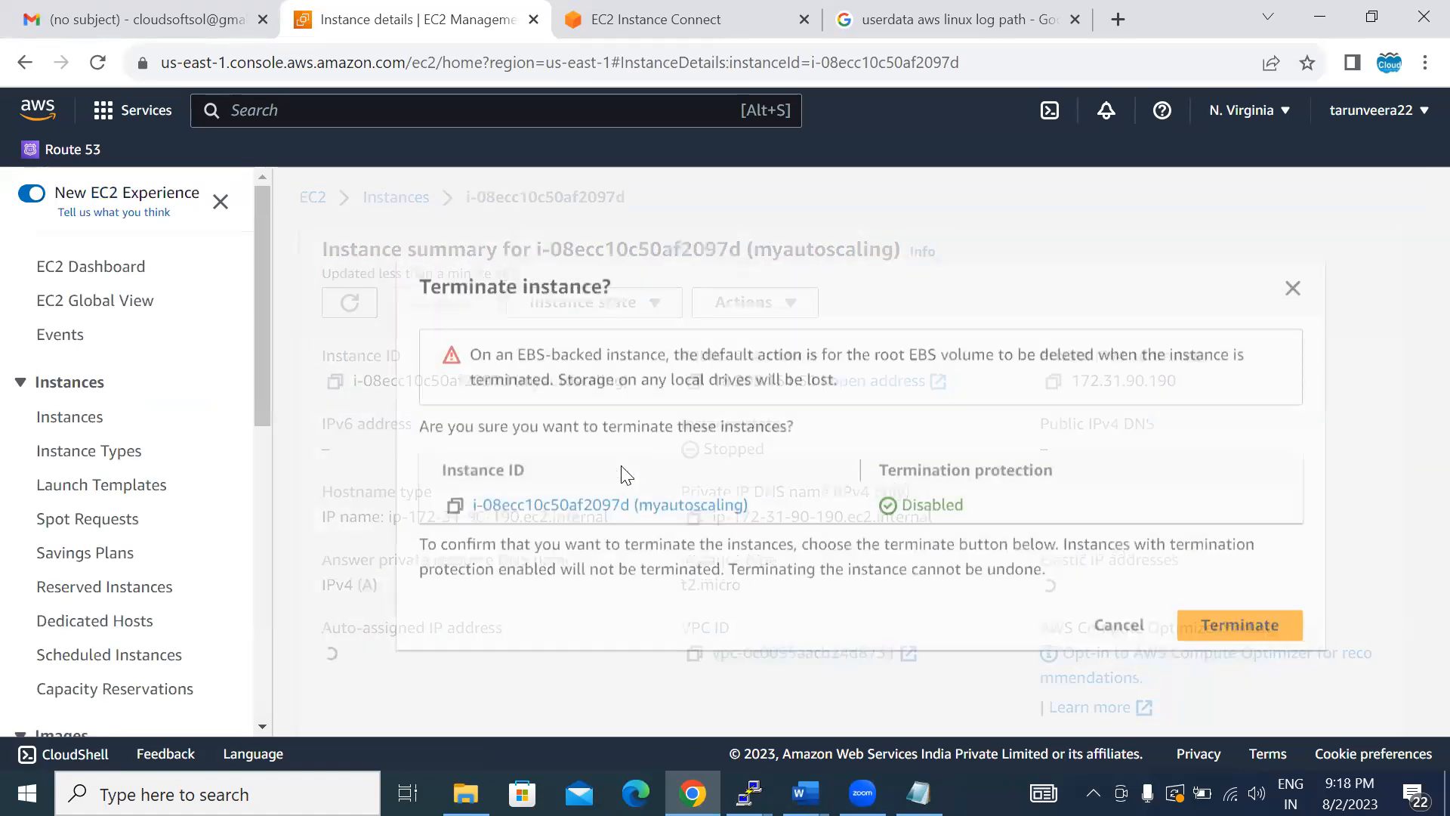
click(1208, 621)
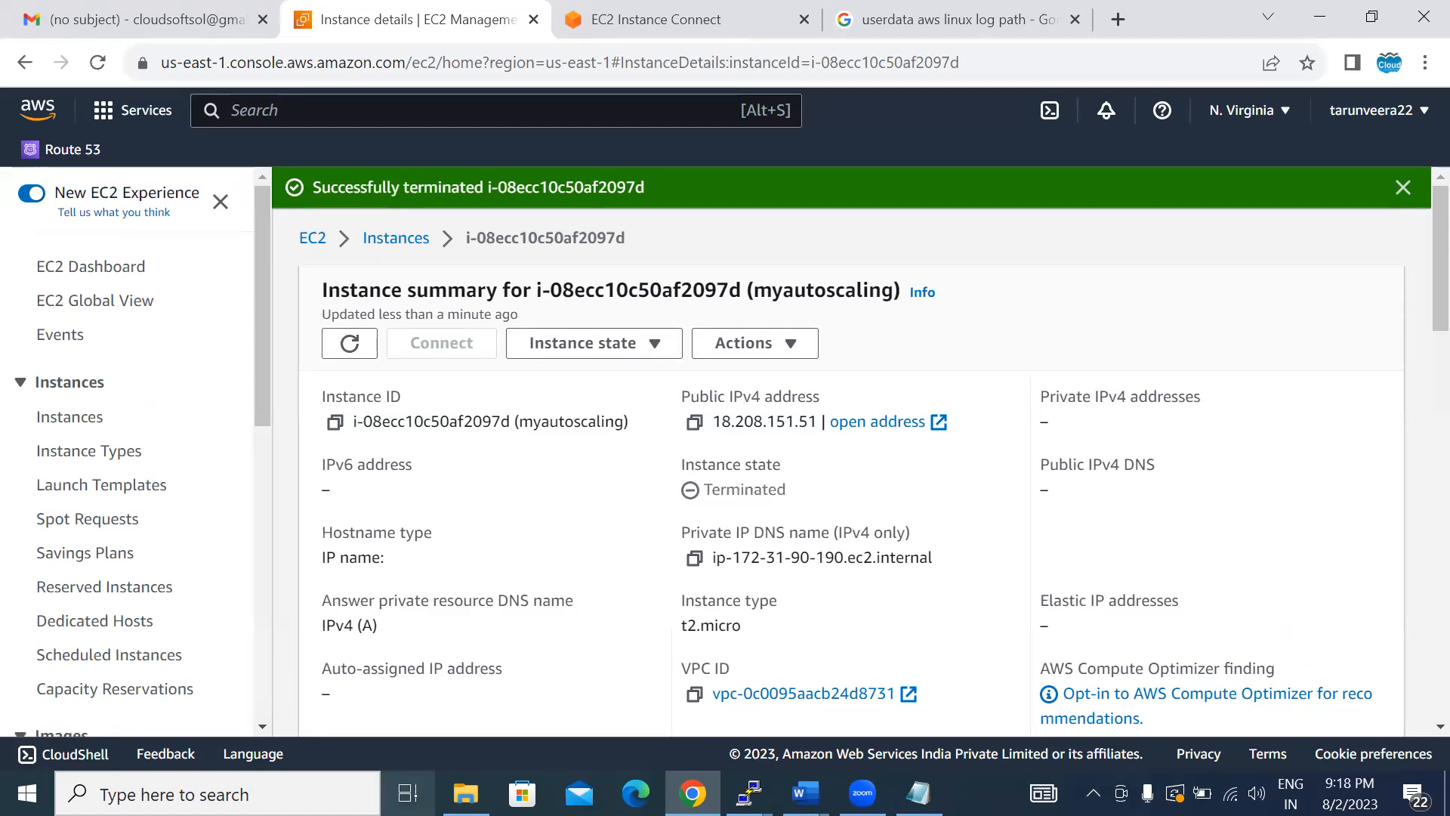
- Open the Auto Scaling Groups page of the EC2 console
scroll(264, 722, down, 2)
scroll(262, 716, down, 5)
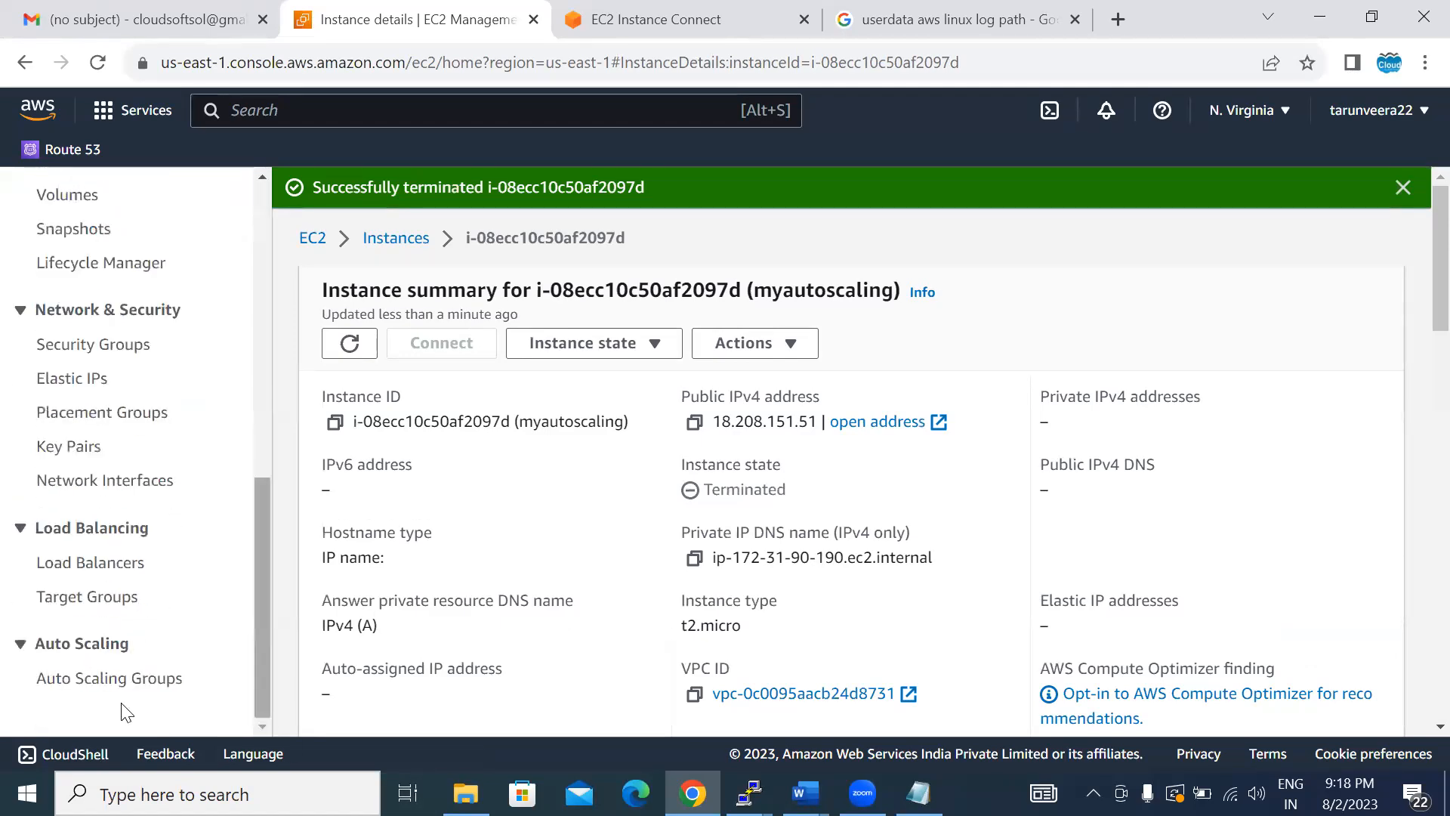
click(102, 678)
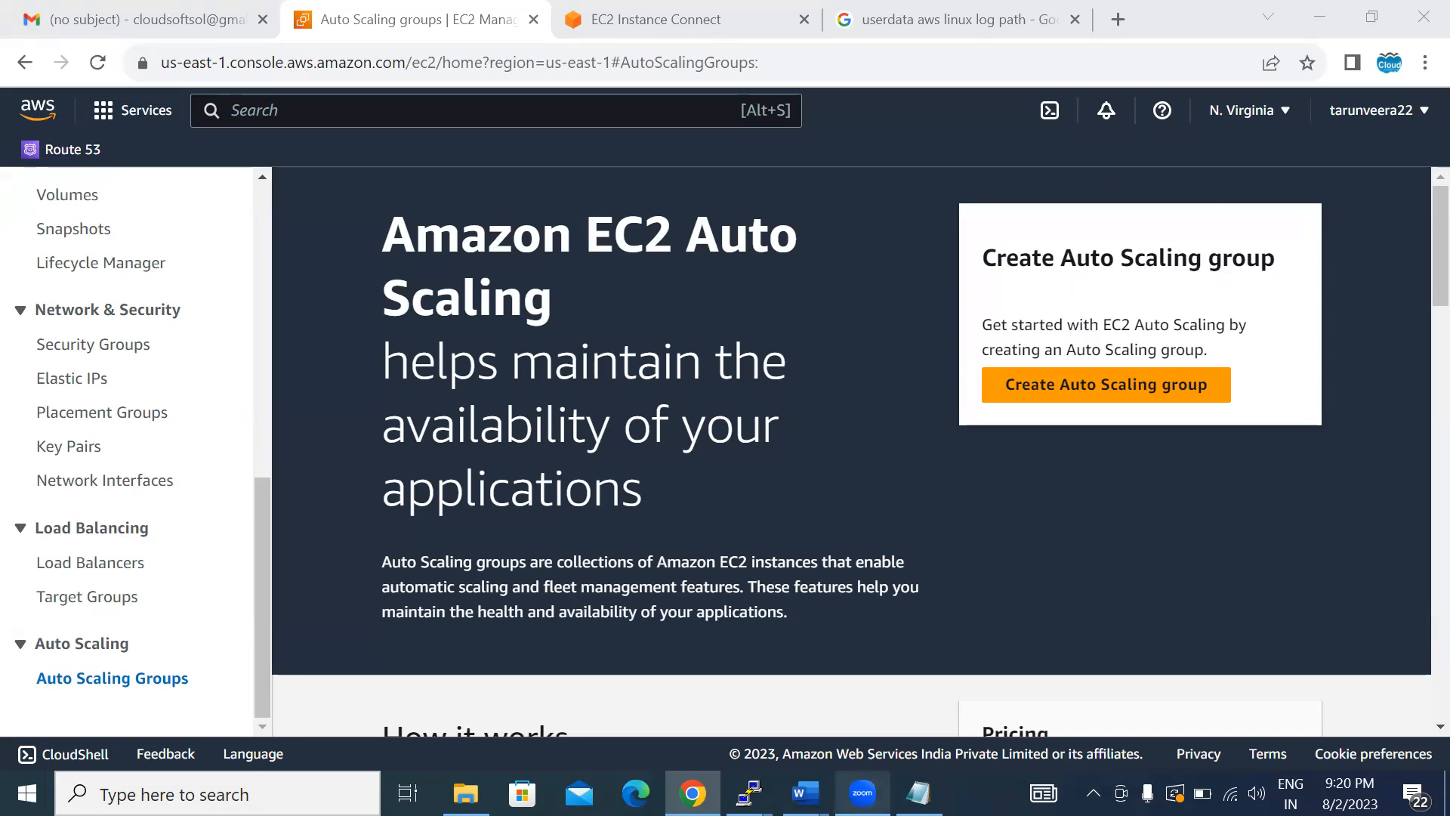
- Switch to the Notepad notes, add the line "in order to create autoscaling group we required :" below the user data note, and maximize the window
click(918, 793)
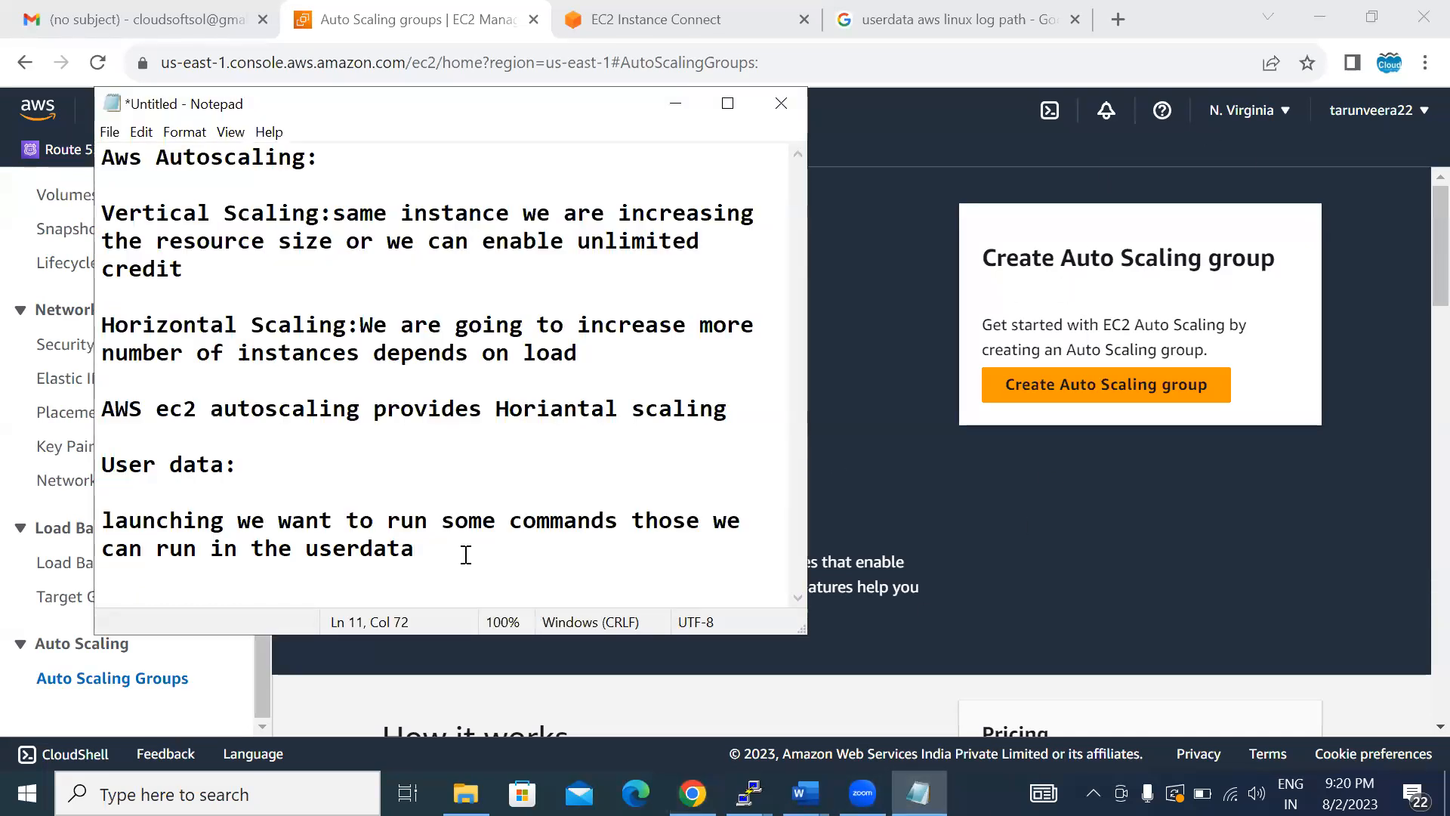
key(Return)
key(Return)
key(Return)
text(i n)
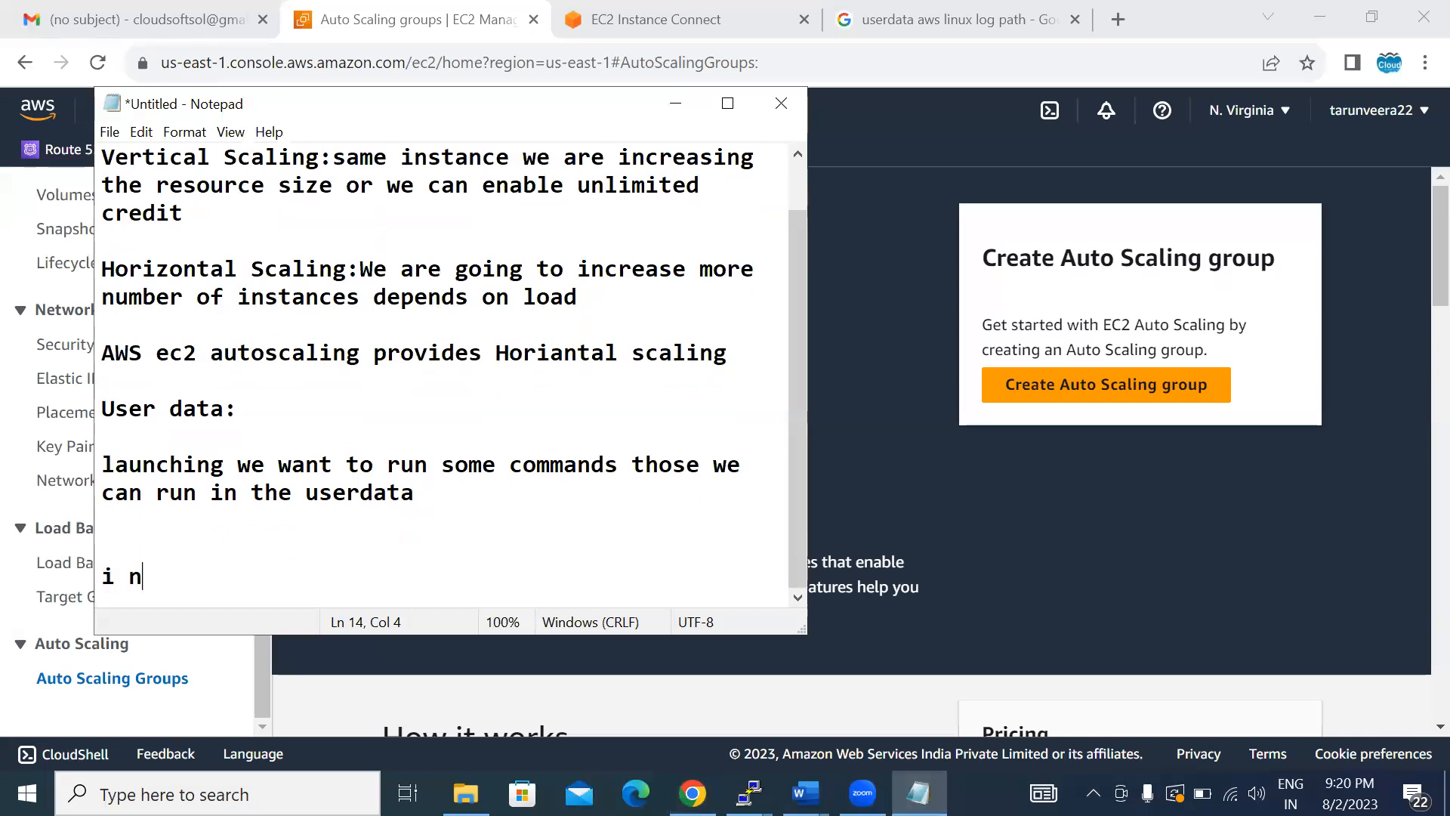
key(BackSpace)
key(BackSpace)
text(n order to )
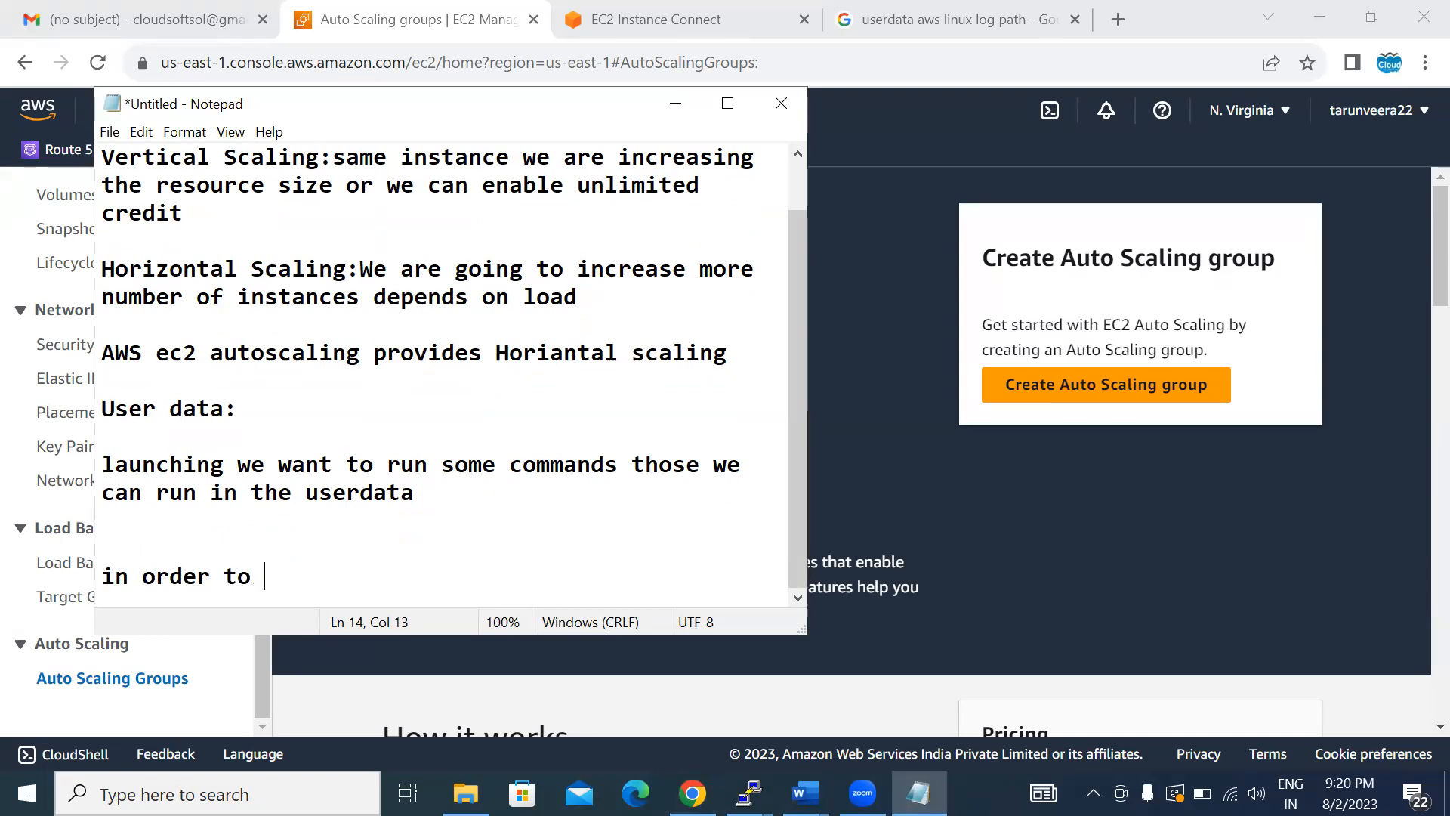
text(create a)
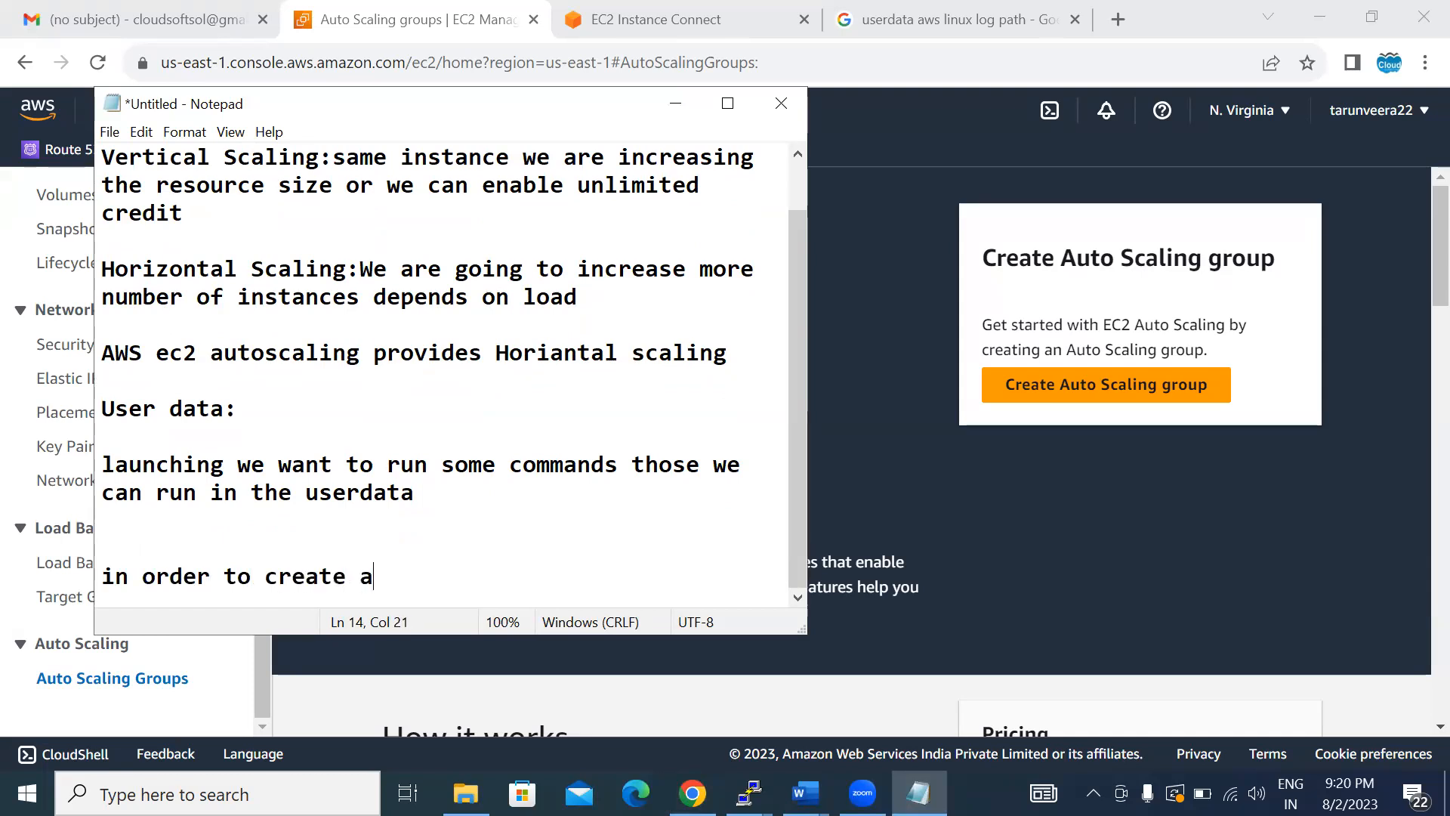
text(utoscaling g)
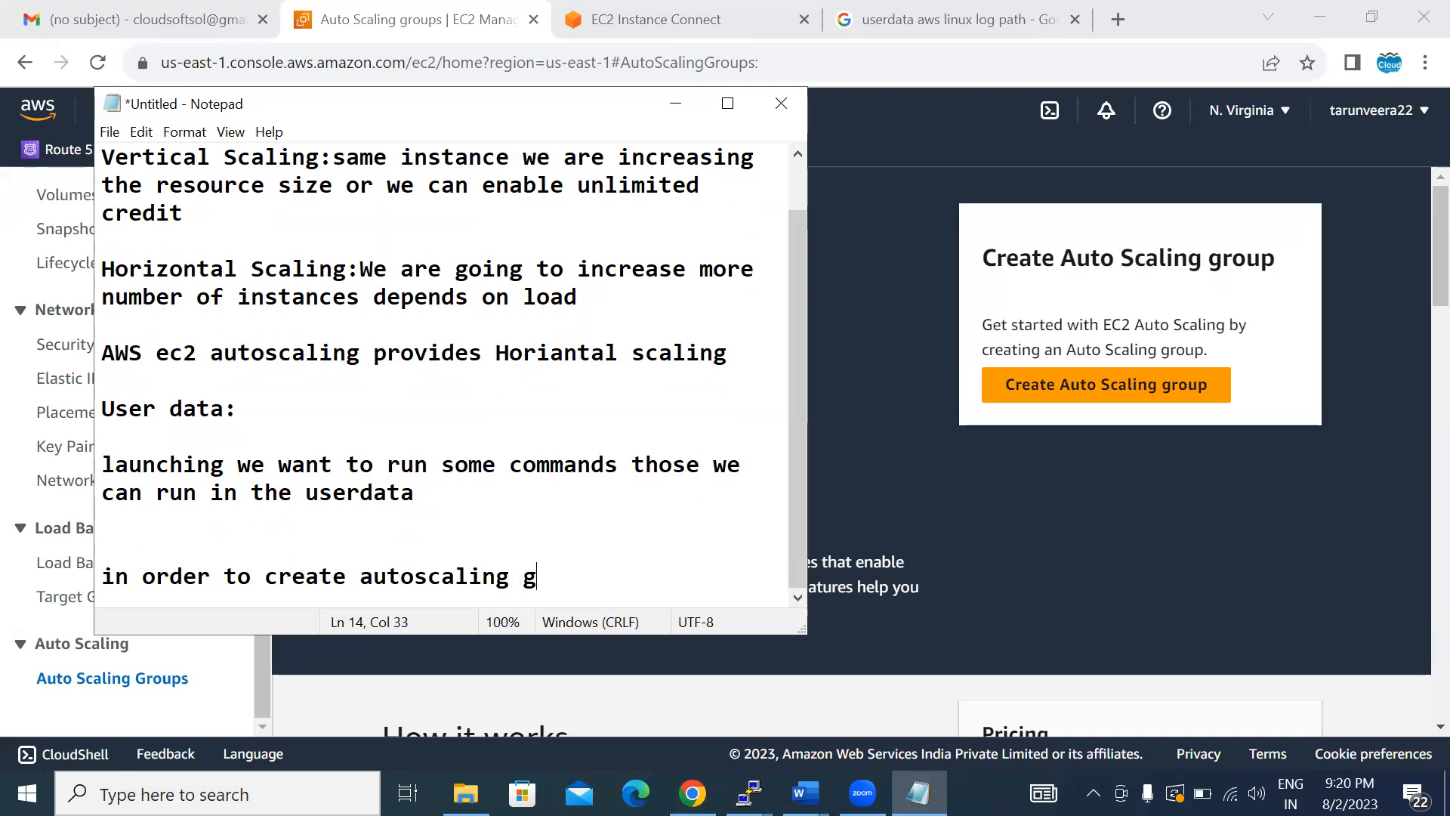
text(roup we re)
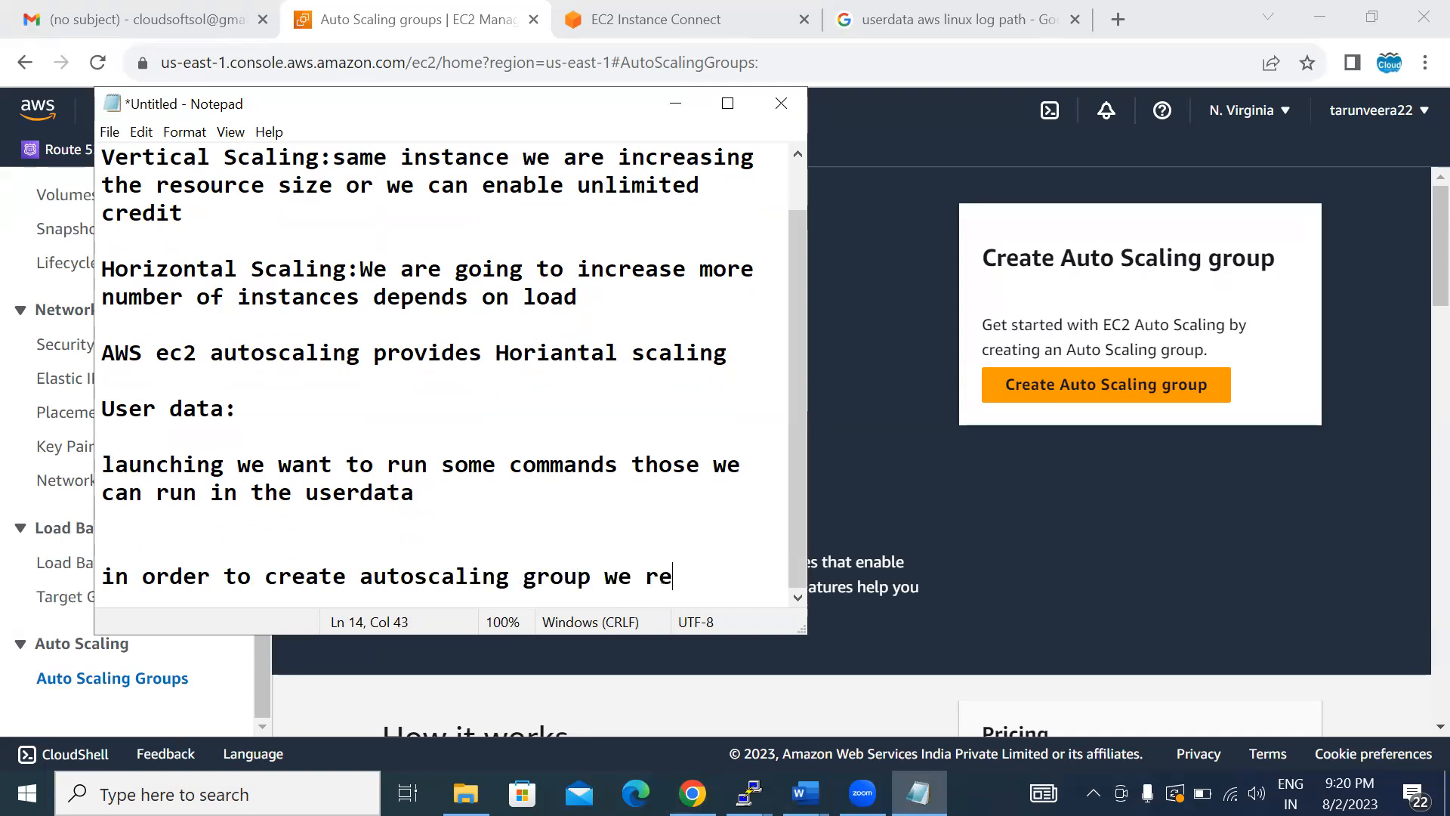
text(quired)
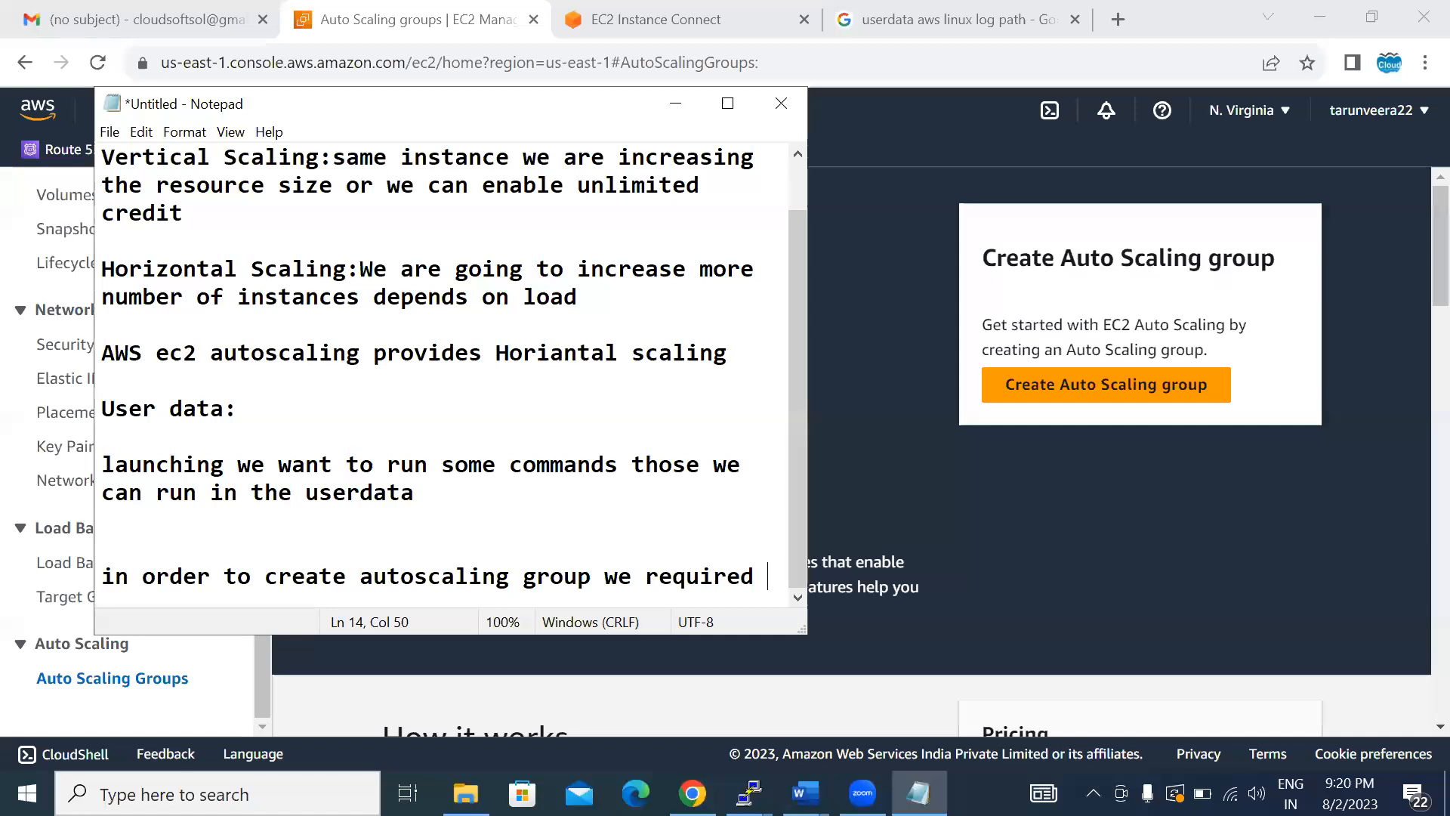
click(721, 102)
text(:)
- List "launch template" and "launch configuration" on separate lines under the autoscaling group requirement
key(Return)
text(launch )
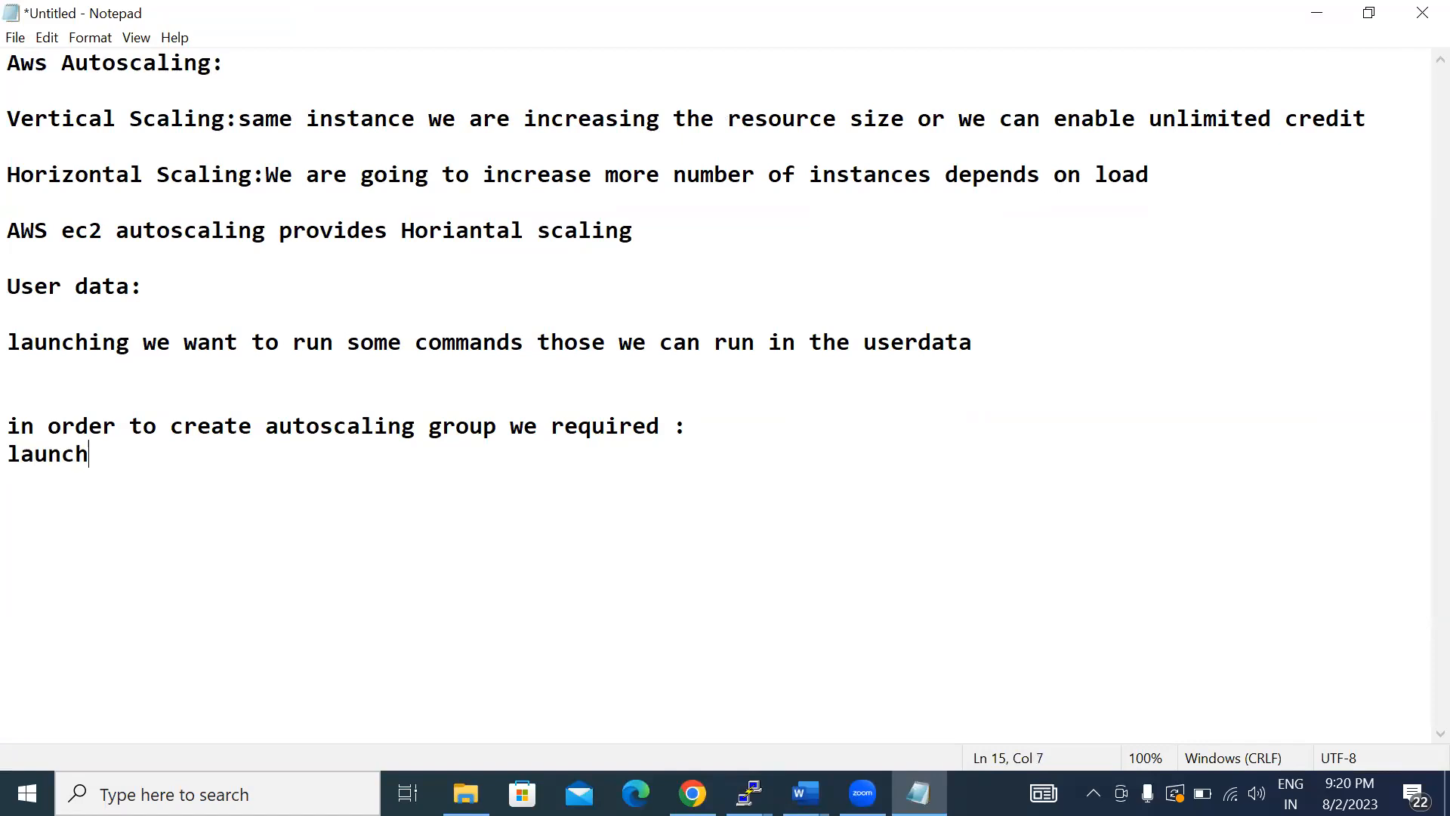
text(template)
key(Return)
text(launc)
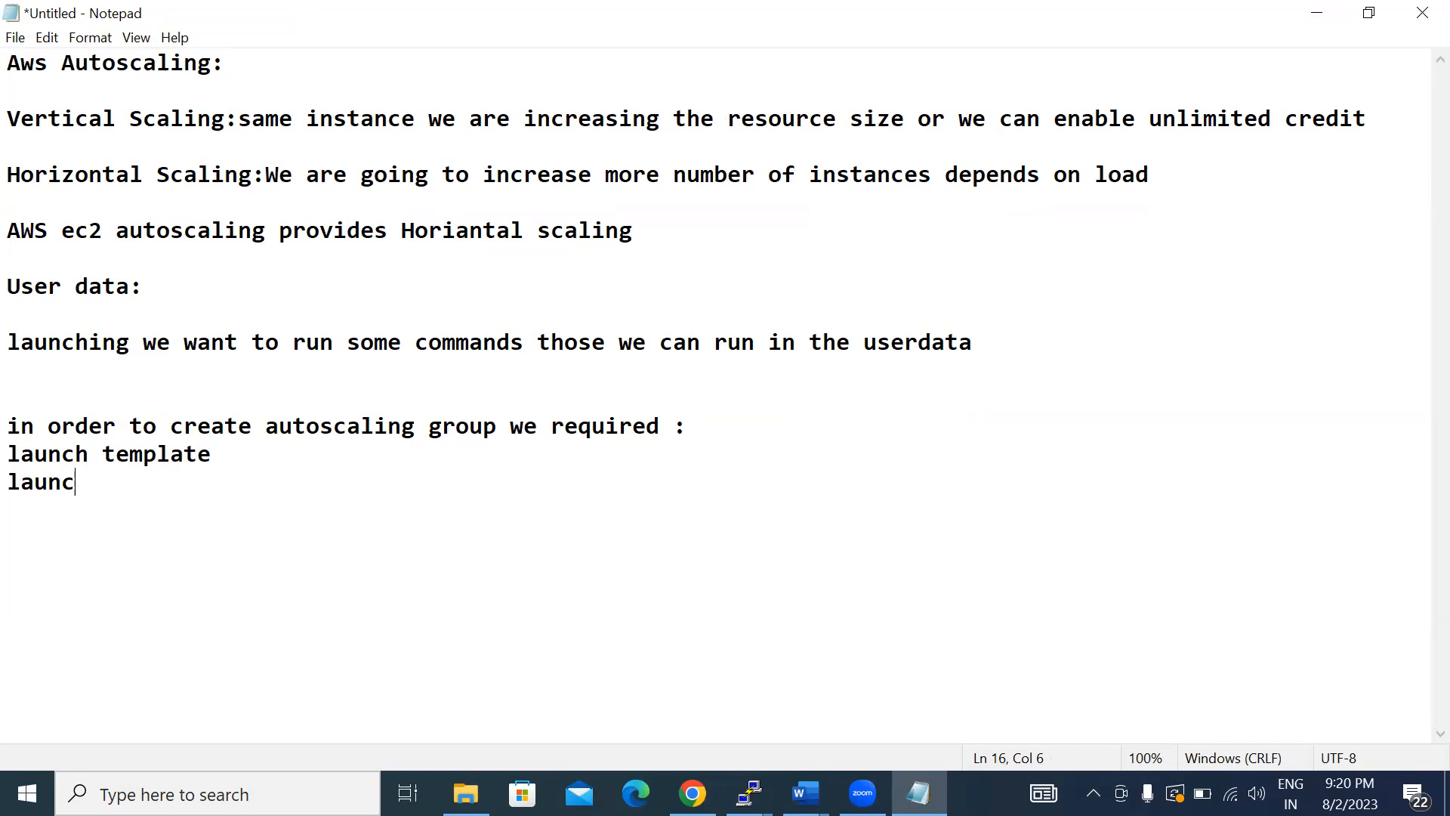
text(h configu)
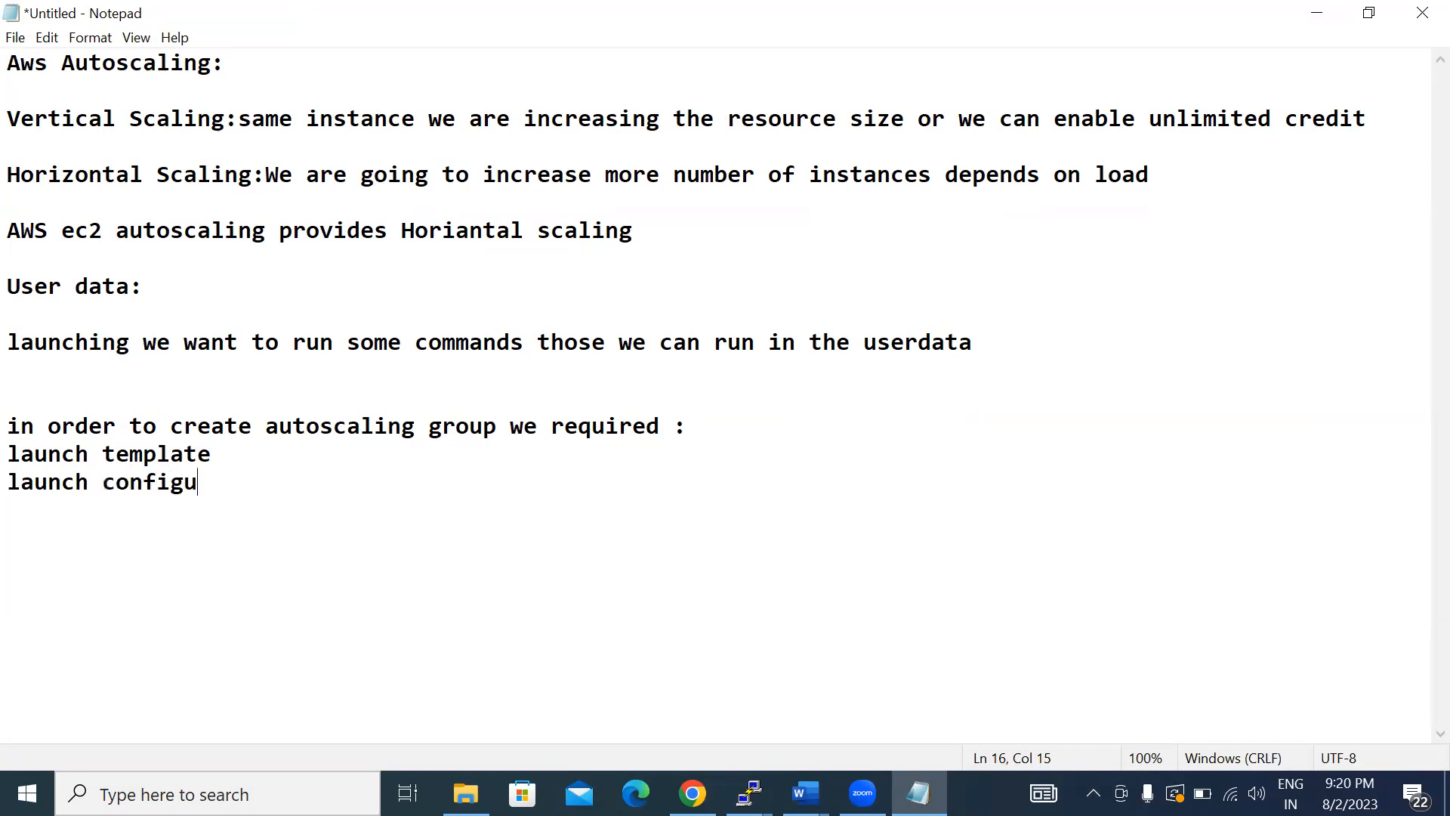
text(ration)
key(Return)
- Extend the launch template line with ": new method" and insert two blank lines after it
click(259, 448)
text(: new method)
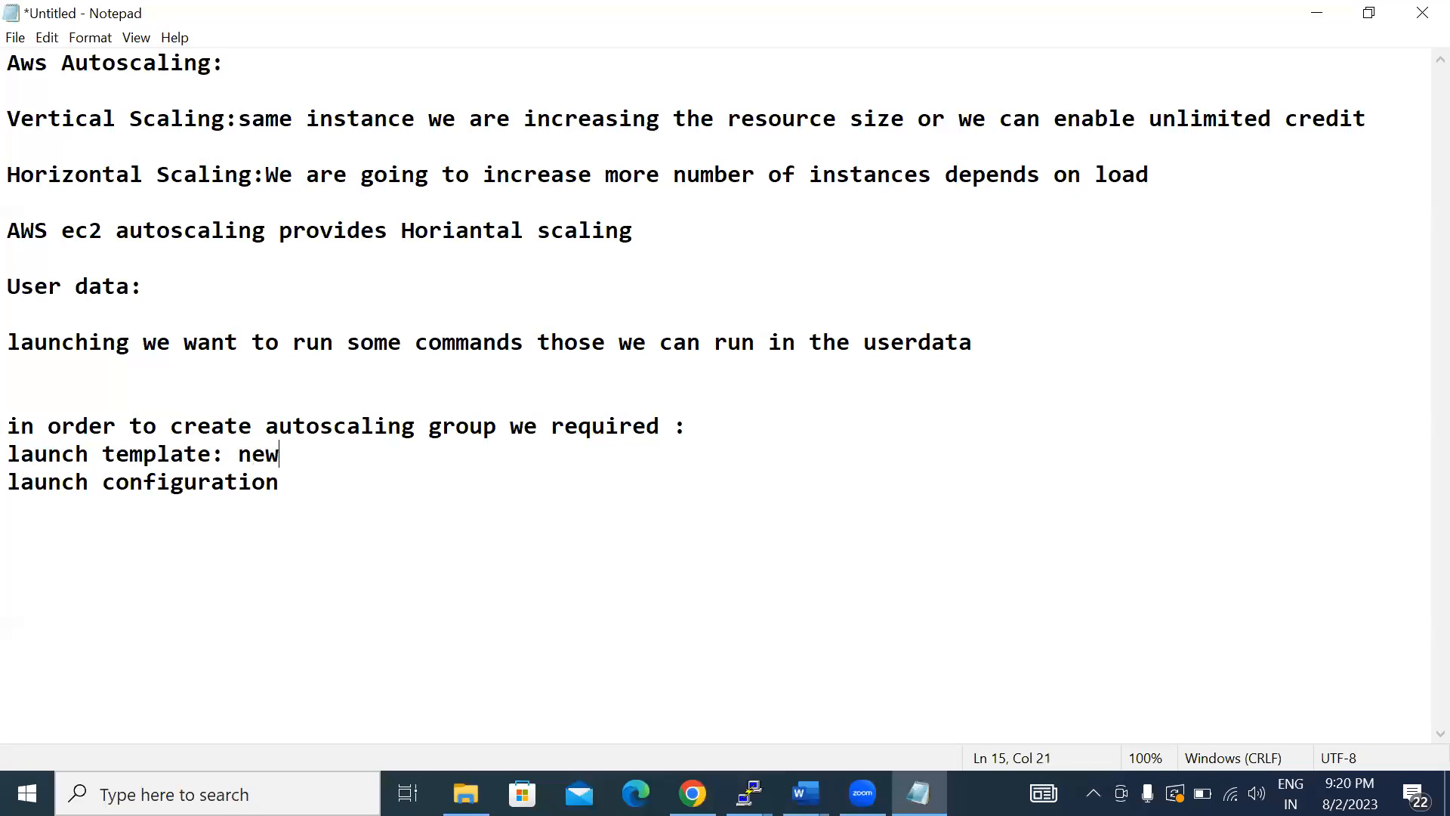
key(Return)
- Add the note "100 machines - create 1 setup" below the launch configuration line, separated by a blank line
key(Return)
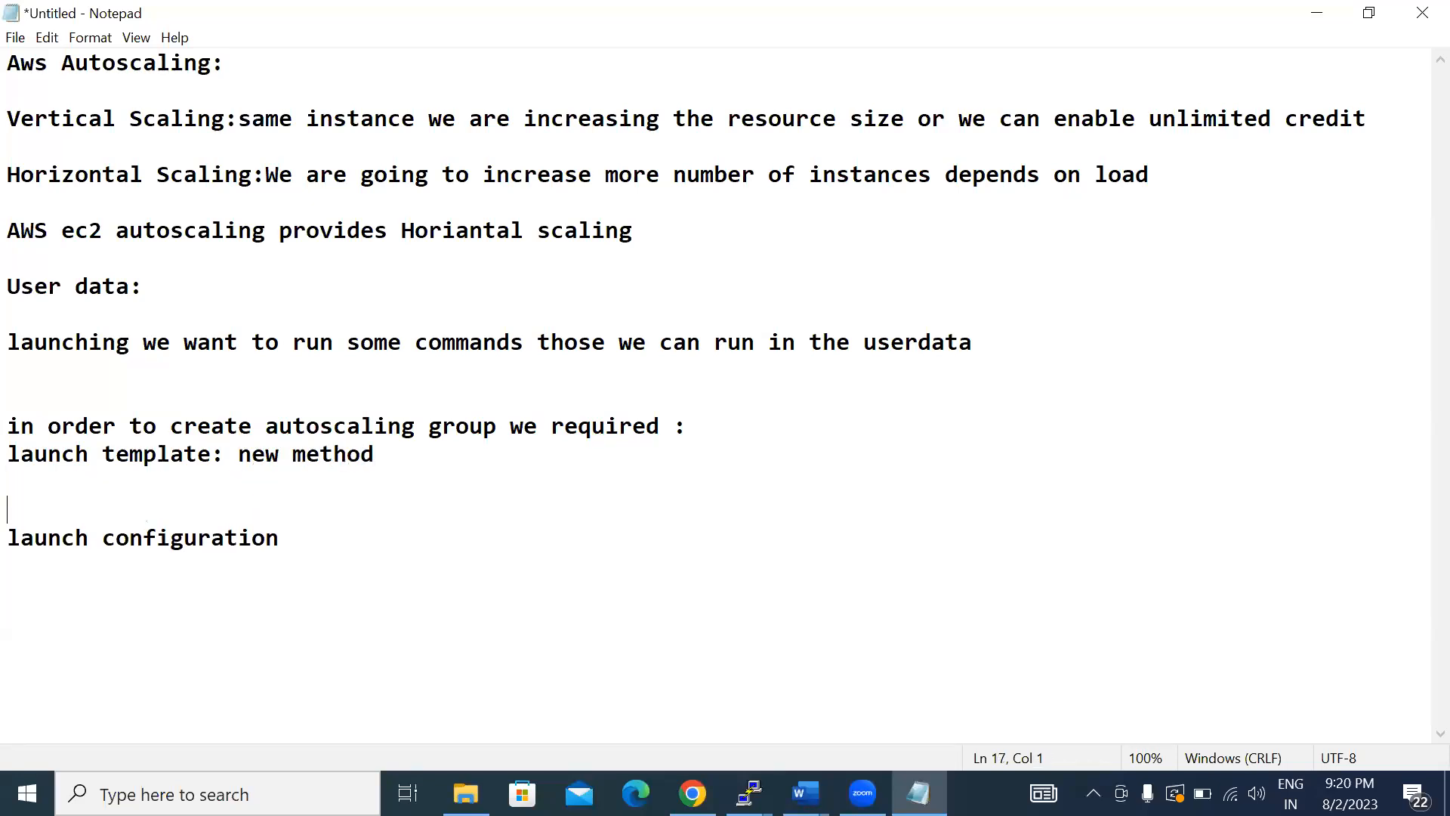
click(320, 538)
key(Return)
key(Return)
text(100 machine)
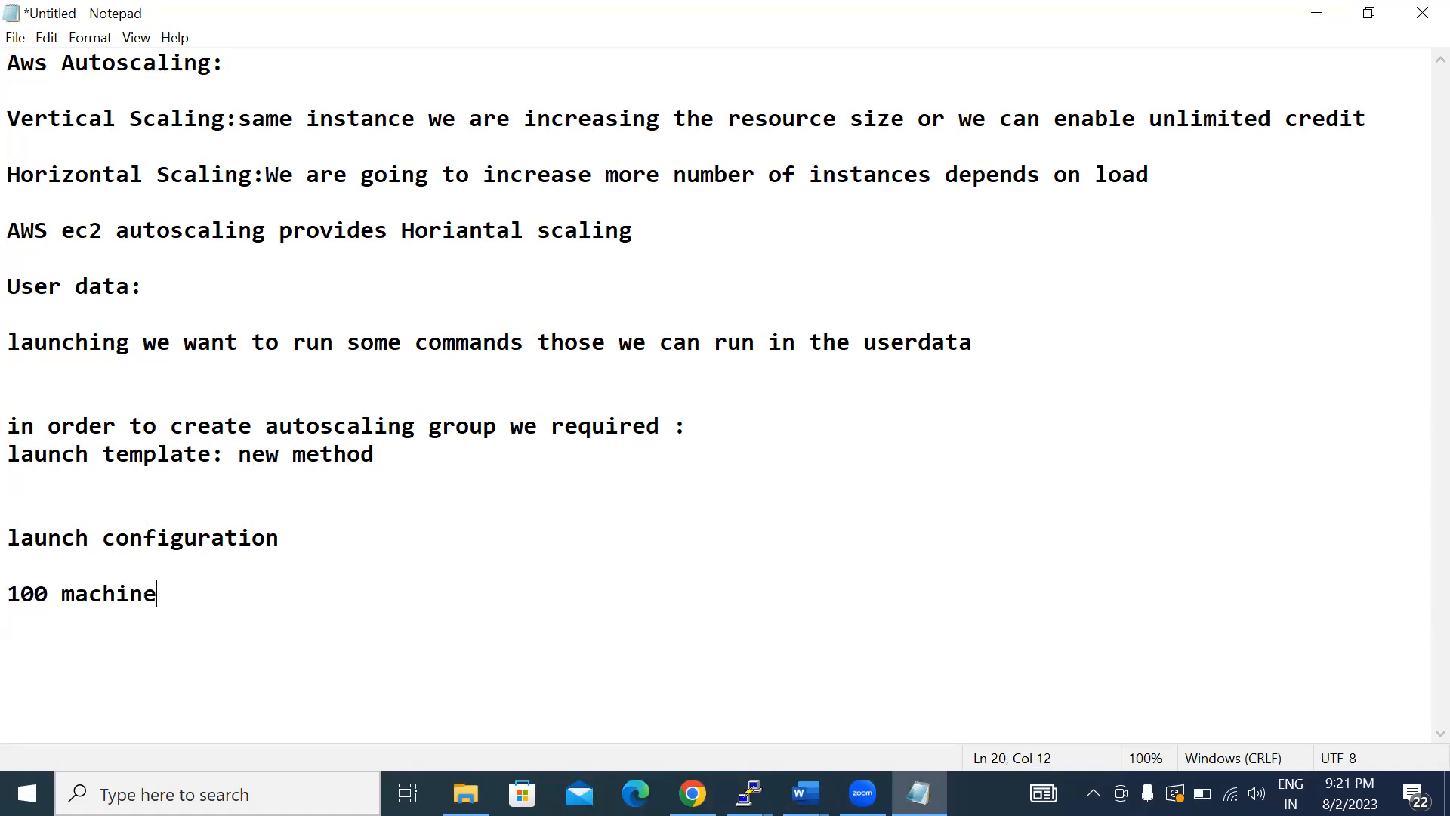
text(s - create1 se)
key(BackSpace)
key(BackSpace)
key(BackSpace)
key(BackSpace)
text(1 setup)
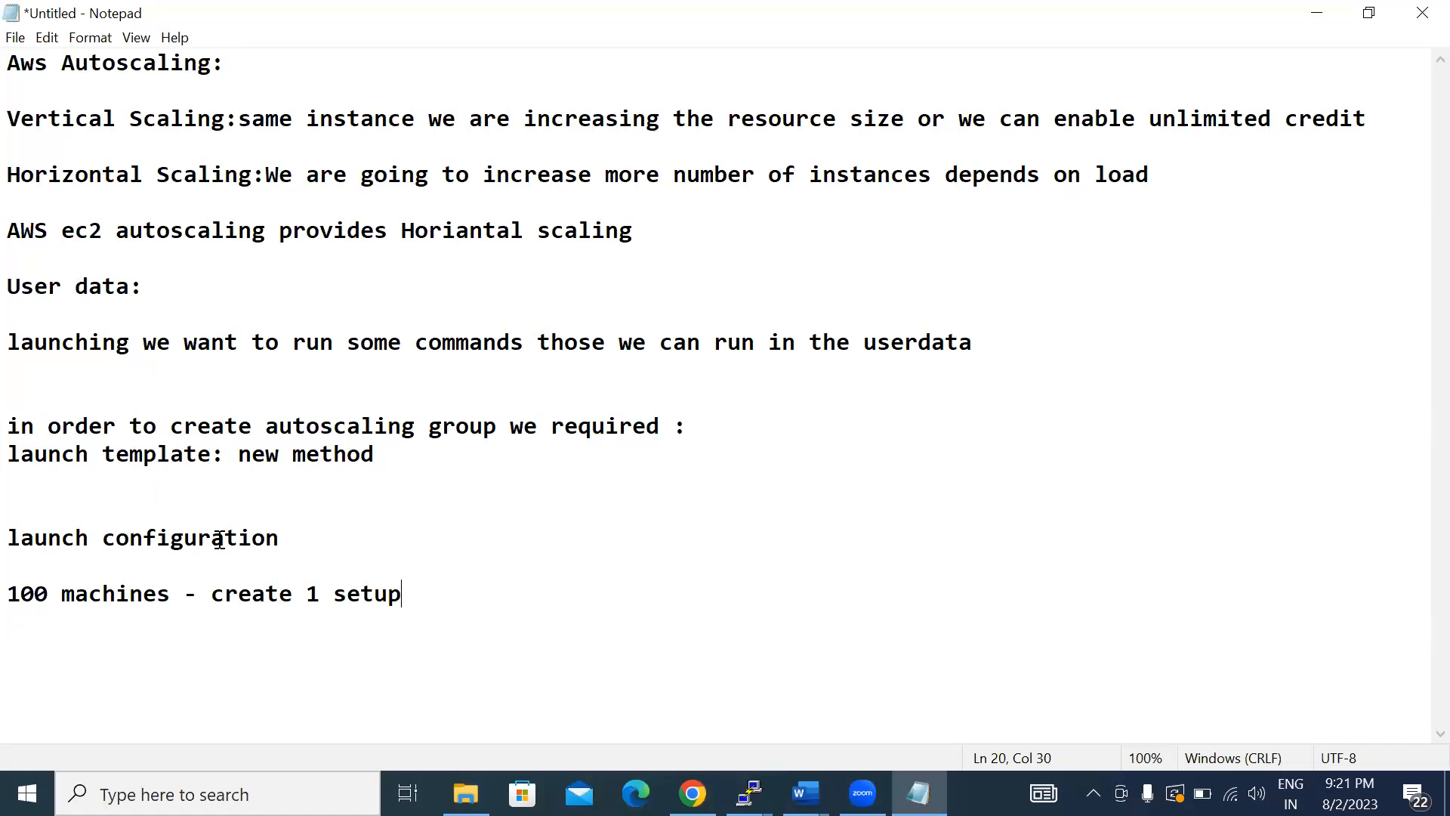
- Extend the launch configuration line with ": end of life declared"
click(285, 532)
text(: end of life )
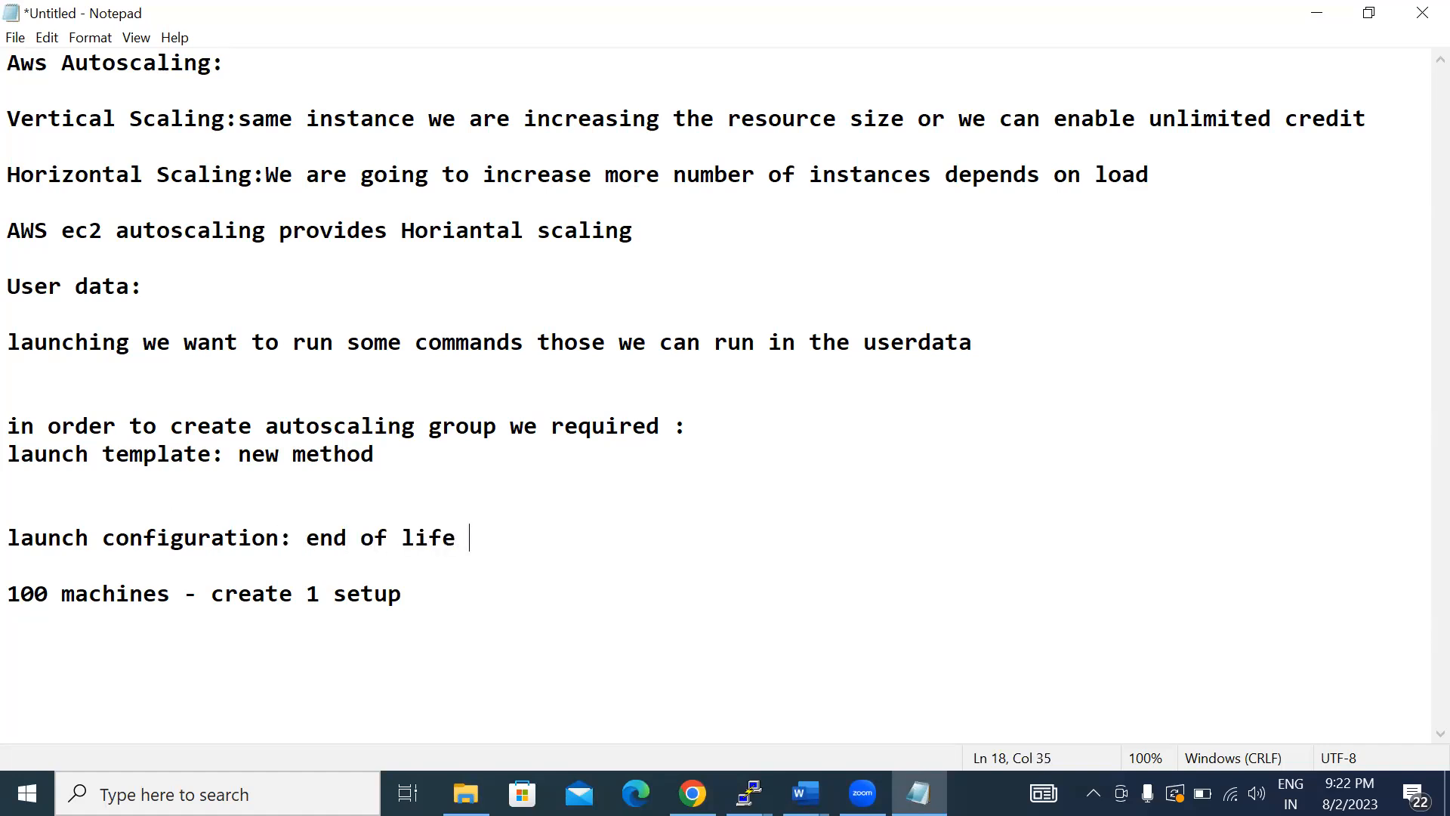
text(declared)
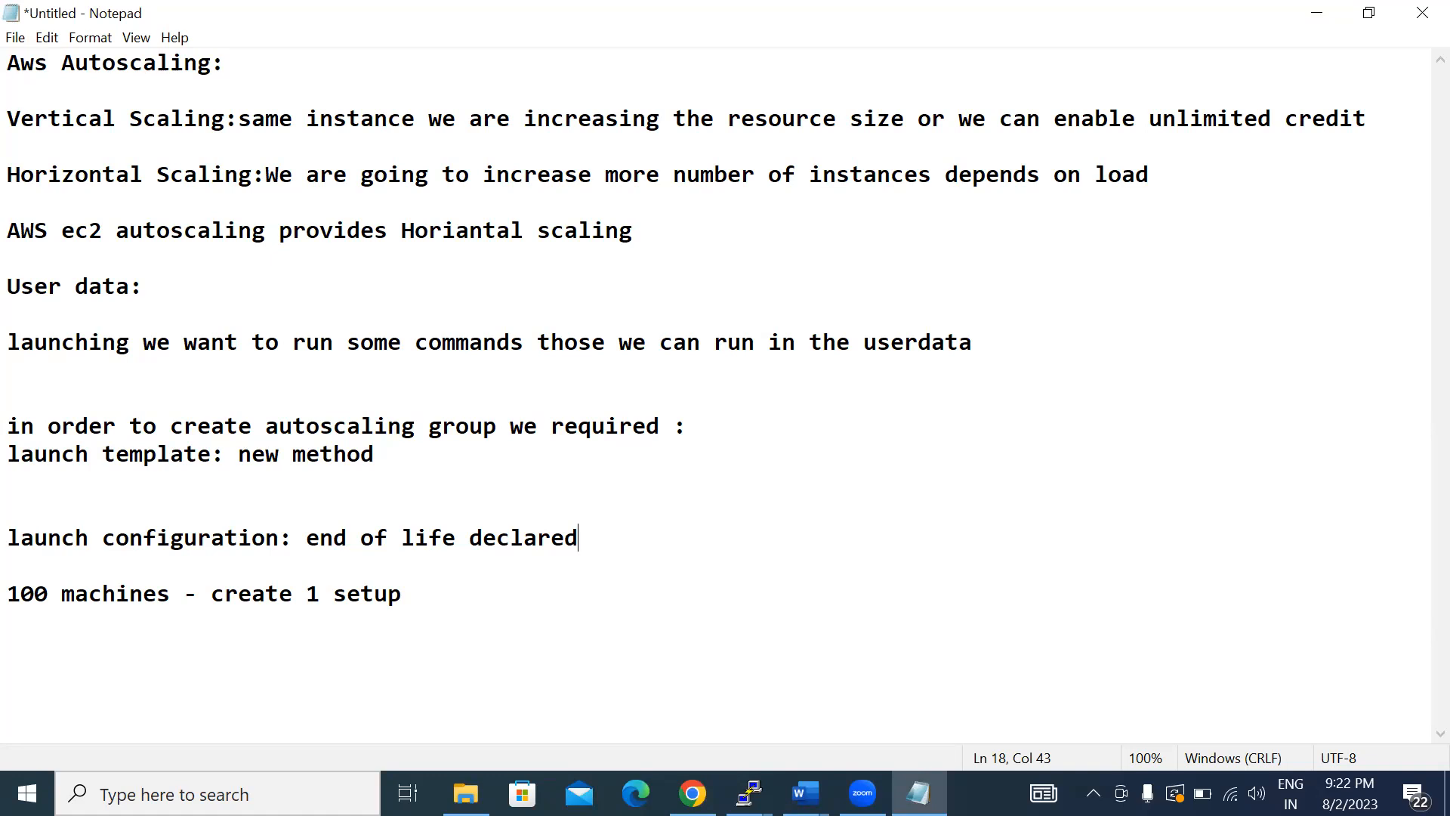
- Switch to Chrome, start creating an Auto Scaling group, and open the page for creating a launch template from it
click(692, 793)
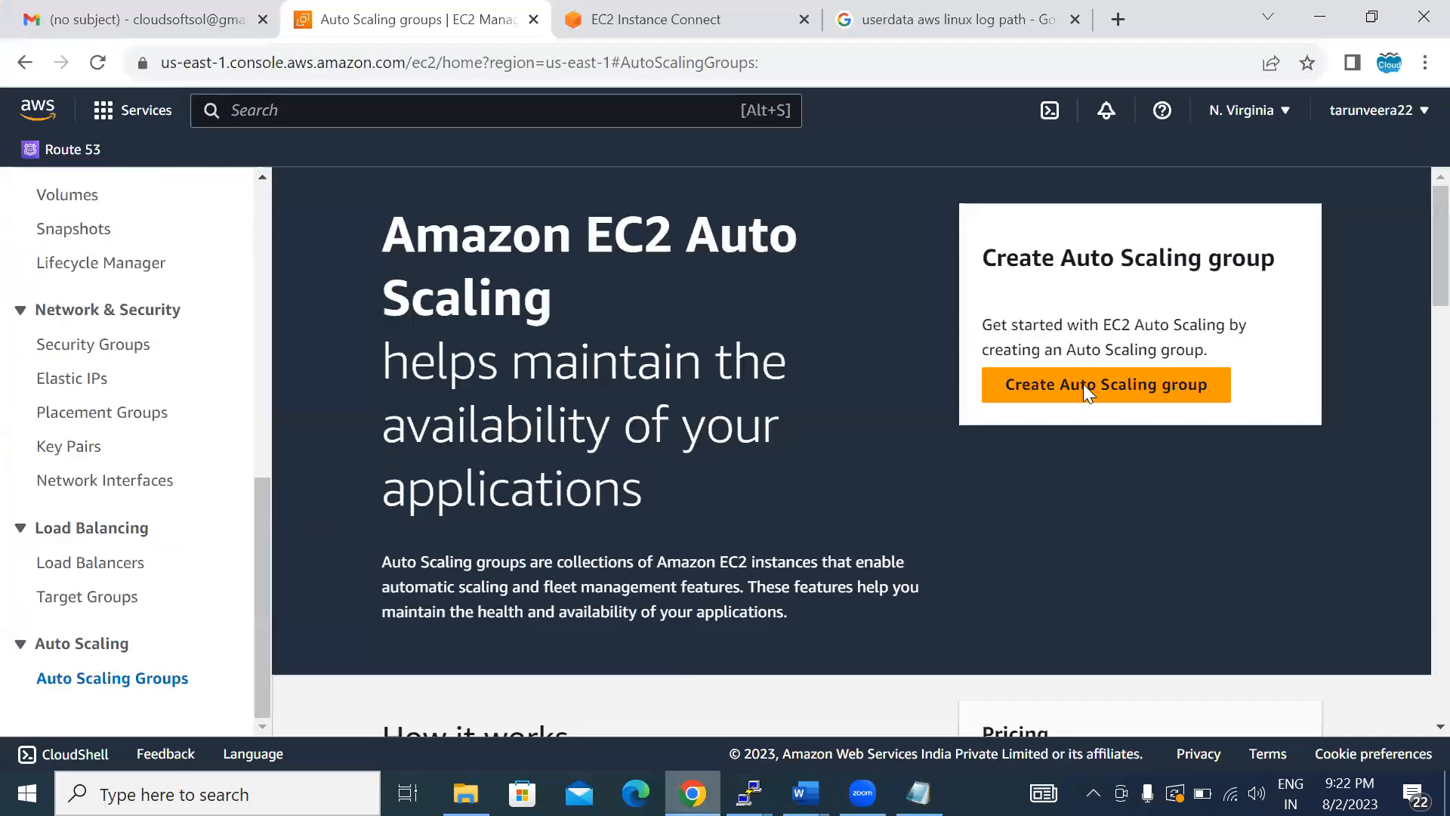
click(1082, 384)
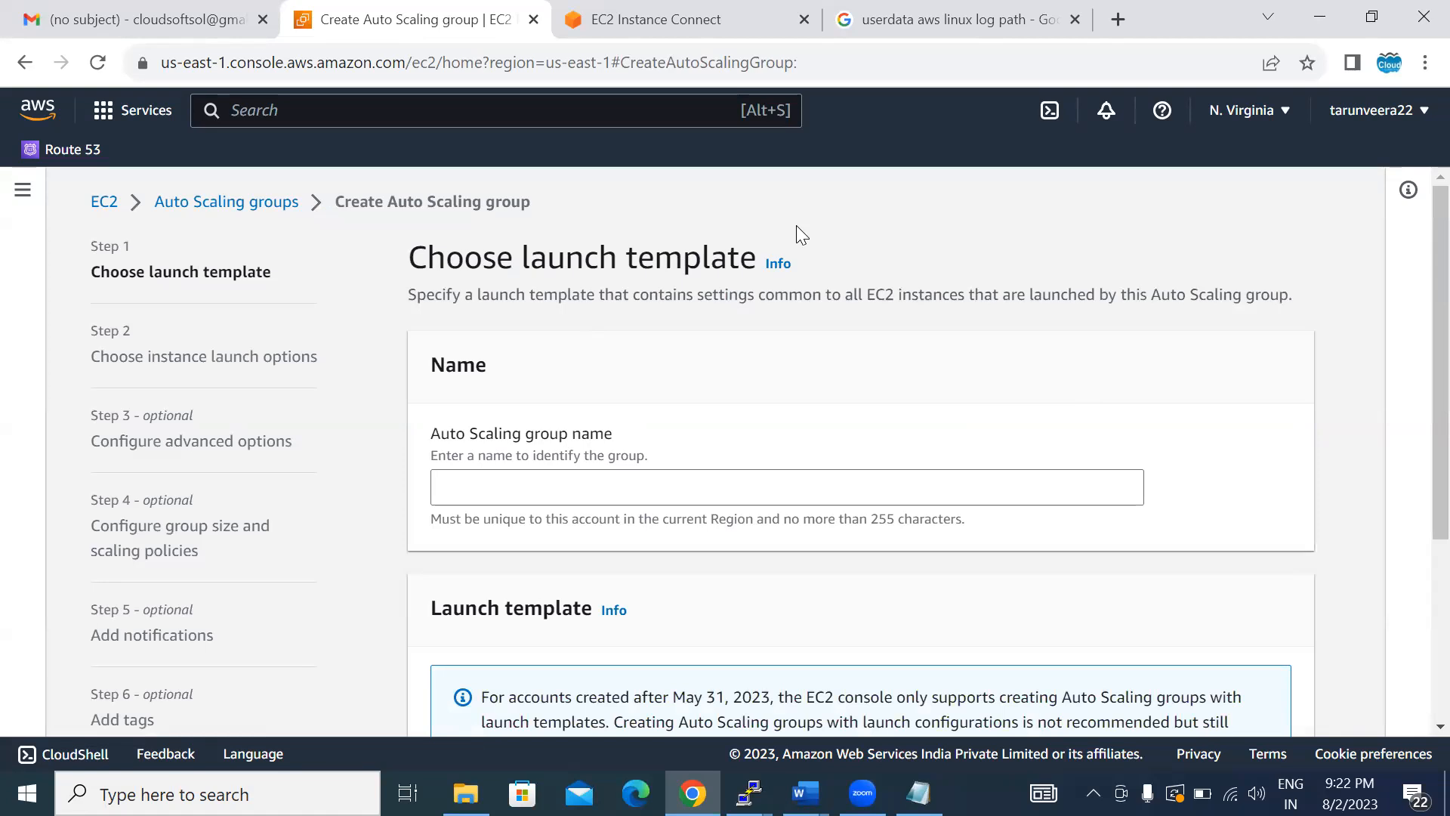
scroll(796, 225, down, 4)
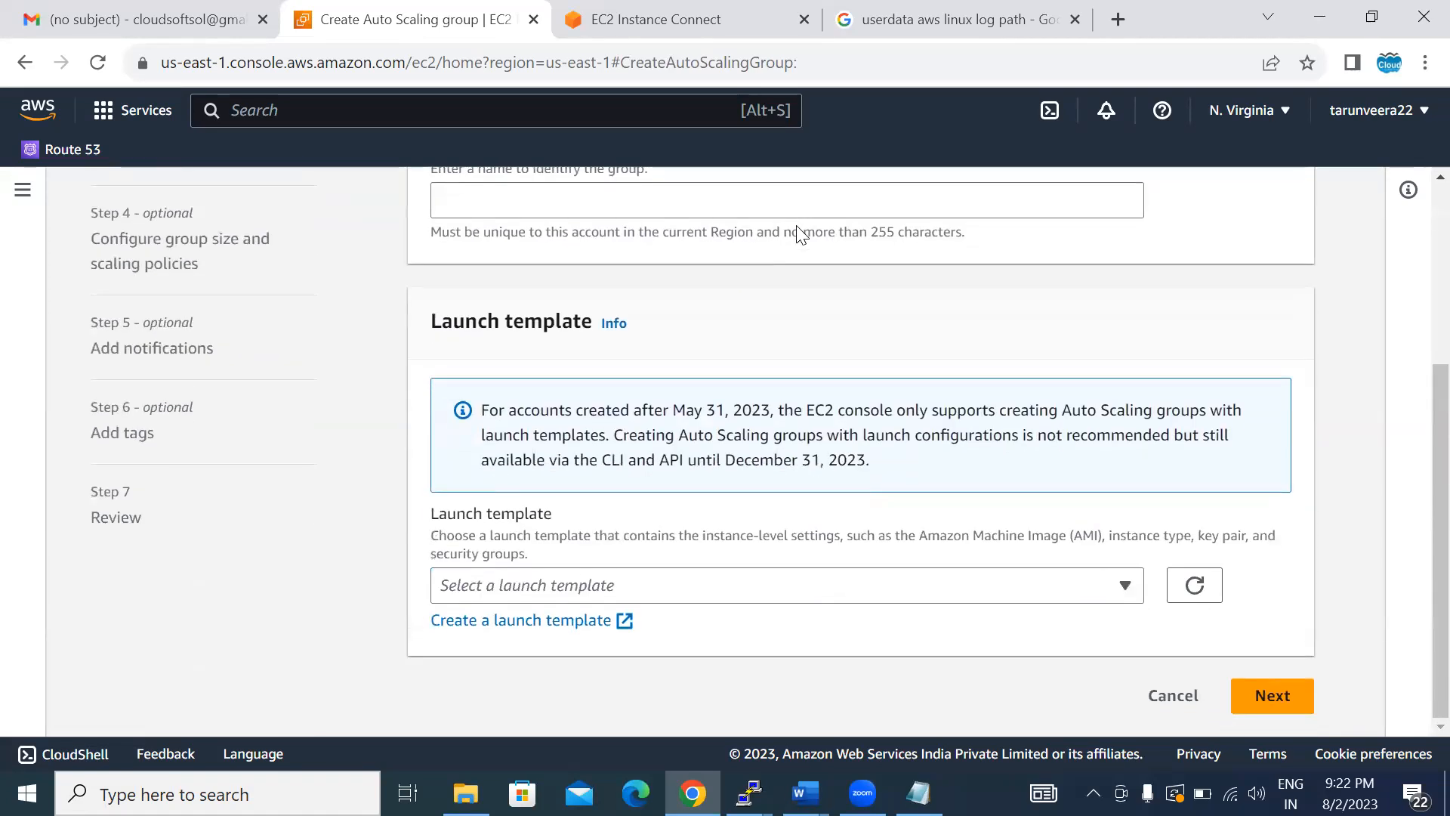
click(512, 623)
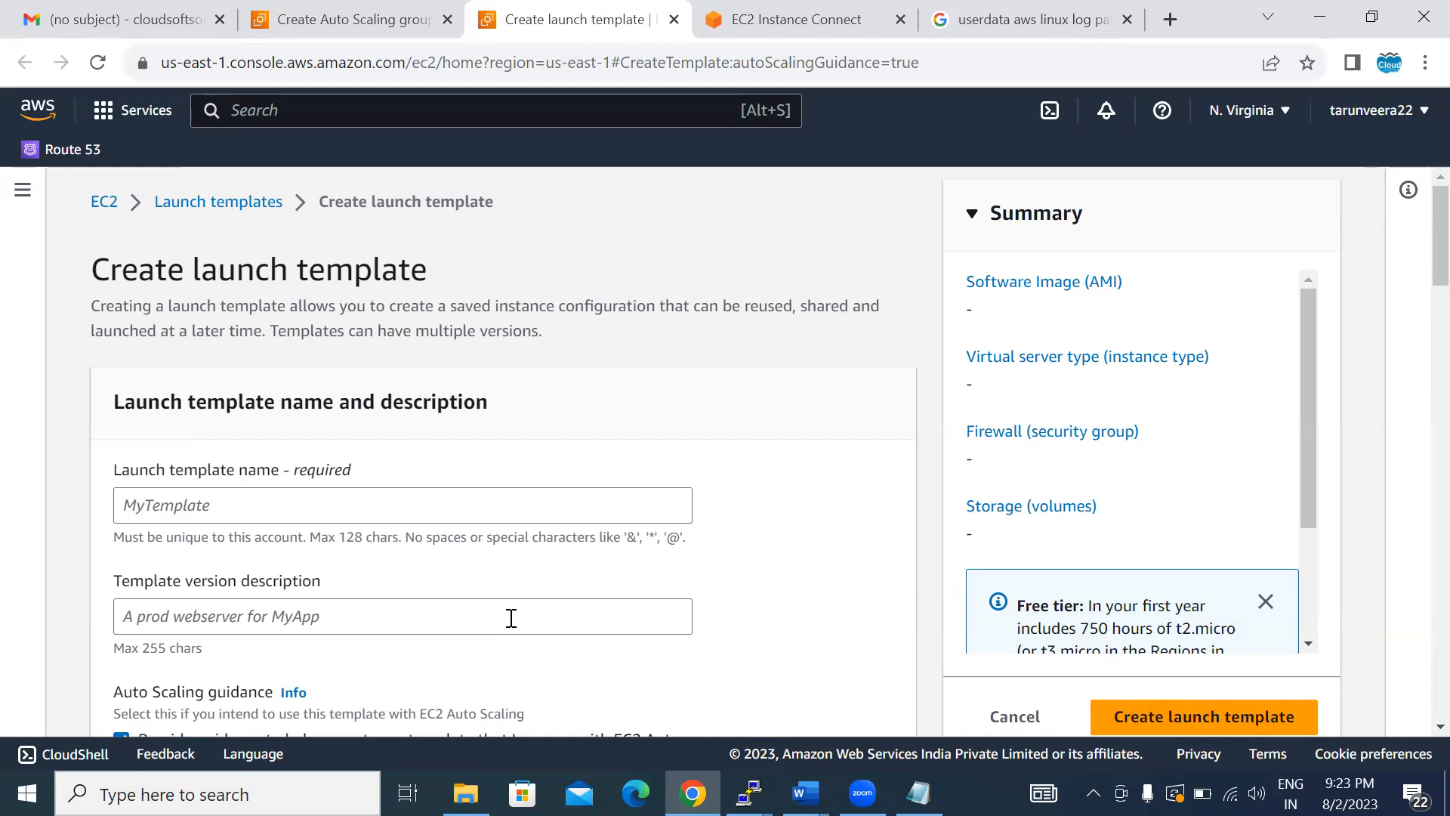
- Name the launch template chocotemplate and enter "staging version" as its version description
click(151, 514)
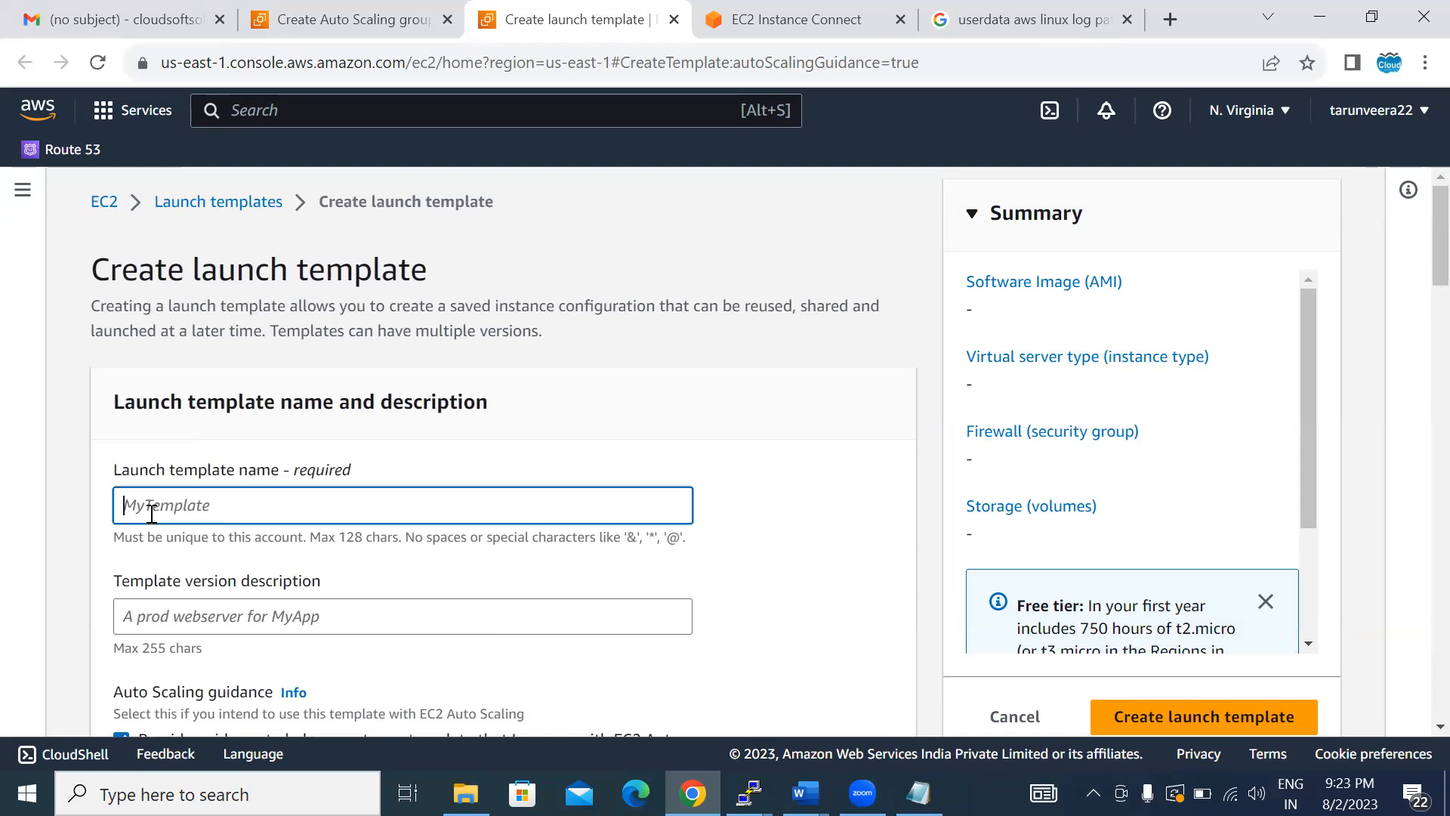
text(chocotemplate)
click(162, 618)
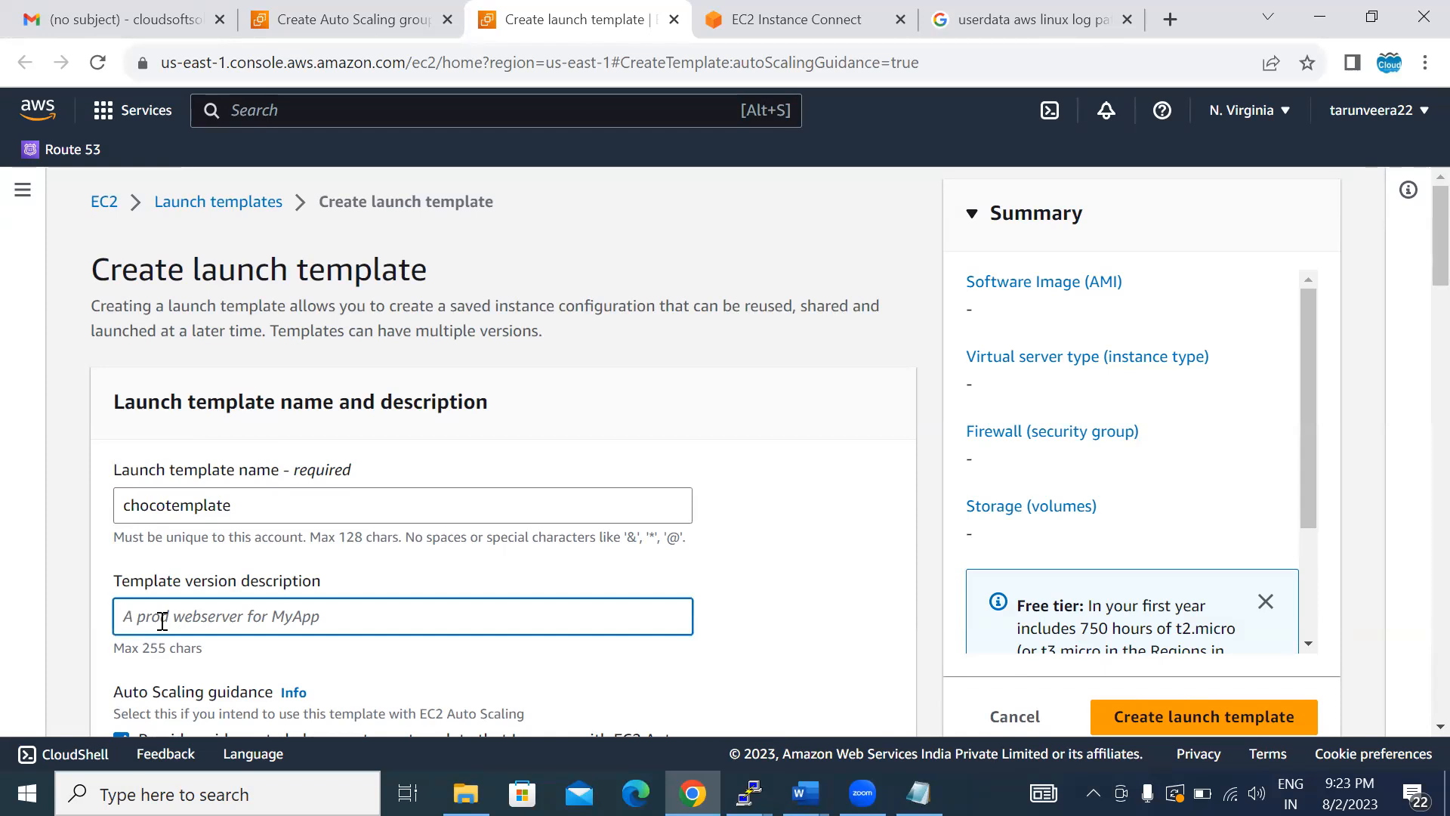
text(staging version)
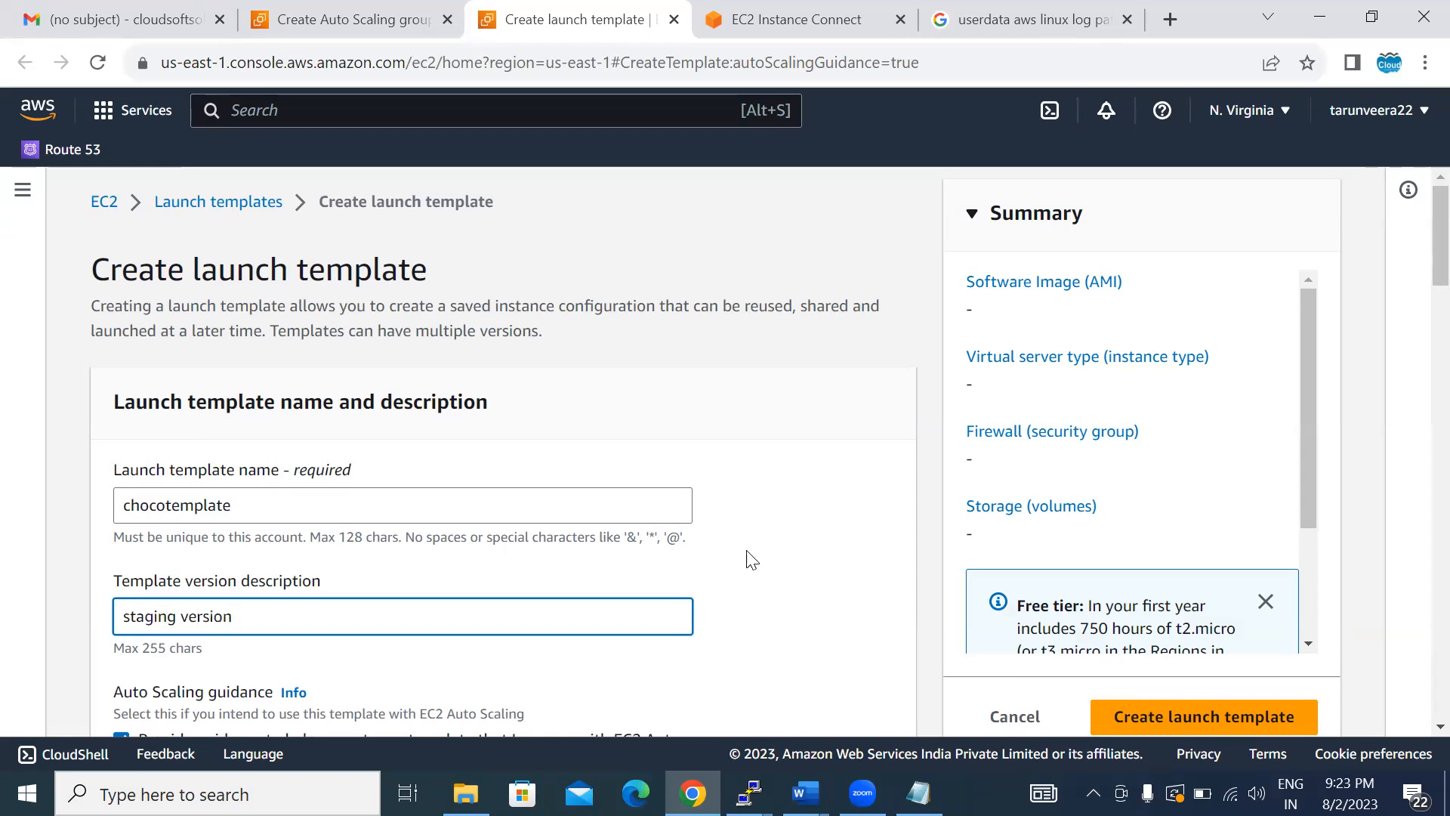
click(797, 564)
- Use the self-owned chocoluxami AMI as the launch template's machine image, leaving the source template unset
scroll(797, 564, down, 5)
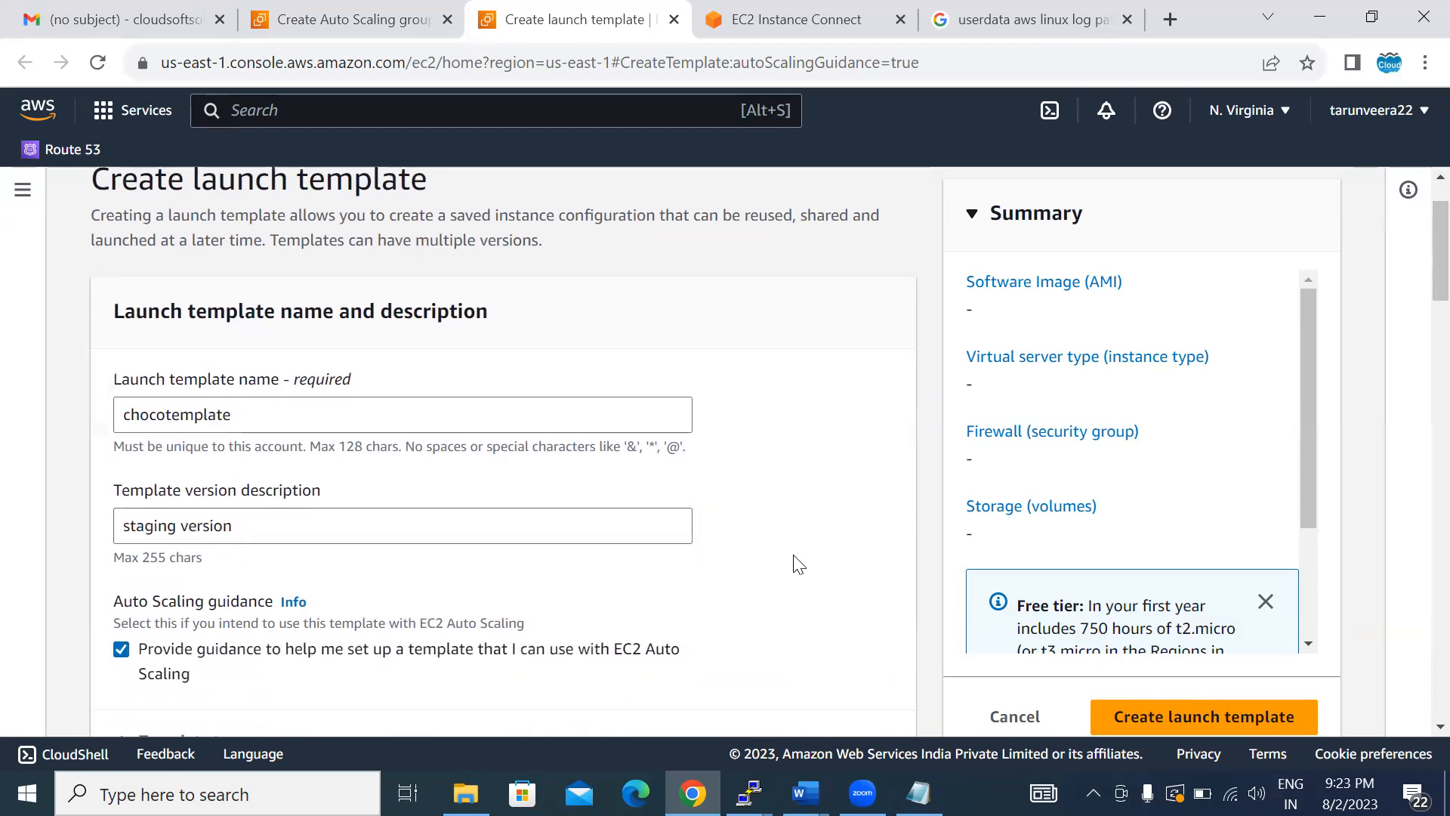
scroll(793, 554, down, 3)
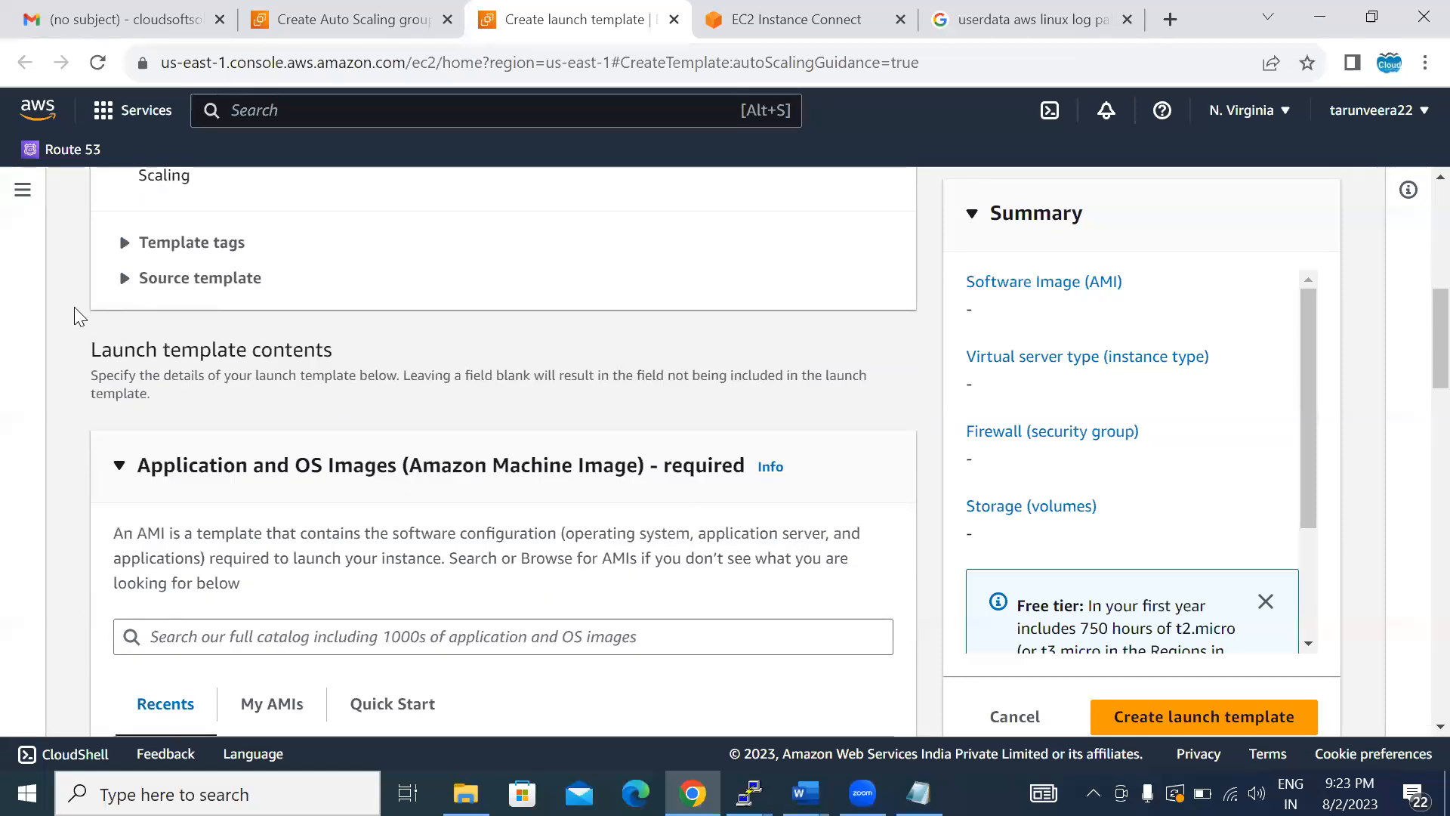
click(122, 286)
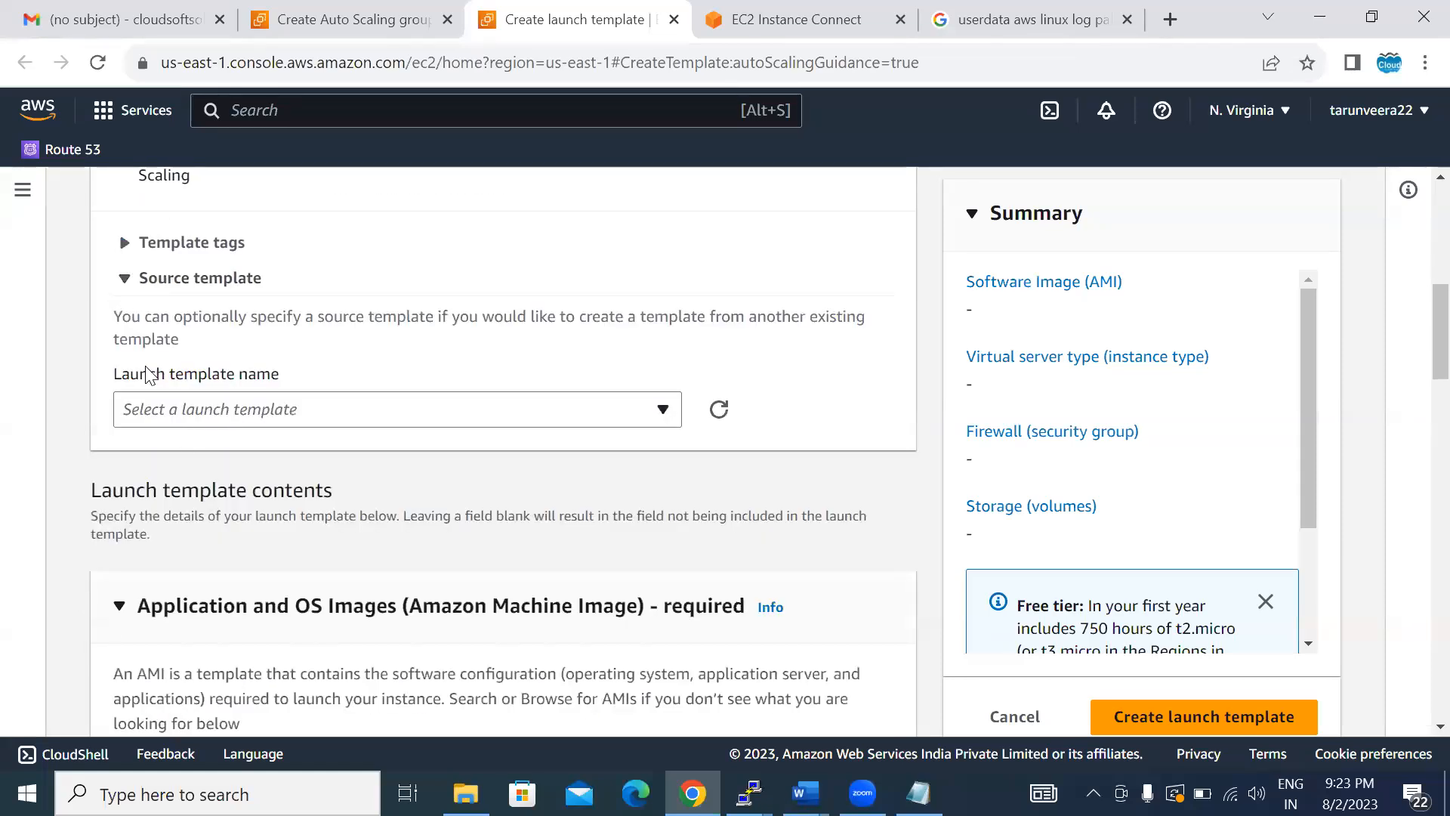
click(125, 281)
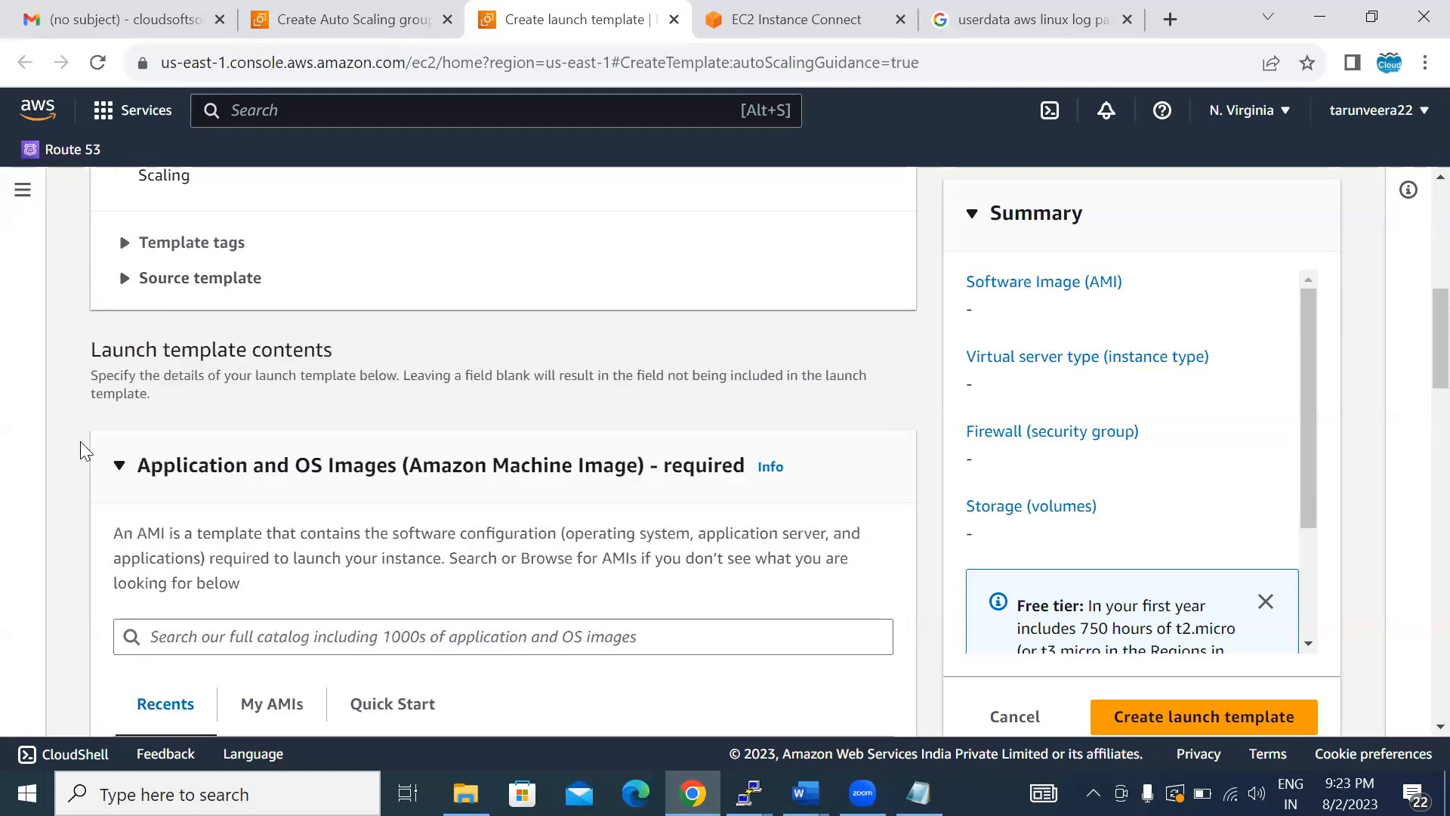
scroll(80, 441, down, 3)
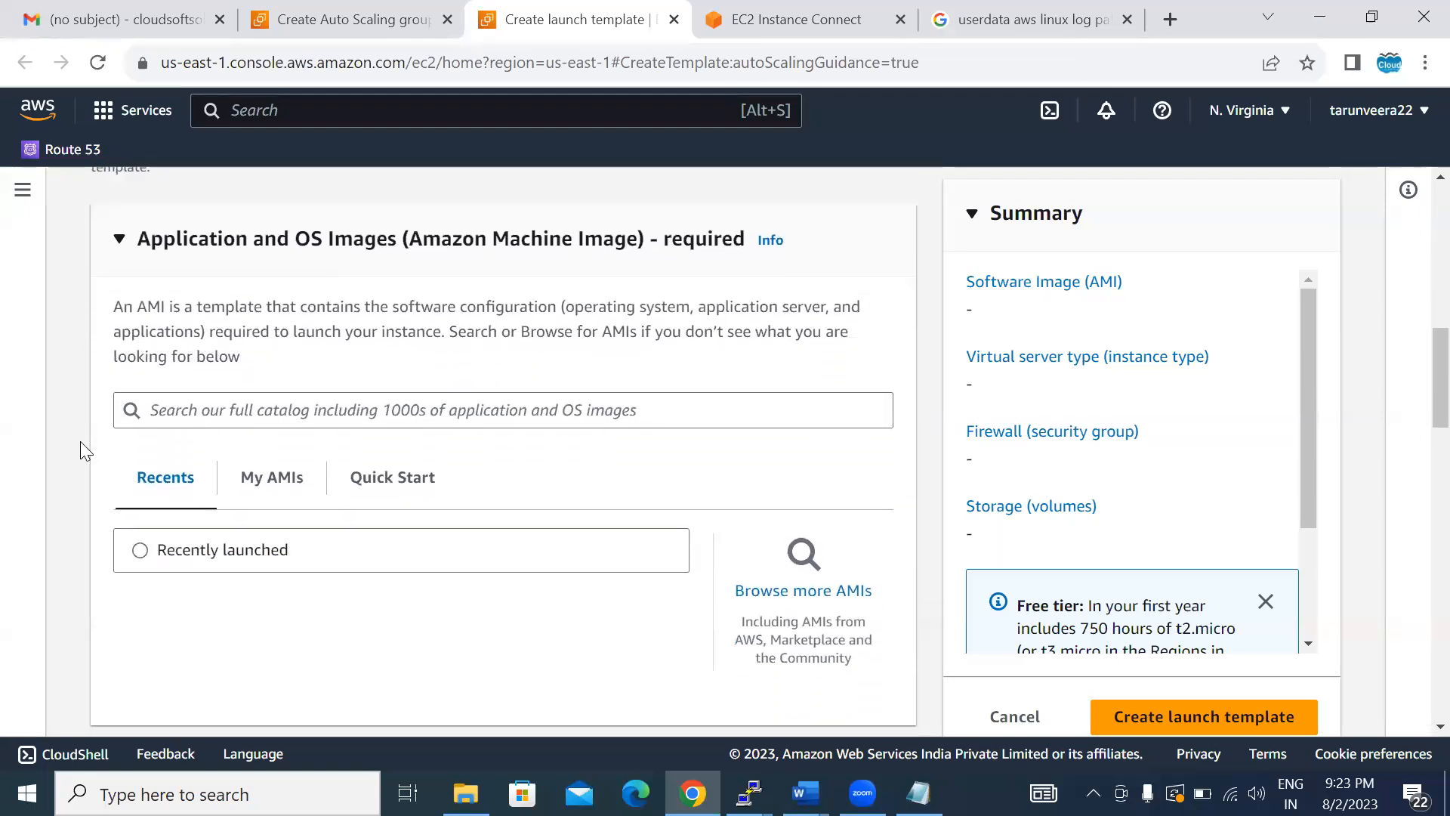
click(255, 498)
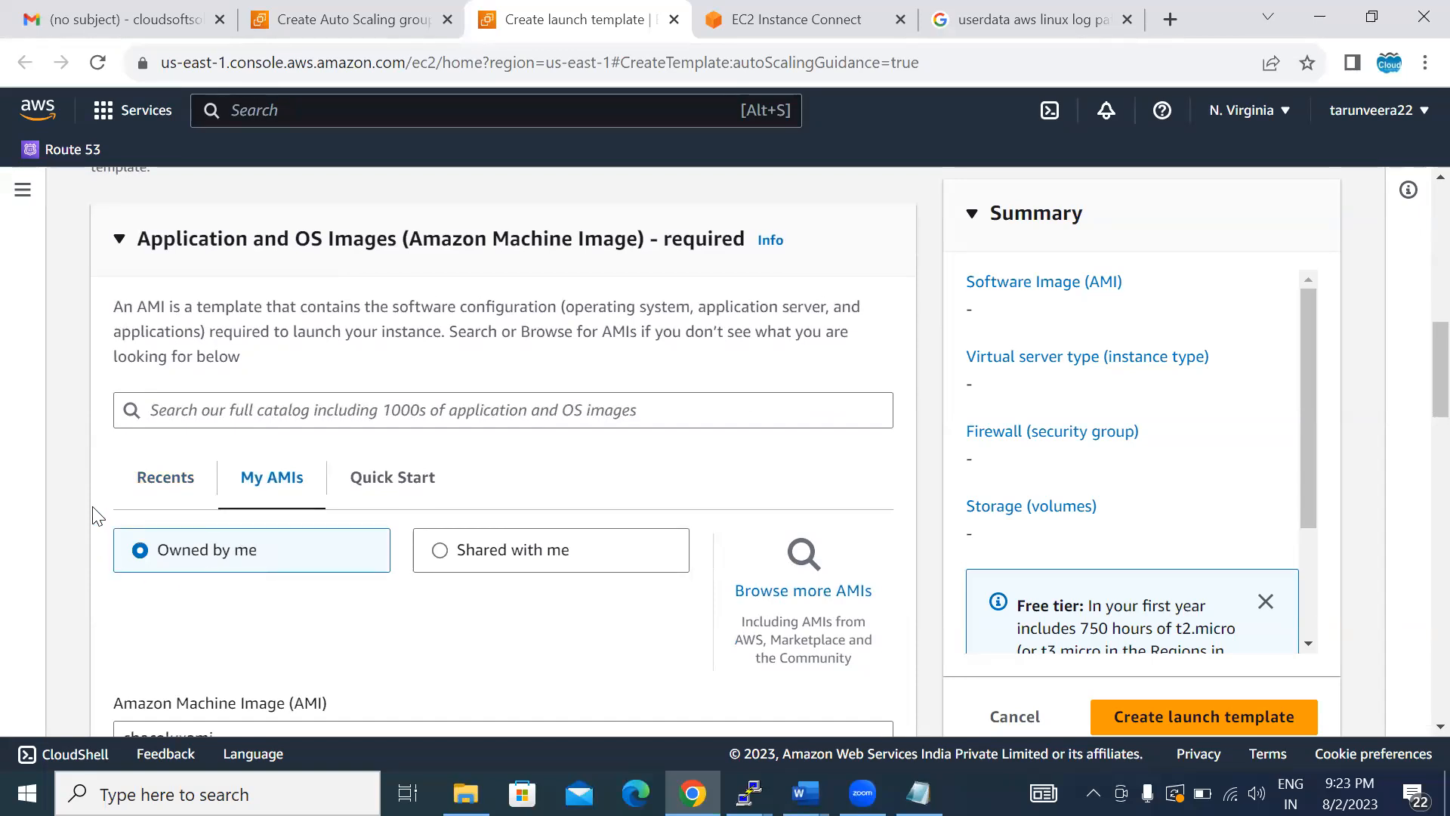
scroll(60, 509, down, 10)
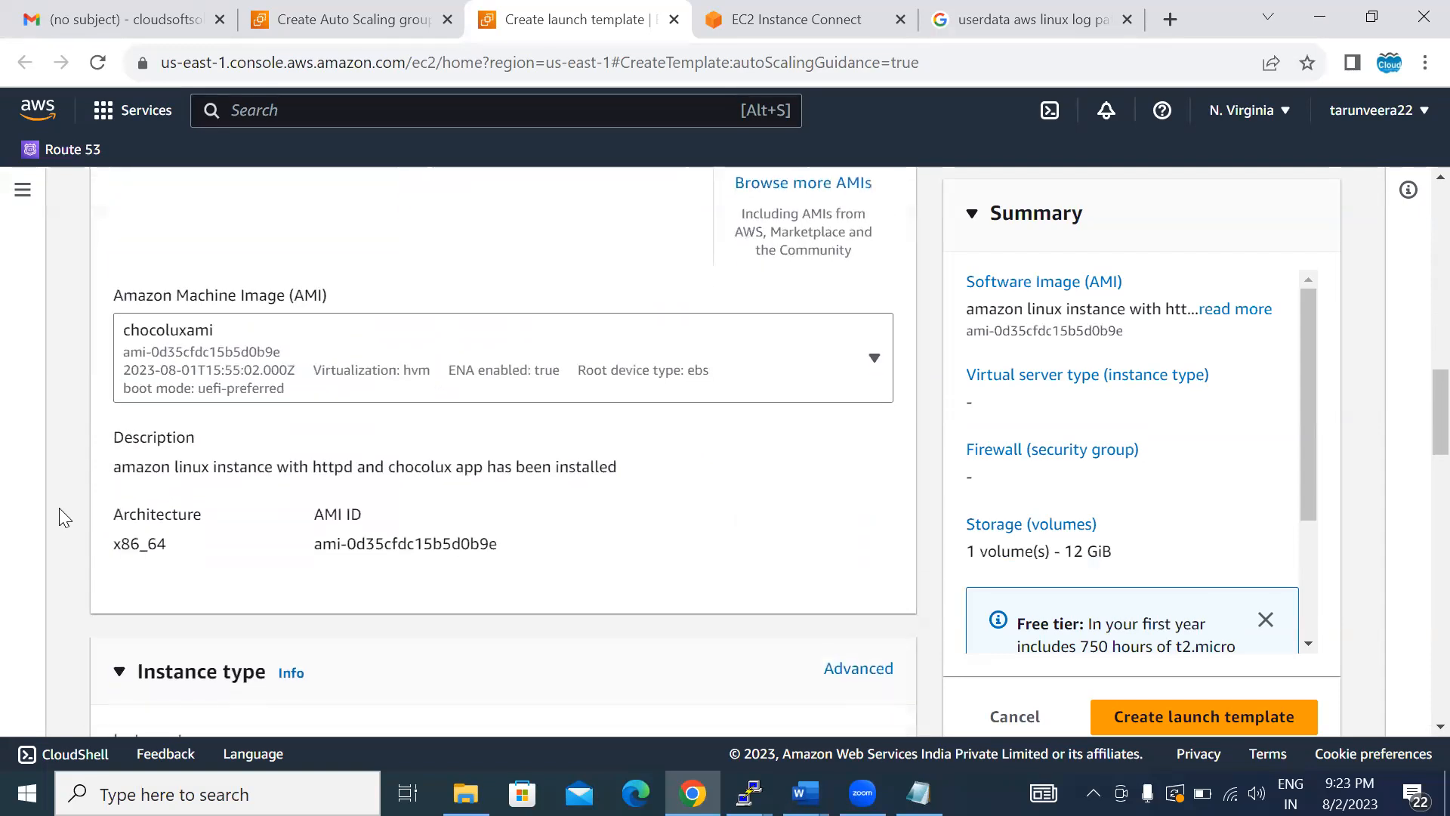
scroll(59, 507, up, 3)
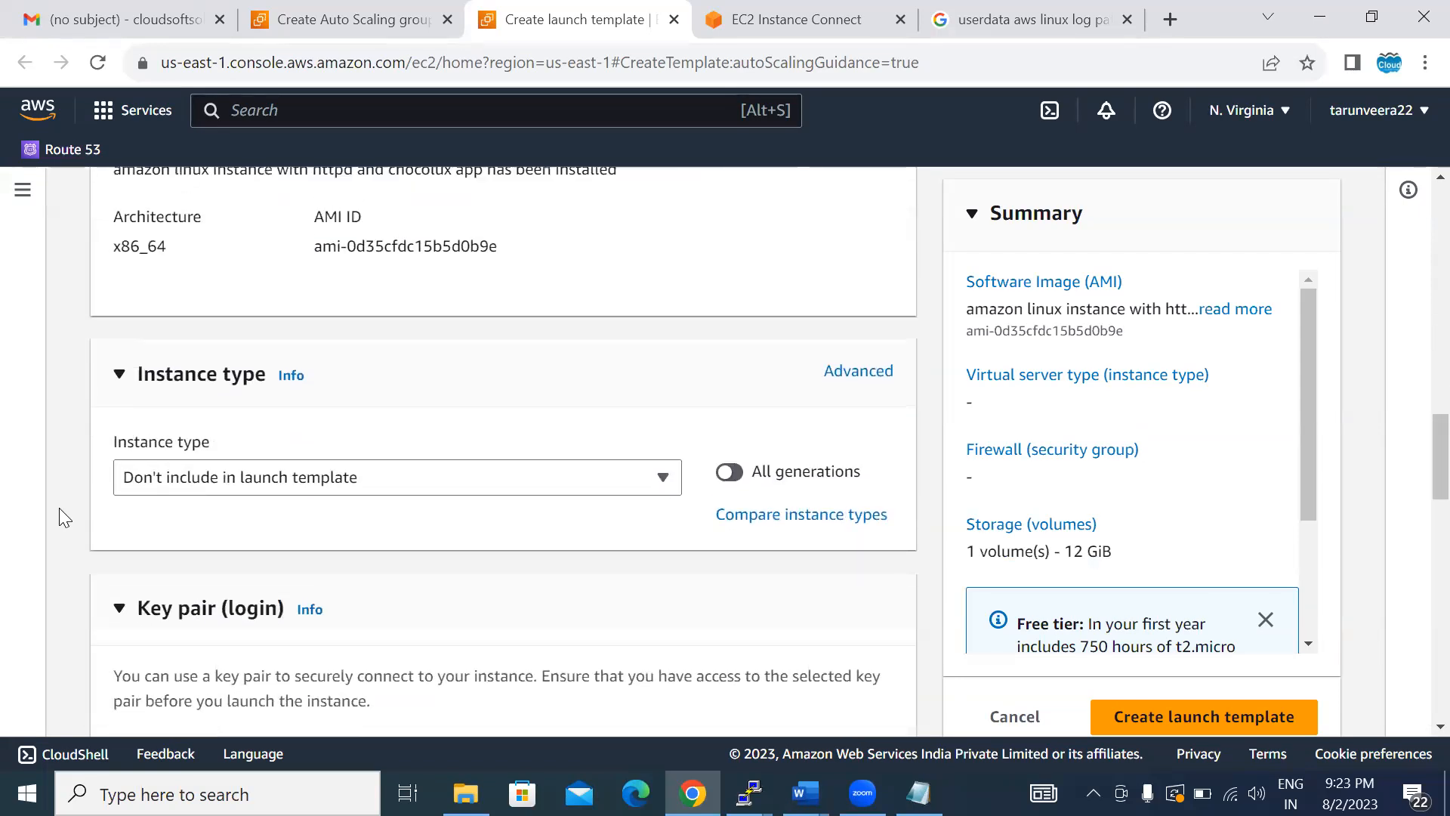
scroll(59, 507, up, 1)
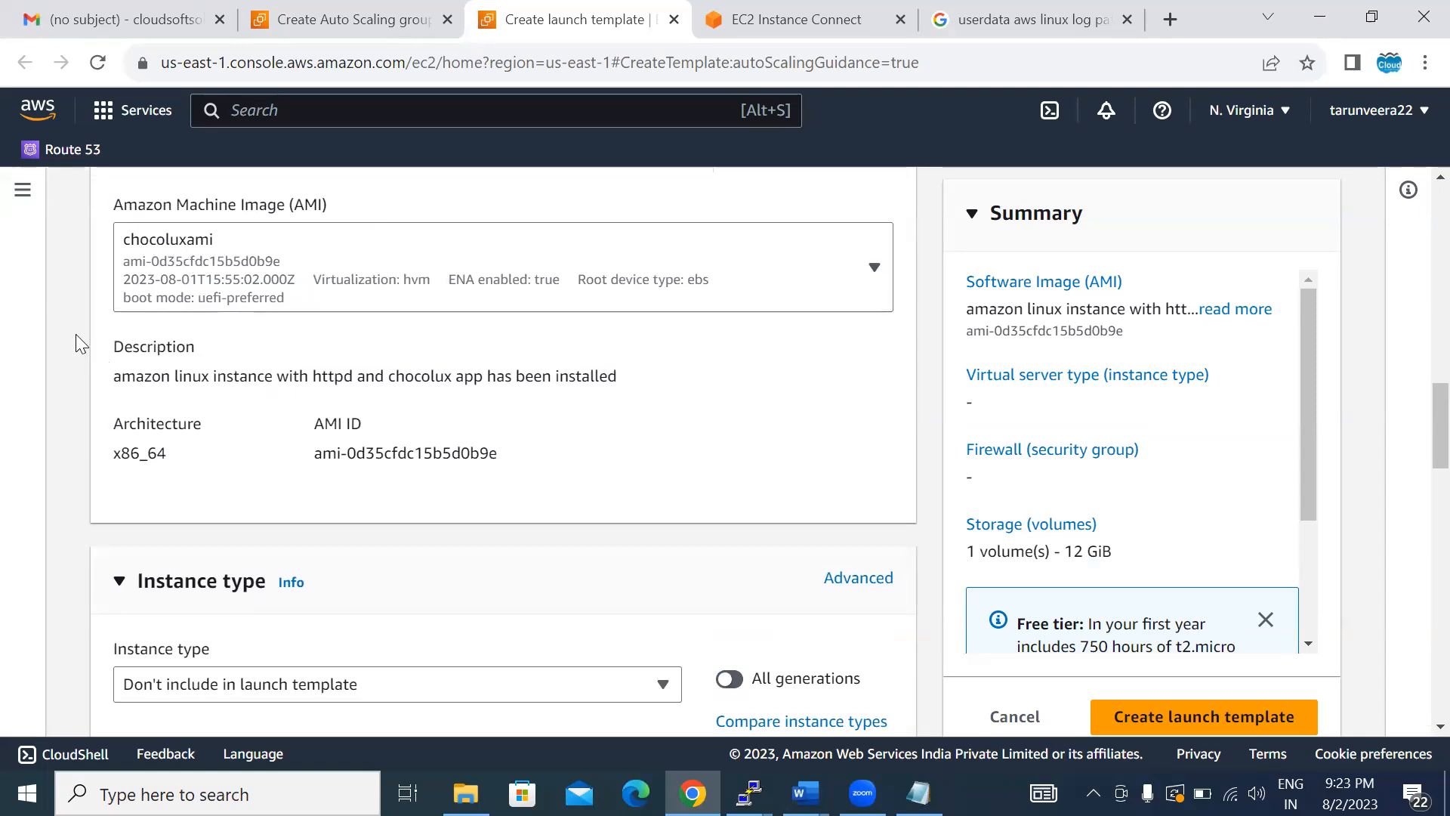
- Set the launch template's instance type to t2.micro
scroll(75, 334, down, 6)
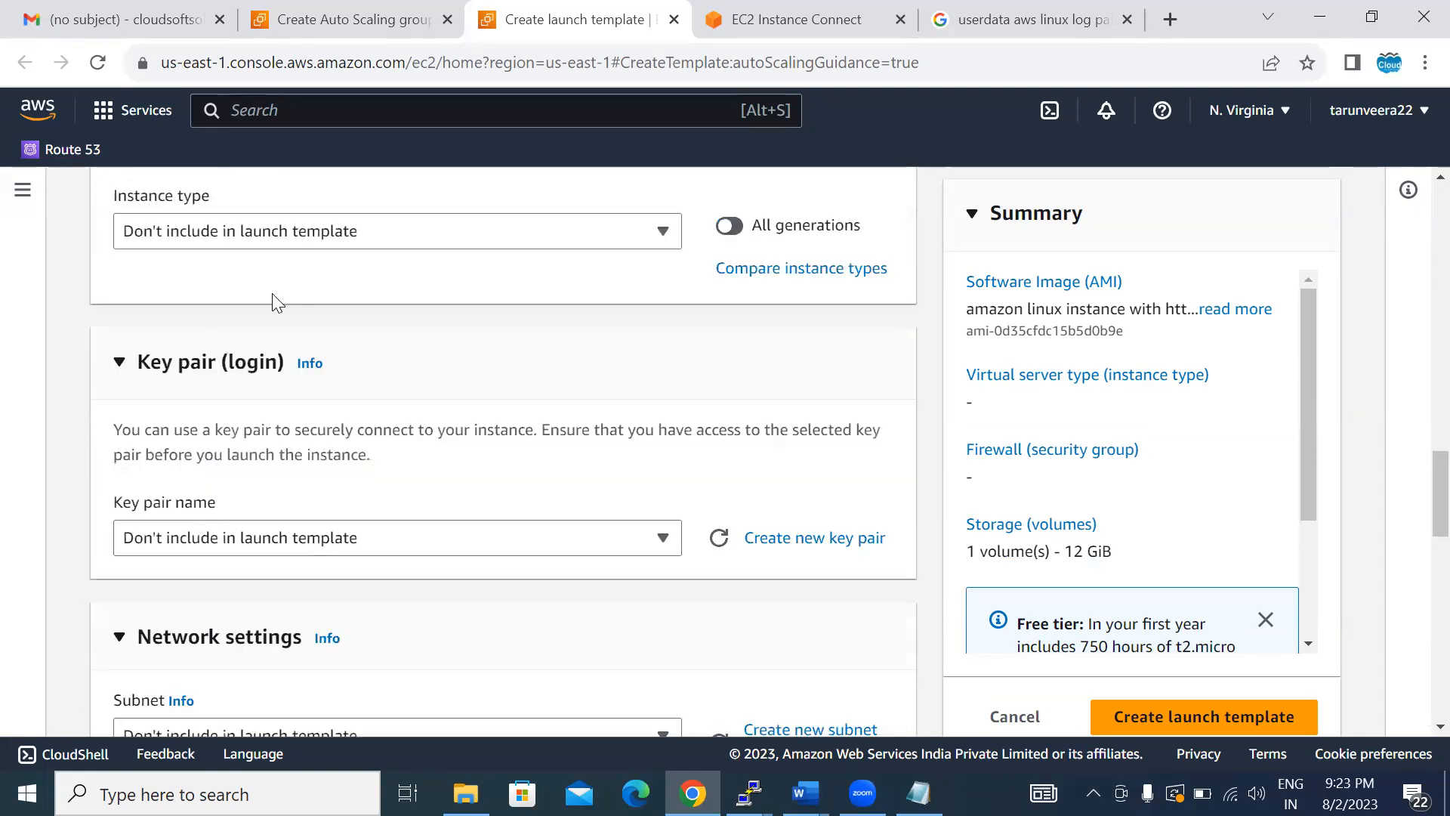
click(309, 227)
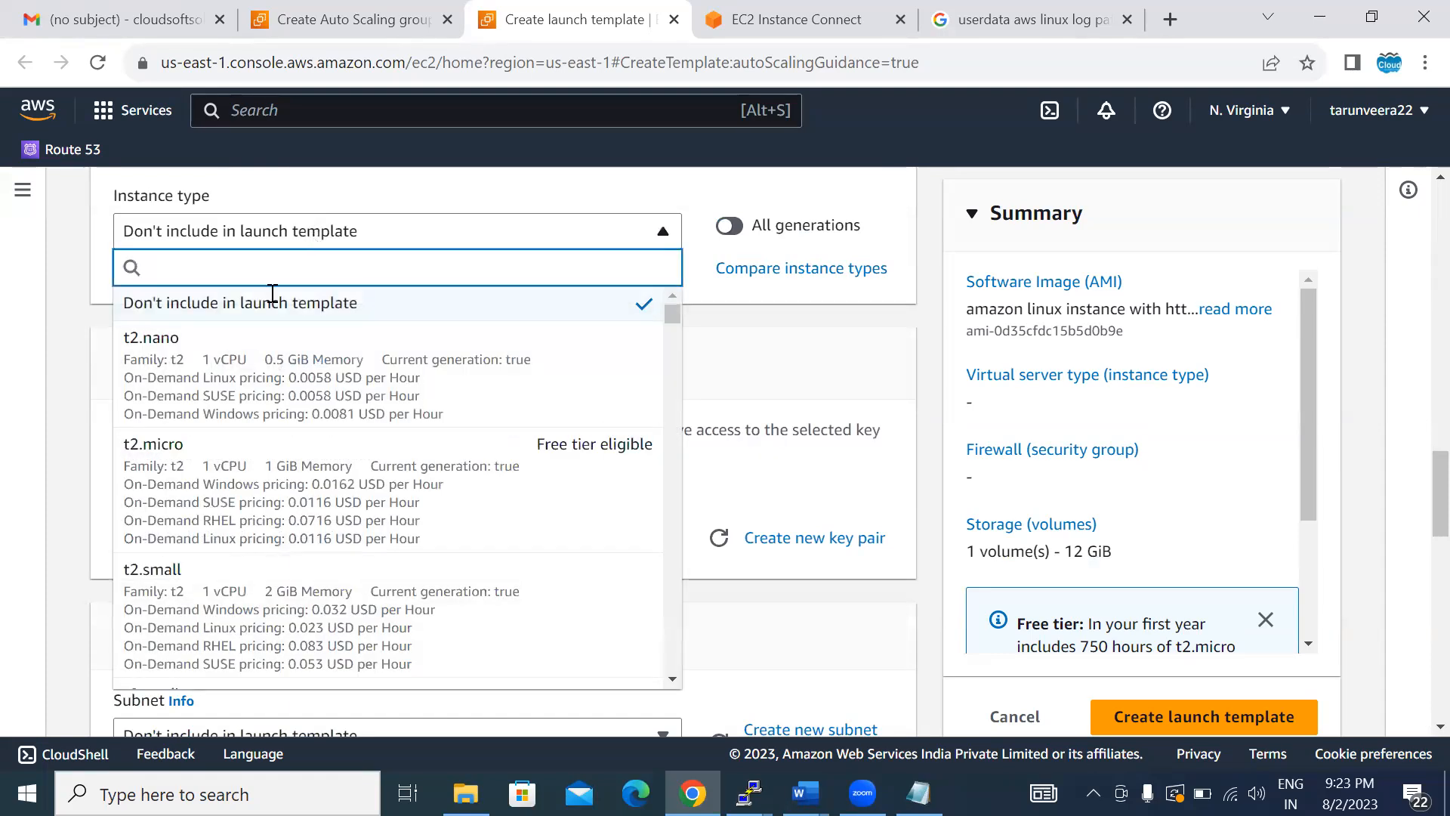
click(199, 458)
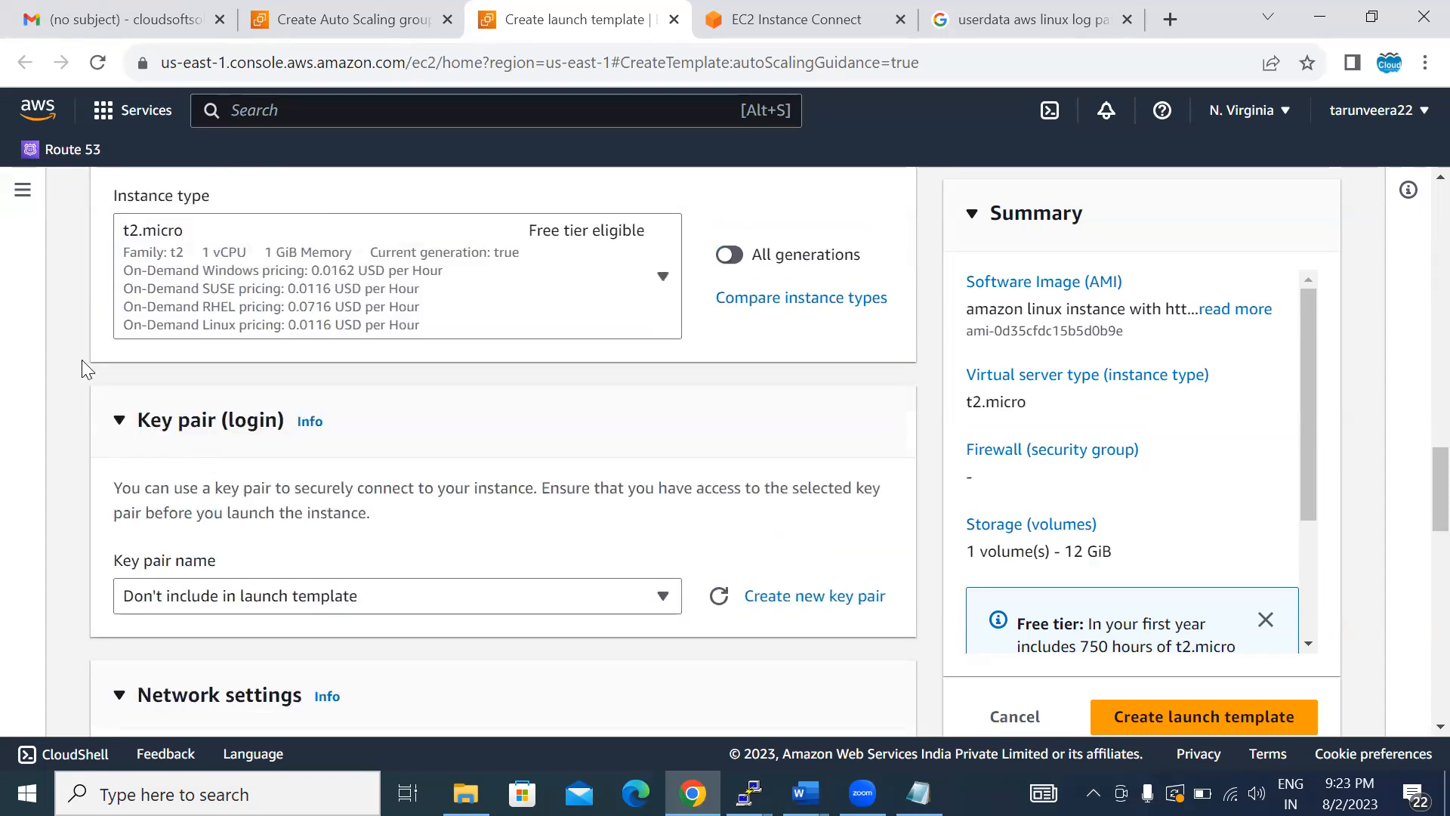
- Set the launch template's login key pair to terrafromppk
scroll(82, 360, down, 2)
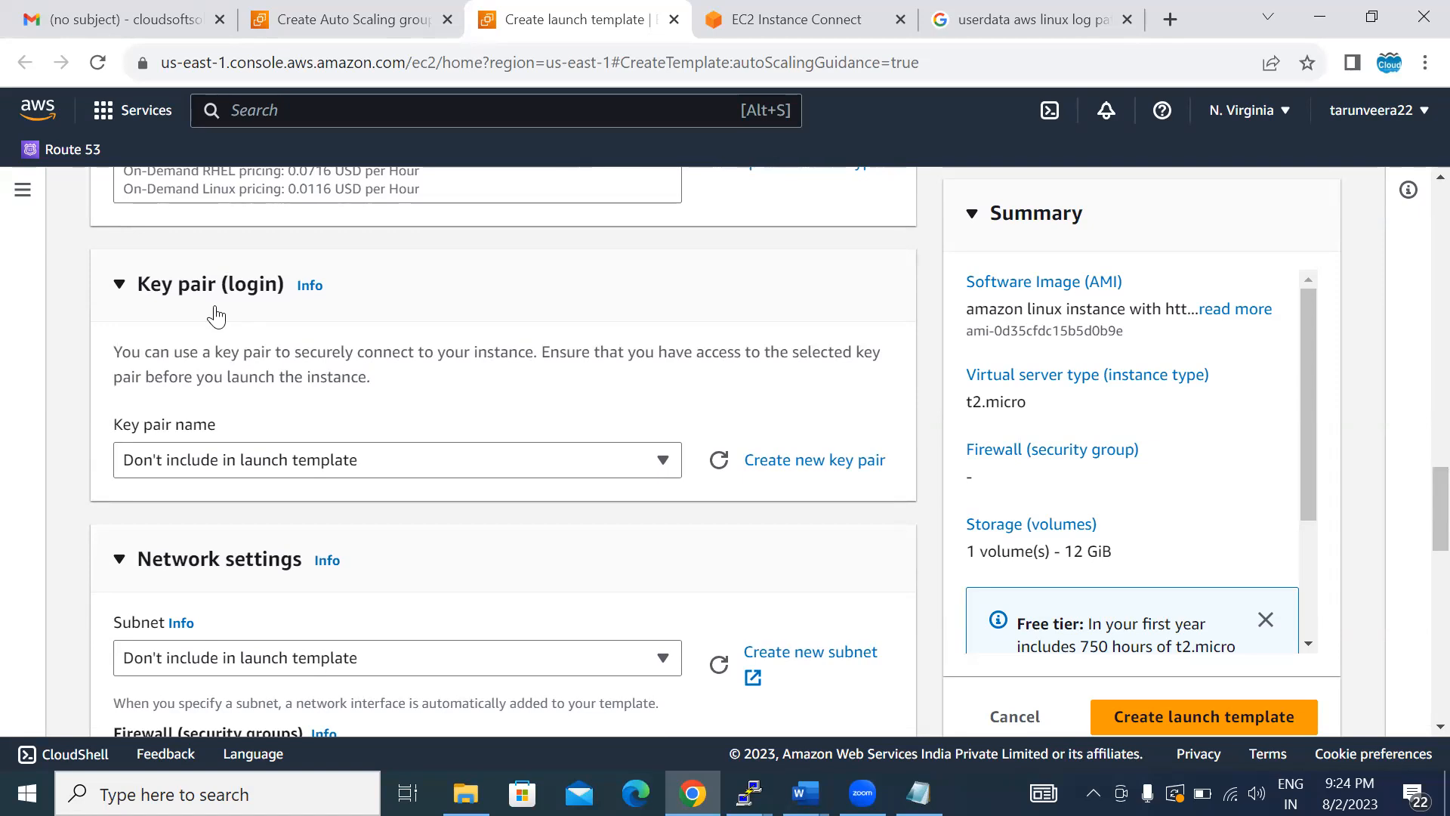
click(214, 473)
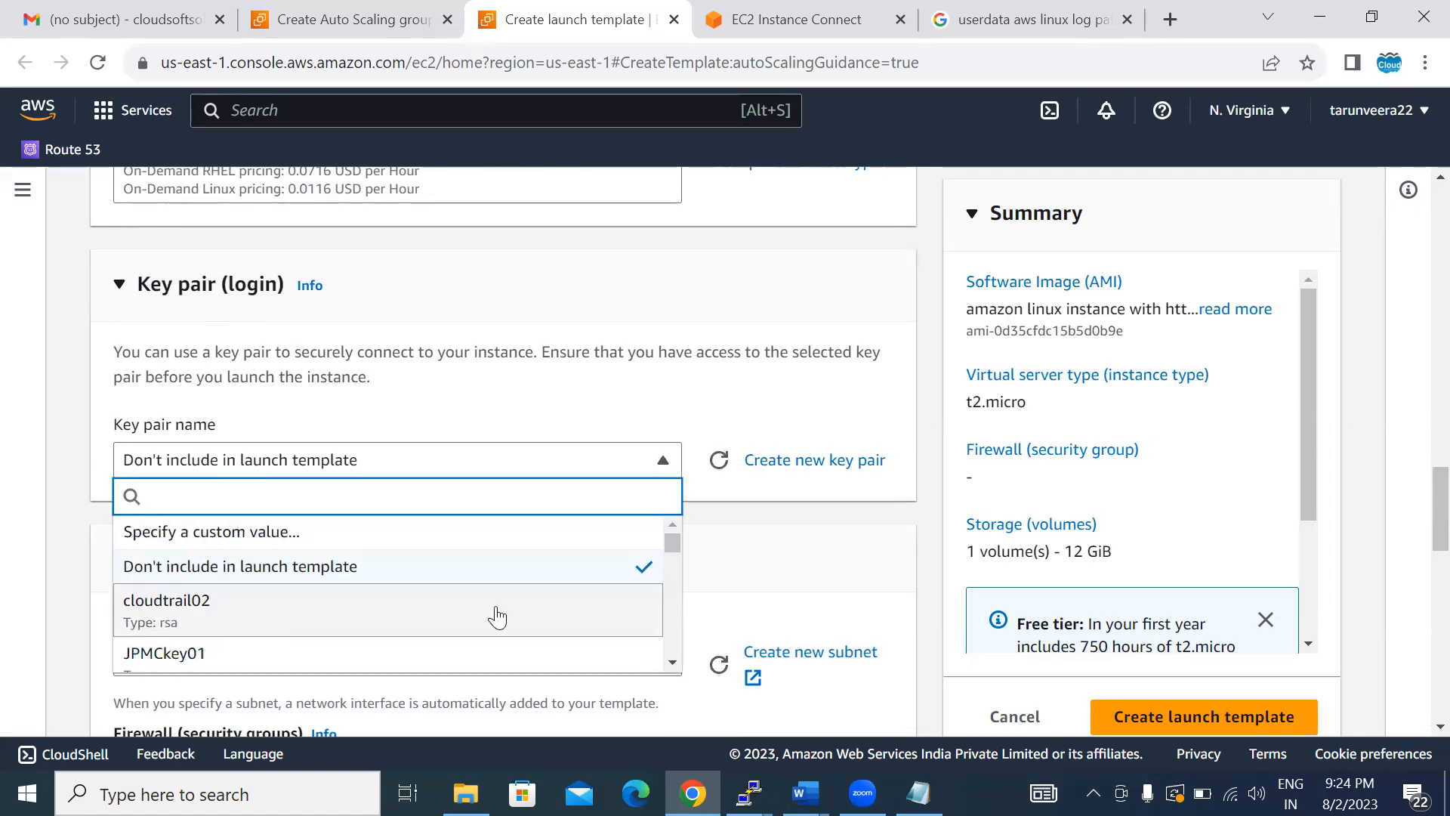
click(671, 663)
click(668, 664)
click(667, 663)
click(668, 664)
click(667, 663)
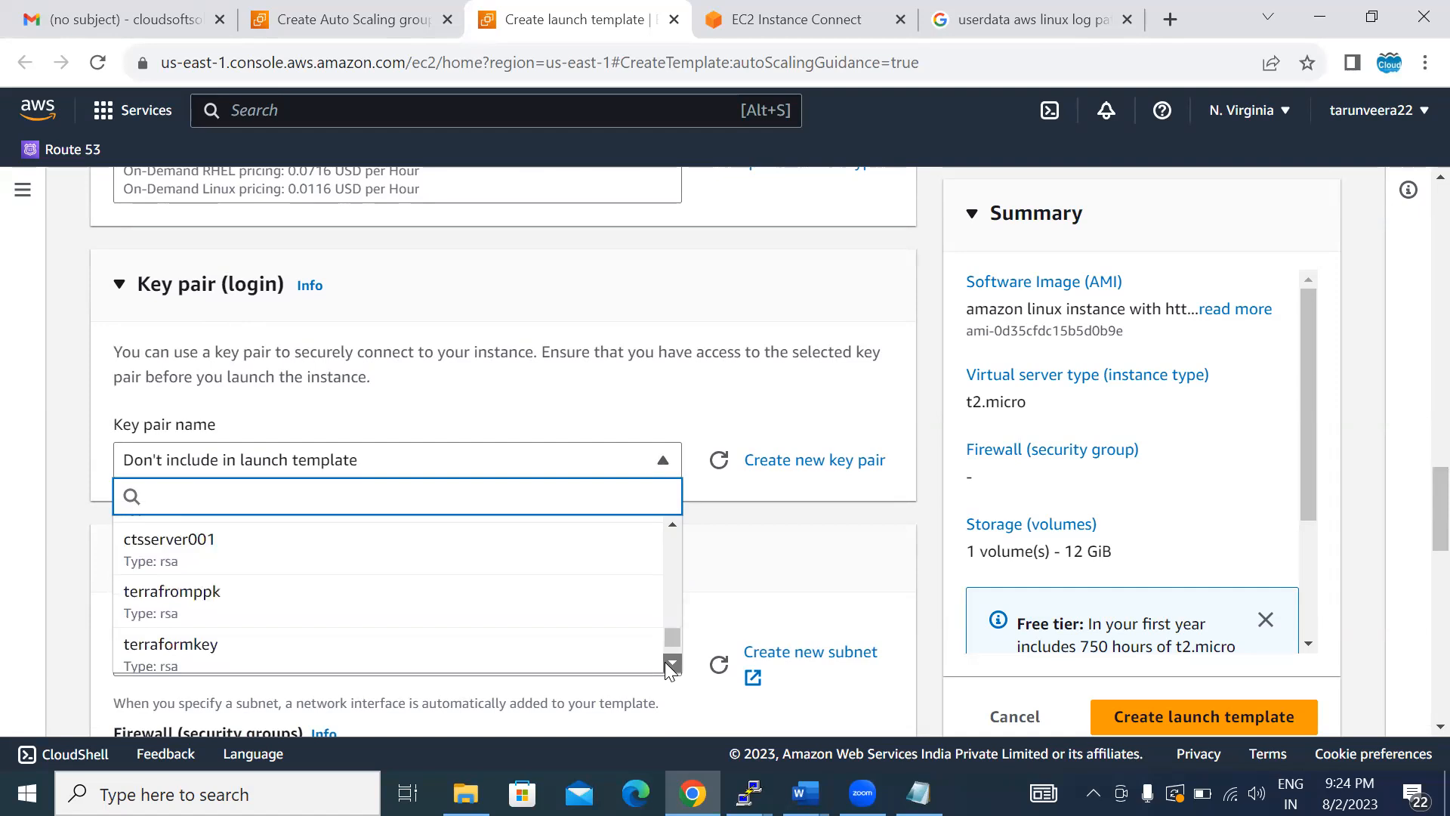
click(668, 663)
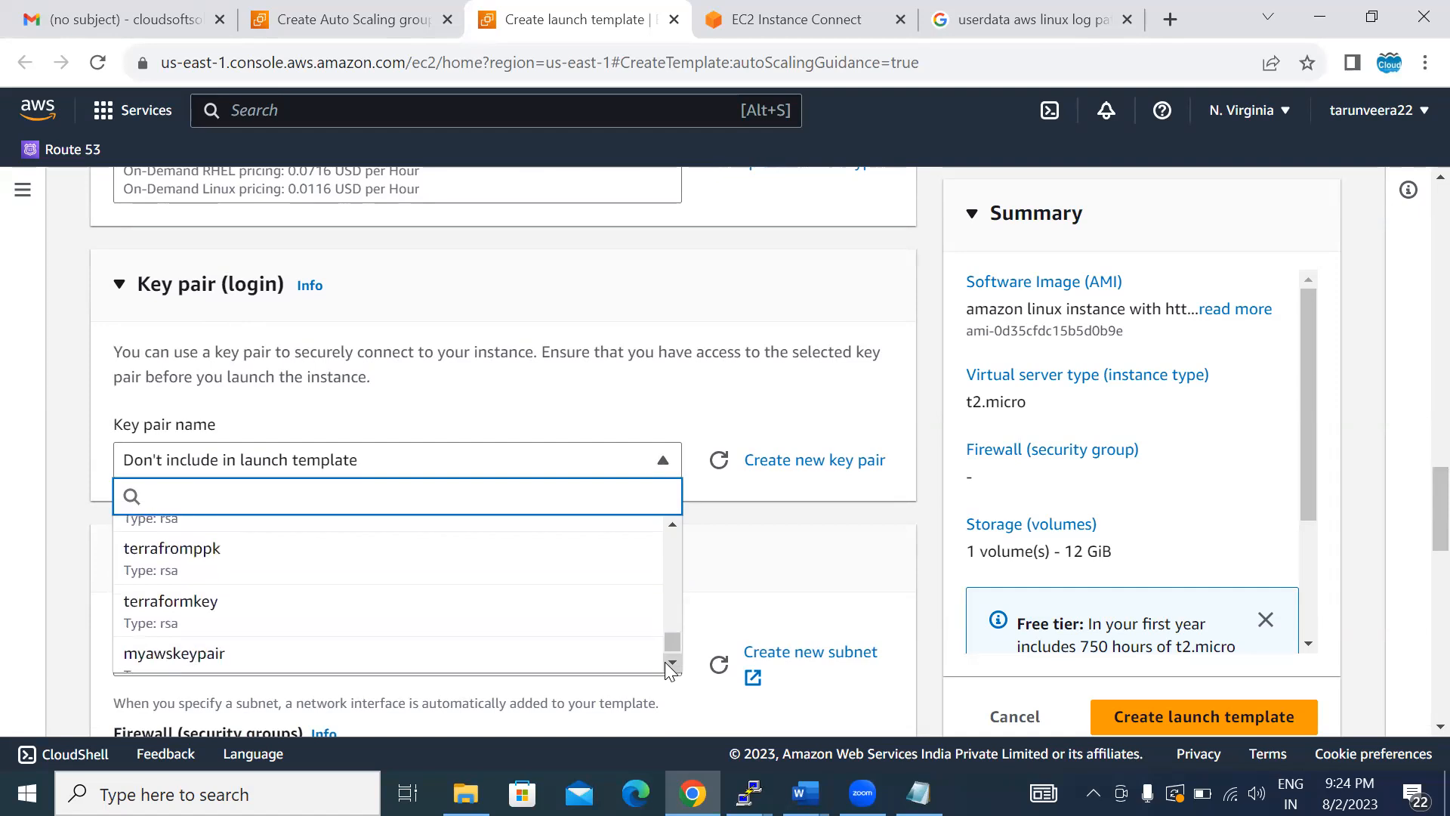
click(668, 664)
click(287, 550)
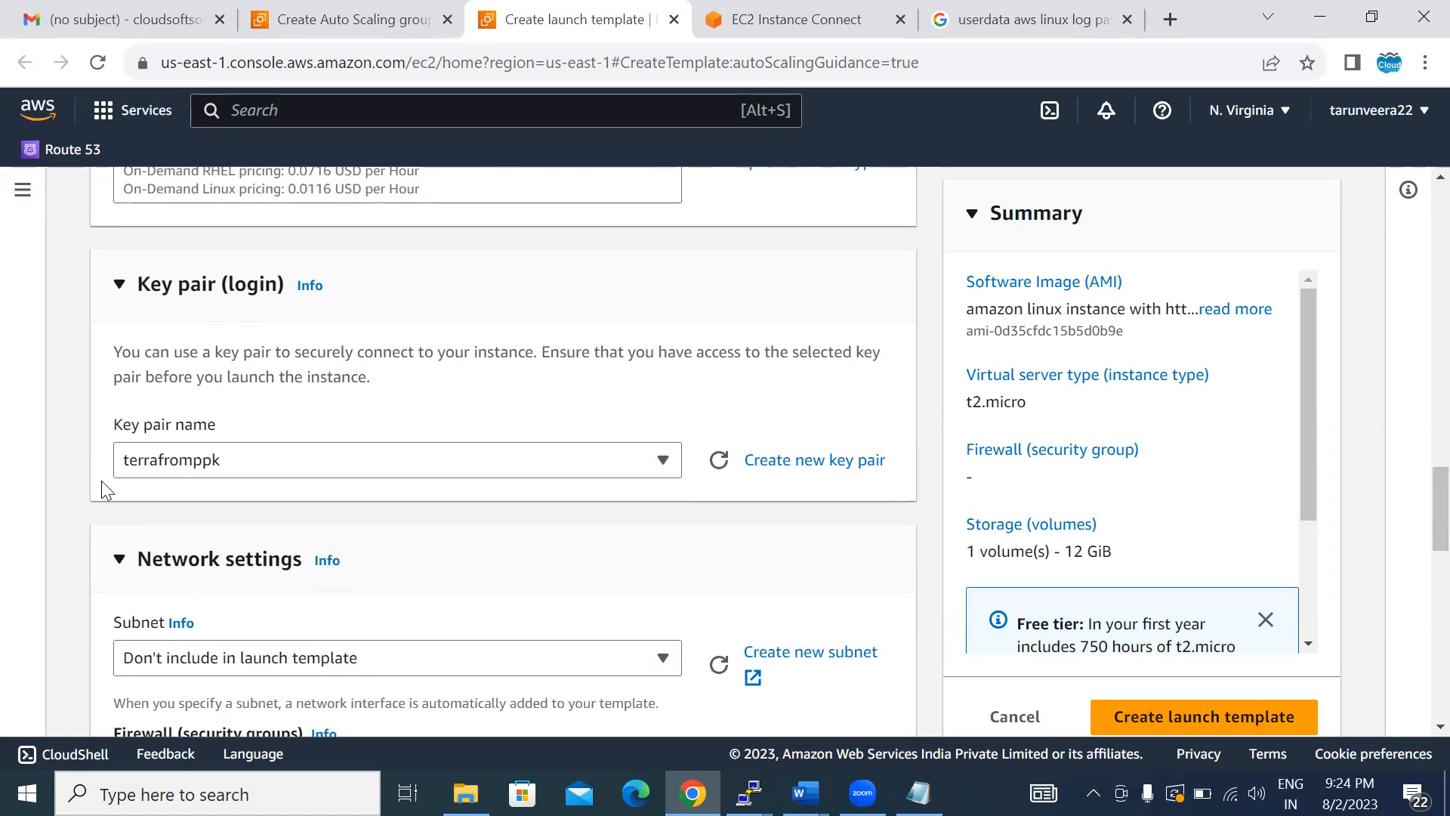
- Assign the existing launch-wizard-18 security group to the launch template, leaving the subnet out of the template
scroll(101, 480, down, 3)
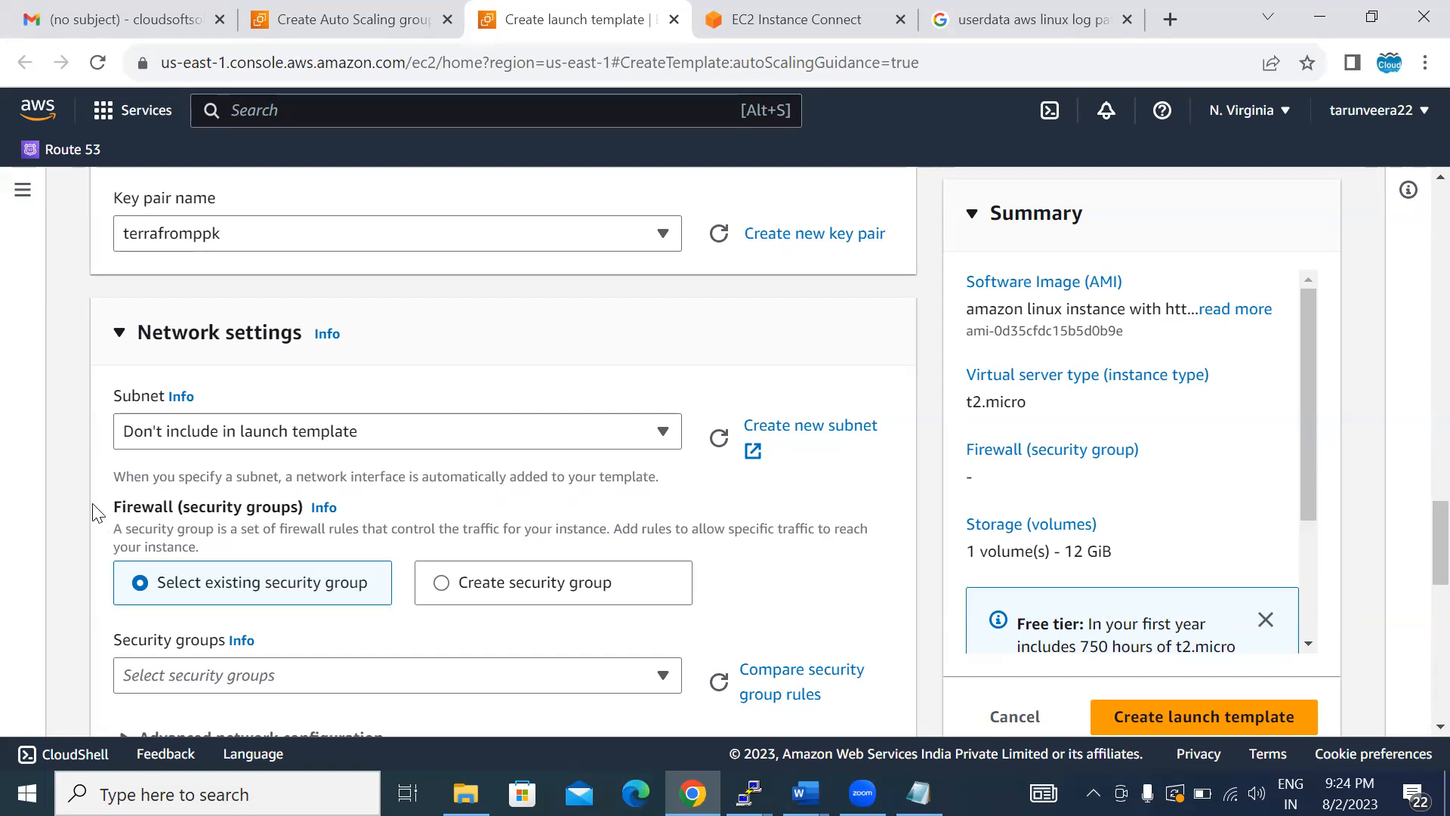
scroll(97, 513, down, 3)
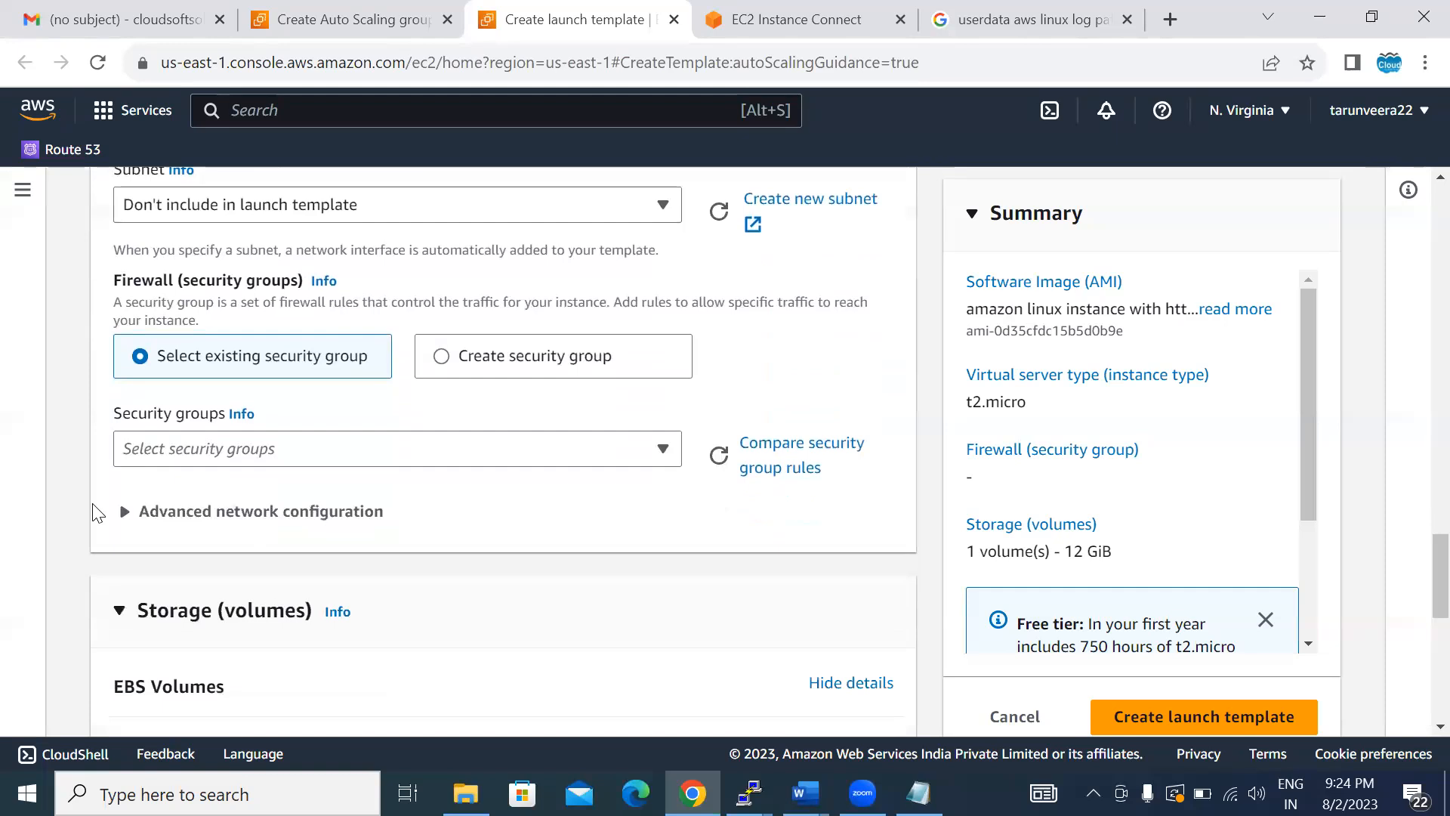
scroll(97, 512, down, 1)
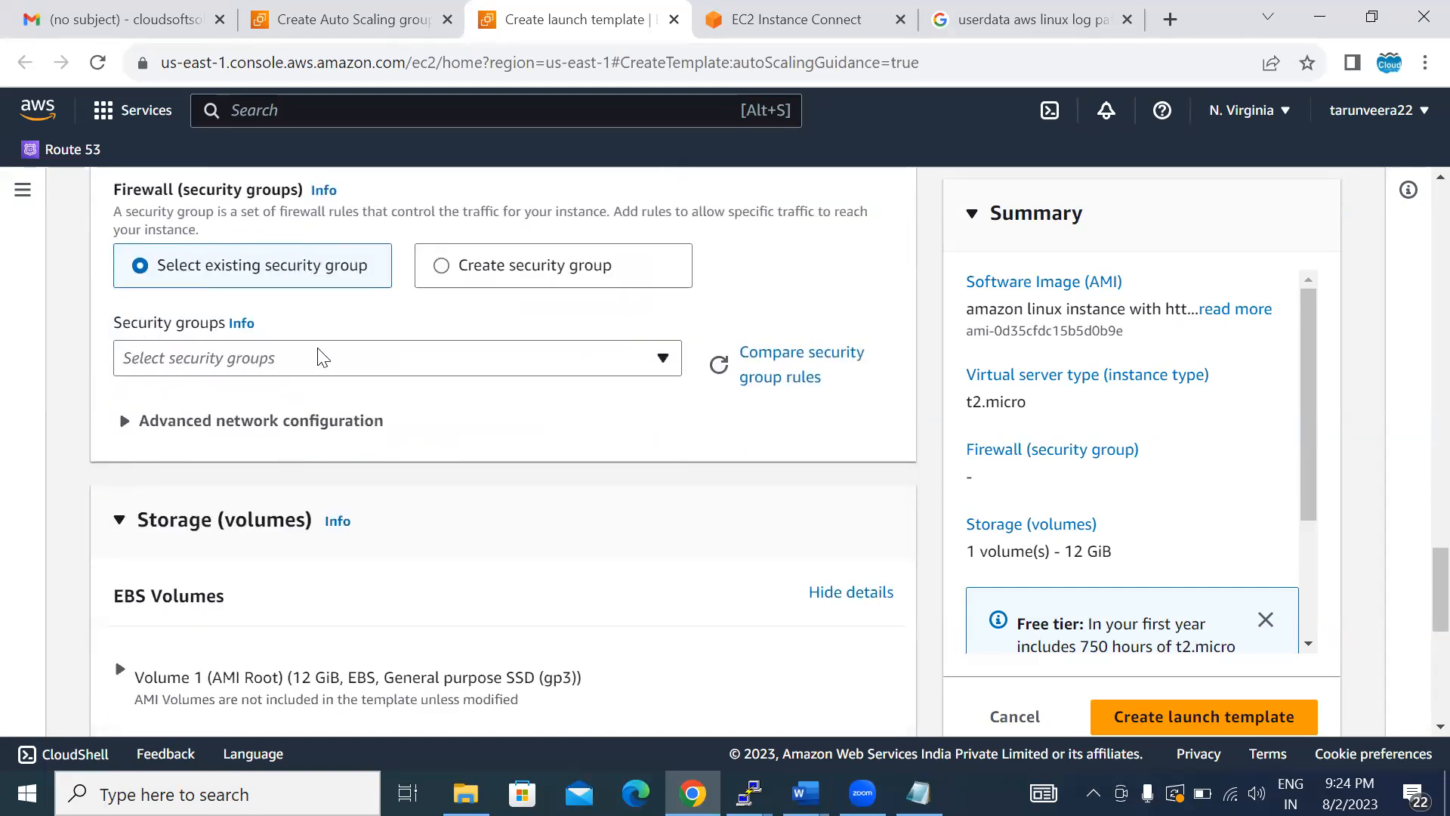
click(382, 357)
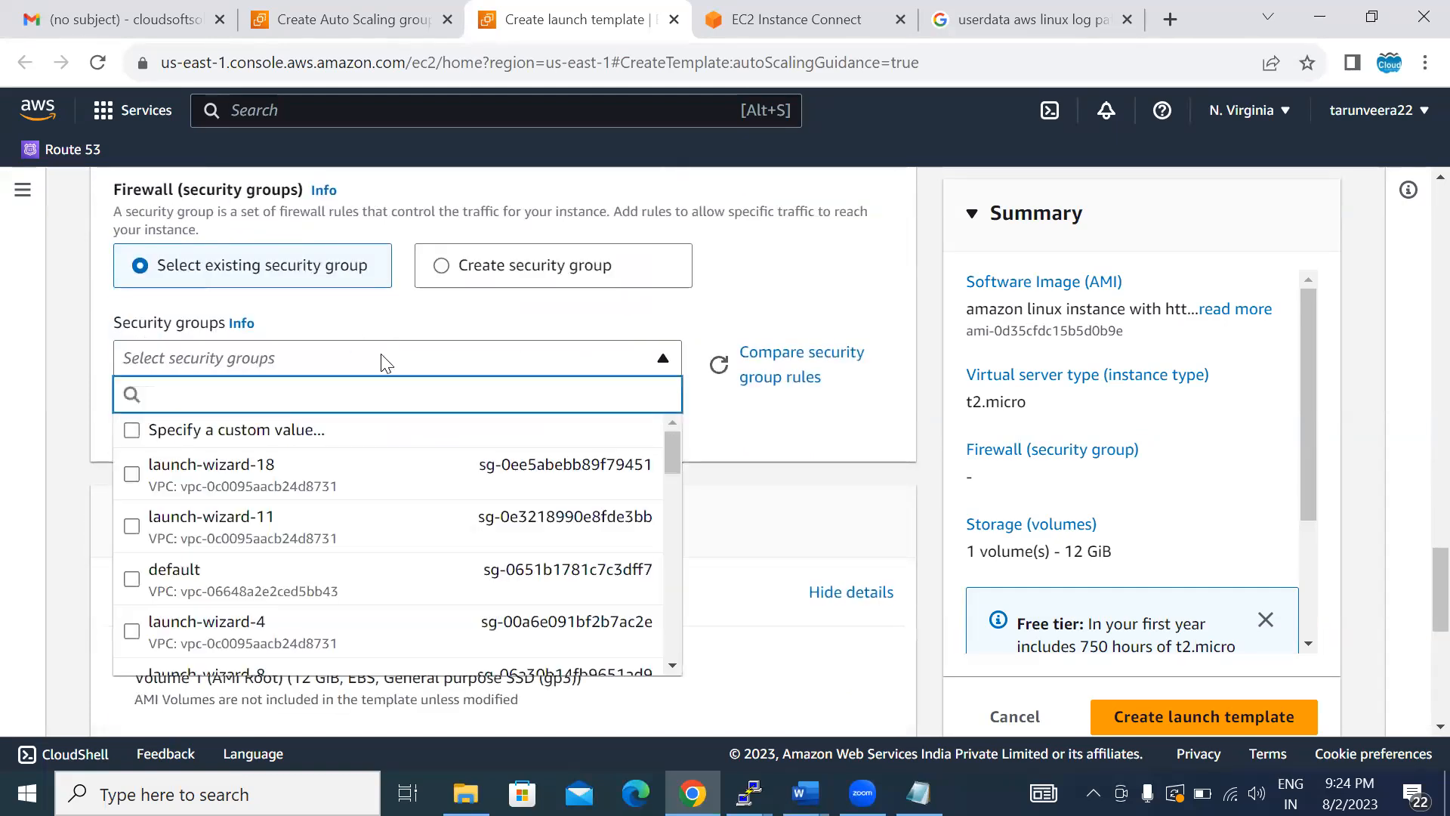
click(301, 481)
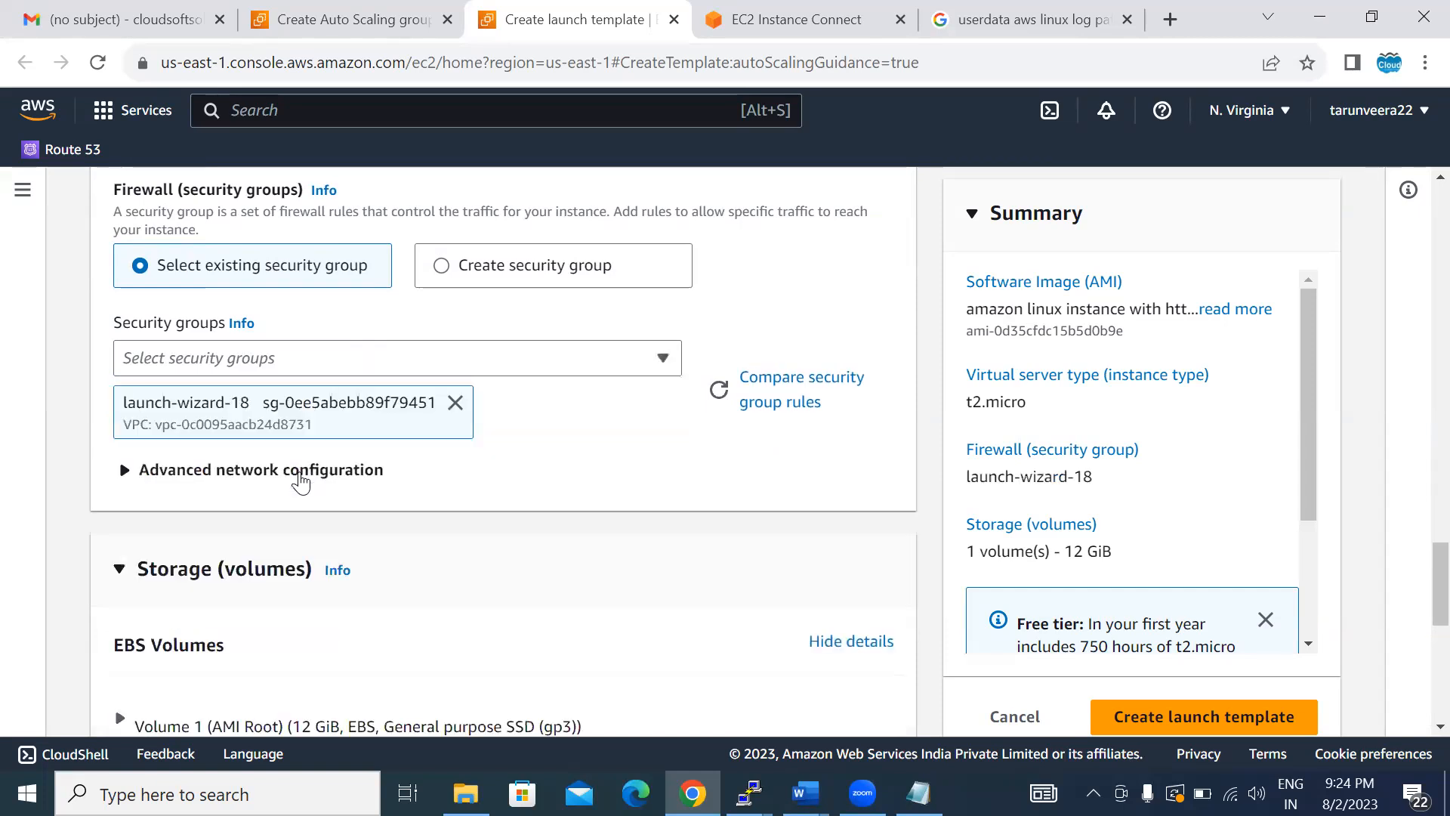
click(562, 482)
- Create the launch template with the remaining default settings and open its details page
scroll(562, 482, down, 10)
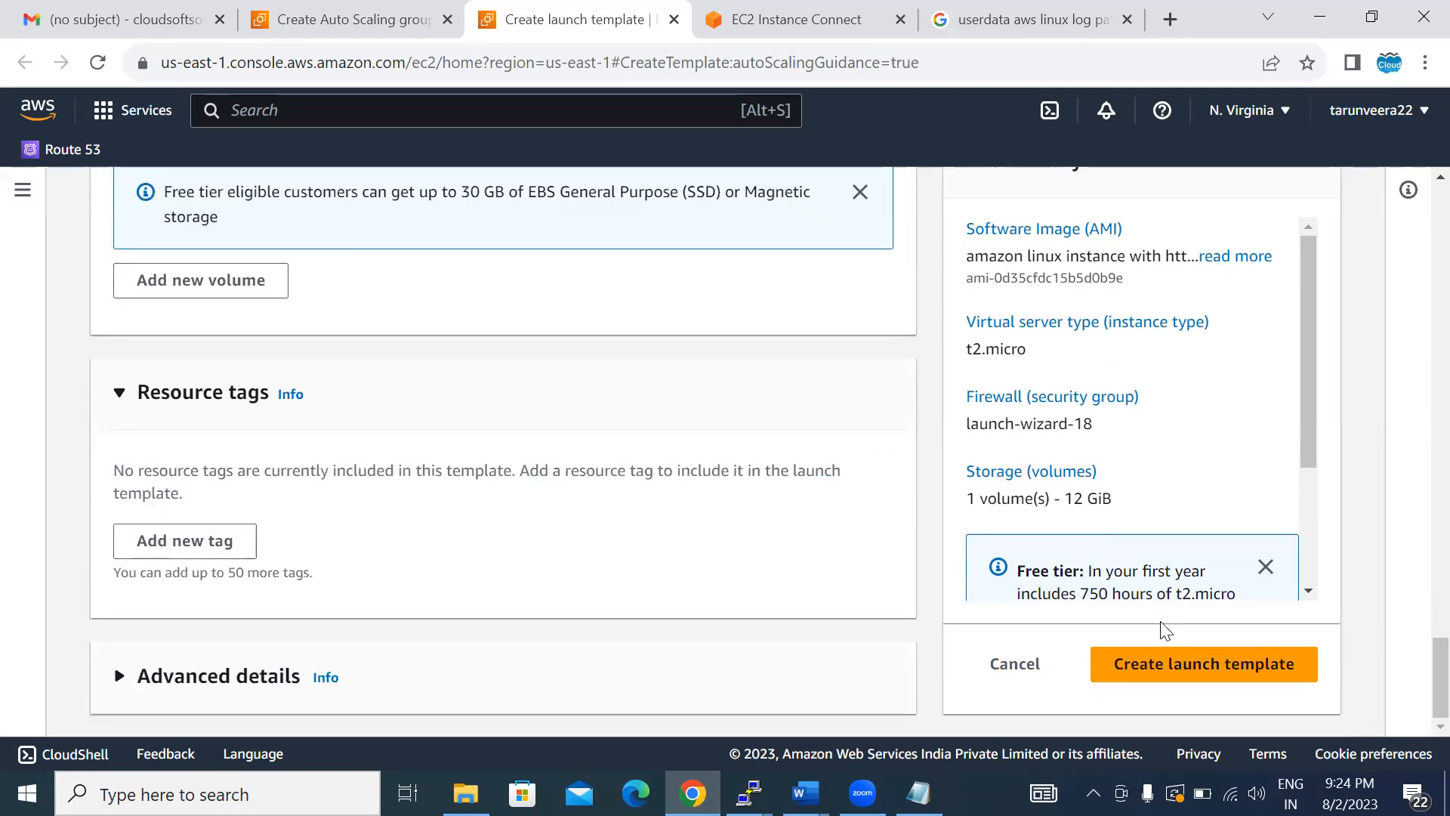
click(1179, 661)
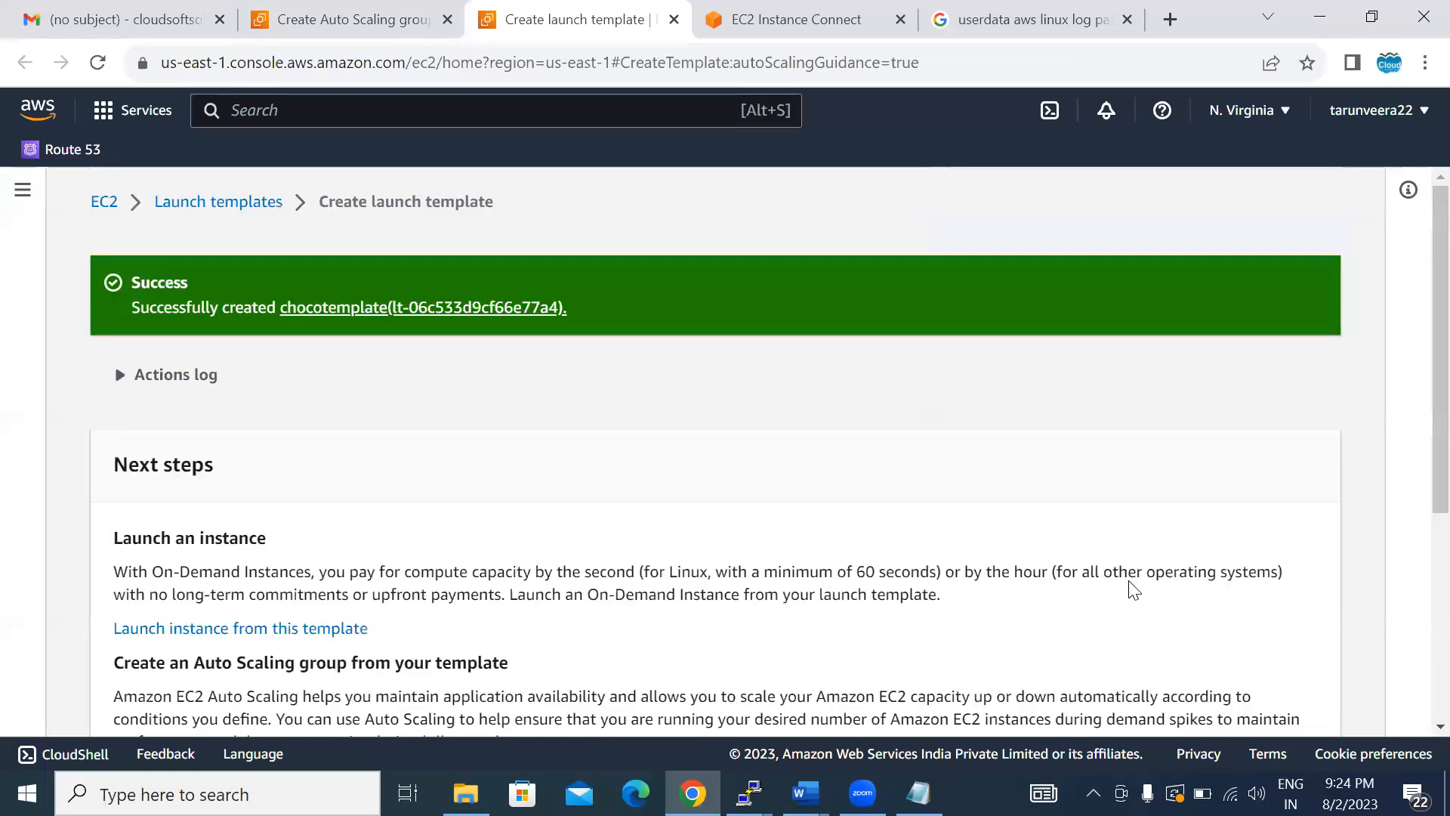
click(473, 308)
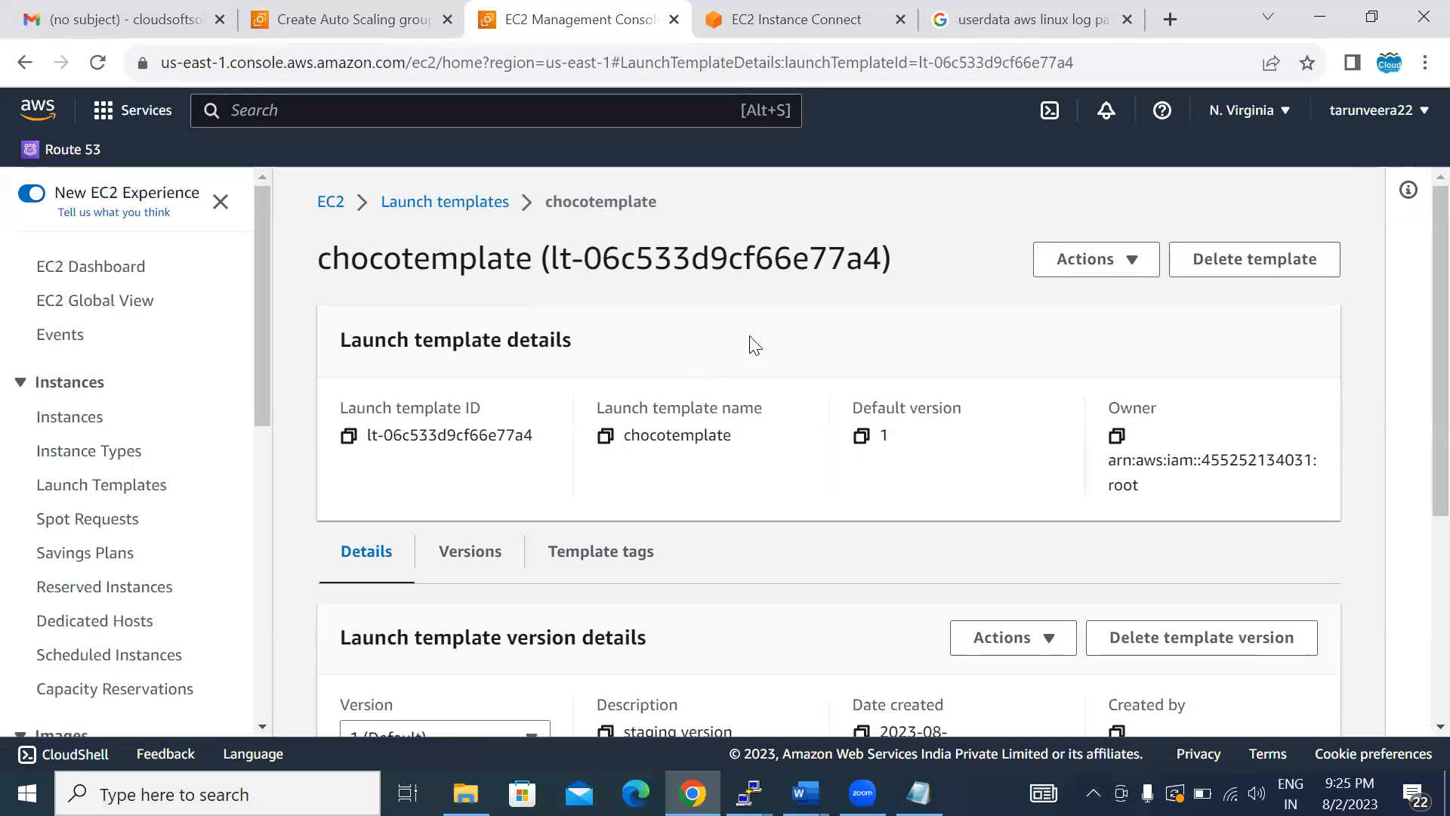
- Return to the Auto Scaling group creation page and name the group chcolux-autoscaling
click(378, 17)
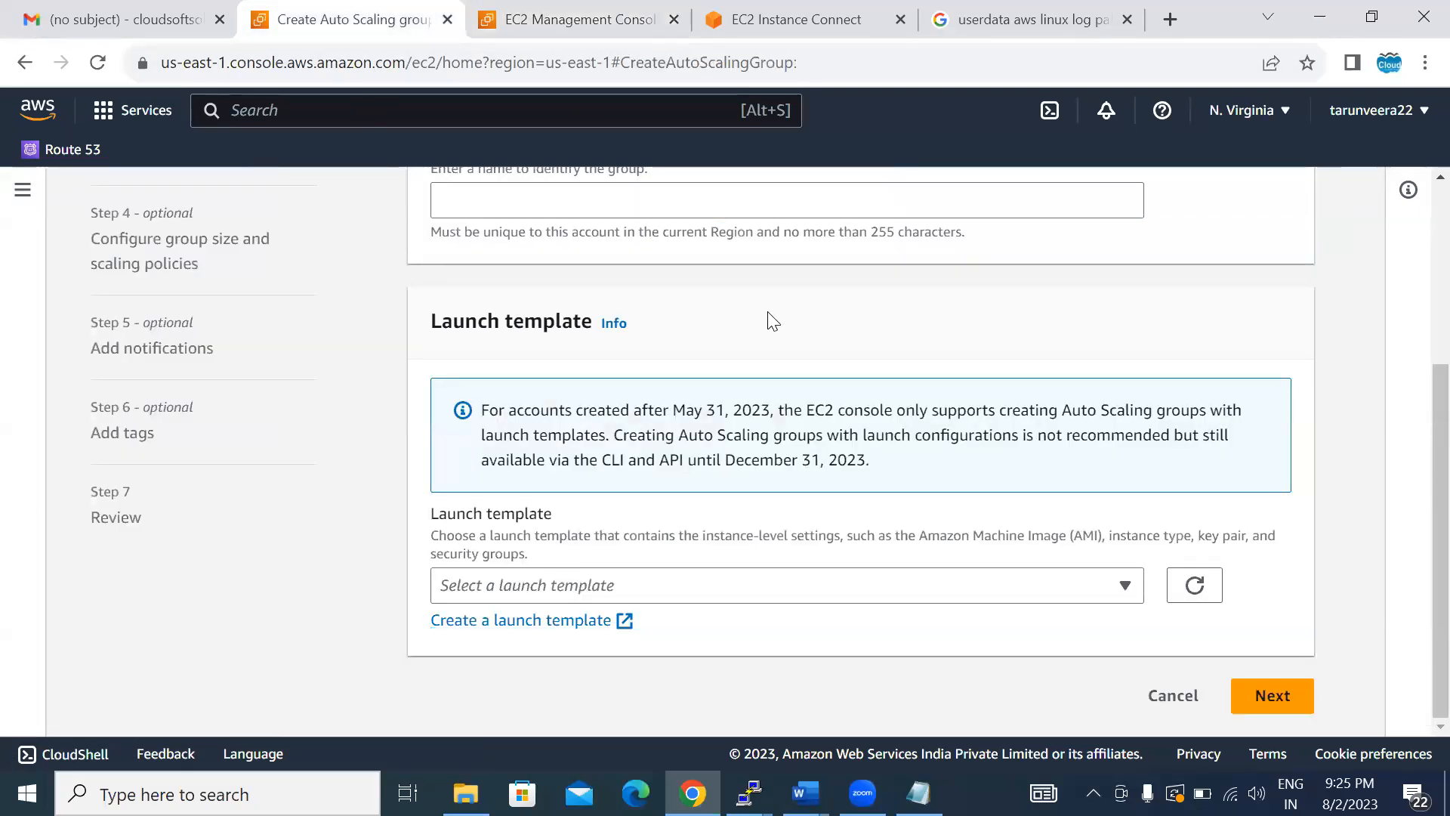
scroll(772, 321, up, 2)
click(544, 327)
text(chco)
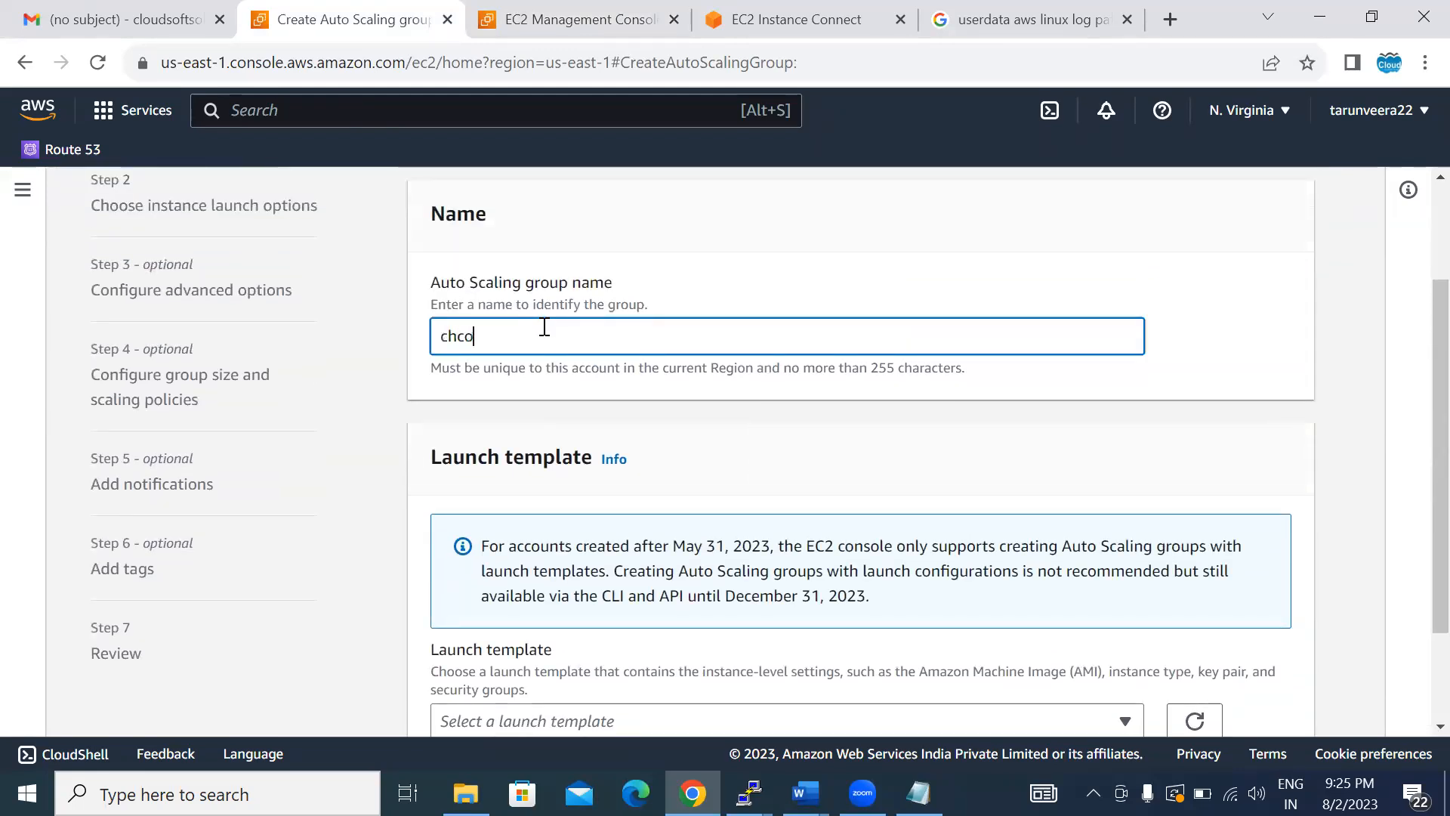
text(lux-autoscaling)
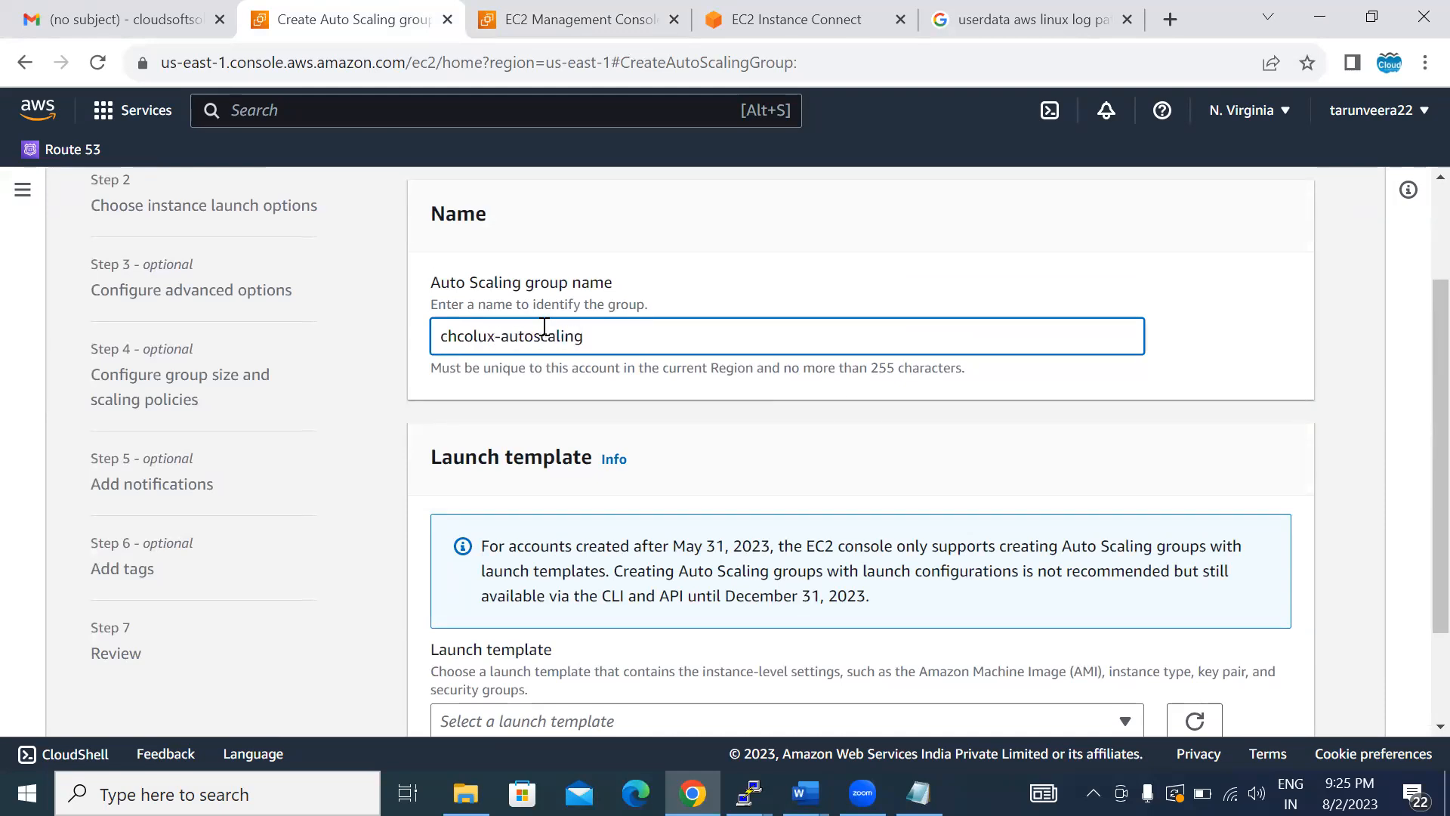
click(1122, 400)
- Look for chocotemplate among the group's selectable launch templates and in the EC2 launch templates list, returning to the group creation page
scroll(1122, 400, down, 1)
scroll(1122, 409, down, 1)
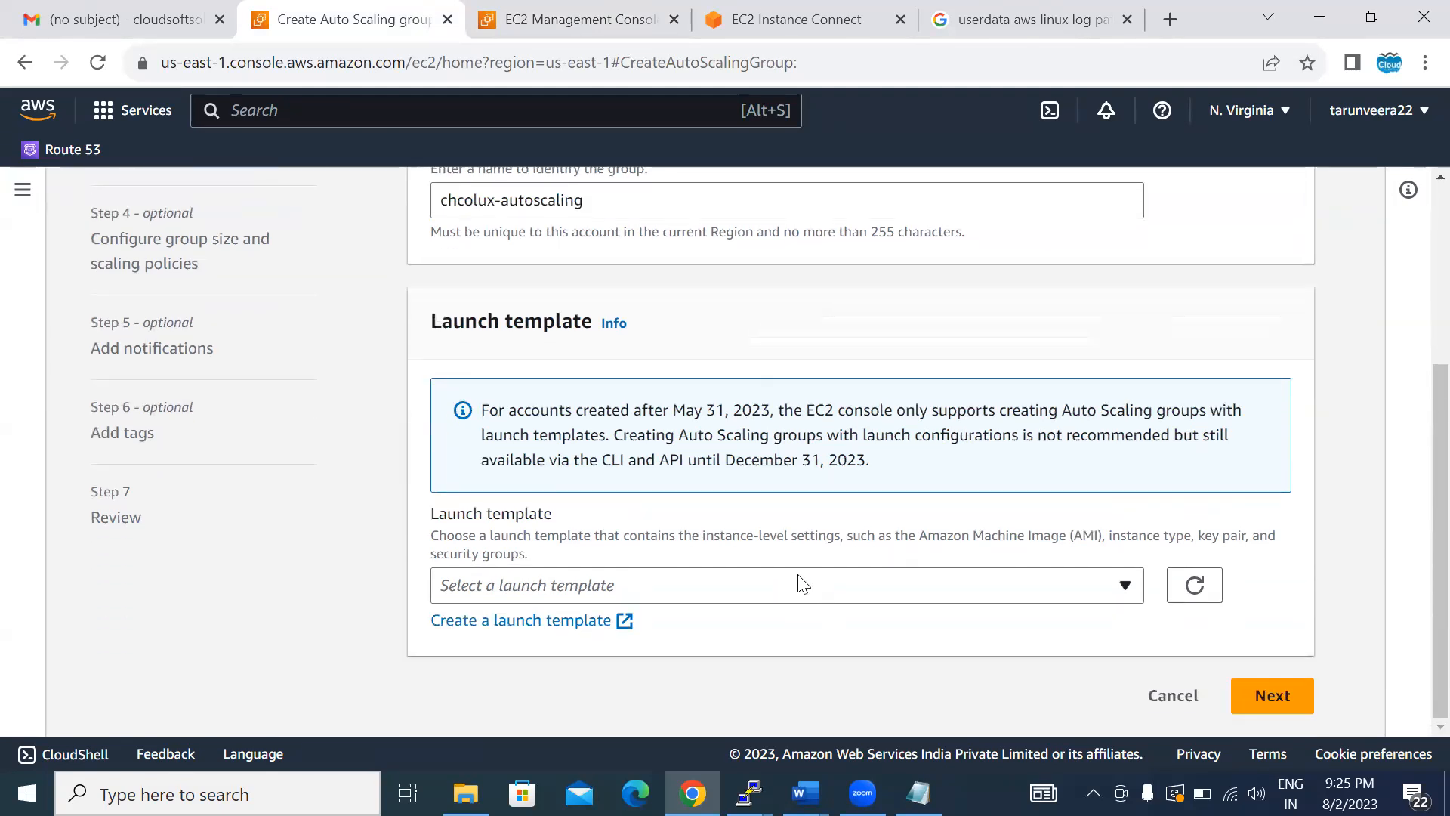
click(706, 593)
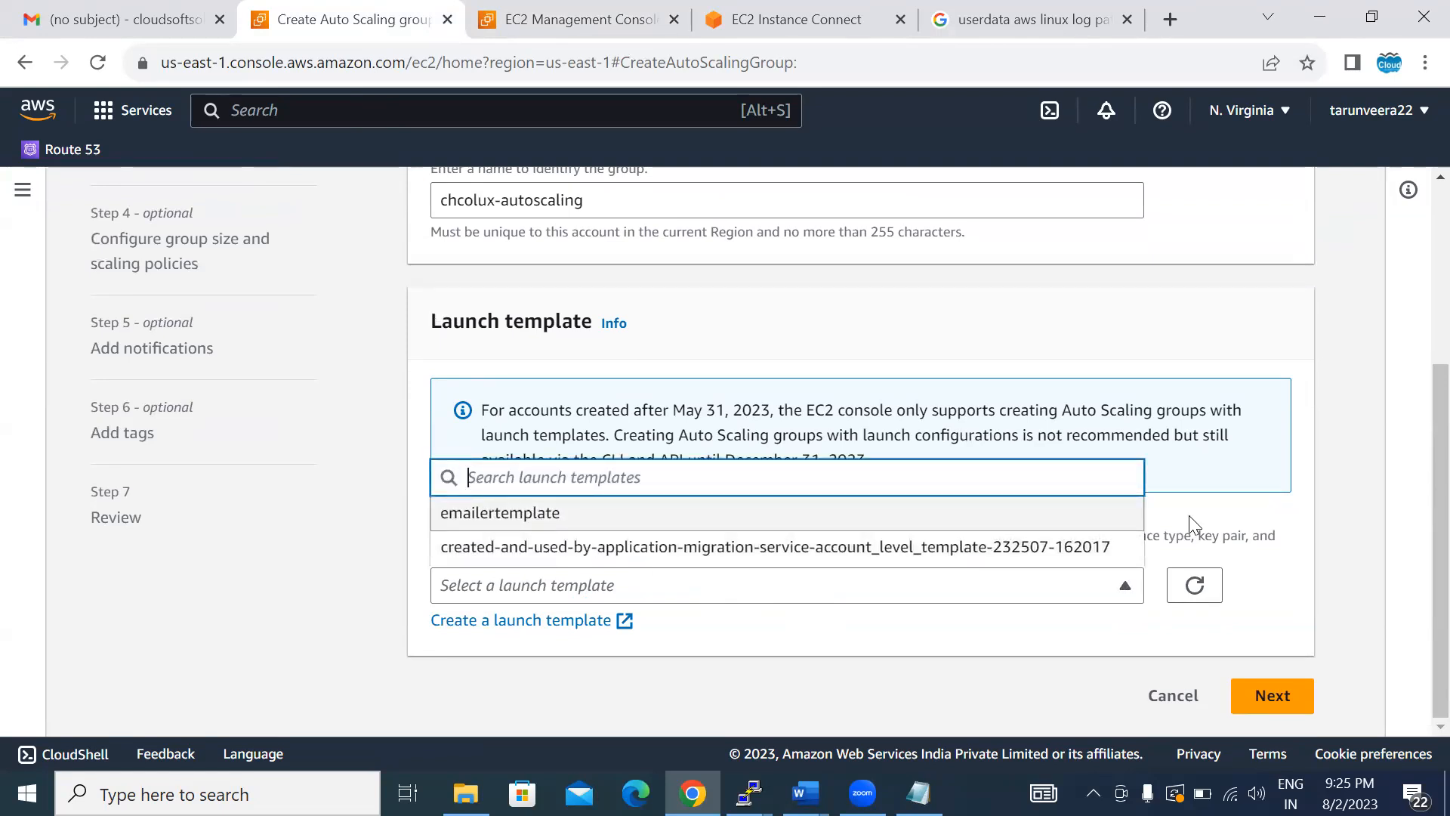
drag(1346, 515, 532, 28)
click(532, 28)
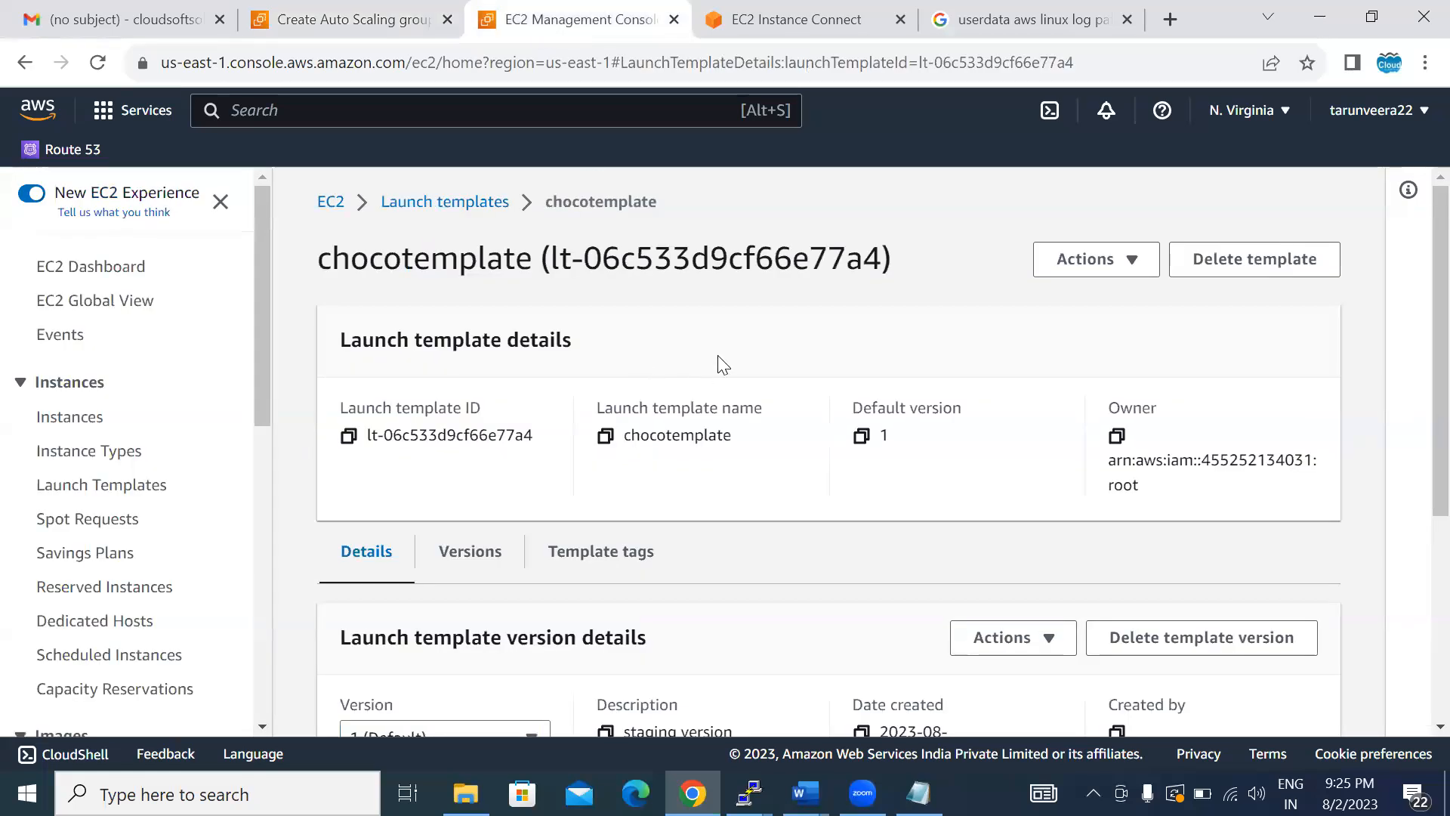
click(414, 204)
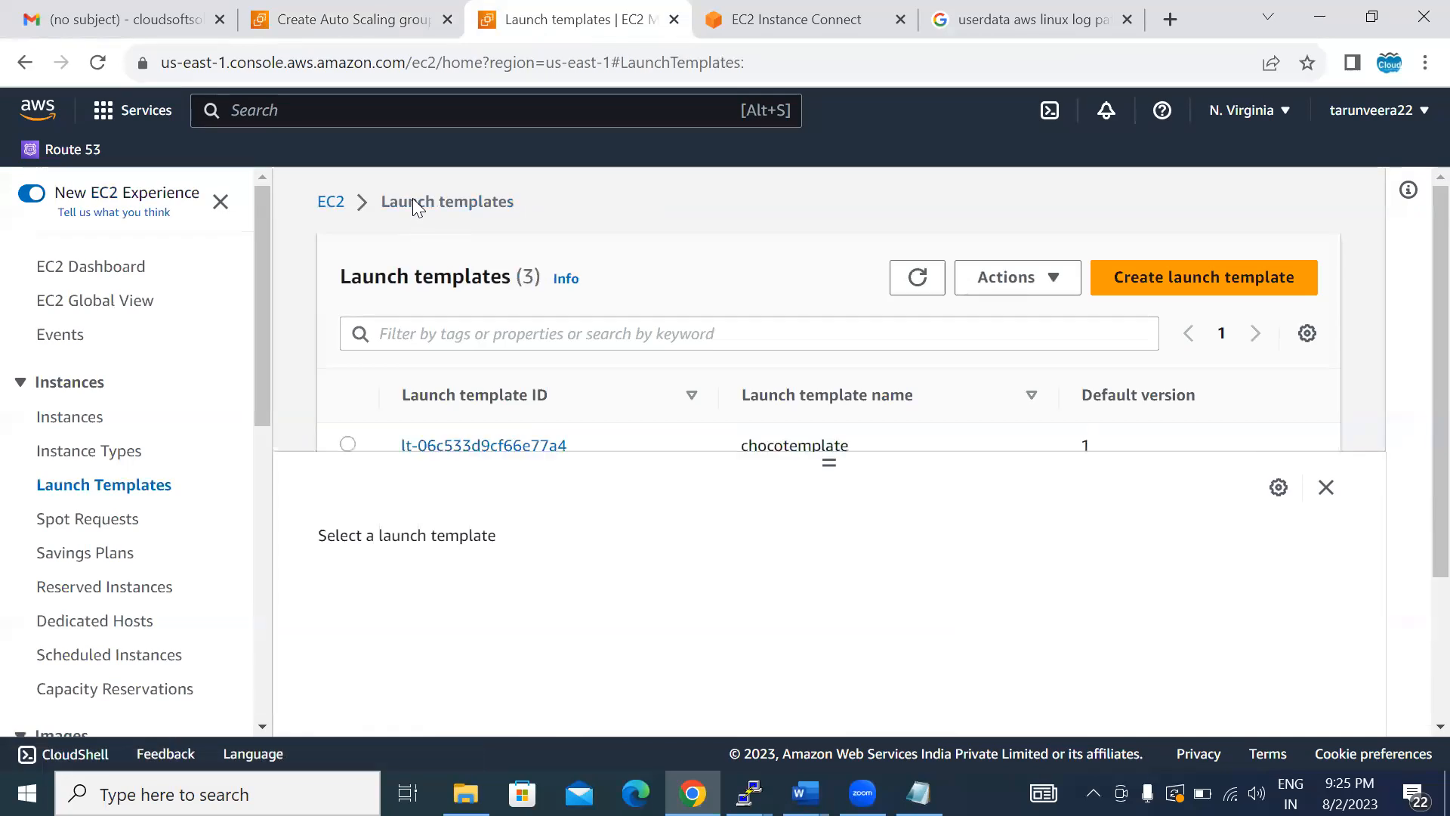
click(377, 23)
click(795, 370)
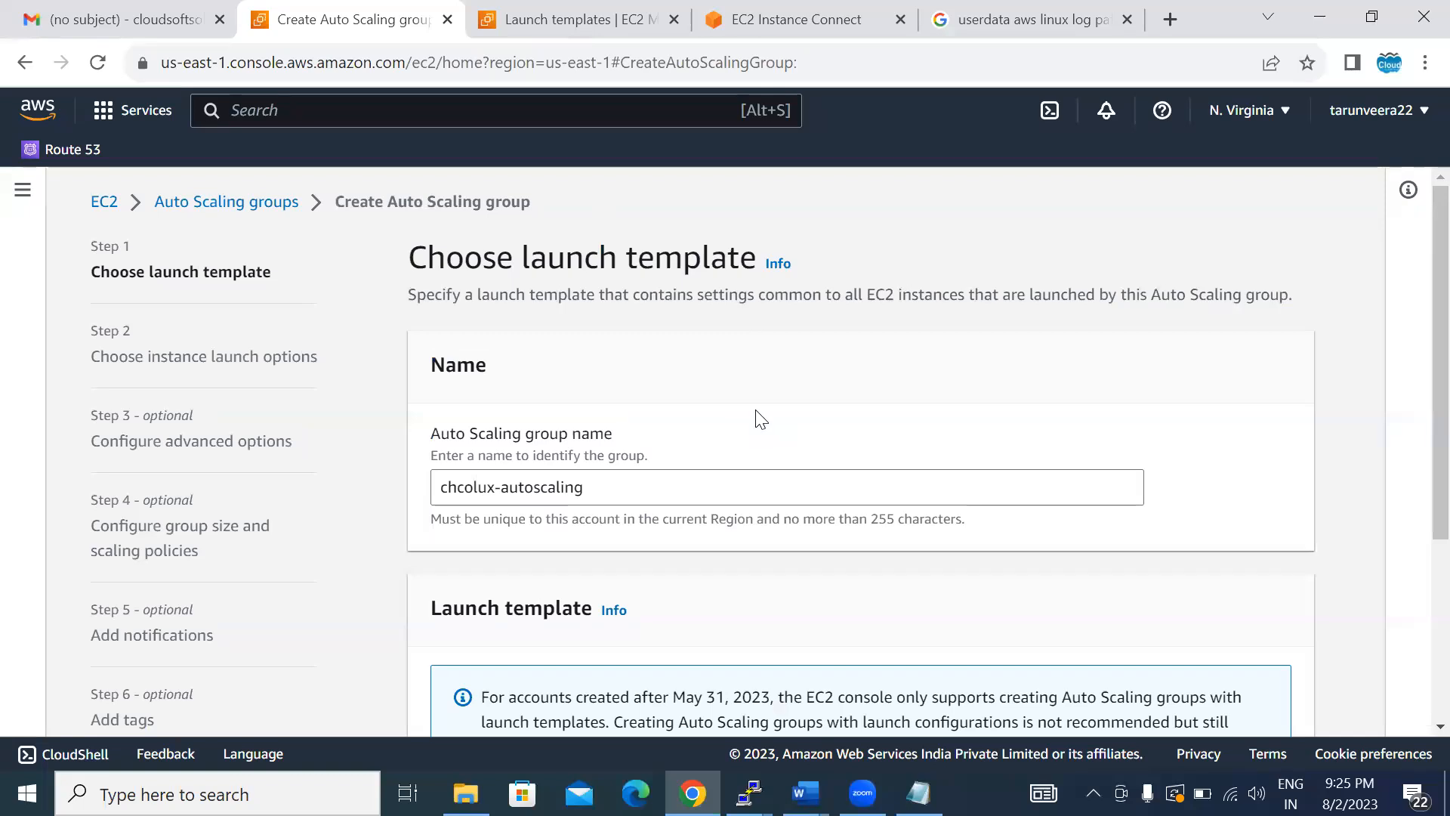
- Refresh the available launch templates and choose chocotemplate for the Auto Scaling group
scroll(759, 417, down, 4)
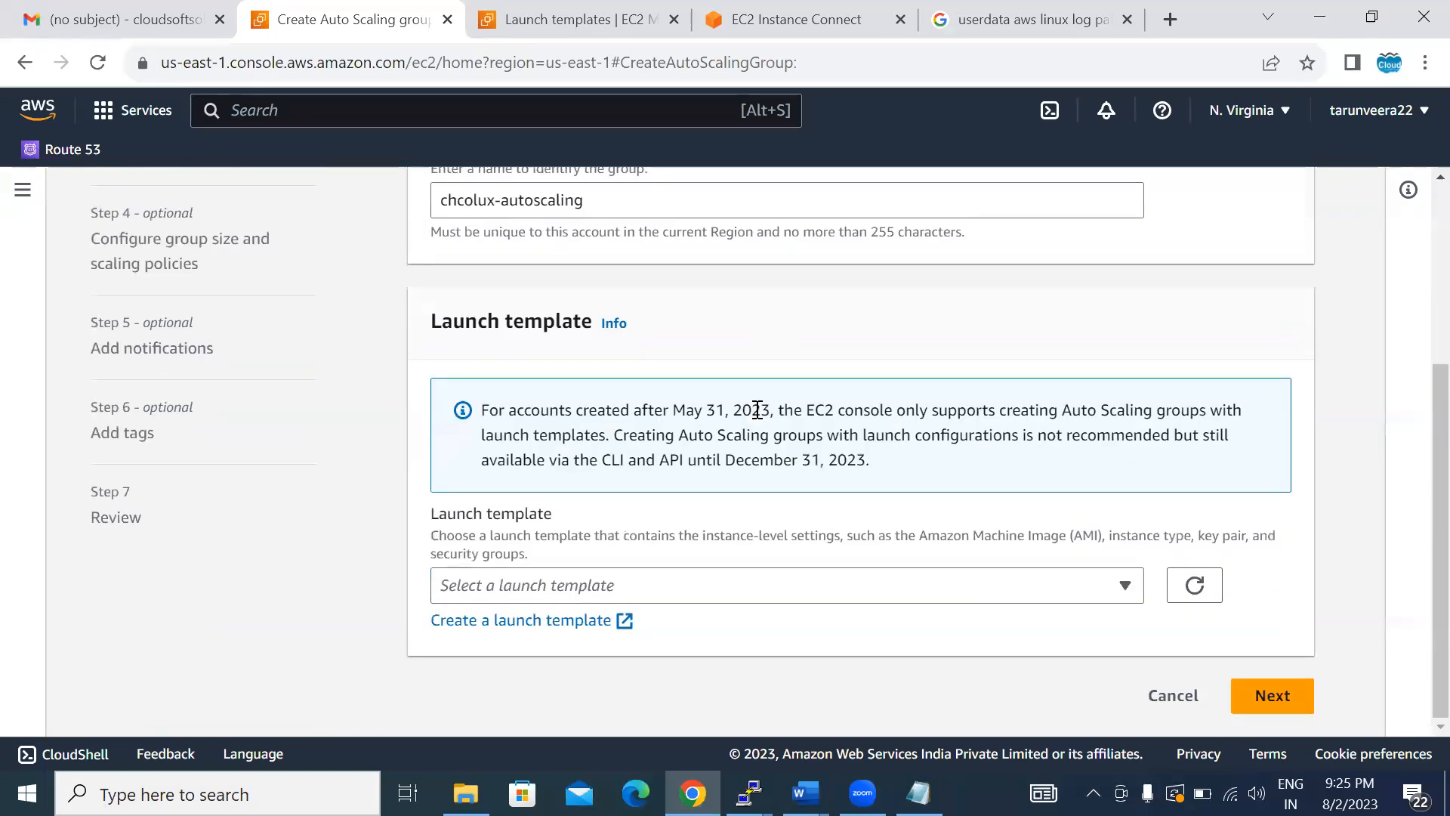
click(1194, 583)
click(841, 595)
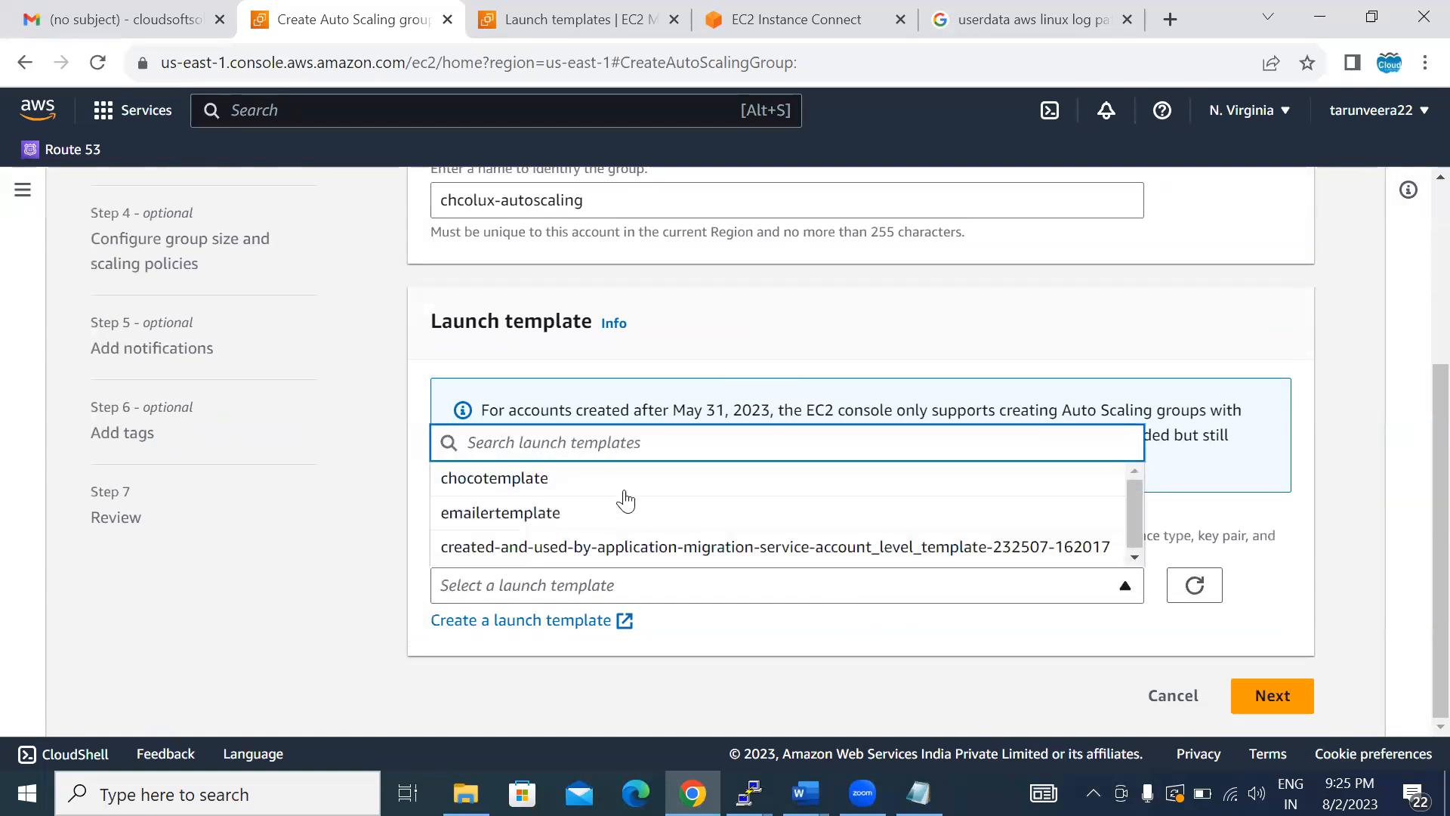
click(597, 489)
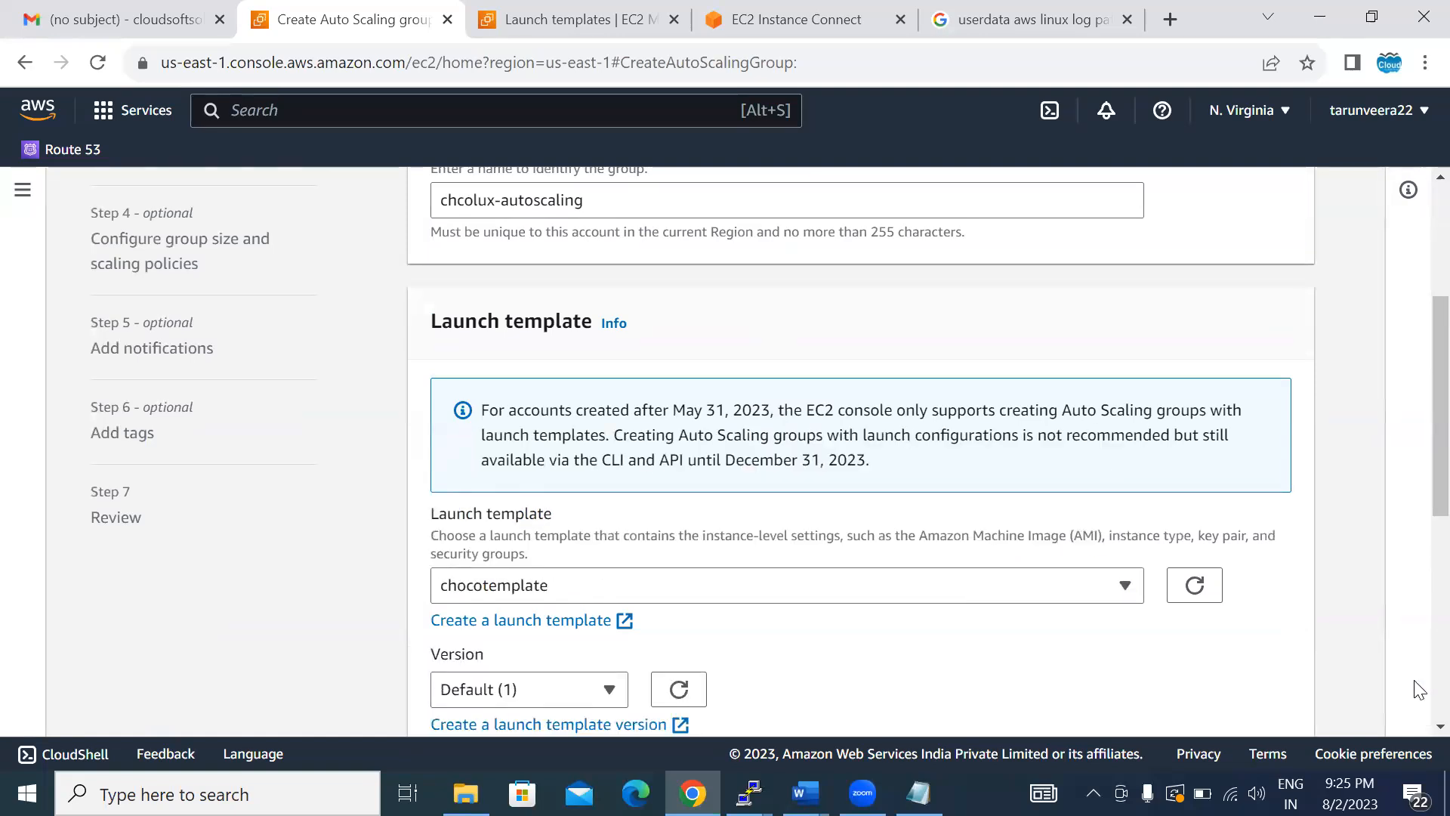
- Review the chosen template's details, keeping its default version, and continue to the instance launch options
scroll(1418, 727, down, 2)
scroll(1418, 726, down, 5)
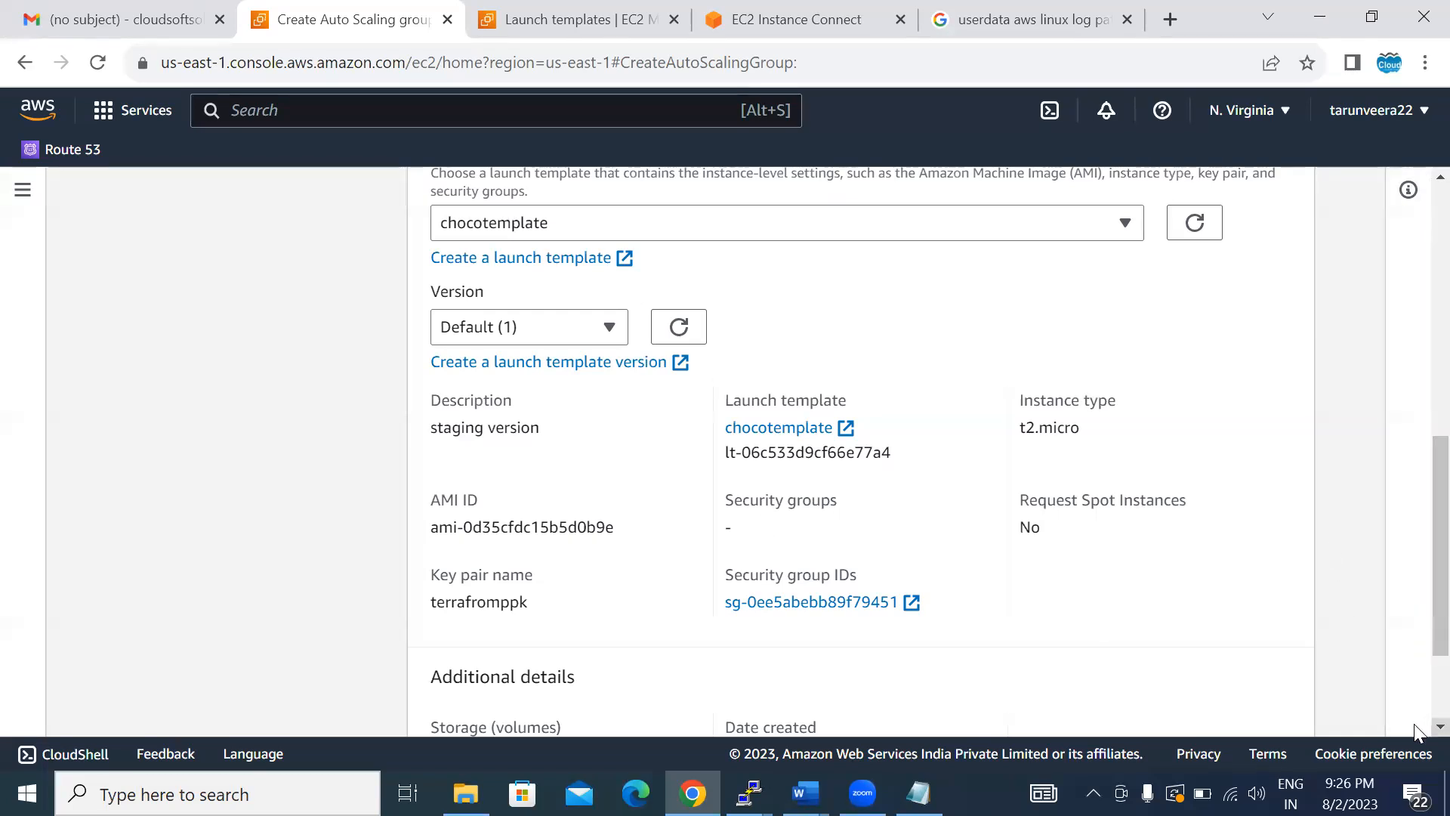
scroll(1415, 731, down, 2)
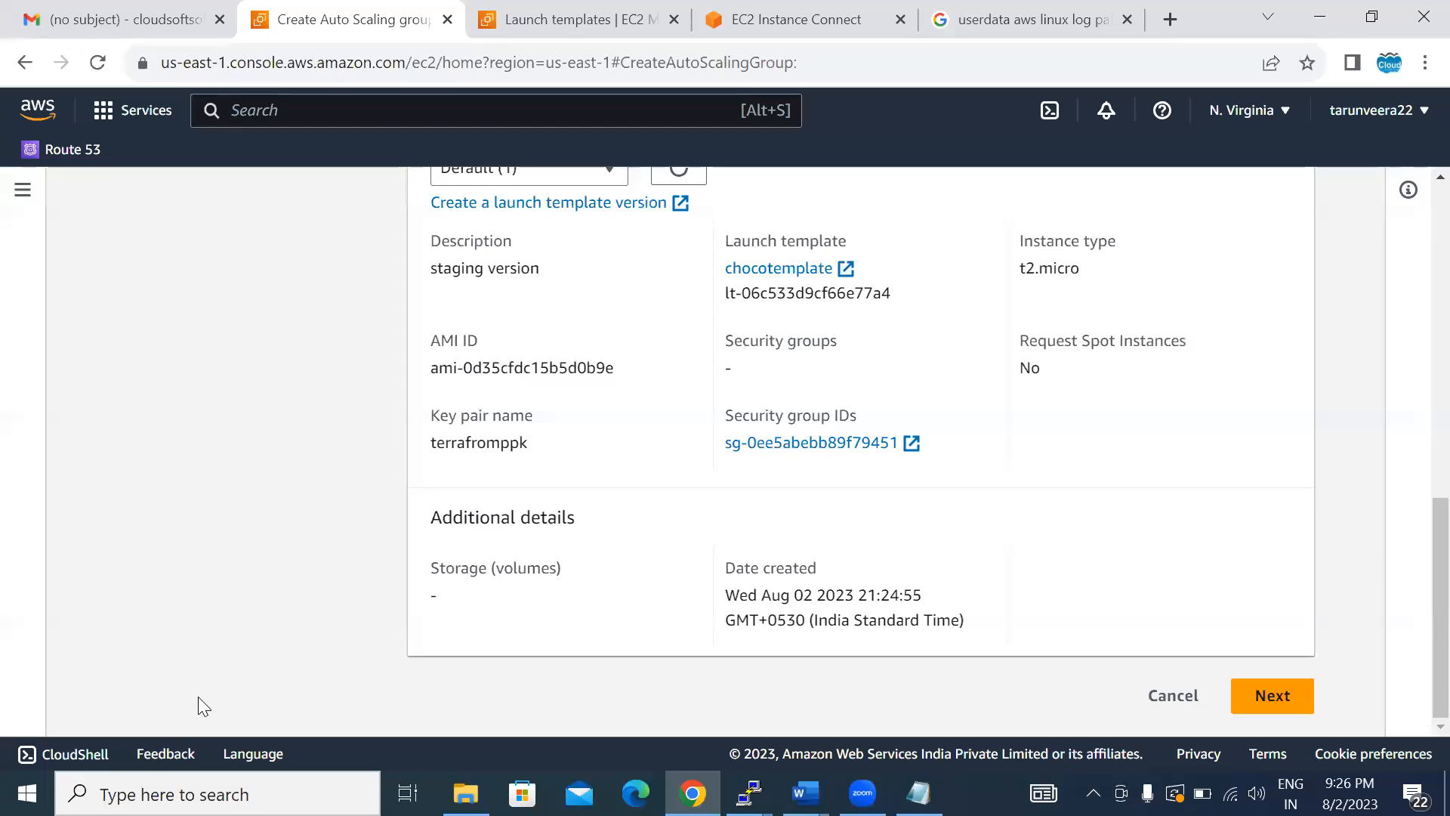
click(1324, 569)
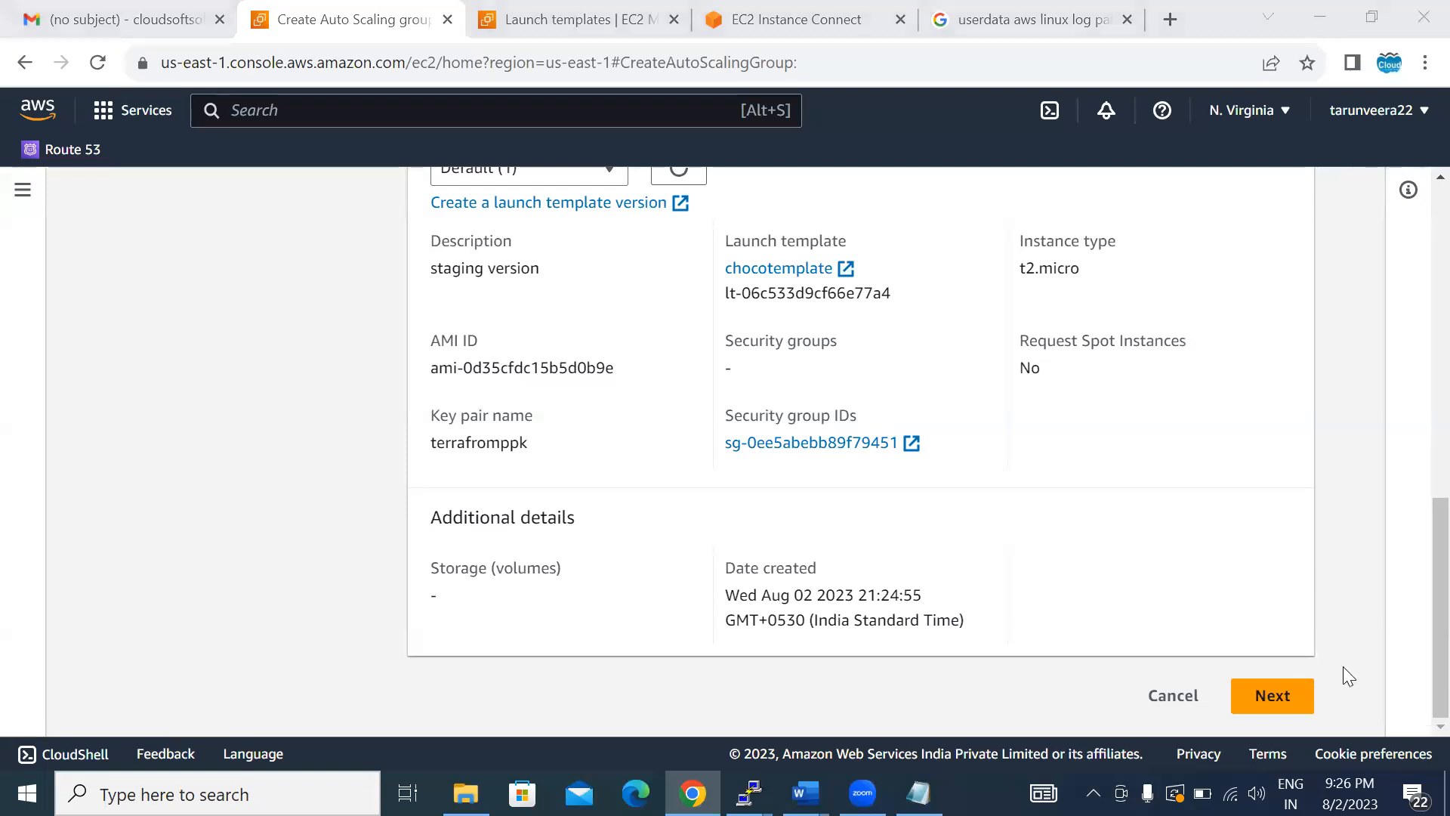
click(1278, 695)
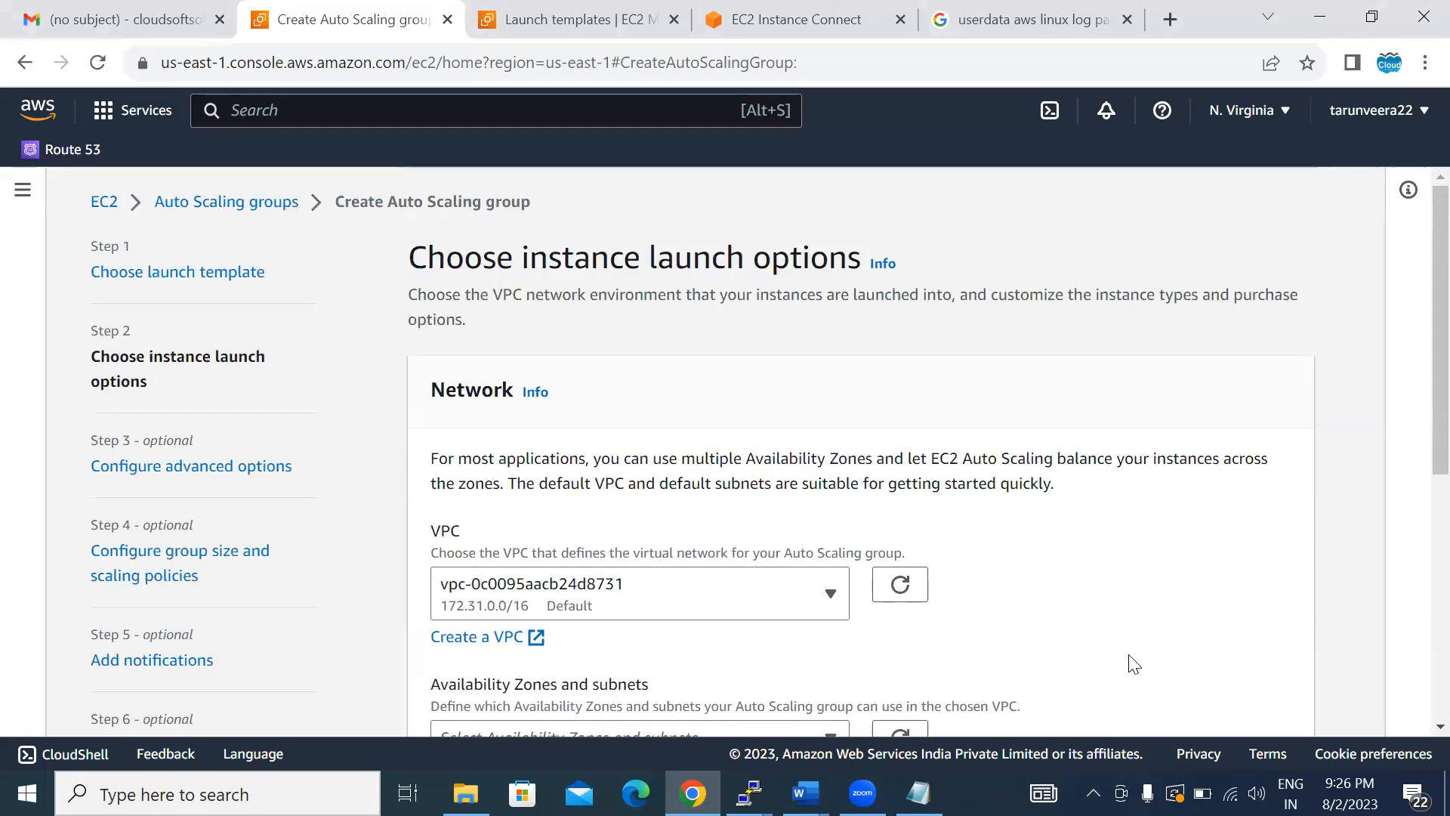
- Select the us-east-1a and us-east-1b subnets in the default VPC for the group and continue to the advanced options
scroll(1417, 726, down, 2)
scroll(1416, 726, down, 5)
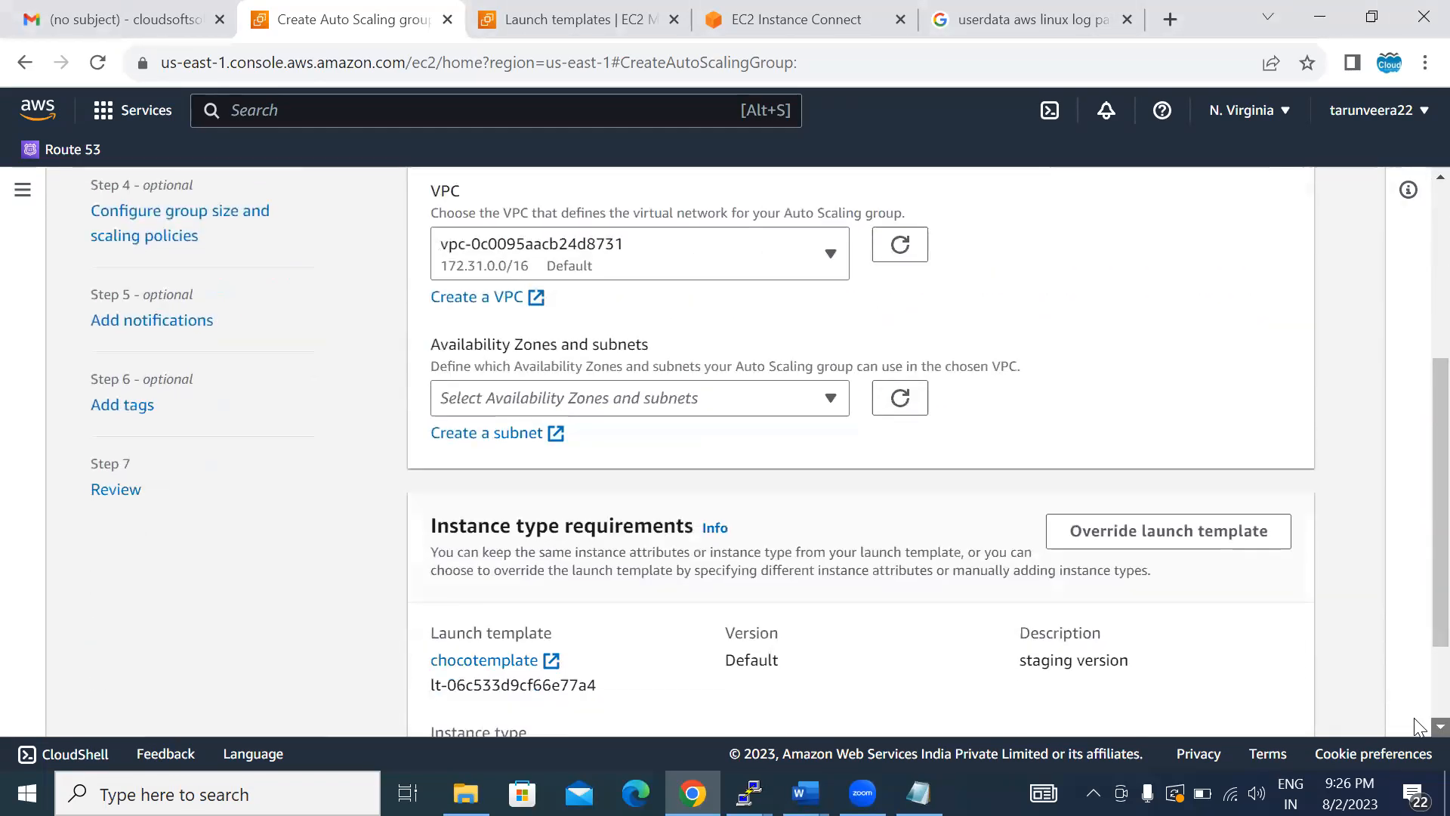
click(660, 331)
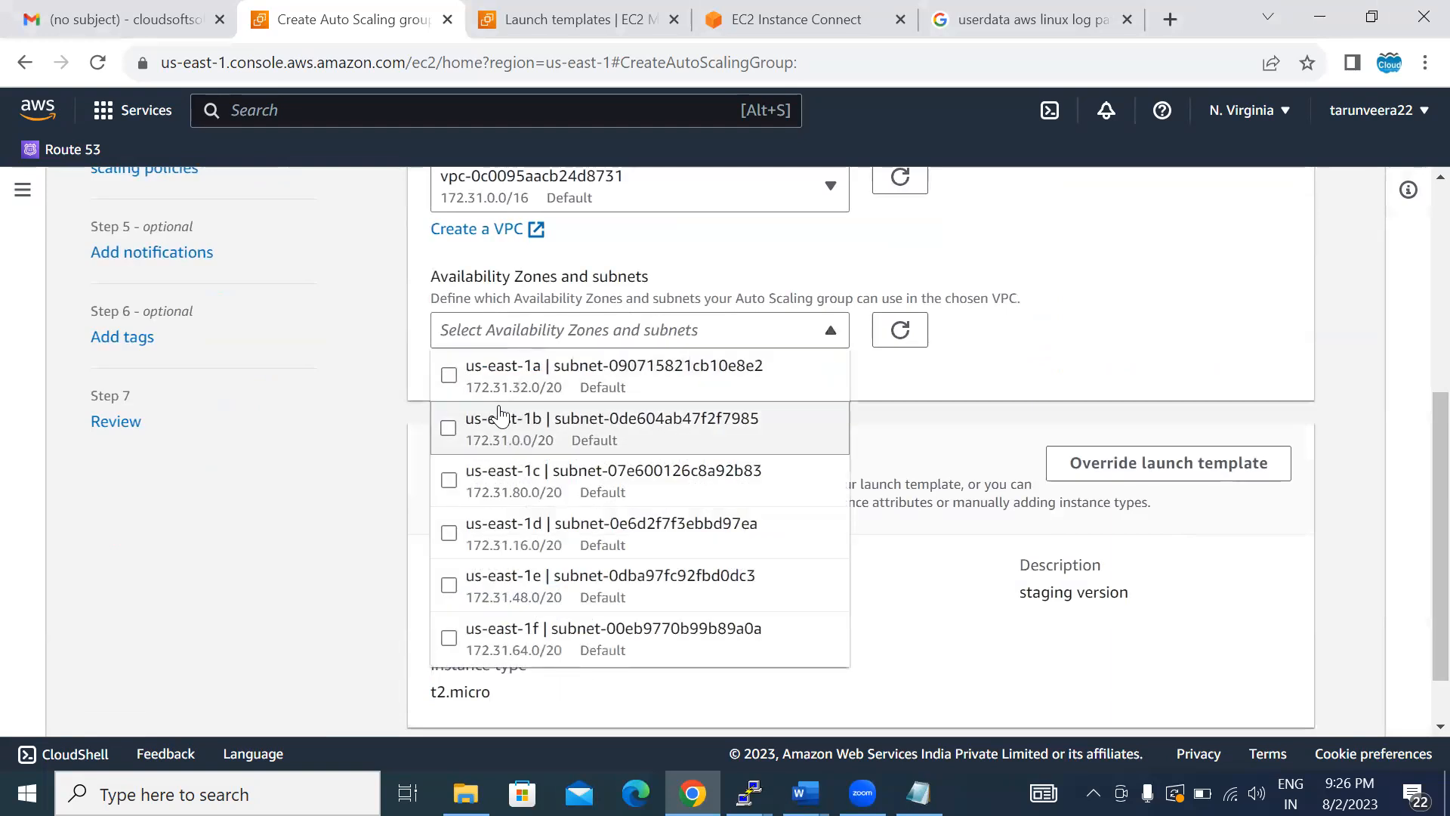
click(449, 377)
click(449, 429)
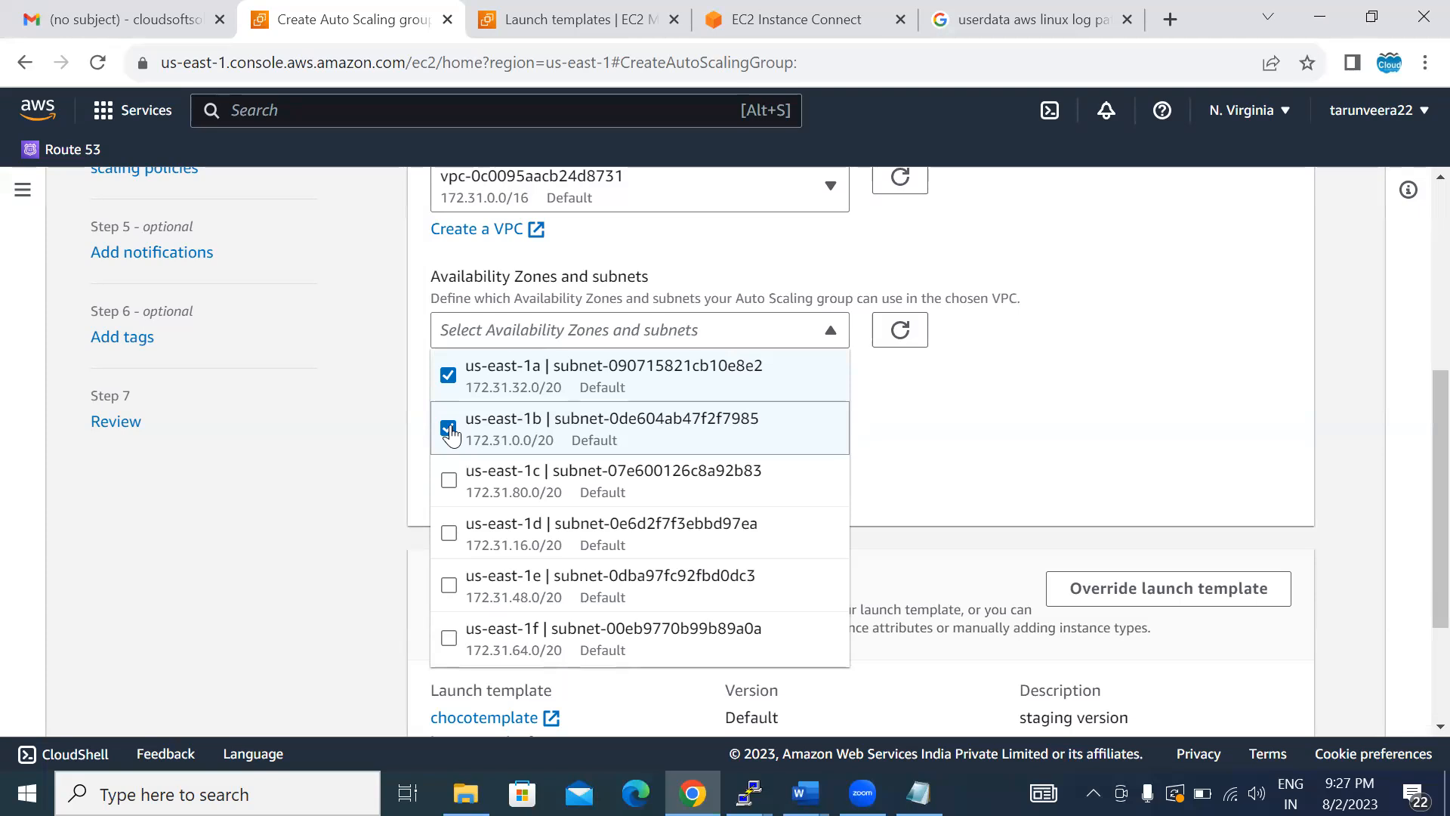
click(1032, 450)
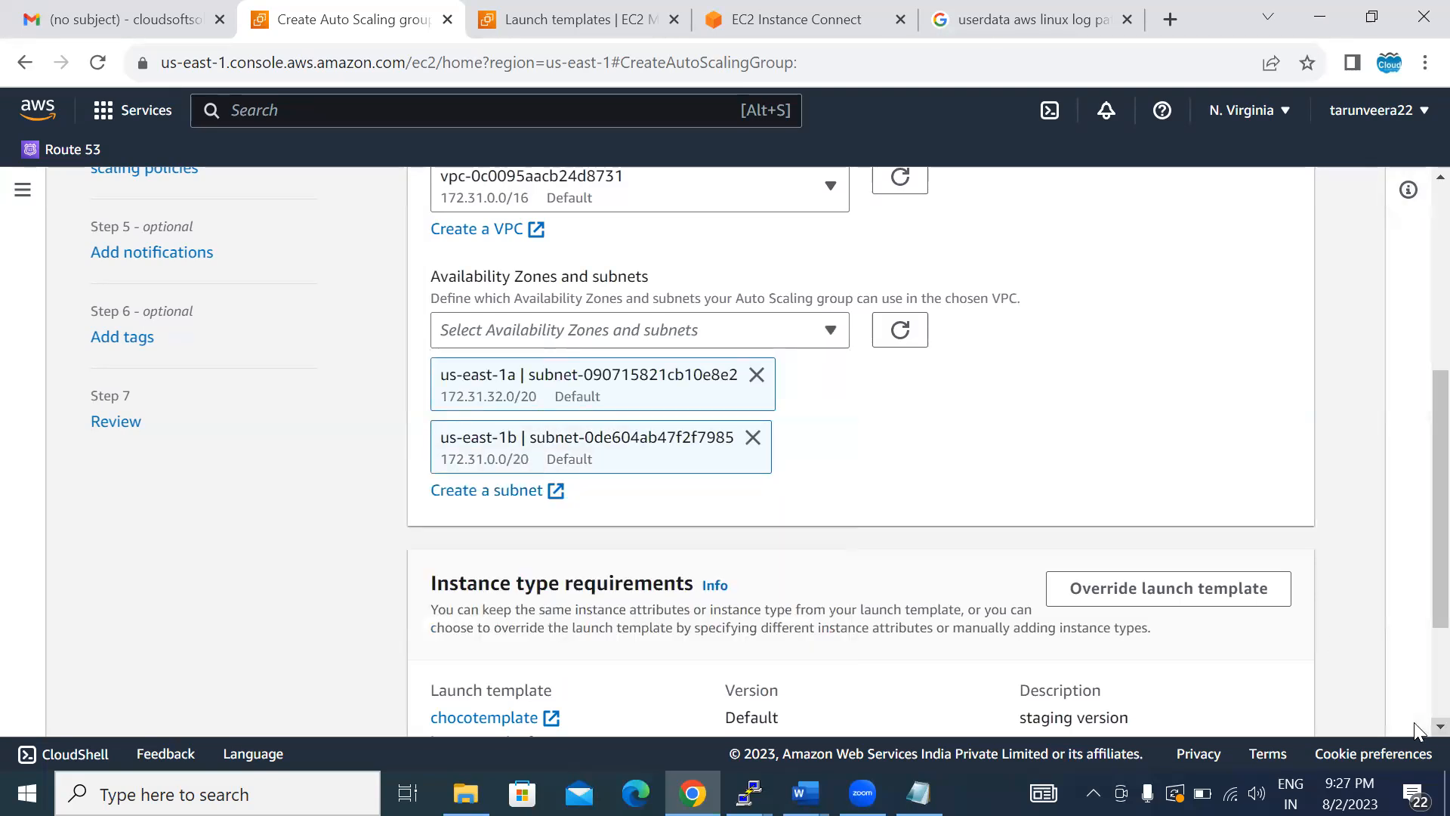
scroll(1414, 730, down, 3)
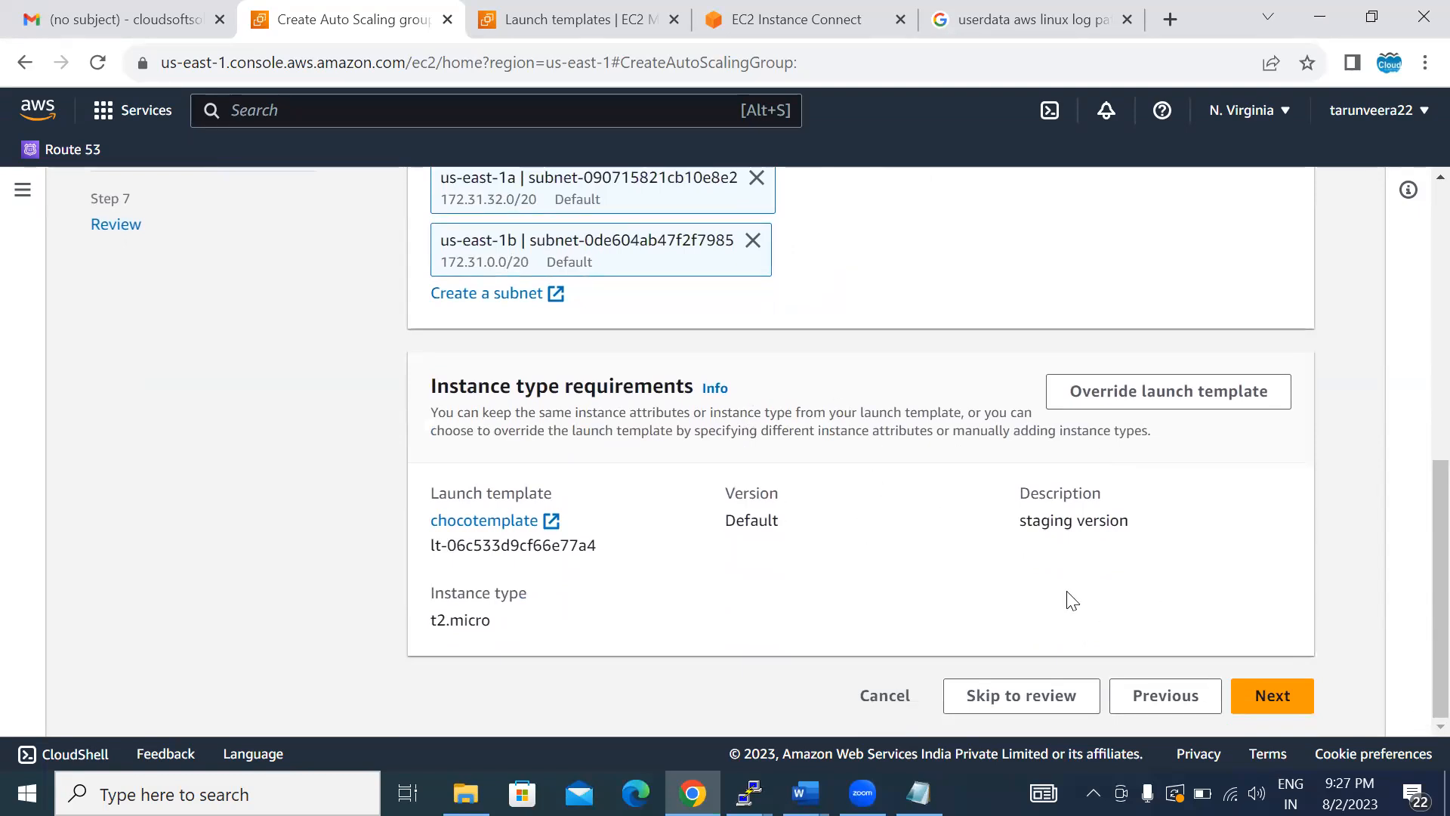
click(1257, 701)
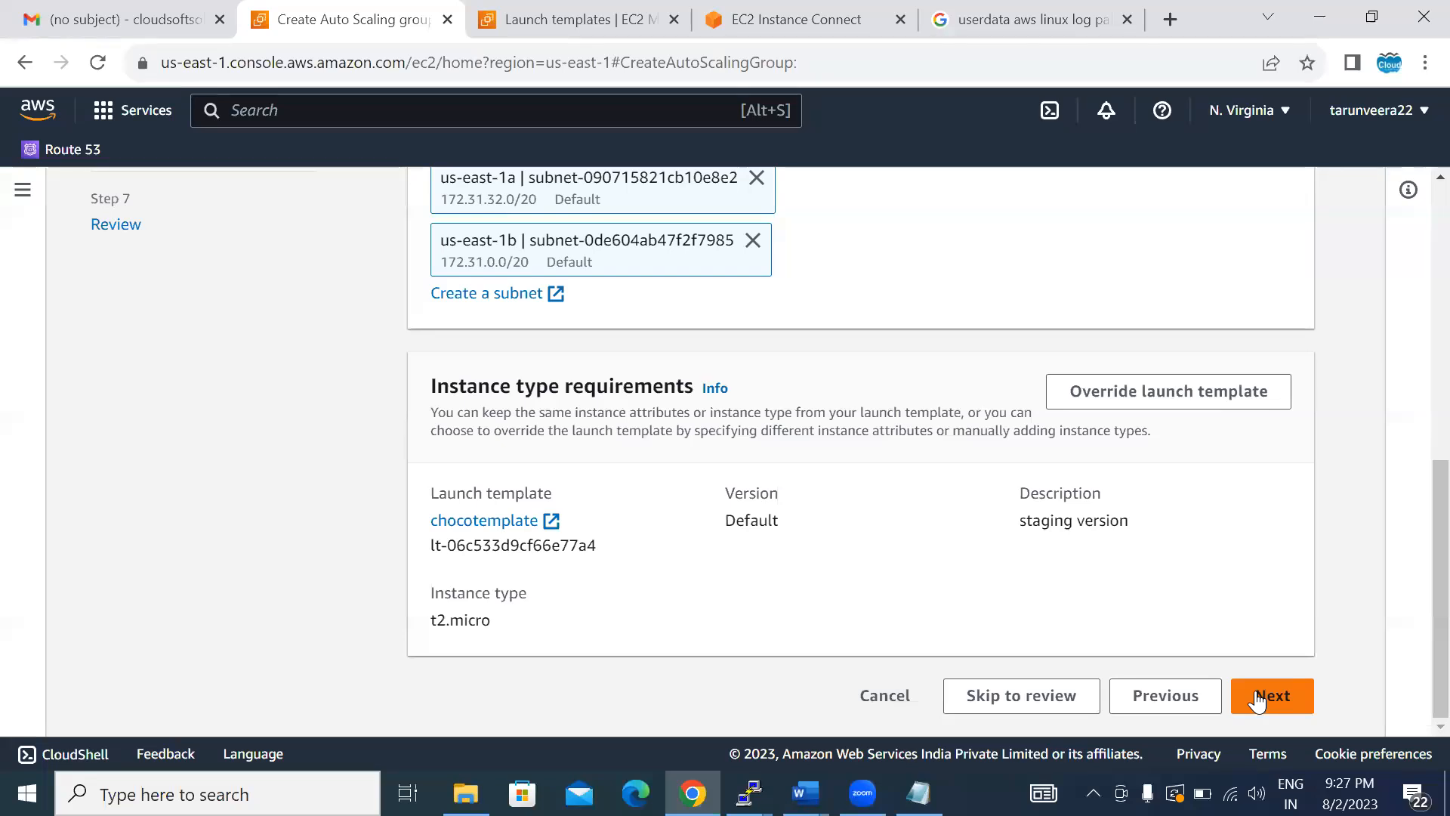
click(1257, 701)
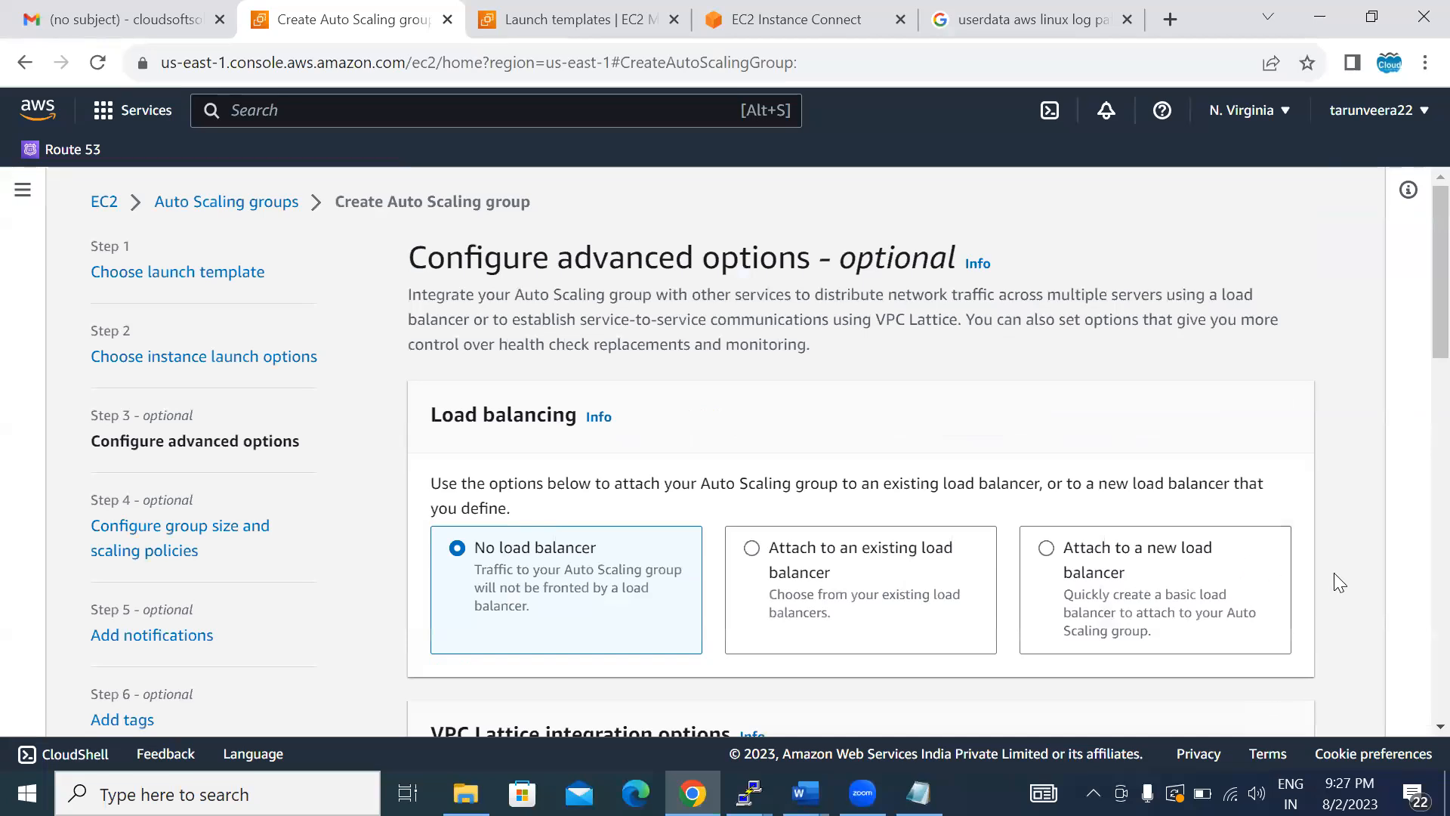
- Keep the default advanced options with no load balancer and continue to the group size and scaling policies
scroll(1338, 578, down, 7)
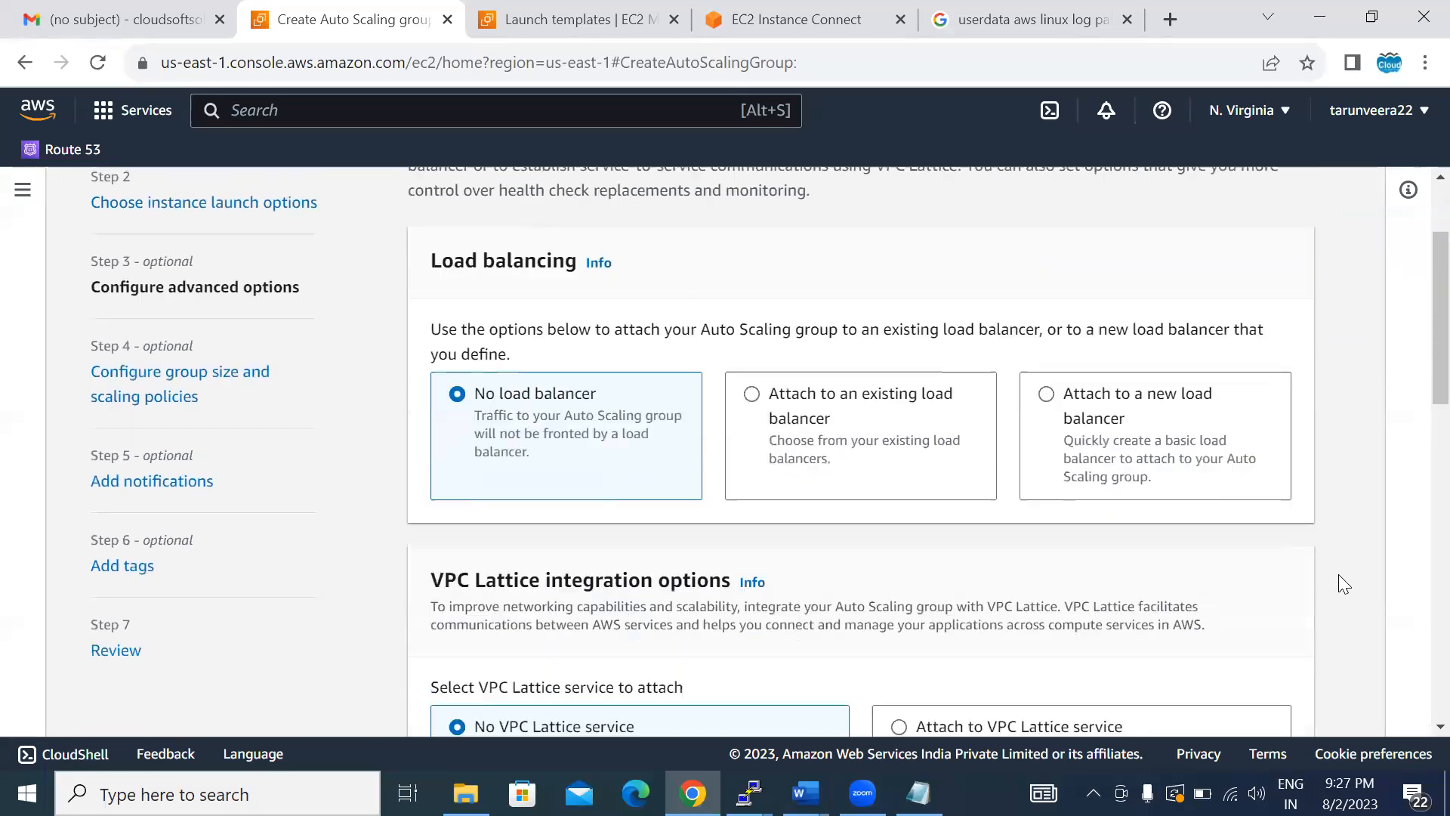
scroll(1338, 574, down, 10)
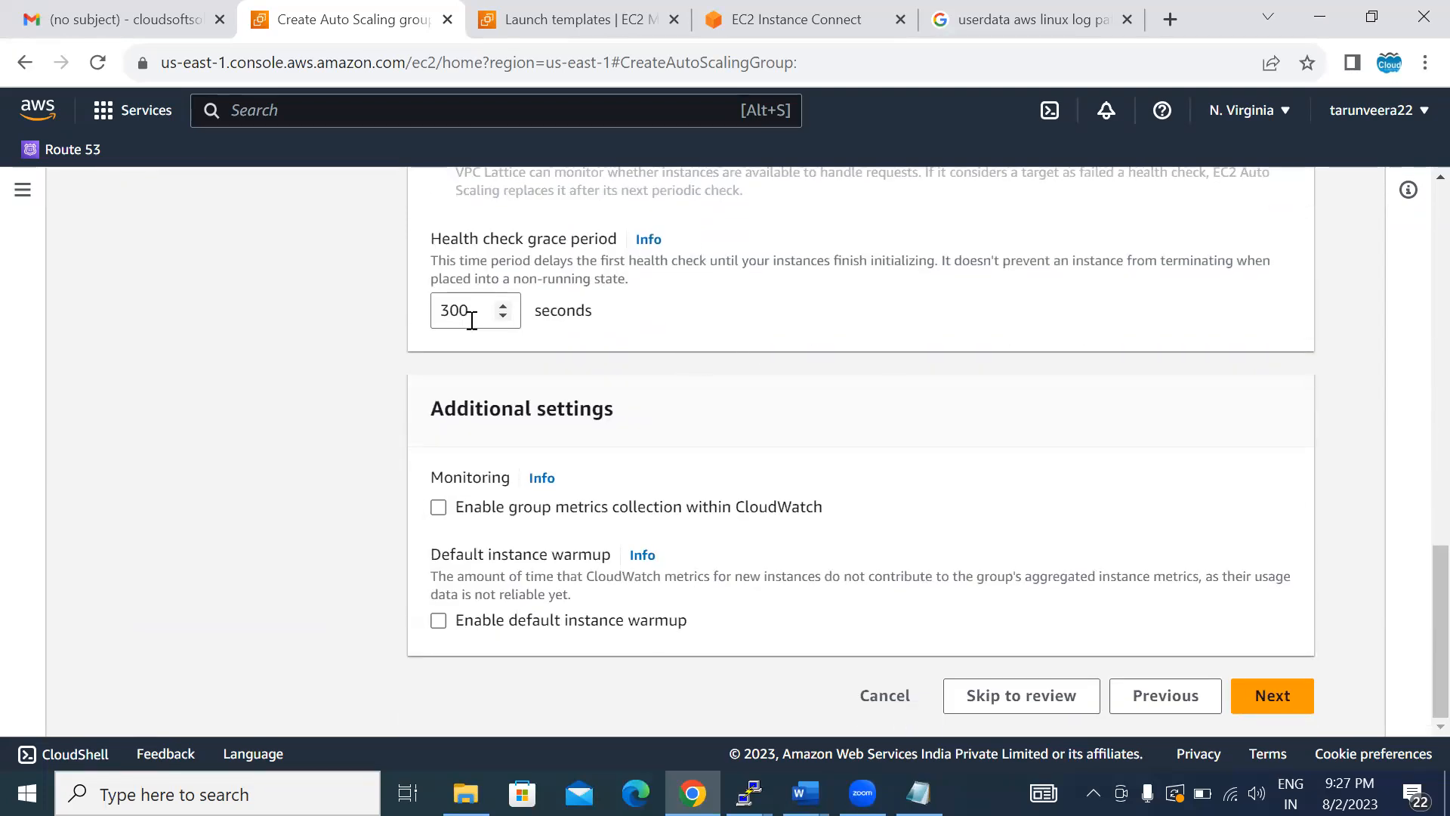
click(1255, 691)
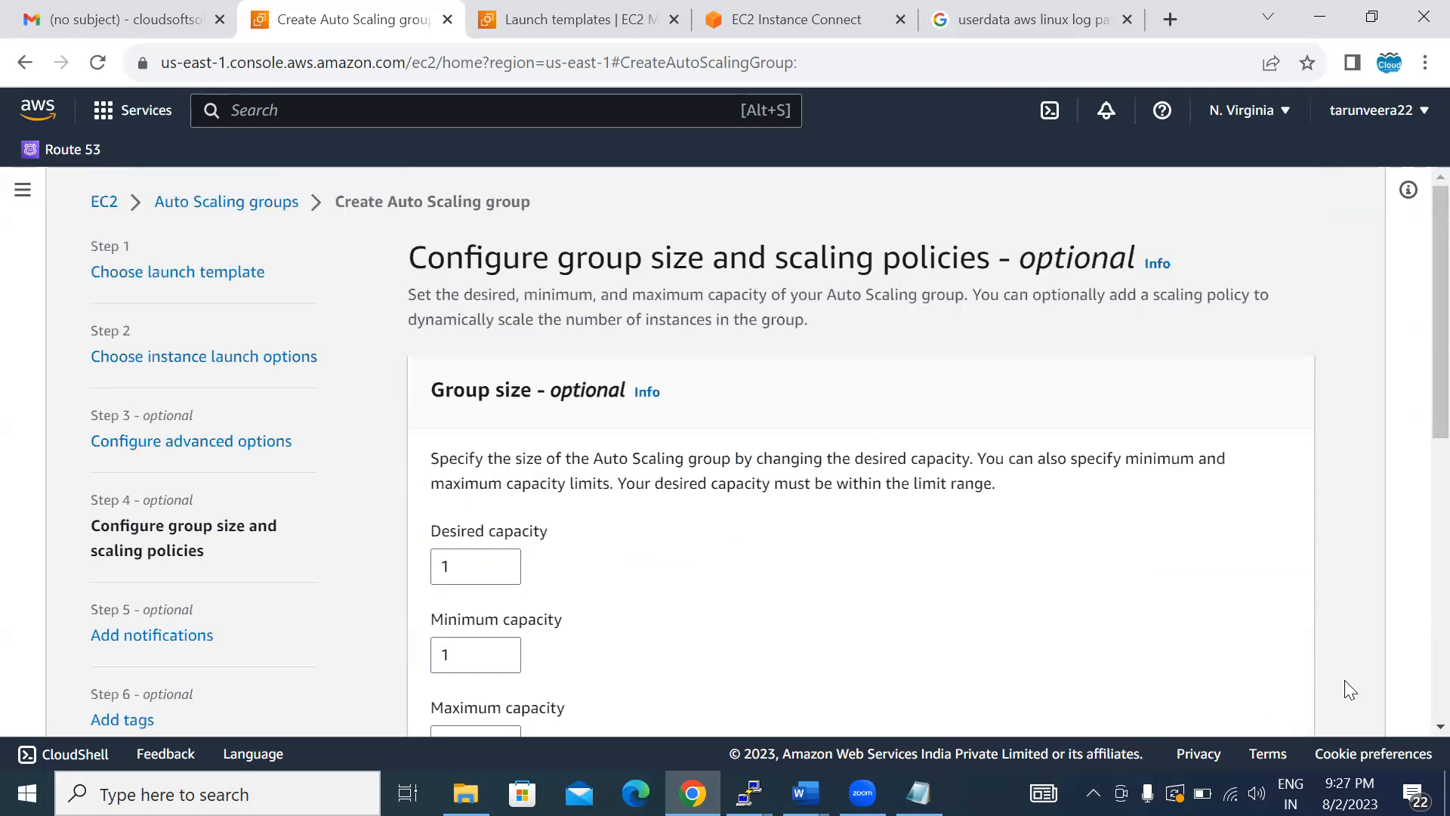
- Set the Auto Scaling group's desired capacity to 2 and its maximum capacity to 10
scroll(1416, 731, down, 4)
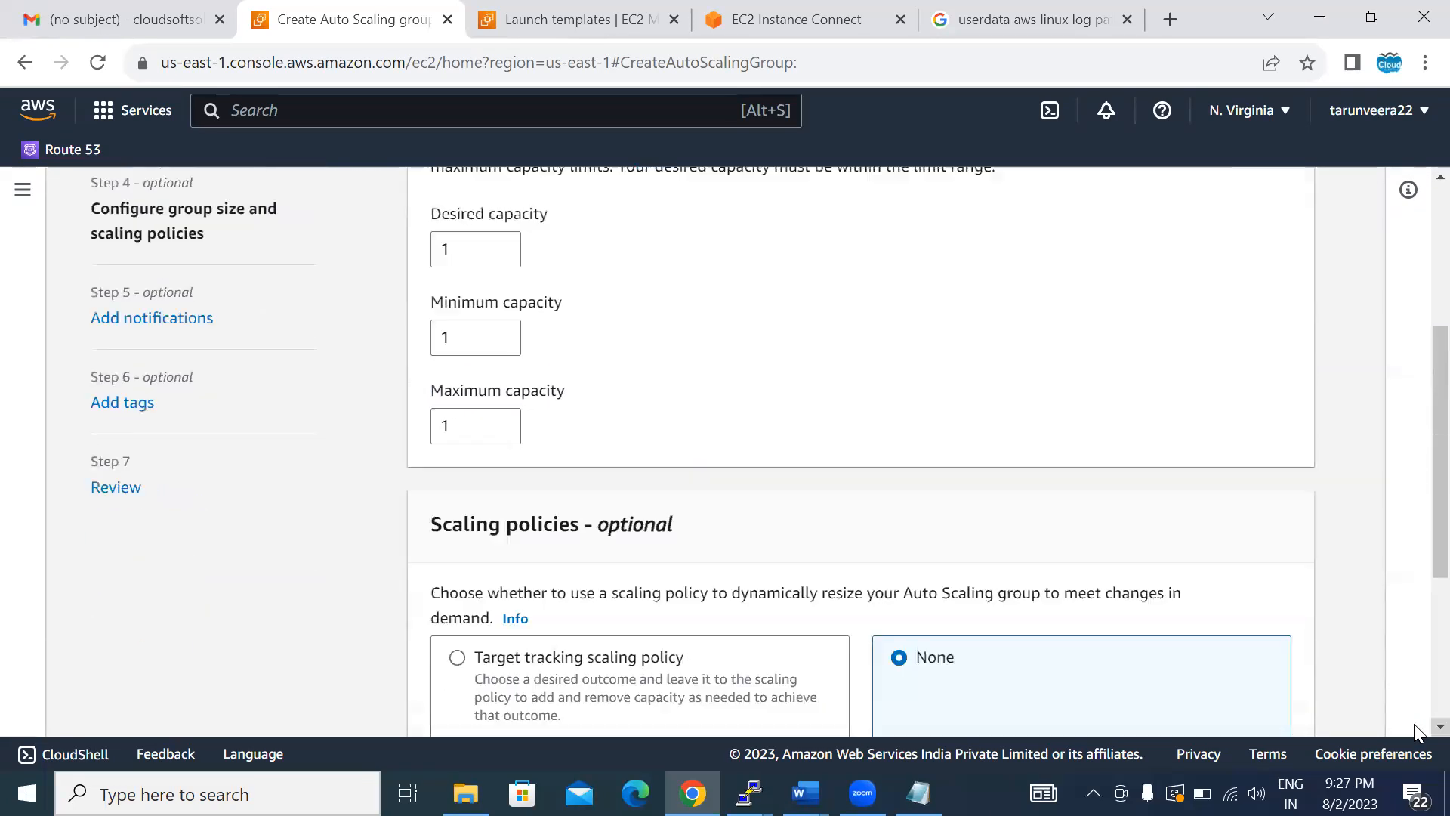
click(469, 253)
double_click(468, 249)
text(2)
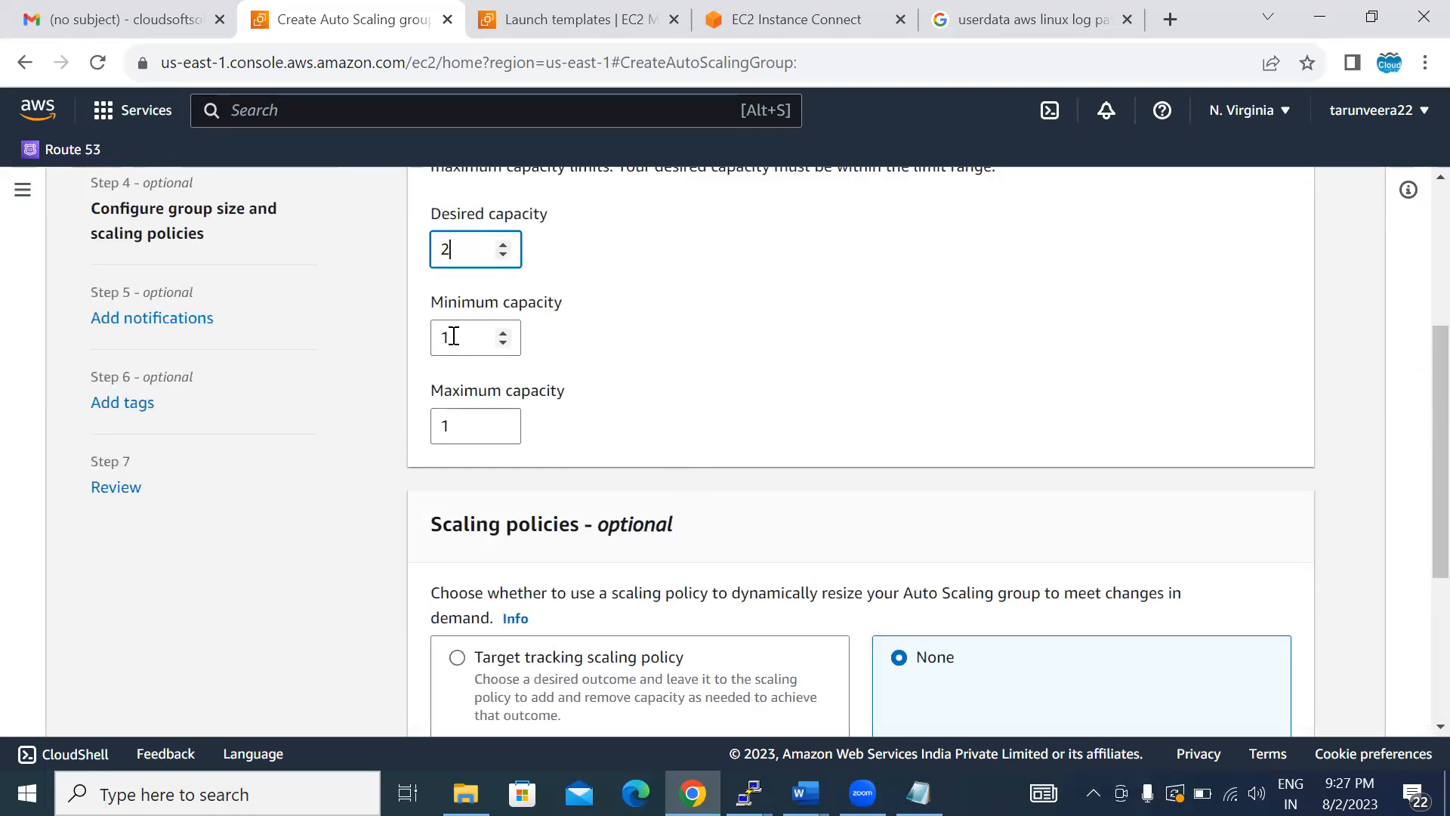
double_click(459, 428)
text(0)
key(BackSpace)
text(100)
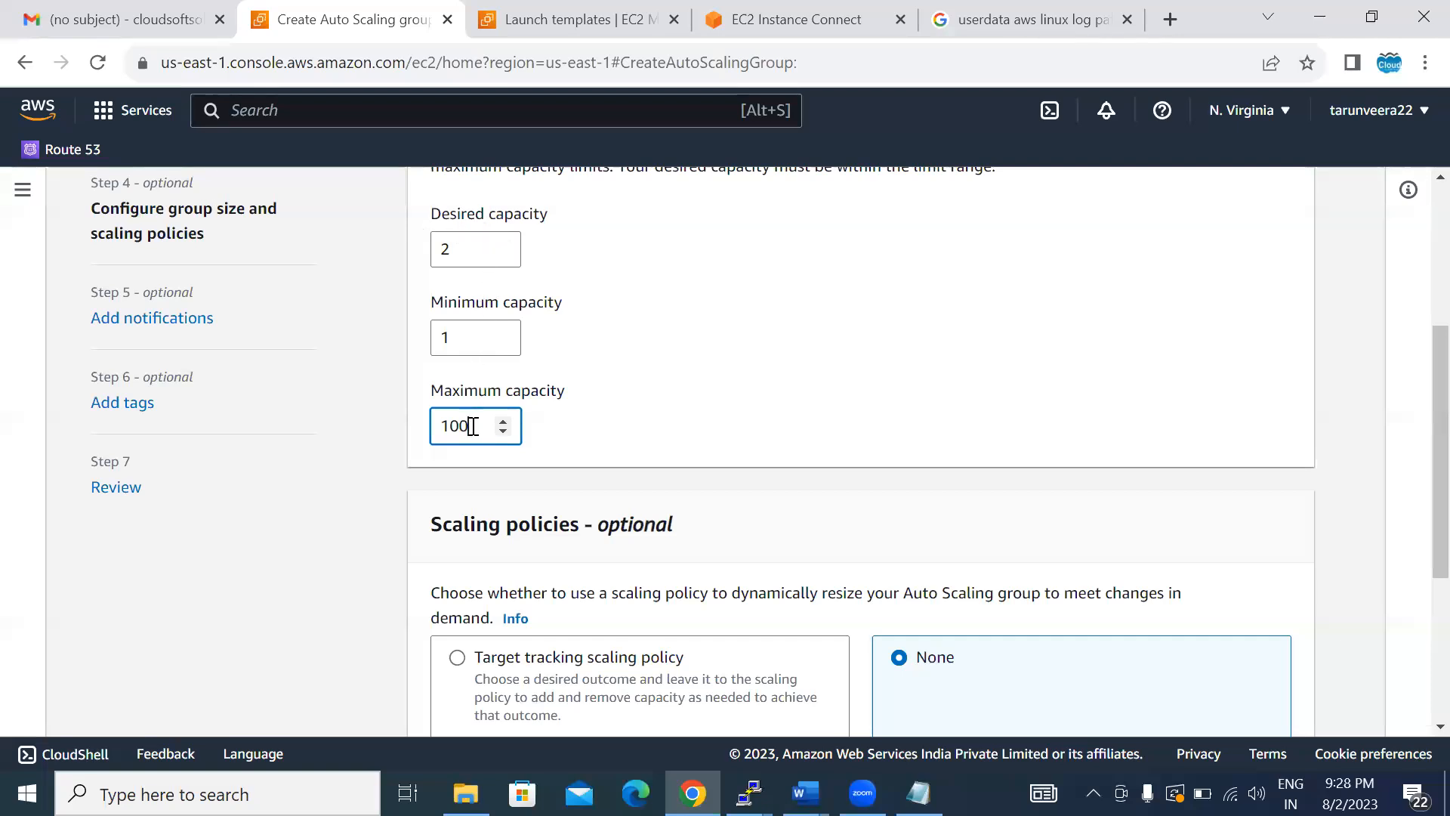
key(BackSpace)
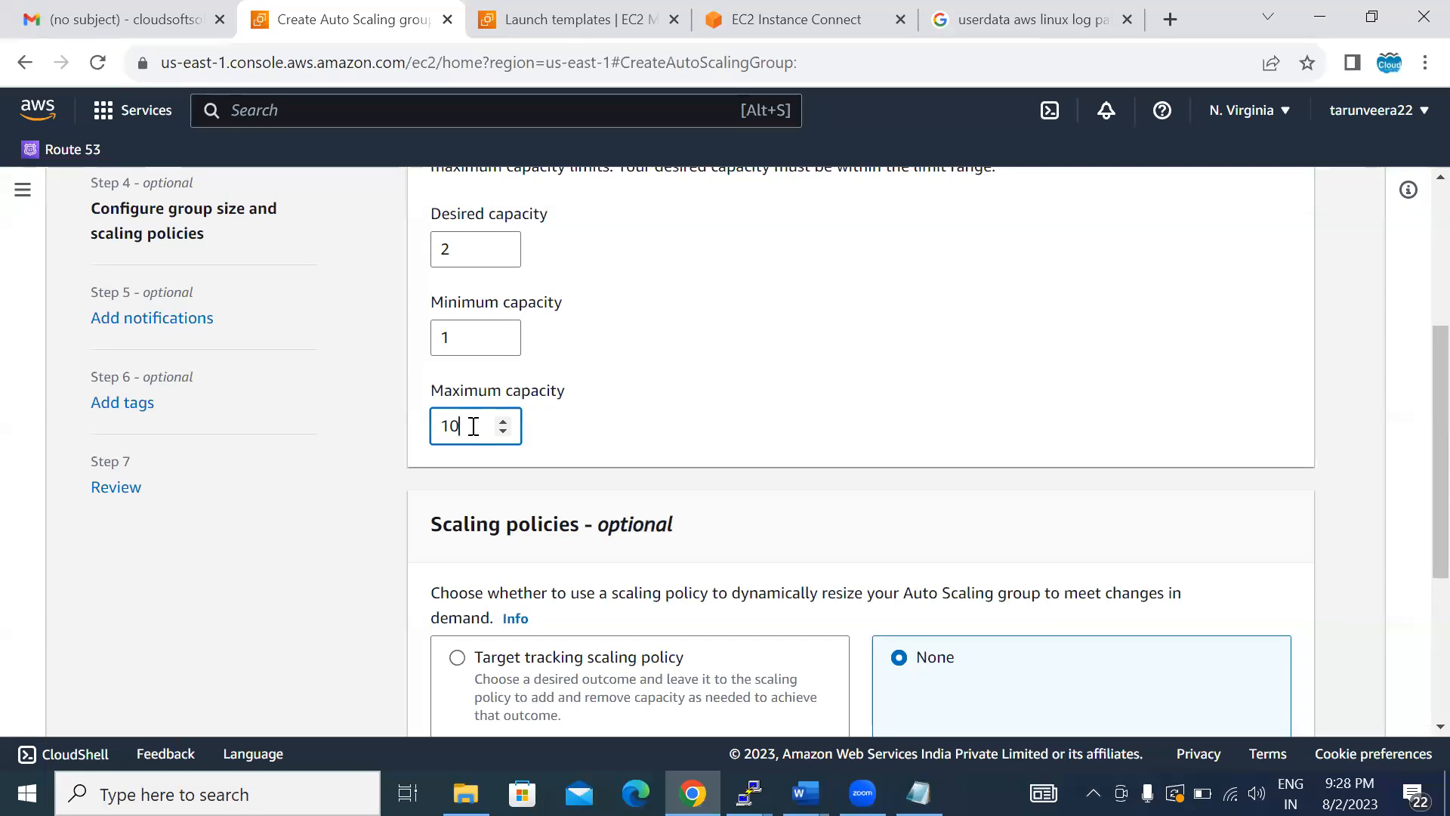
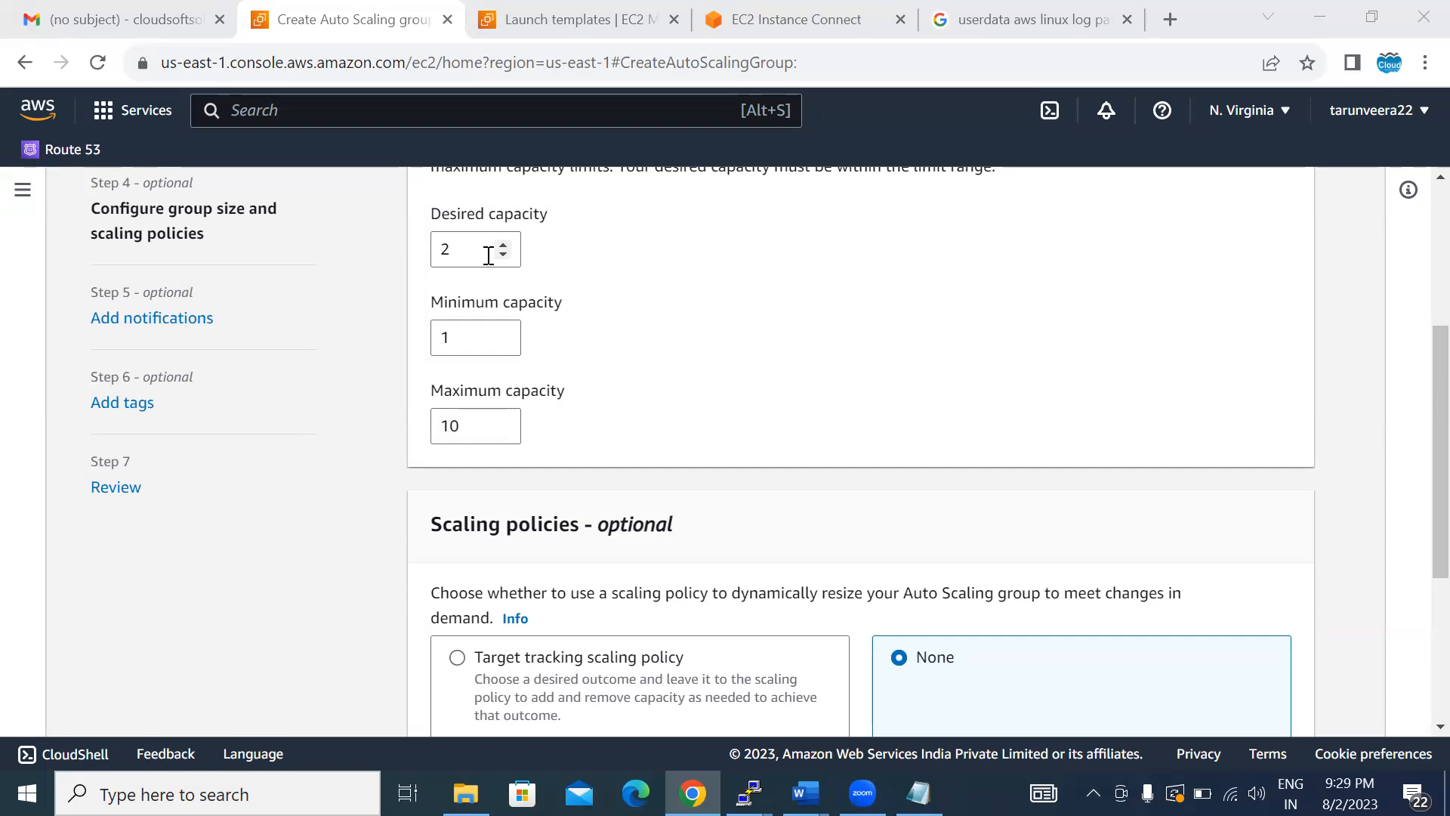
- Set the Auto Scaling group's minimum capacity to 2
click(461, 344)
key(BackSpace)
text(2)
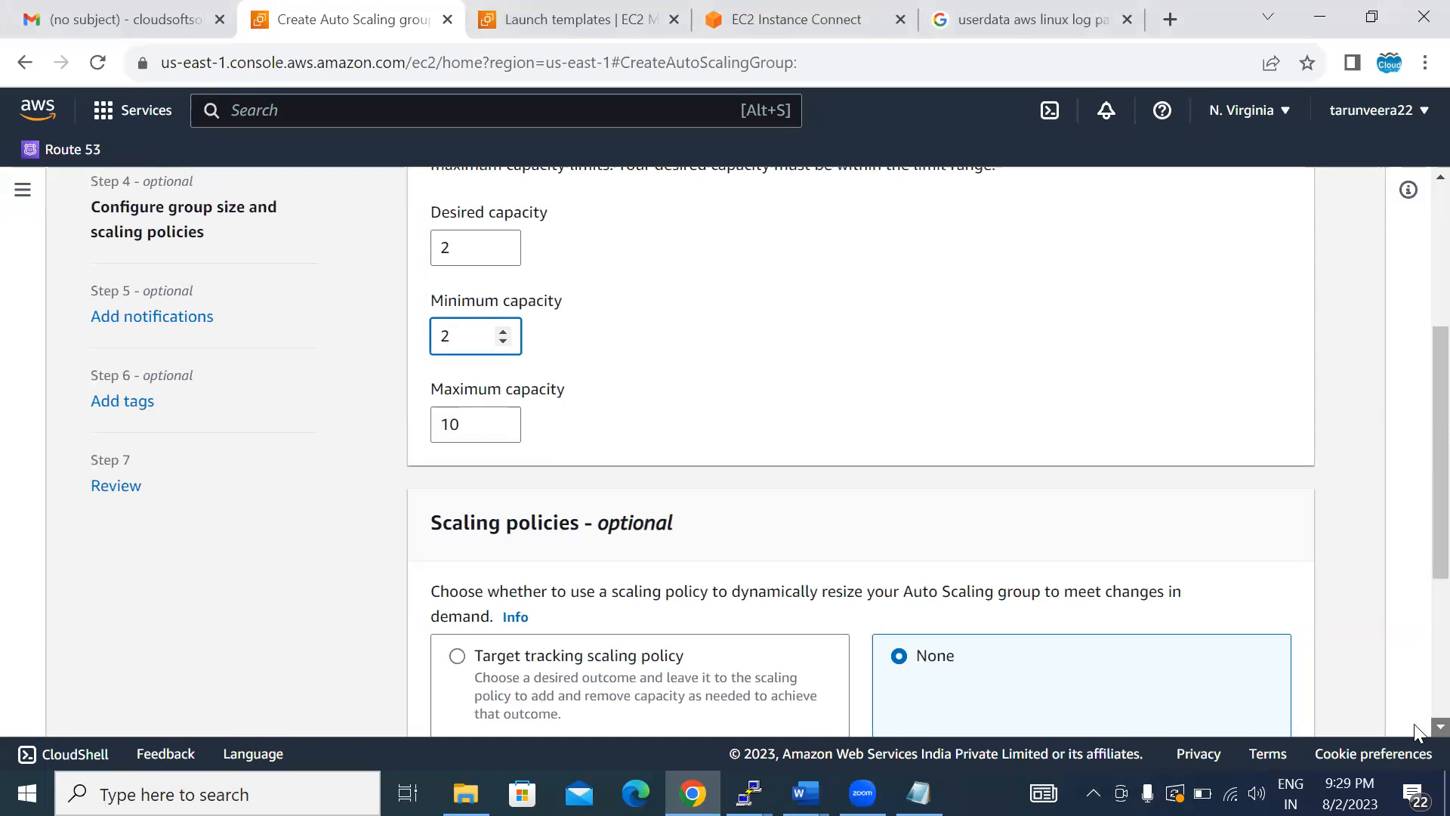
- Add a target tracking scaling policy on average CPU utilization, keeping the target value of 50, and continue to the notifications
scroll(1414, 730, down, 4)
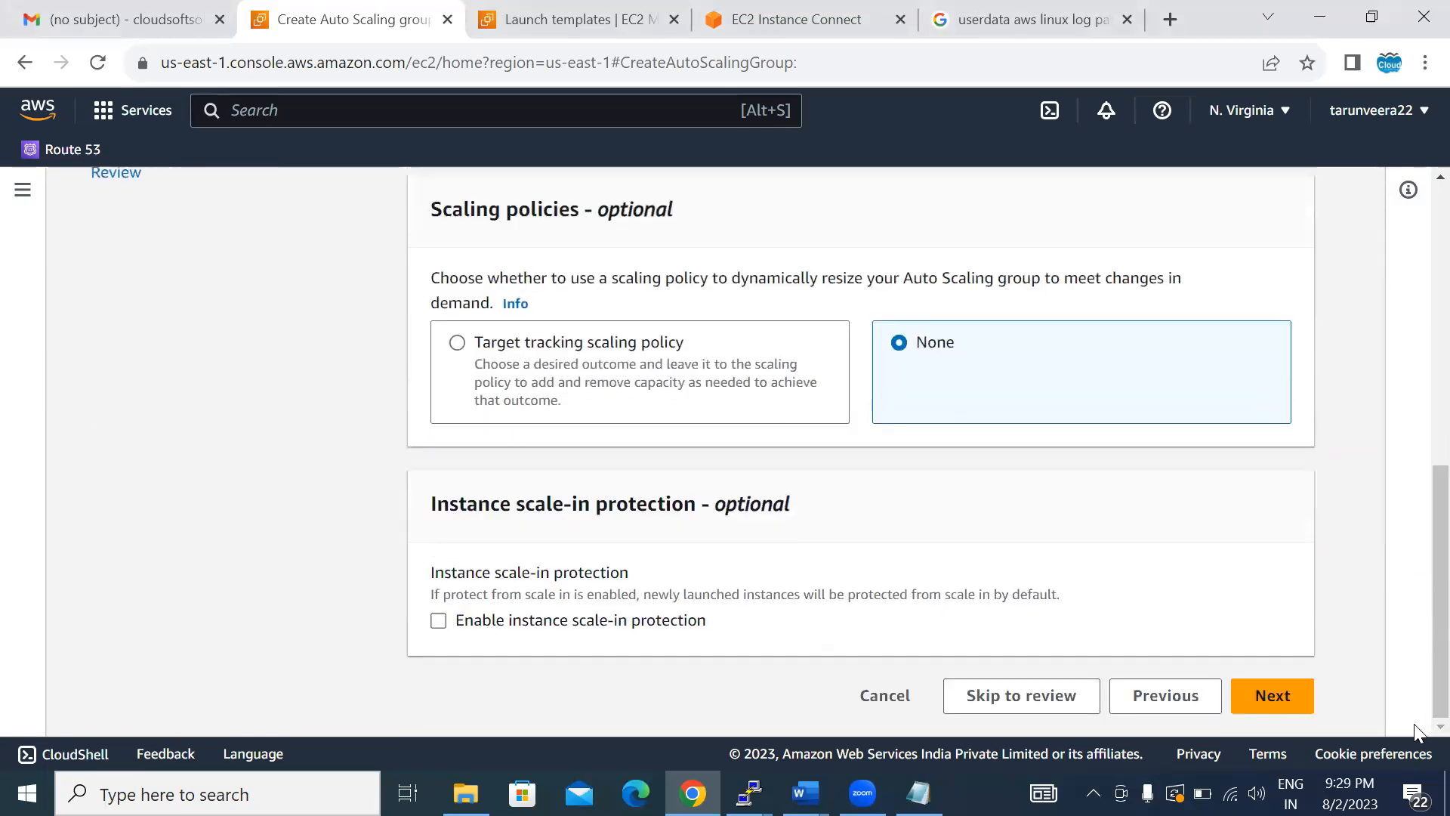
click(457, 351)
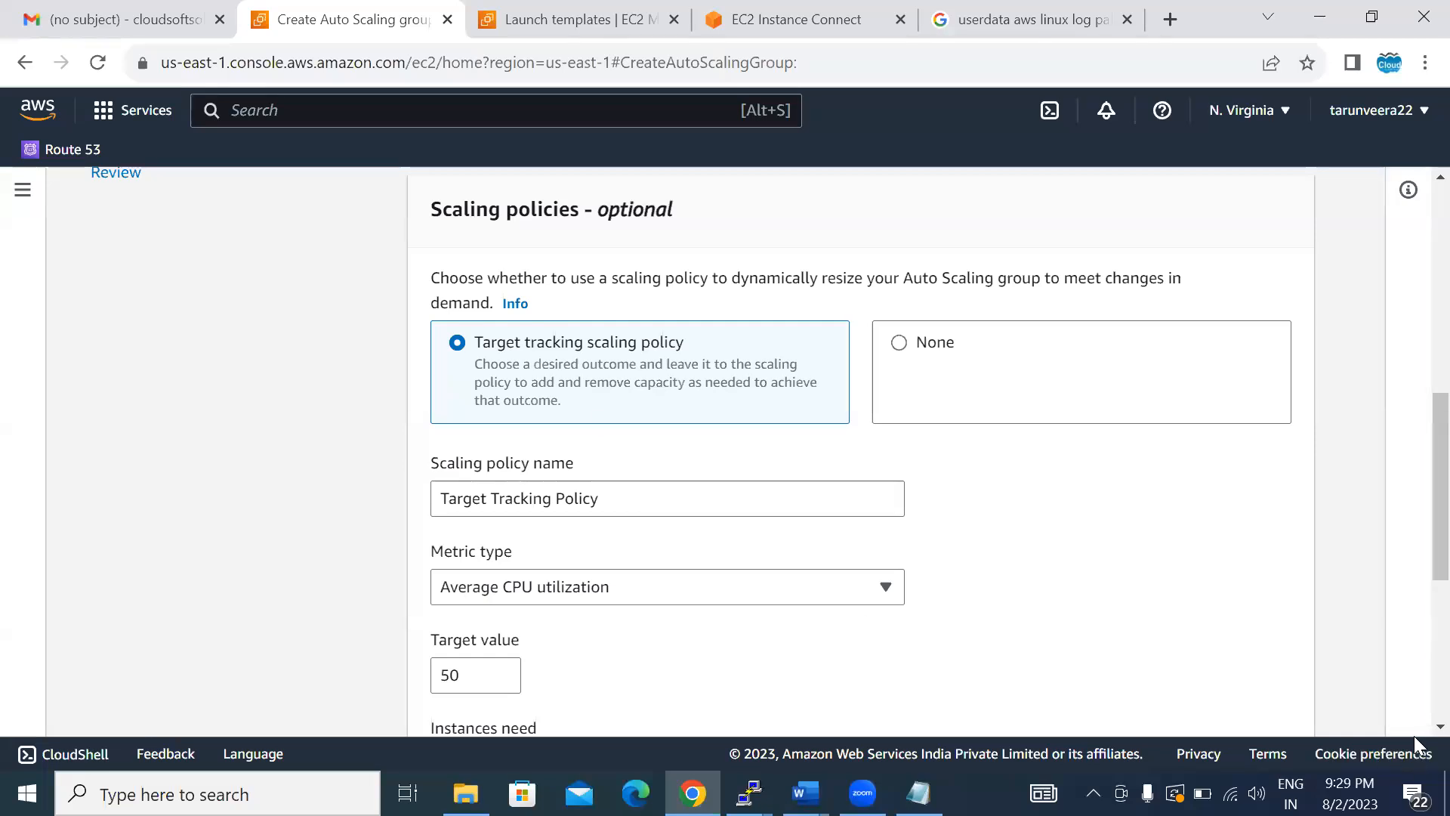
scroll(1057, 558, down, 3)
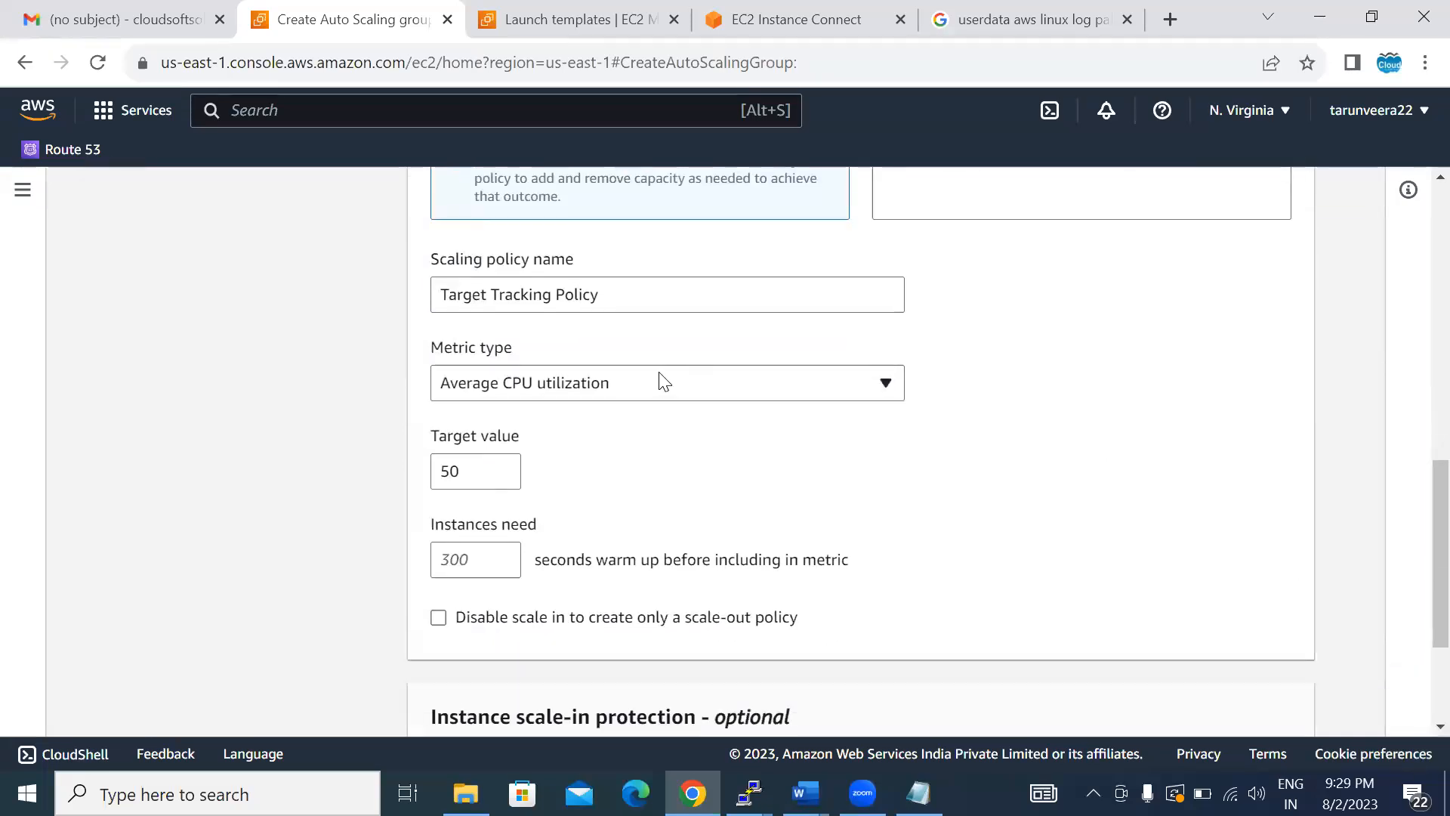
click(658, 381)
click(659, 381)
click(658, 378)
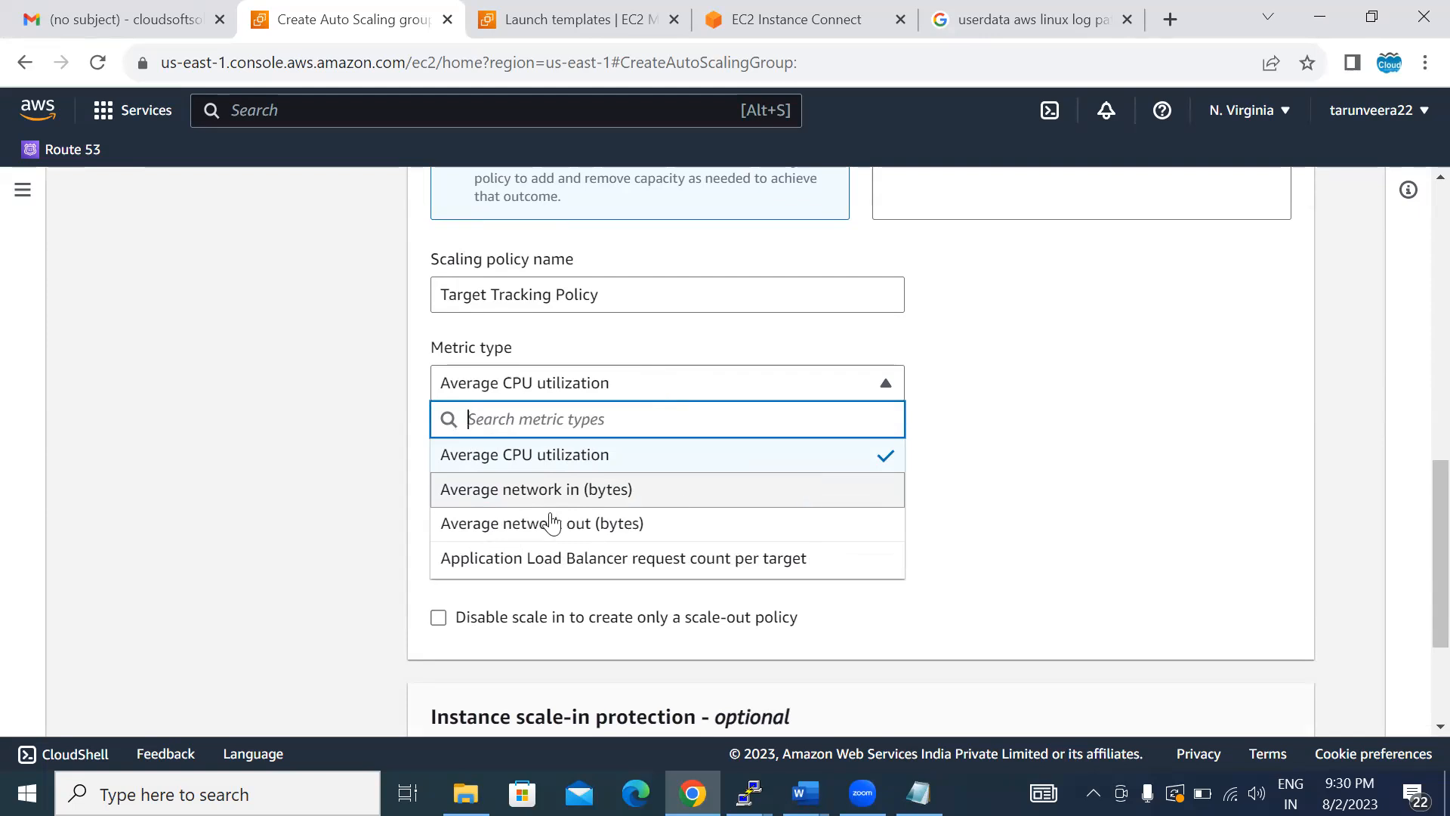
click(544, 453)
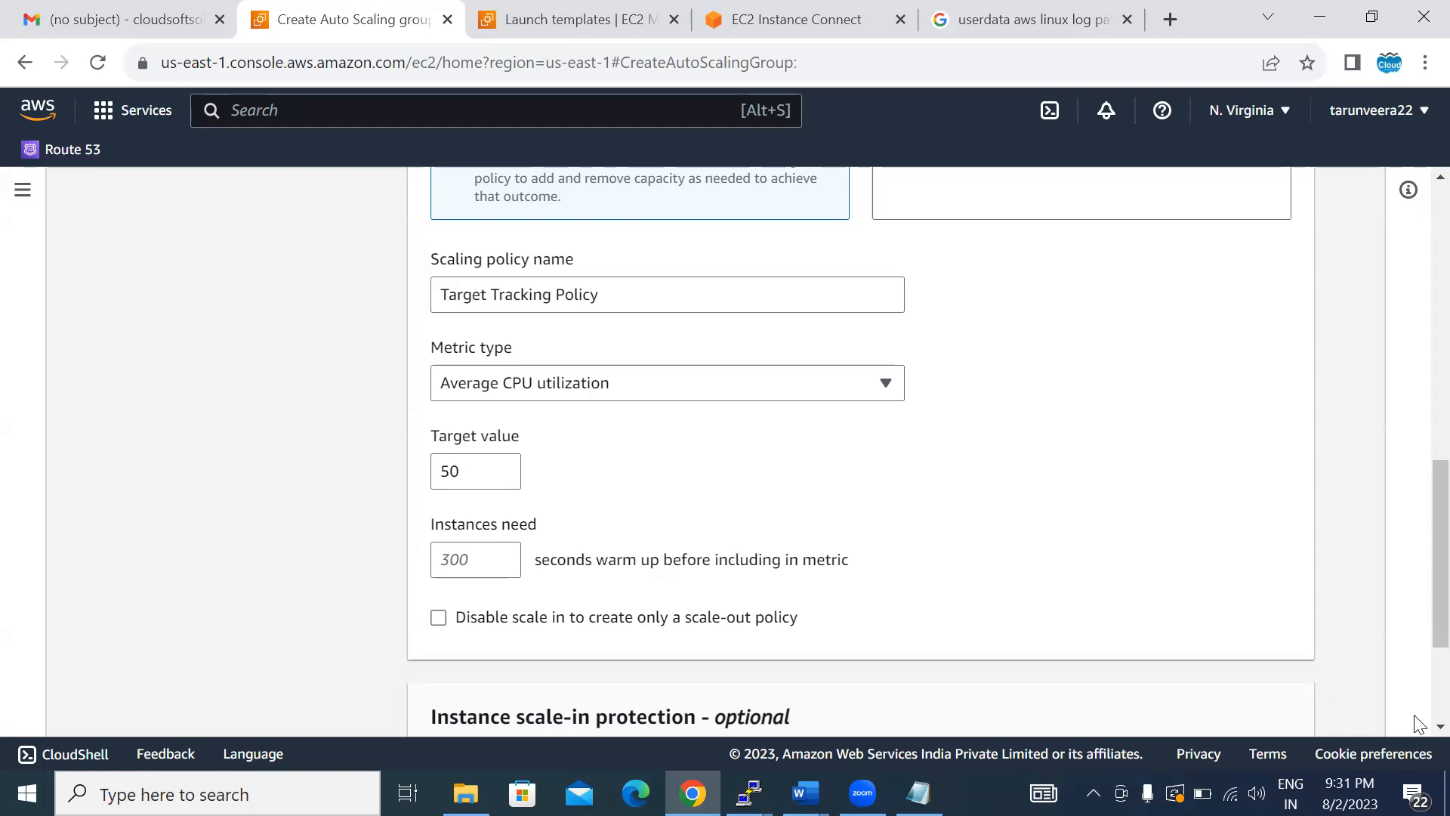
scroll(1418, 721, down, 3)
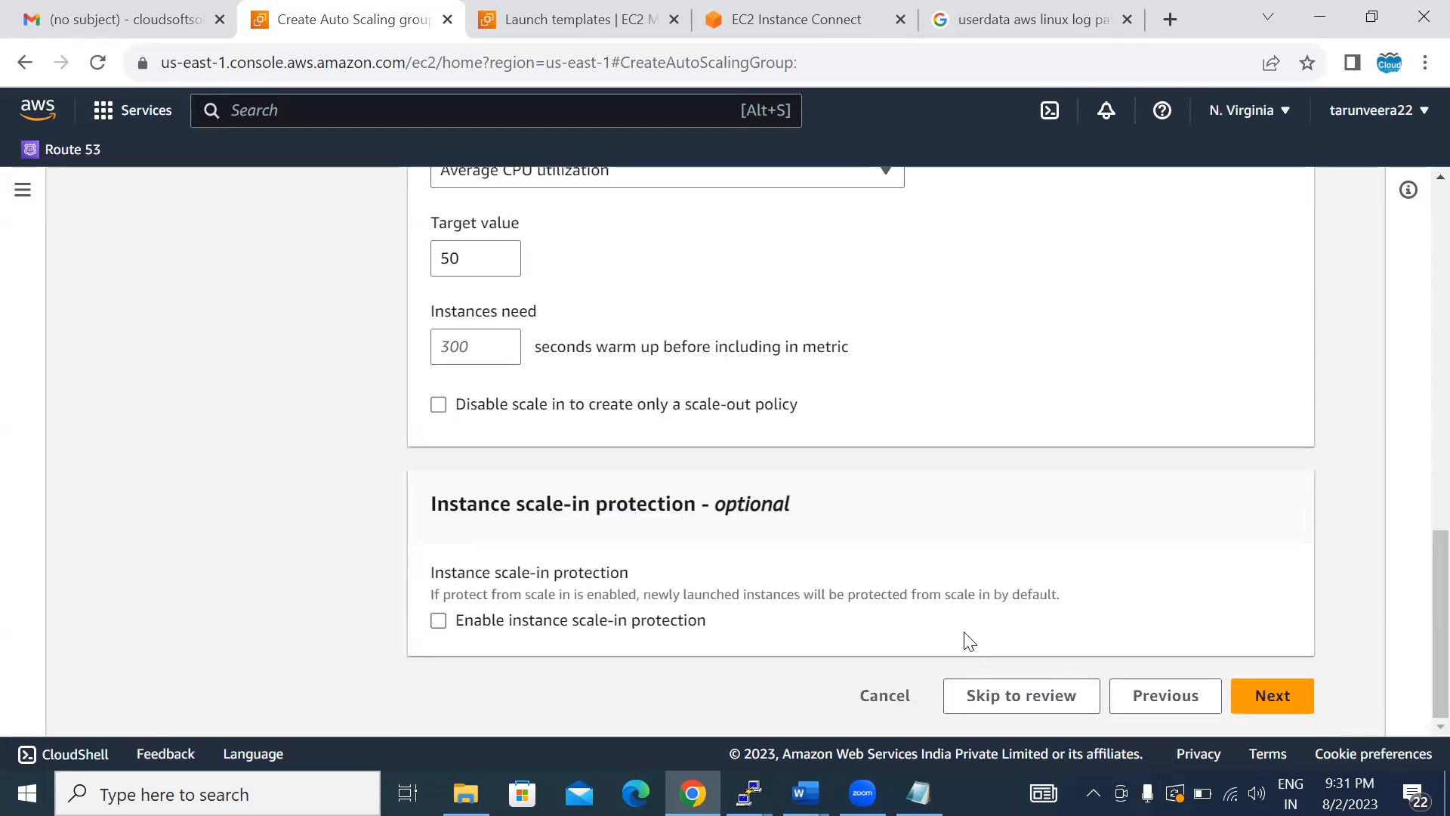
click(1281, 693)
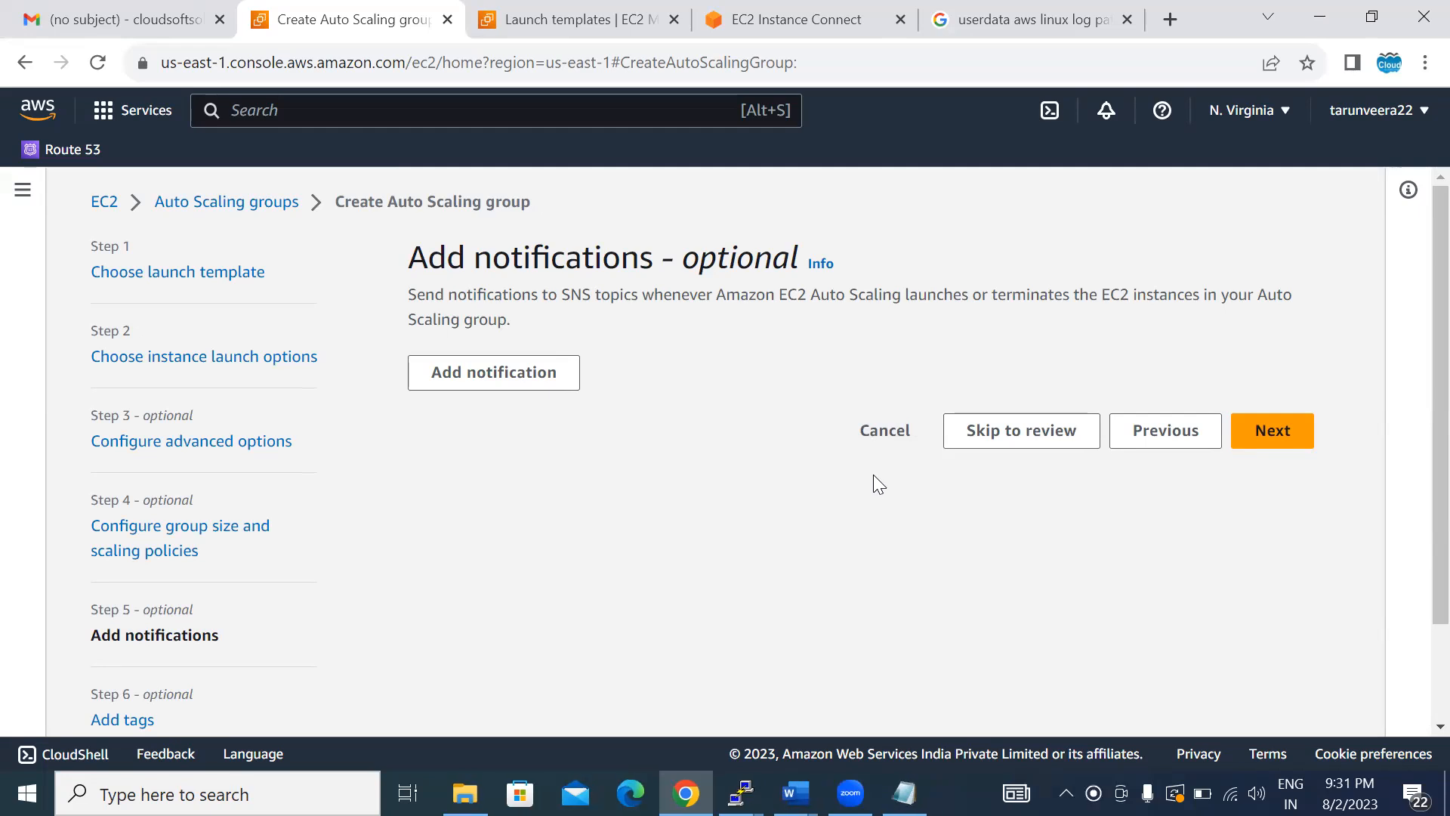
- Leave notifications and tags empty, check the review summary, and create the Auto Scaling group
click(1270, 445)
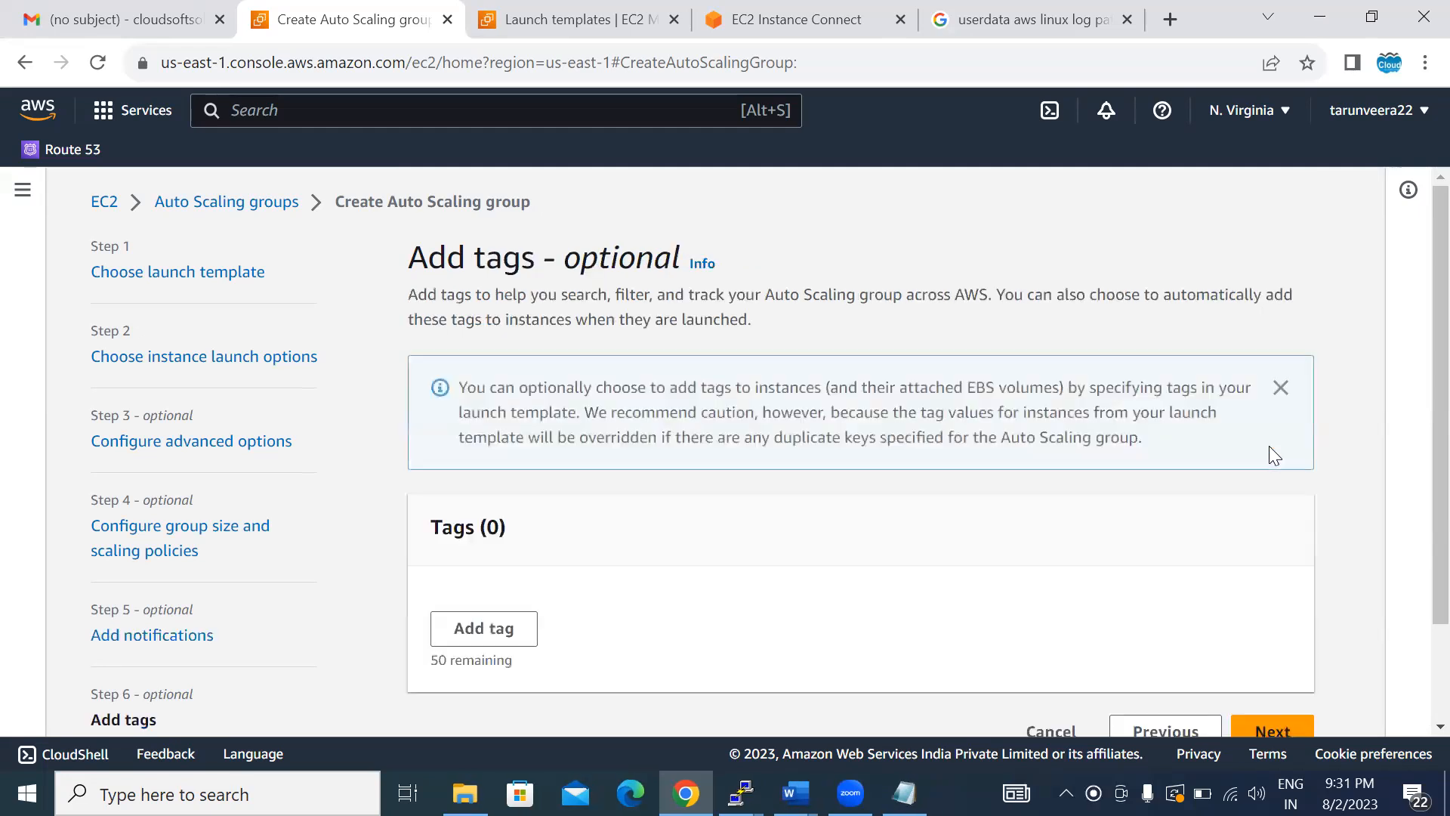
click(1249, 719)
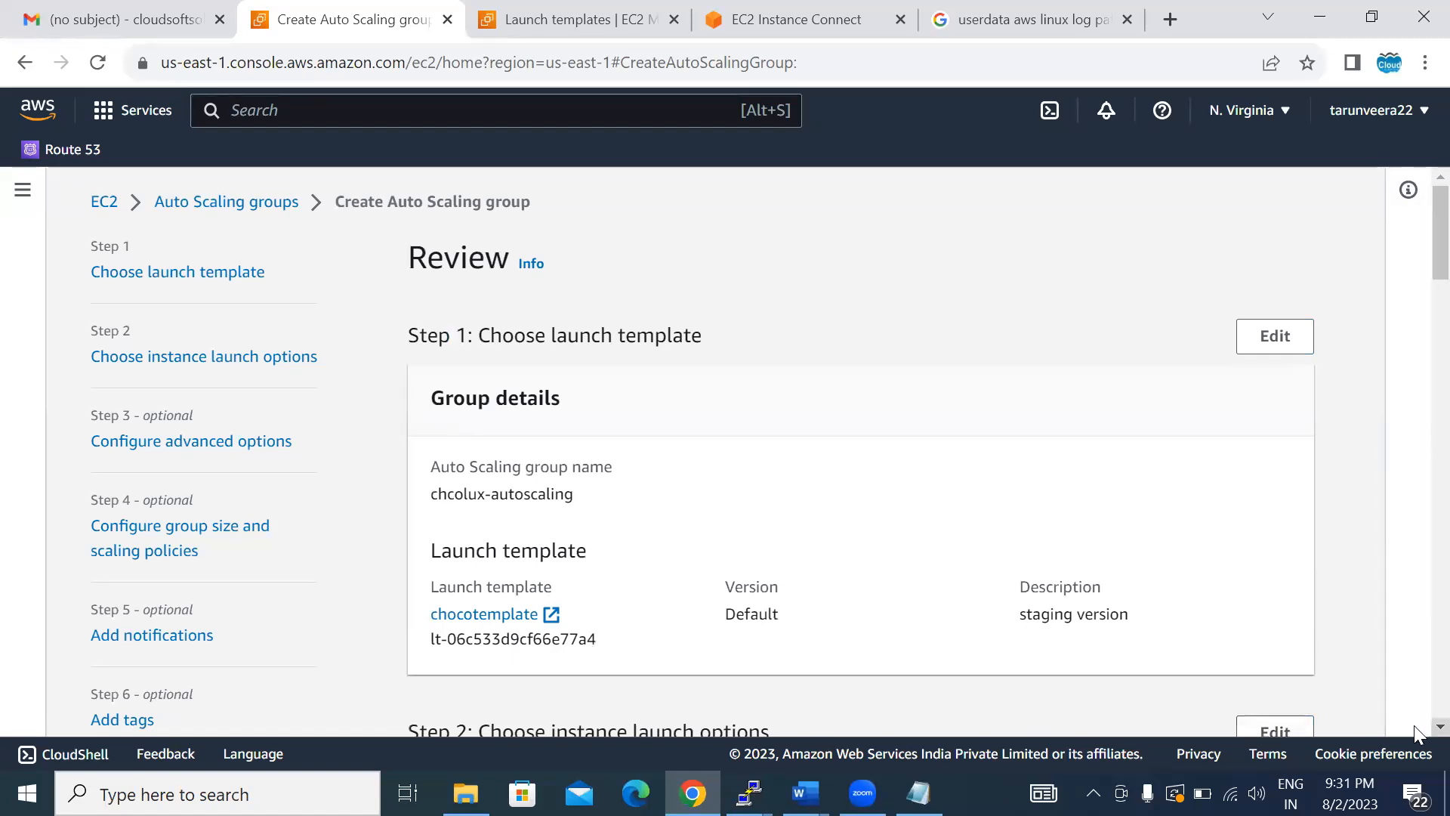
scroll(1416, 731, down, 5)
scroll(1416, 731, down, 20)
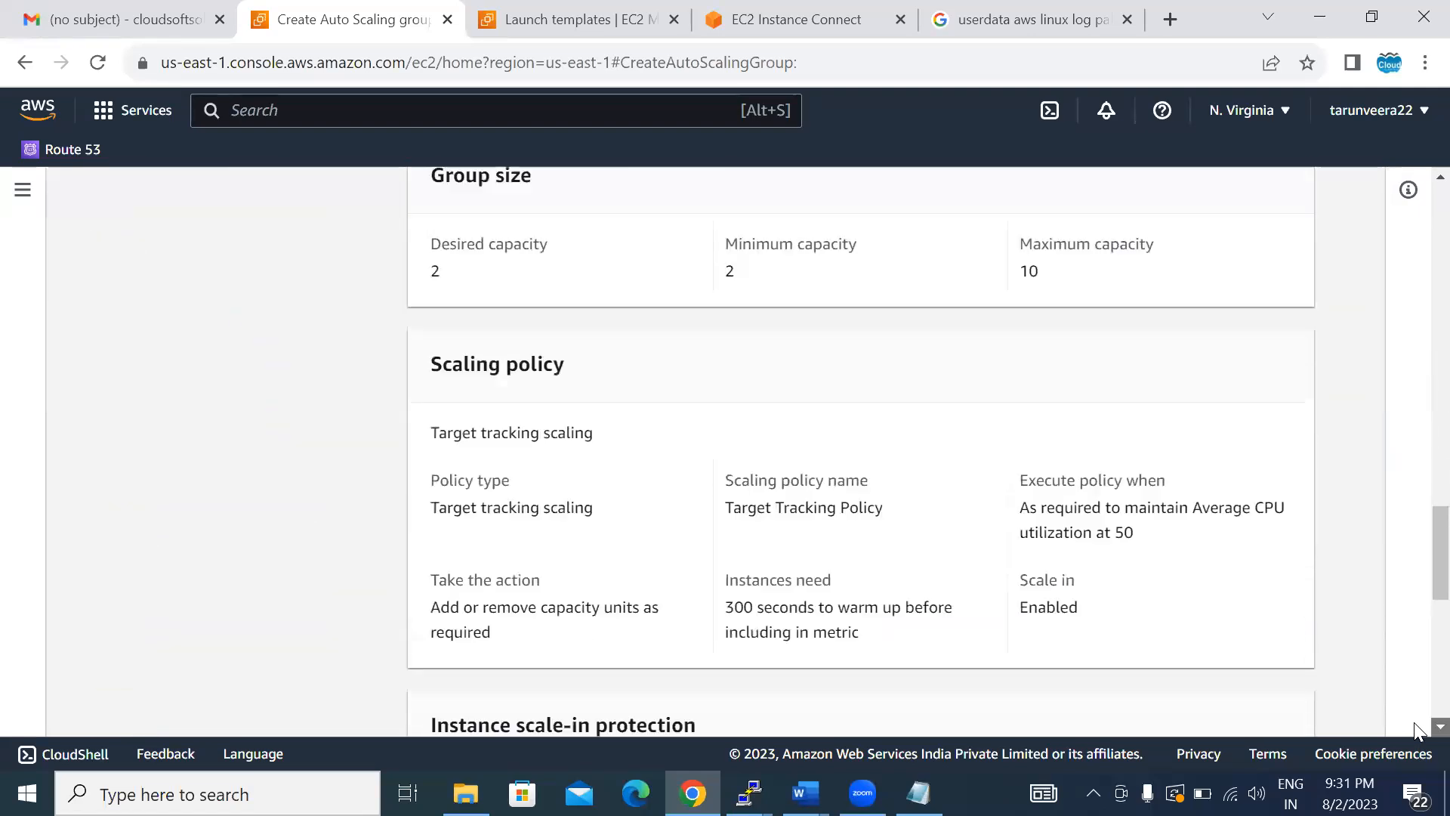
scroll(1416, 731, down, 10)
click(1227, 710)
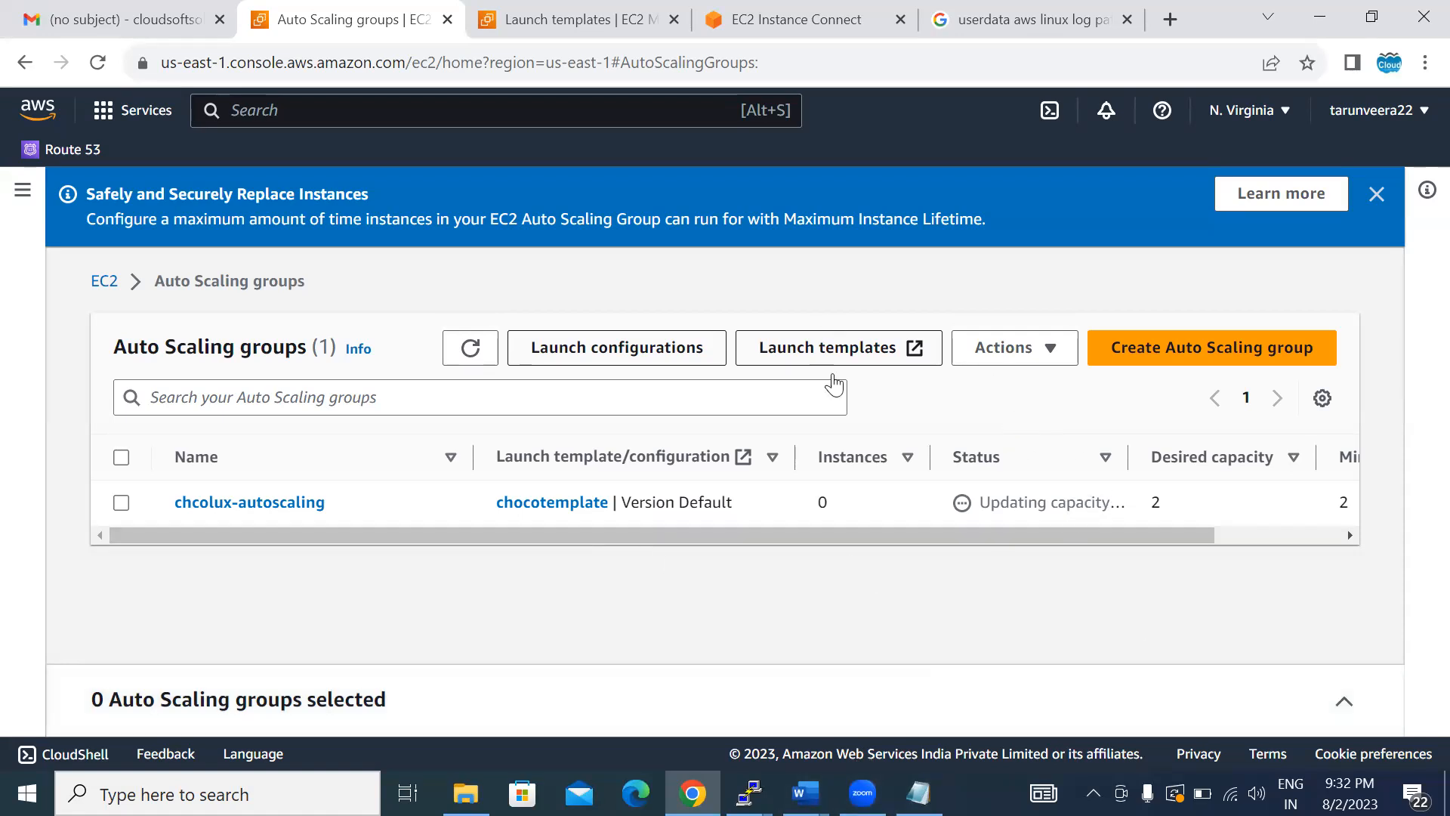
- Refresh the group list and examine chcolux-autoscaling's details, managed instances, monitoring and instance refresh information
click(477, 357)
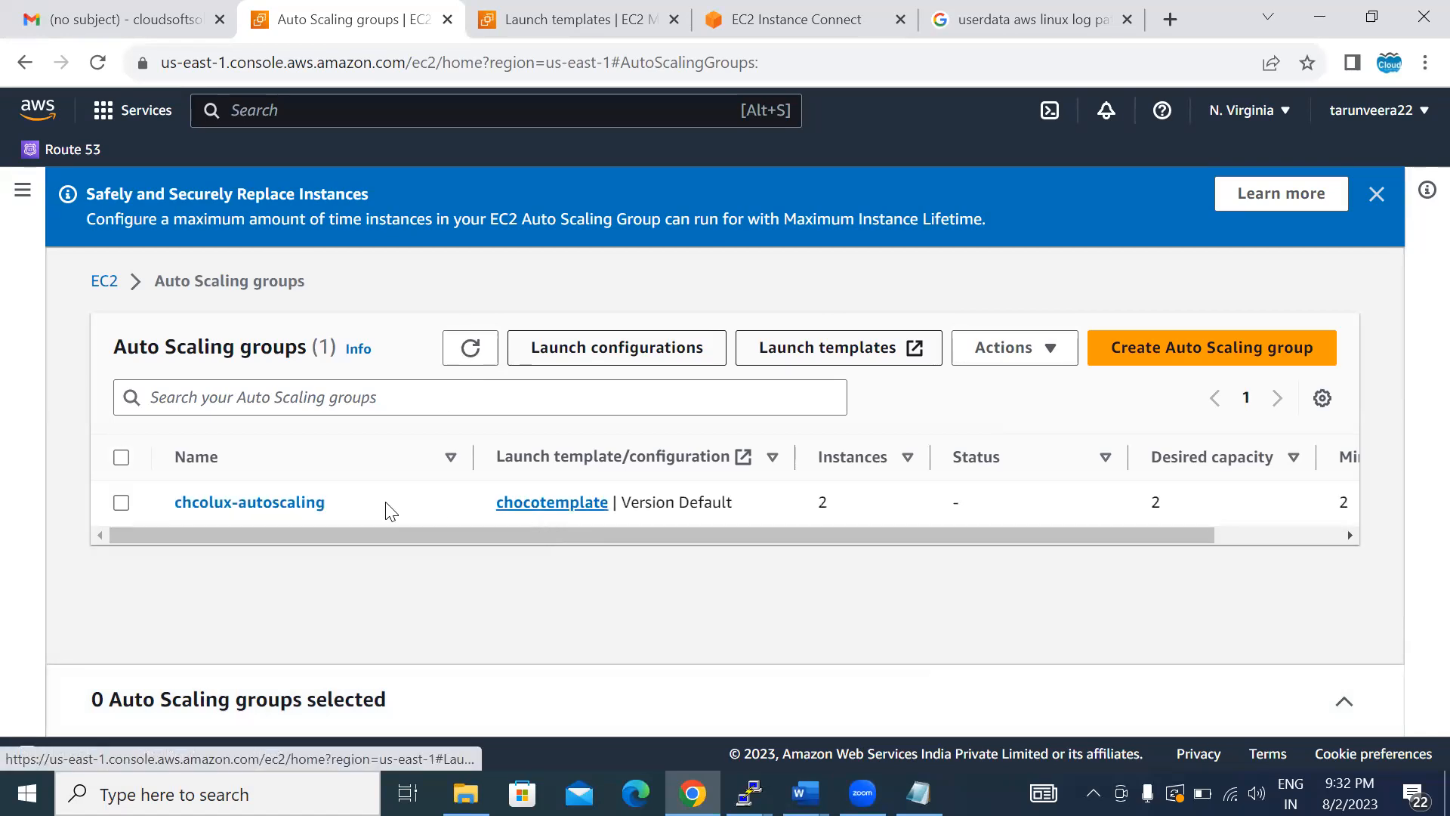
click(292, 502)
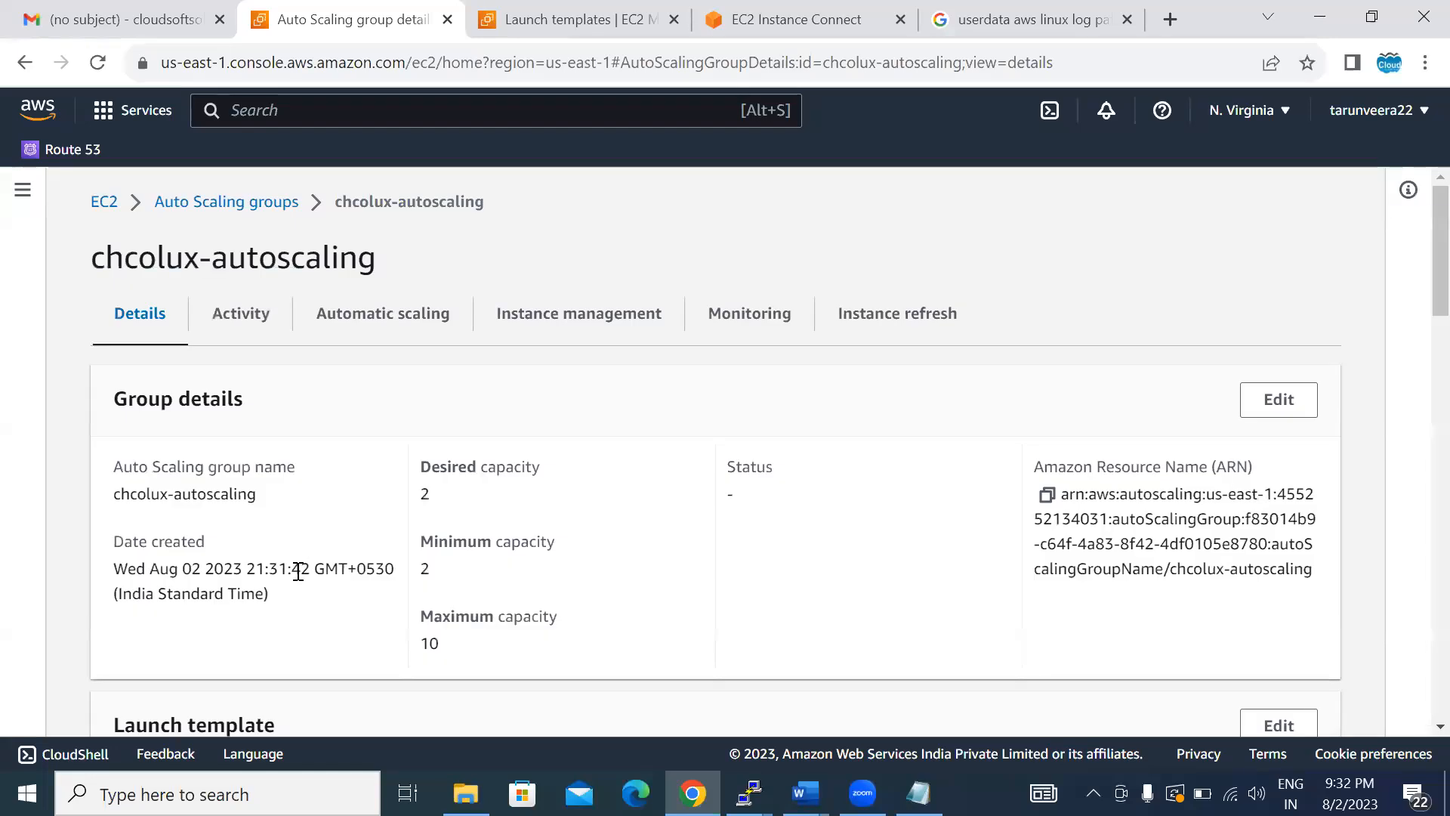
click(528, 316)
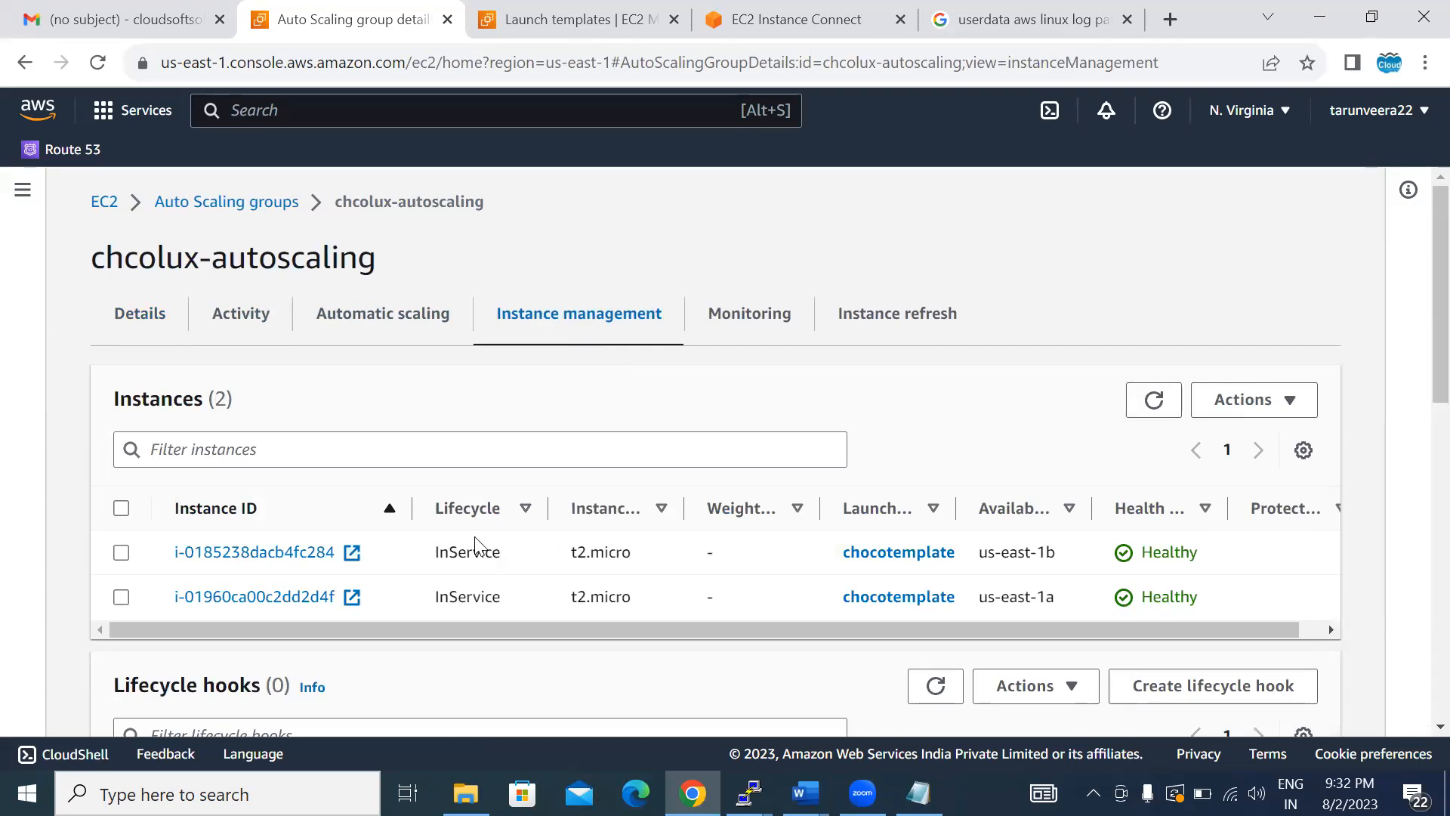
click(746, 312)
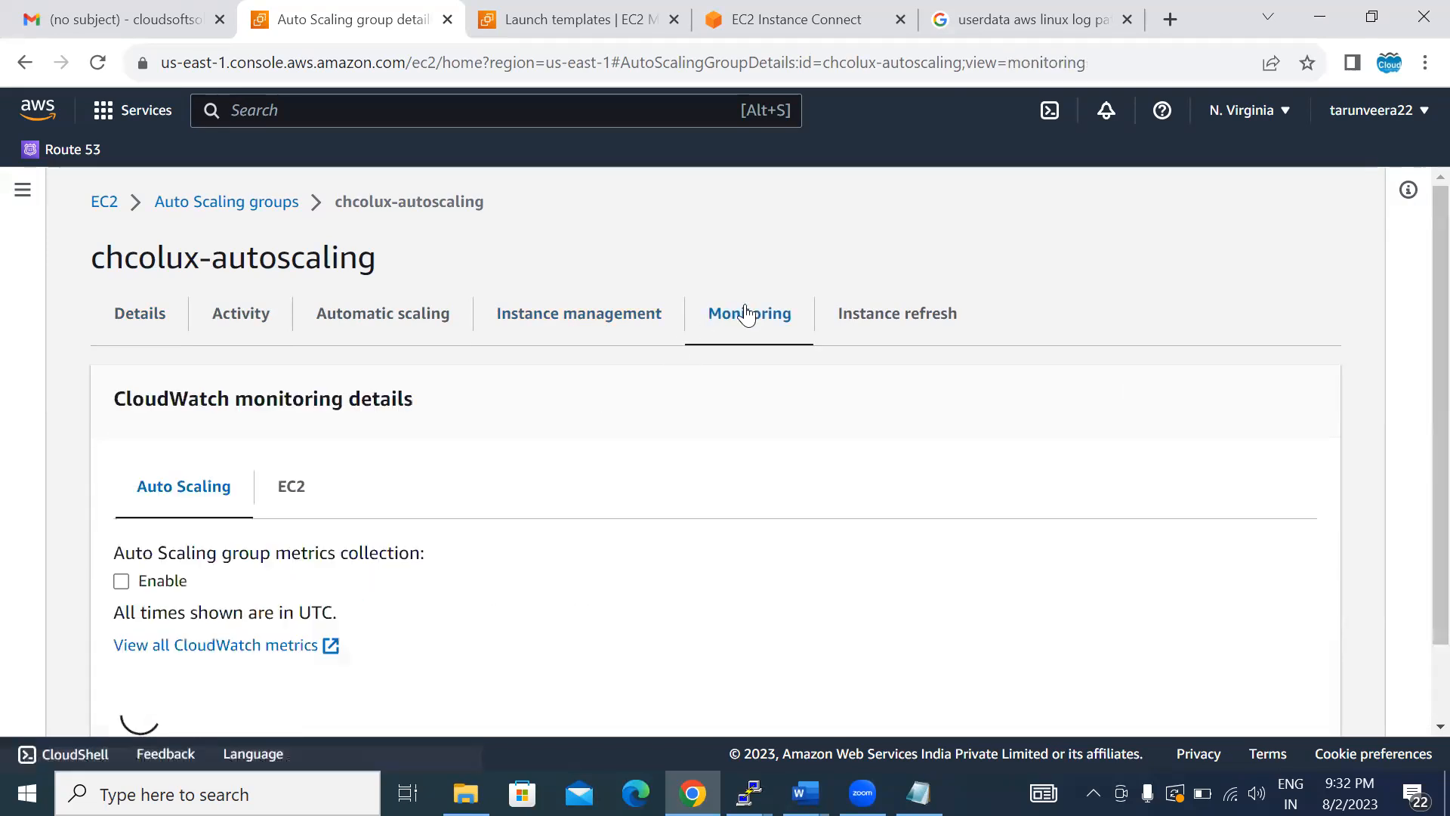
click(876, 333)
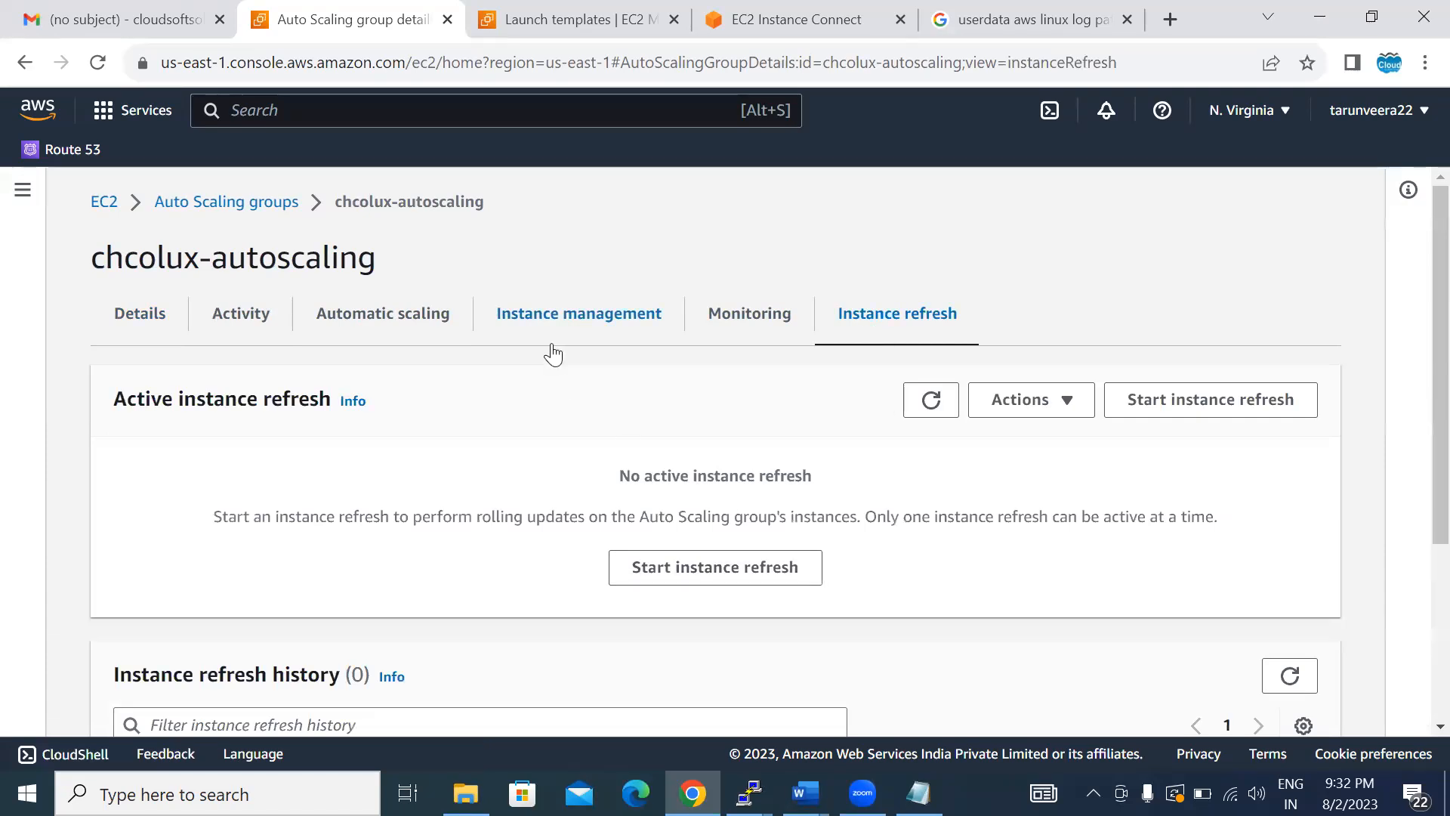
click(554, 320)
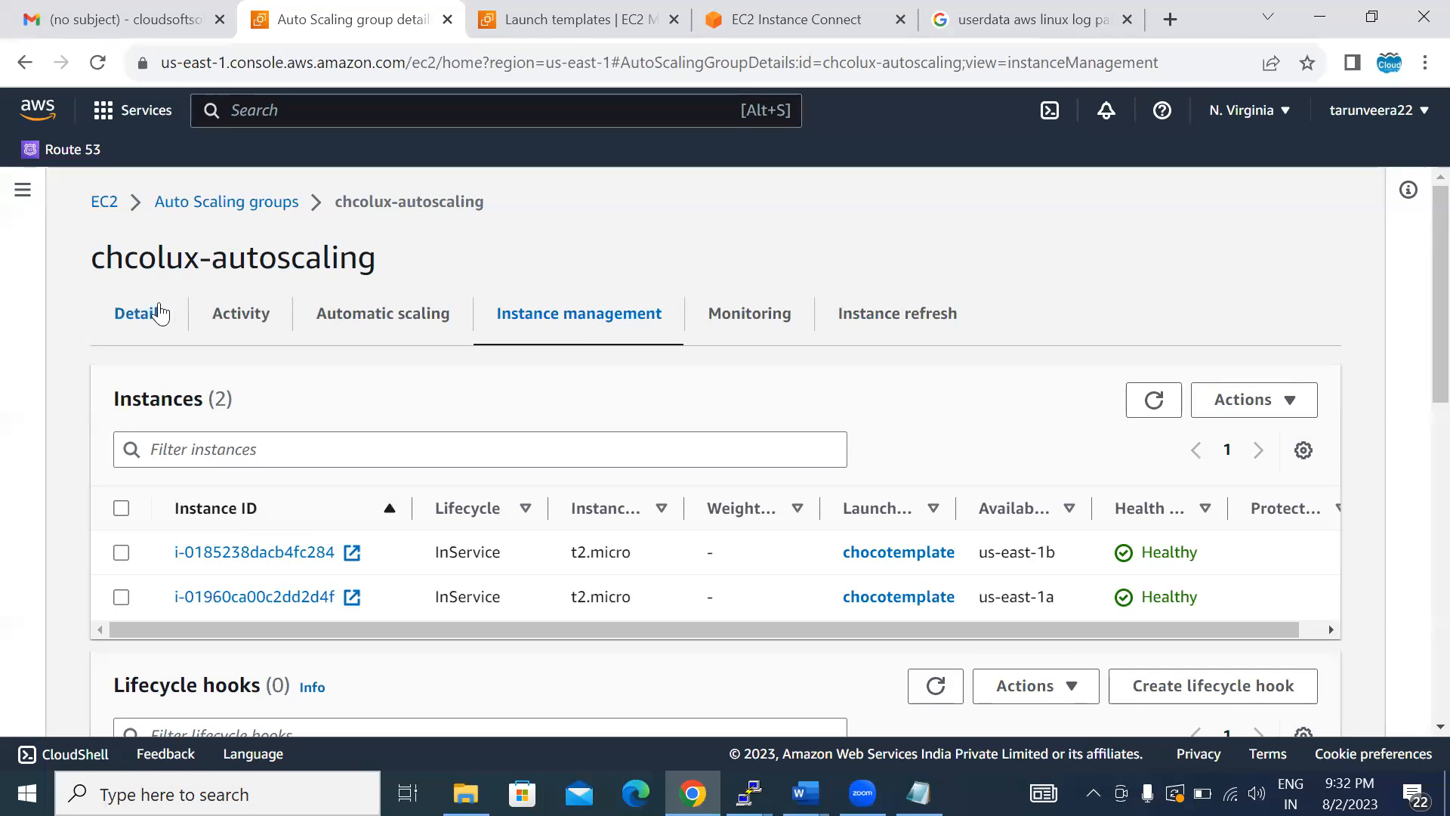
click(143, 316)
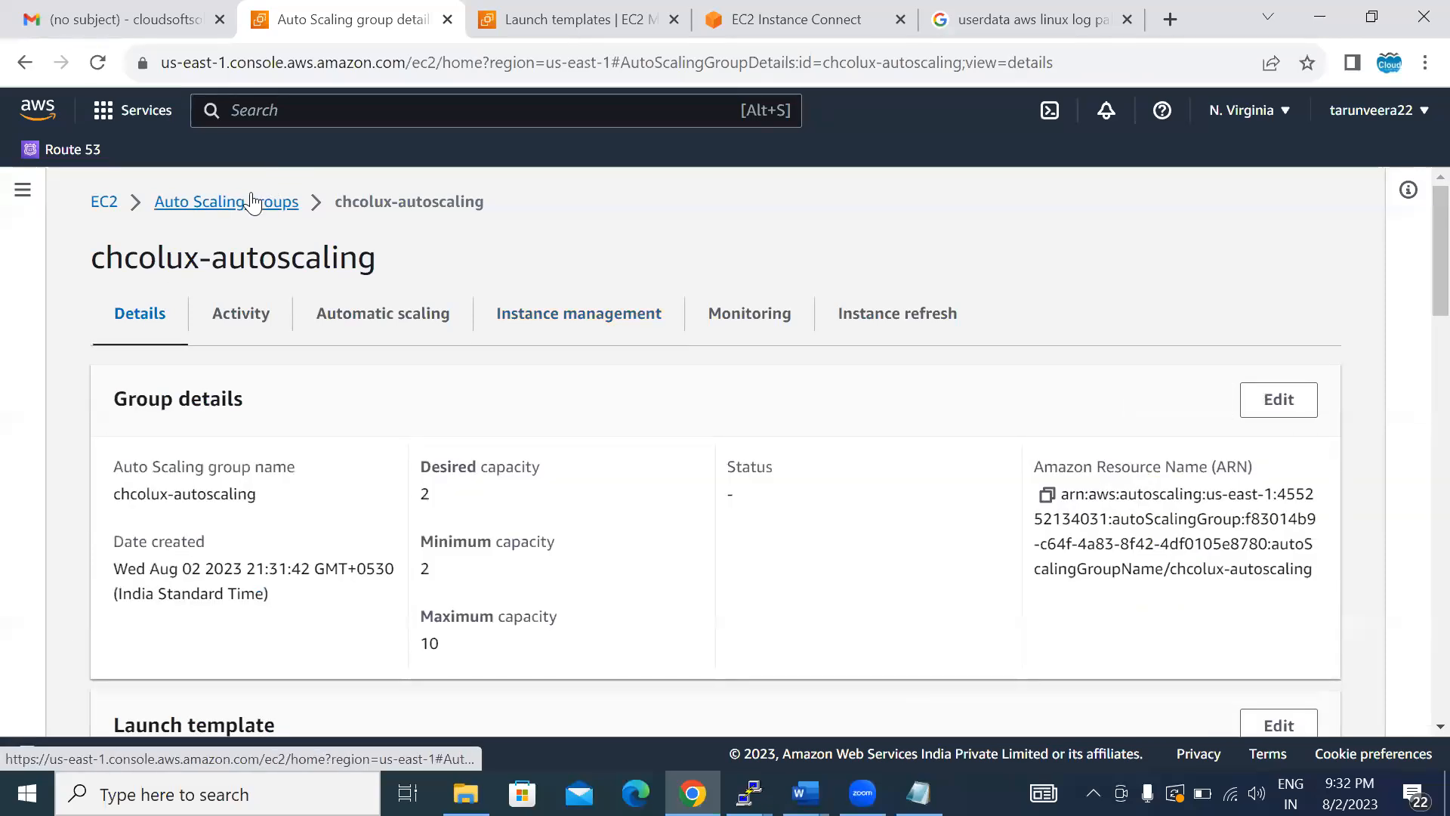
- Go to the running EC2 instances and terminate both instances launched by the Auto Scaling group
click(253, 202)
click(108, 202)
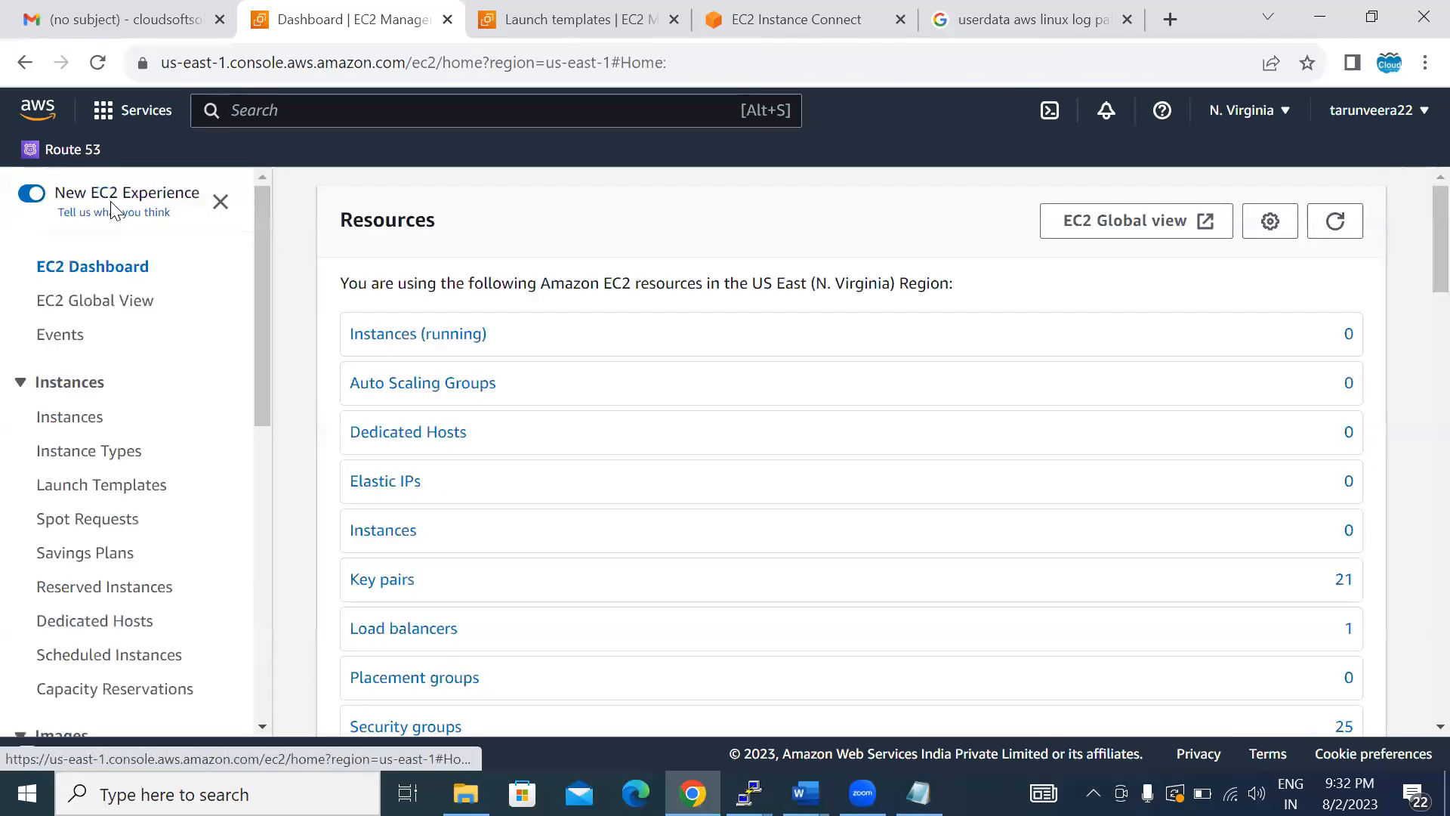
click(386, 336)
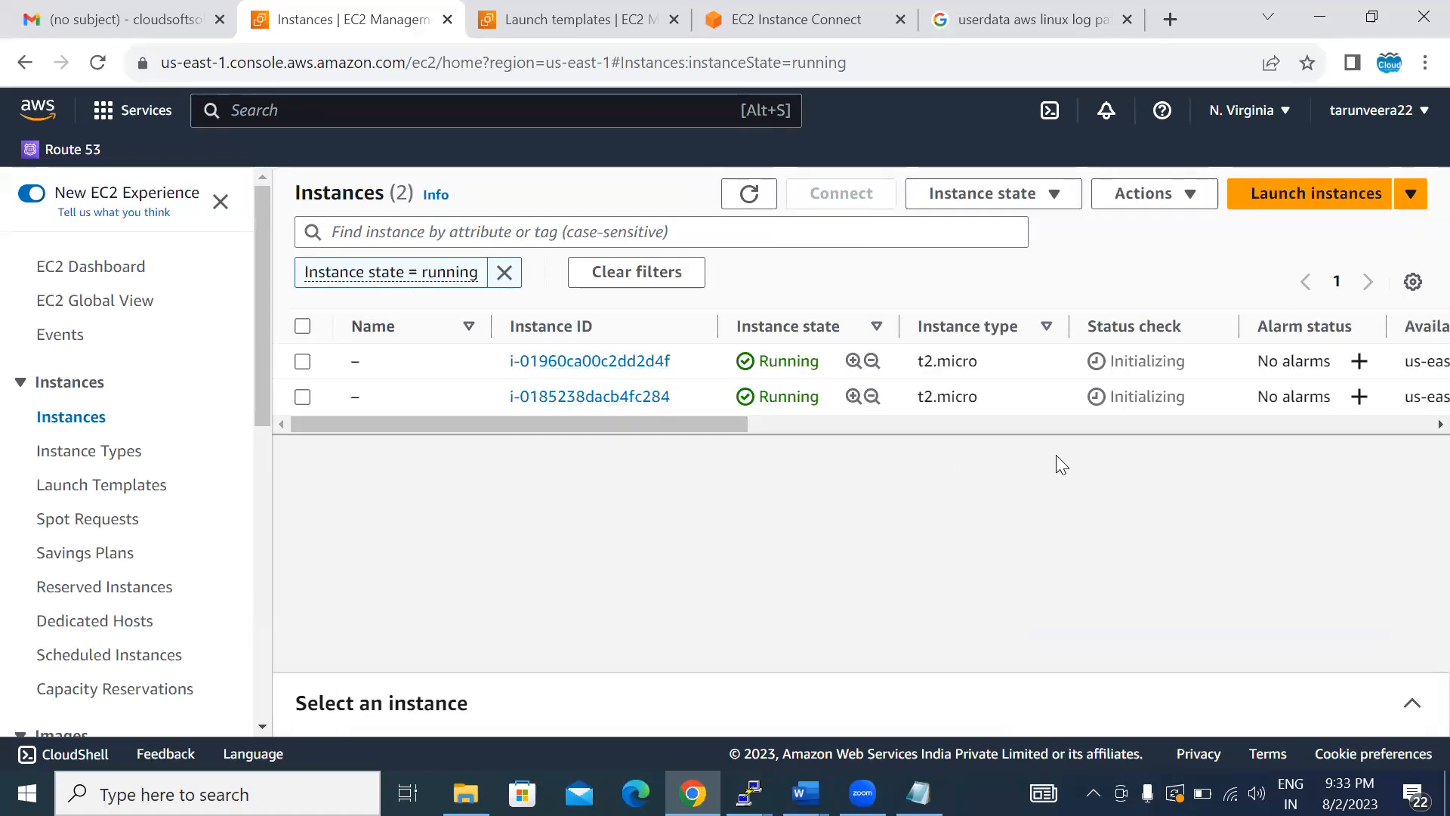
click(302, 327)
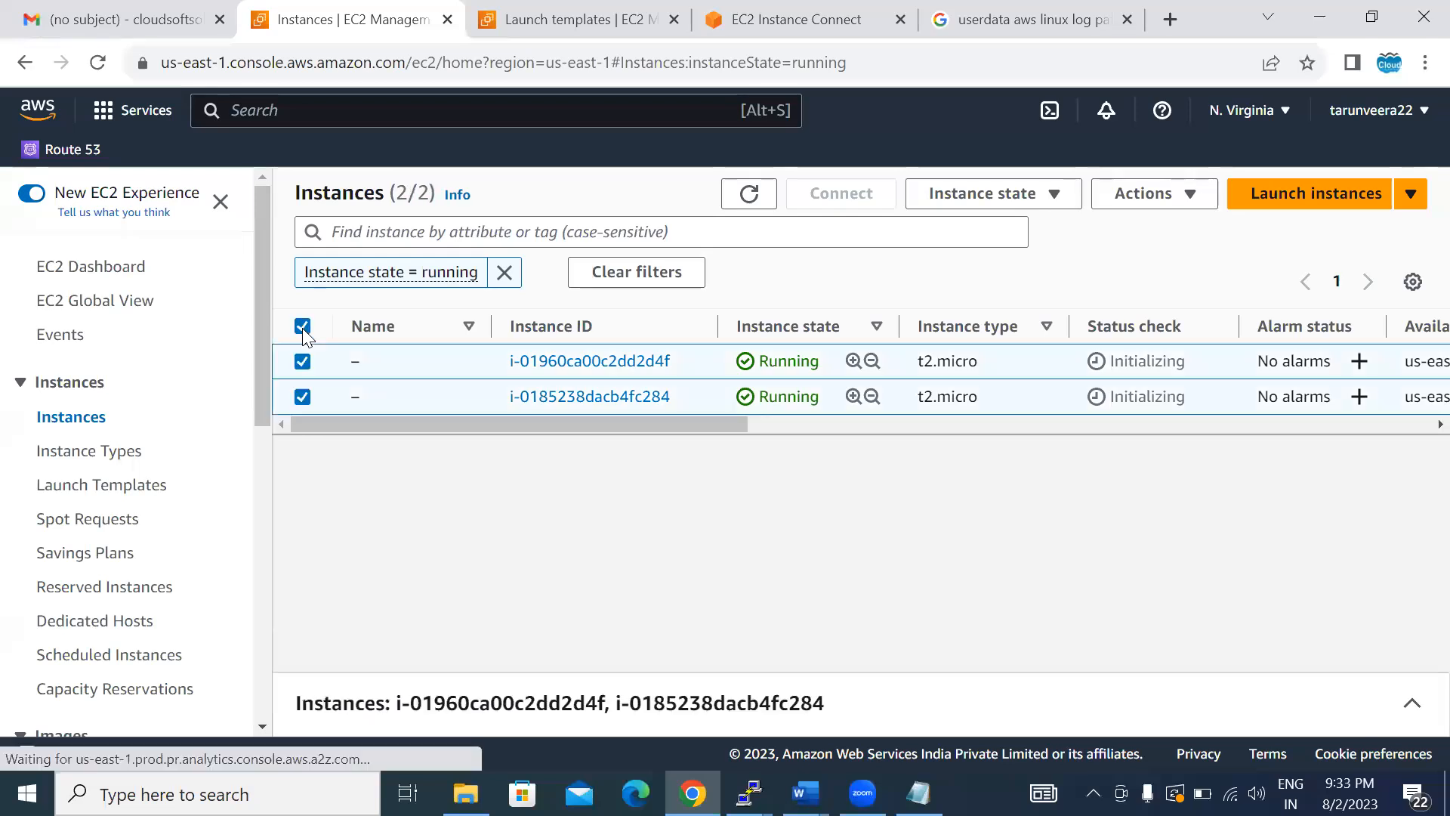
click(1132, 206)
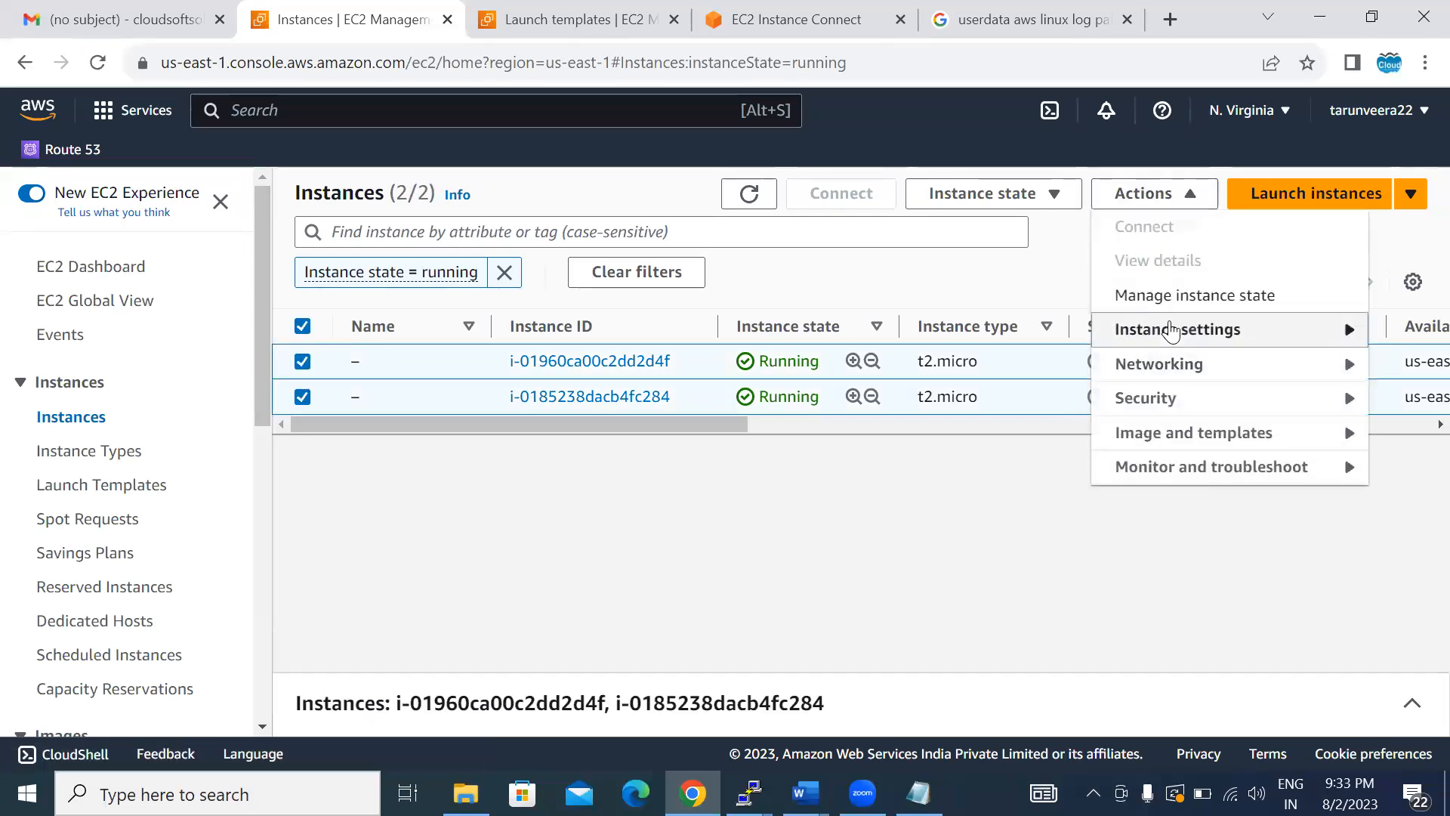
click(1046, 198)
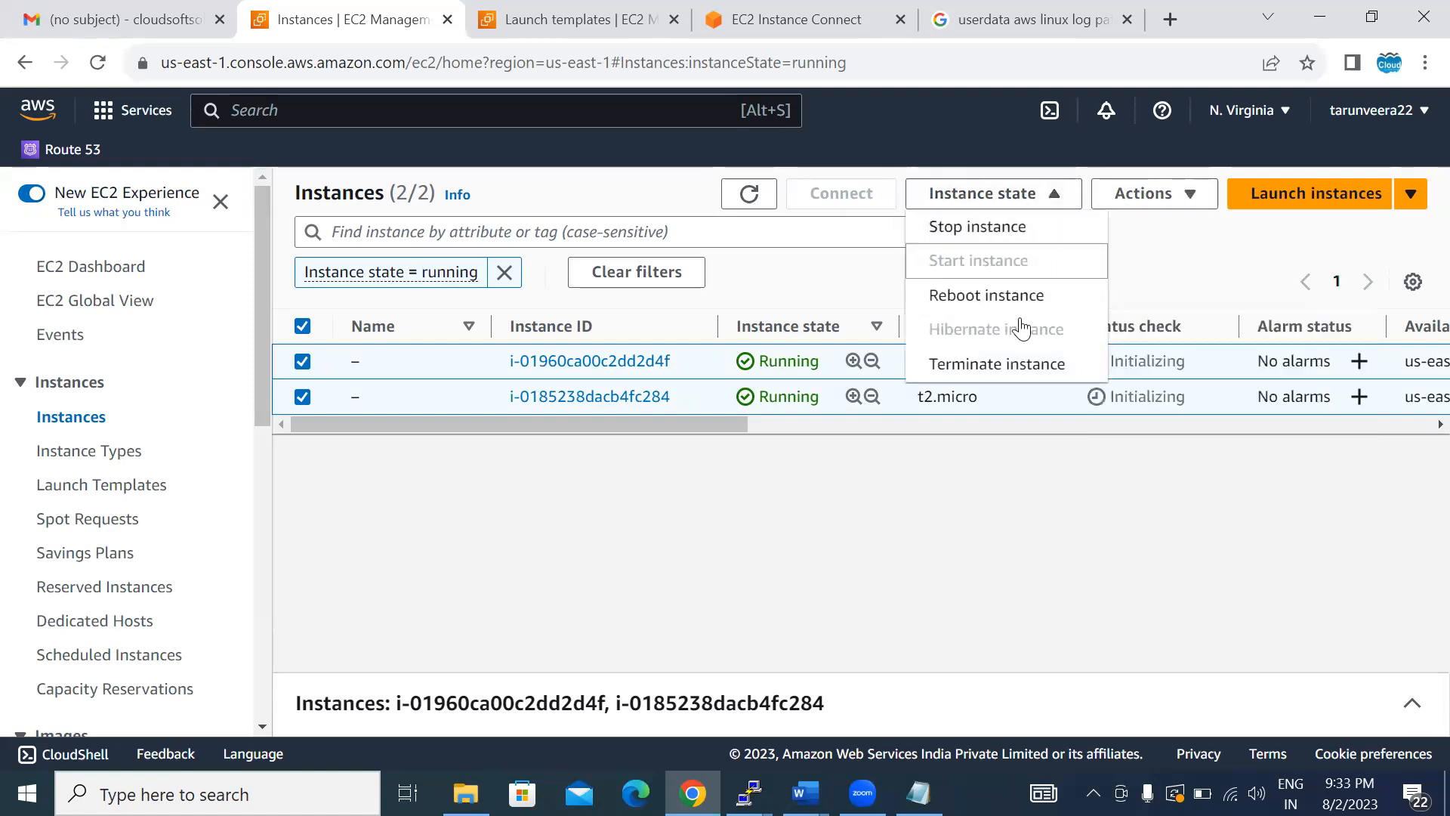
click(992, 364)
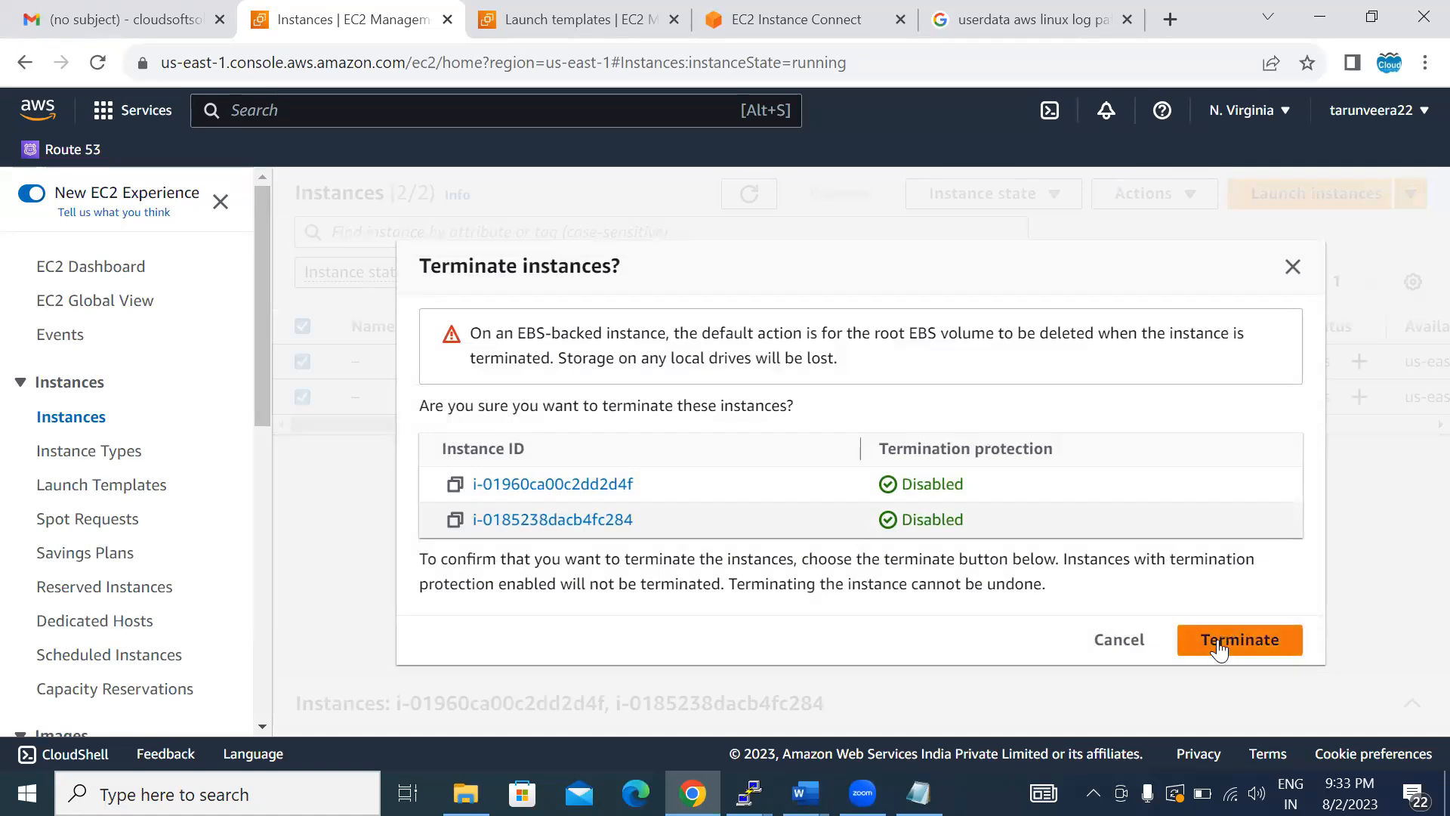
click(1218, 642)
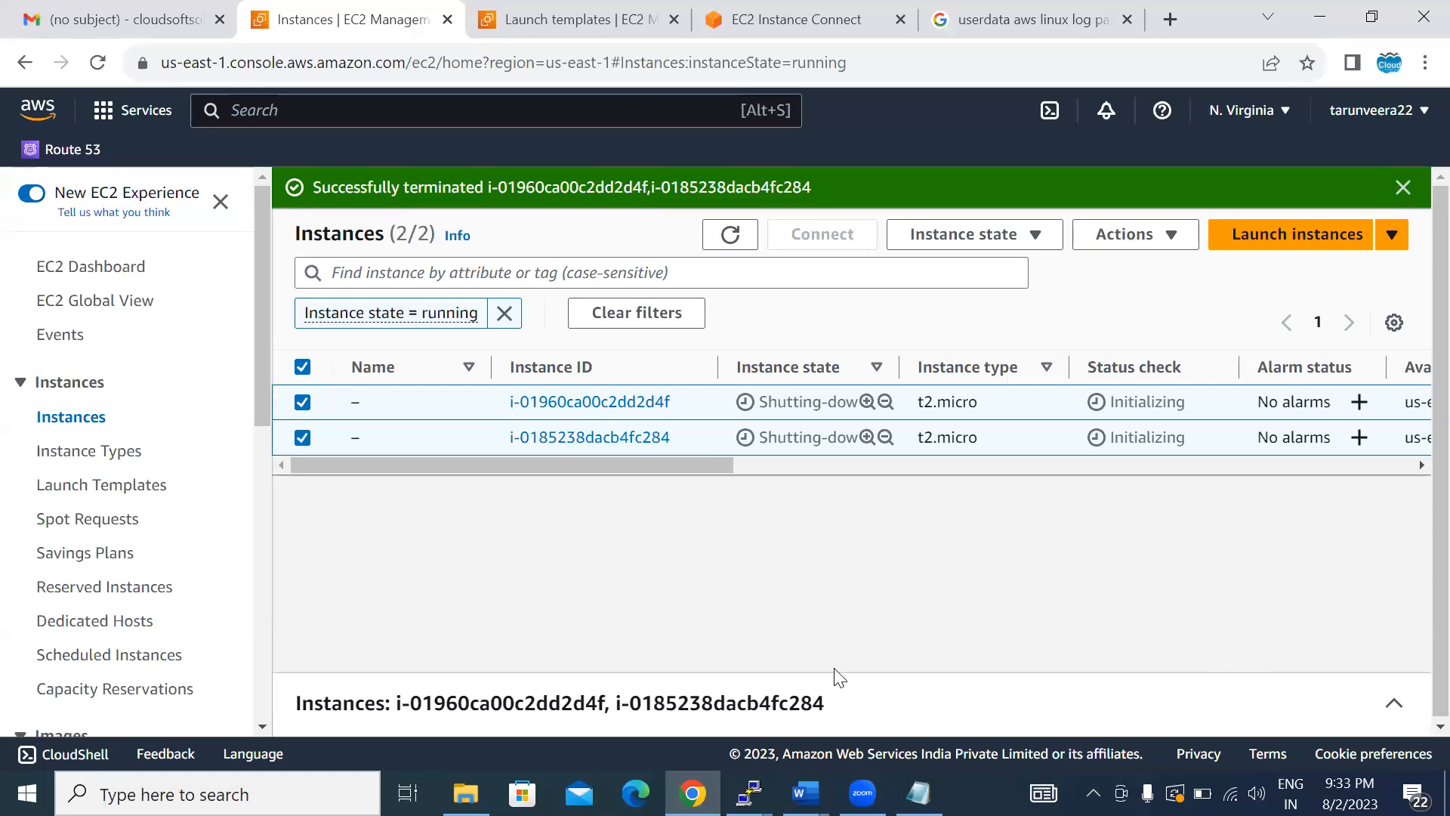
- Clear the running-state filter and refresh the instance list to check for replacement instances
click(730, 235)
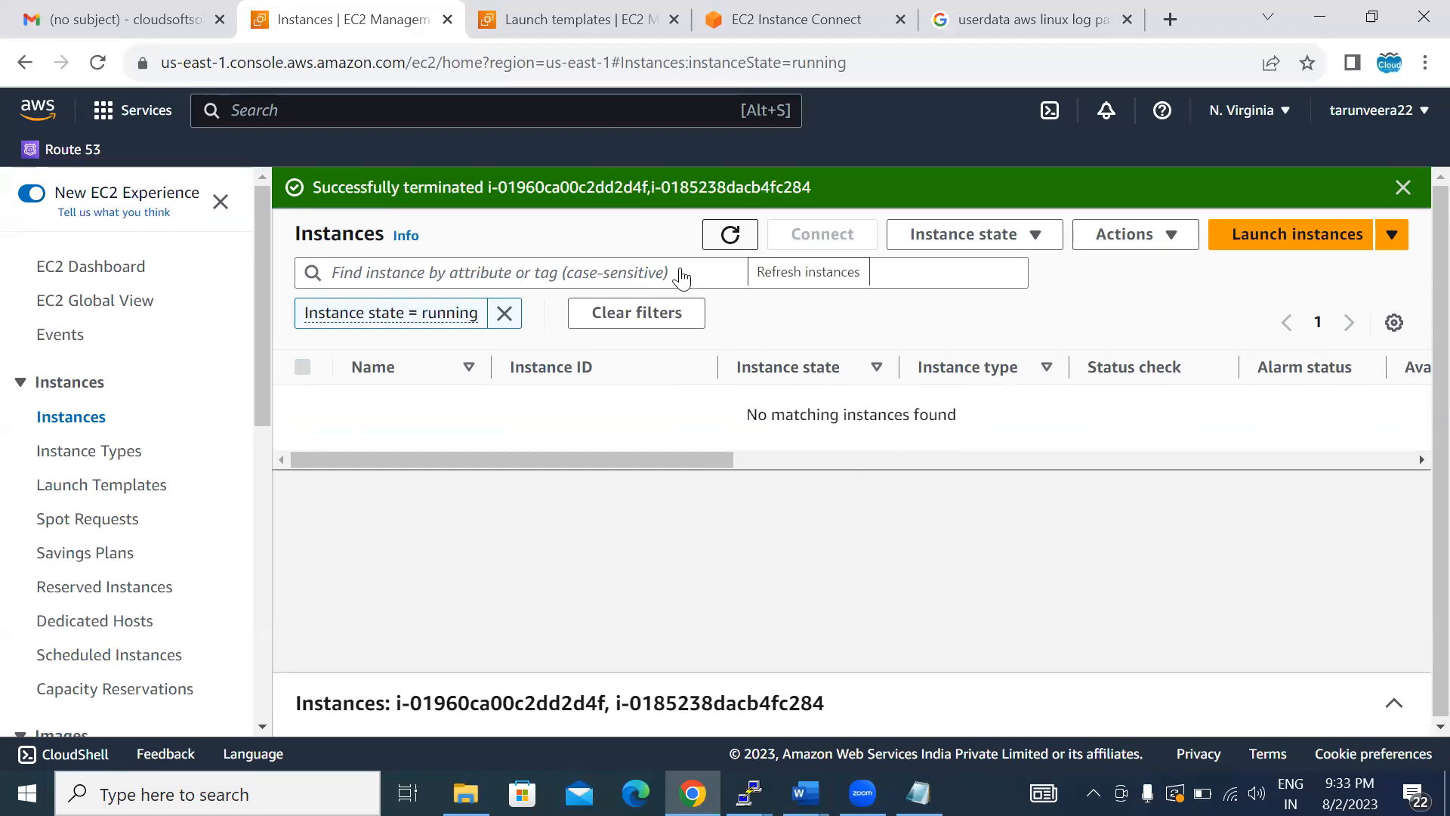
click(505, 312)
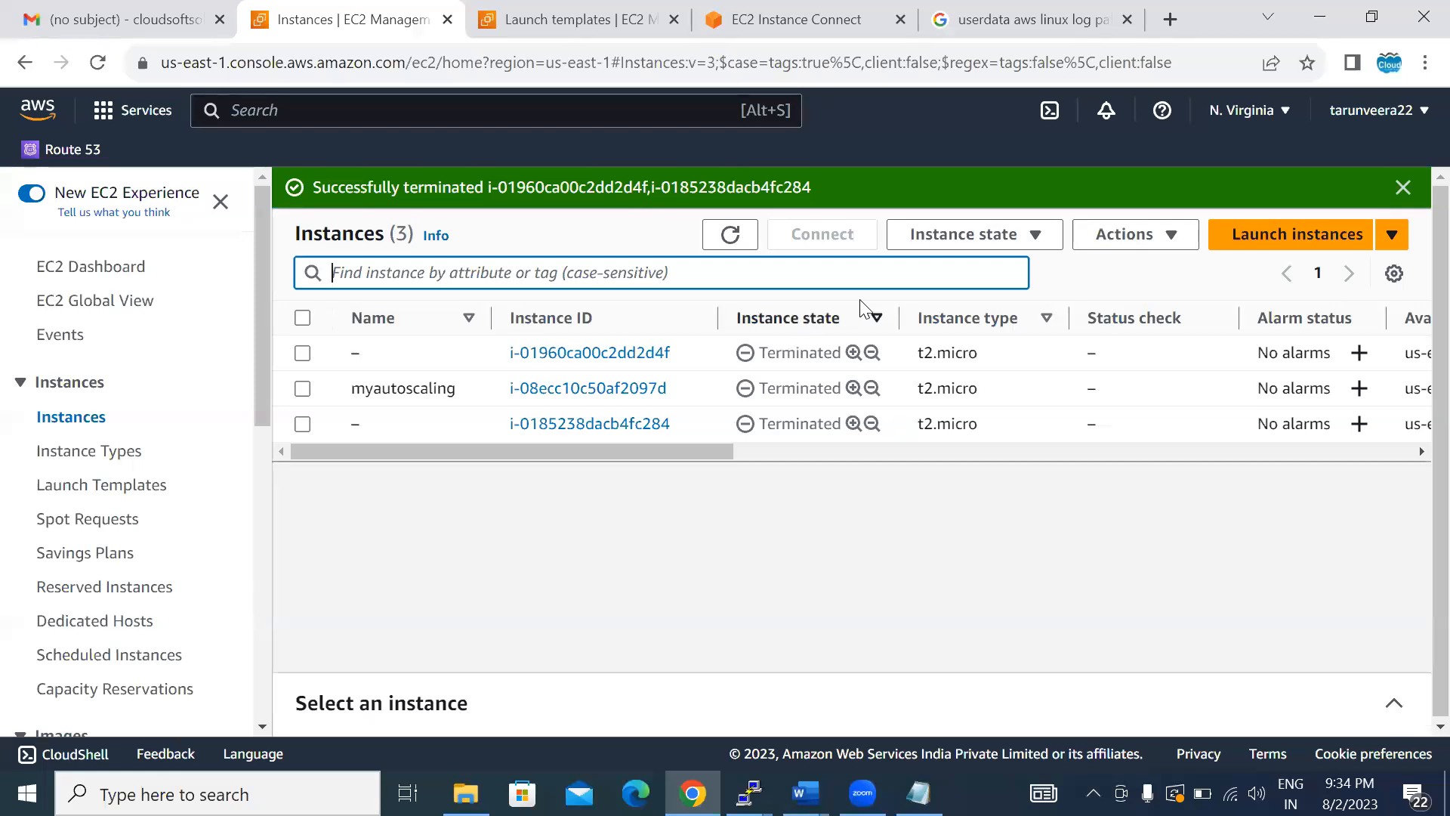
click(729, 235)
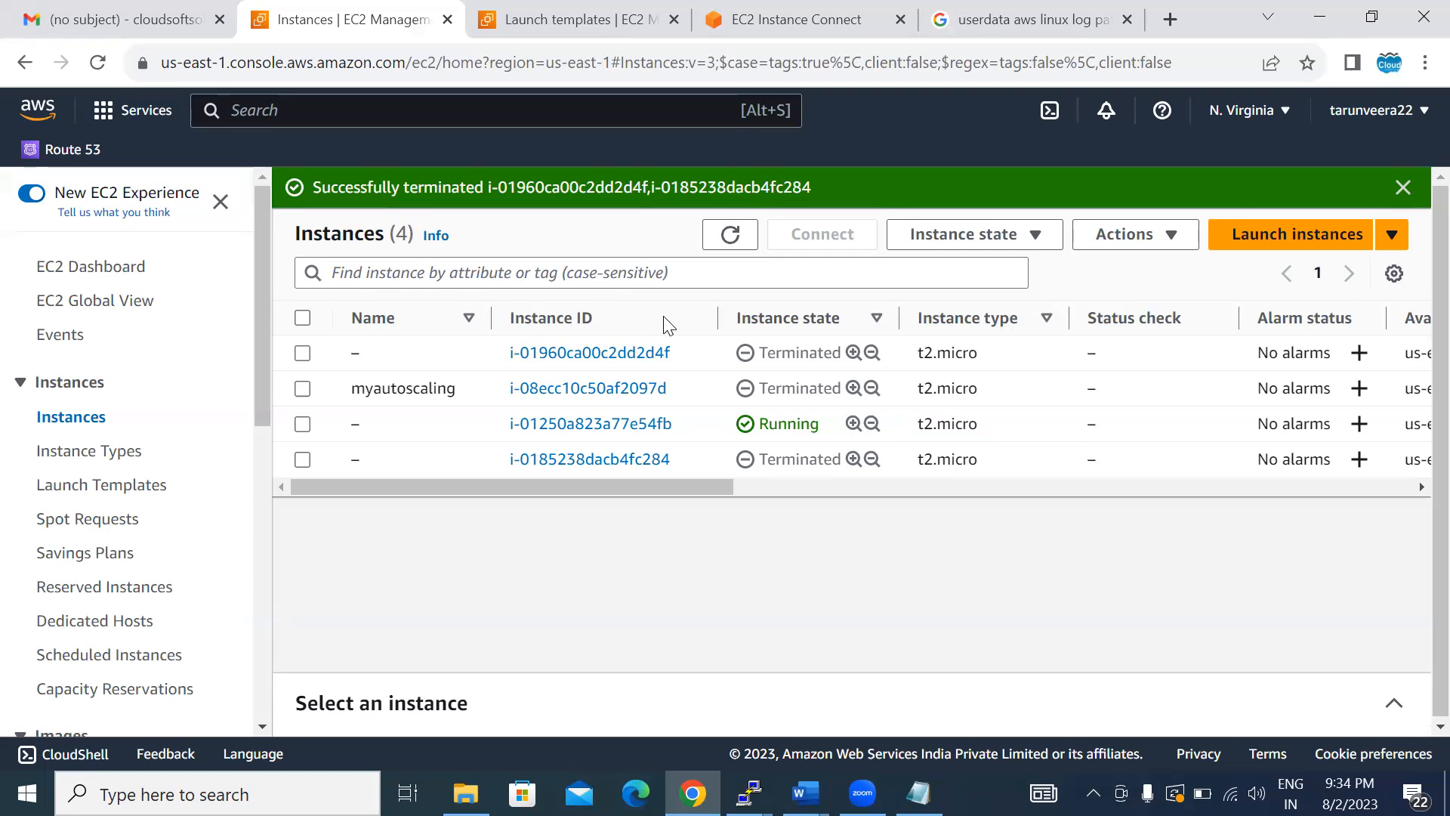
click(729, 247)
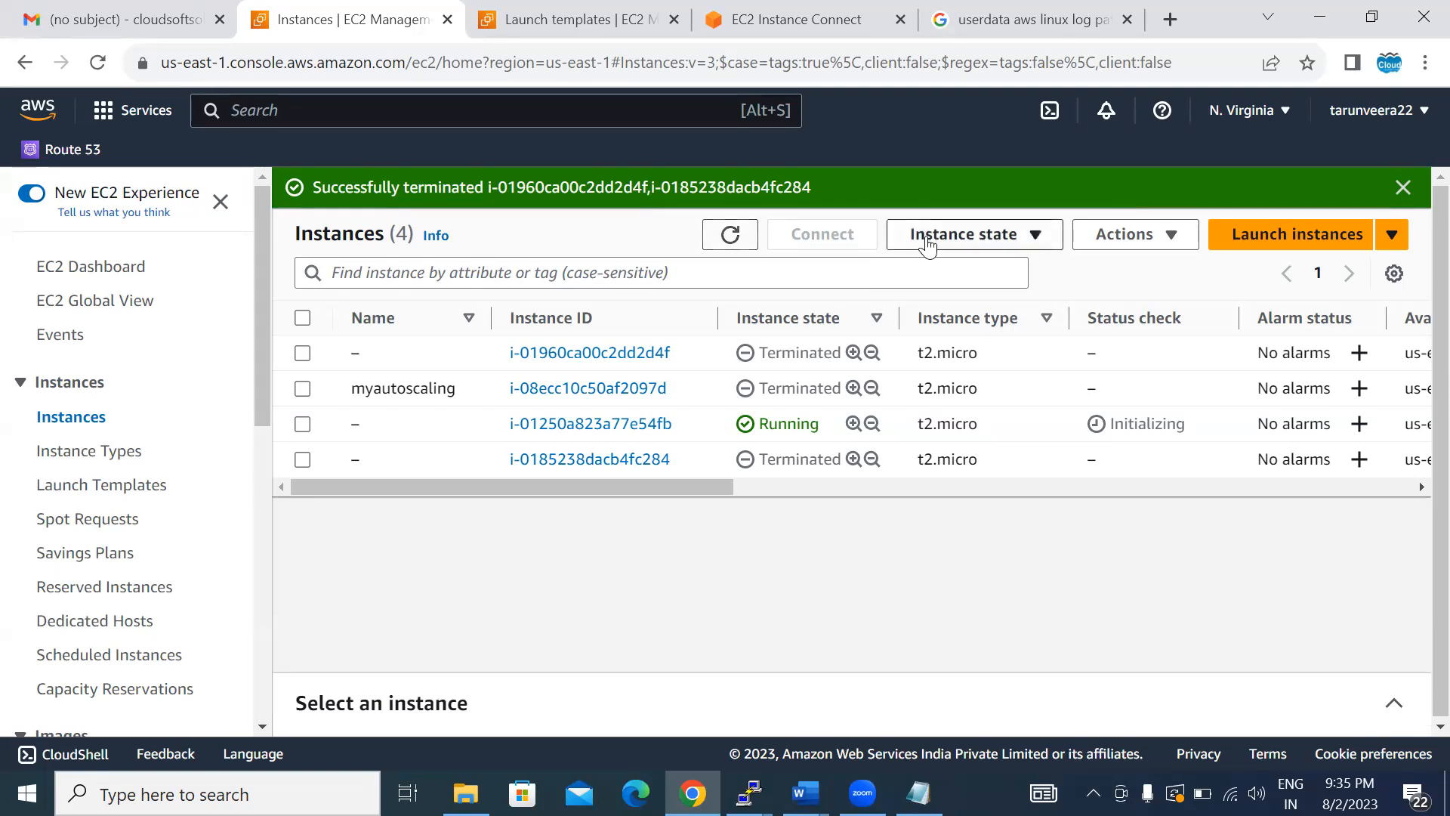
click(730, 236)
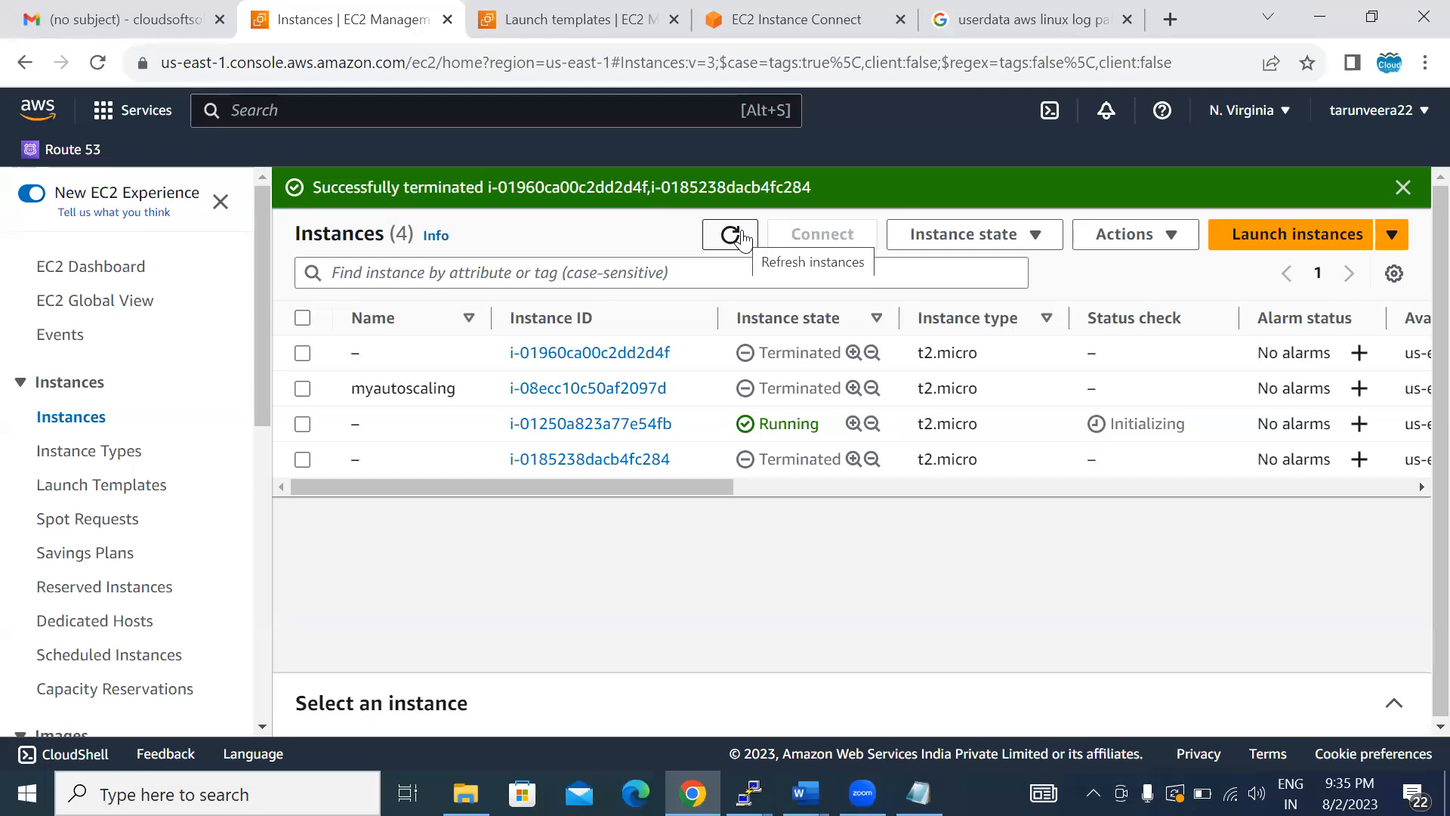
- Open the chcolux-autoscaling group again and check the lifecycle state of its managed instances
click(267, 712)
click(268, 713)
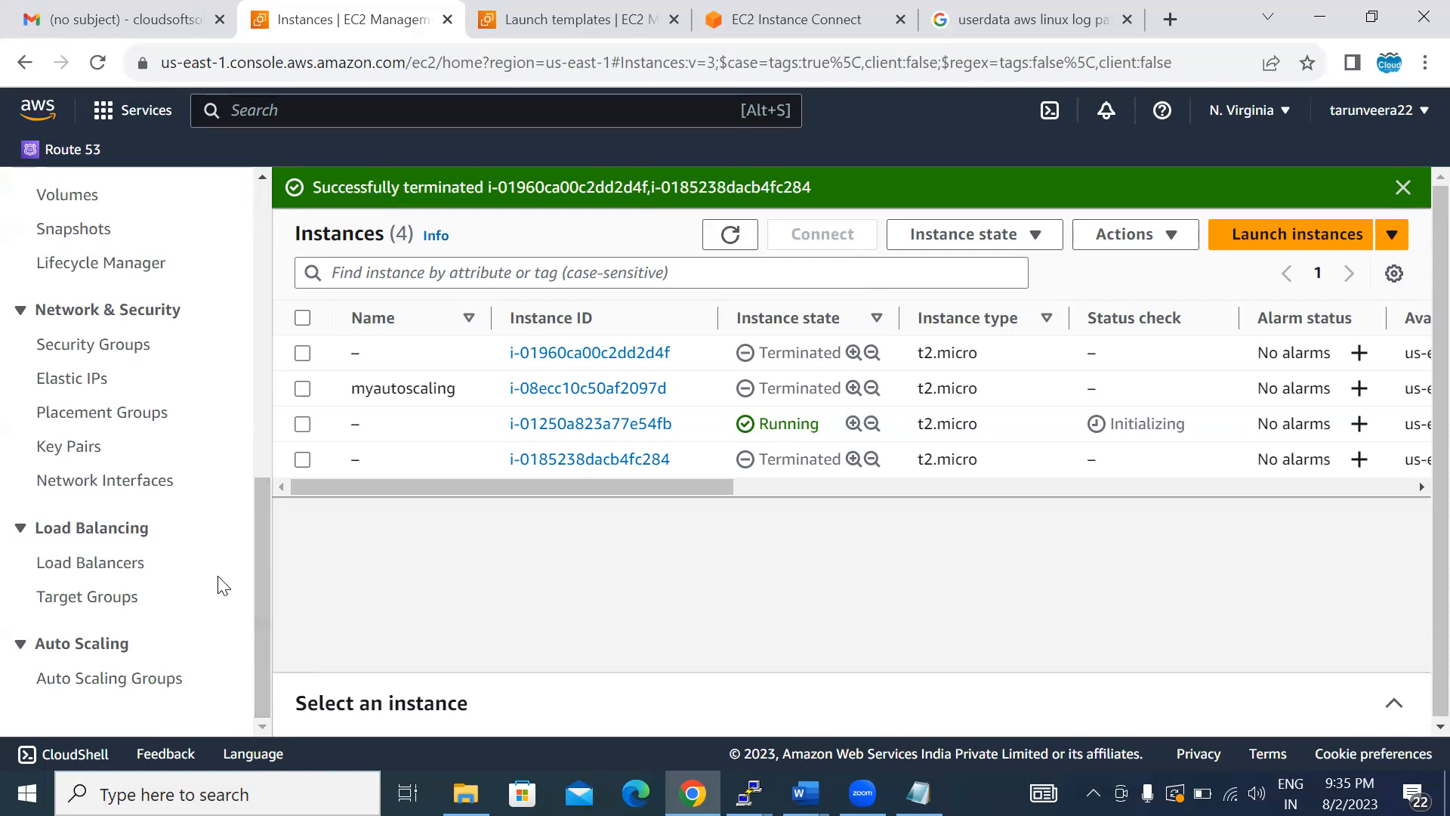
click(117, 684)
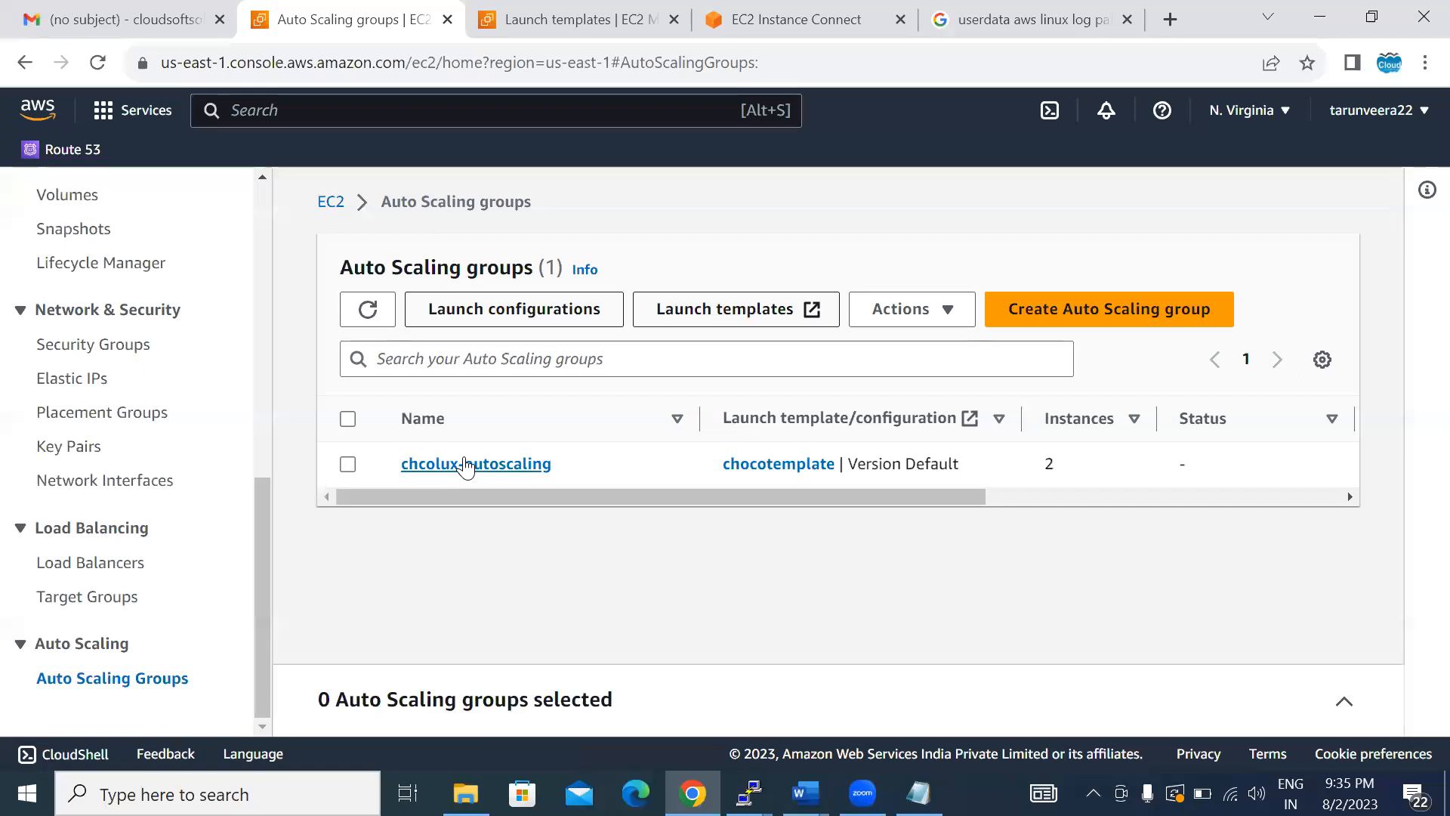
click(466, 464)
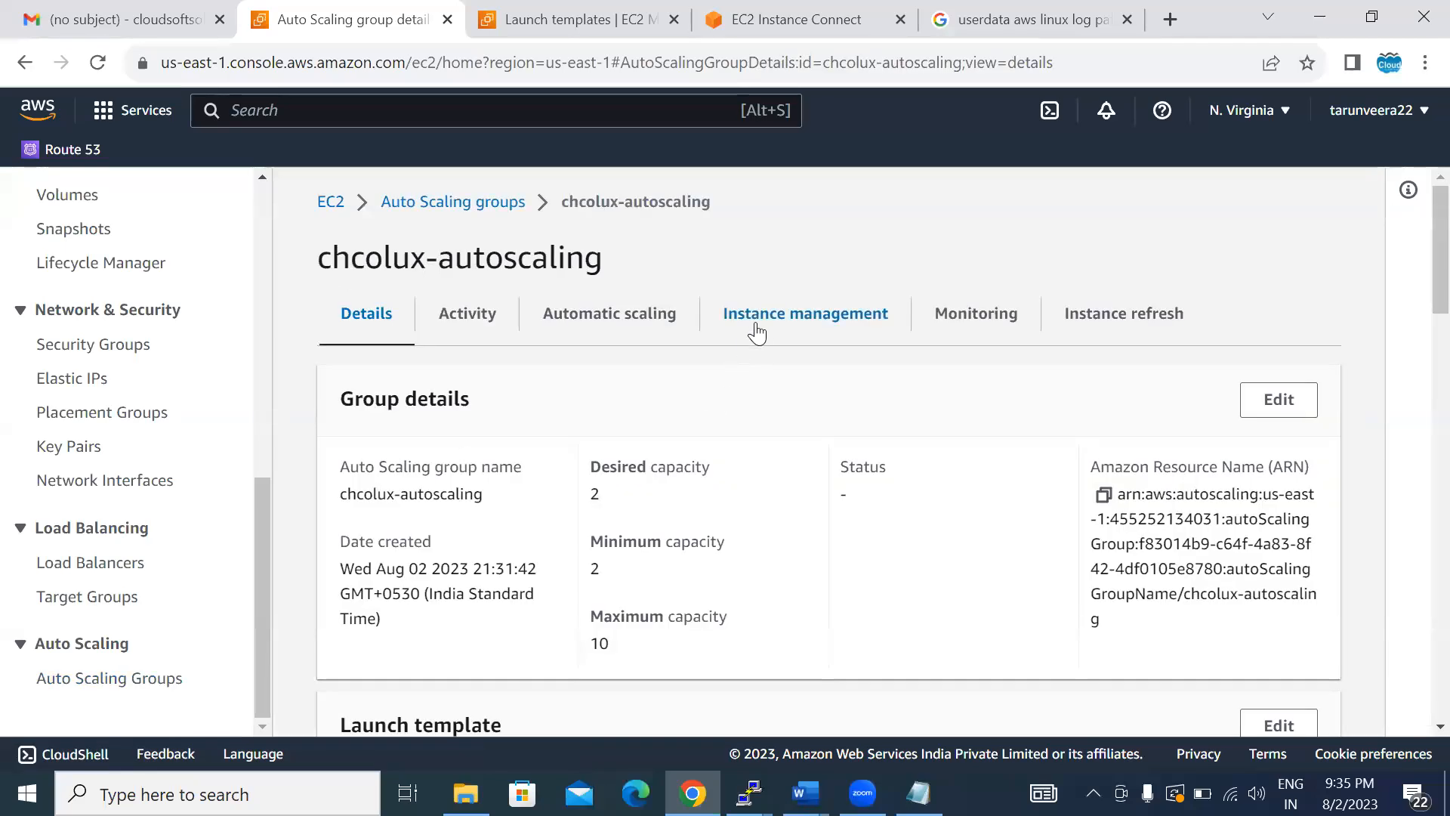
click(769, 320)
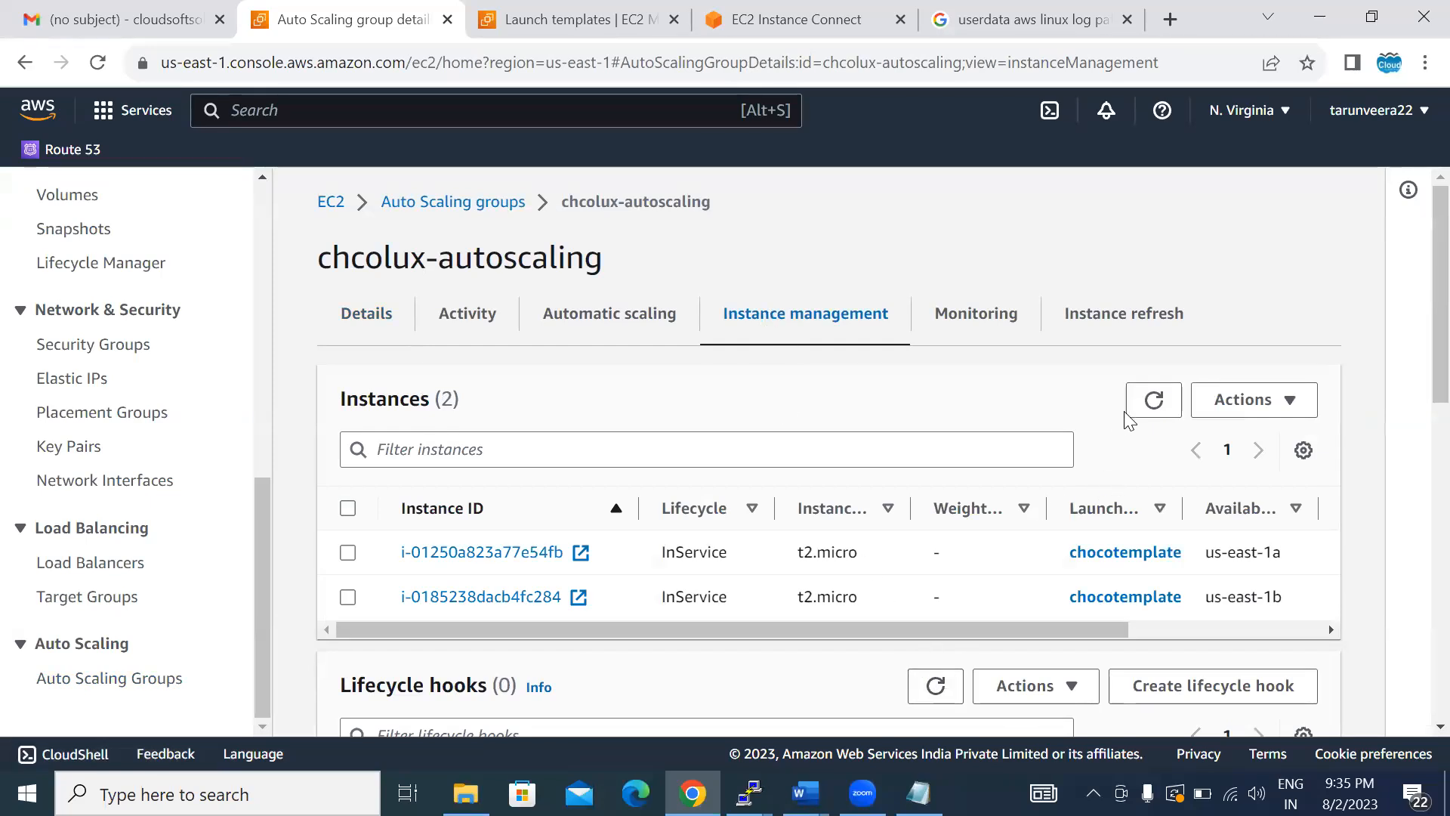
- Refresh the group's managed instances, and check the EC2 instance list with the running-state filter removed
click(1148, 402)
click(1142, 406)
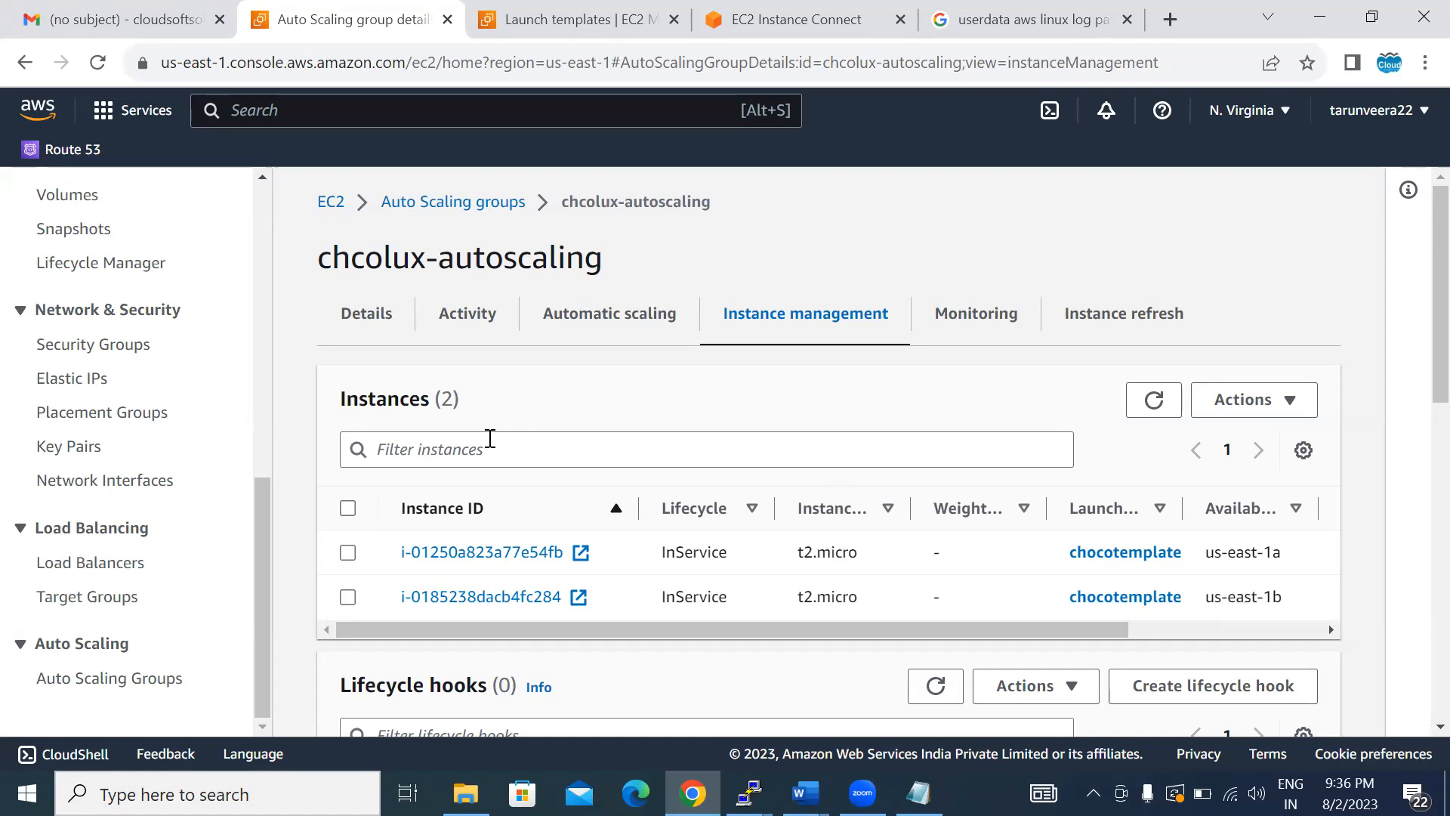
scroll(264, 179, up, 8)
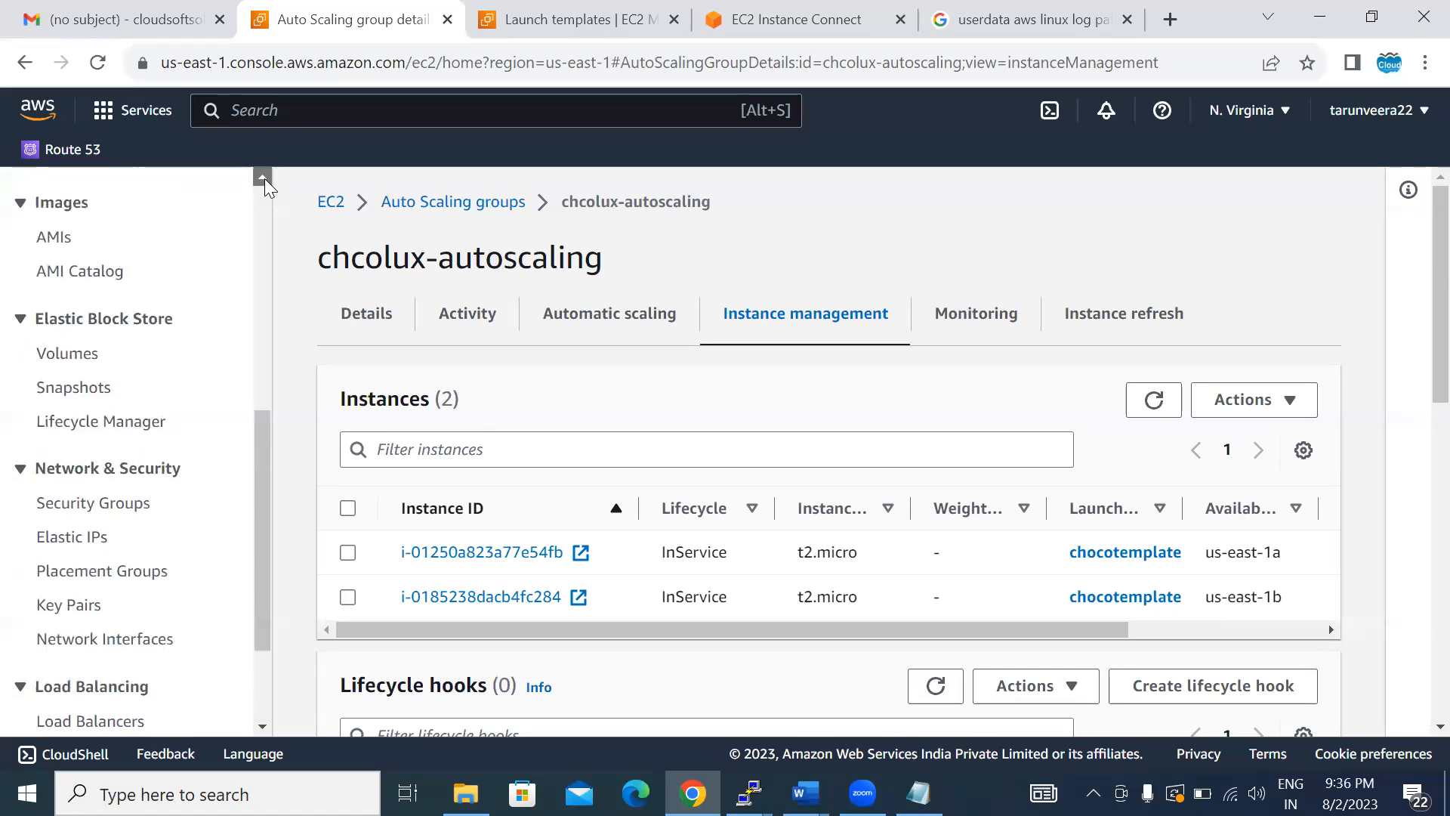
click(119, 271)
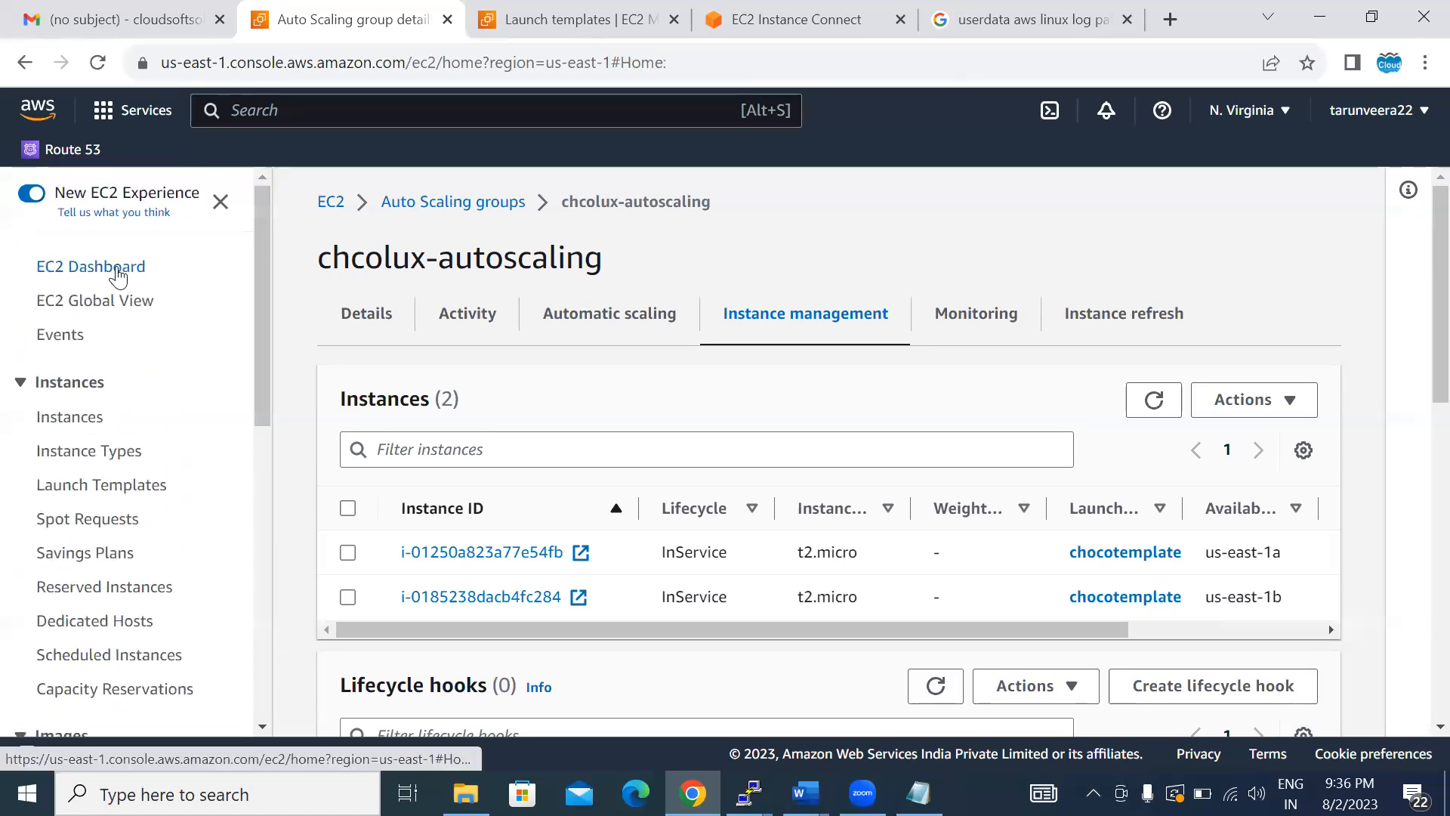
click(373, 333)
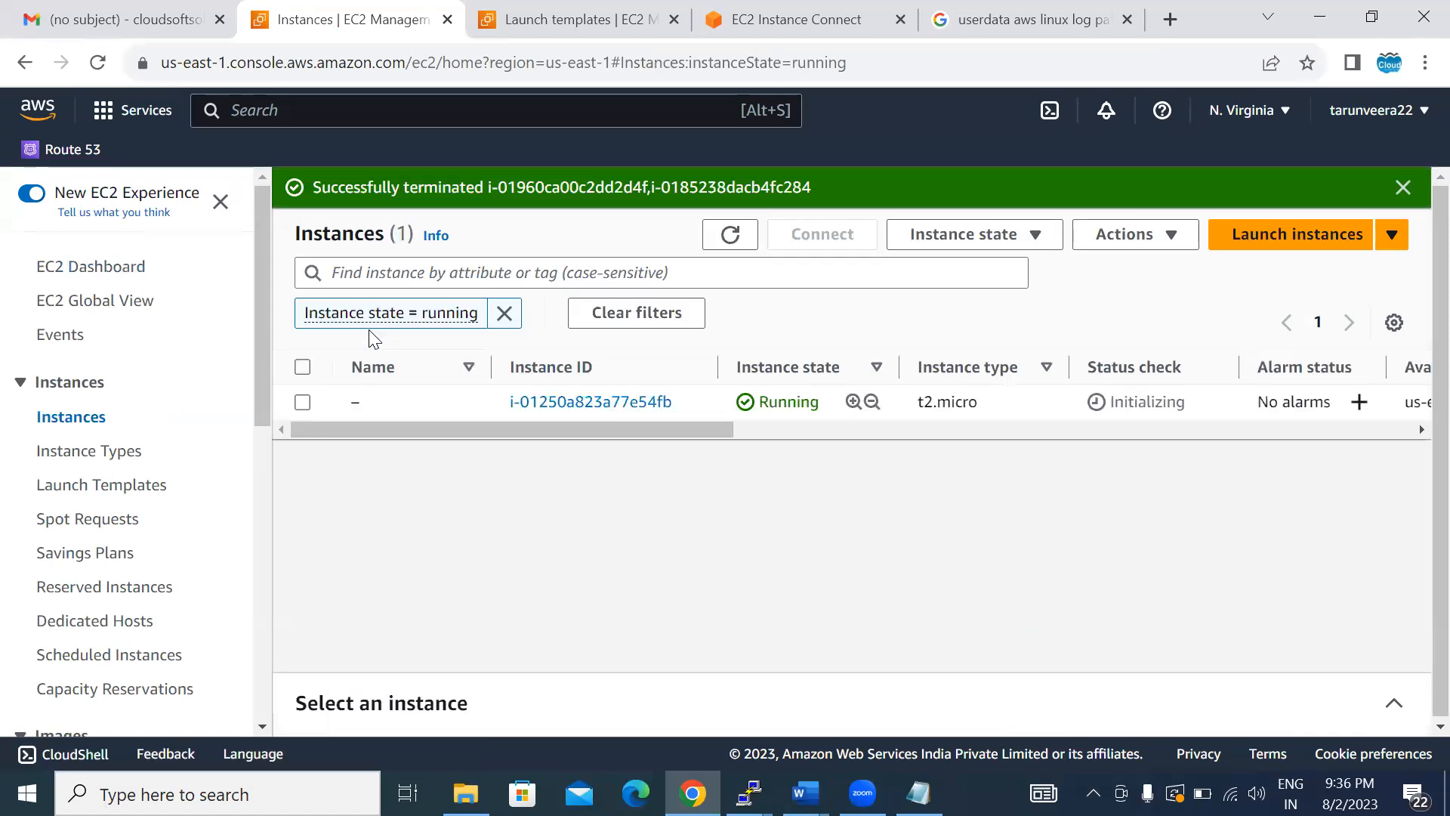
click(518, 318)
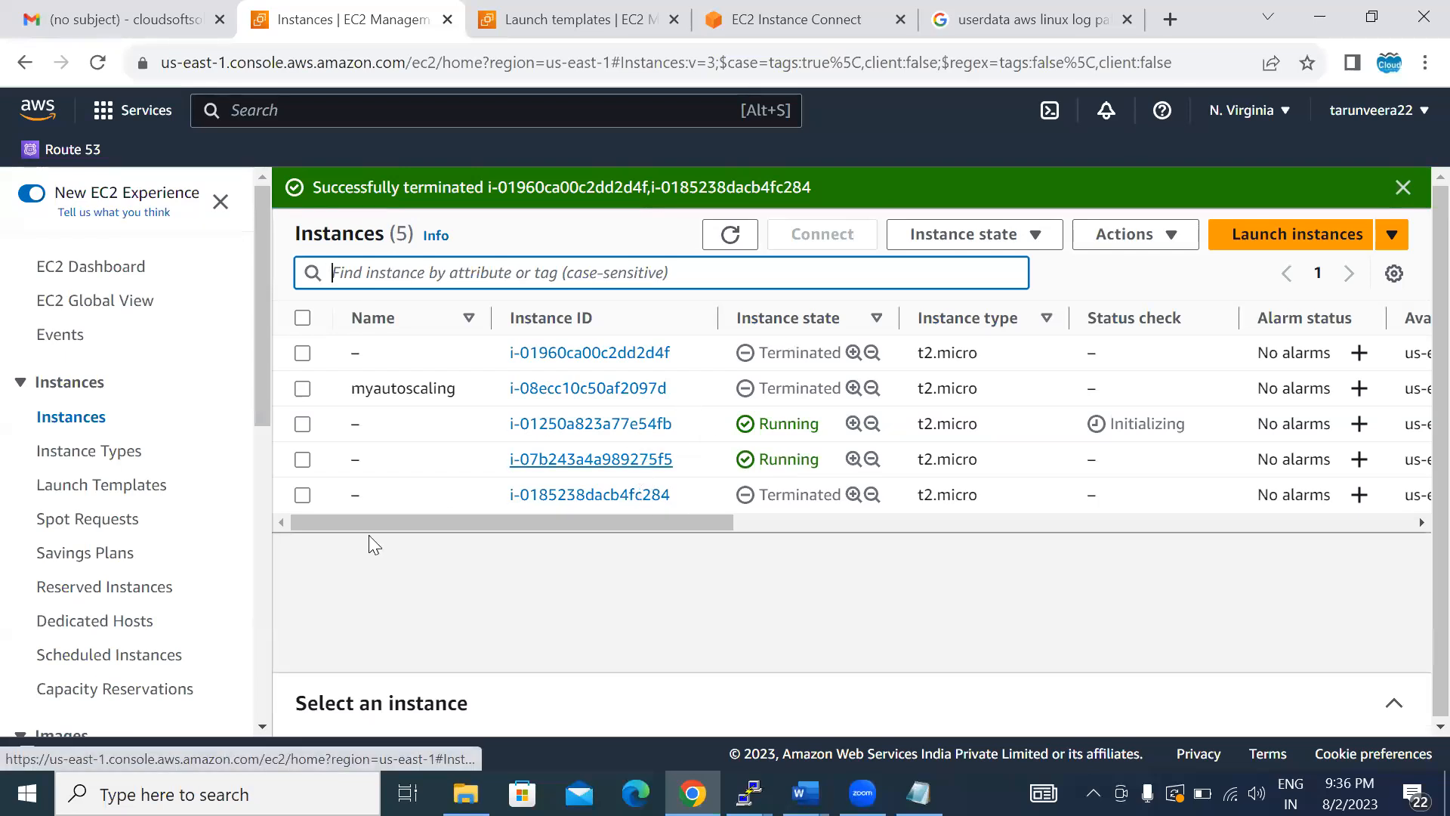
- Open the launch configurations page from the Auto Scaling groups list and dismiss the retirement notice
click(263, 727)
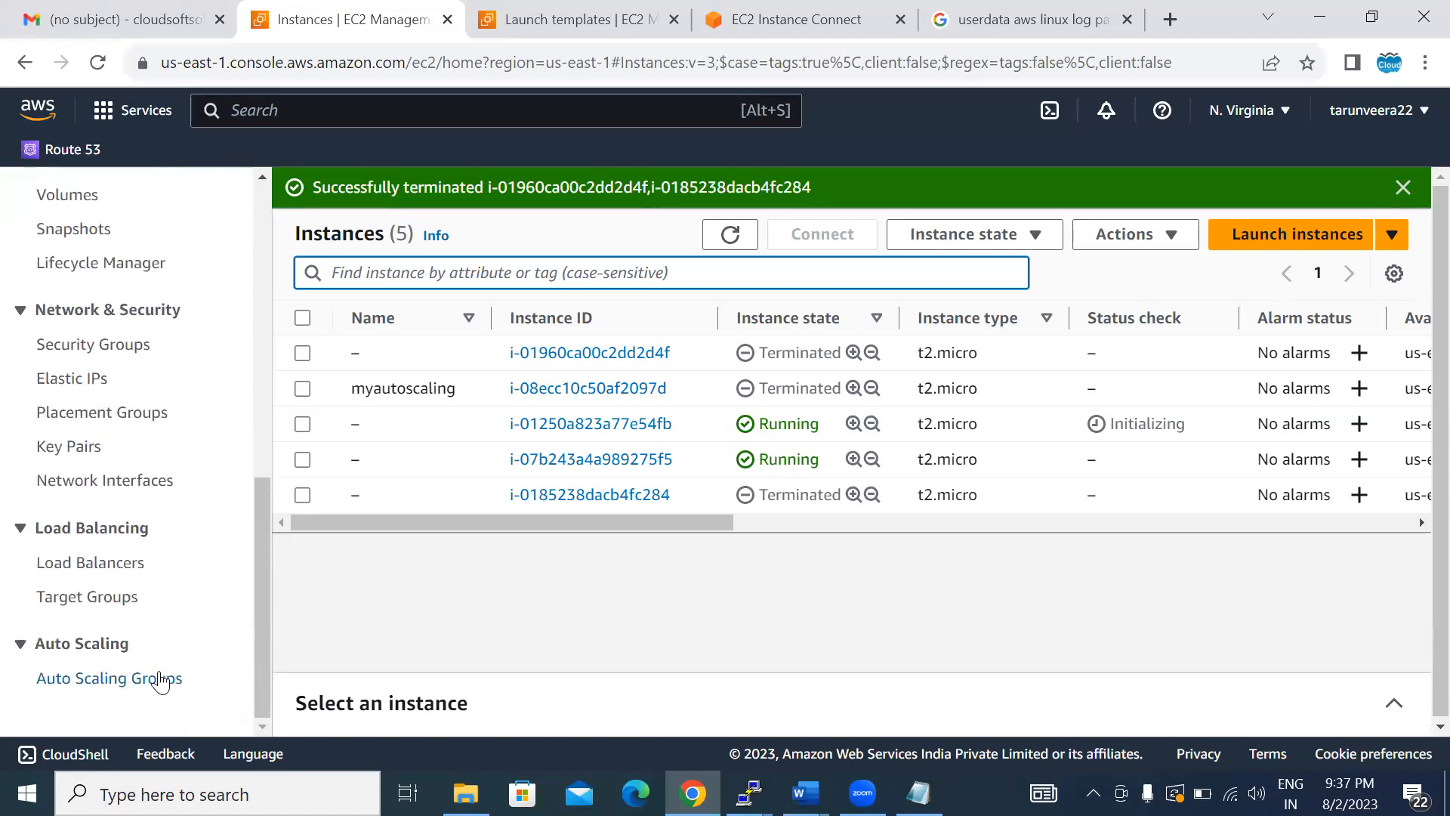
click(158, 680)
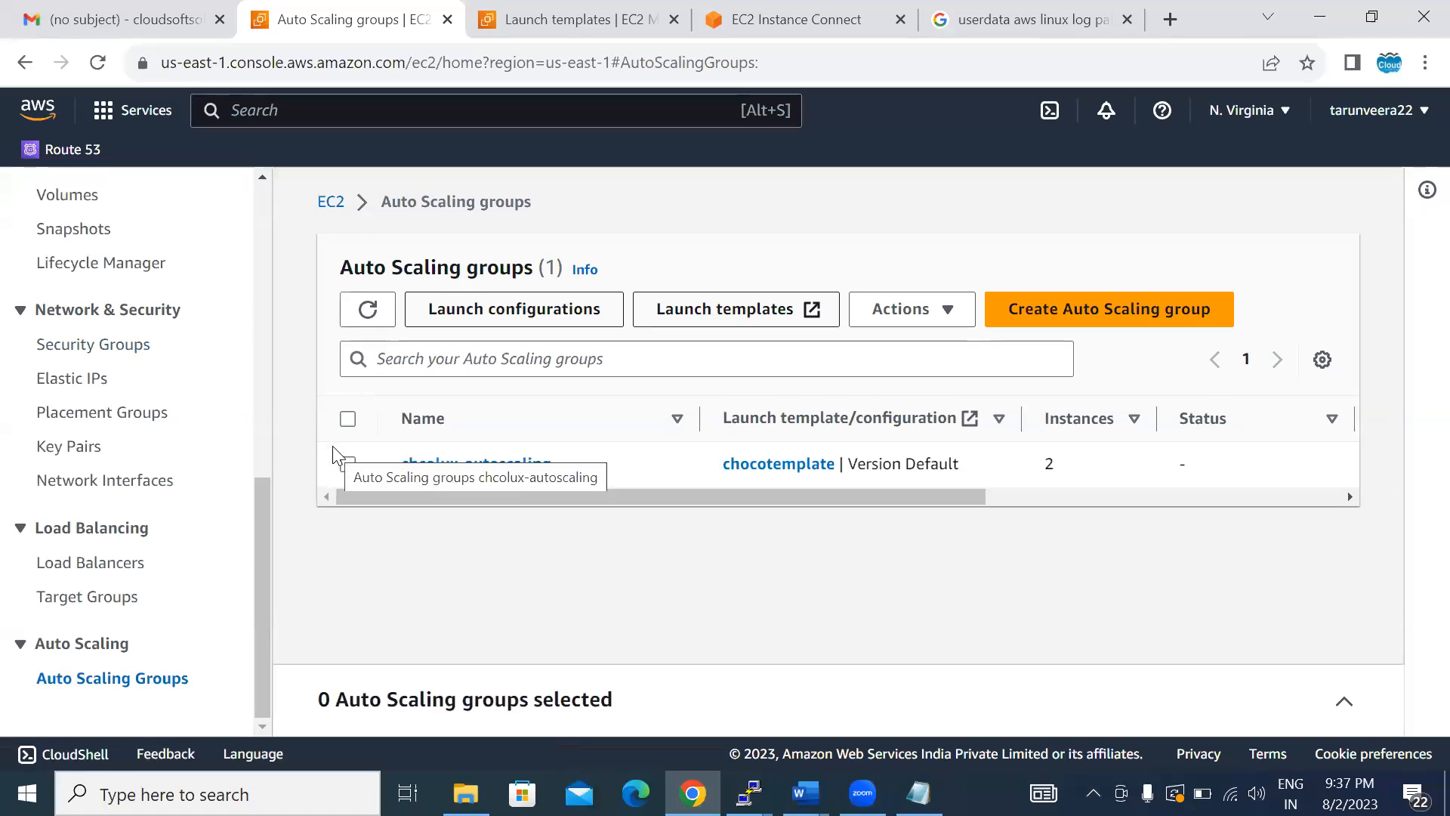
click(453, 305)
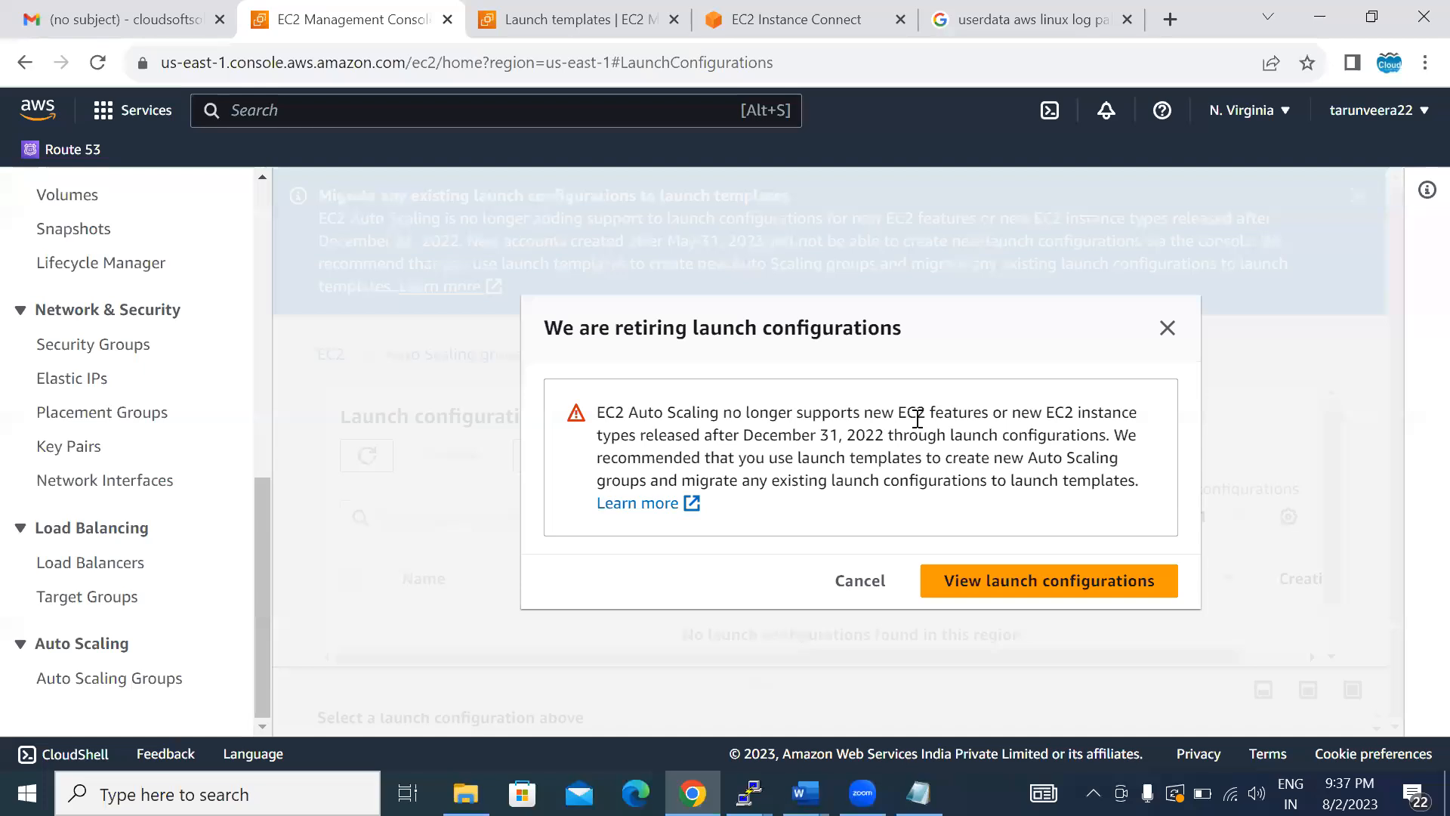
click(1166, 330)
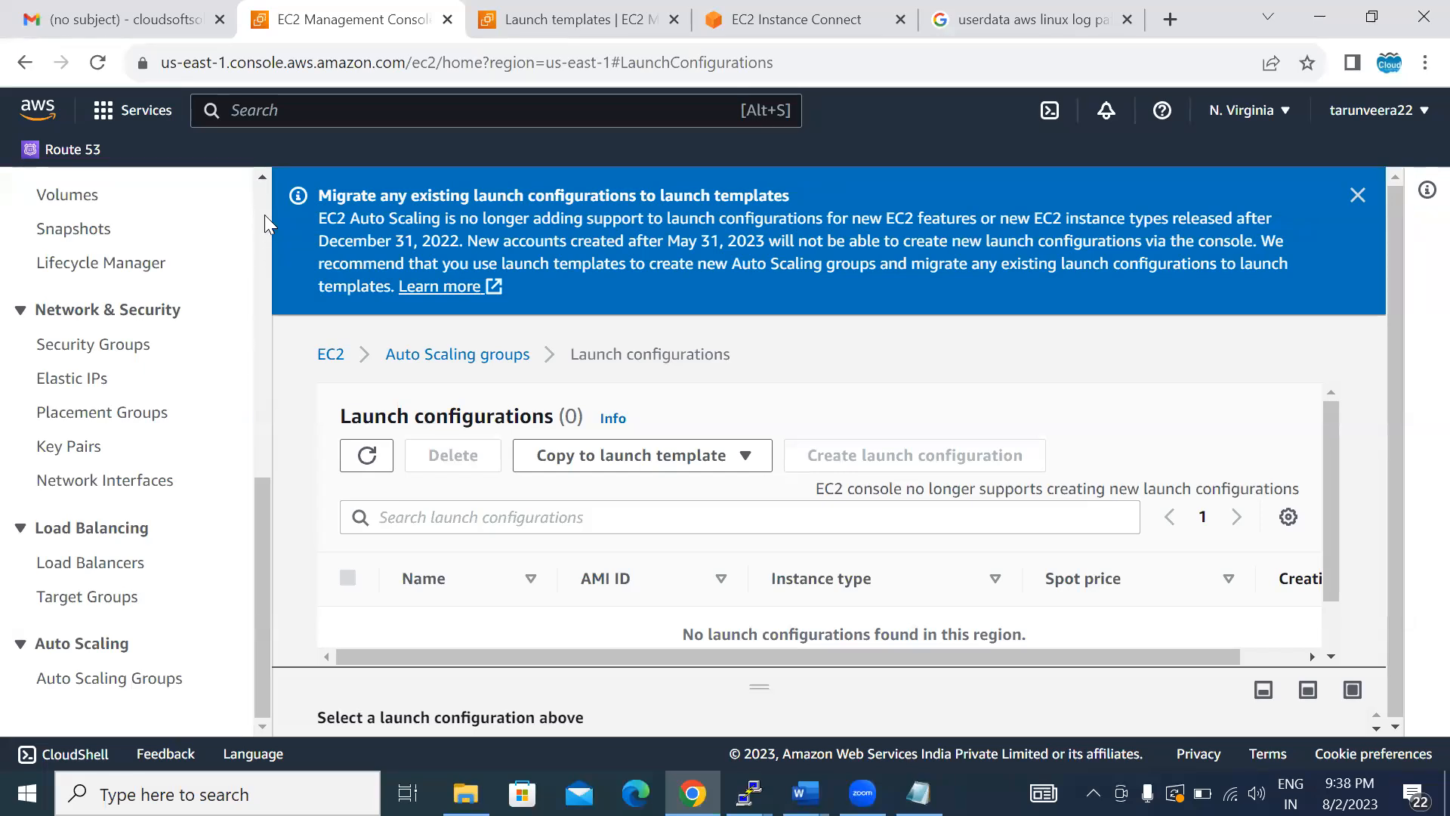
- Open the list of available EC2 instance types
scroll(264, 214, up, 5)
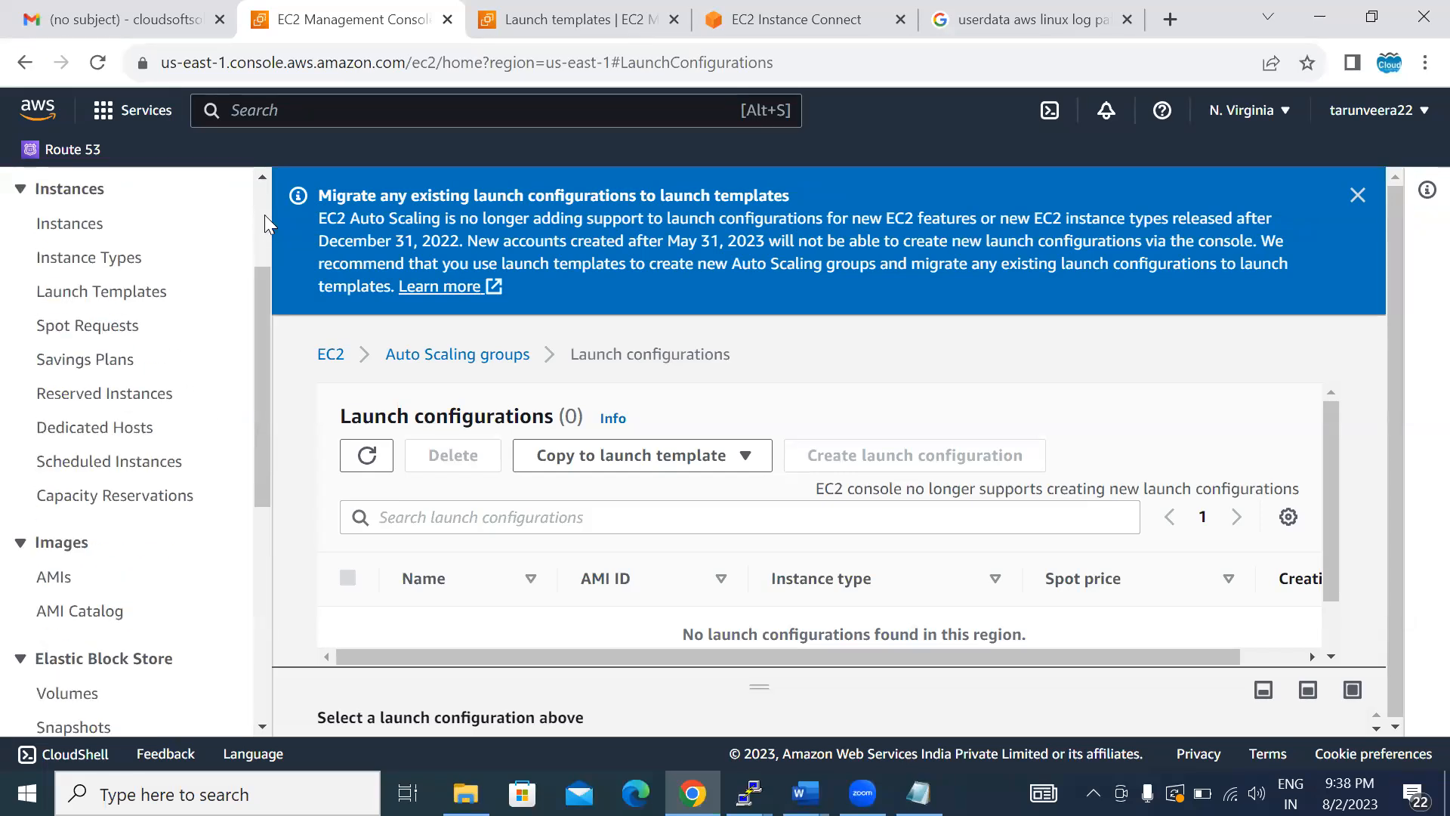
click(71, 259)
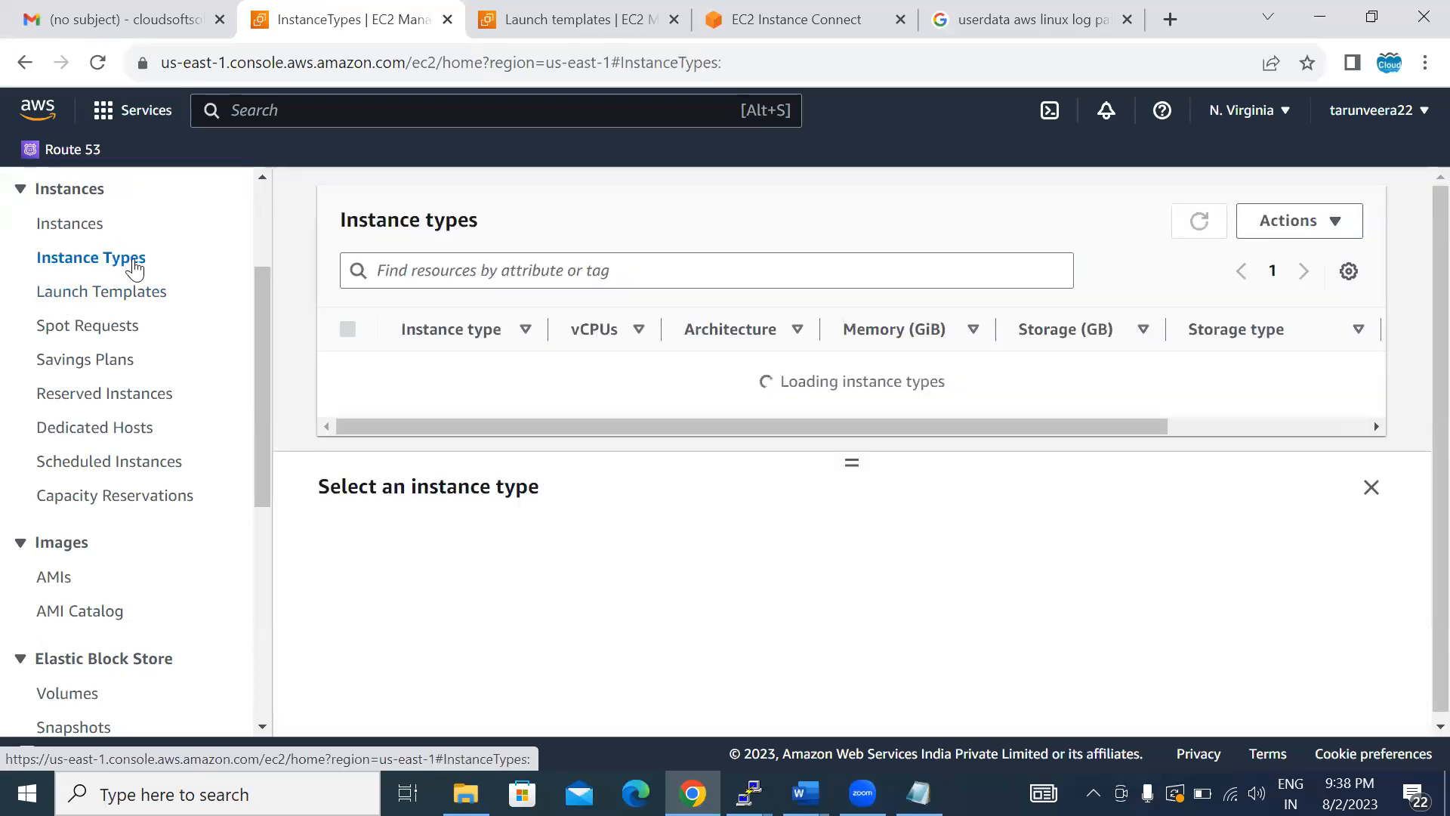
click(262, 178)
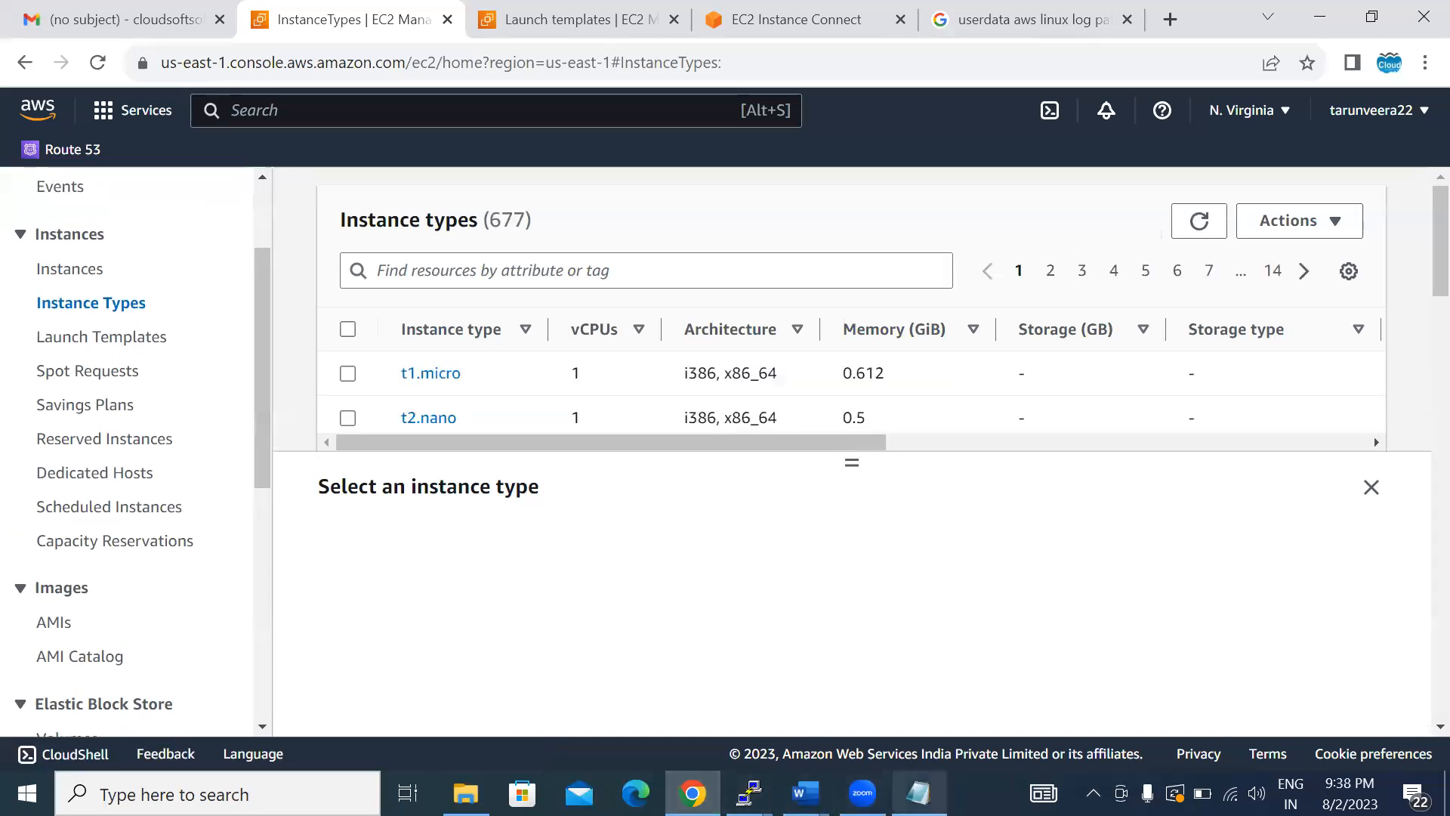
- Switch to the Notepad notes and add the line "increase size of aws ec2 instance linux andwindowss" below the 100 machines line
click(914, 789)
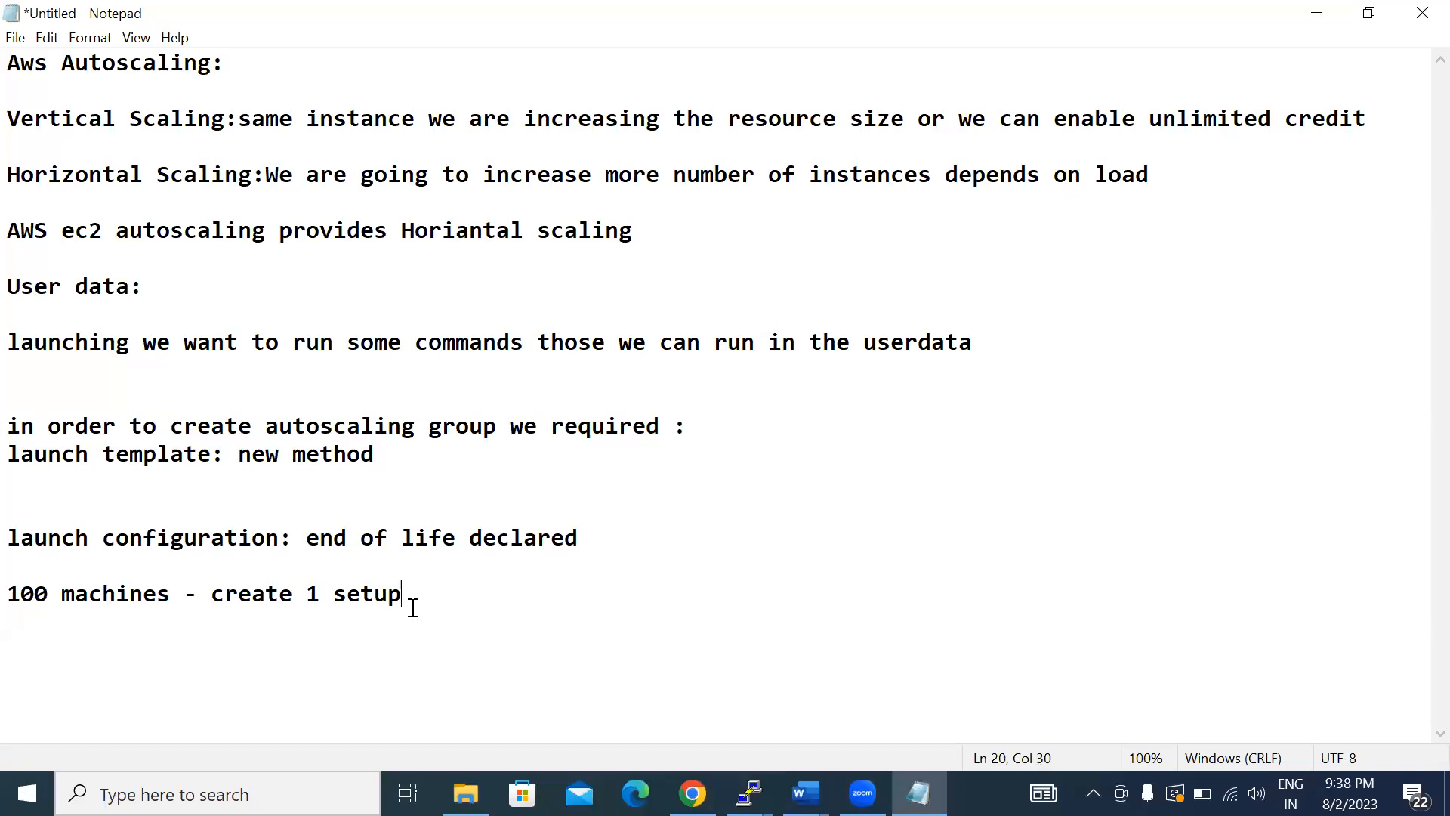
key(Return)
key(Return)
key(Return)
text(increasesi)
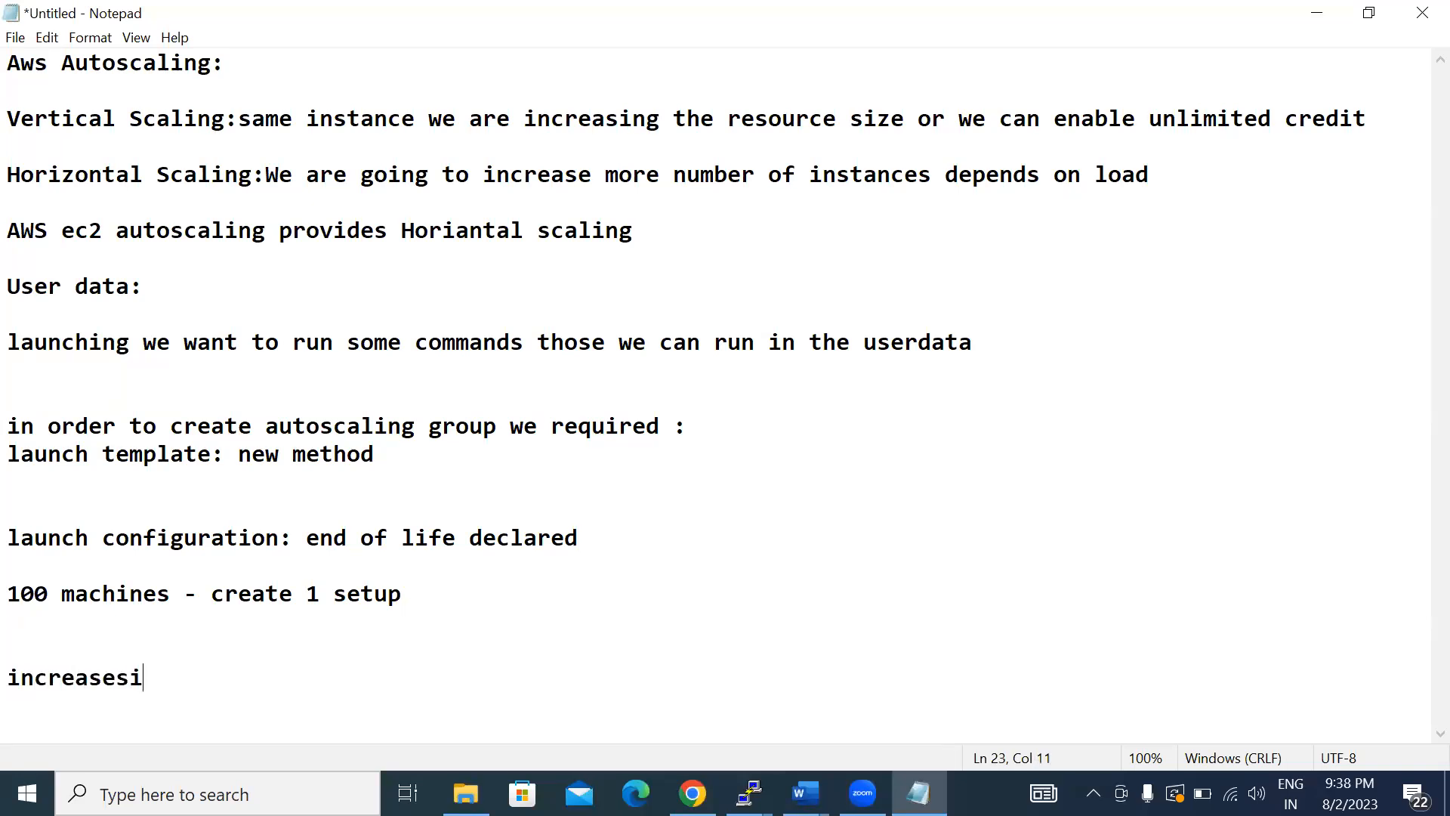
key(BackSpace)
key(BackSpace)
text(size of aws ec2 )
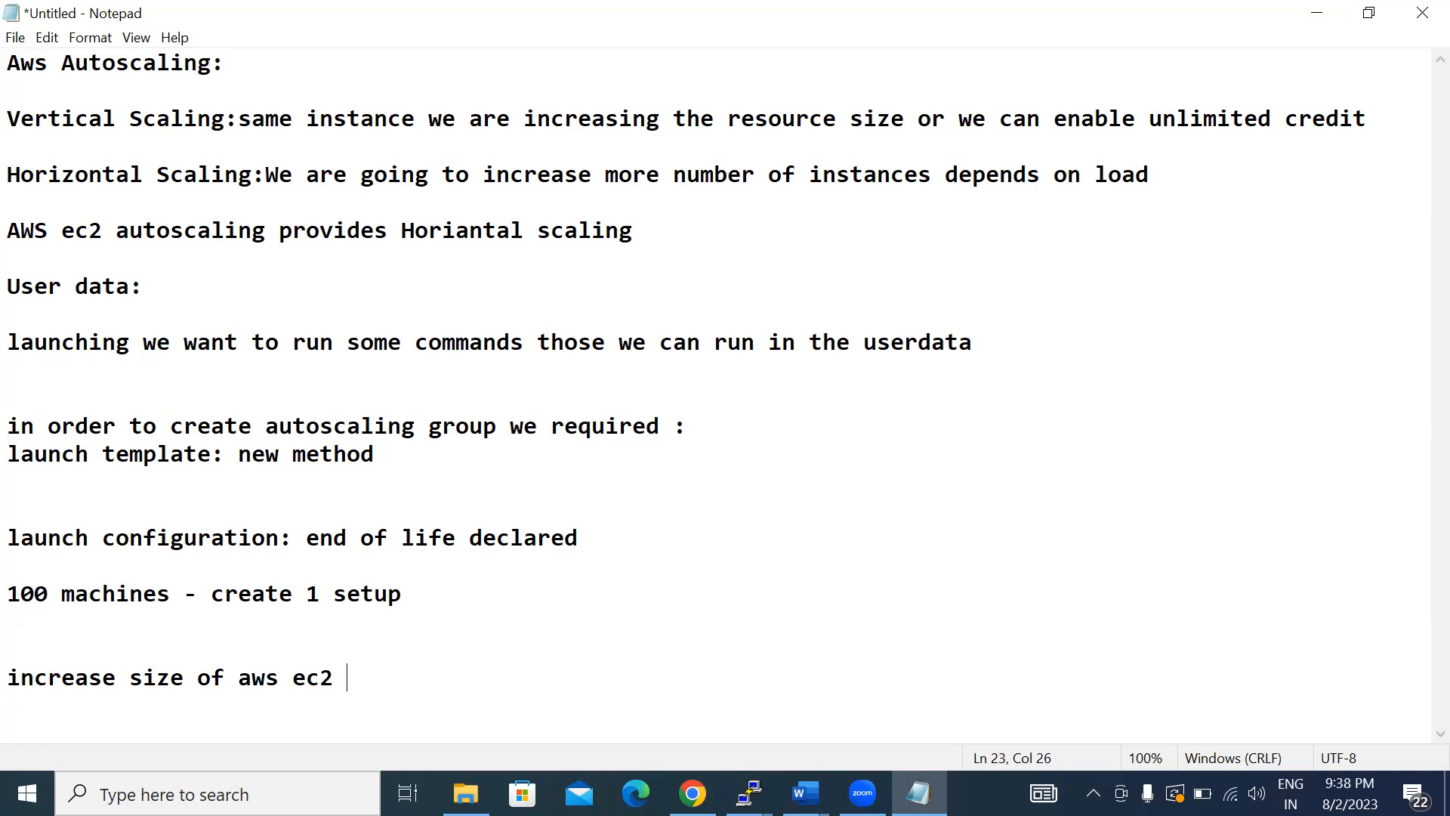
text(instn)
key(BackSpace)
text(n)
key(BackSpace)
text(ance )
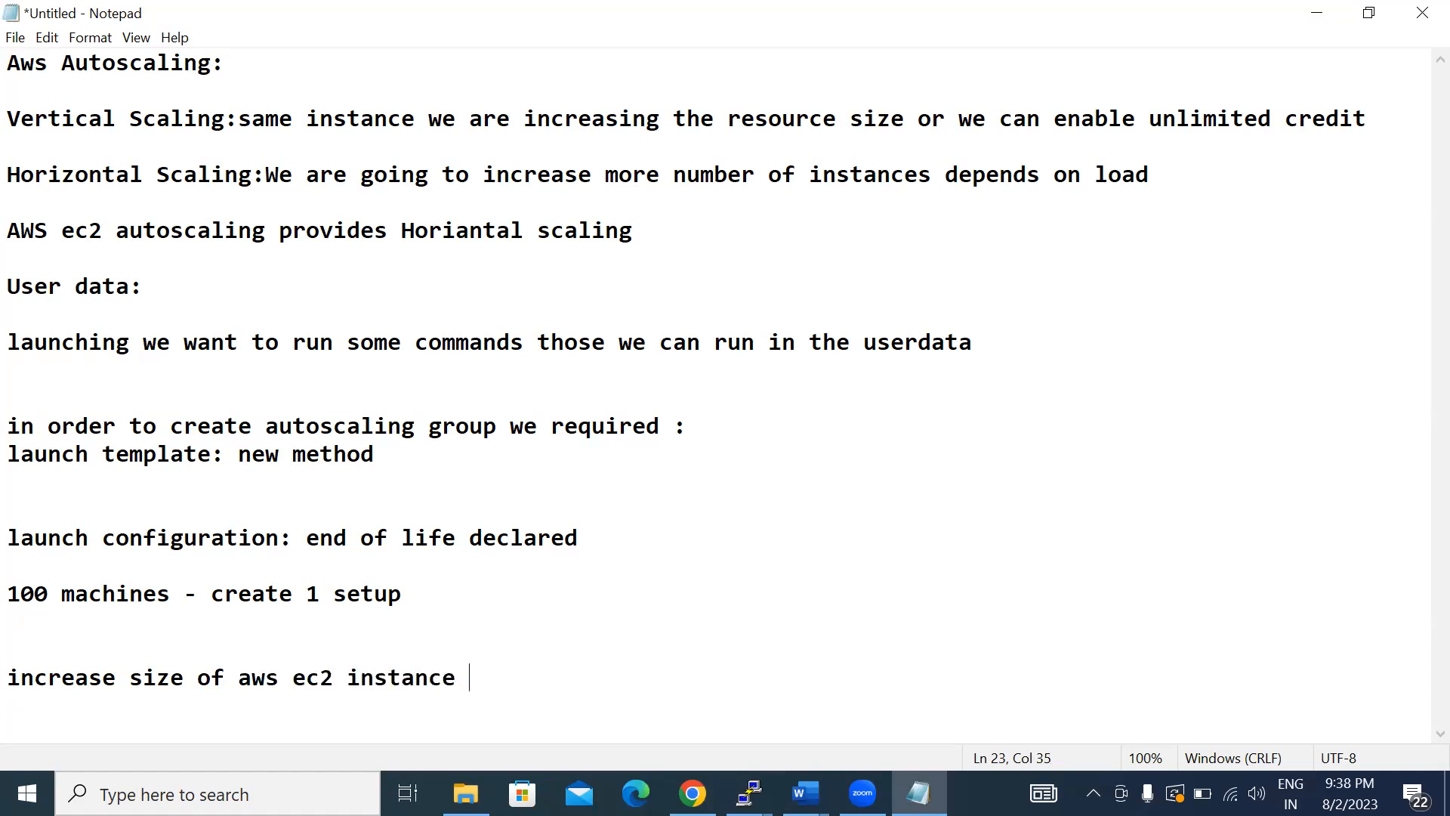
text(linux and)
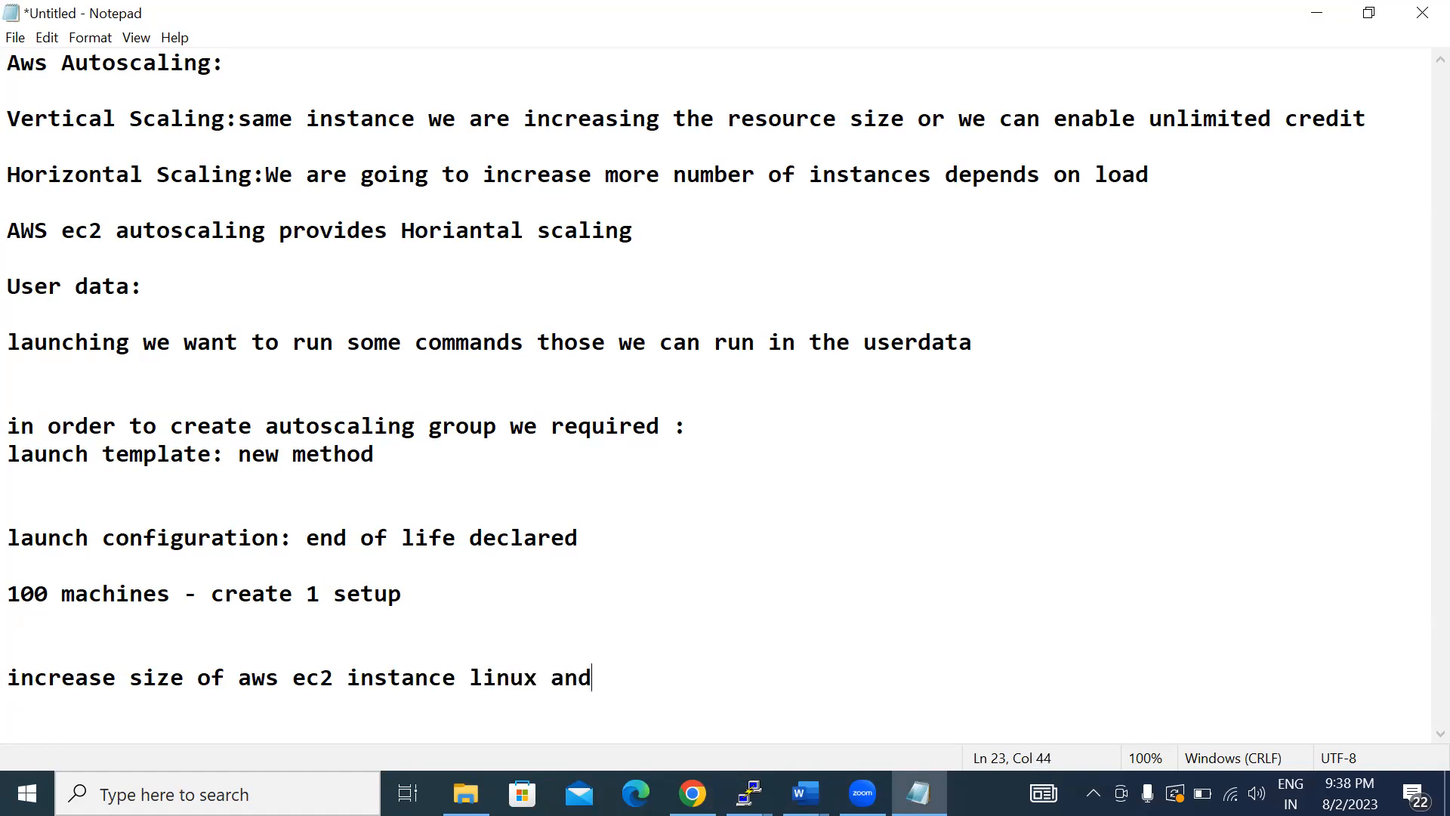
text(windowss)
key(Return)
key(Return)
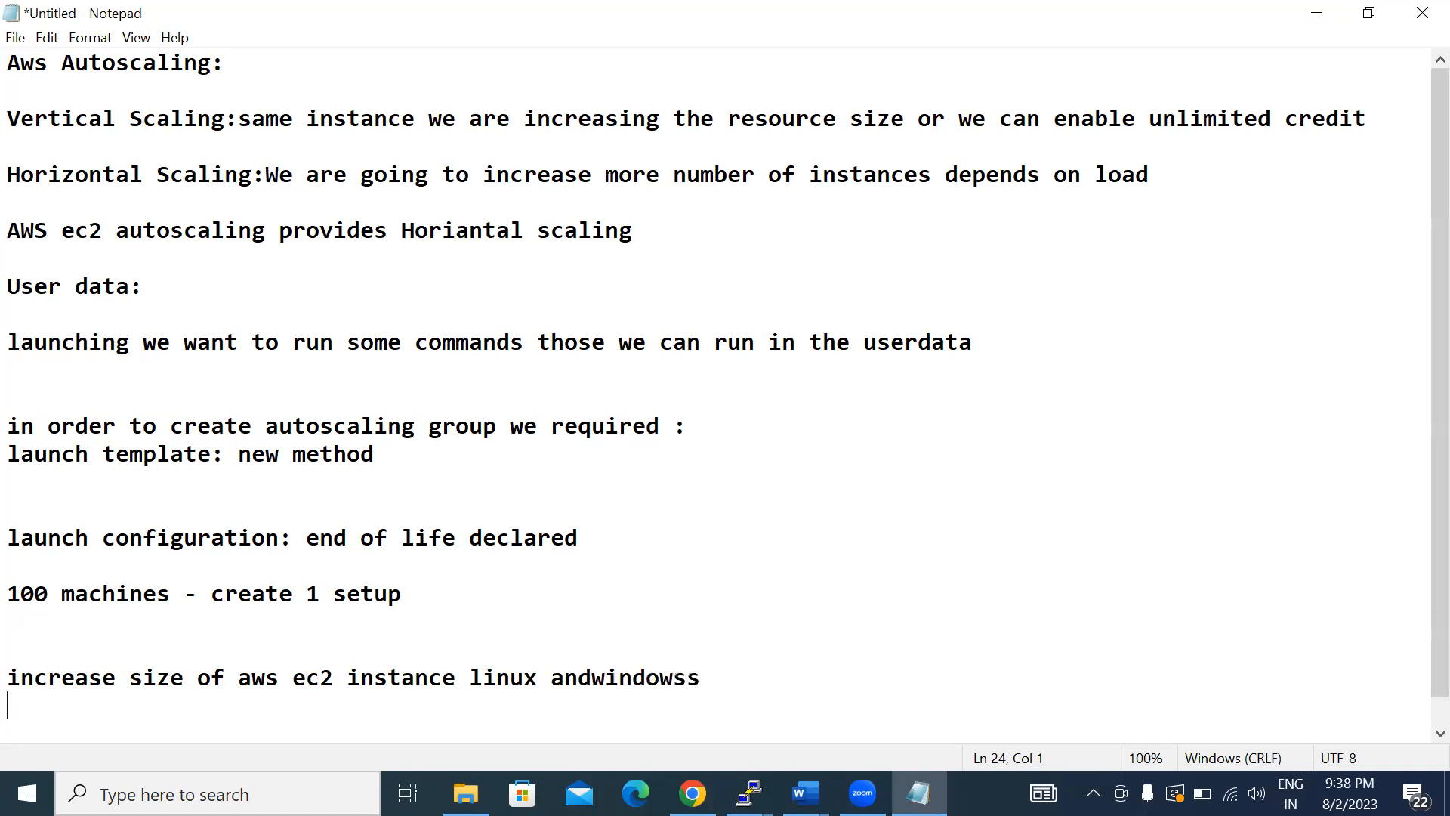
- Add the size examples "12 gb - 30 gb" and "29 - 30gb" on two lines under the instance size topic
text(12 gb )
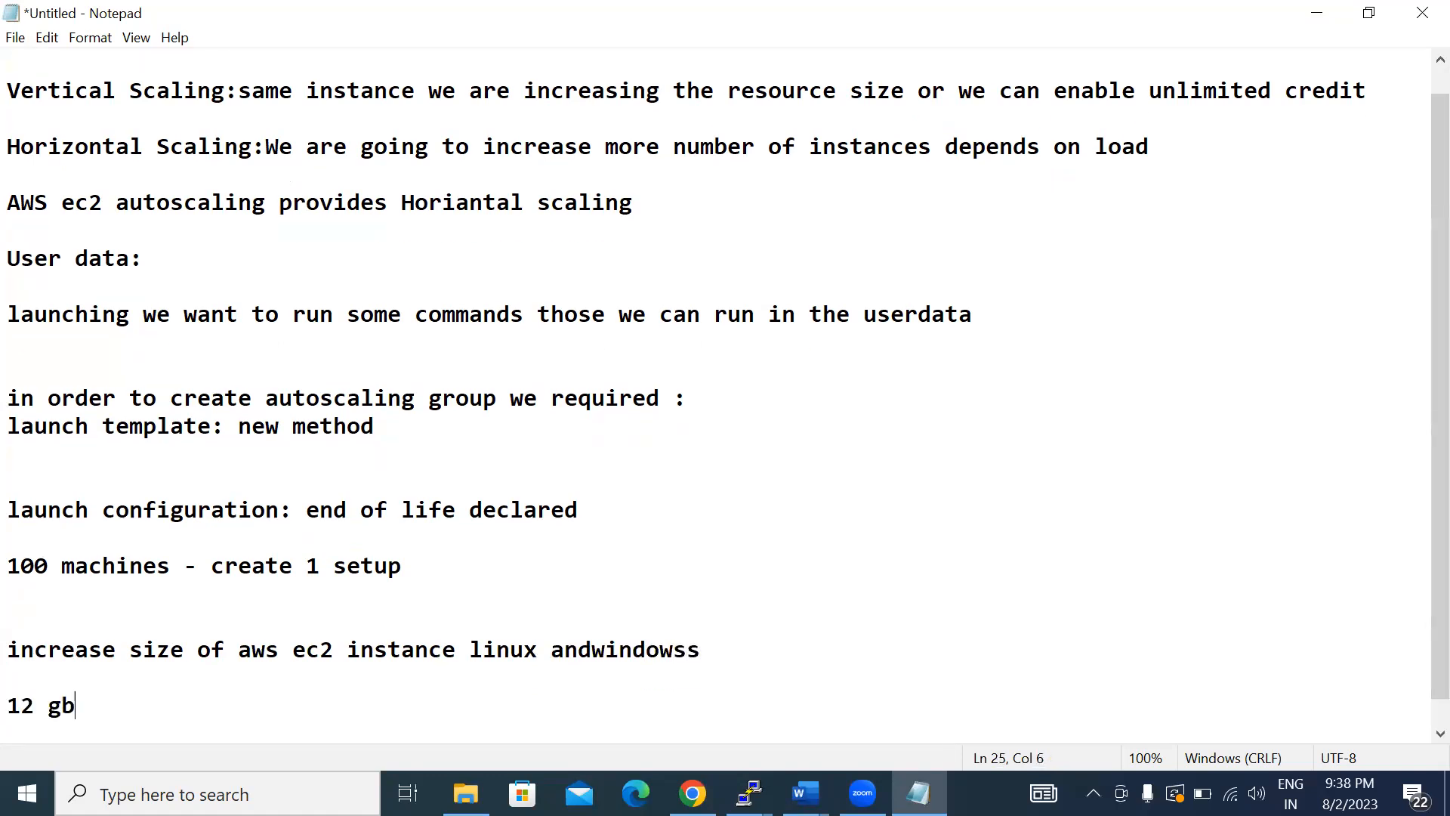
text(- 30 gb)
key(Return)
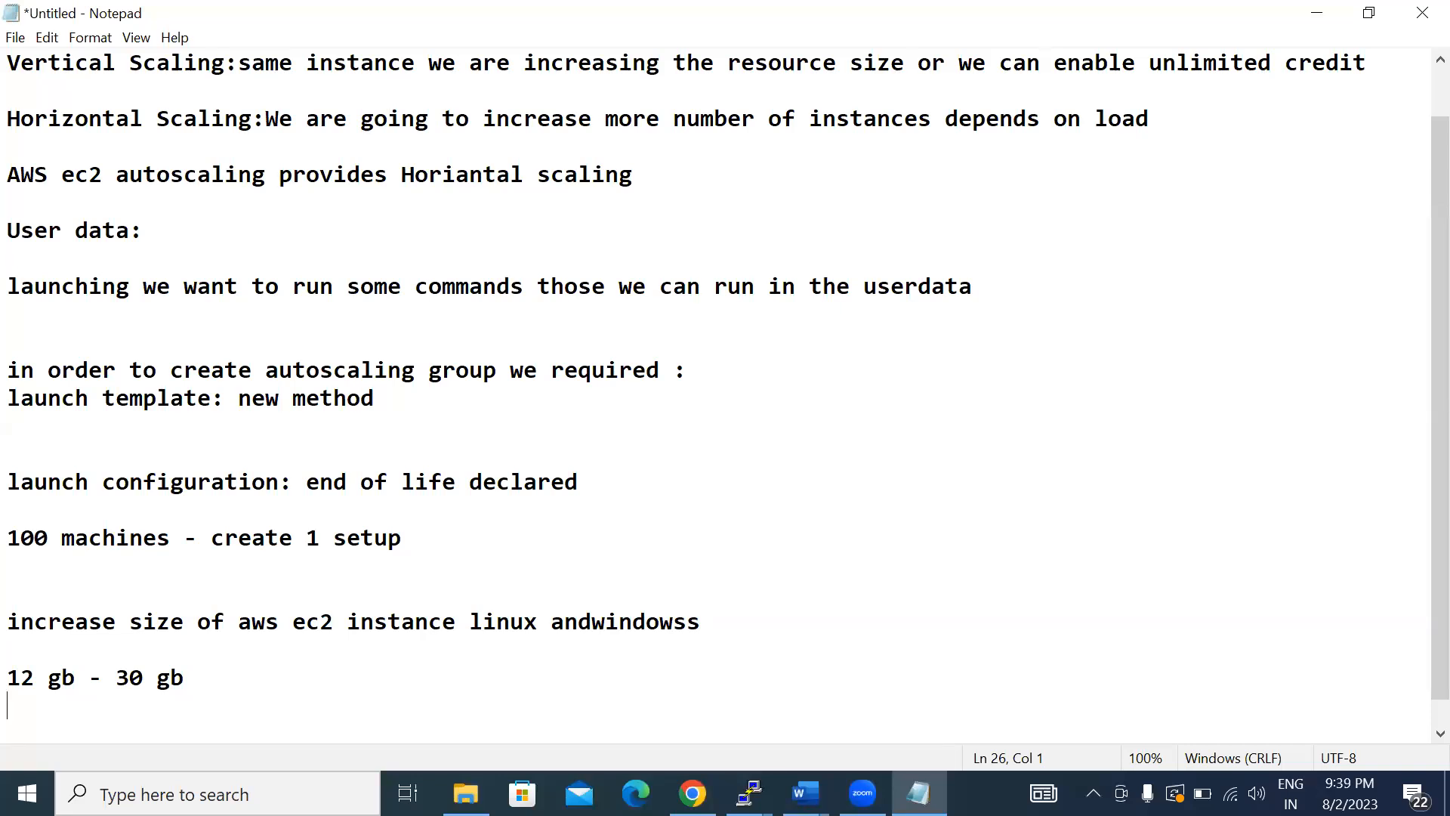
text(29 - 30gb)
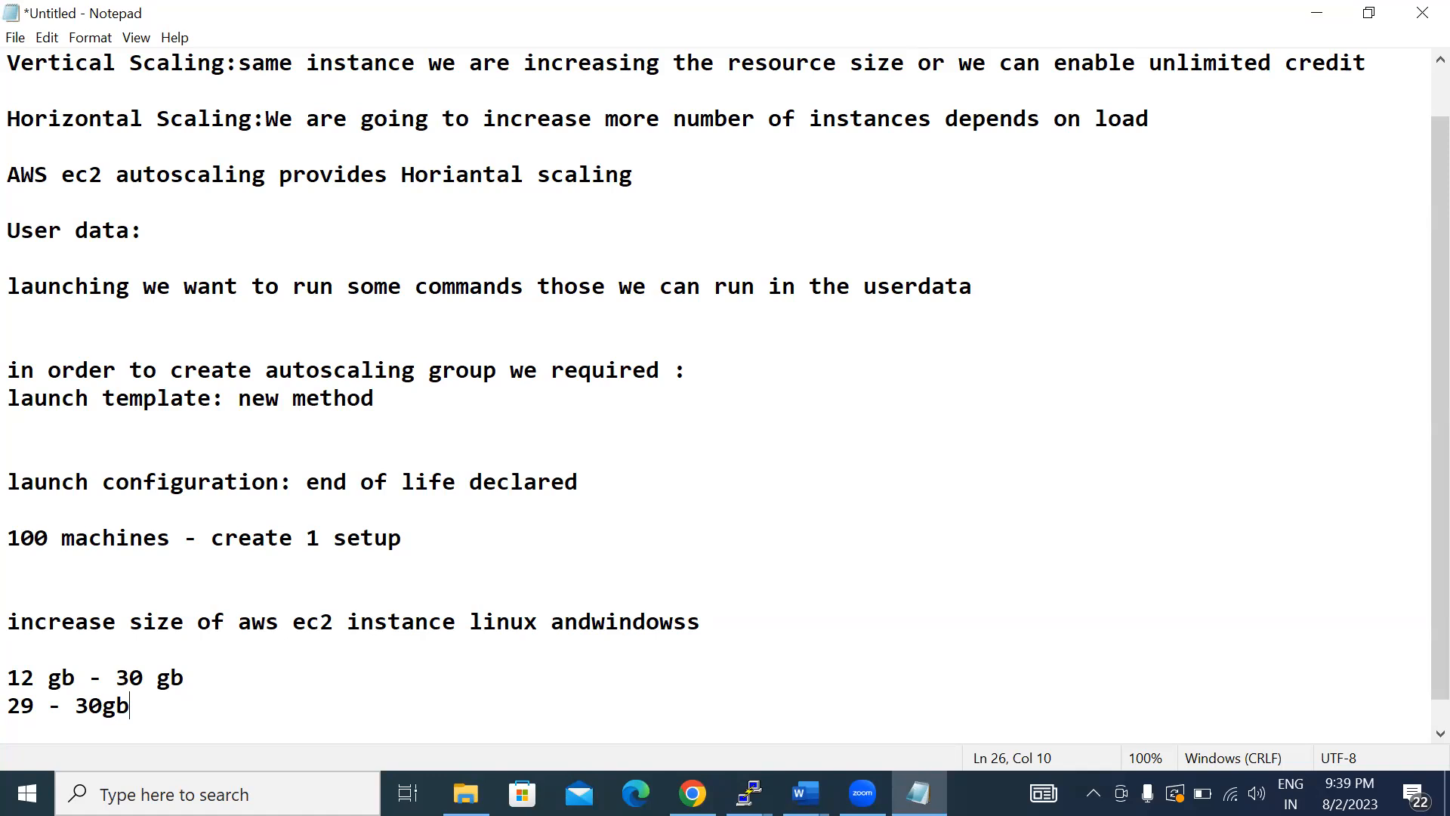
- Leave two blank lines after the size examples and add the topic "what is load balancing"
key(Return)
key(Return)
key(Return)
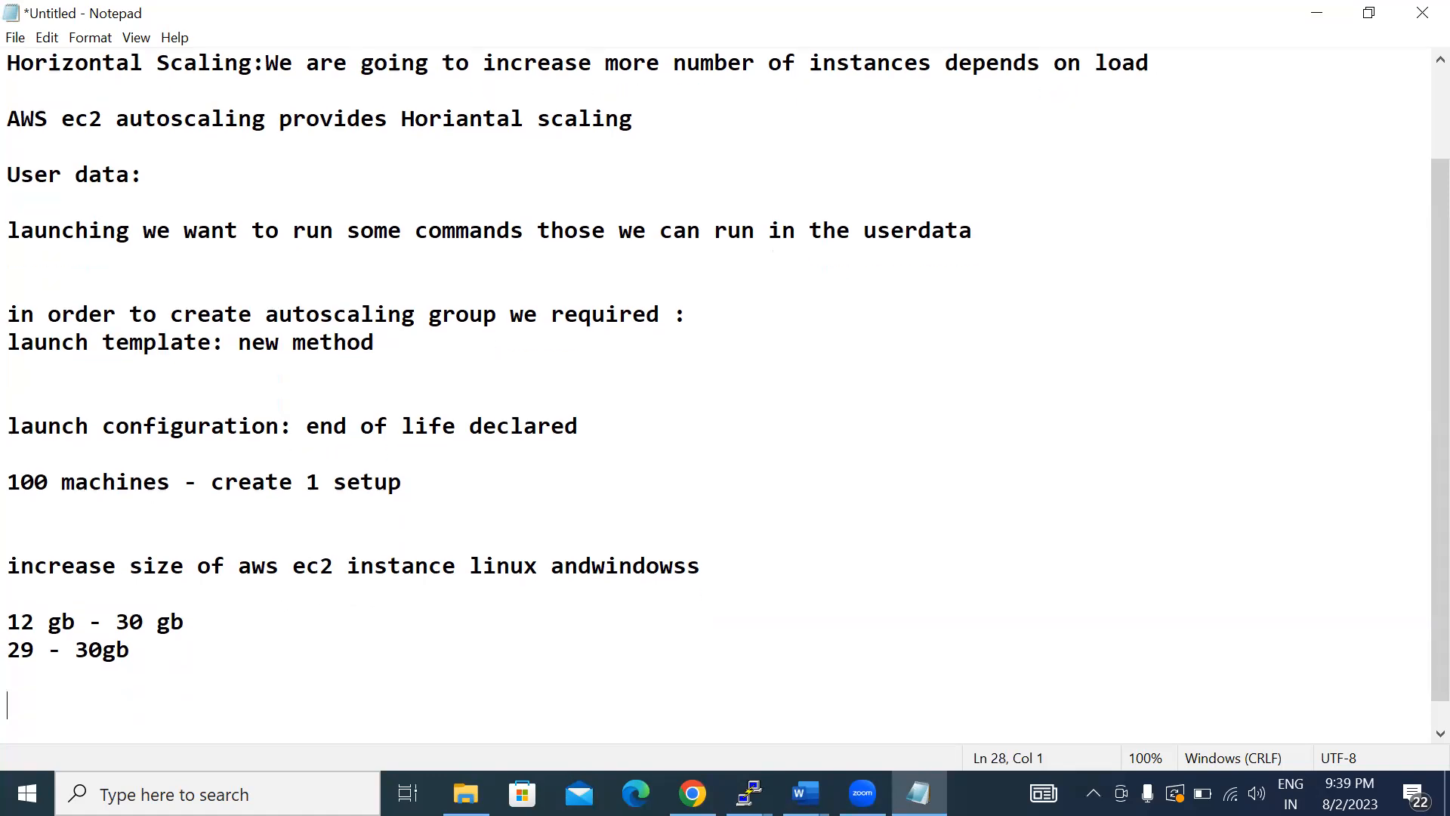
text(what is )
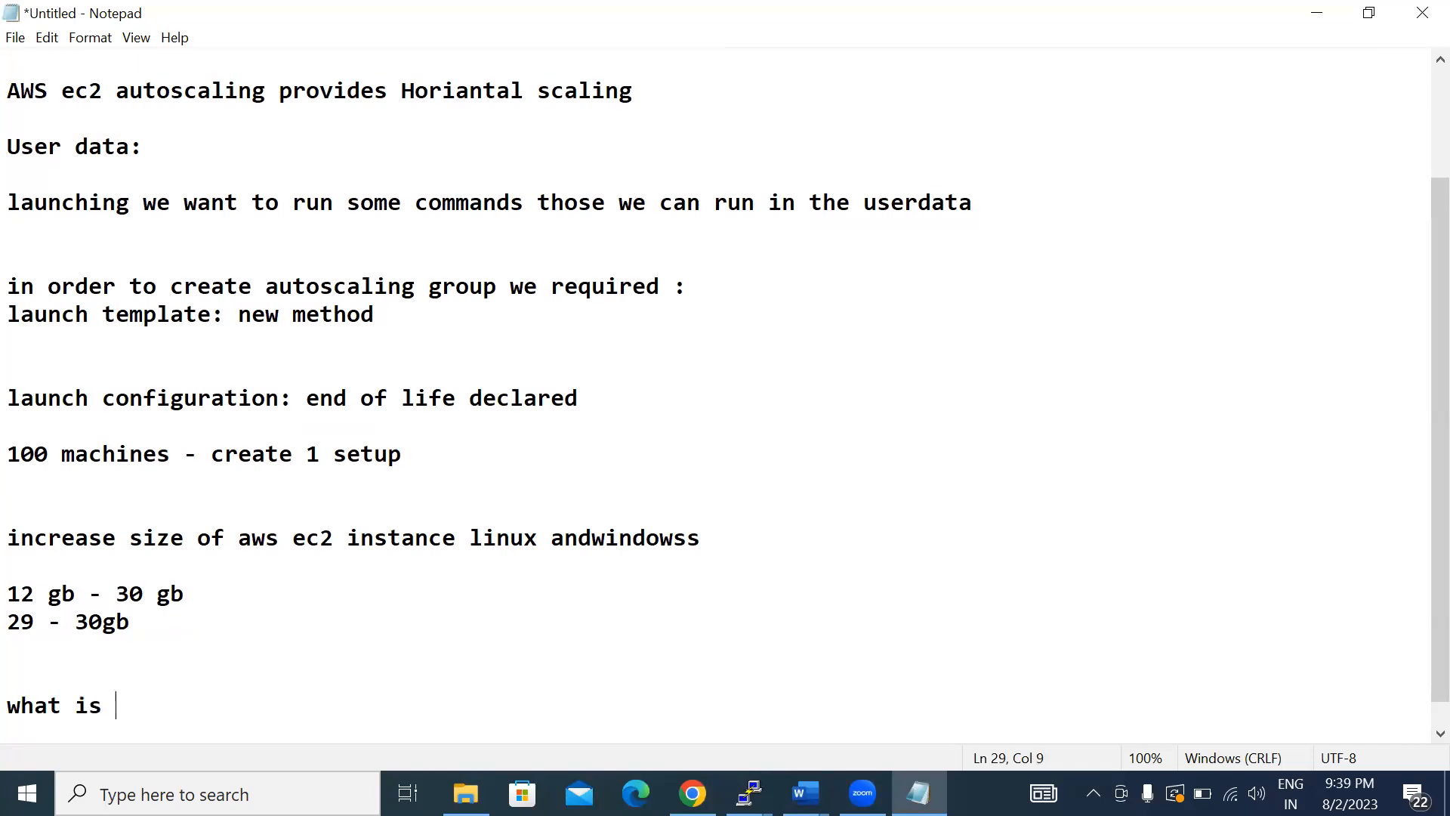
text(load bala)
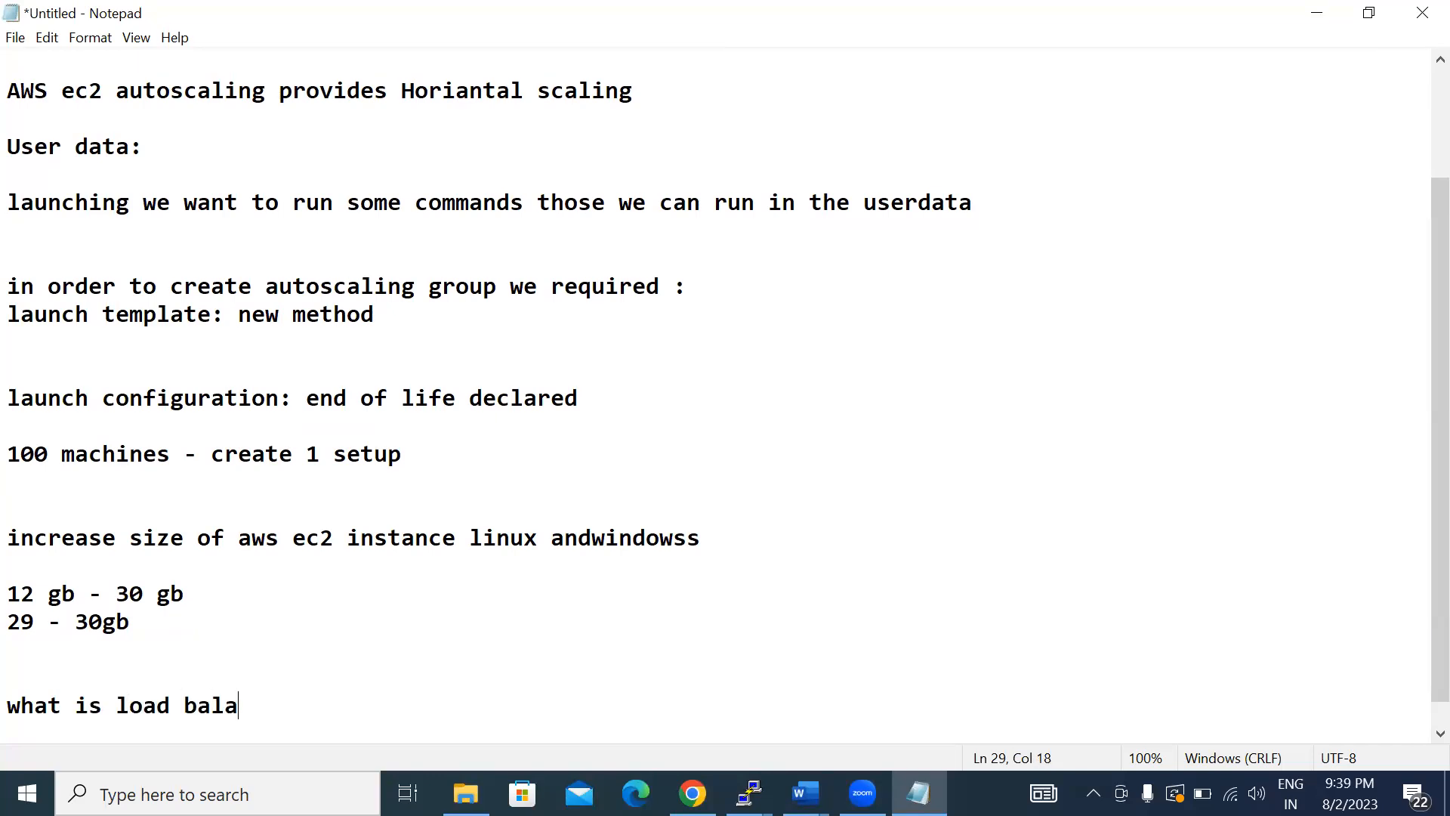
text(ncing)
- Add the line "layer 4 and layer7 load balancing" under the load balancing topic
key(Return)
text(lay)
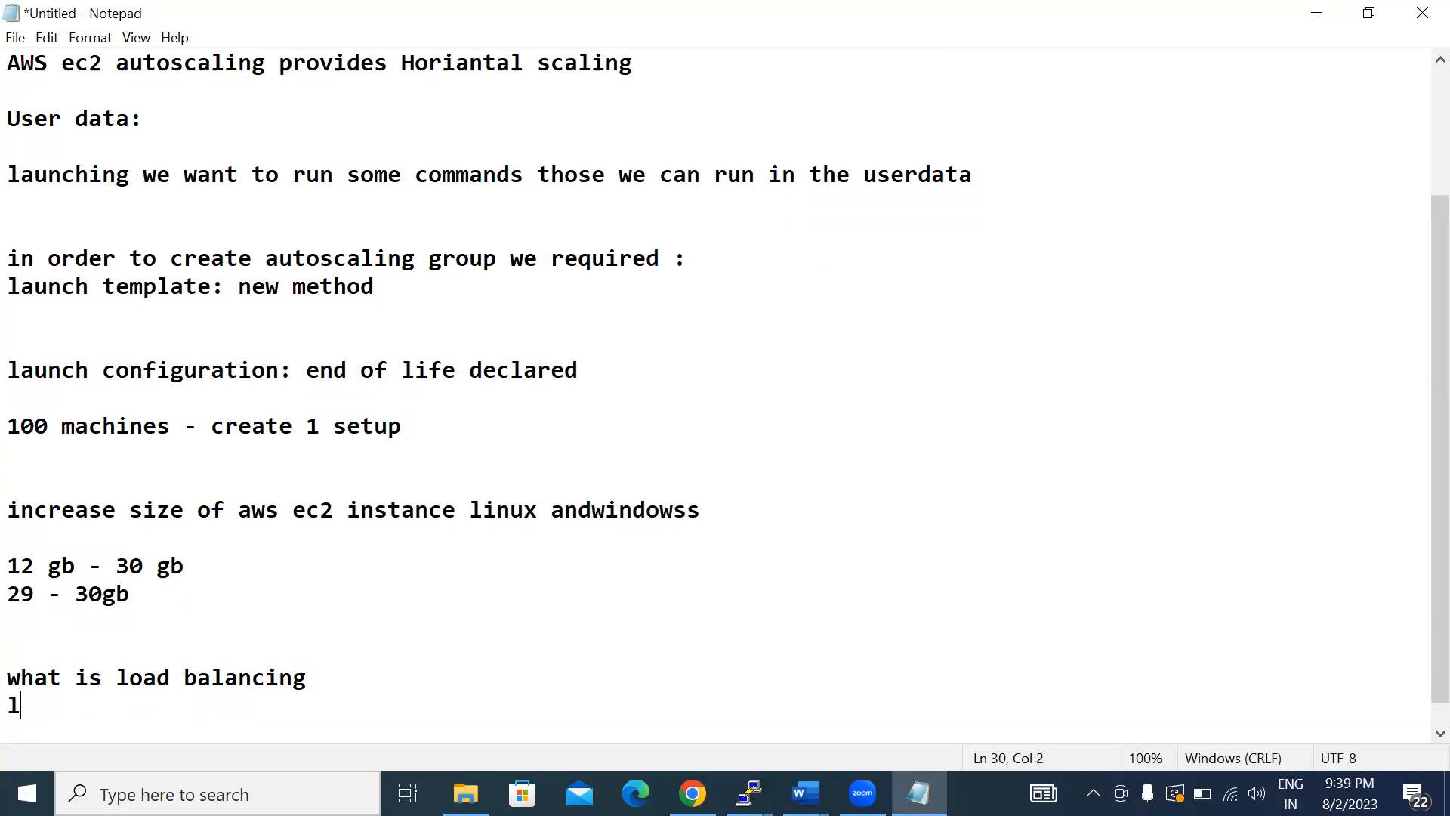
text(er 4 and layer)
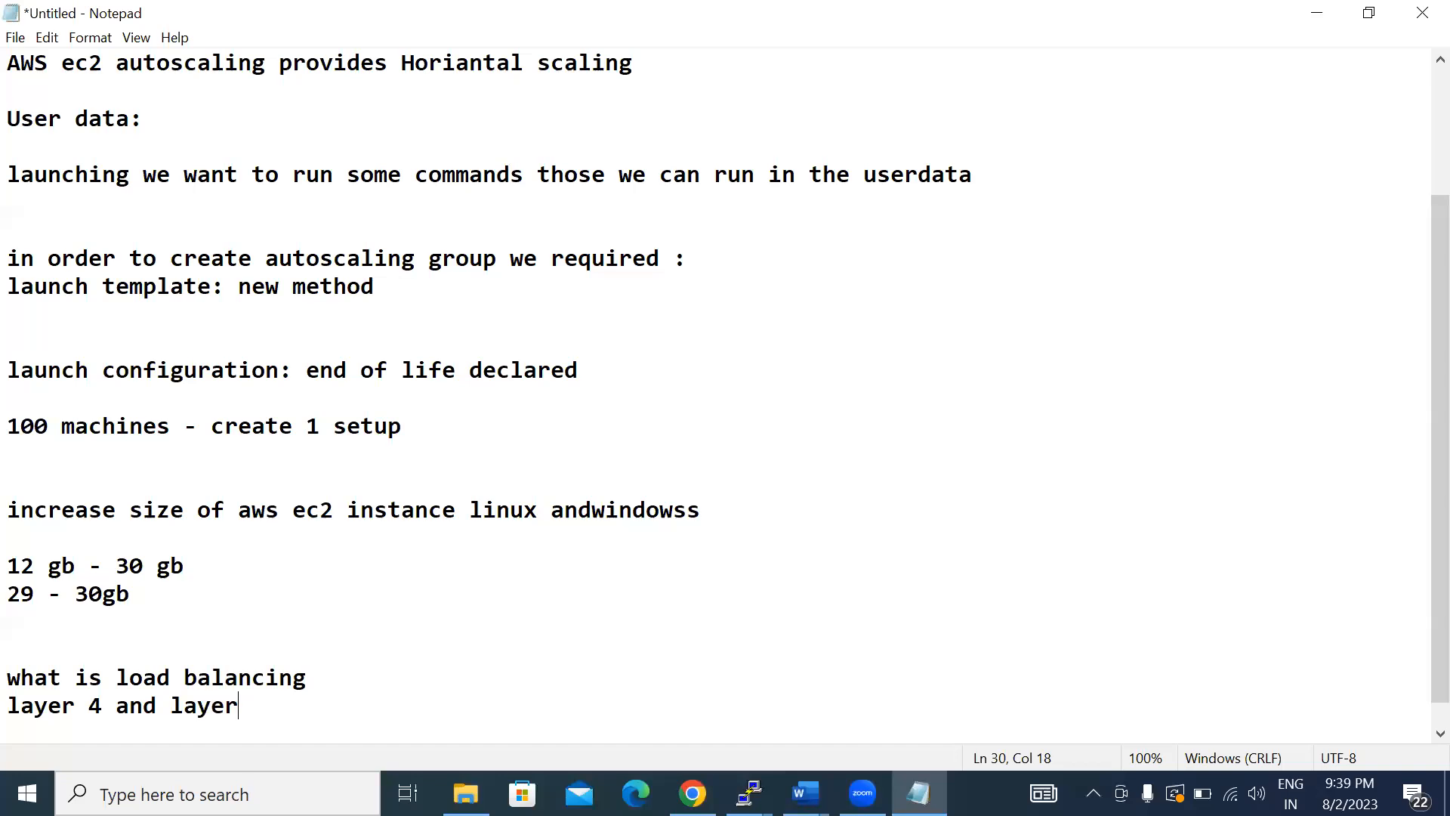
text(7  load balancing)
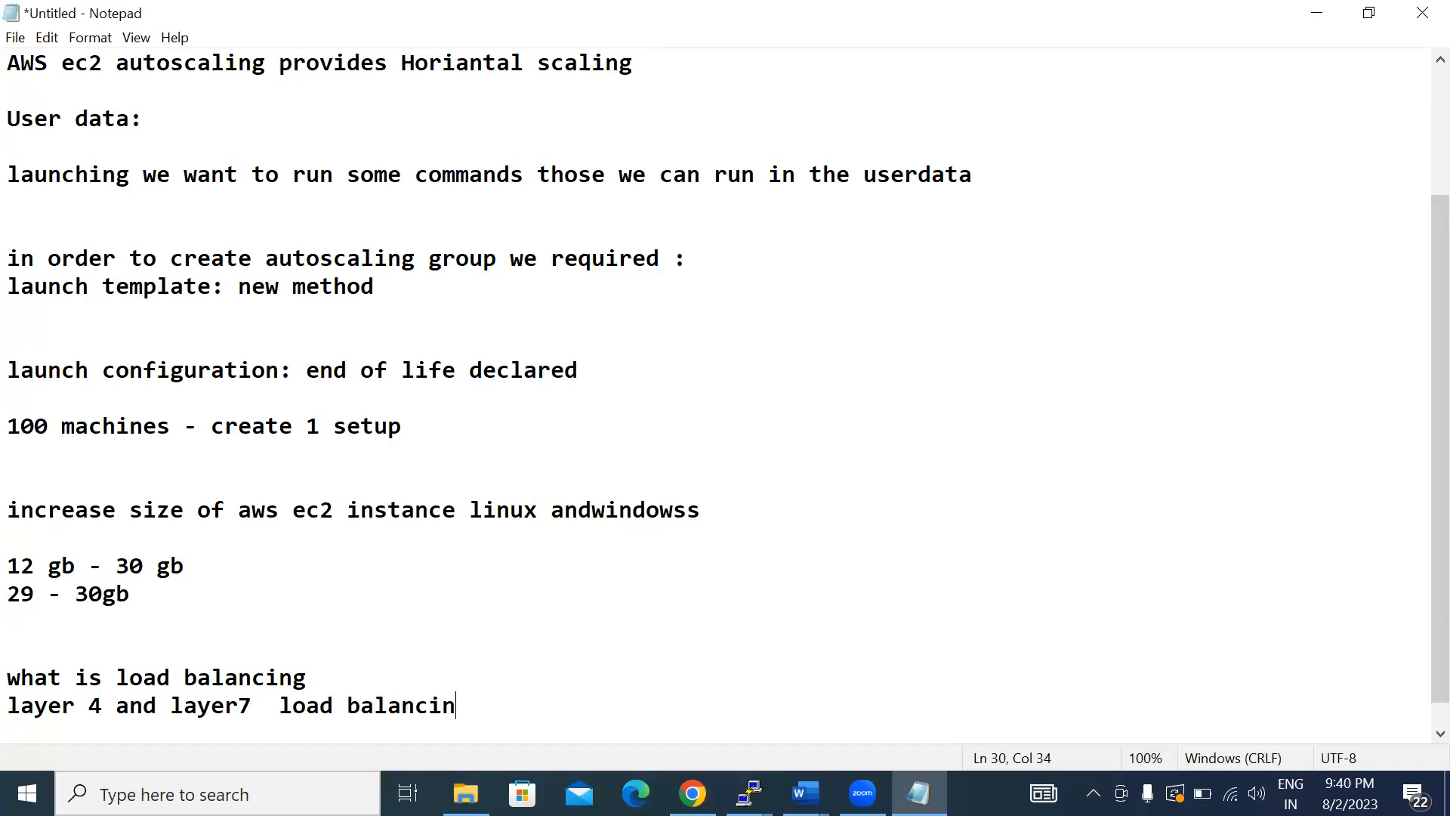
- Add the protocol topics "tcp/ip udp http and https" and "ssl and tls" on separate lines below the layer 4 and layer7 line
key(Return)
text(tcp)
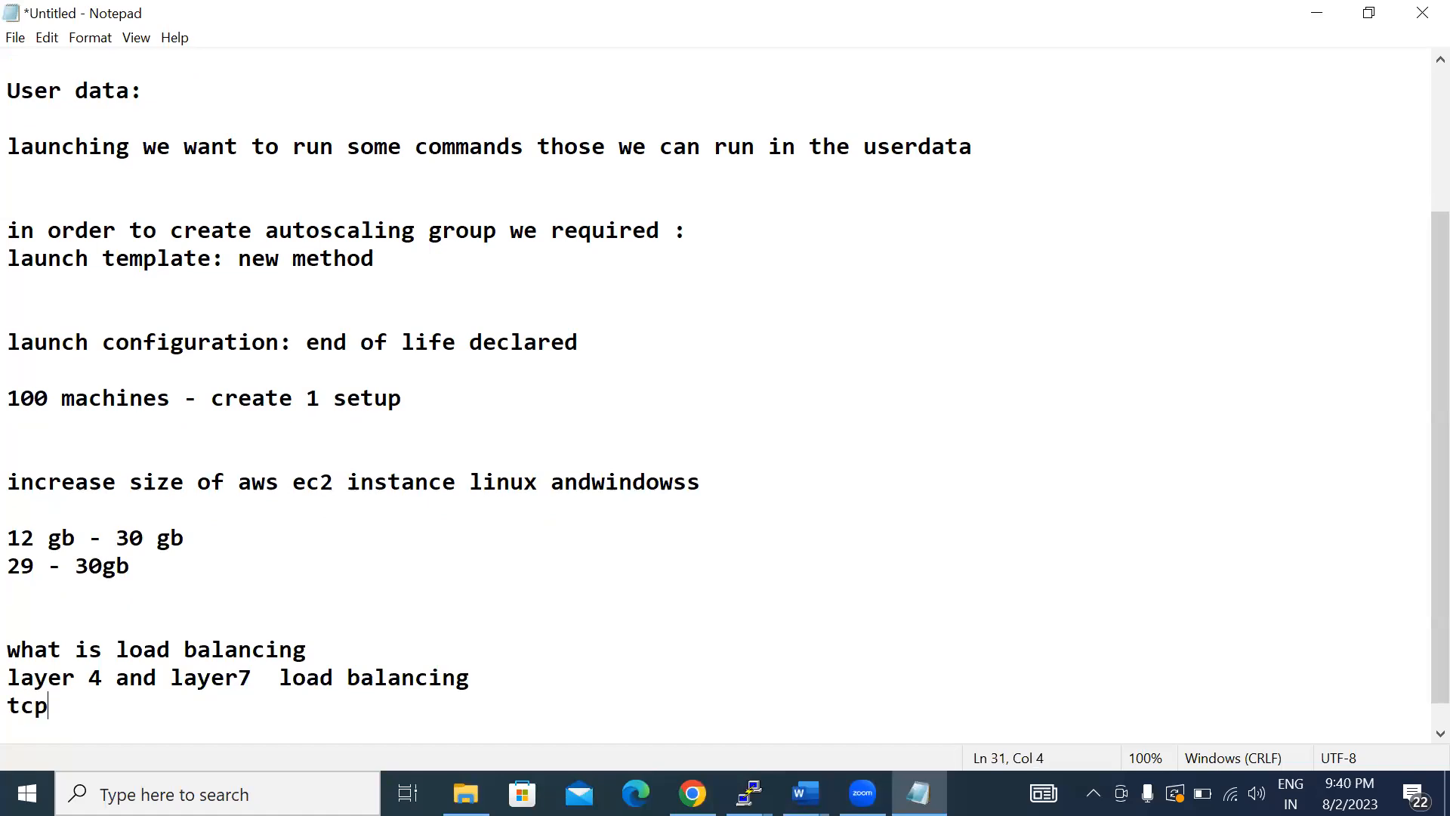
text(/ip udp )
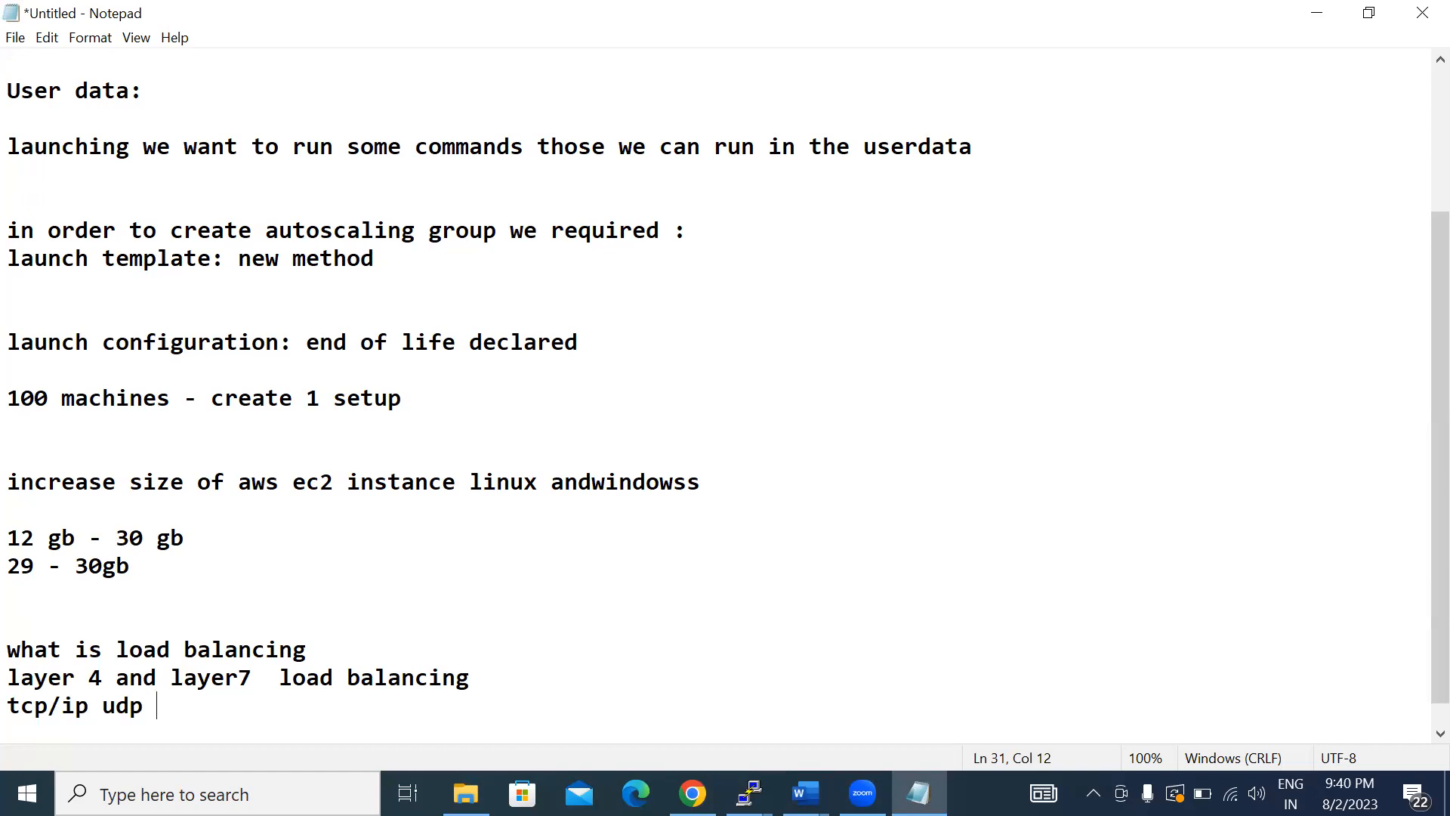
text(http and https)
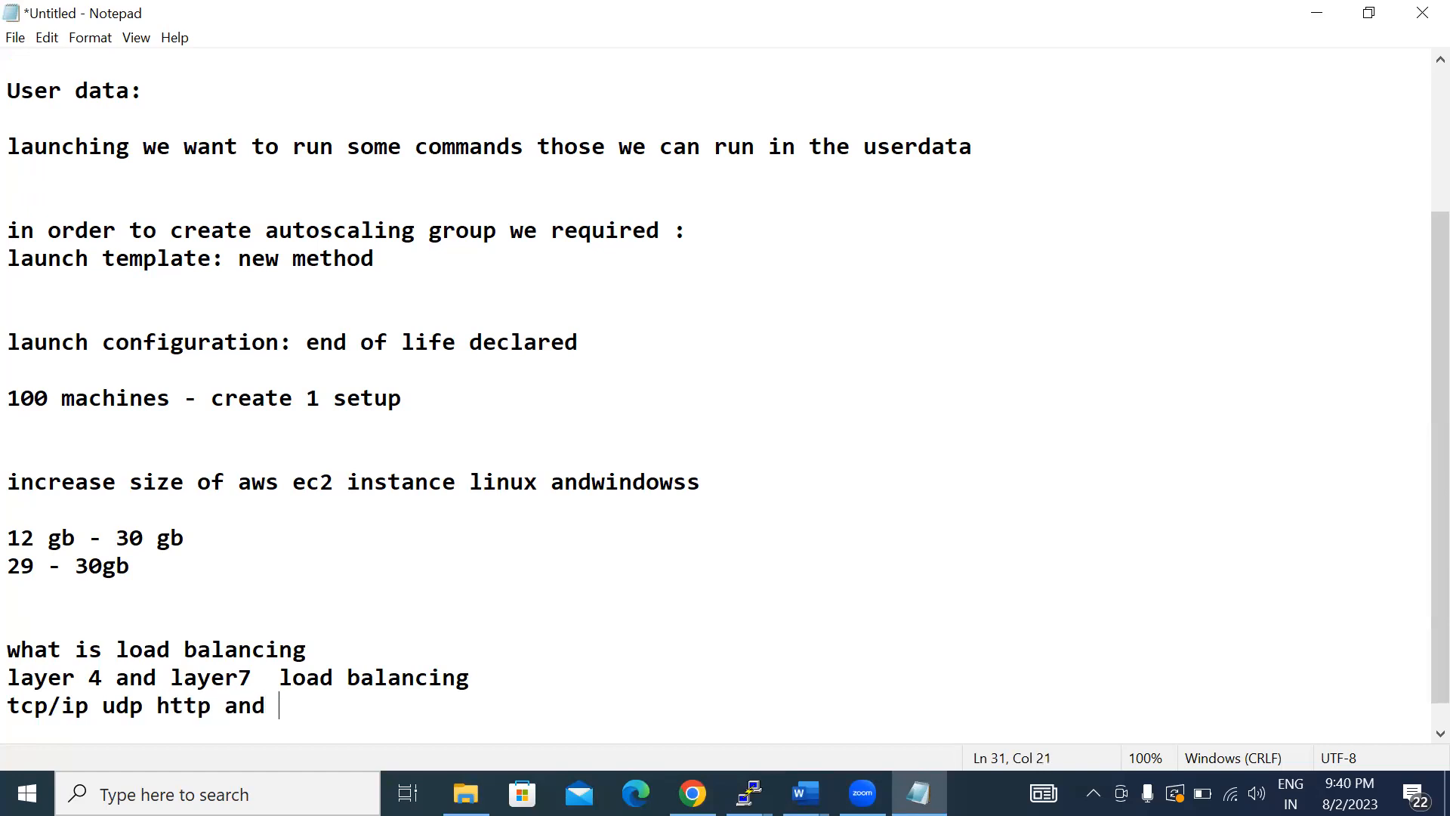
key(Return)
text(ssl and tls)
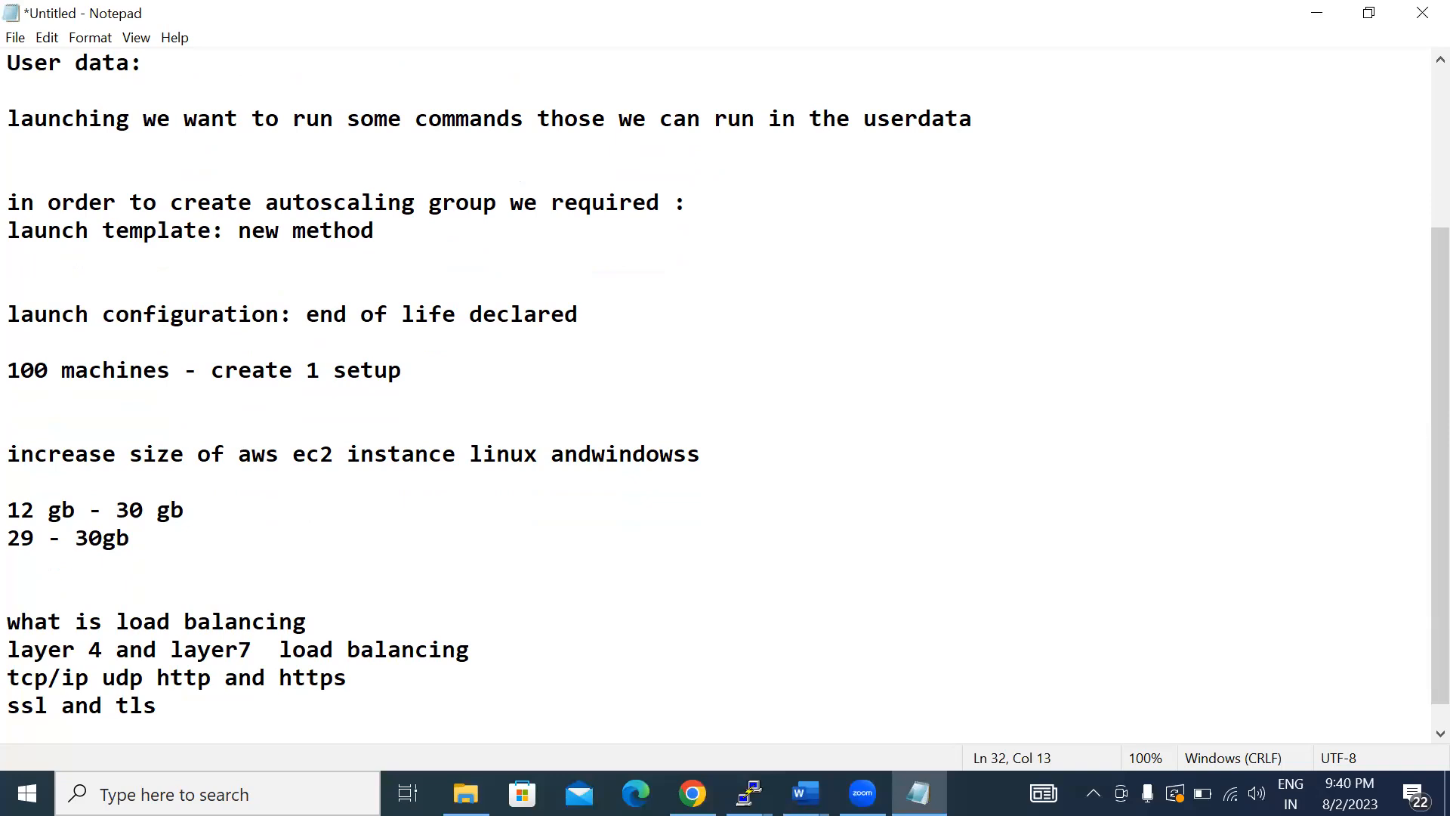
- Add the line "types of algorithms in load balancing" at the end of the notes
key(Return)
text(tyo)
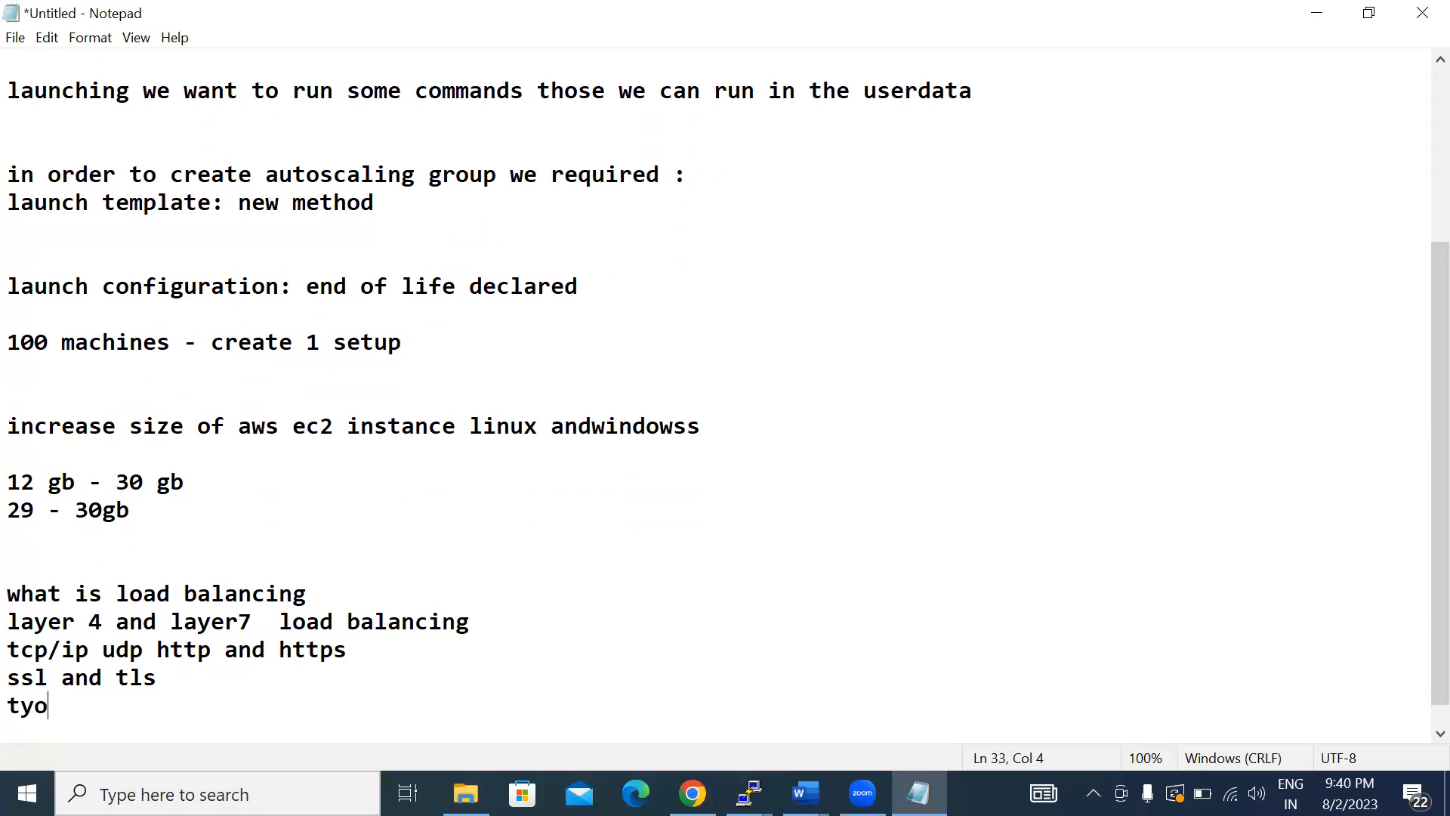
key(BackSpace)
text(pes of algo)
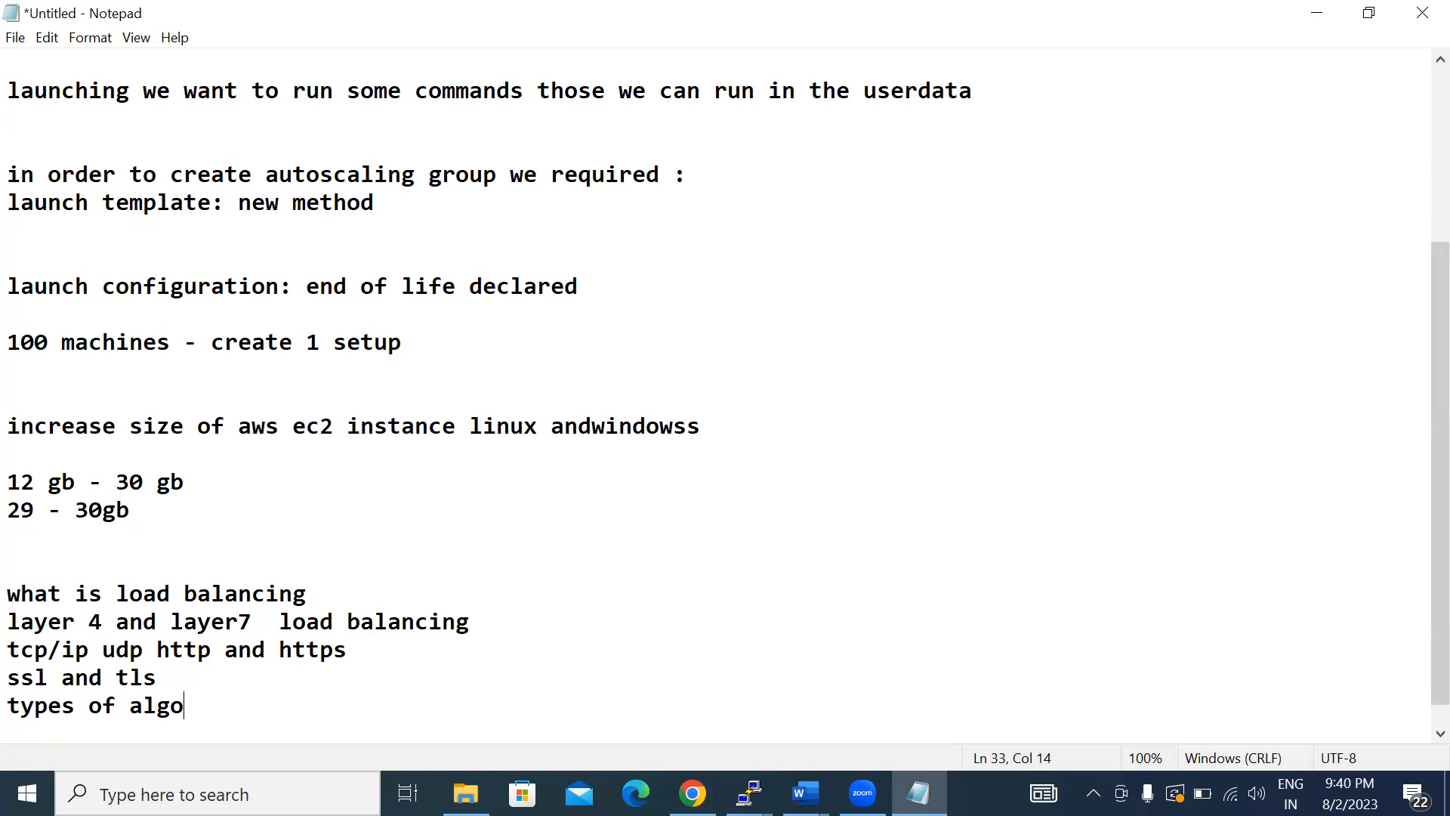
text(rithms in loa)
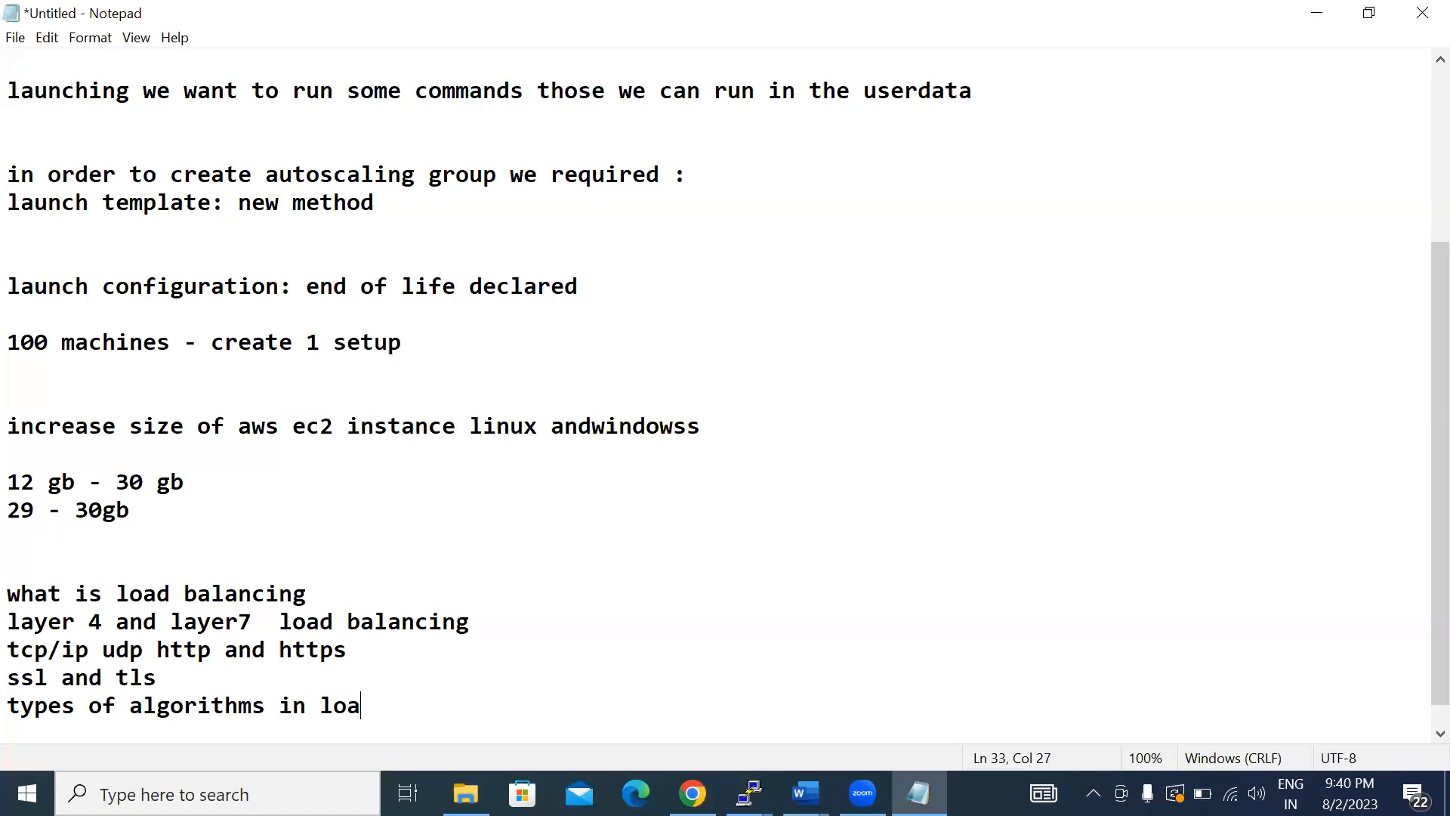
text(d balancing)
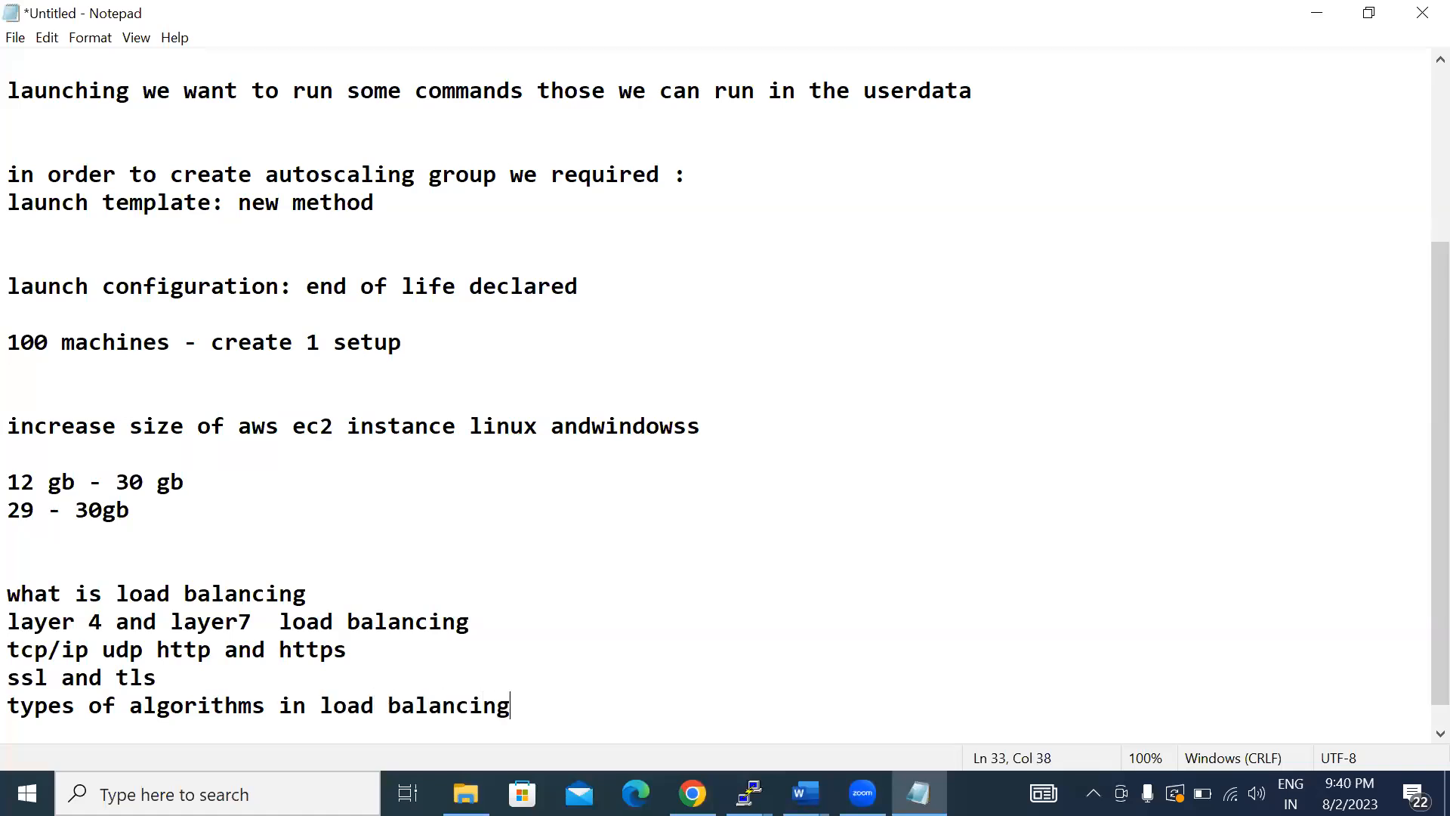
- Add the line "what is proximity" below the load balancing algorithms topic
key(Return)
text(what is p)
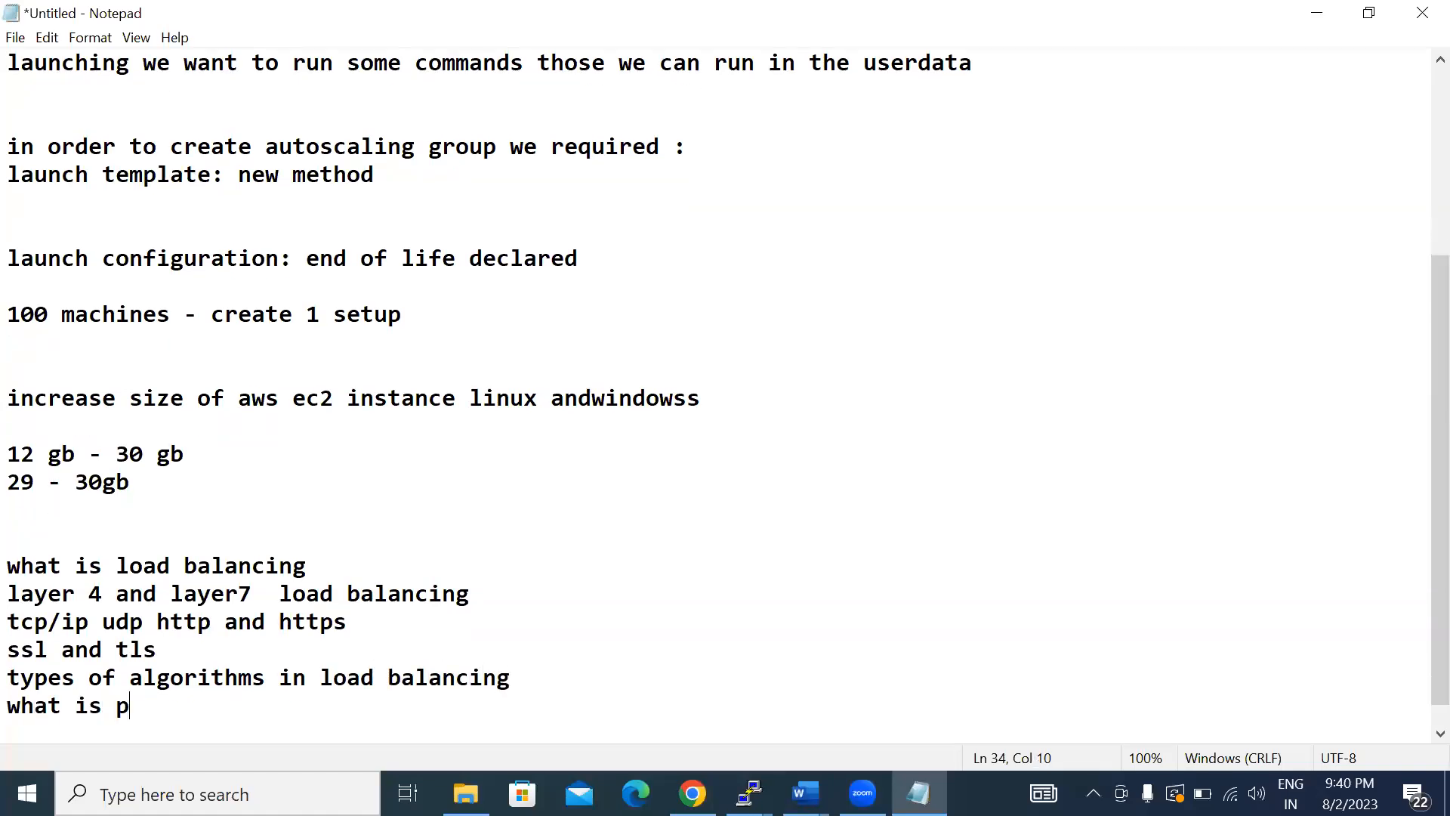
text(roximity)
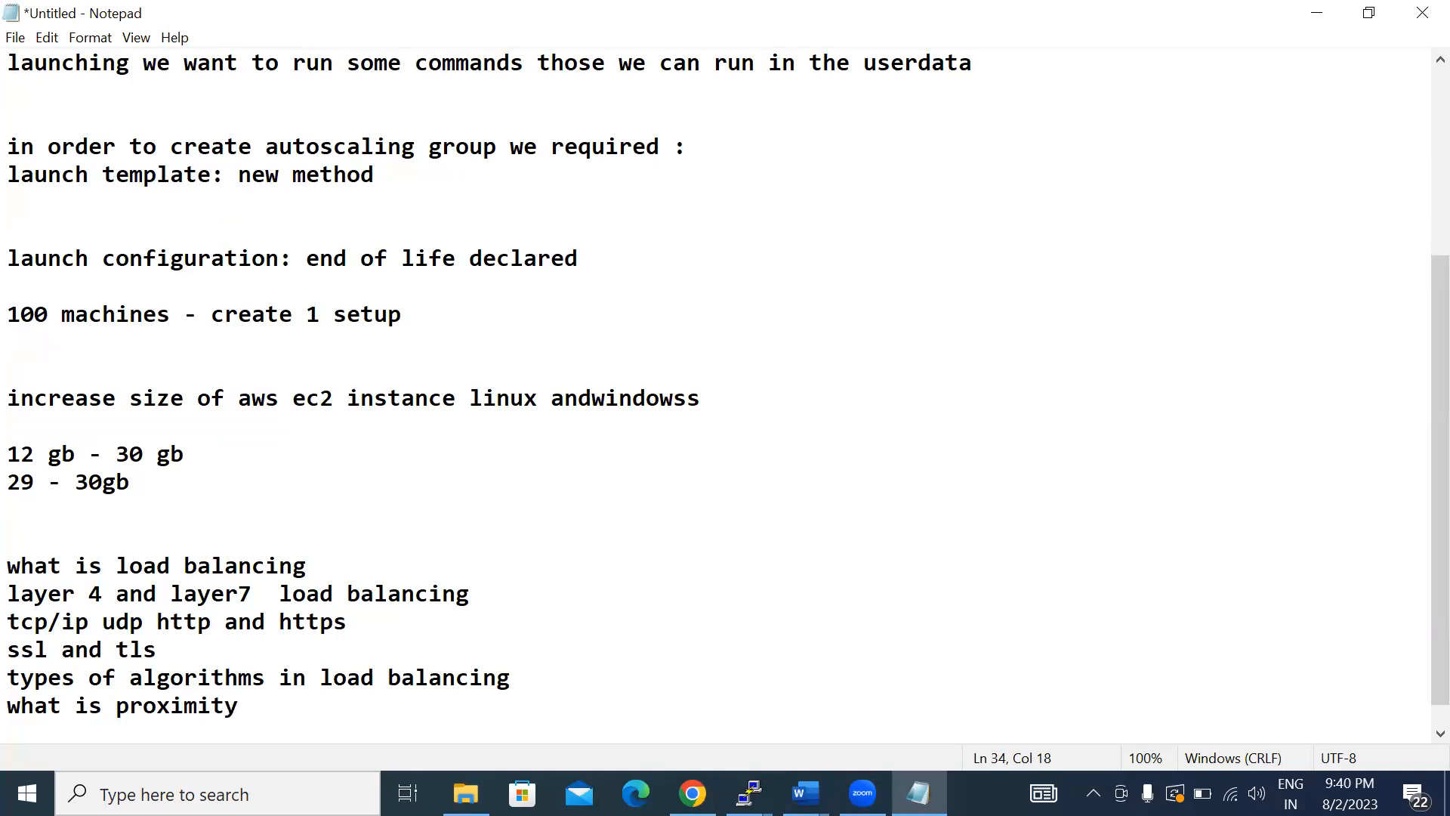
- Copy the load balancing topics from "what is load balancing" through "what is proximity"
drag(414, 595, 207, 541)
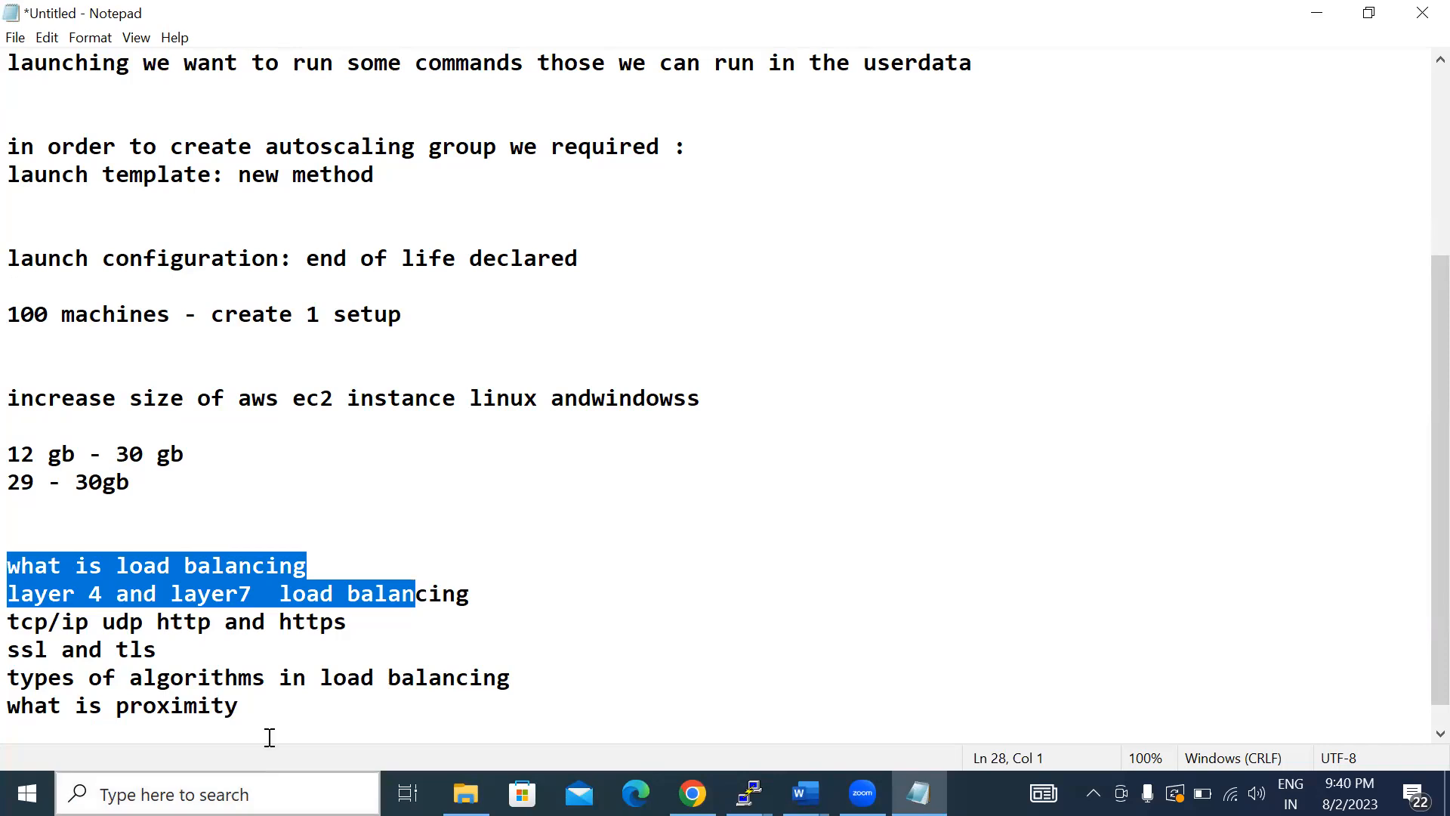
click(262, 703)
shift+click(10, 568)
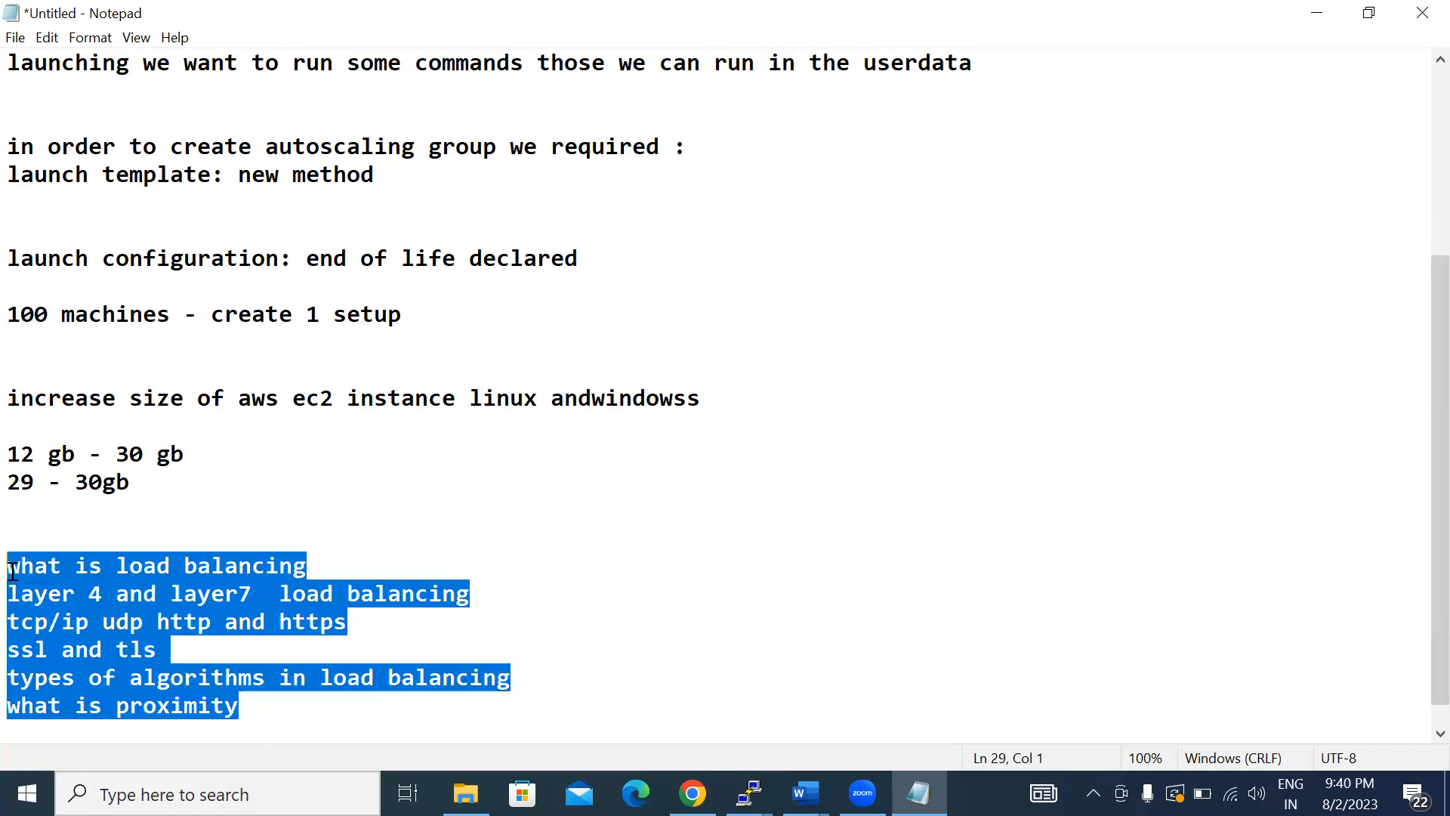
right_click(55, 613)
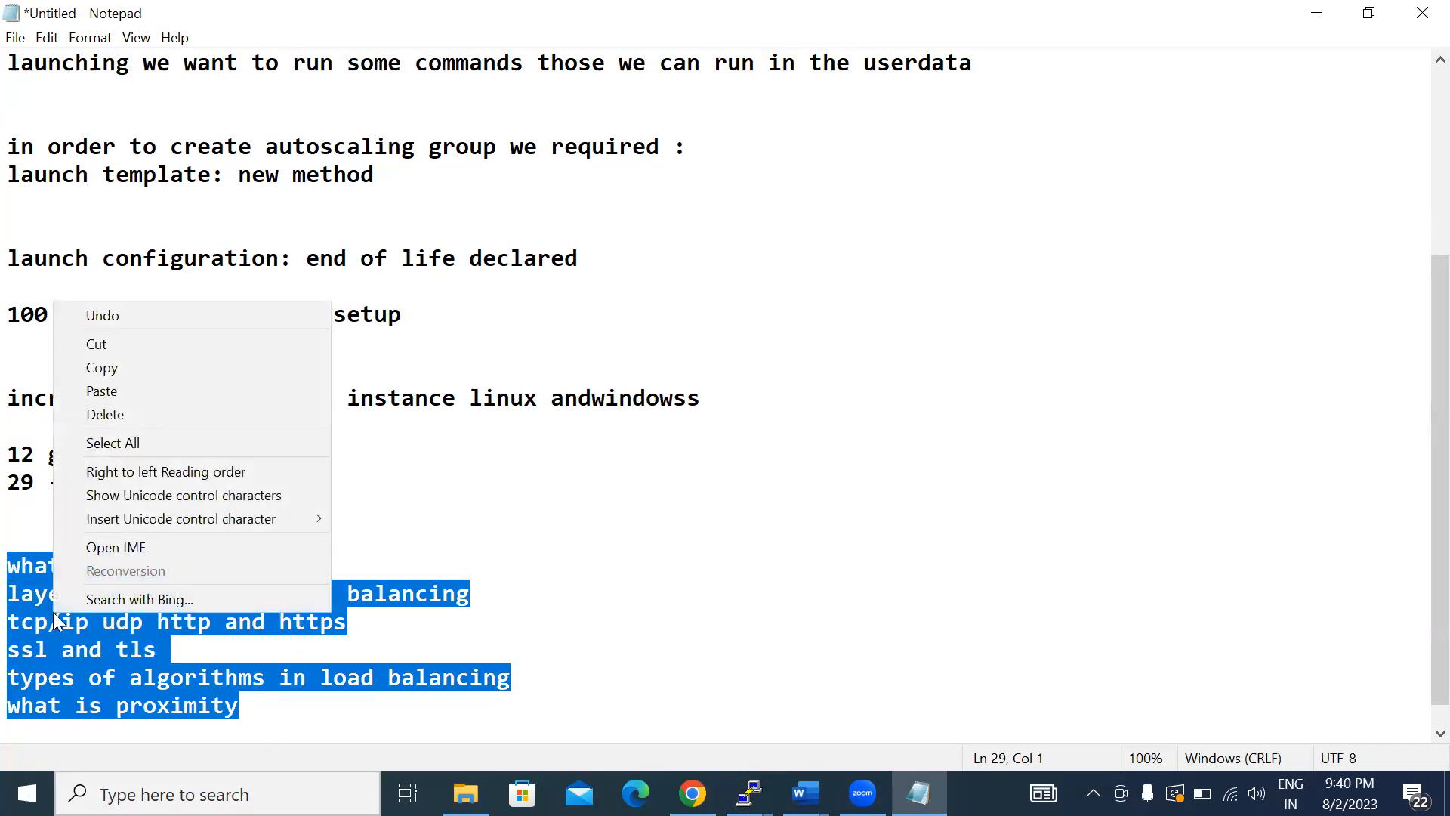
click(118, 370)
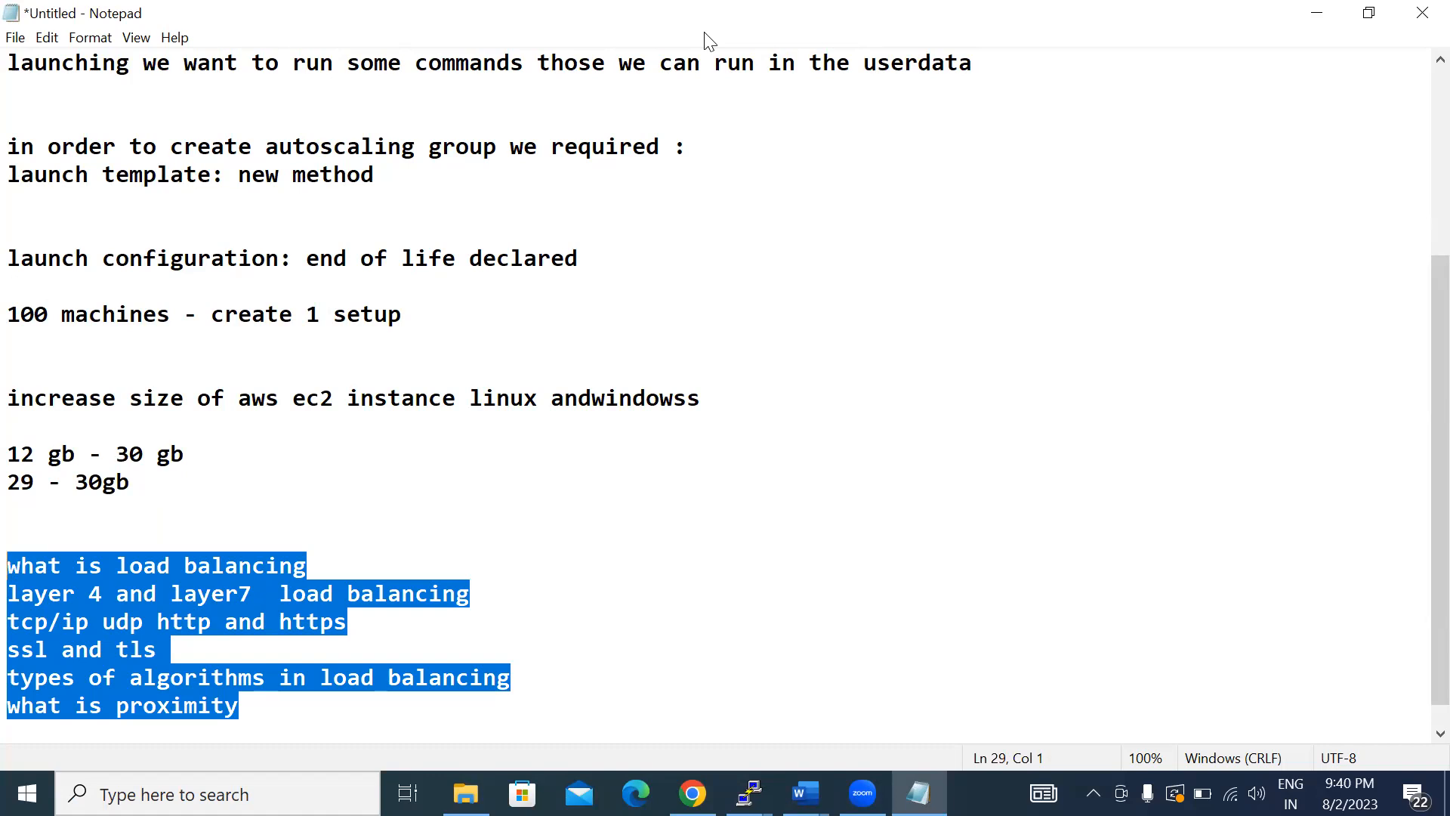
- Turn on clipboard history and insert the copied load balancing topics from it
click(704, 32)
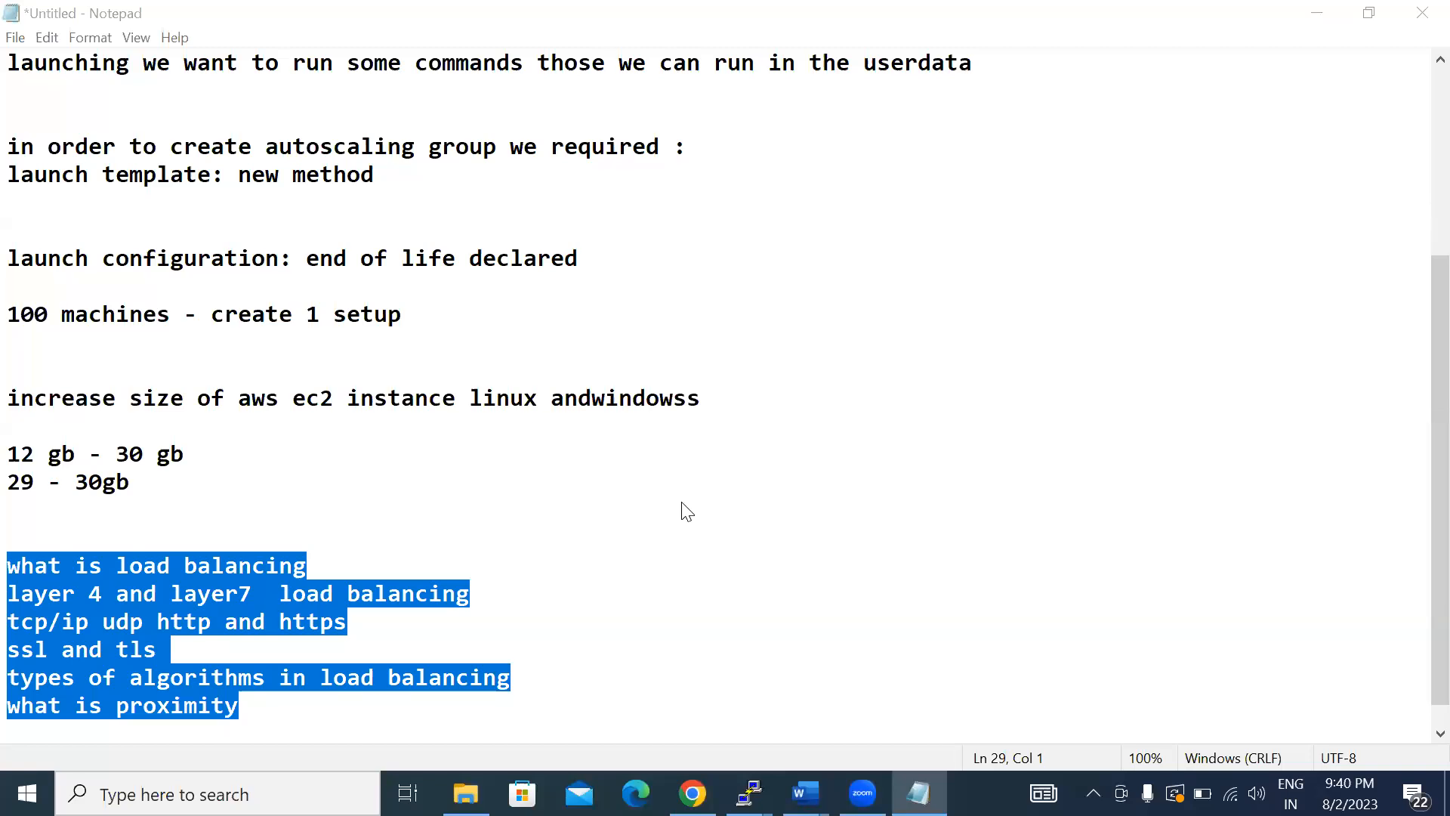
key(super+v)
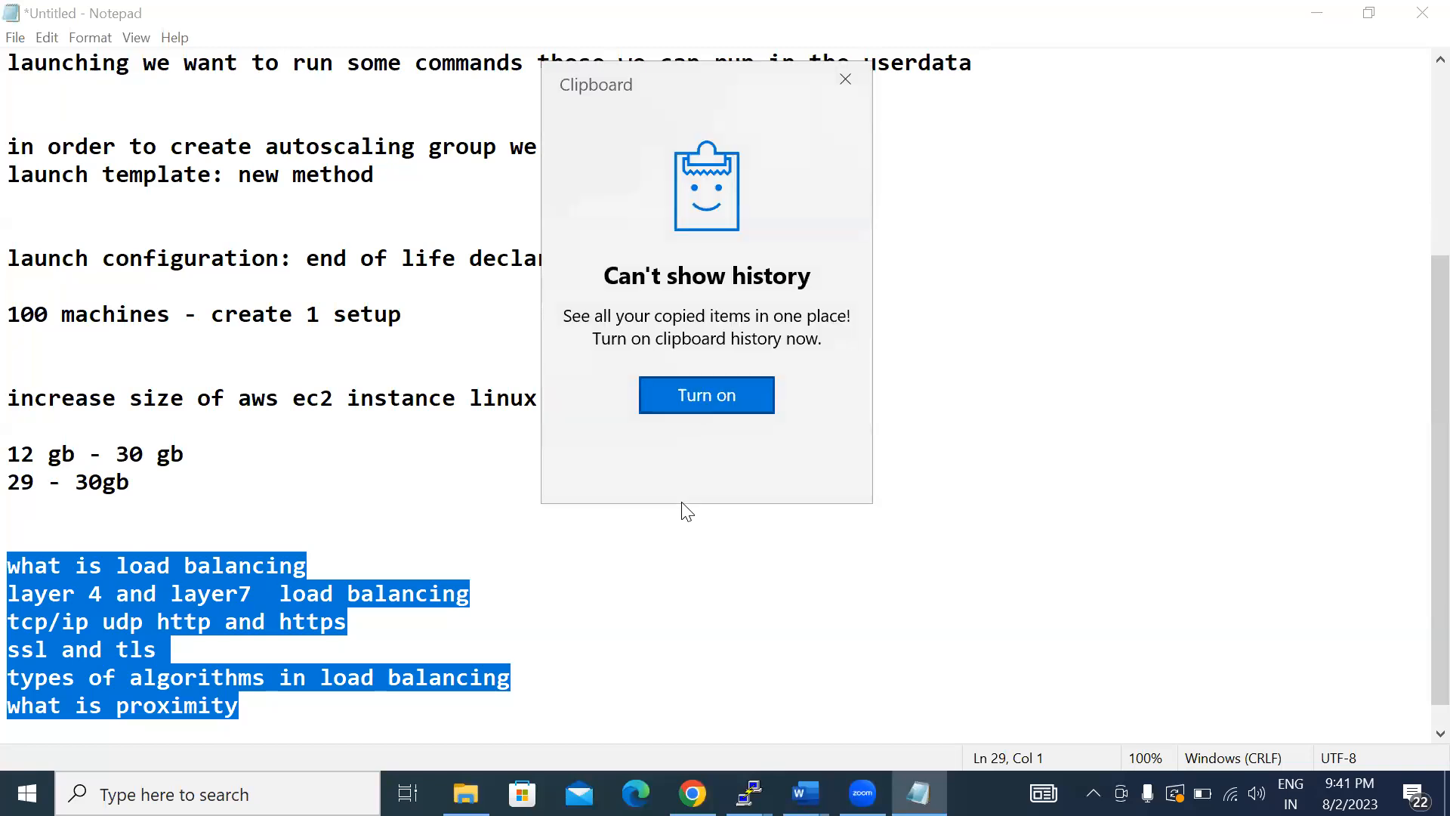
key(Return)
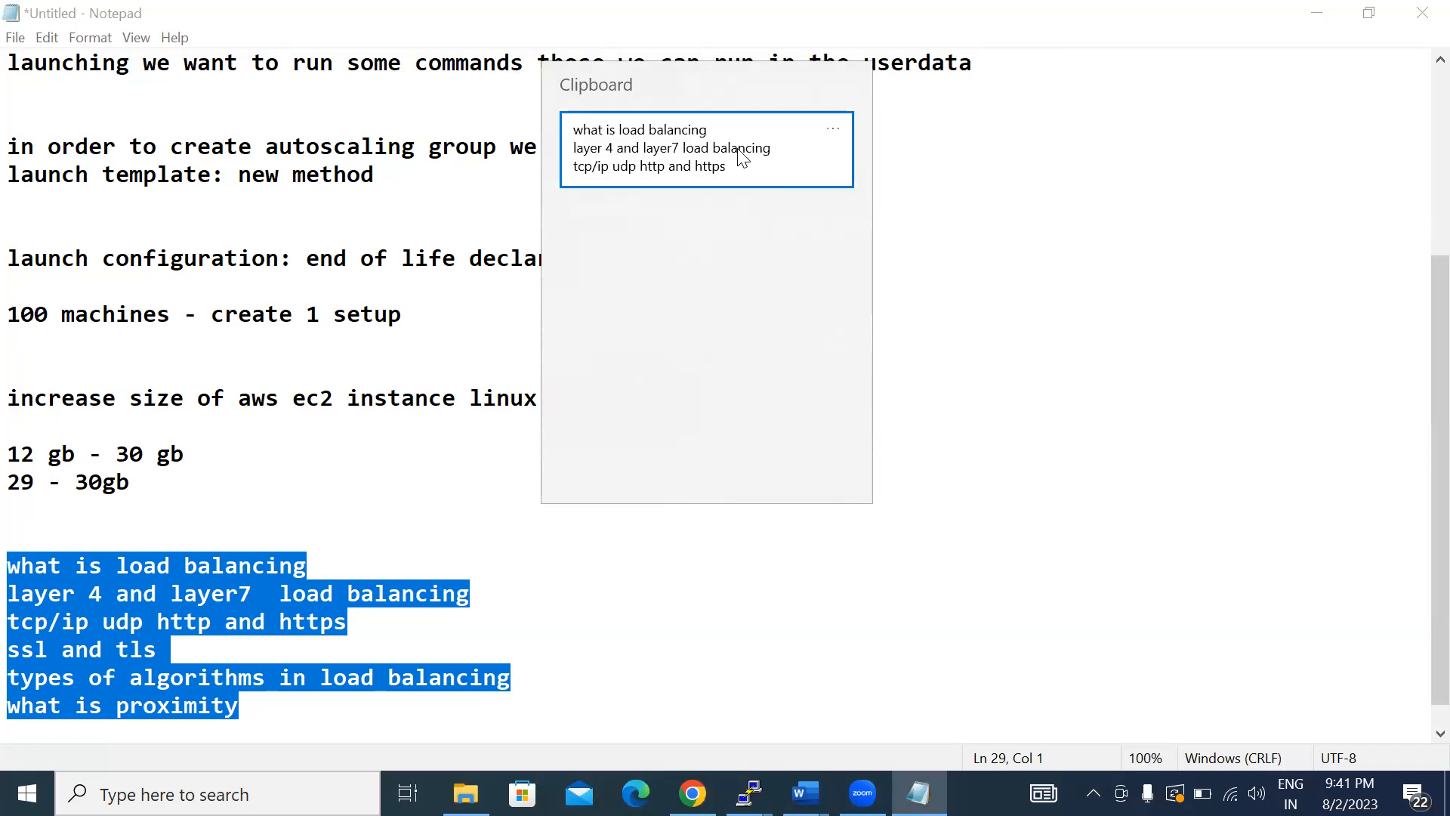
click(722, 143)
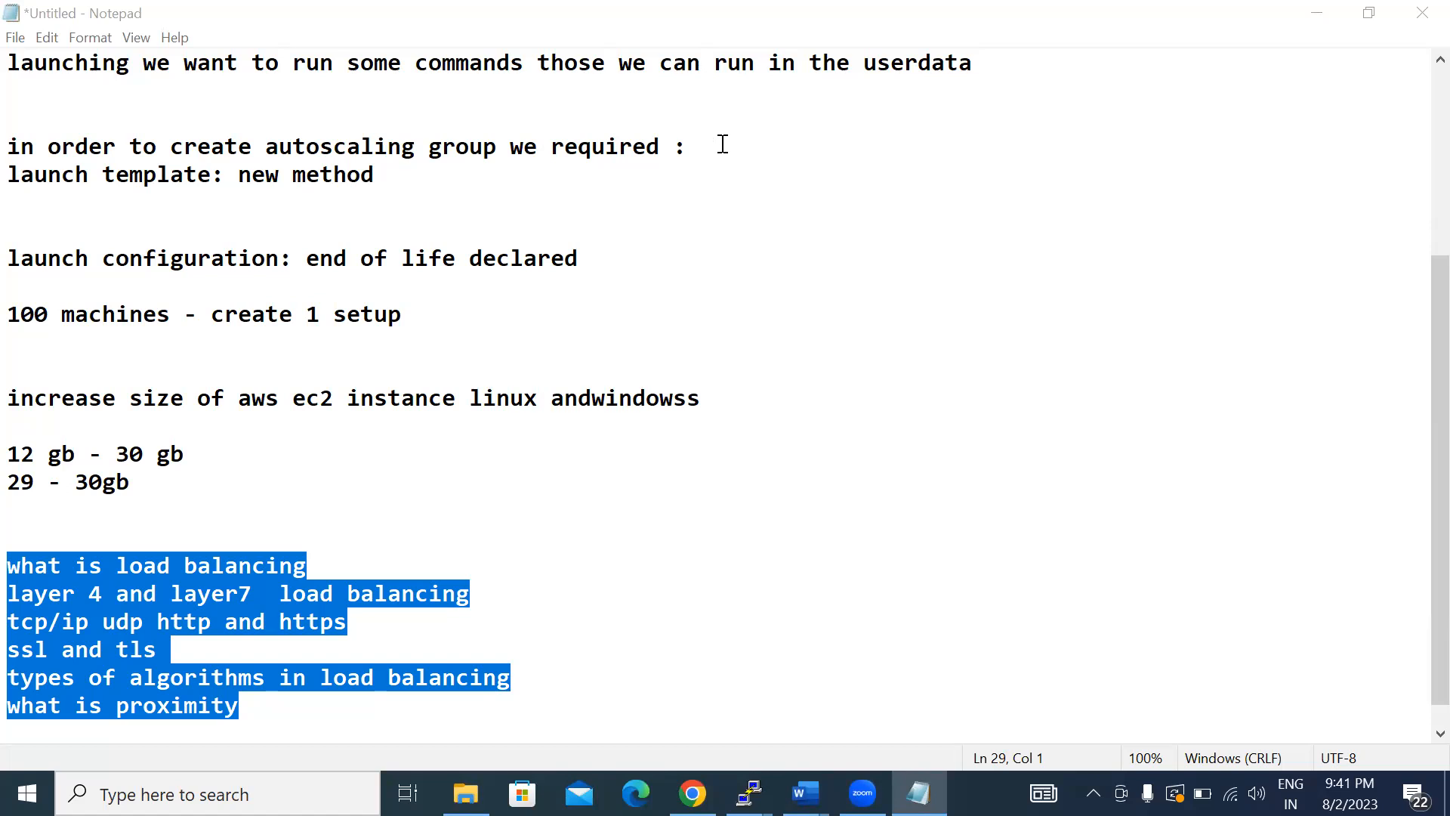
- Leave two blank lines after the proximity topic and add the line "F5 load balancer"
key(Right)
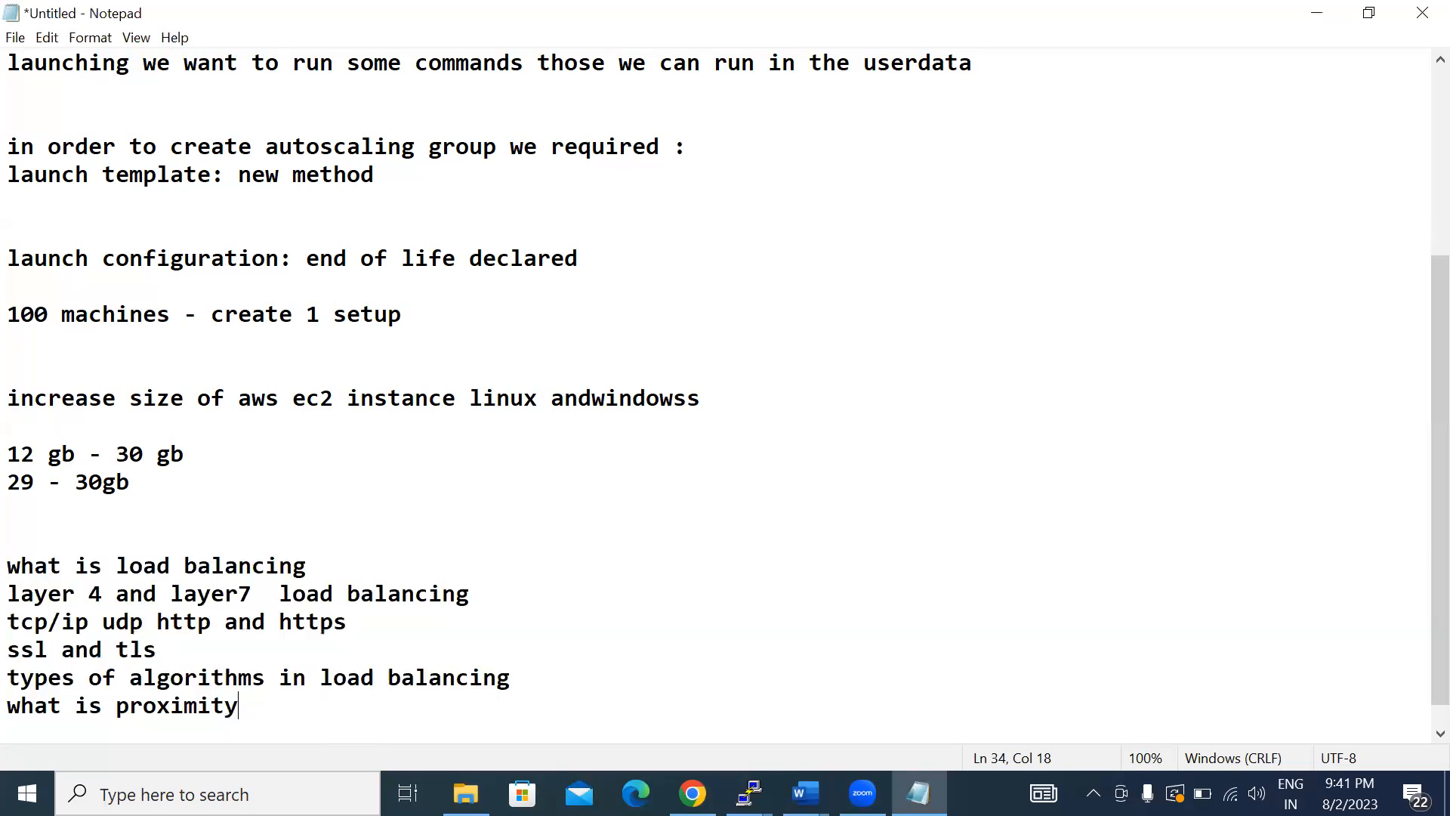
key(Return)
key(Return)
key(Return)
text(F5 )
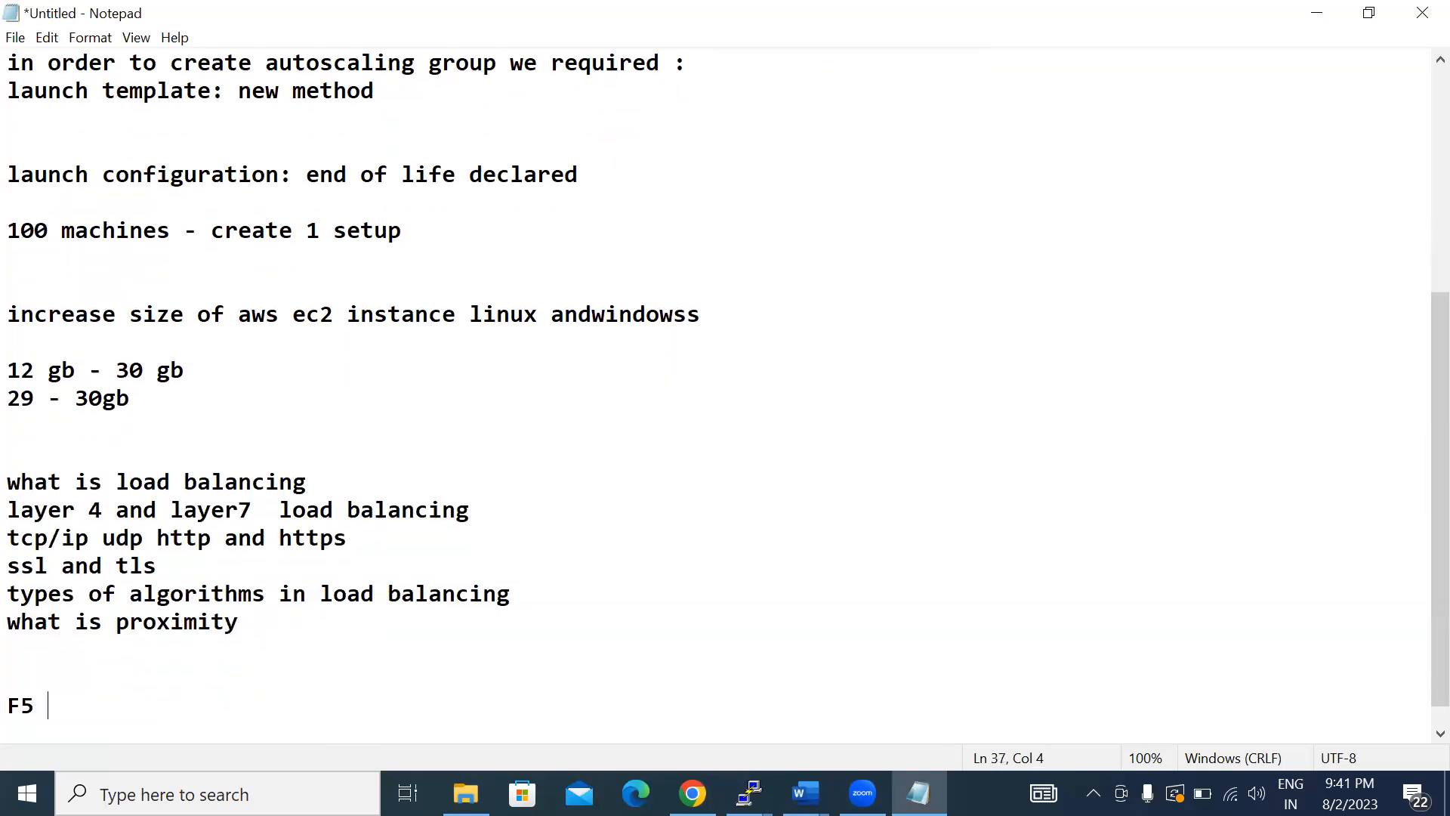
text(load balancer)
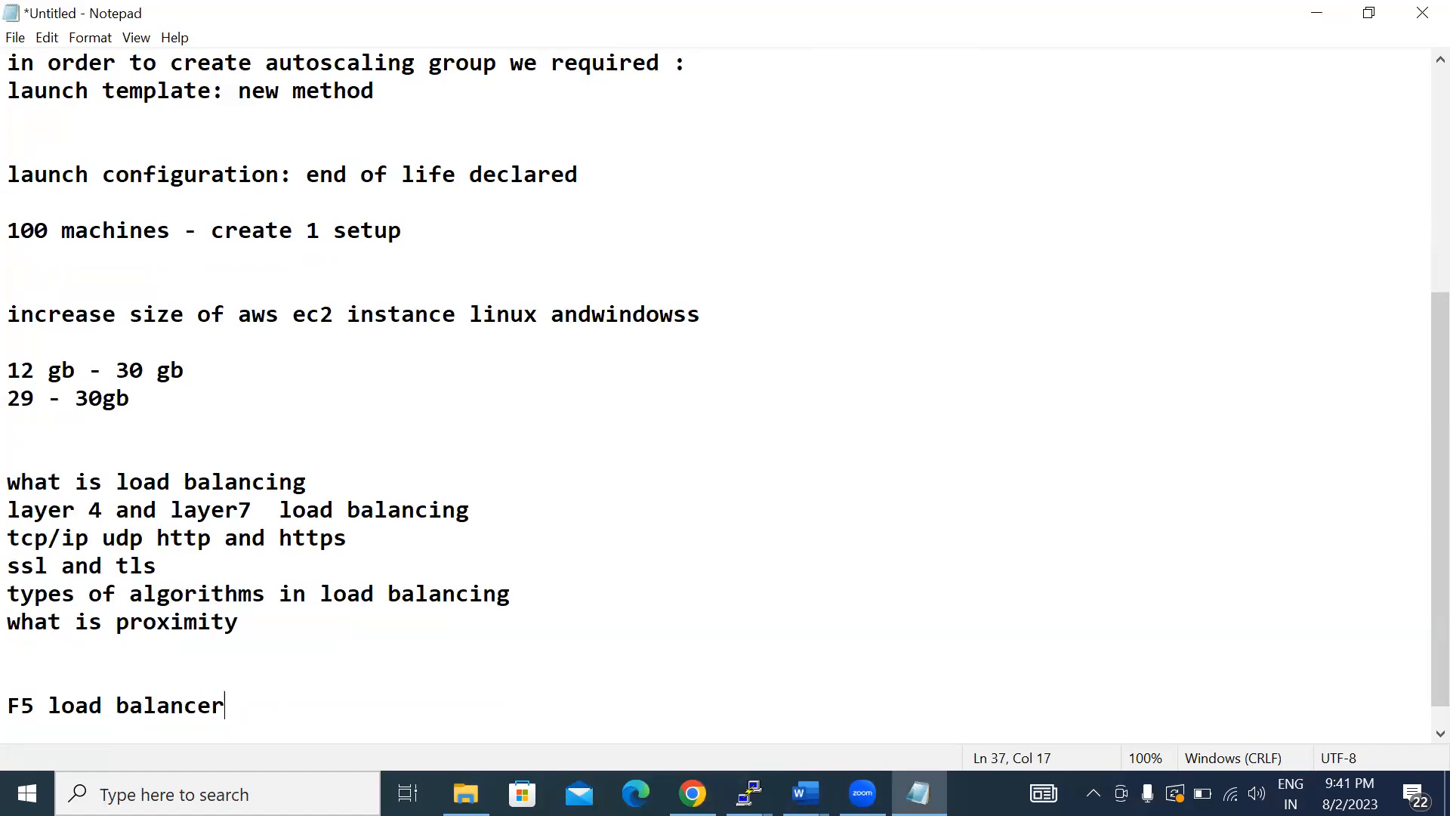
- Add the product names "citrix netscaler" and "ha proxy" on separate lines below the F5 load balancer line
key(Return)
text(cit)
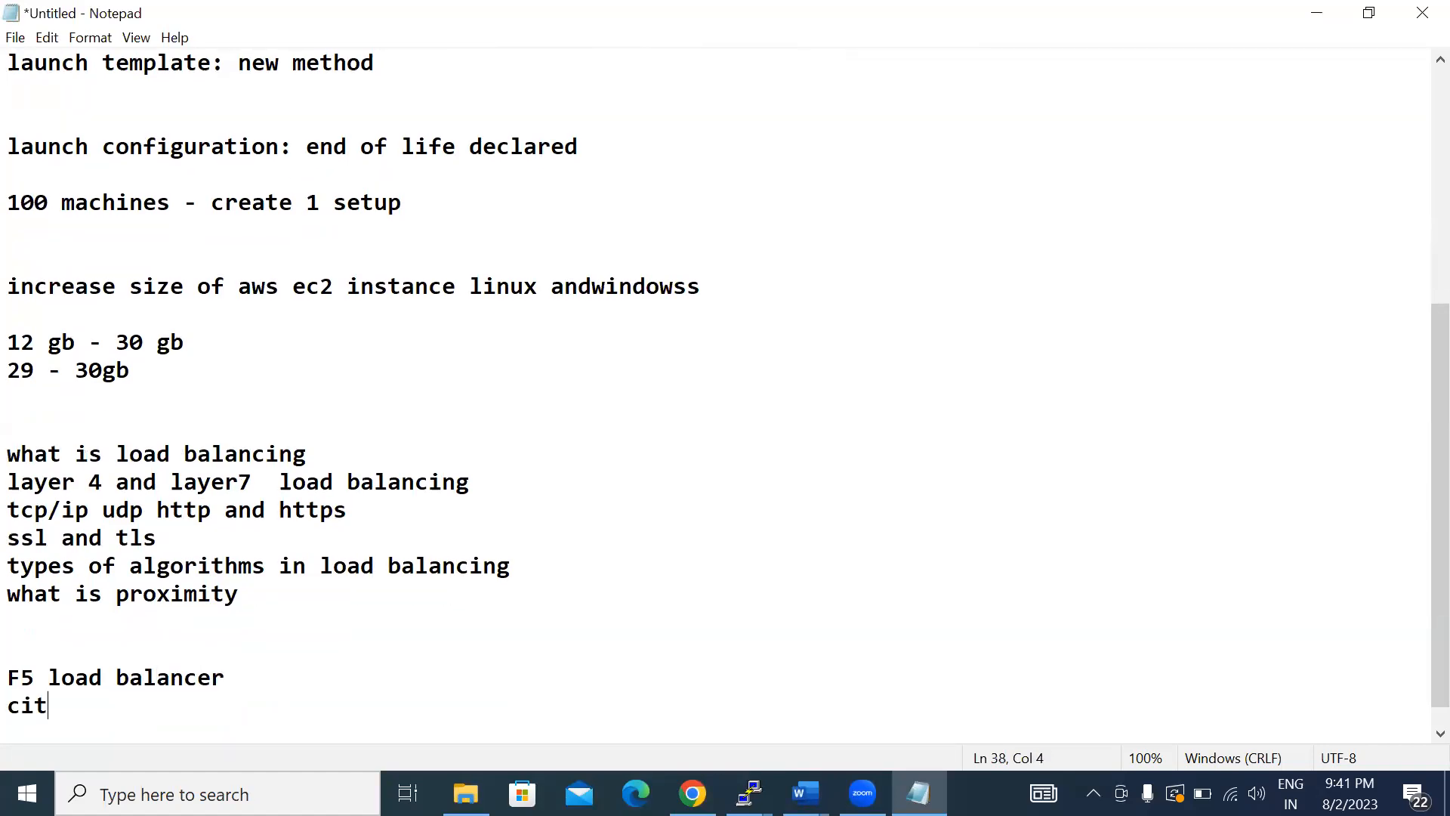
text(rix netscaler)
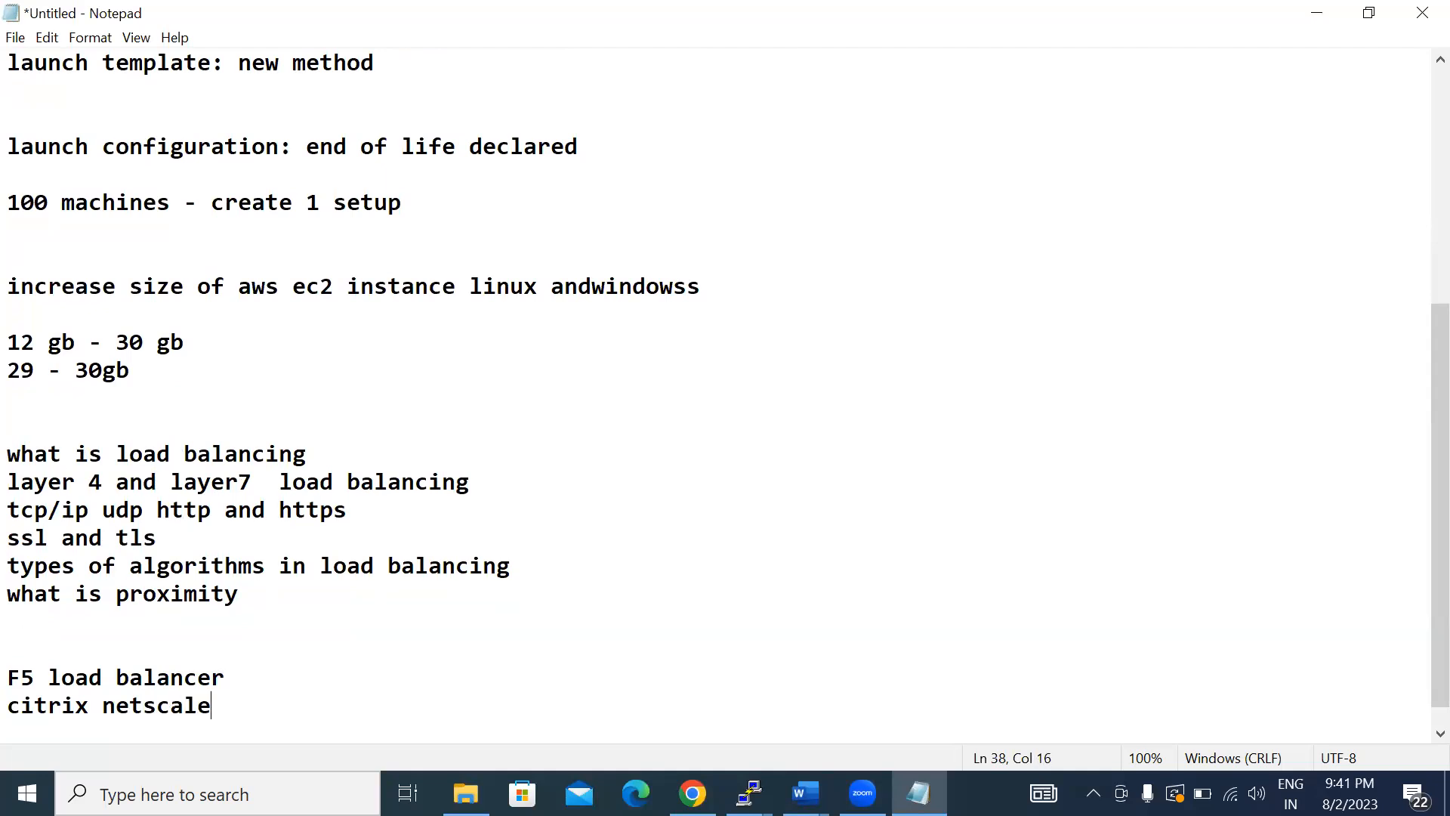
key(Return)
text(ha proxy)
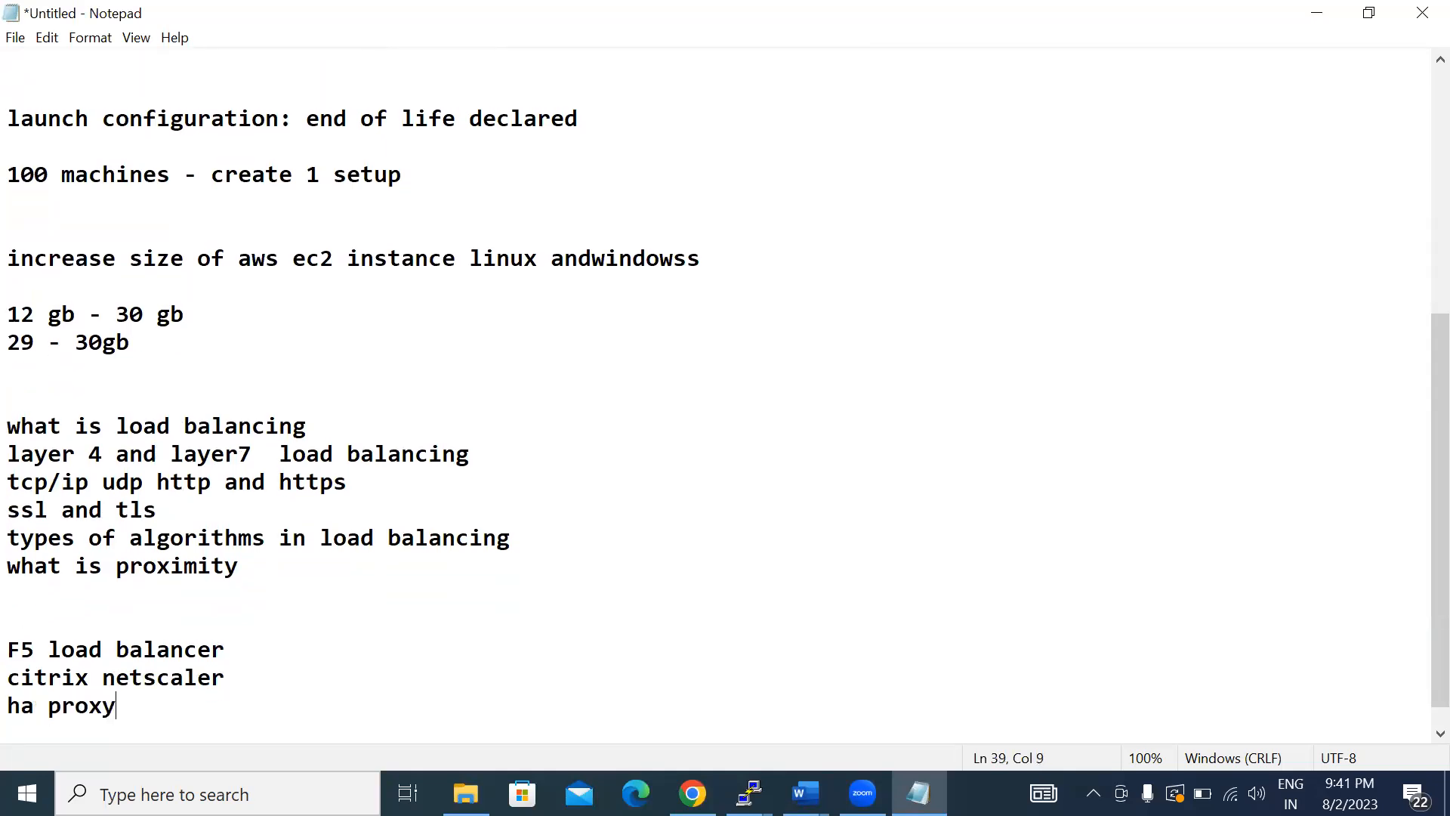
key(Return)
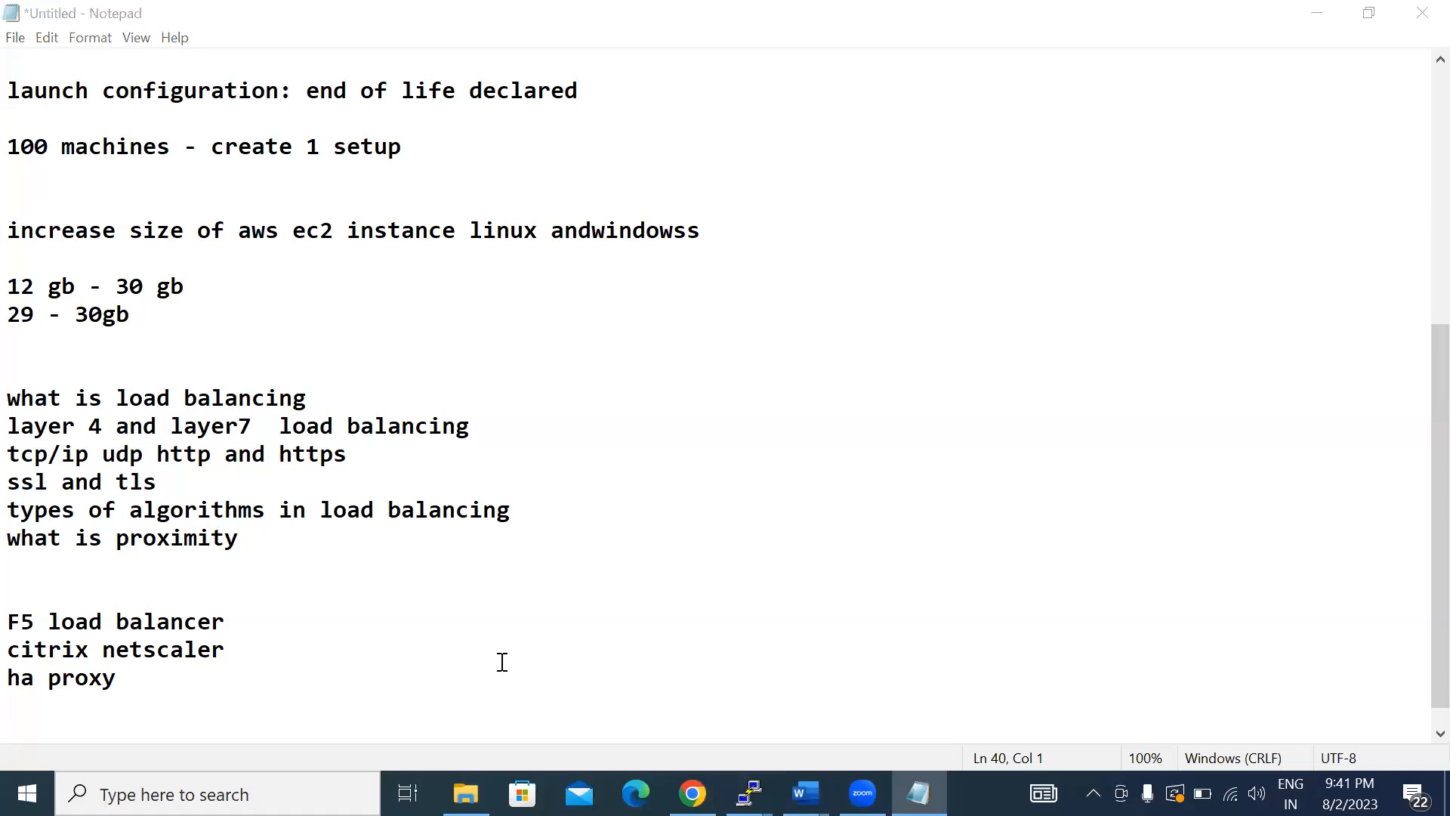
- Leave two blank lines after "ha proxy" and write "for application high availability and scalability aws providing"
click(194, 689)
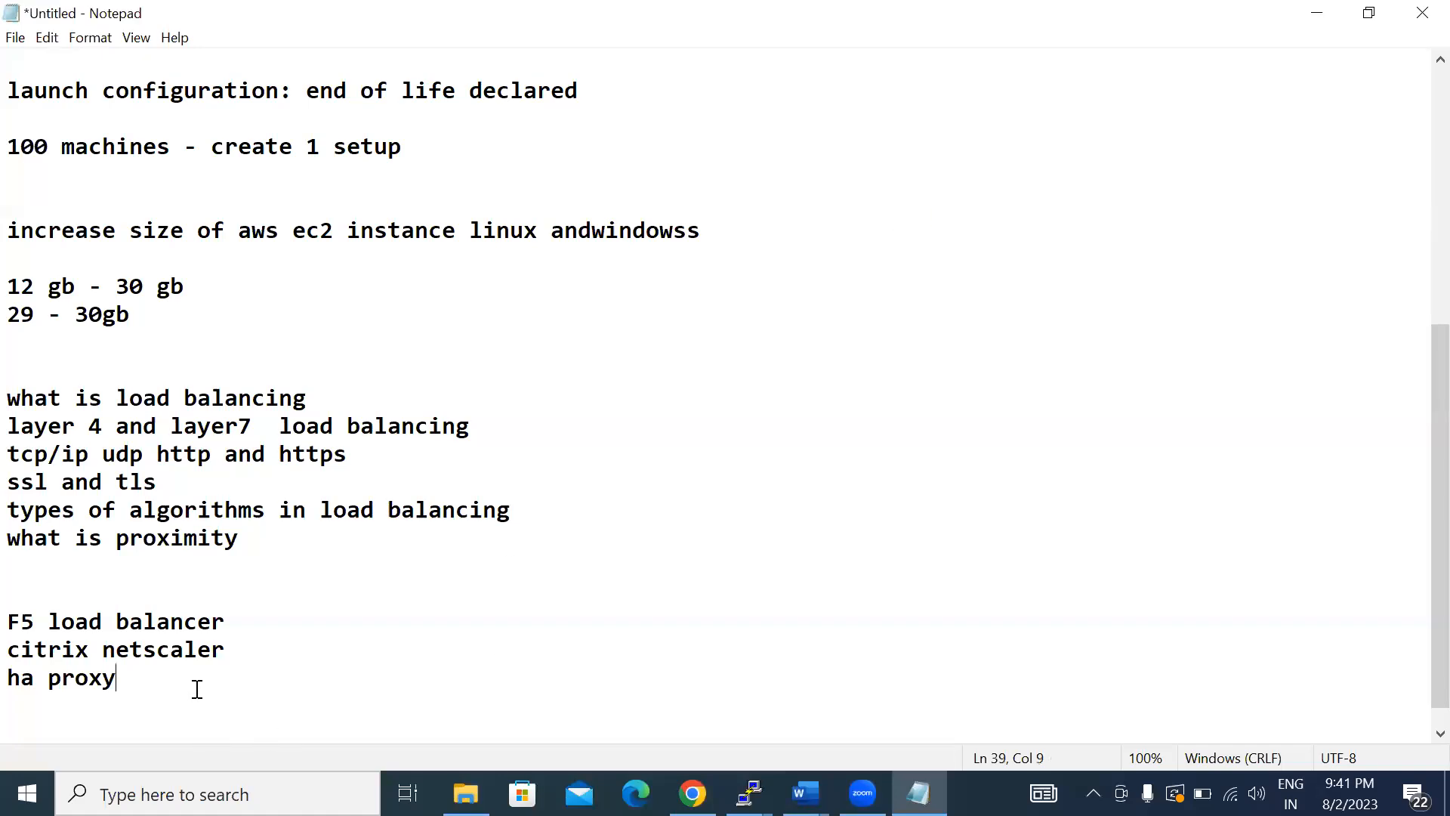
key(Return)
key(Return)
key(Return)
text(for )
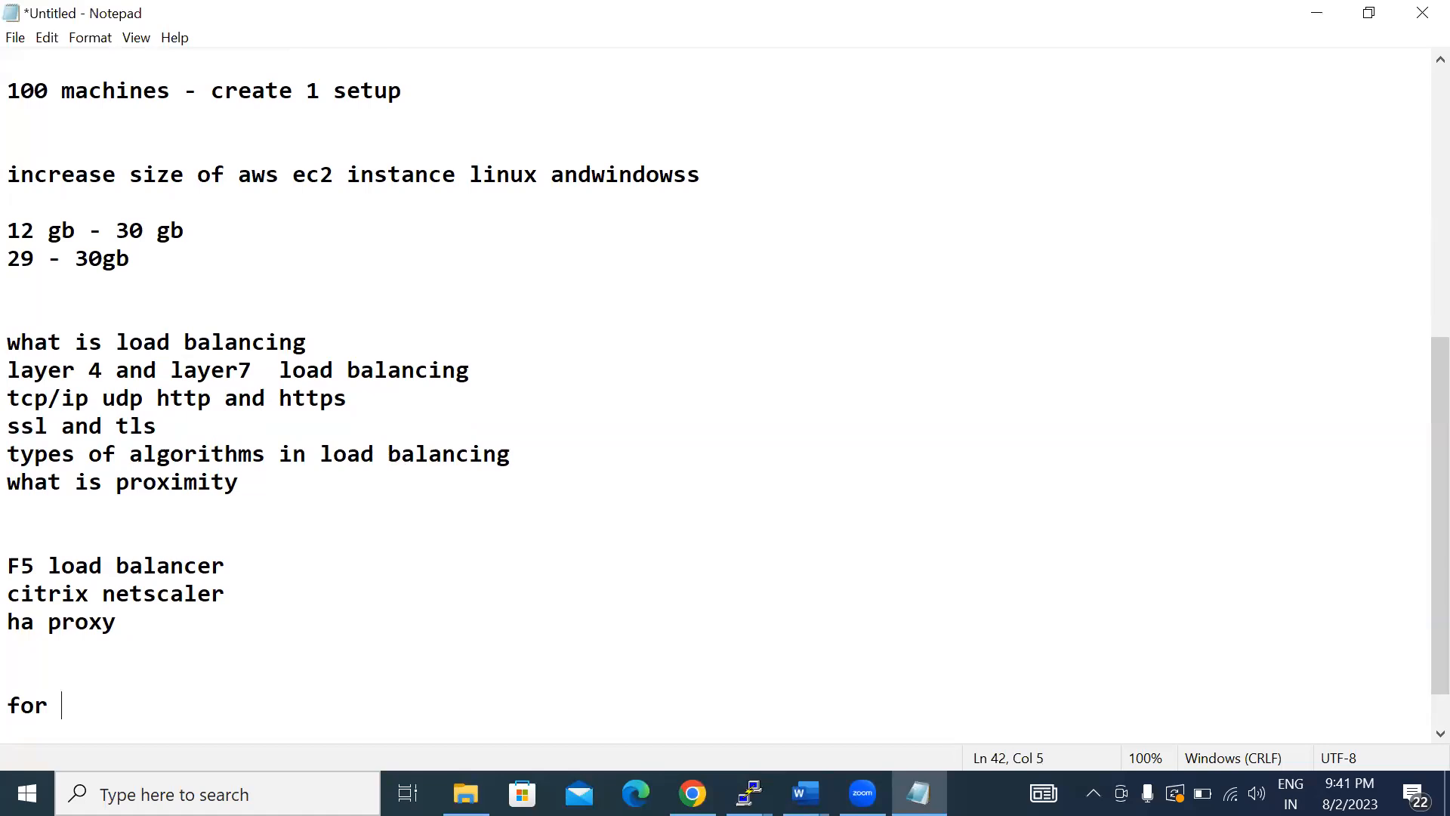
text(application h)
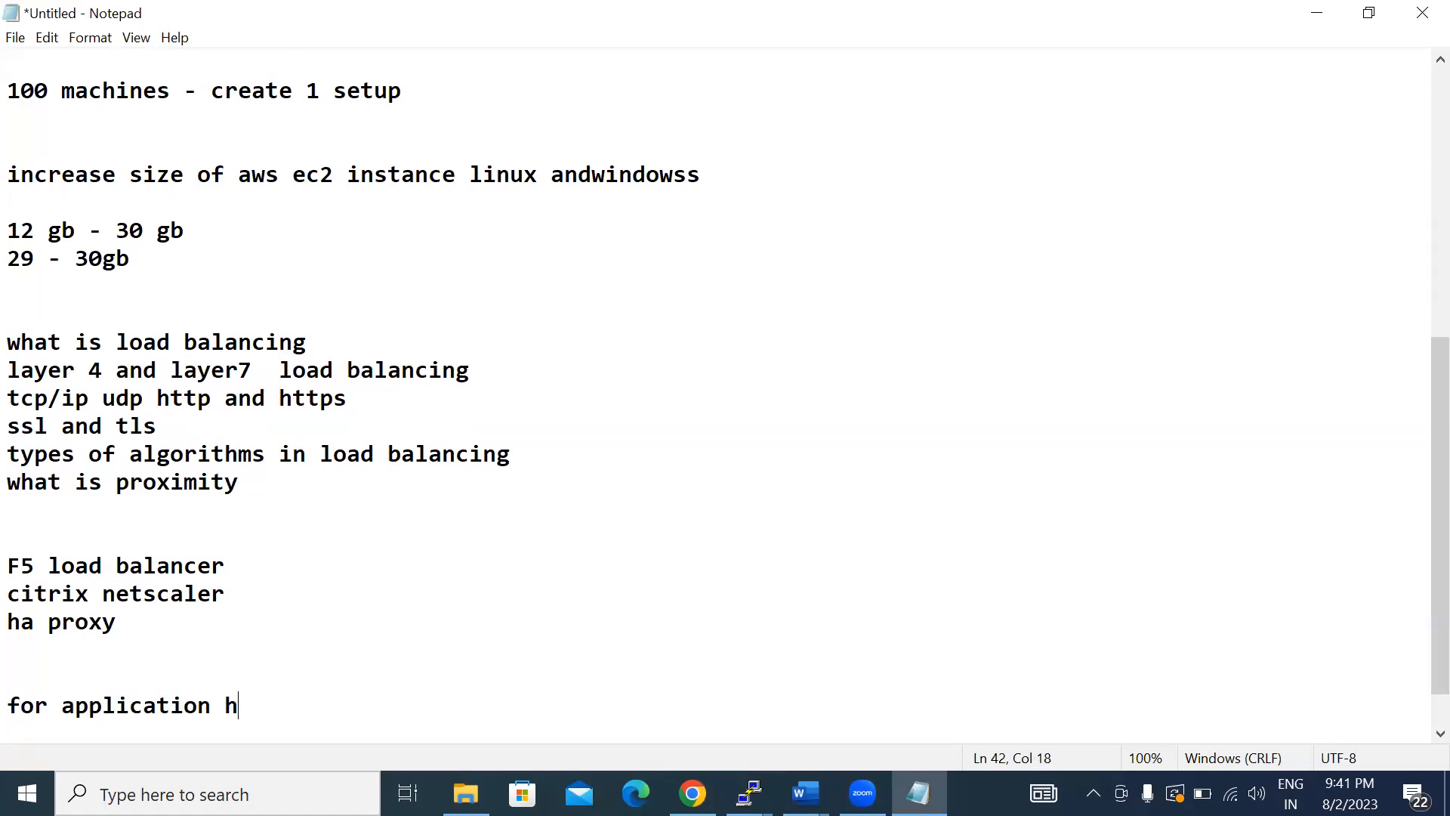
text(igh availabi)
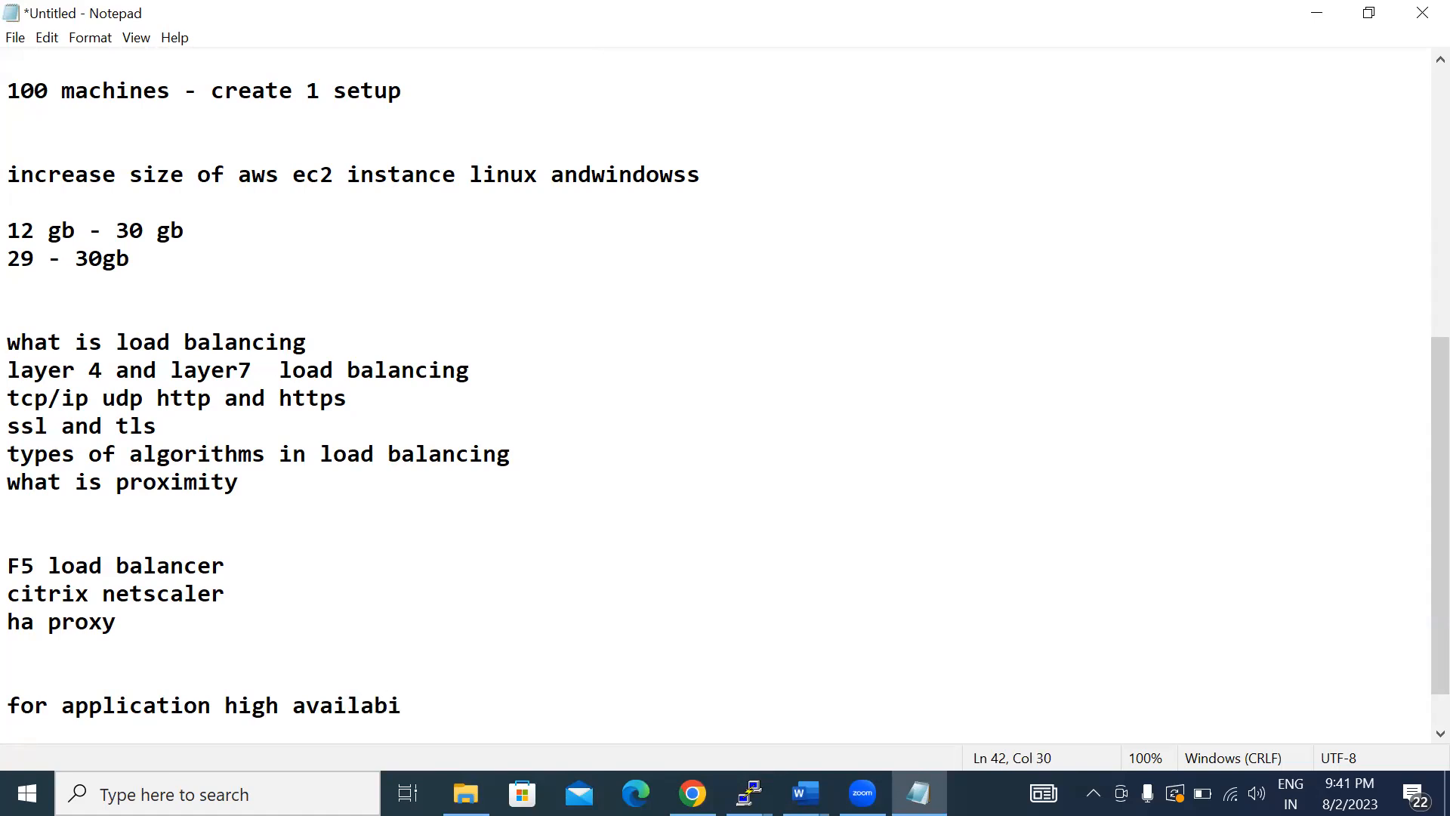
text(lity ad)
key(BackSpace)
text(nd scalability aws pr)
key(BackSpace)
text(providing )
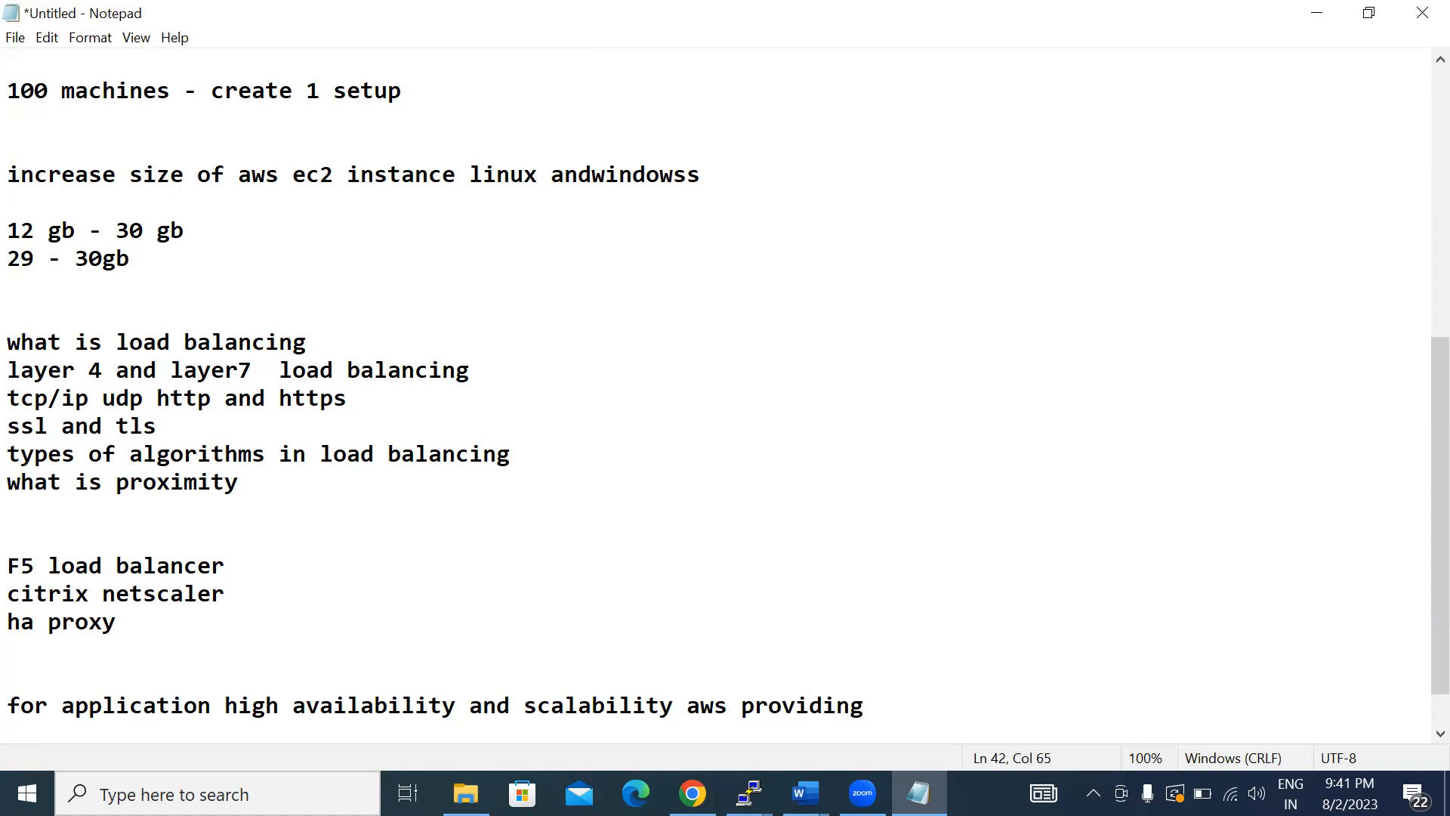
text(u)
- Complete the high availability and scalability sentence with "autoscaling and elb" and switch away from the notes
key(BackSpace)
text(autoscaling and elb)
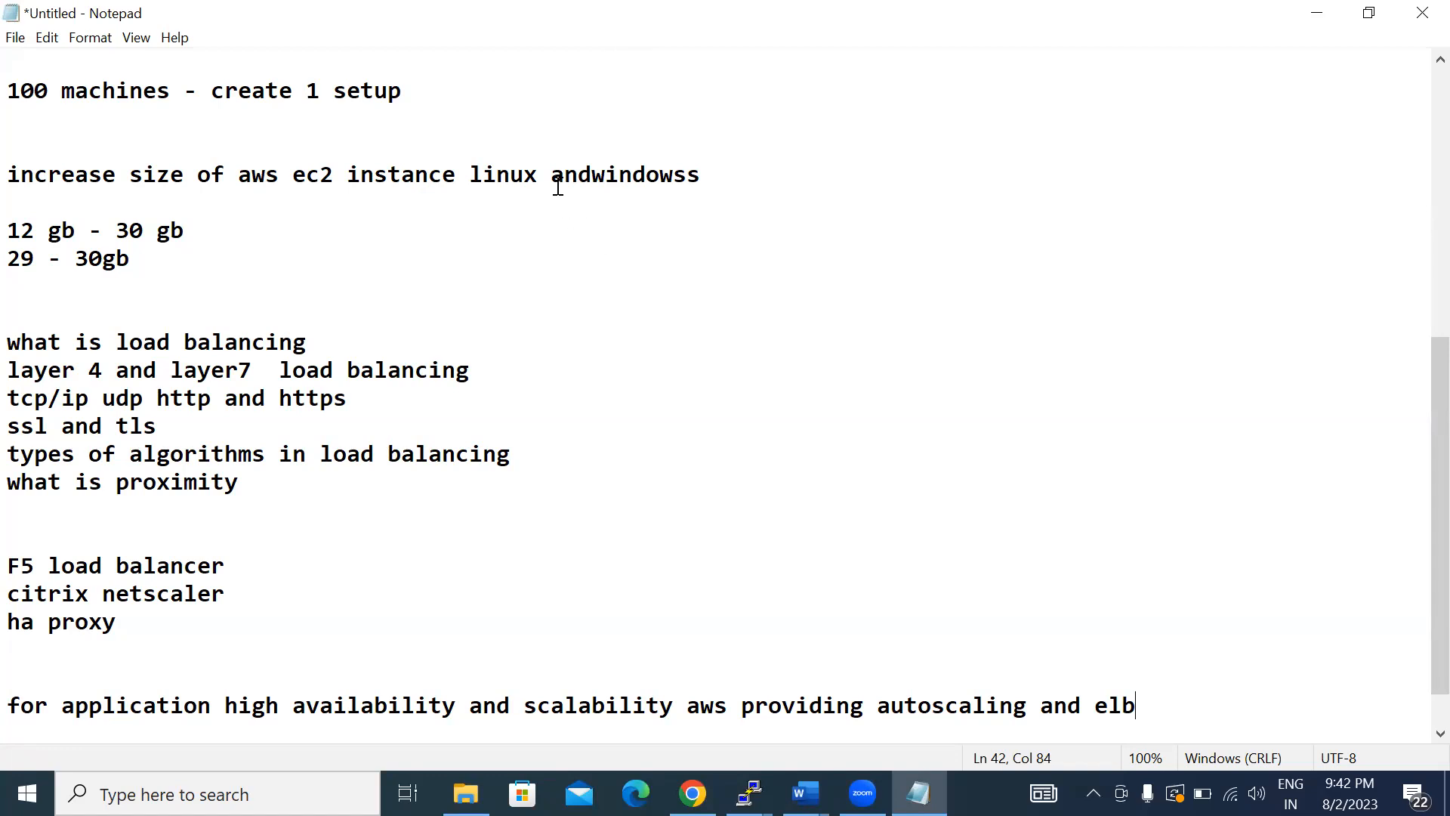
key(alt+Tab)
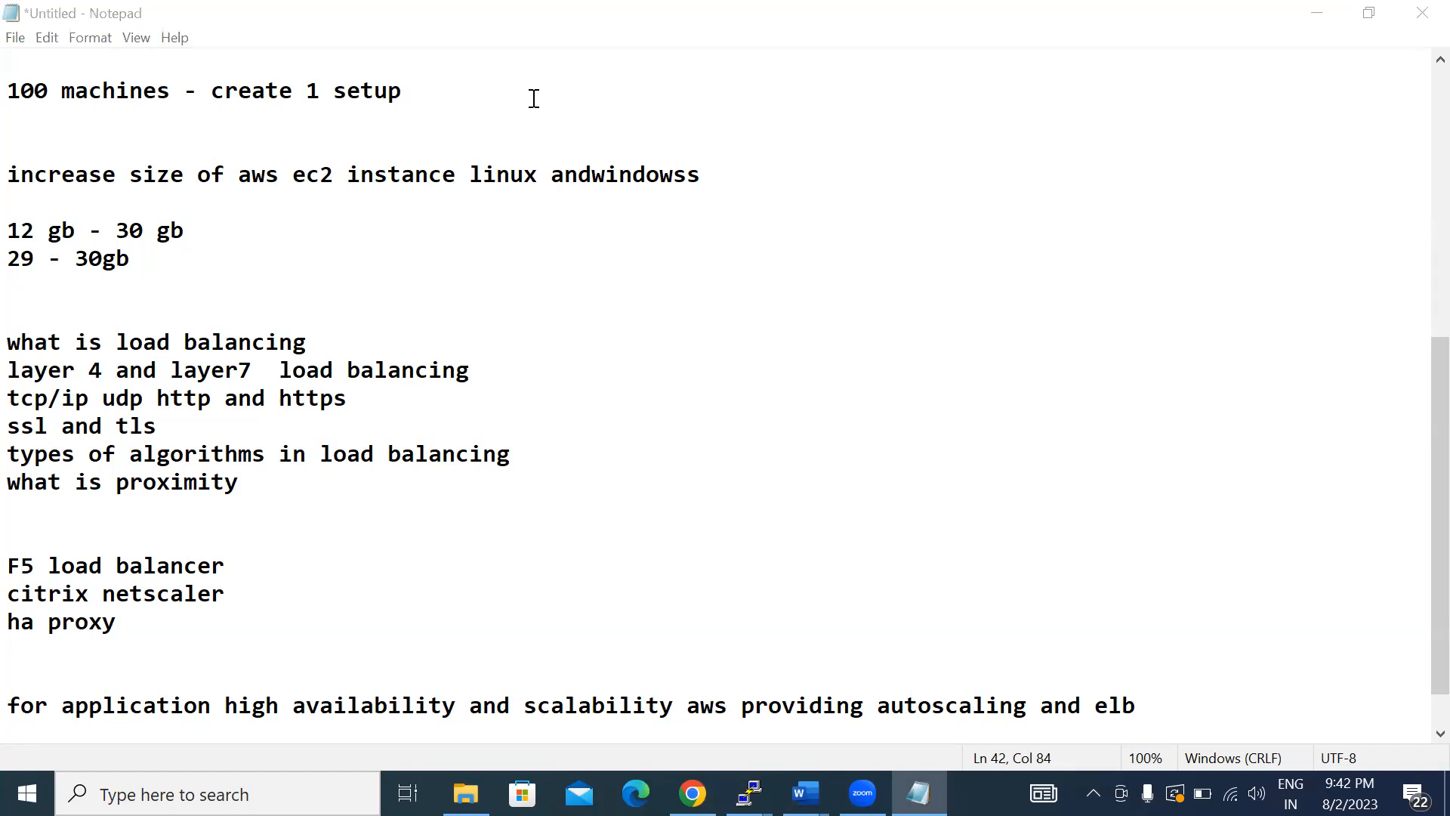